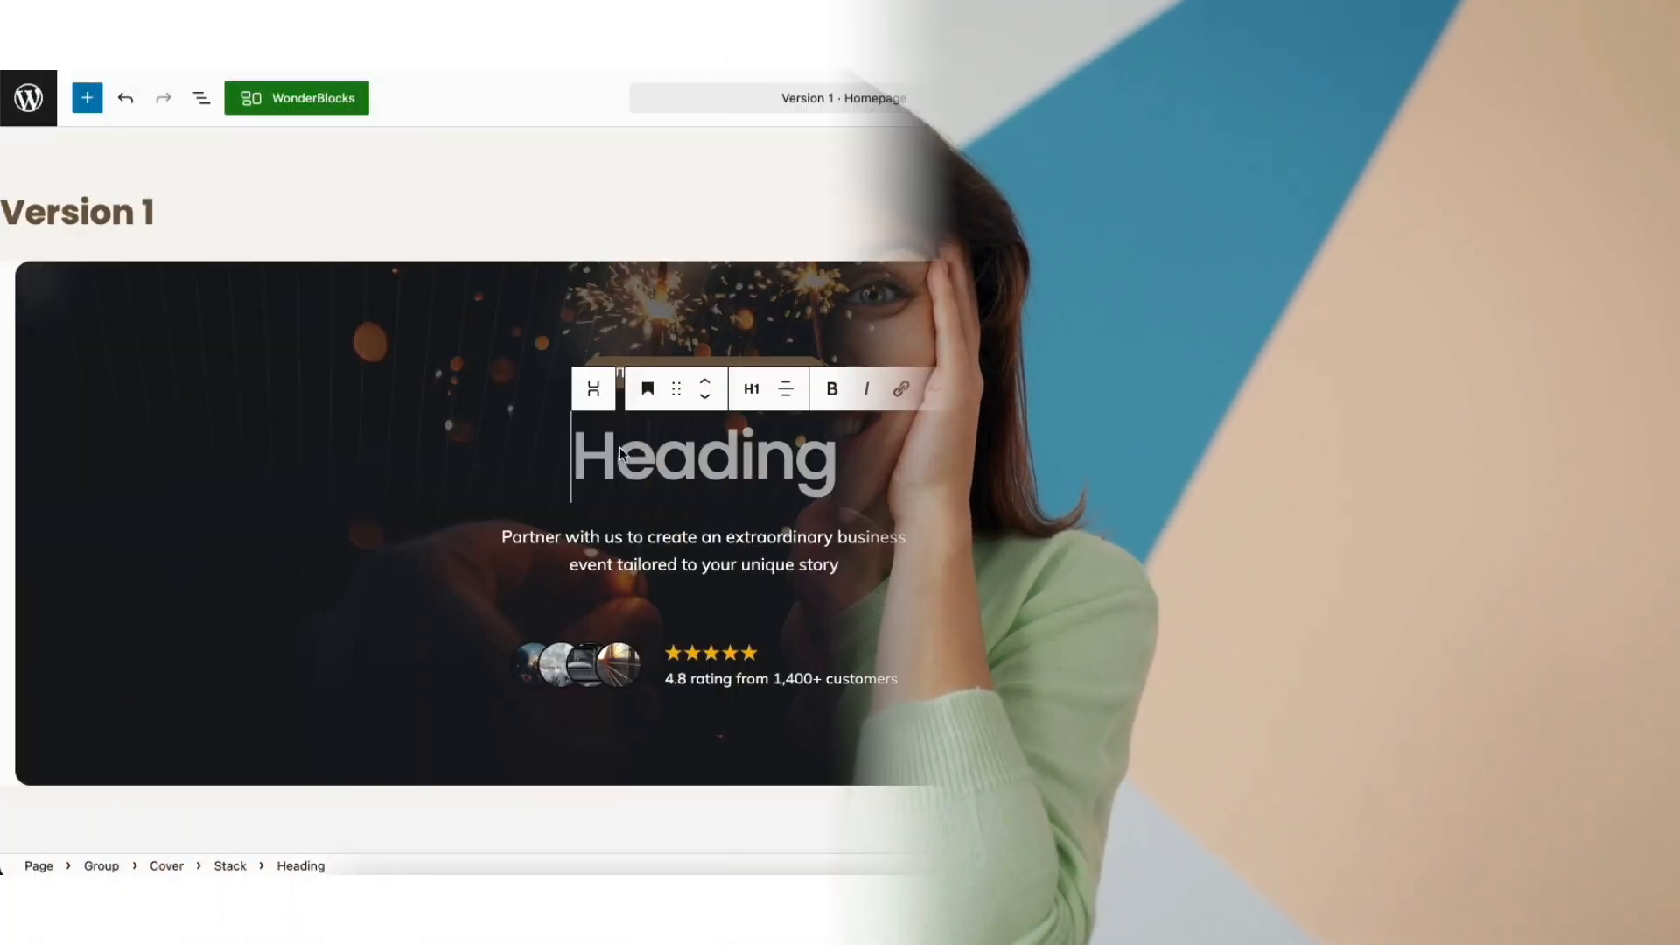
Enter "This Is My Demo" as the hero heading and place a Paragraph block near the client testimonials heading
text(This Is My Demo)
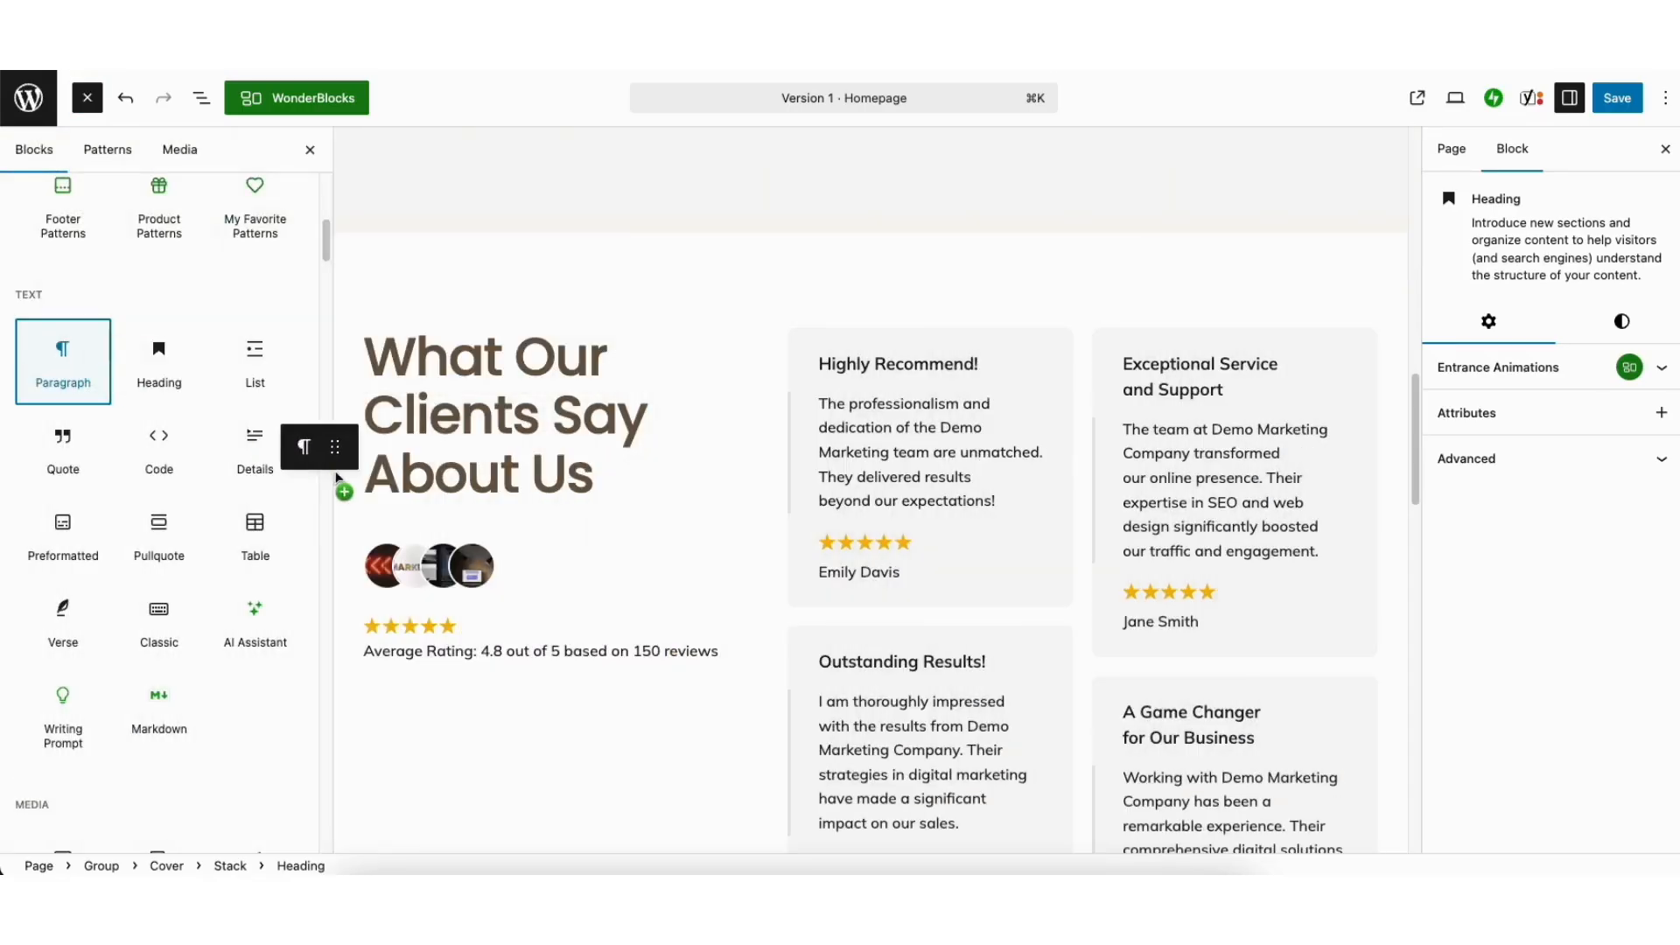
drag(407, 506, 435, 525)
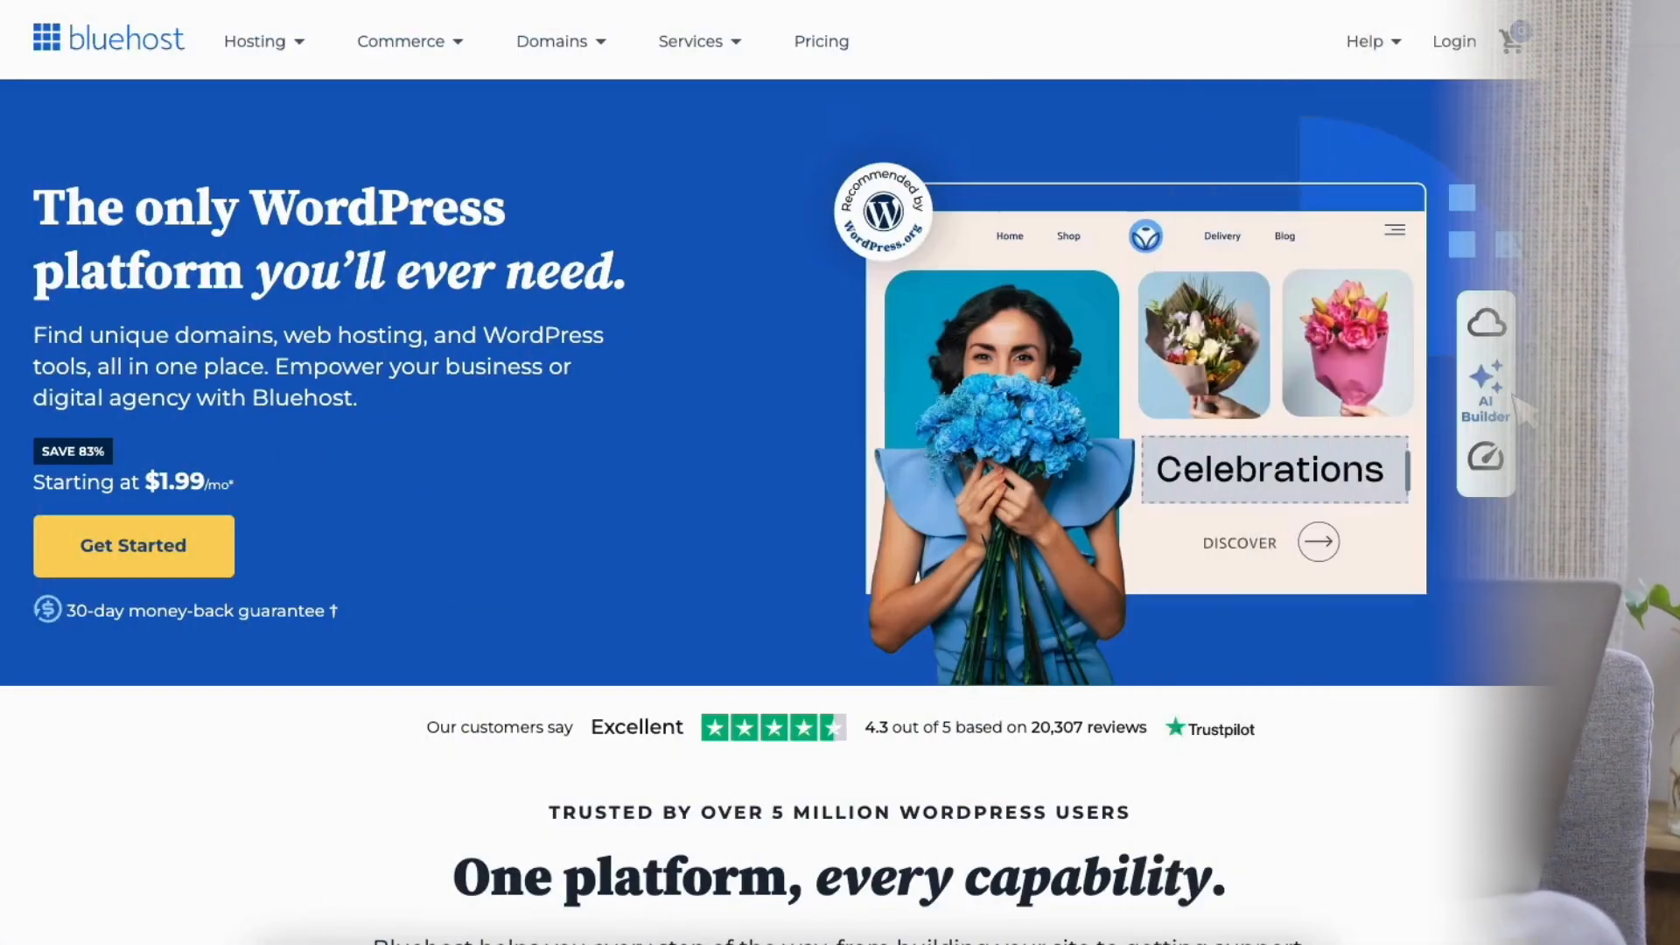
Switch to the Bluehost site and look through the homepage's platform, WordPress hosting and customer level sections
scroll(840, 473, down, 6)
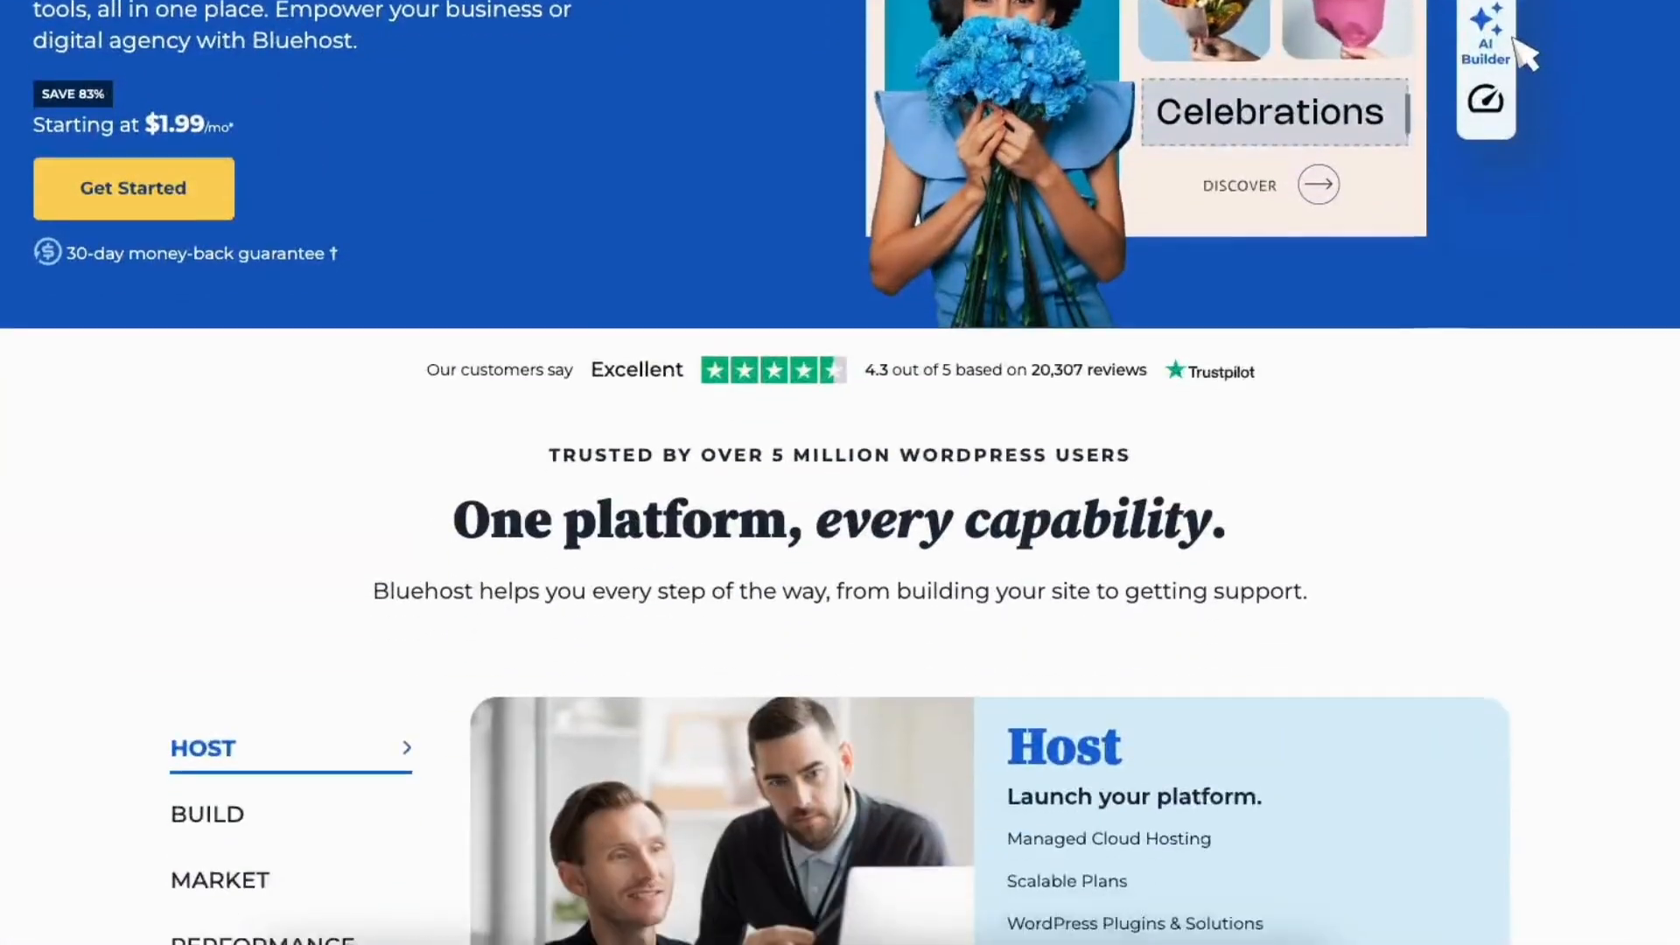
scroll(840, 473, down, 15)
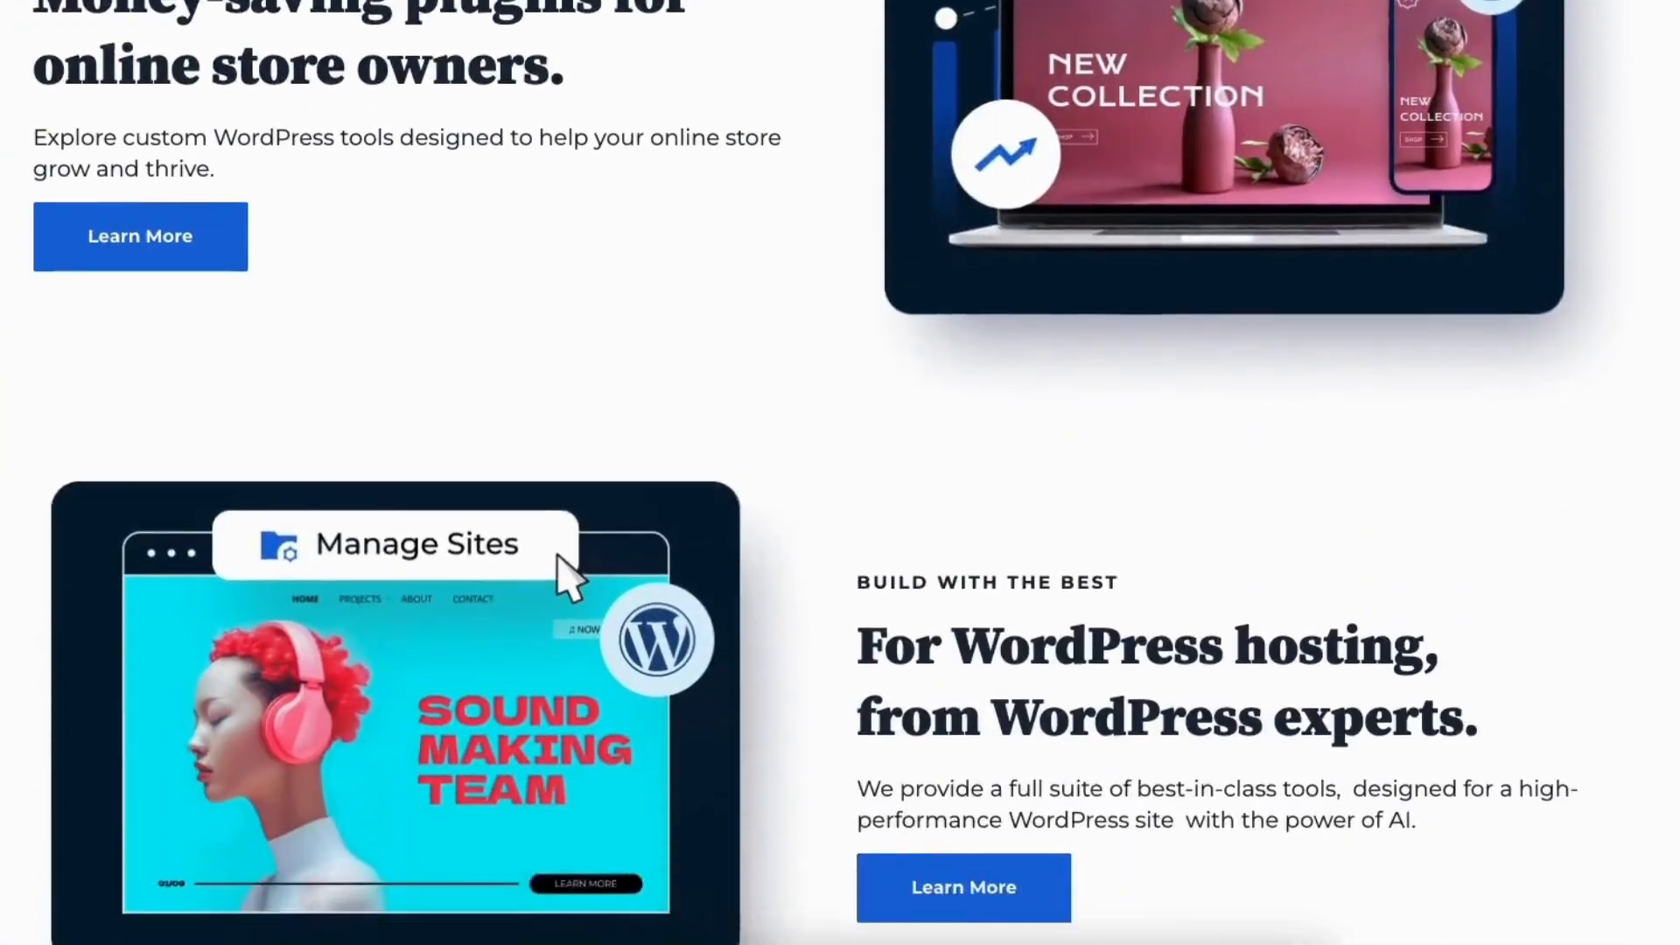
scroll(840, 473, down, 15)
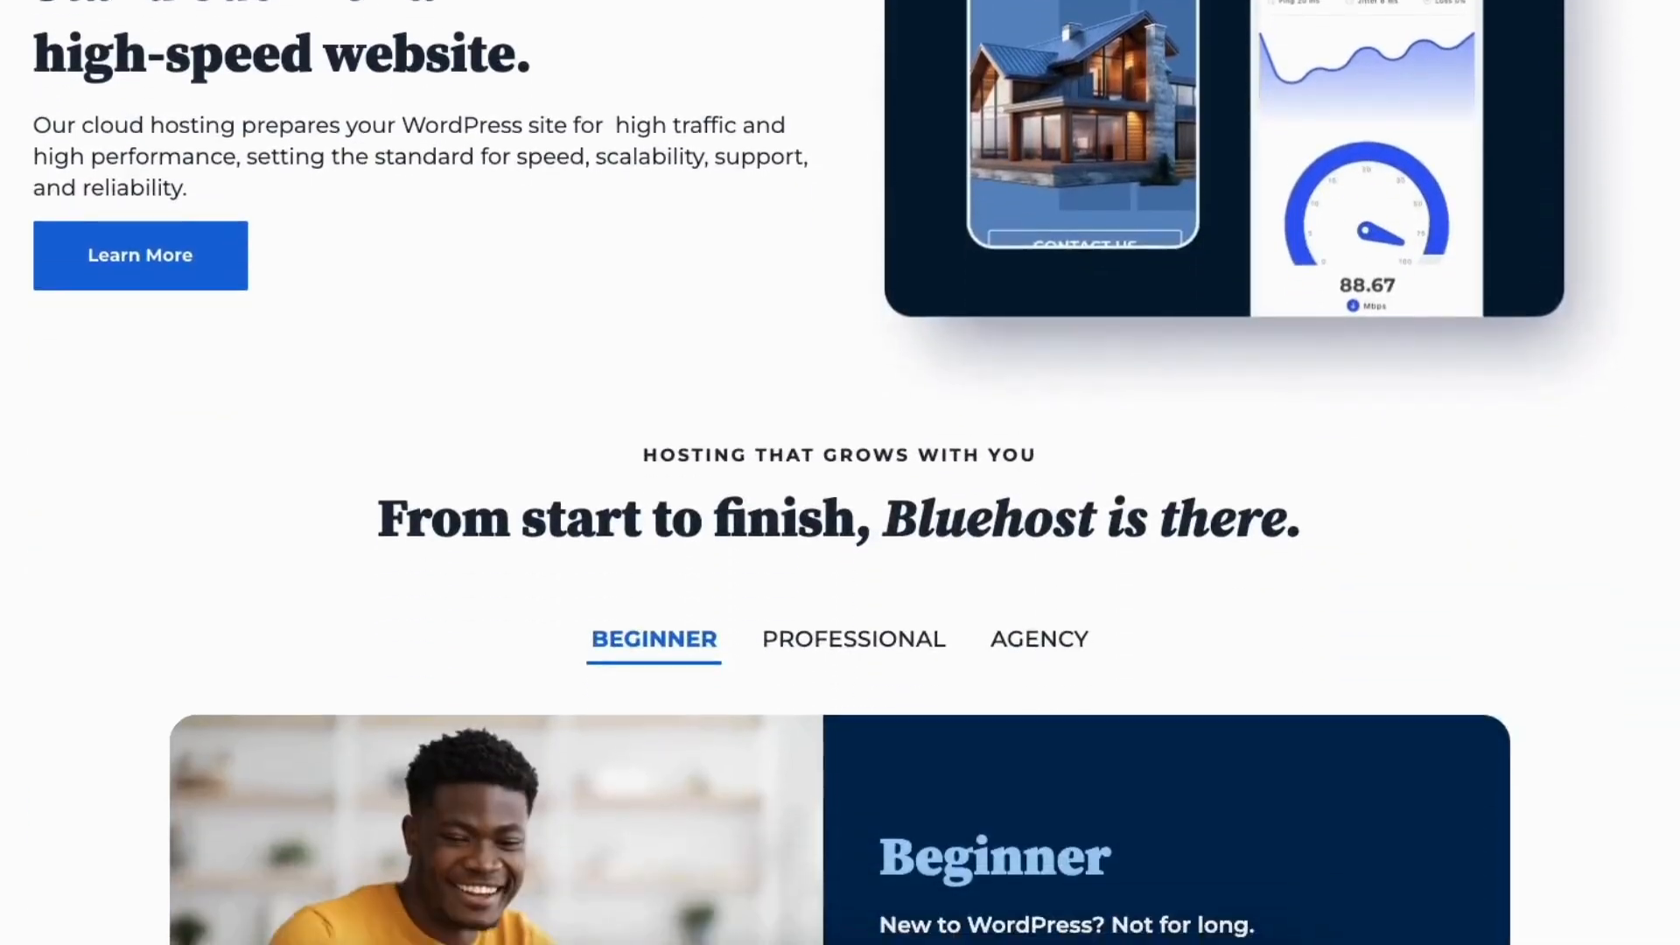
scroll(840, 473, down, 8)
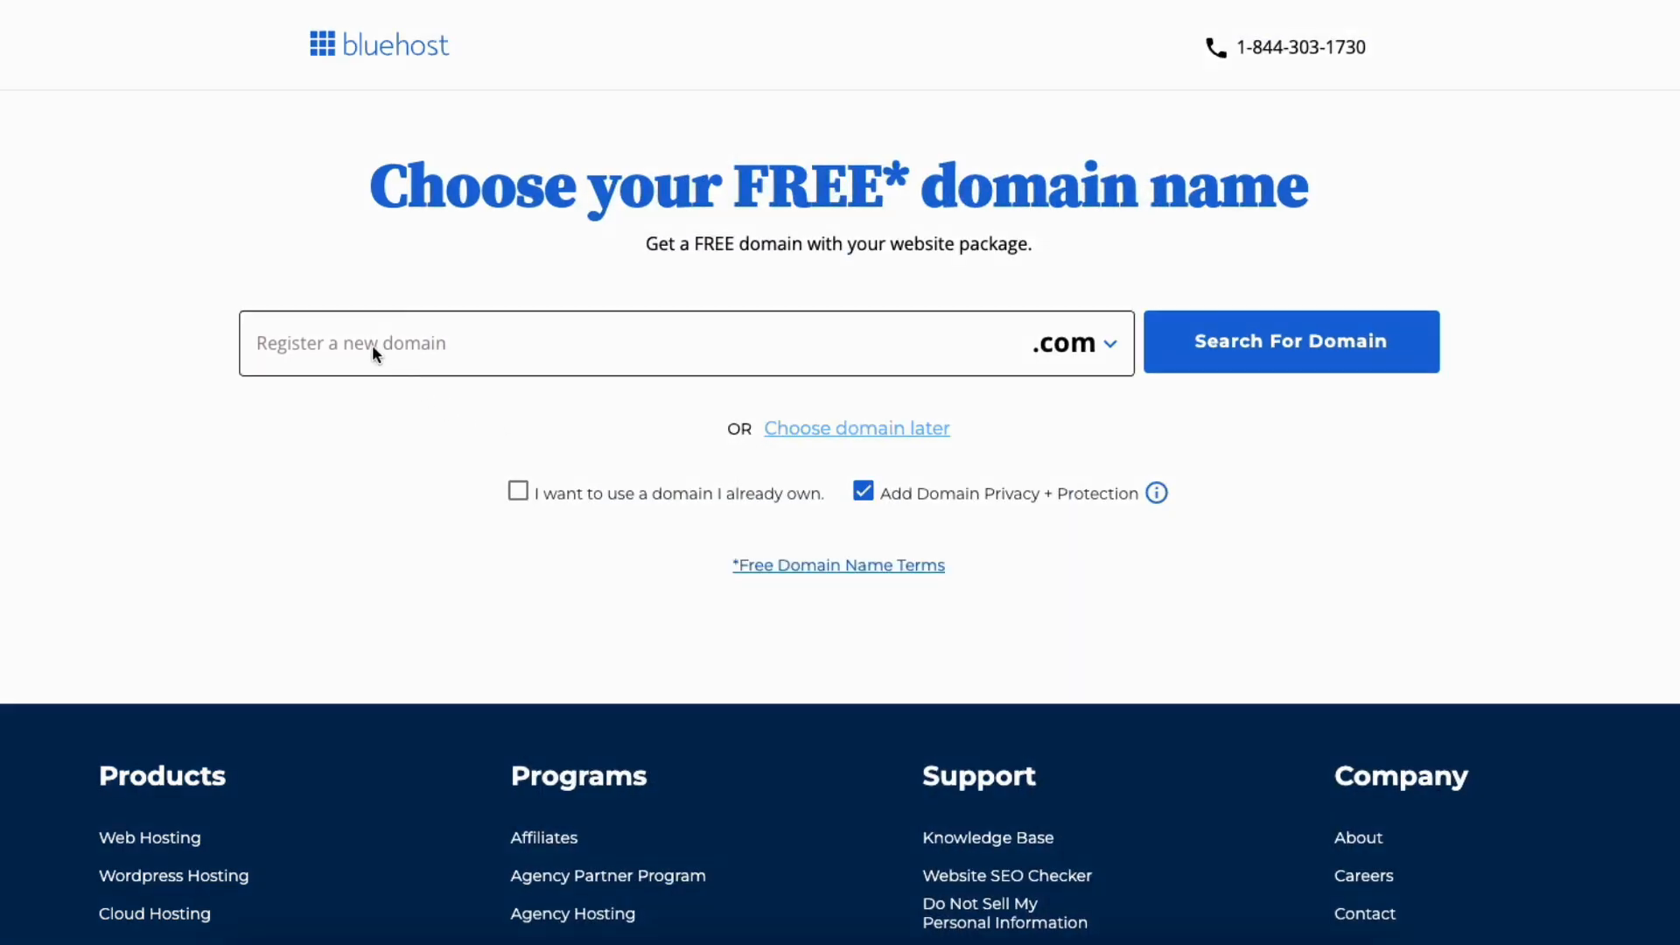
Check the available domain extensions and the option to use an already owned domain
click(371, 345)
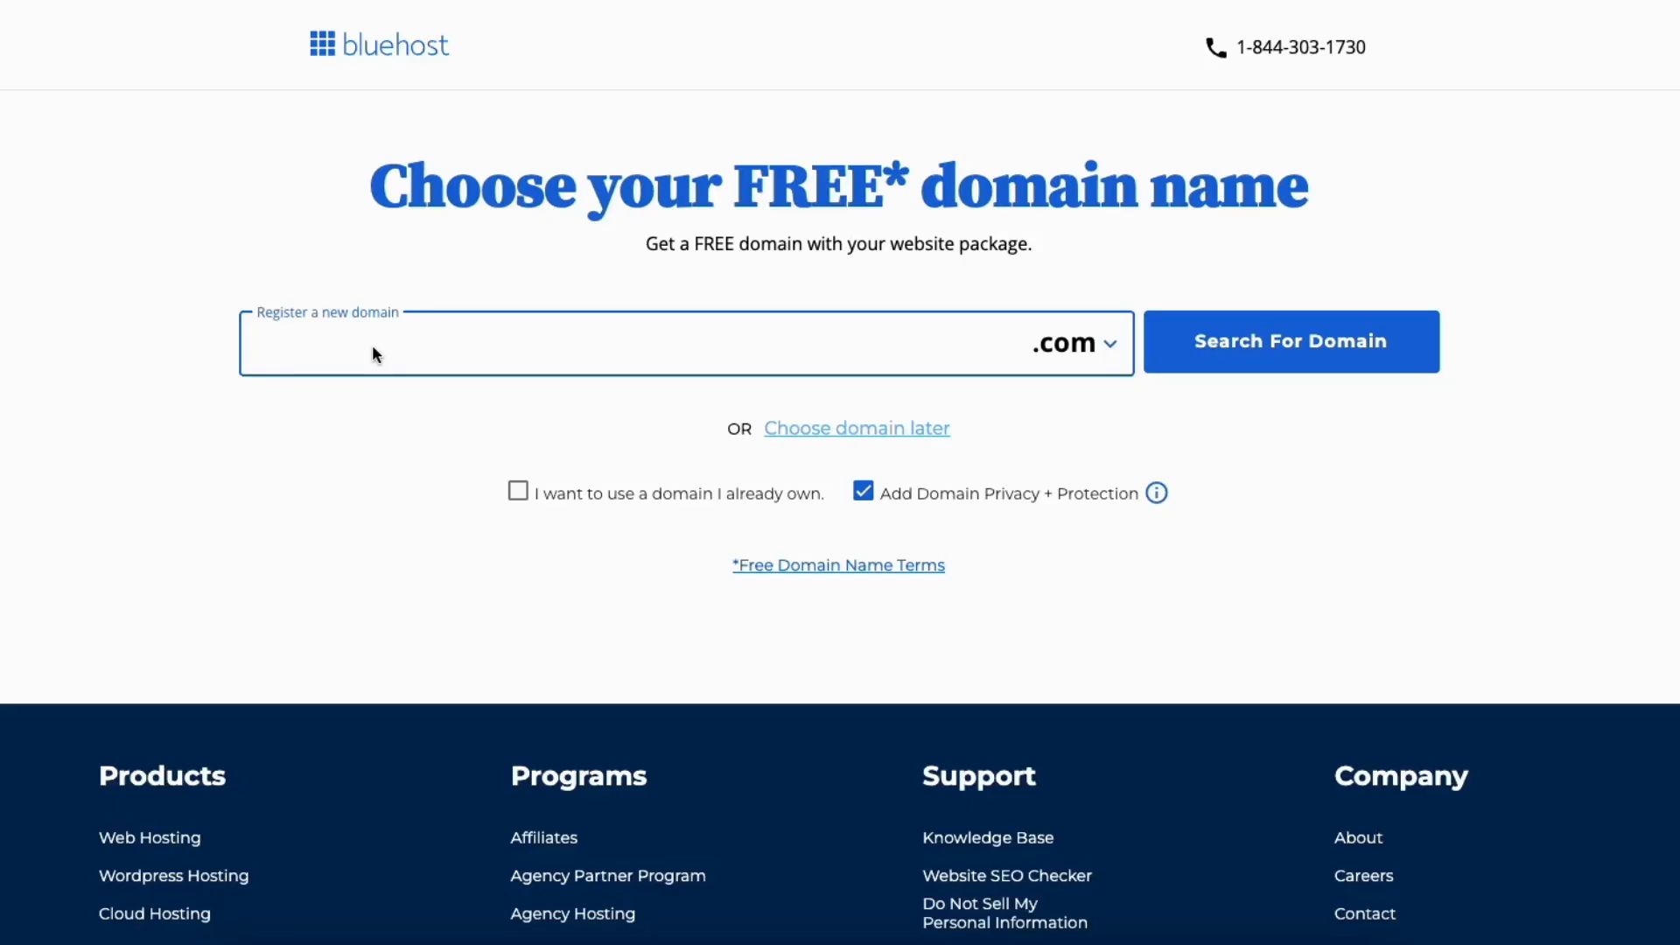
click(1088, 347)
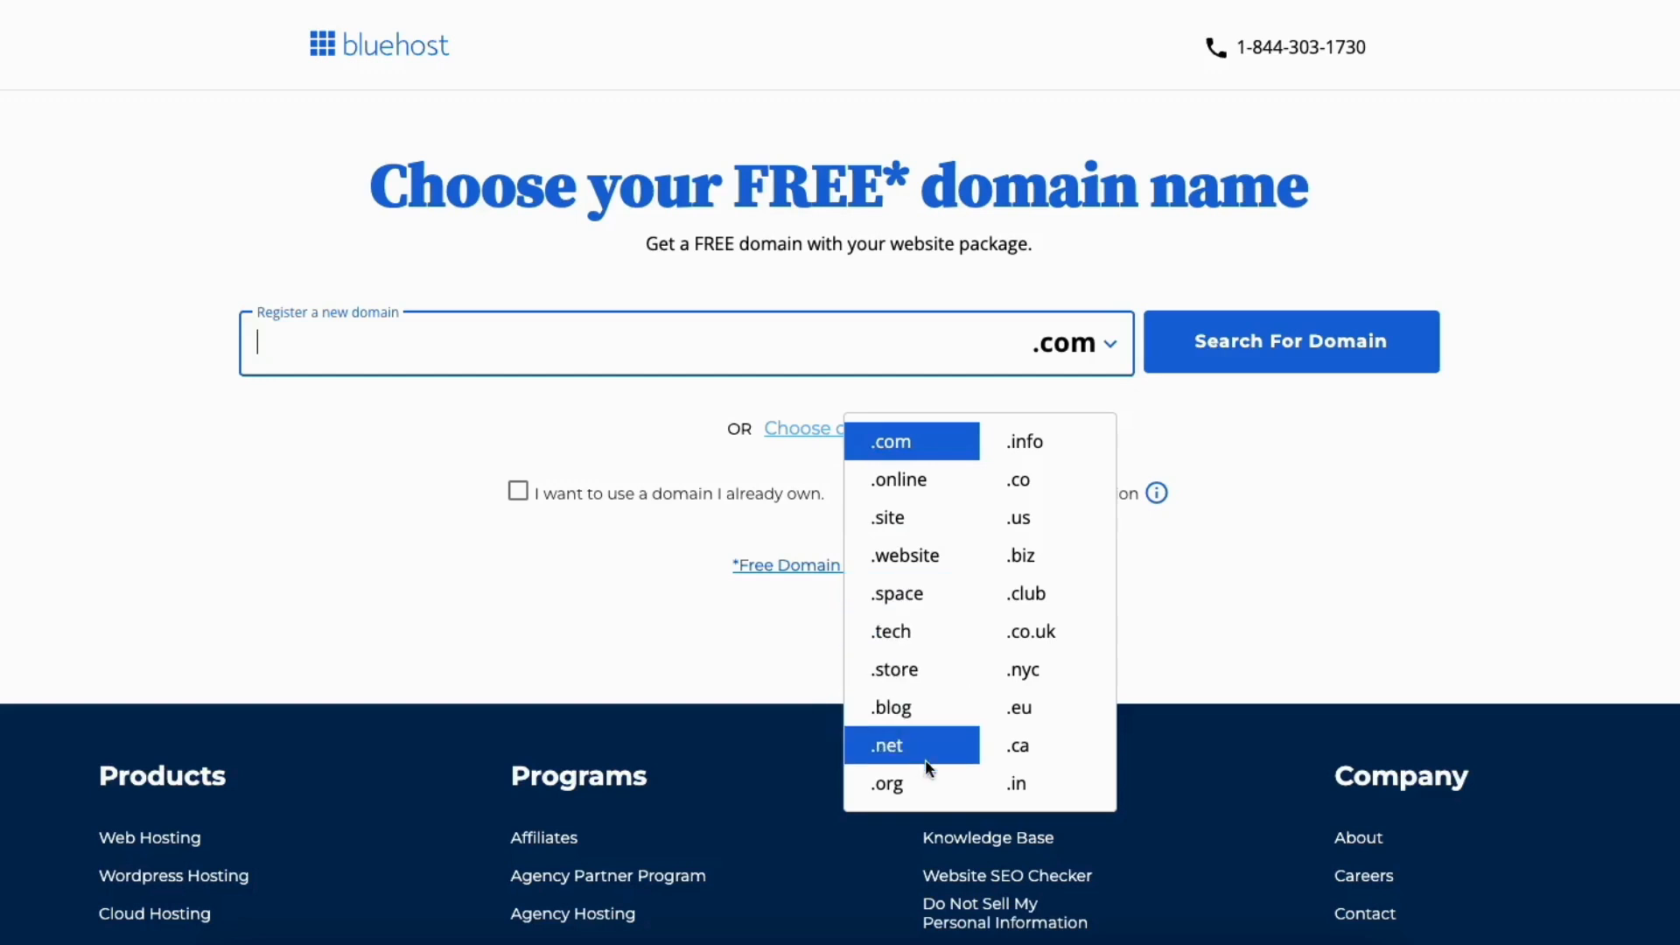
click(707, 420)
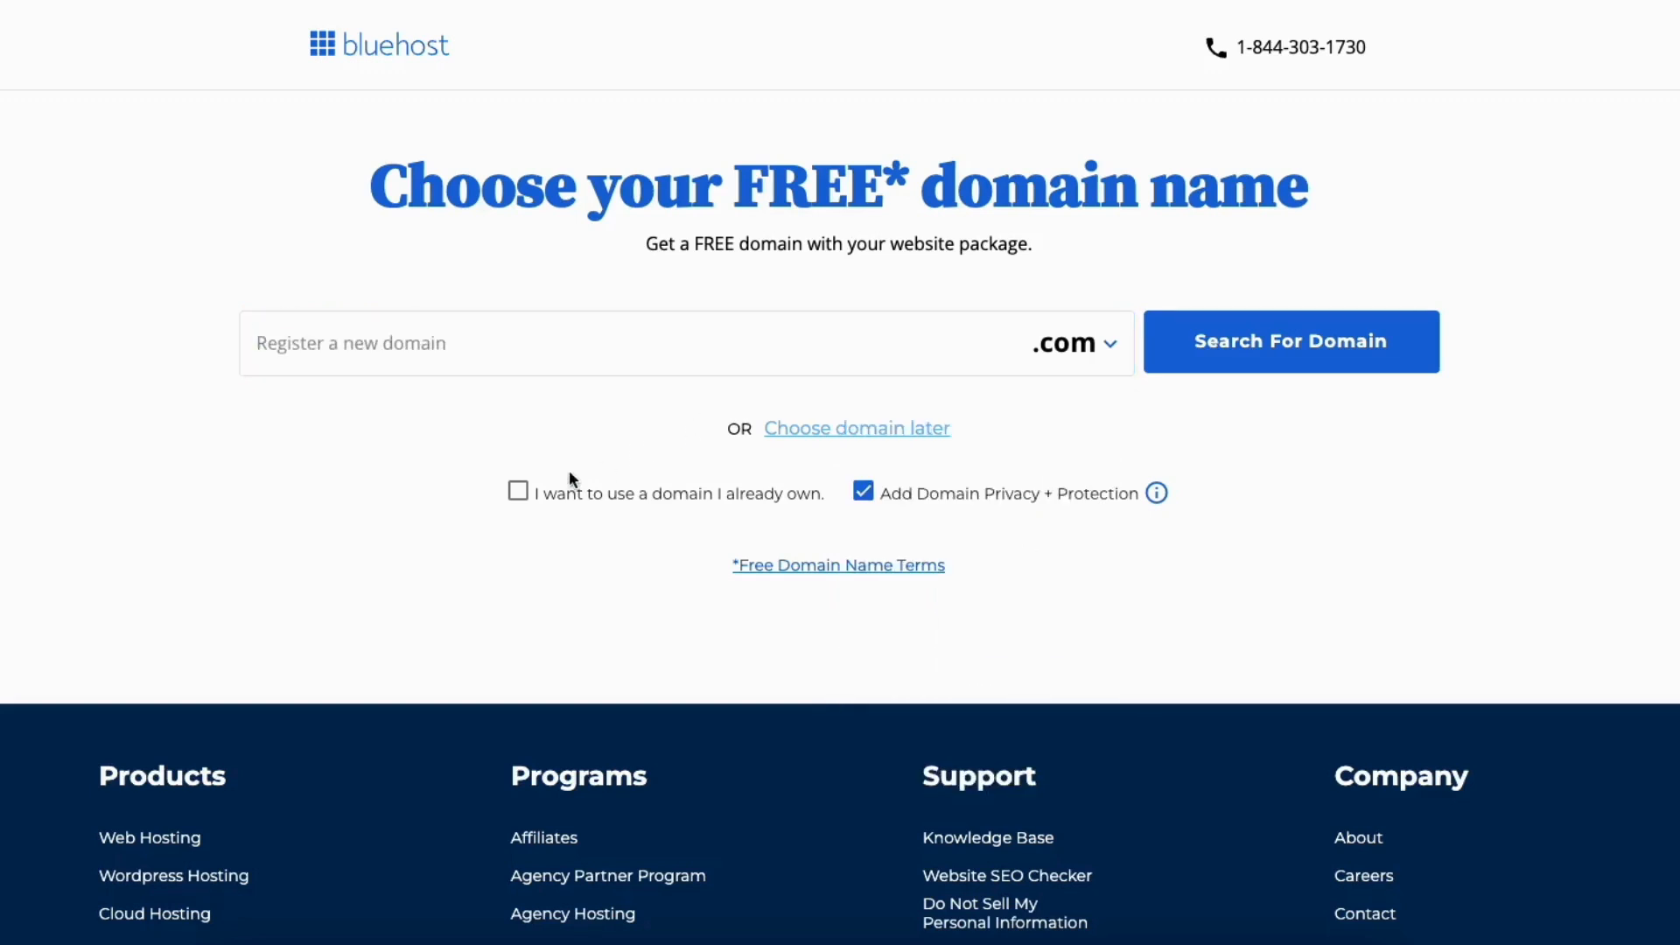
click(518, 491)
click(392, 387)
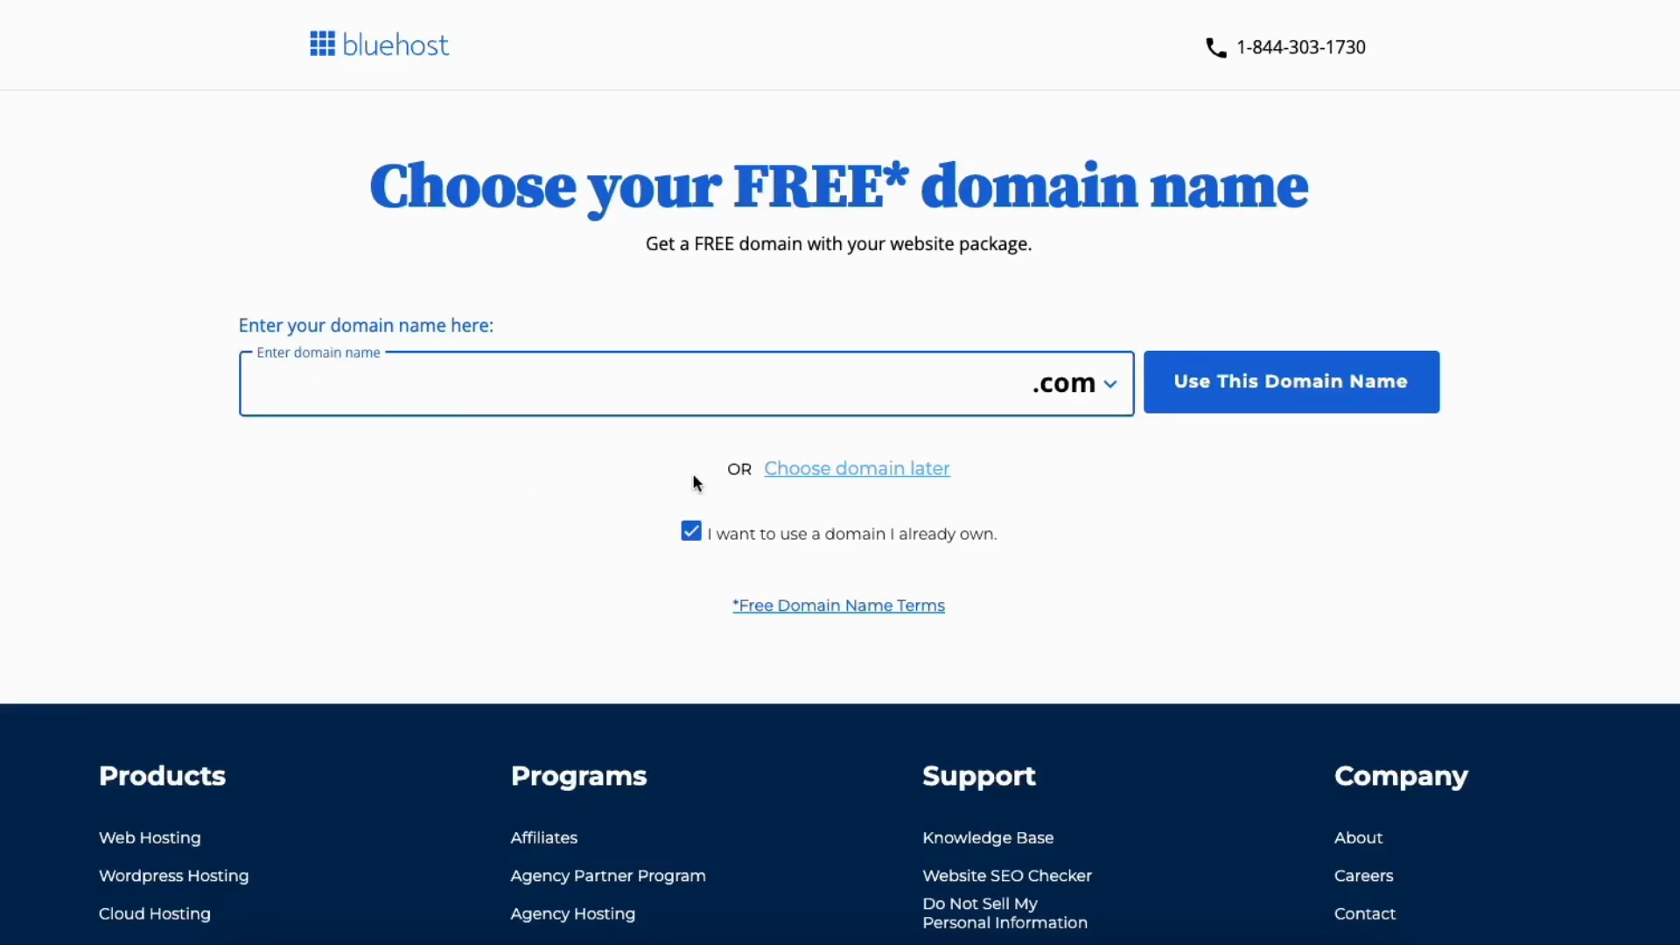
click(693, 532)
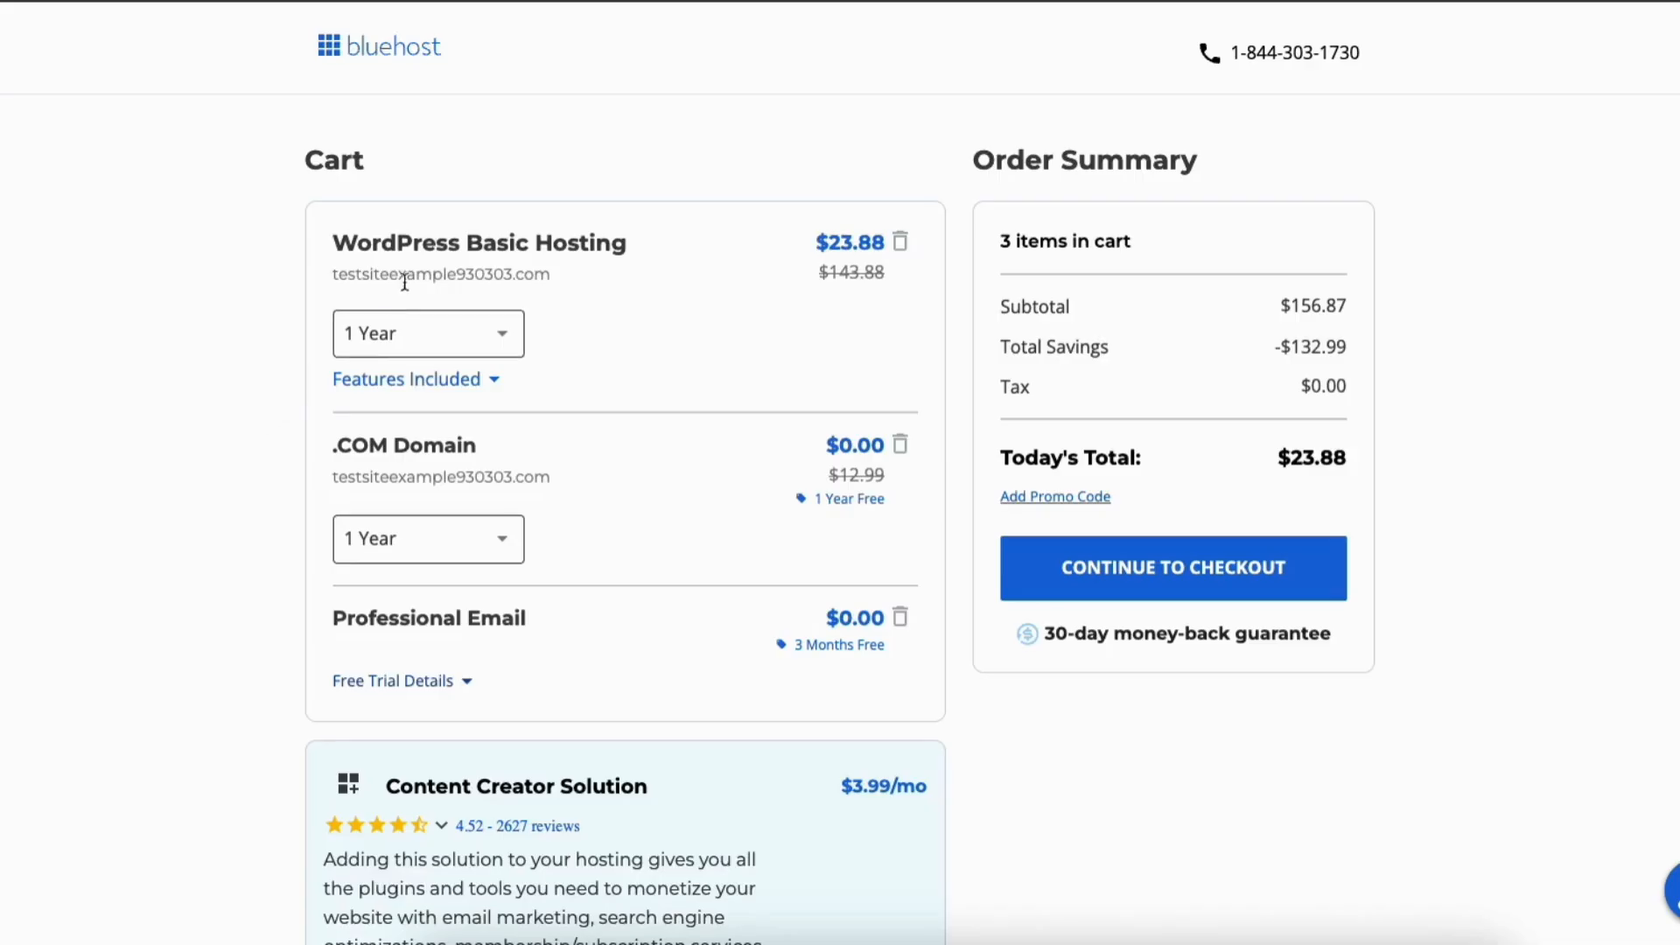
Choose the 1 Year term for WordPress Basic Hosting and review the rest of the cart
click(463, 333)
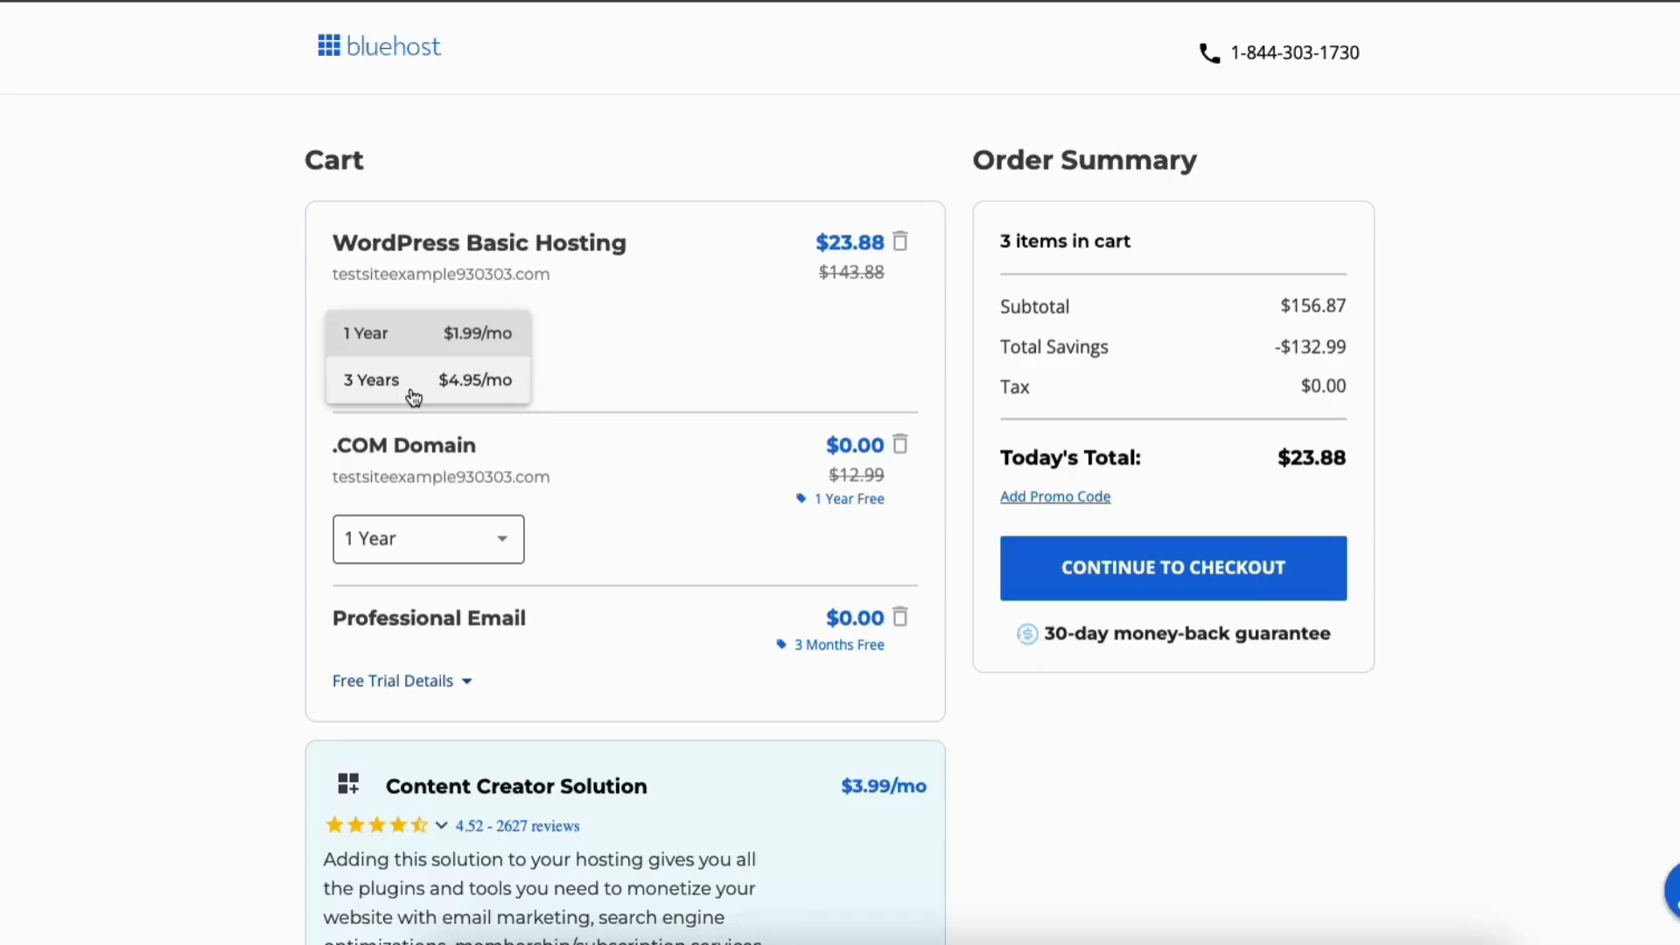
click(411, 344)
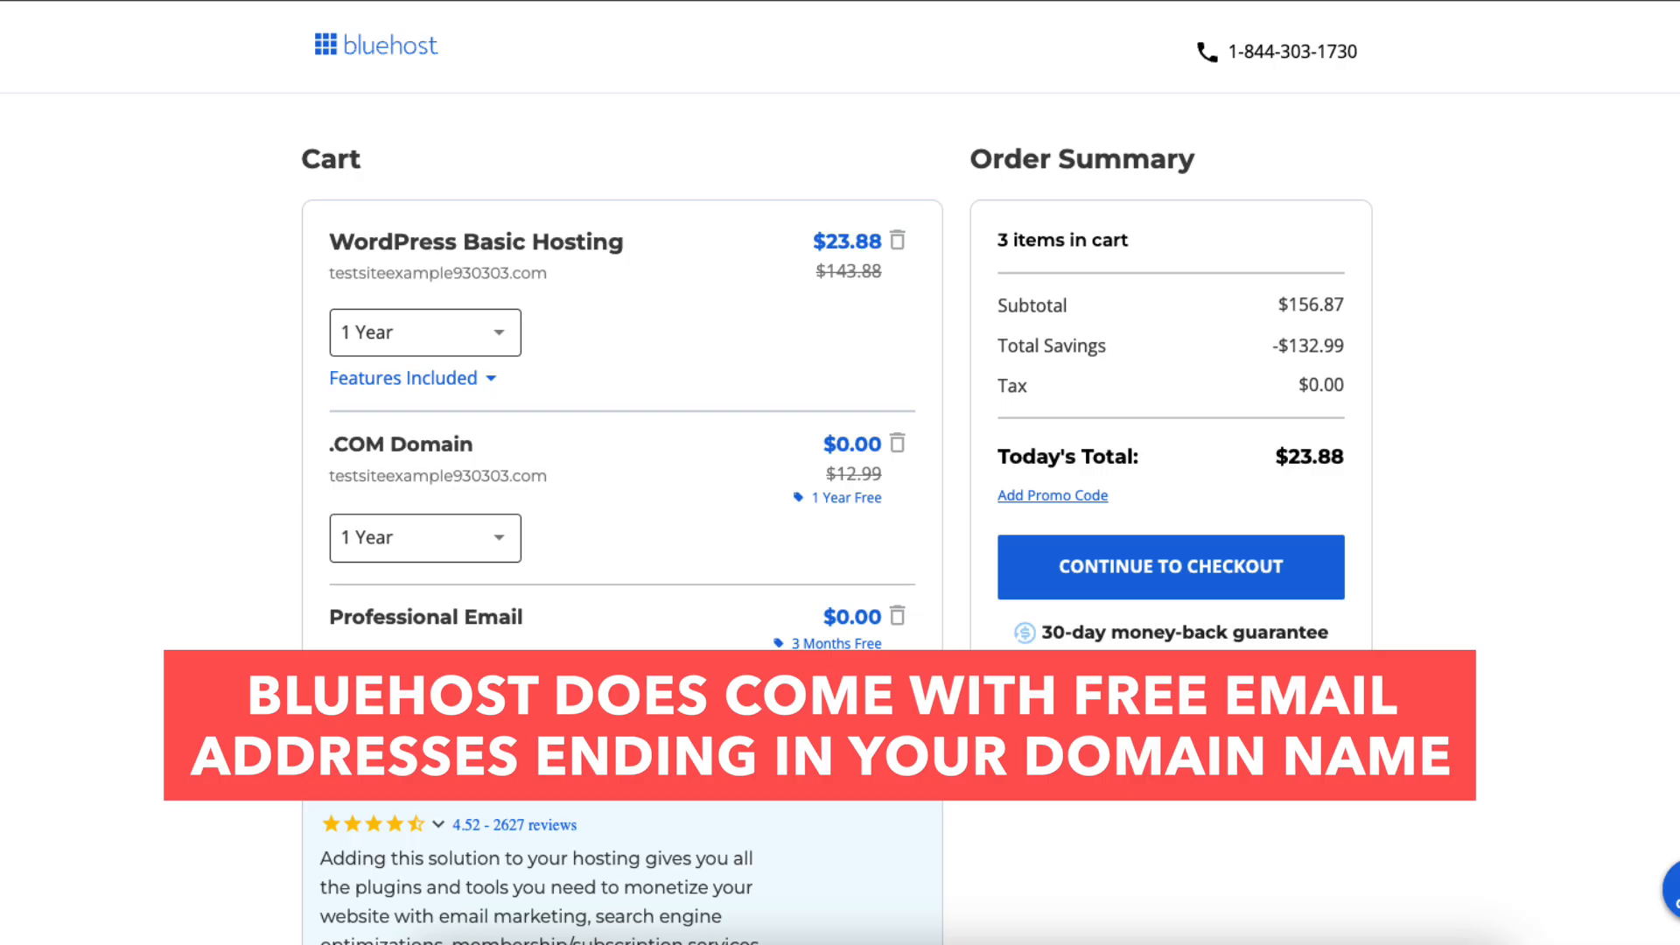
scroll(840, 525, down, 5)
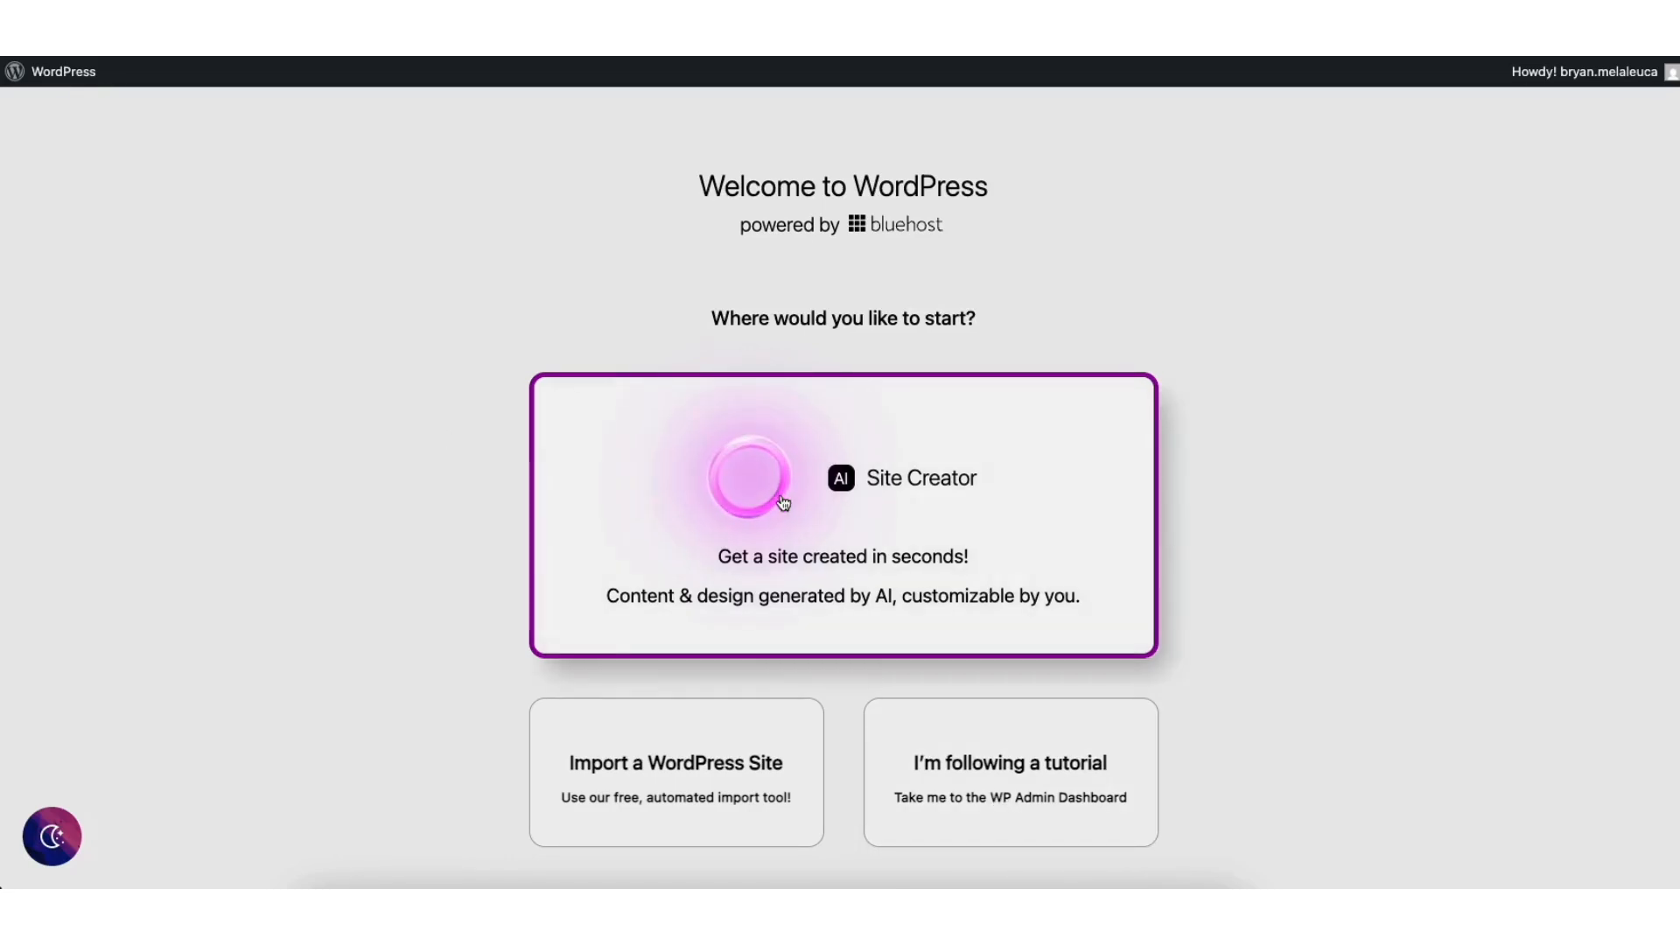
Start the AI Site Creator and submit a site description with "Busines name: Demo Marketing Company." followed by the pasted business details
click(755, 503)
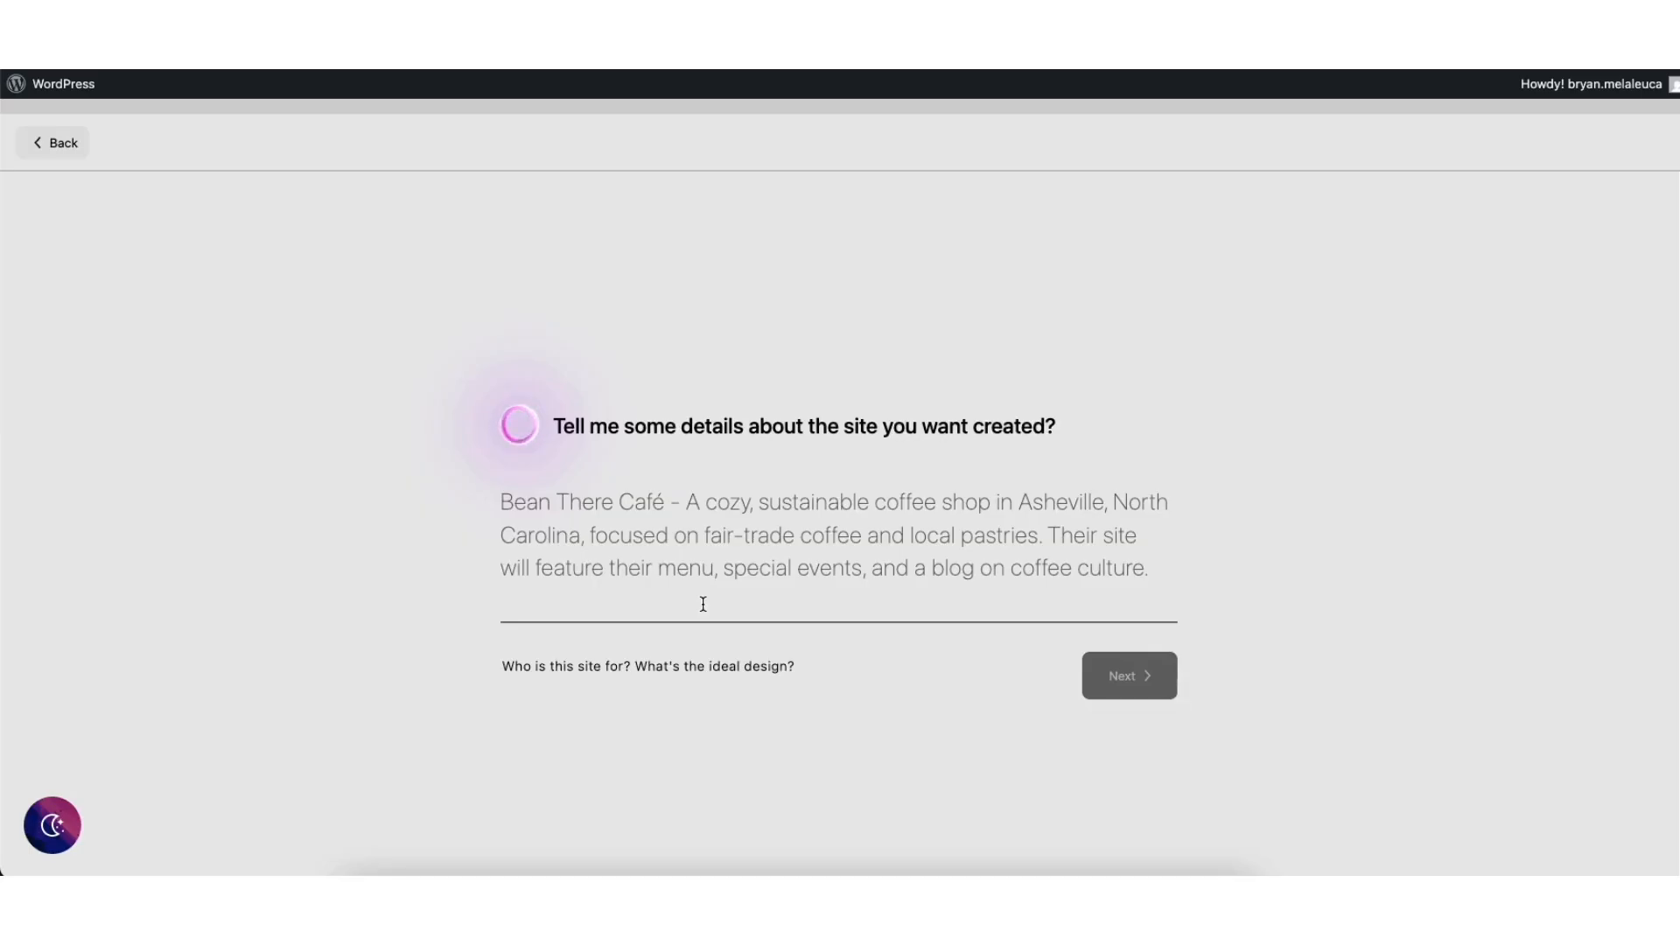
click(590, 529)
text(Busin)
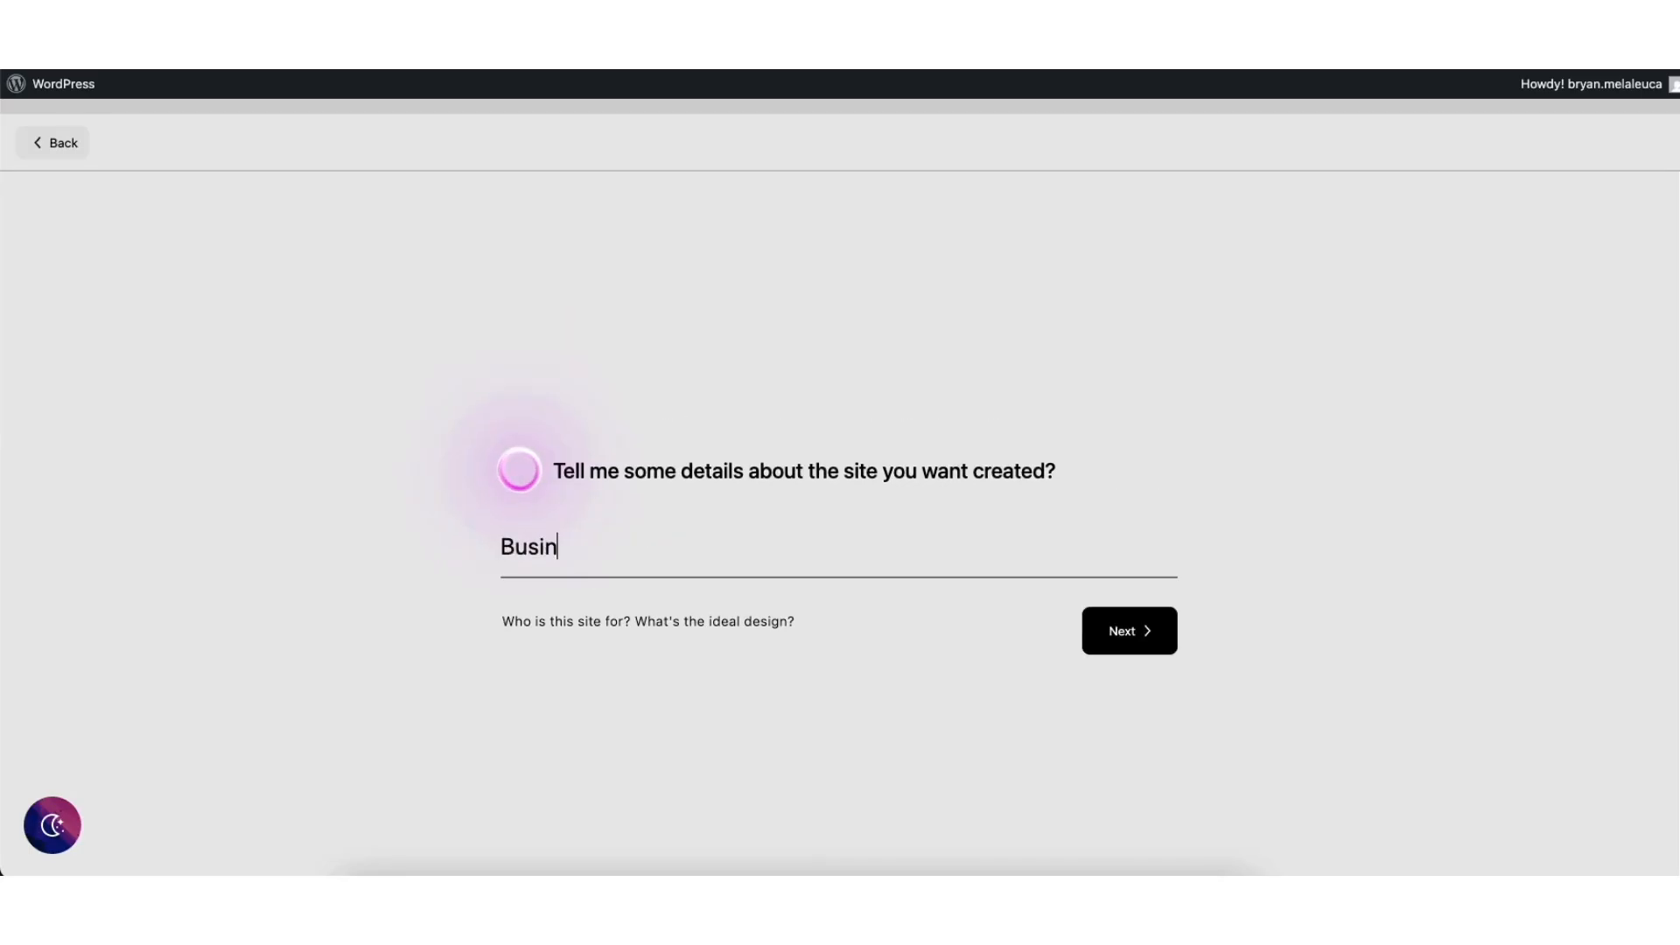
text(es name: )
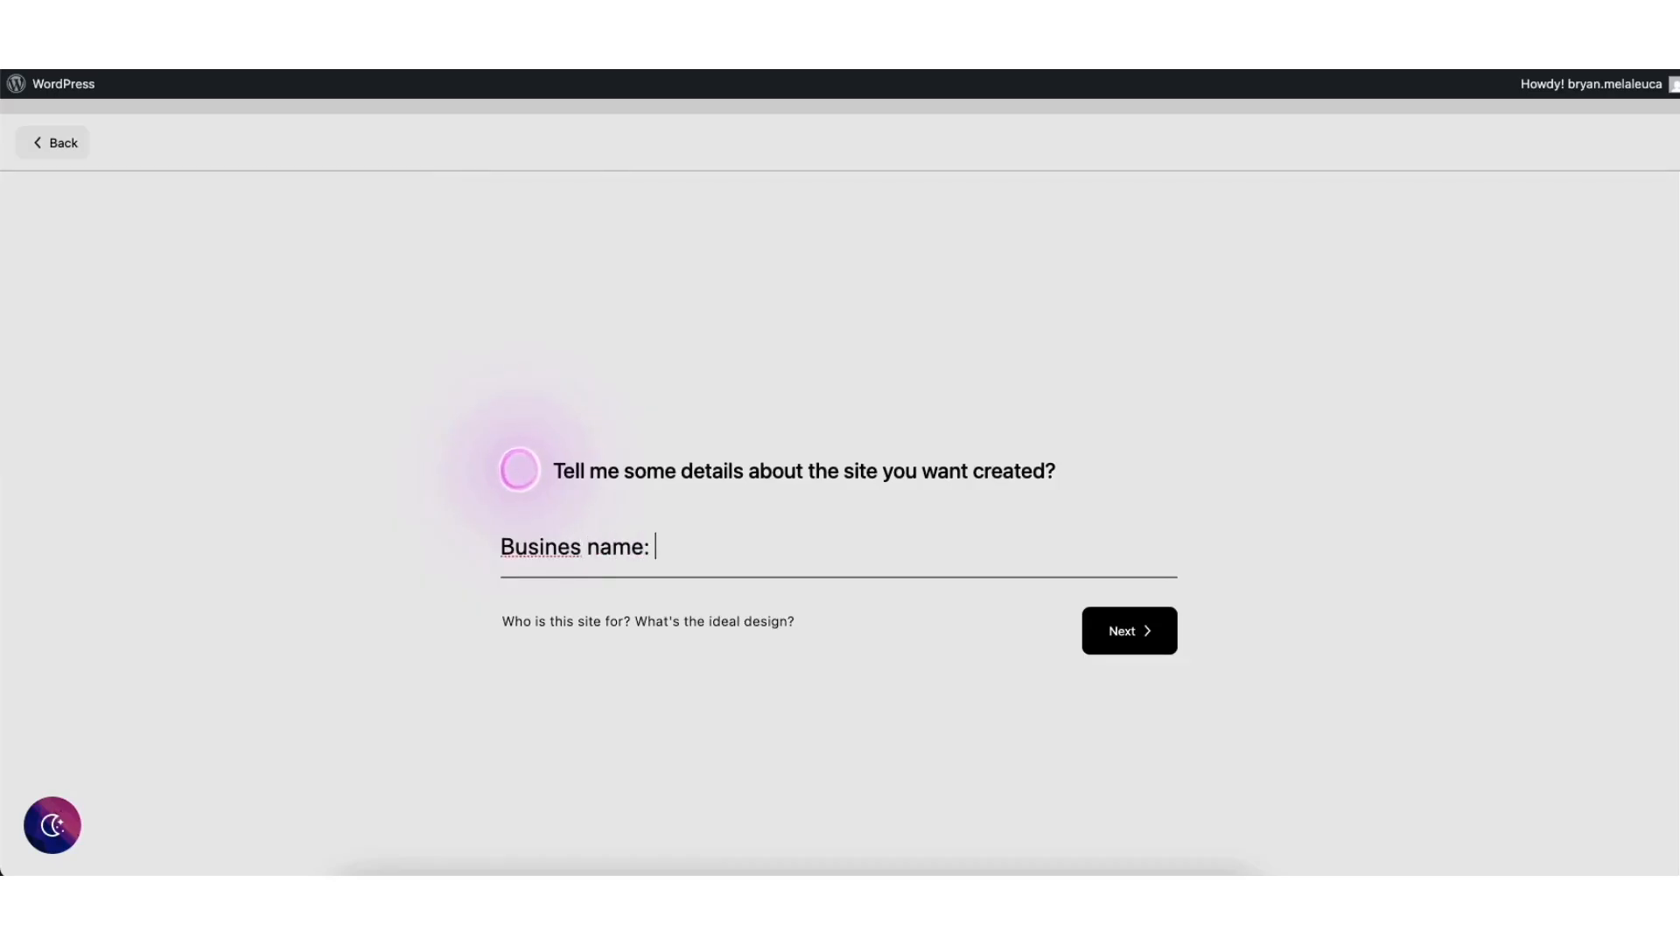
text(Demo Marketi)
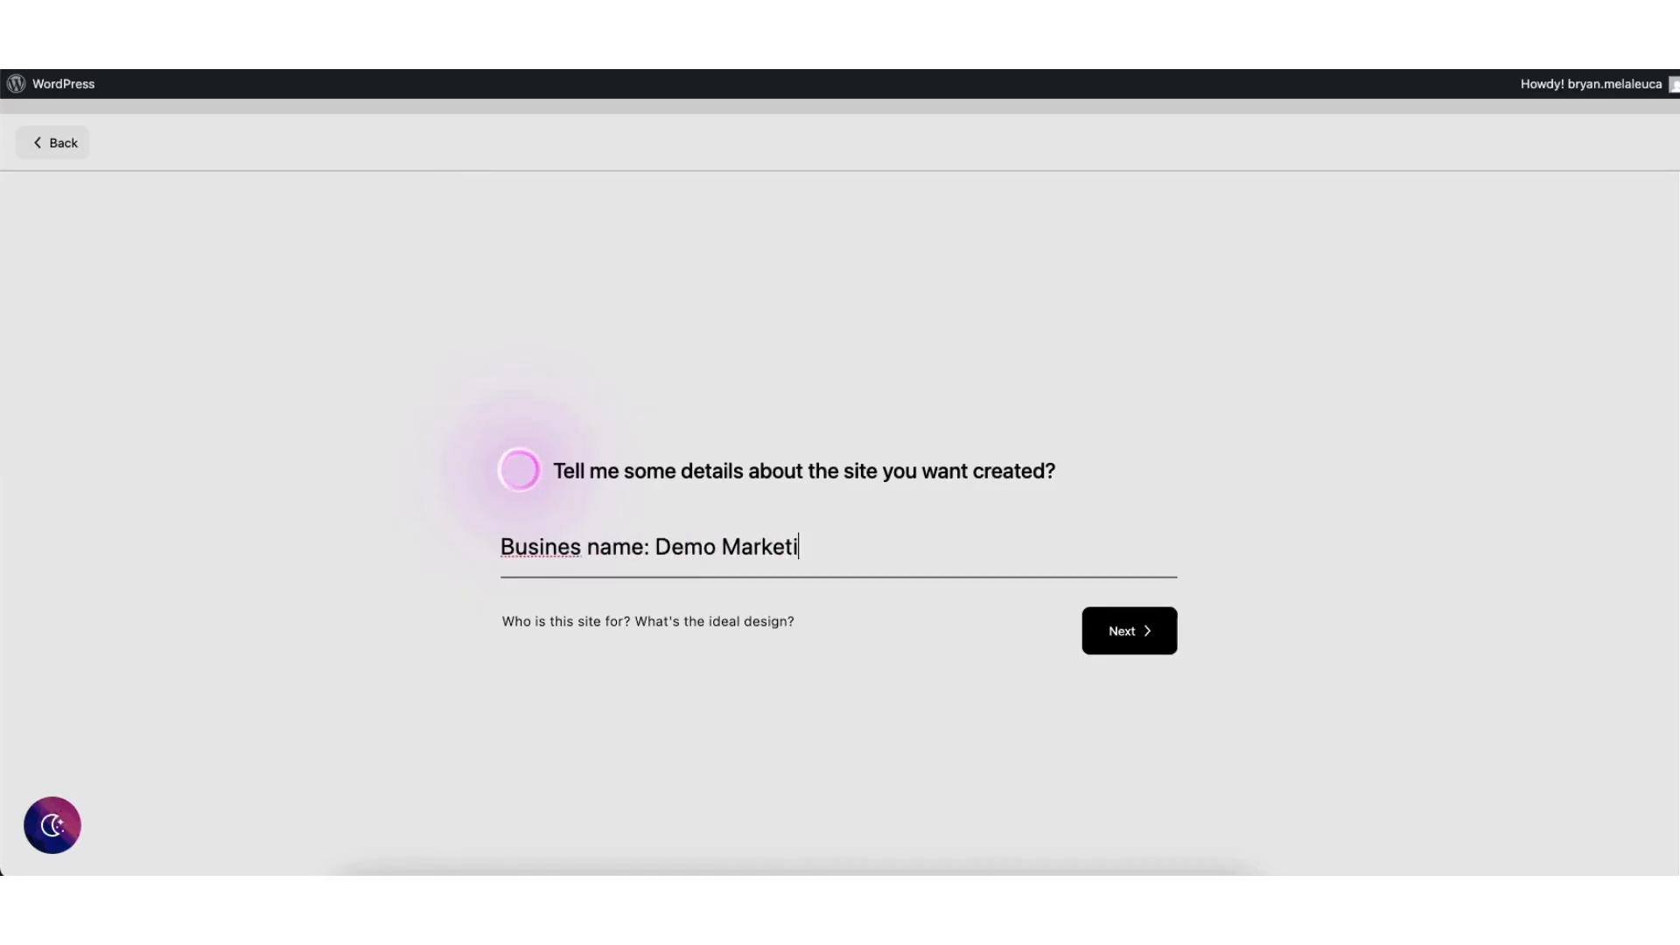
text(ng Company.)
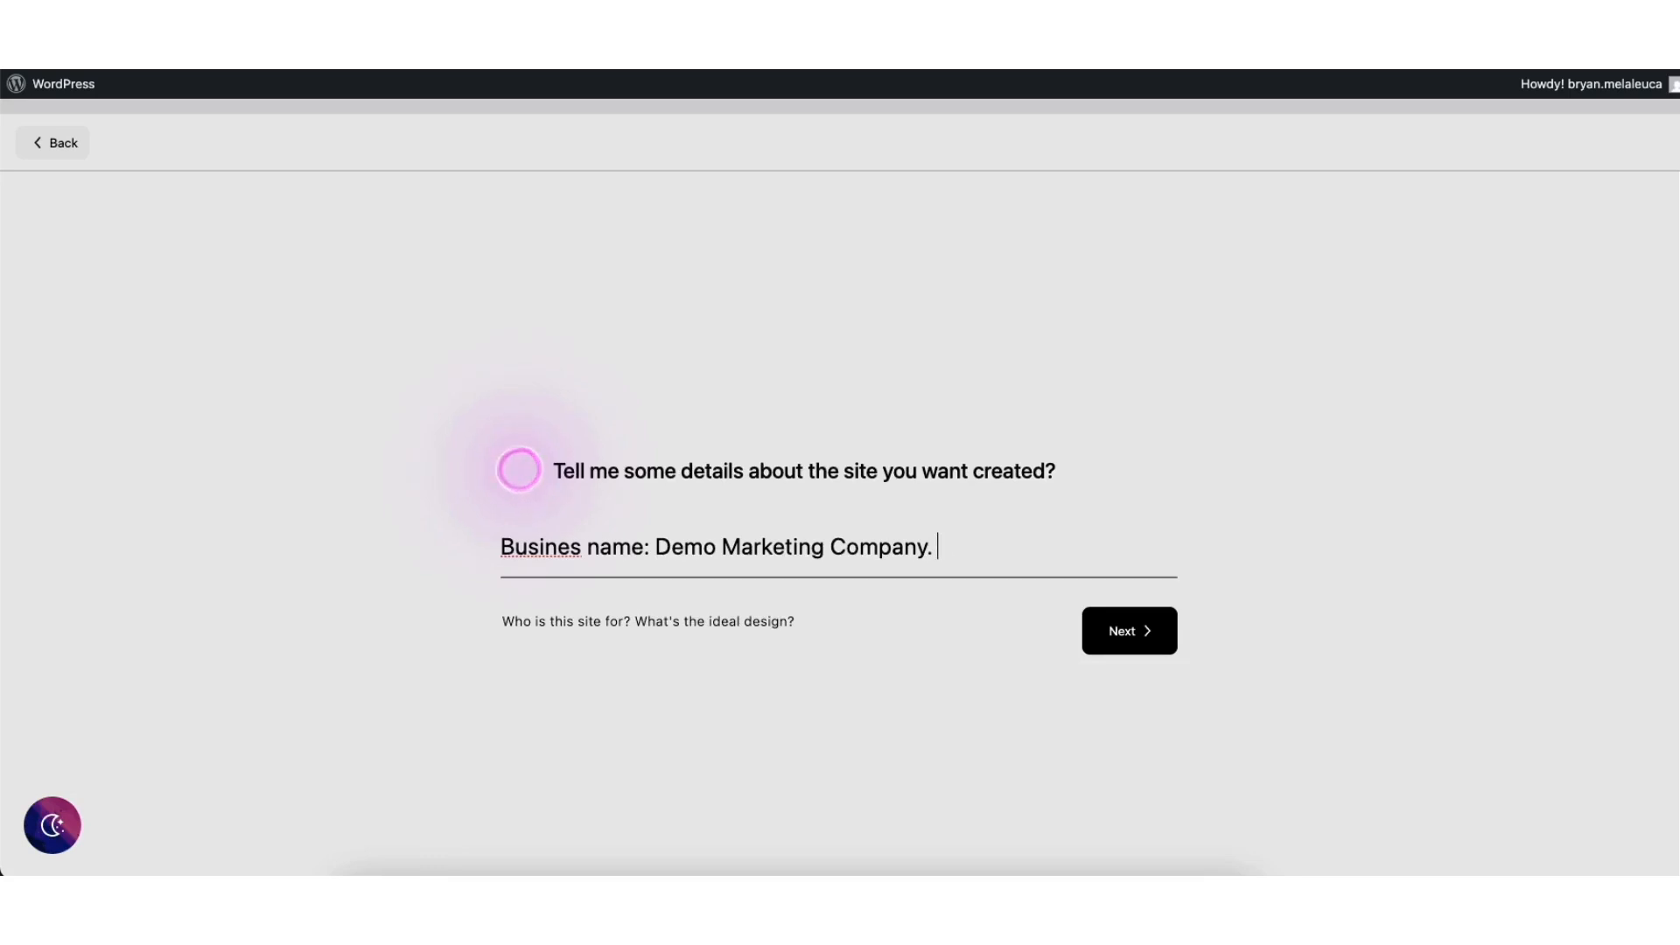
key(ctrl+v)
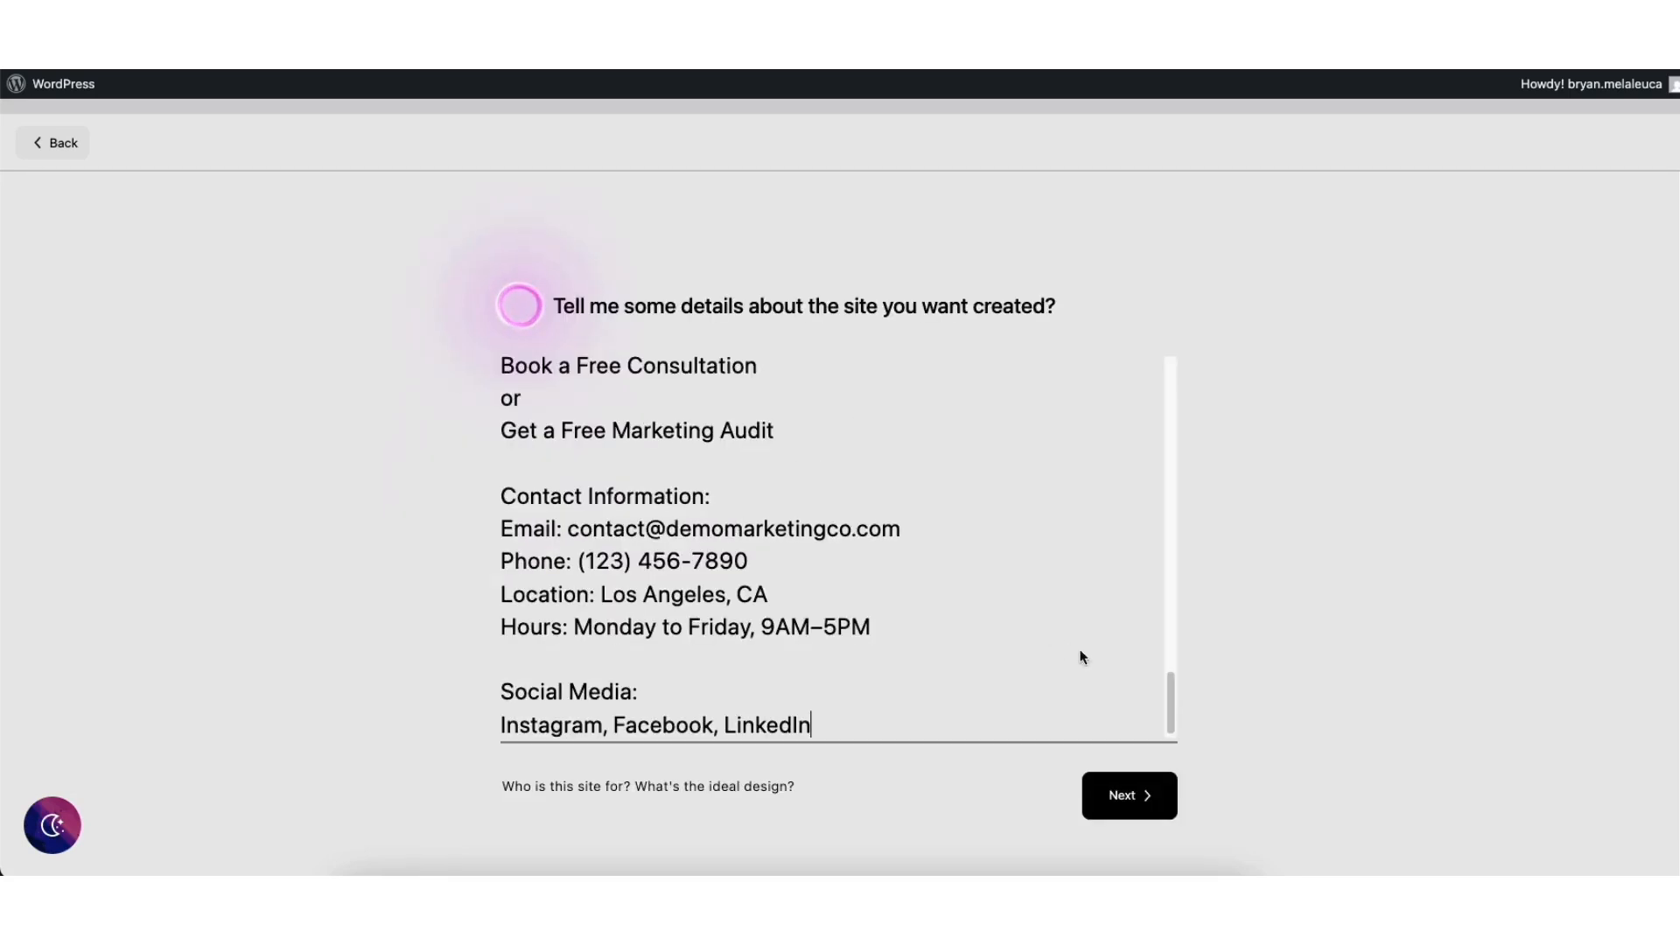
drag(1169, 676, 1097, 362)
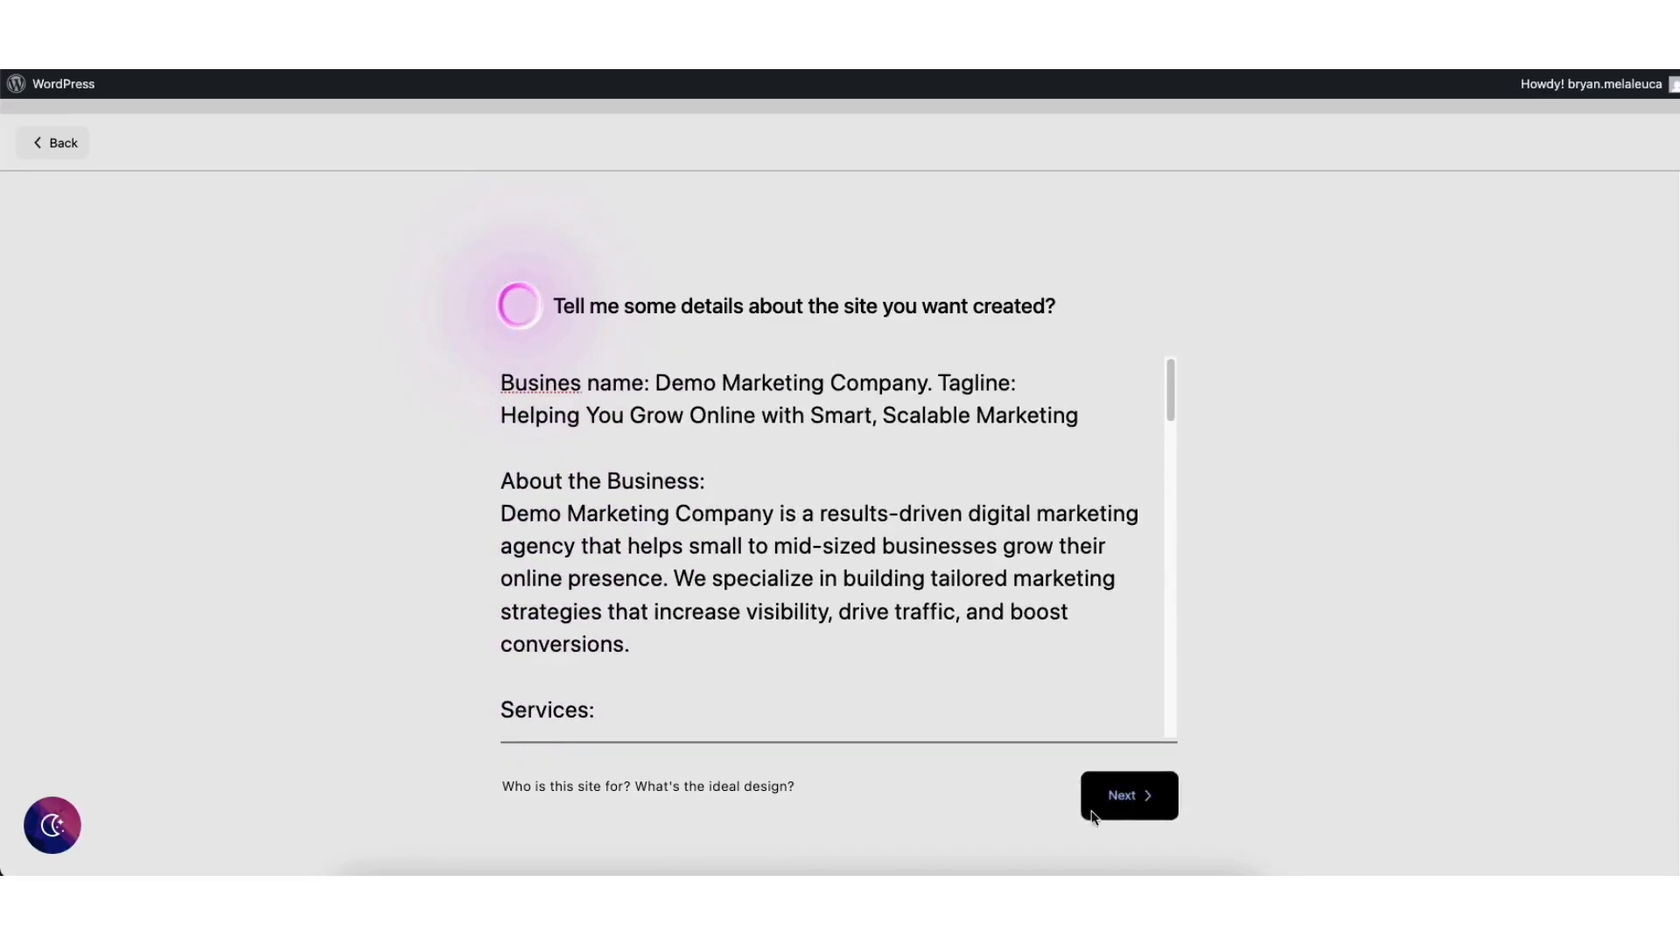
click(1115, 796)
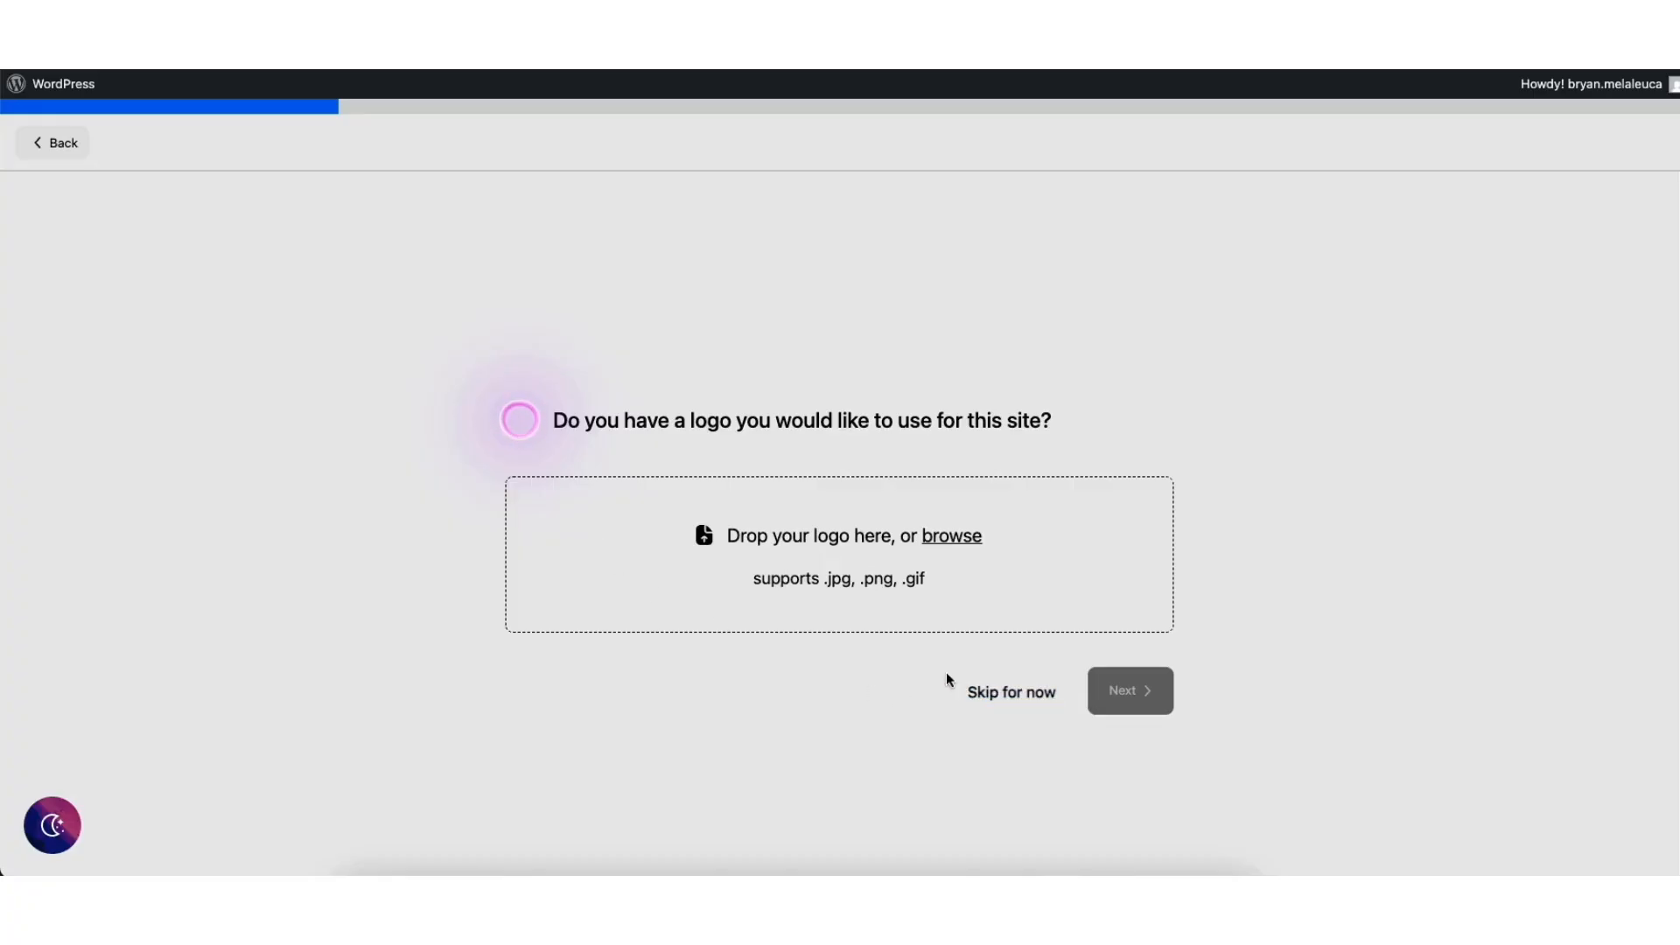
Skip the logo upload and choose Expert as the WordPress familiarity level
click(989, 693)
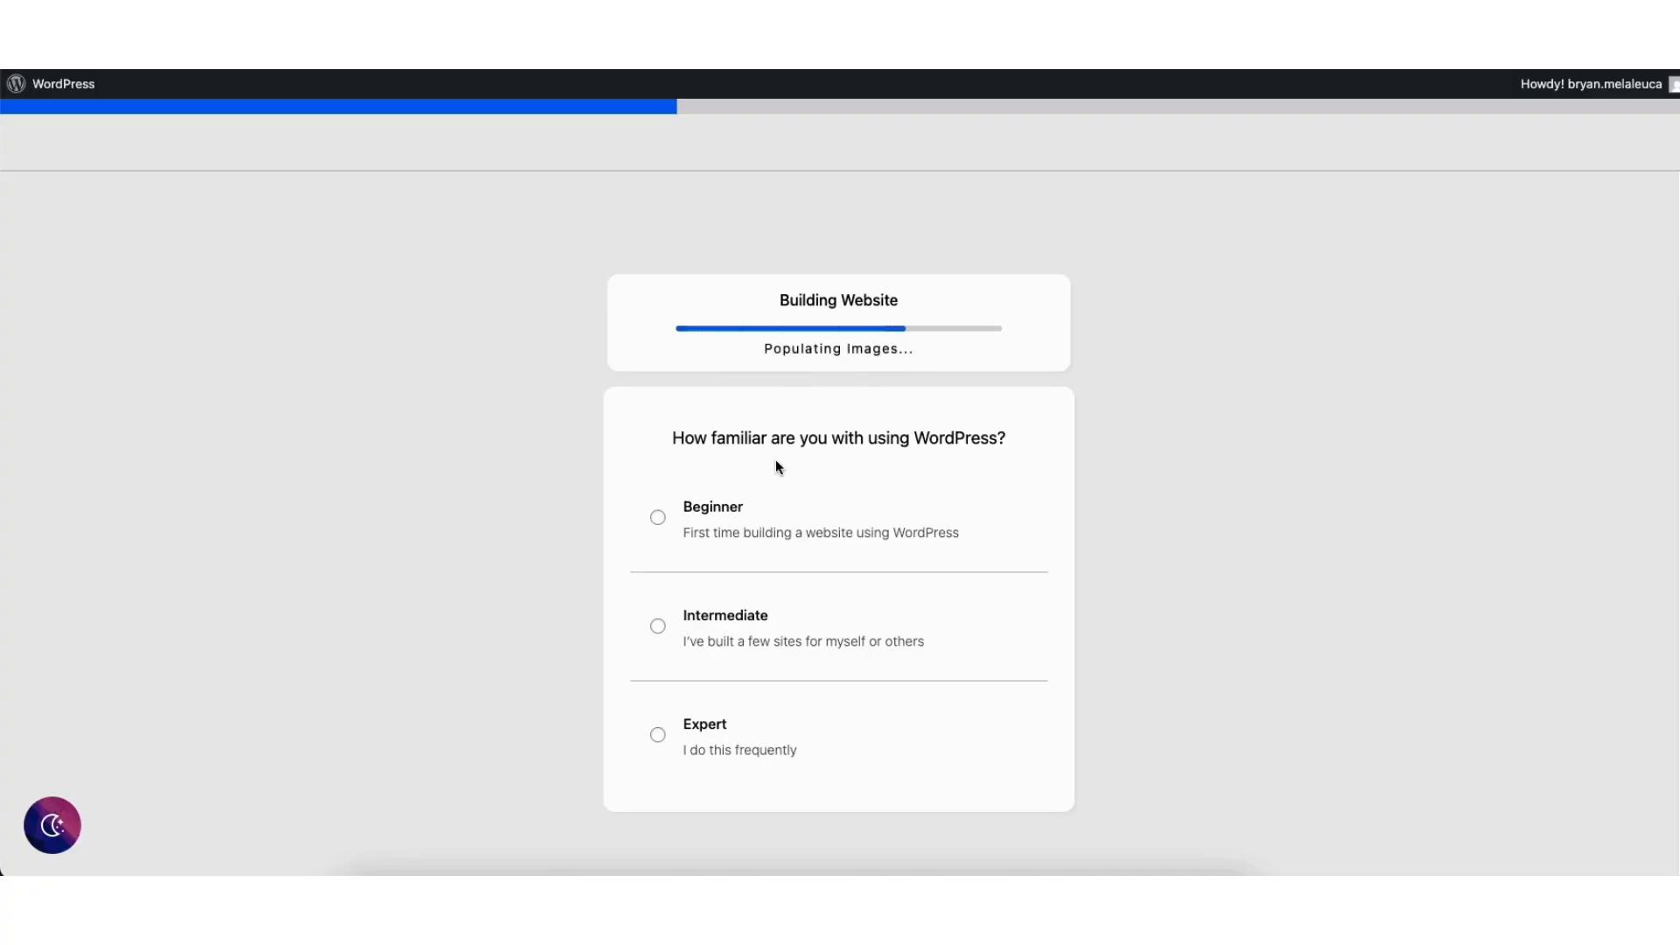
click(658, 735)
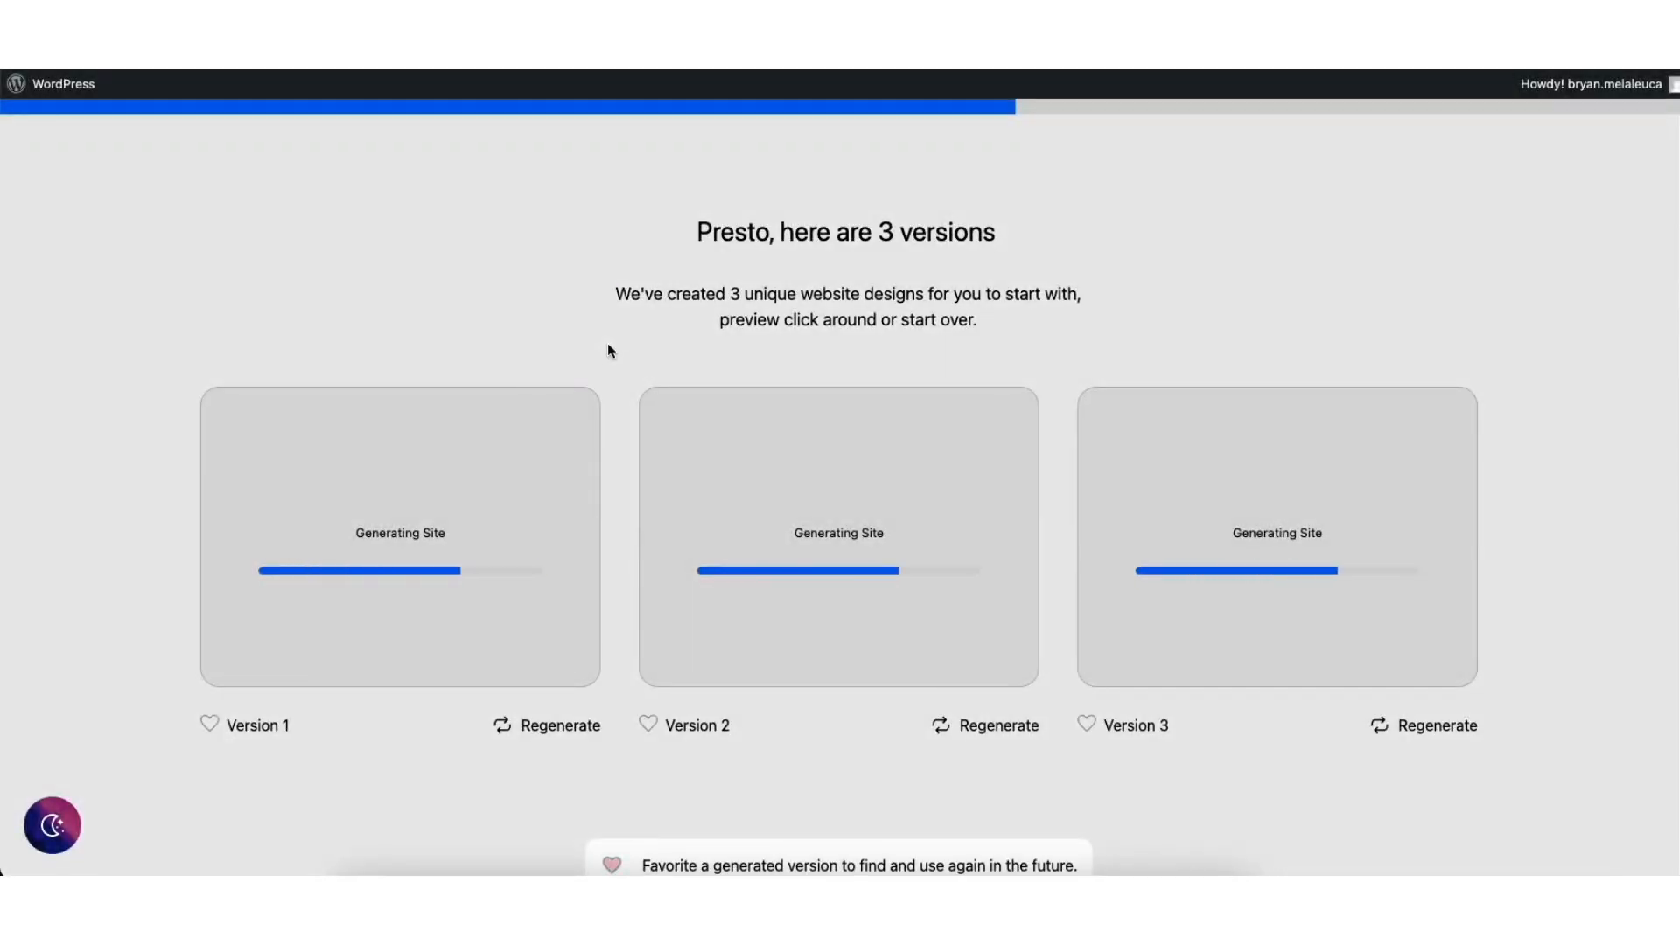
Mark Version 2 as a favorite and regenerate the Version 1 design
mouse_move(734, 501)
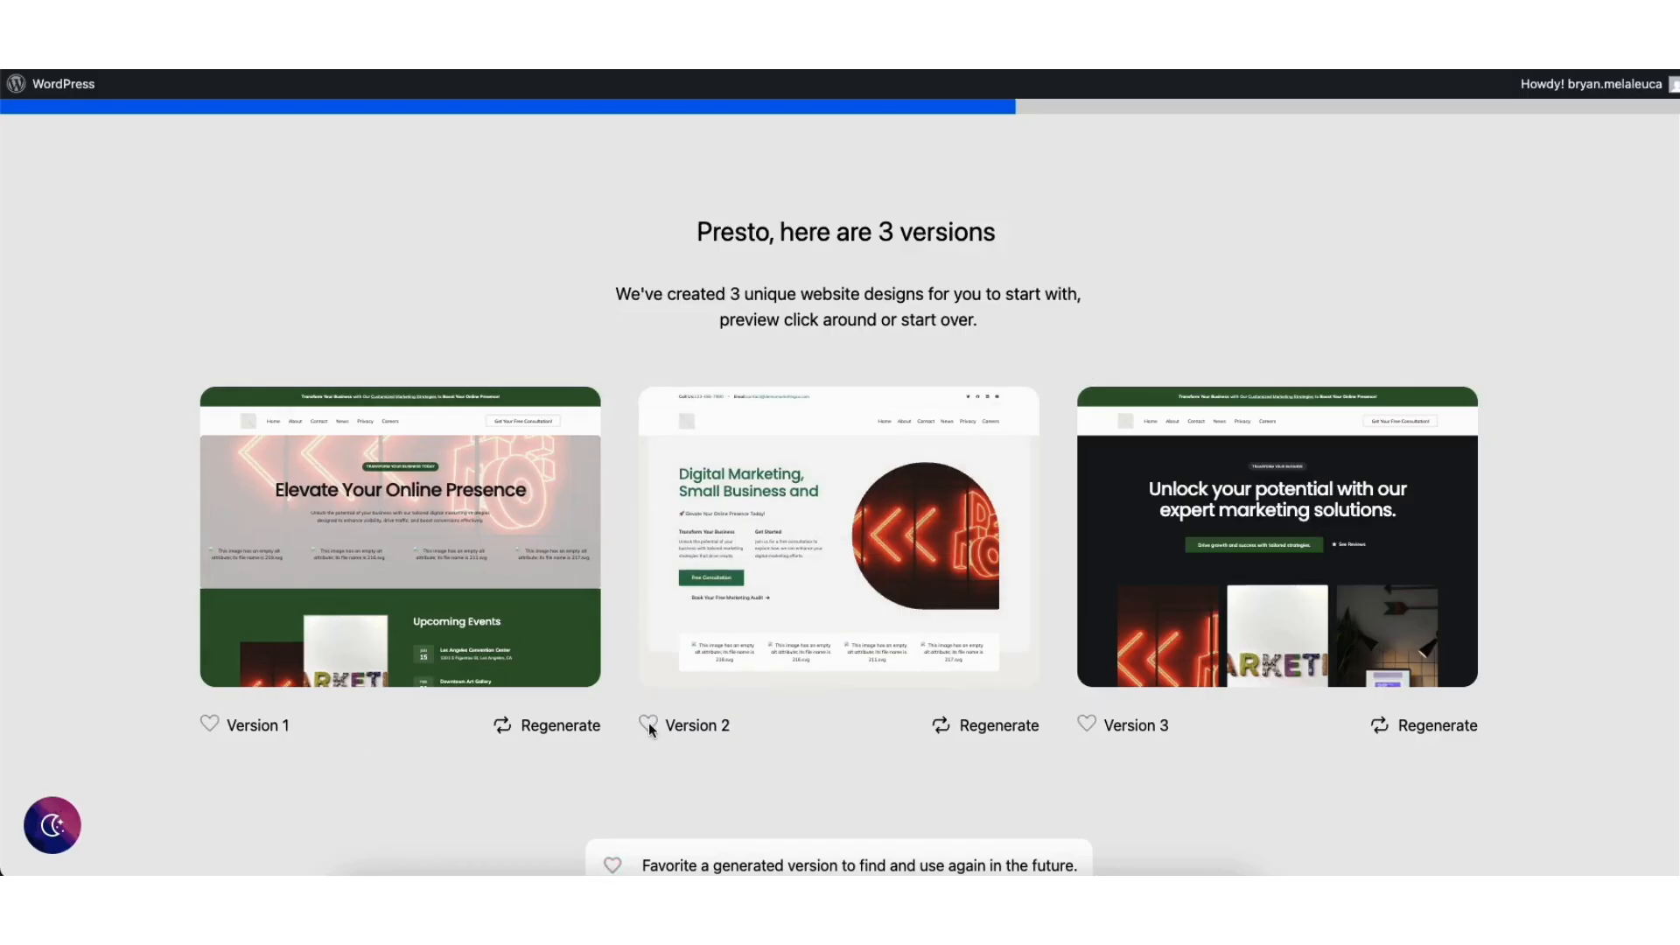
click(542, 727)
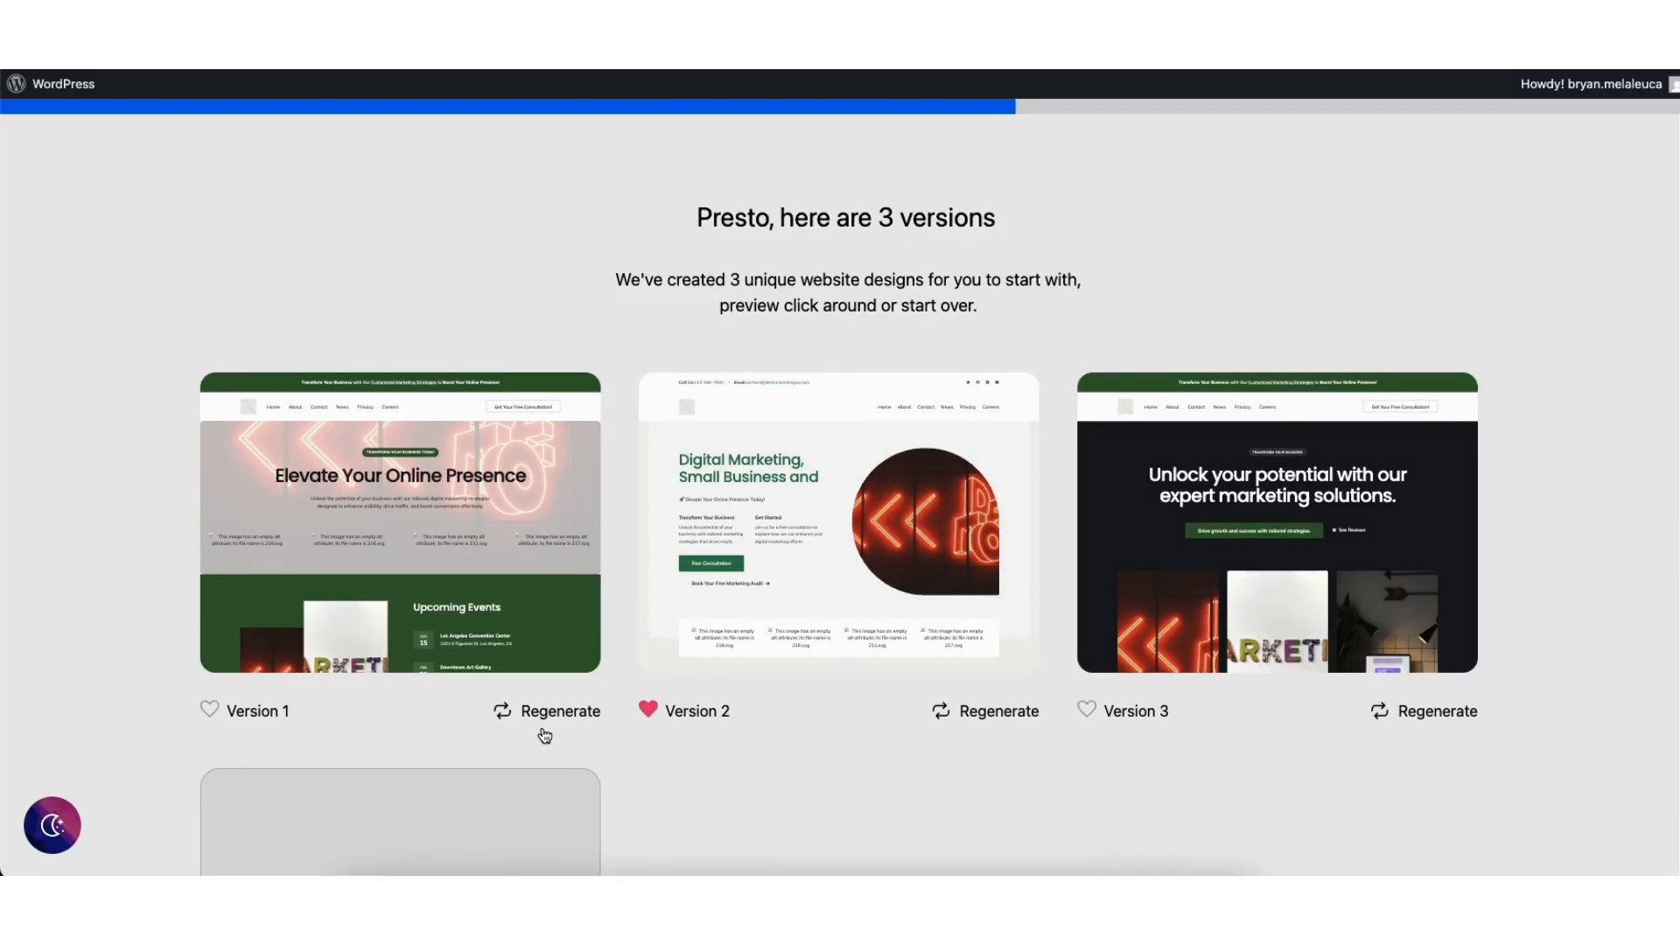
drag(1678, 324, 1658, 538)
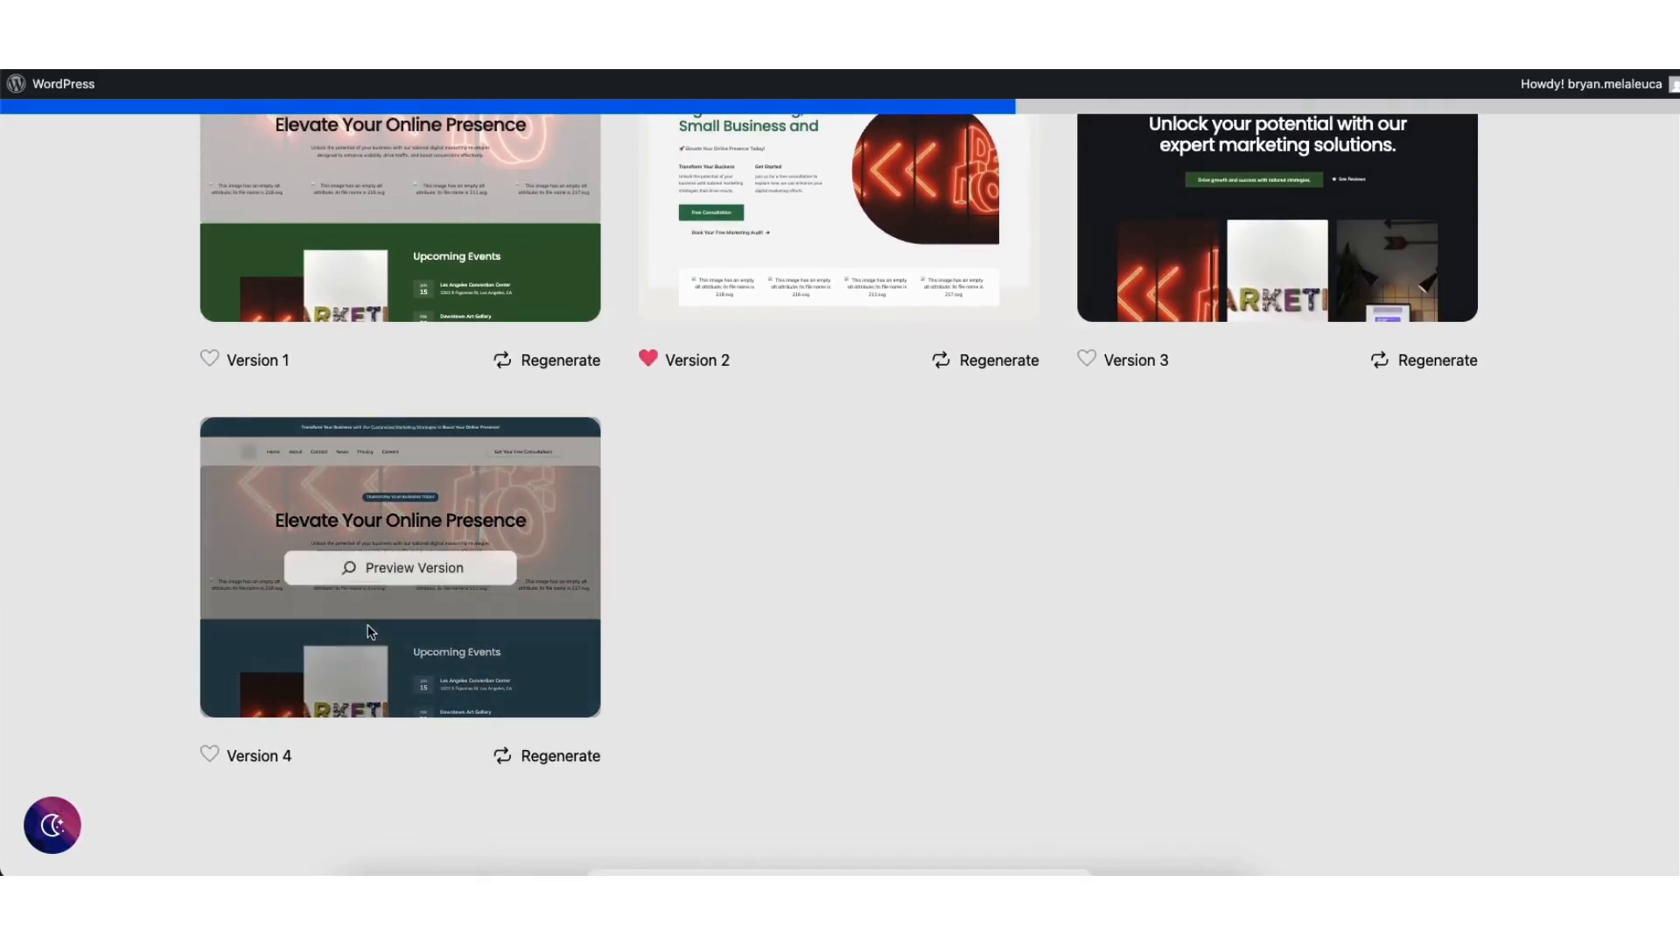
drag(1677, 417, 1668, 262)
Open the preview of the Version 2 design and look through its page
mouse_move(811, 415)
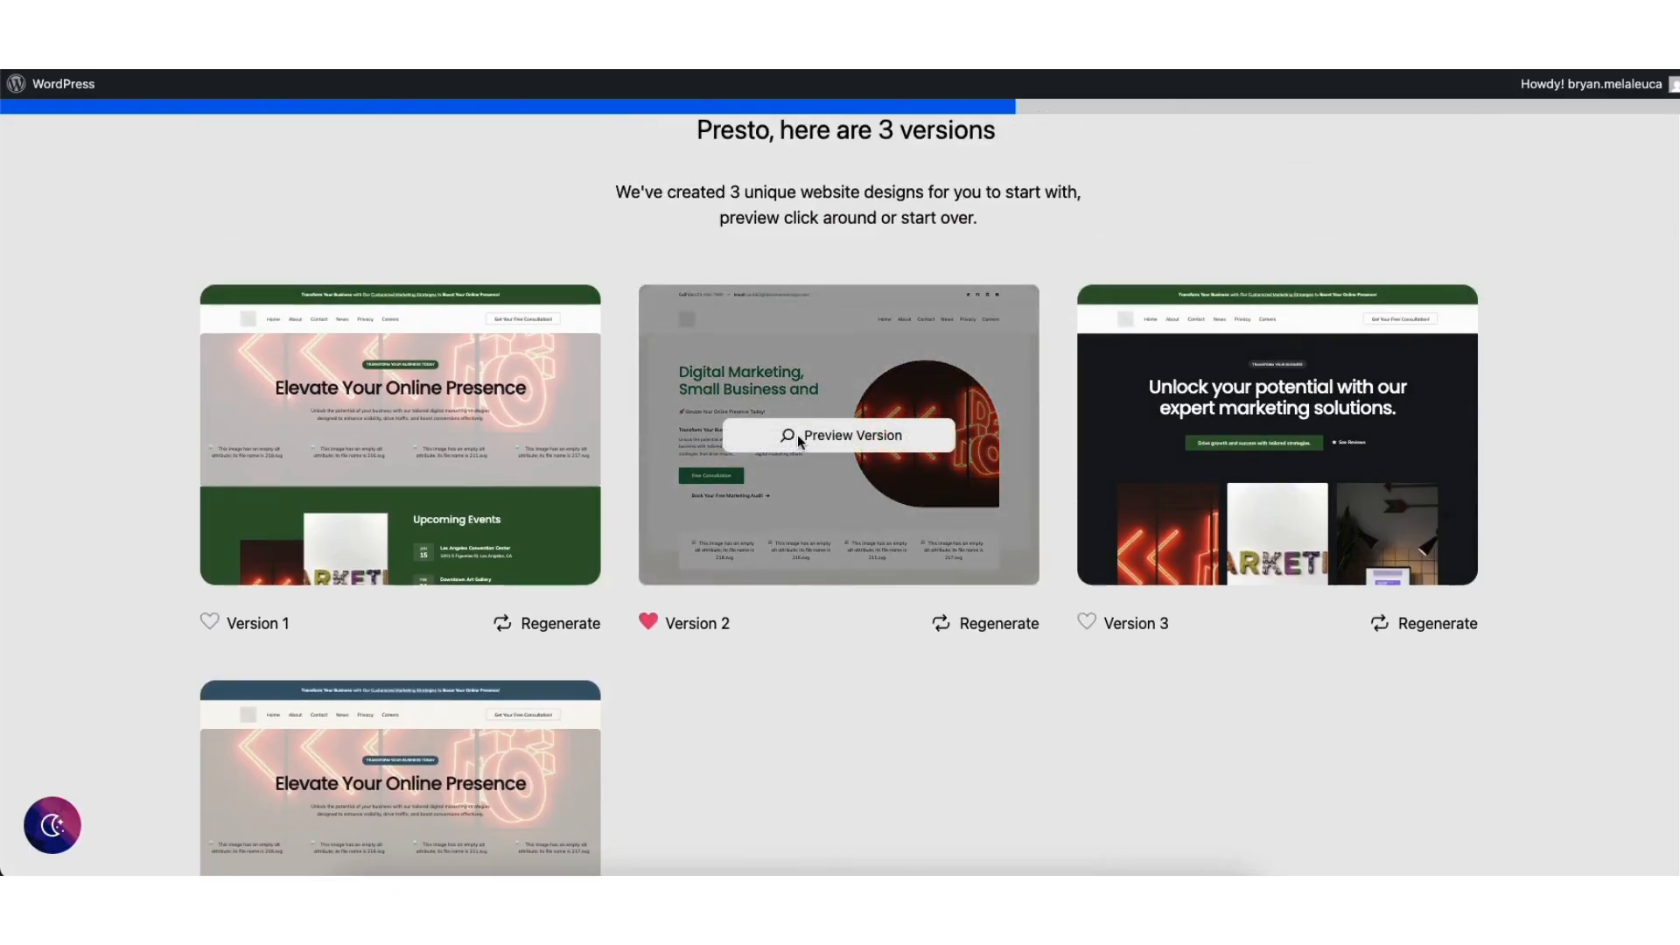
click(797, 436)
scroll(796, 433, down, 1)
drag(1678, 206, 1669, 154)
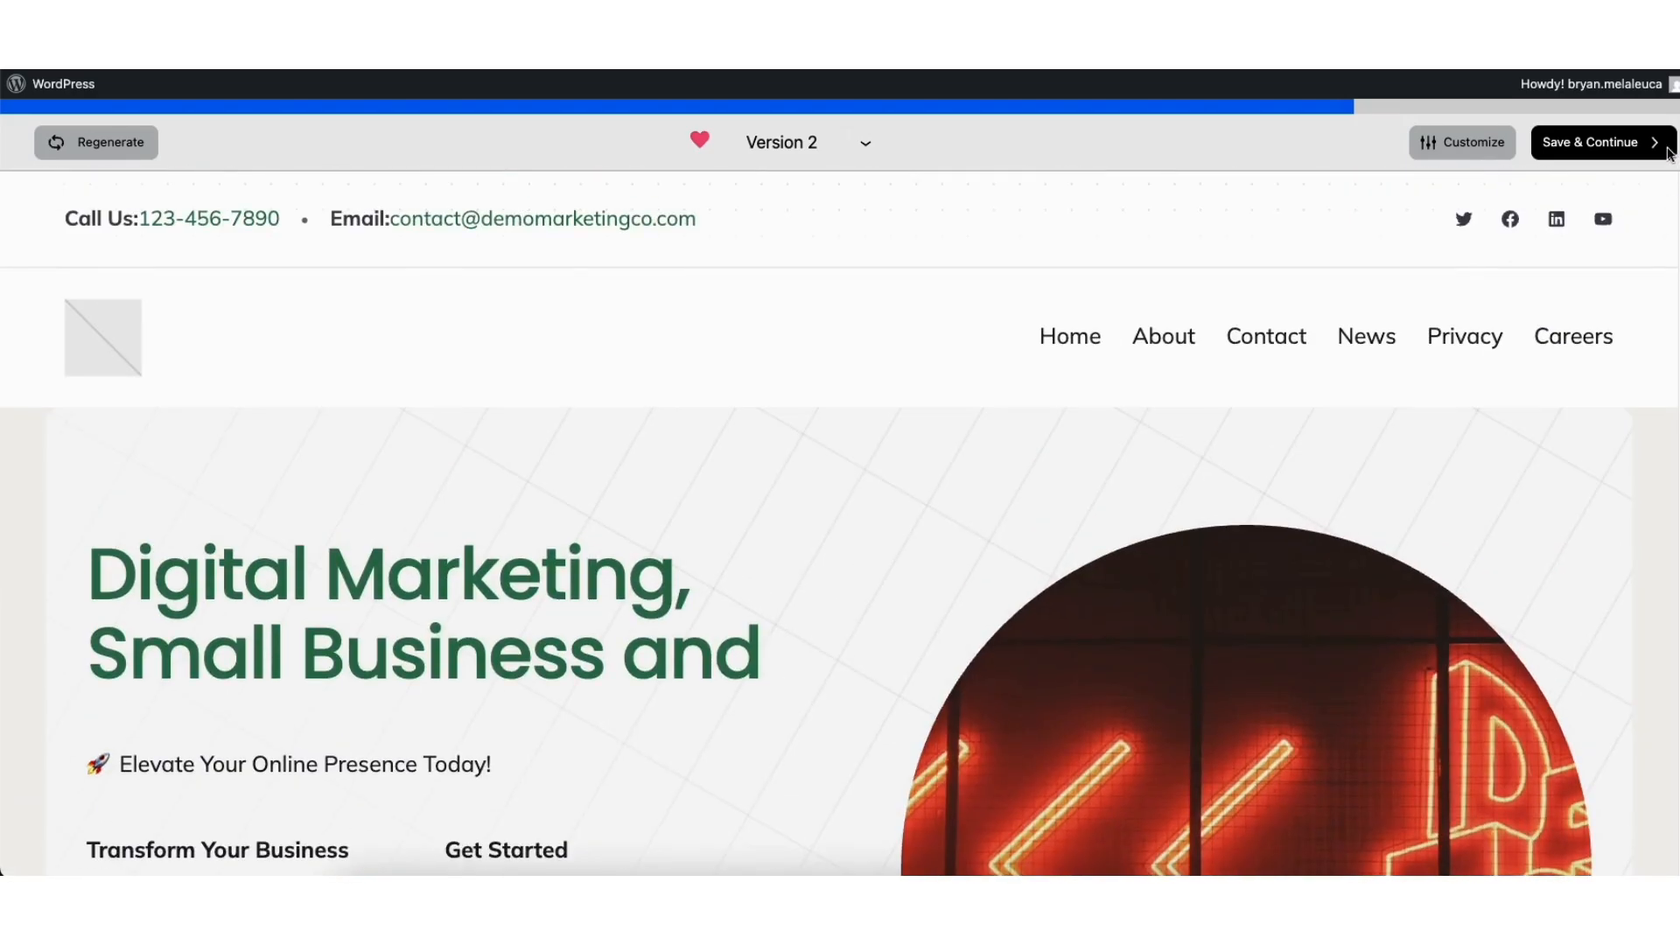
Open the website customization for Version 2 and check its custom primary, secondary and tertiary colors without applying any
click(1472, 140)
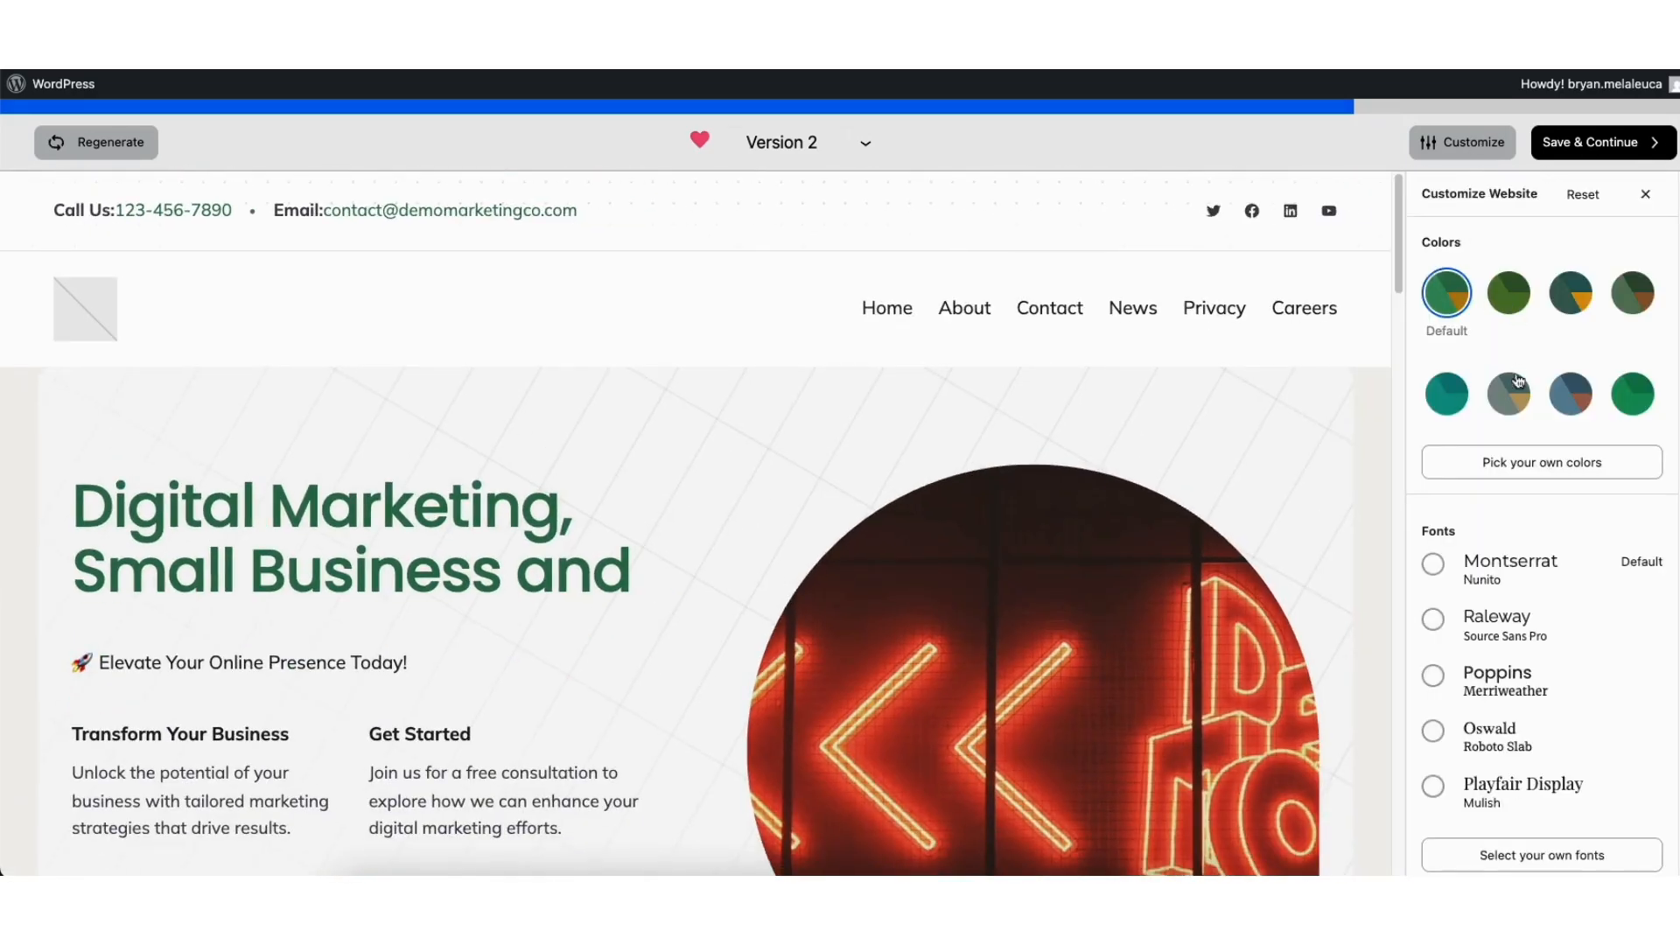
click(1486, 465)
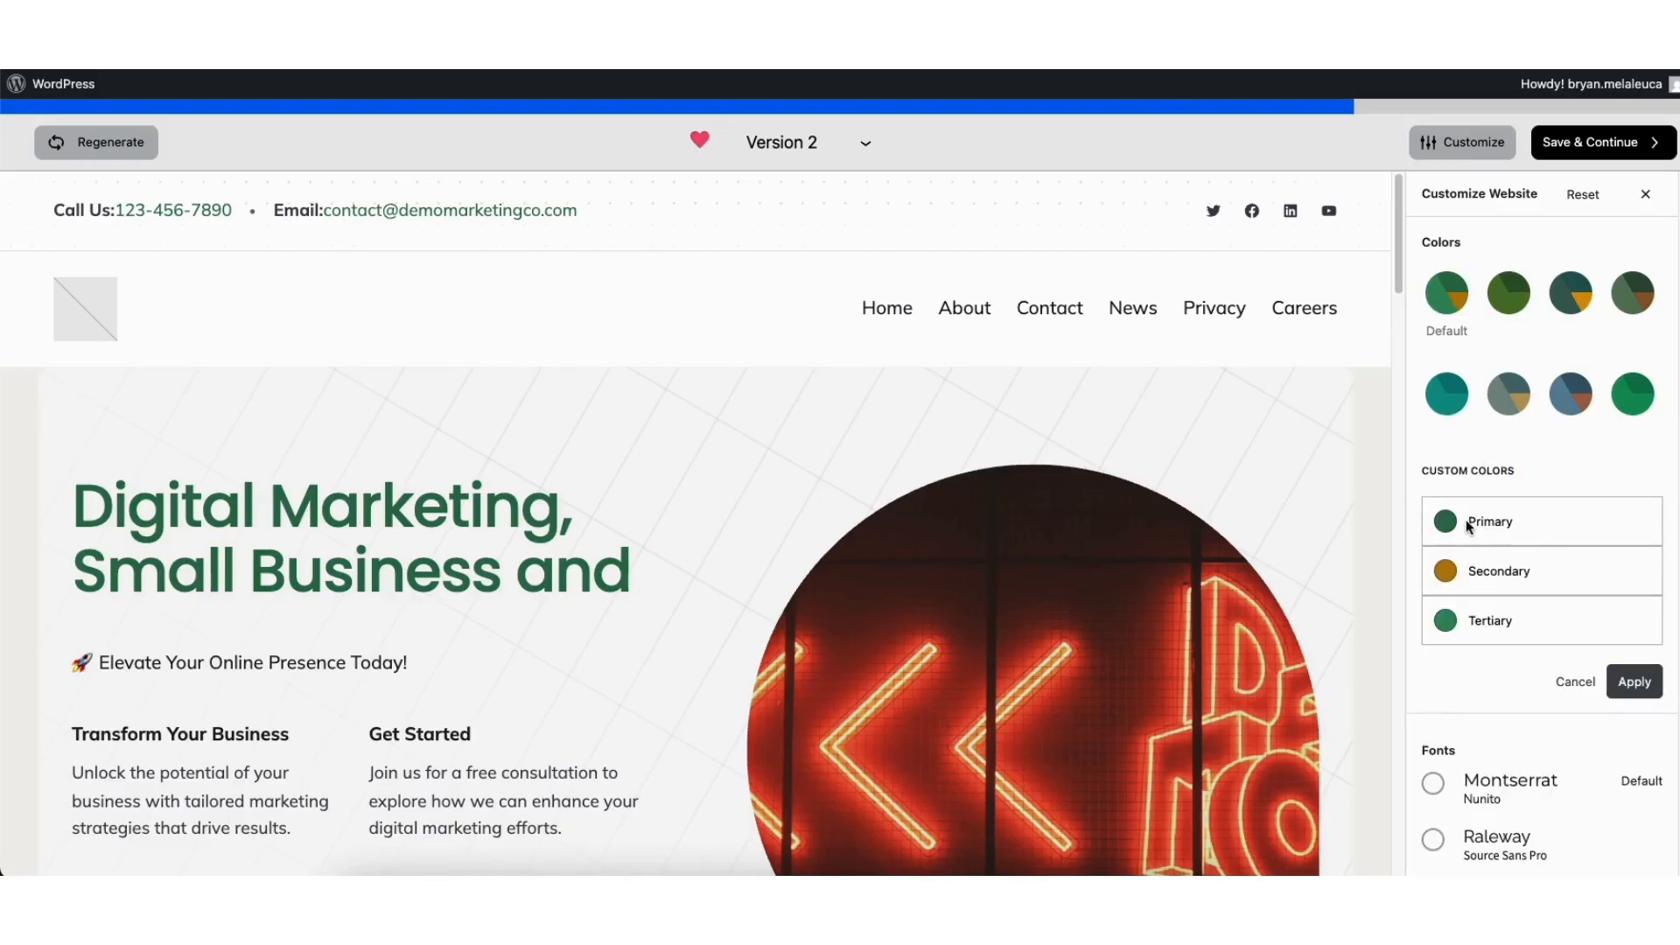
click(1570, 682)
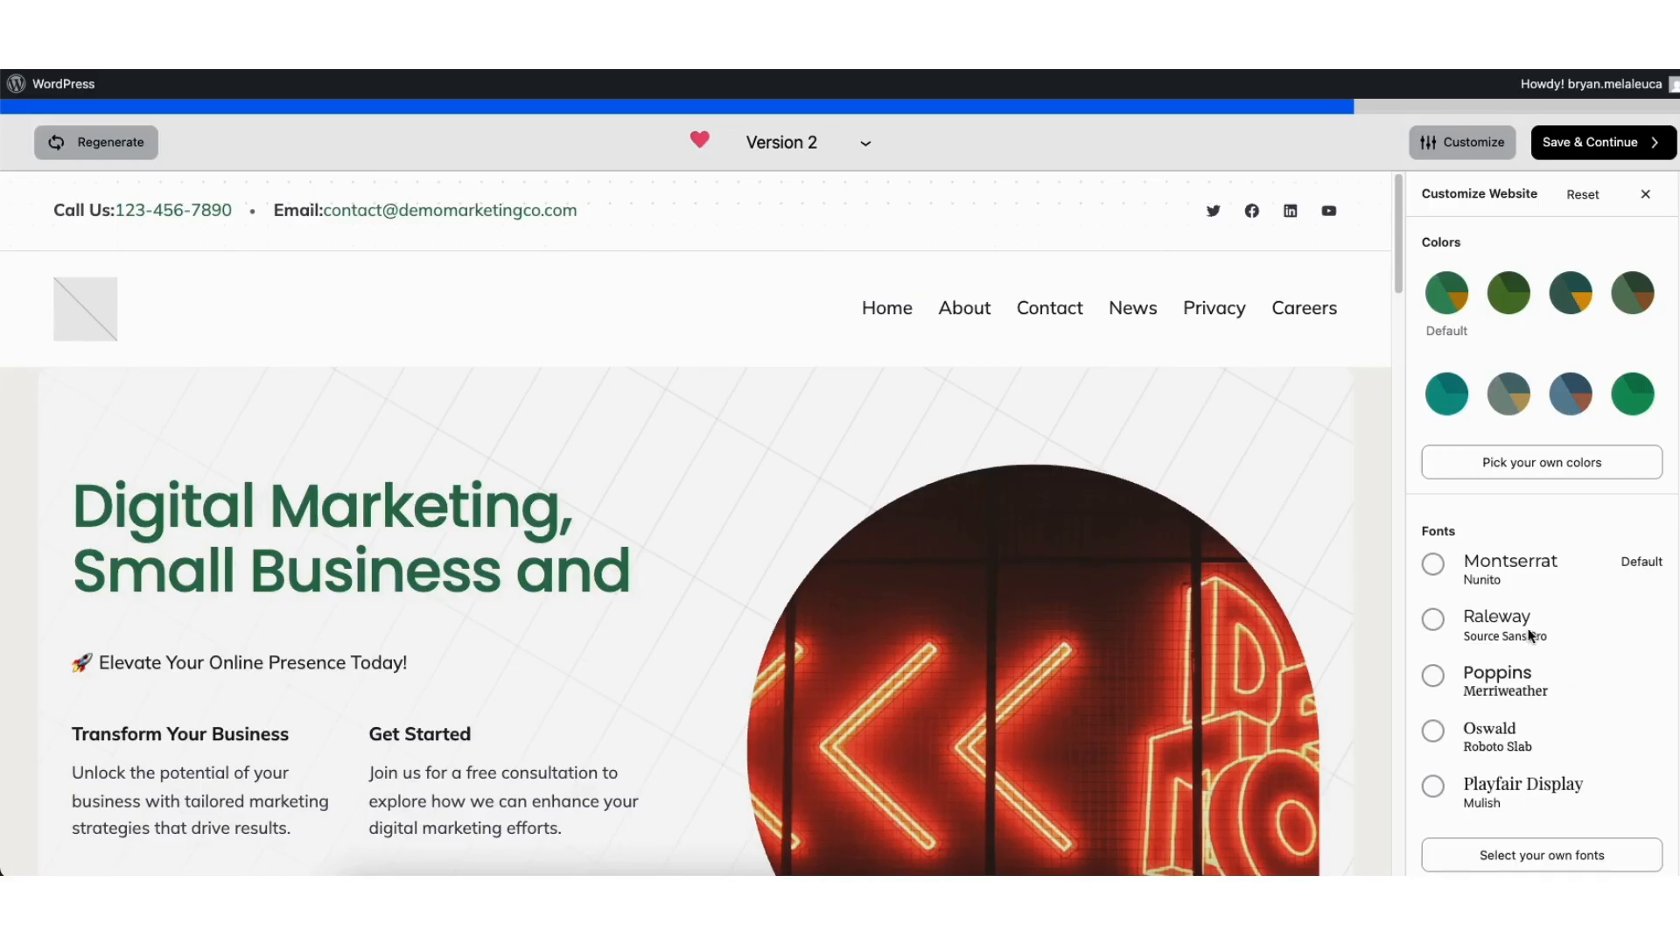
Try the Raleway and Montserrat font pairs on Version 2 and check the custom heading and body font choices without applying any
click(1433, 617)
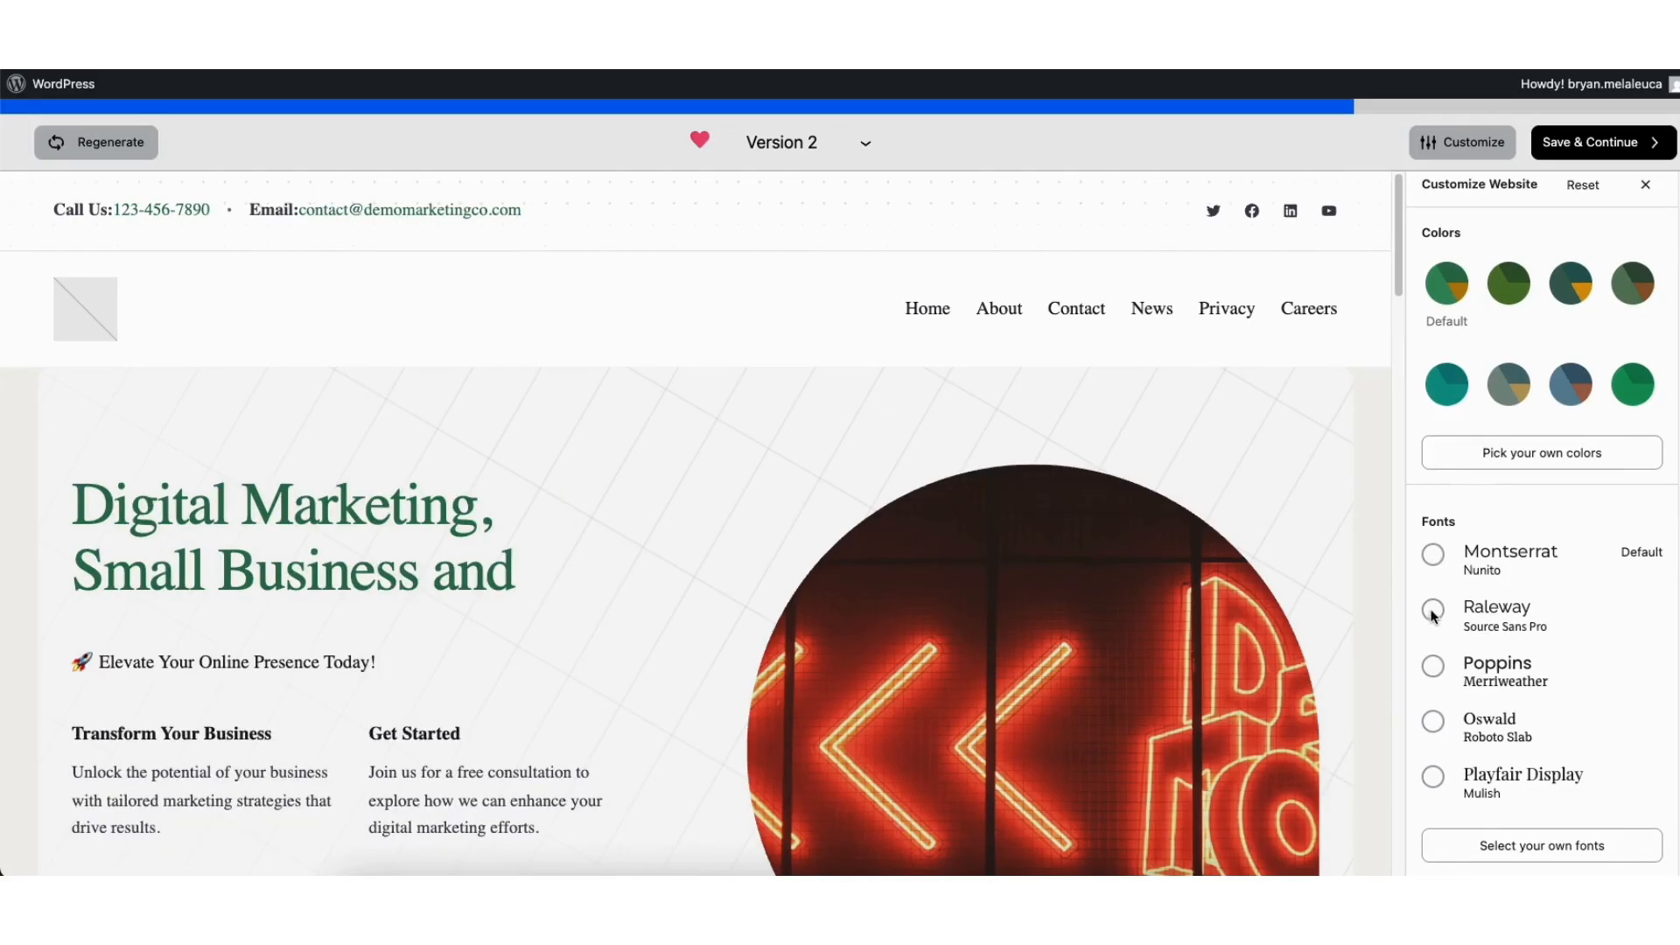
click(1434, 560)
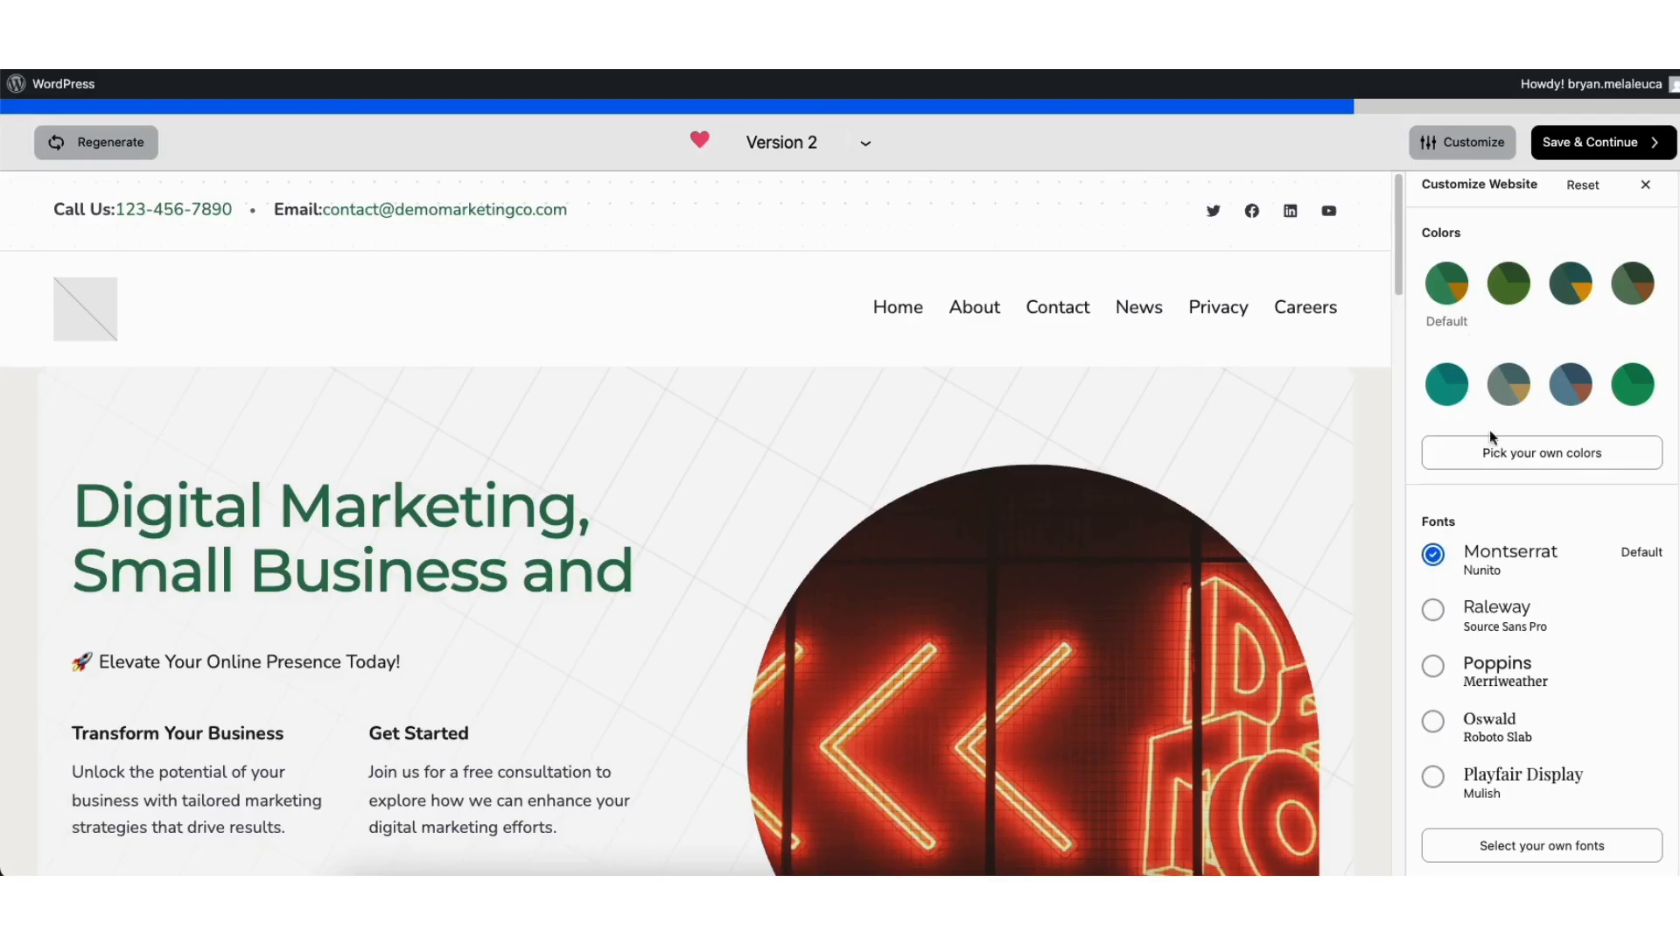
click(1508, 847)
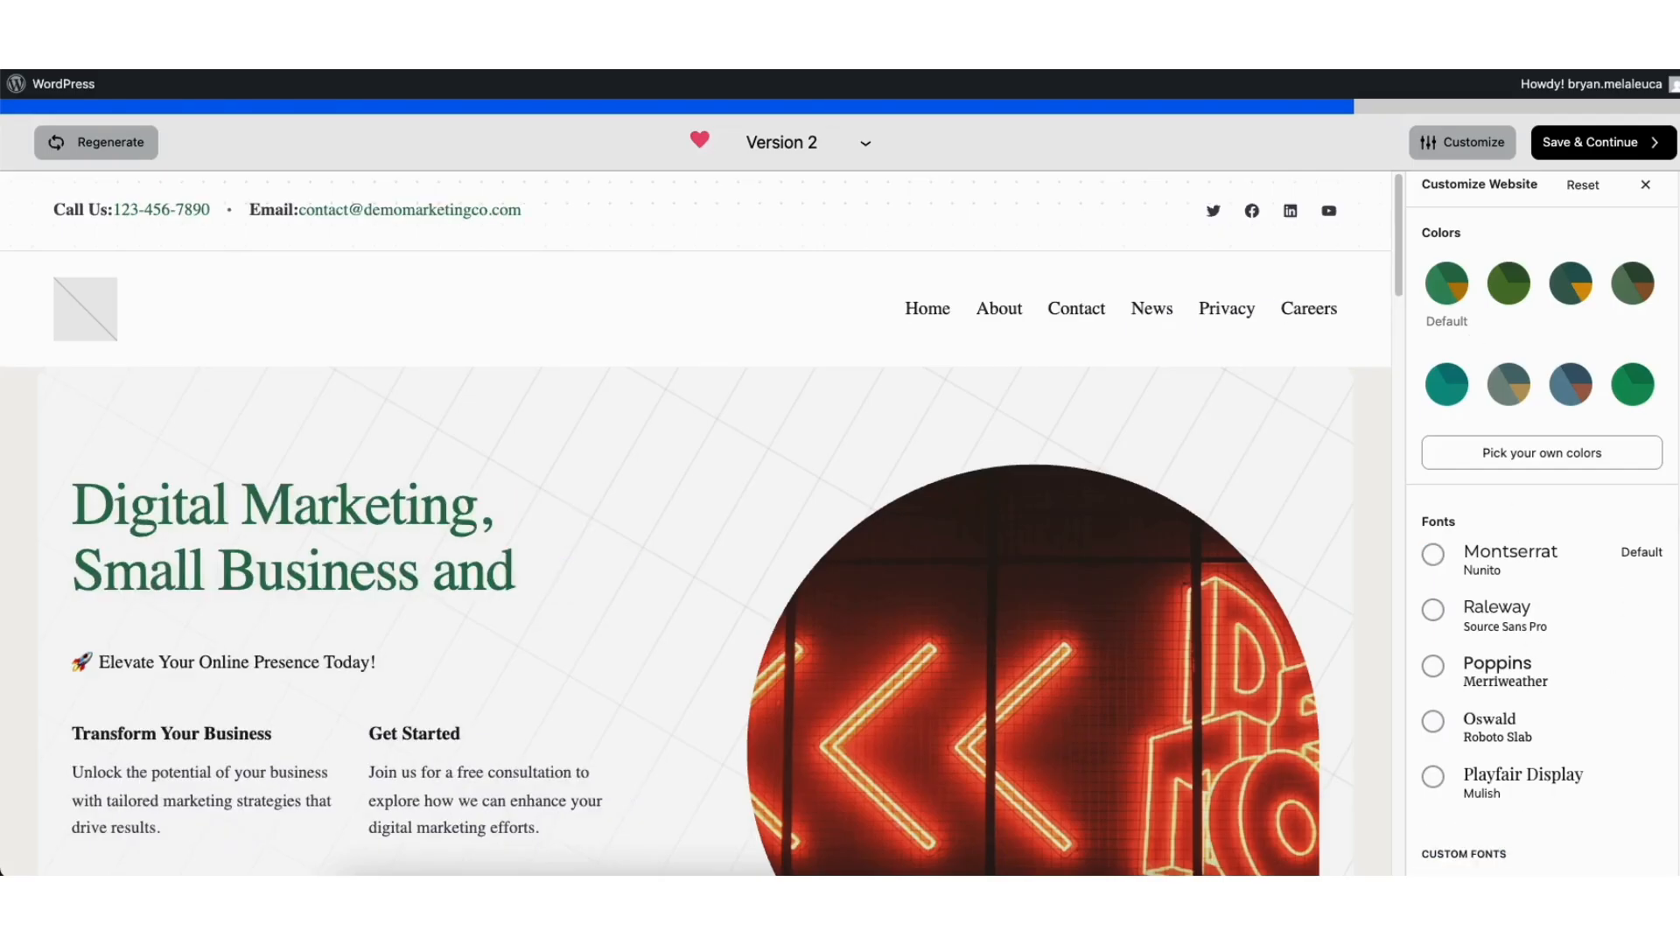
scroll(1542, 525, down, 4)
click(1479, 732)
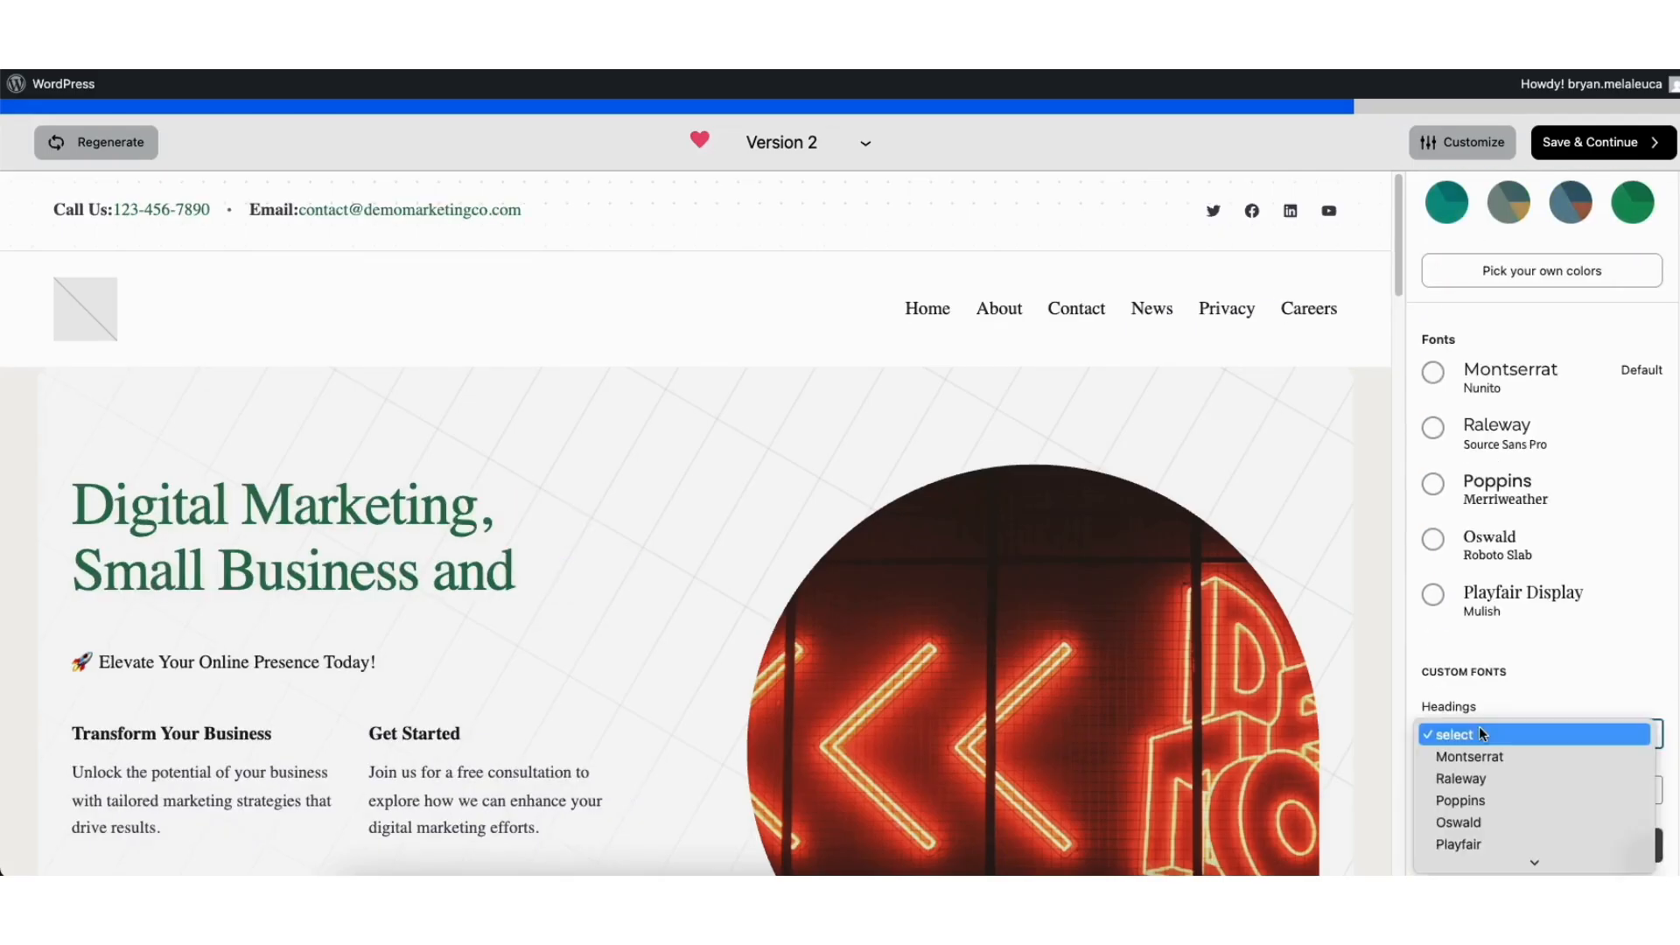
click(1479, 734)
click(1473, 791)
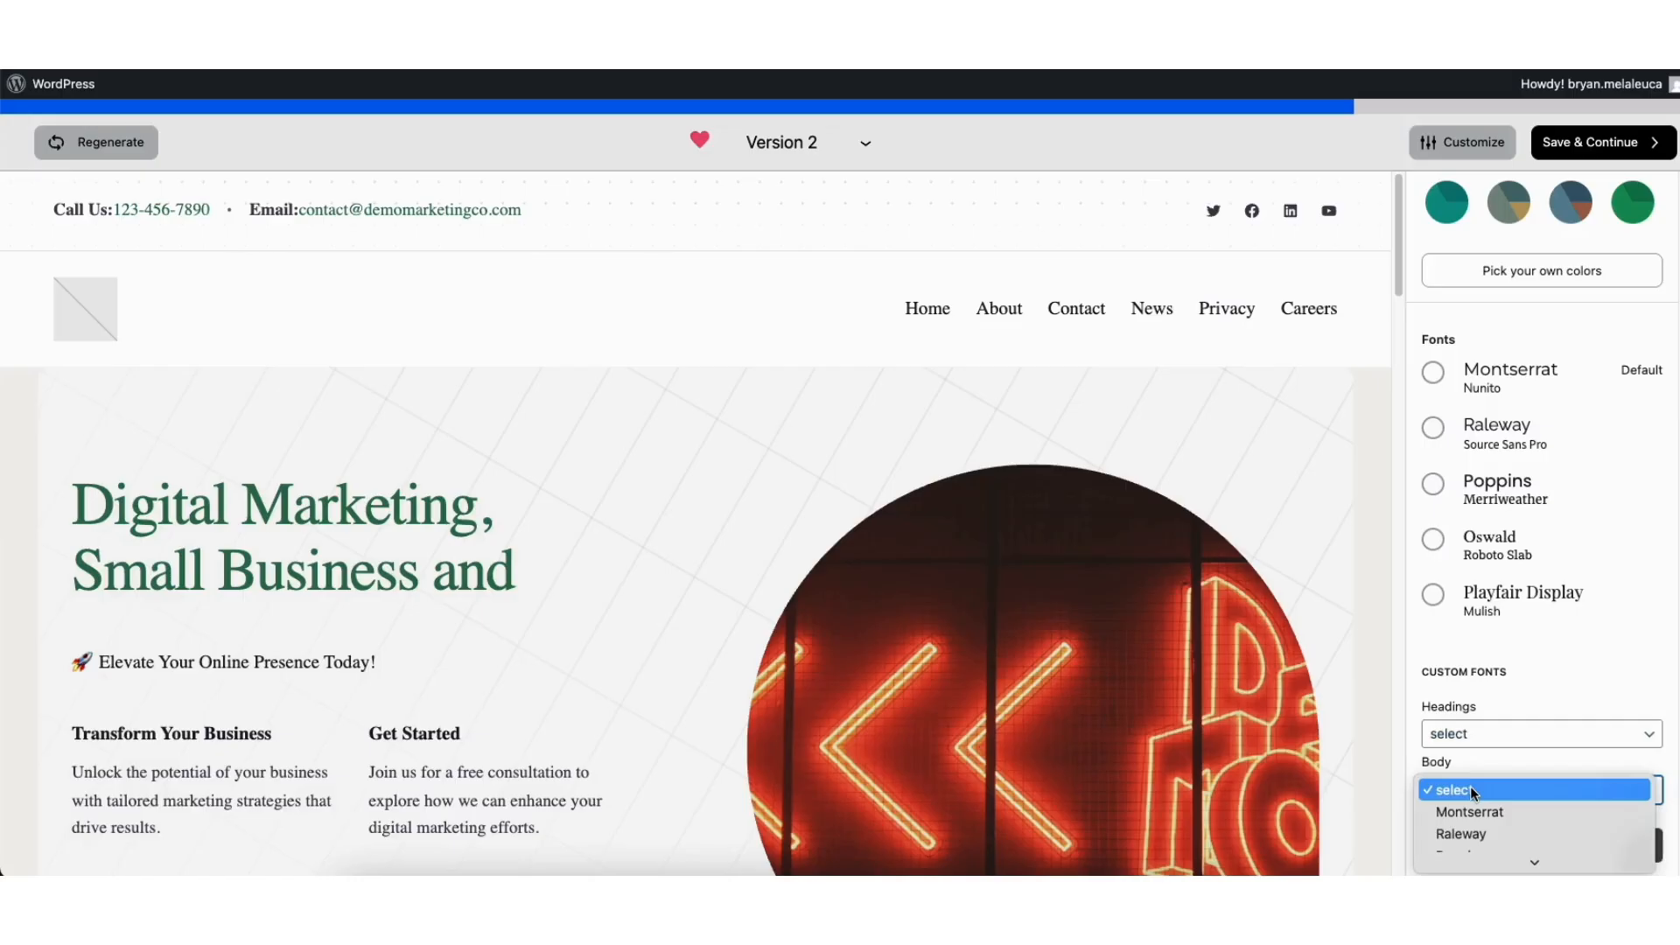
click(1470, 790)
click(1567, 846)
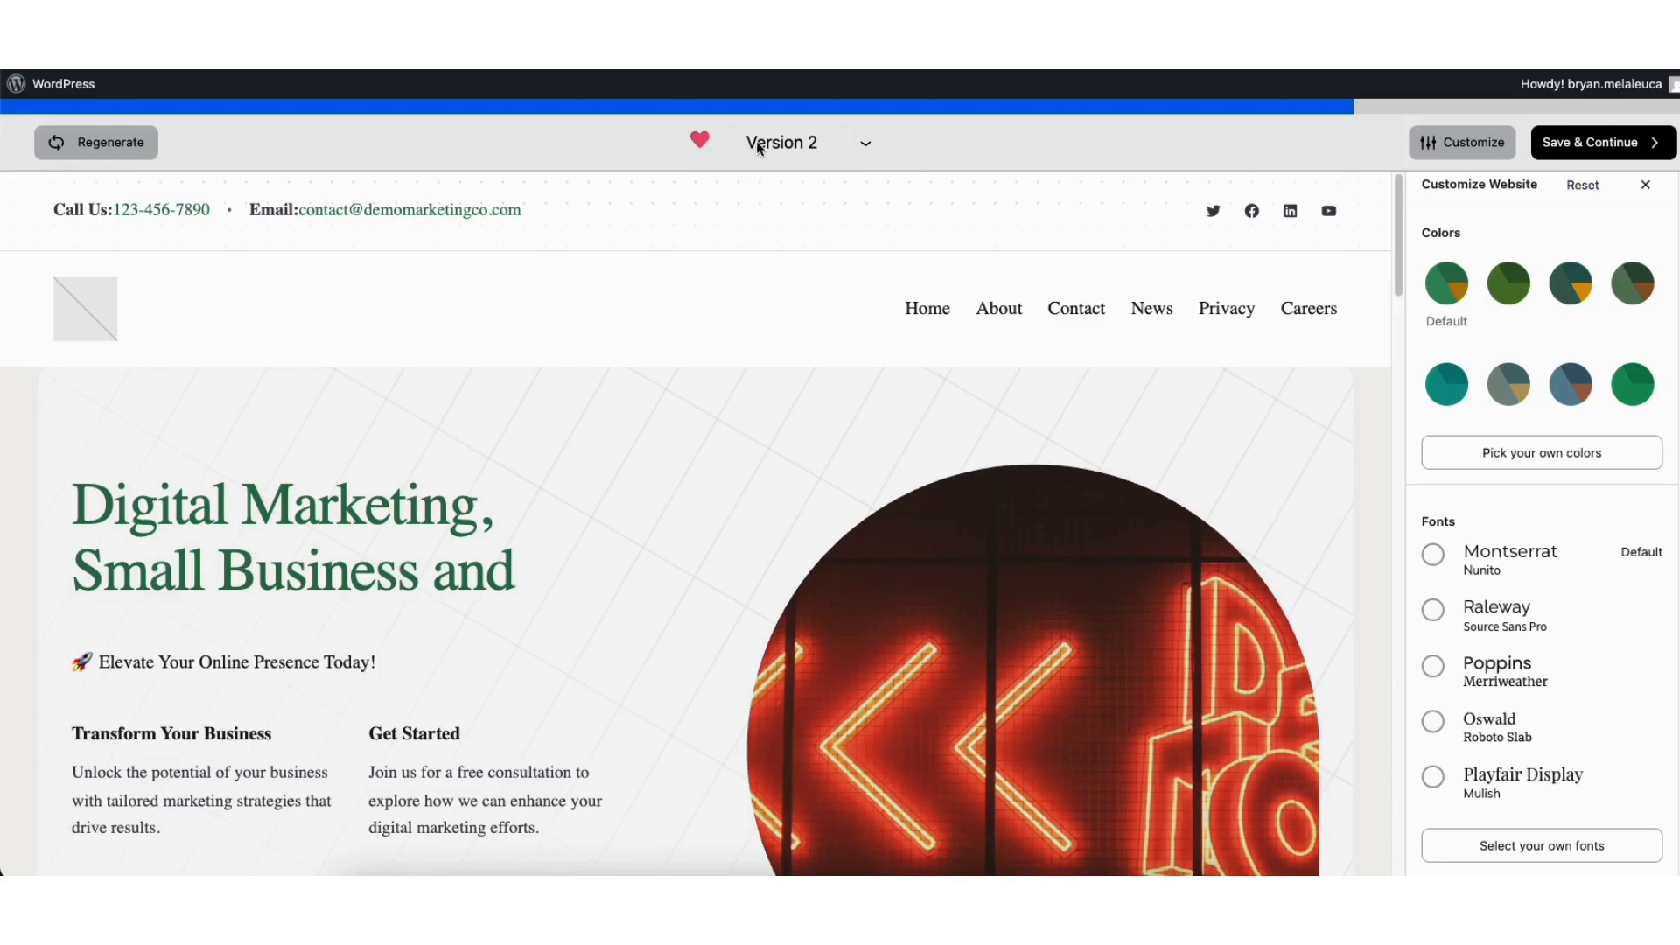
View all design versions, choose Version 3, and save it to continue to the WordPress site
click(864, 144)
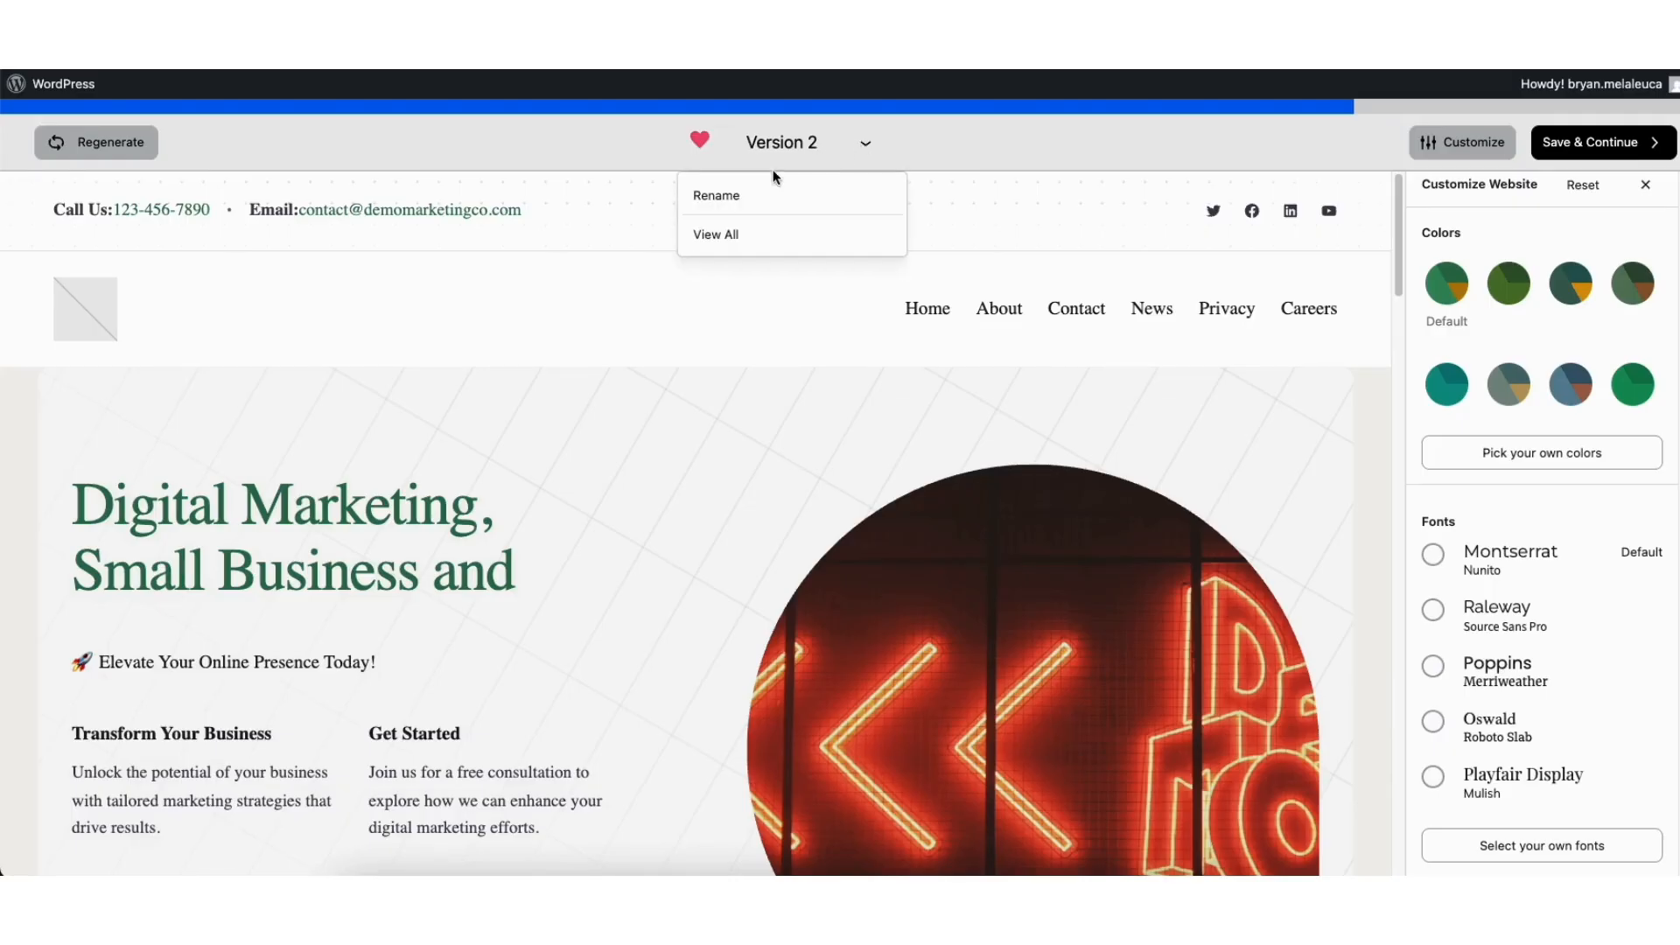
click(716, 234)
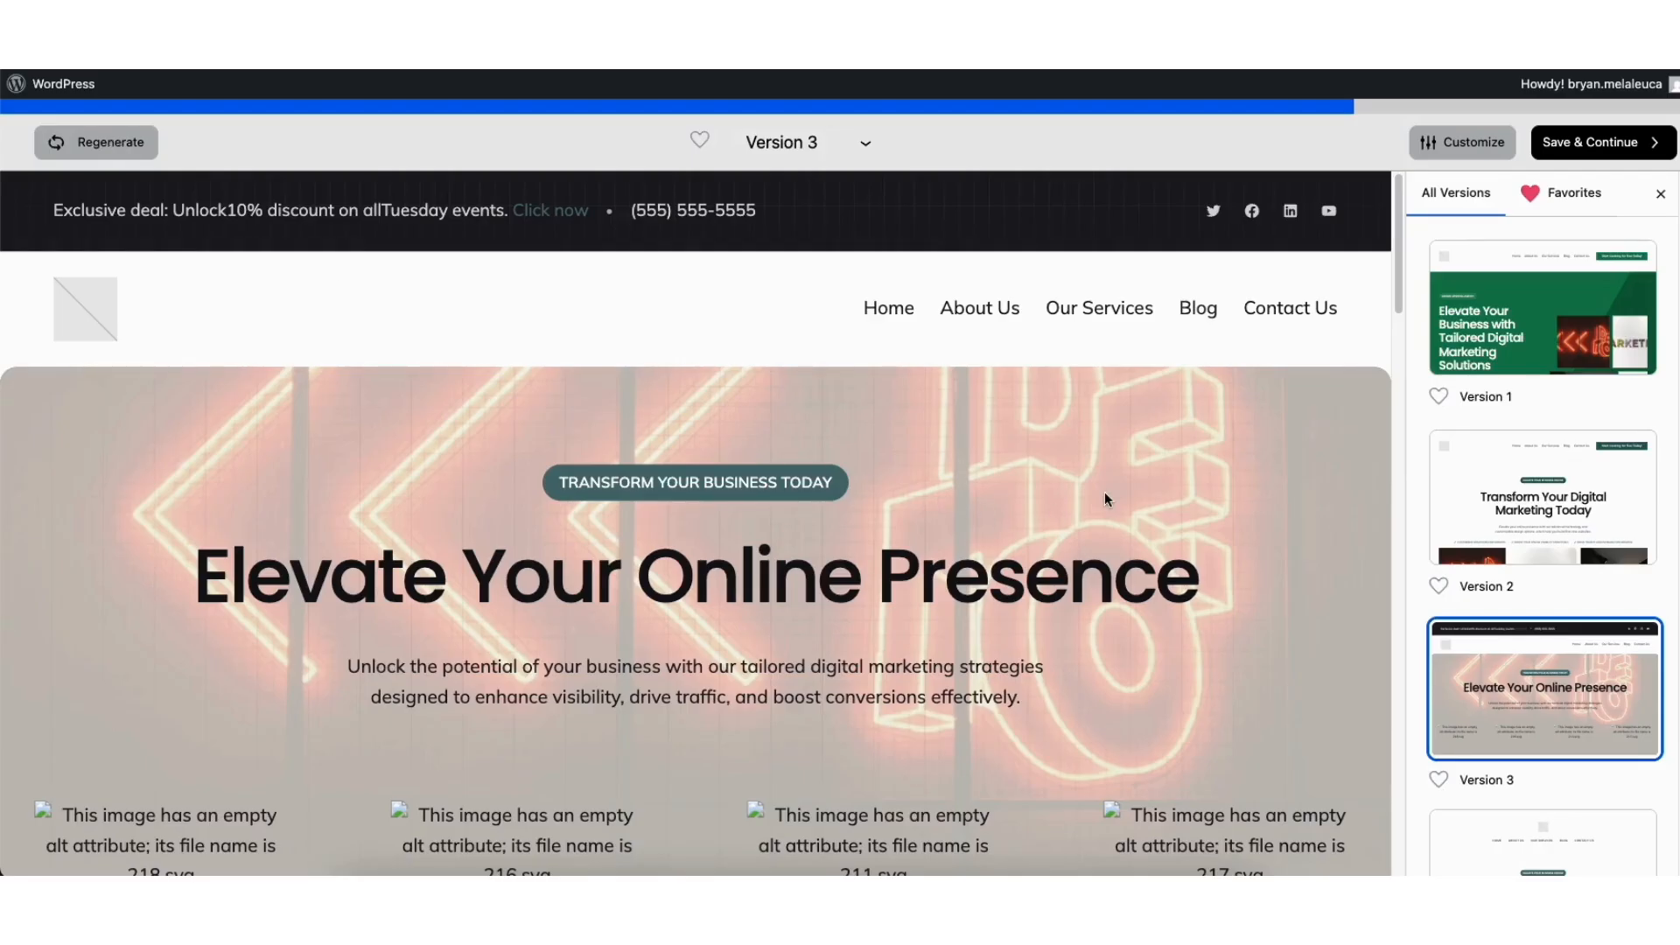
click(1580, 144)
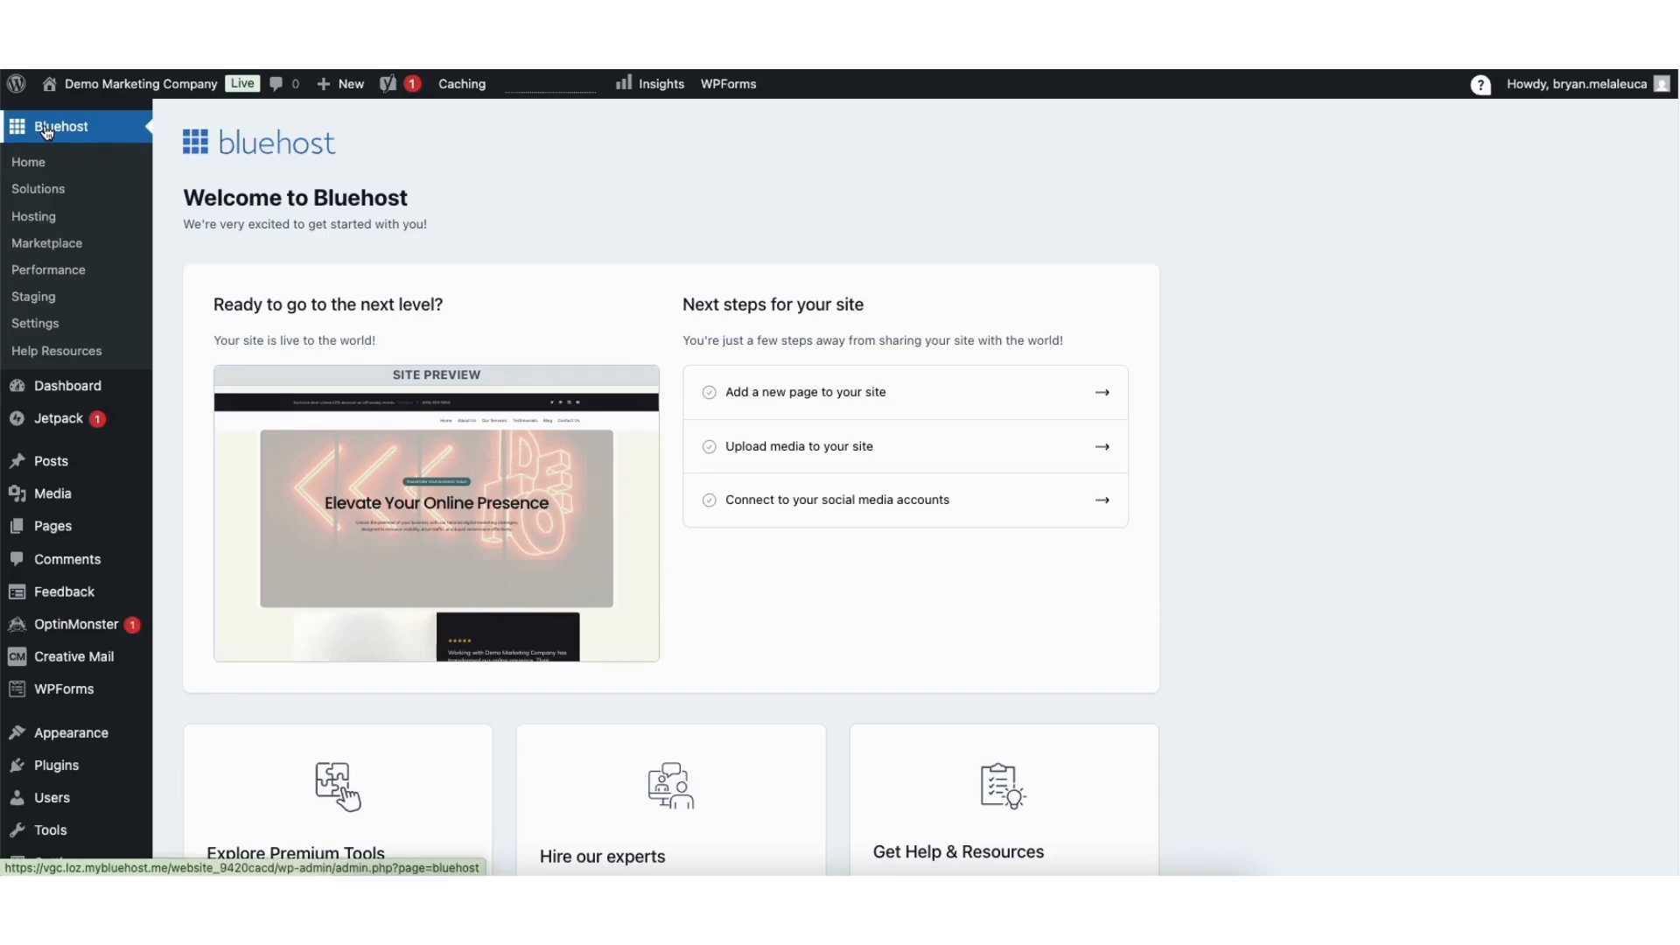
Open the settings of Demo Website from the Bluehost account's website list and look through its overview
mouse_move(445, 490)
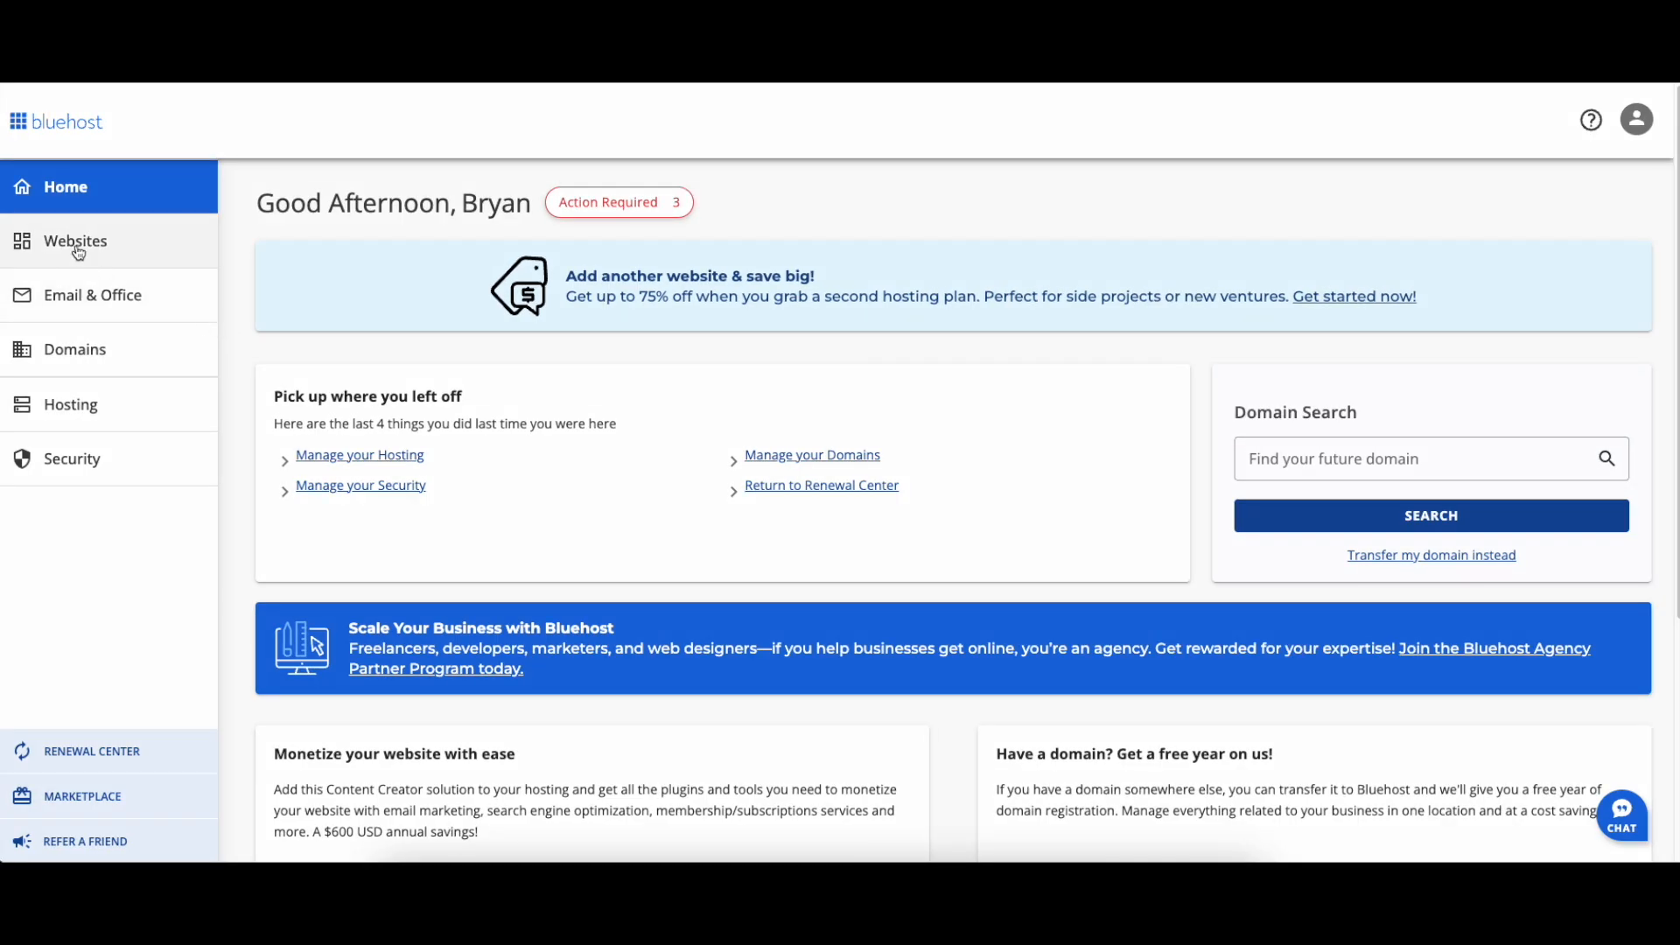
click(74, 249)
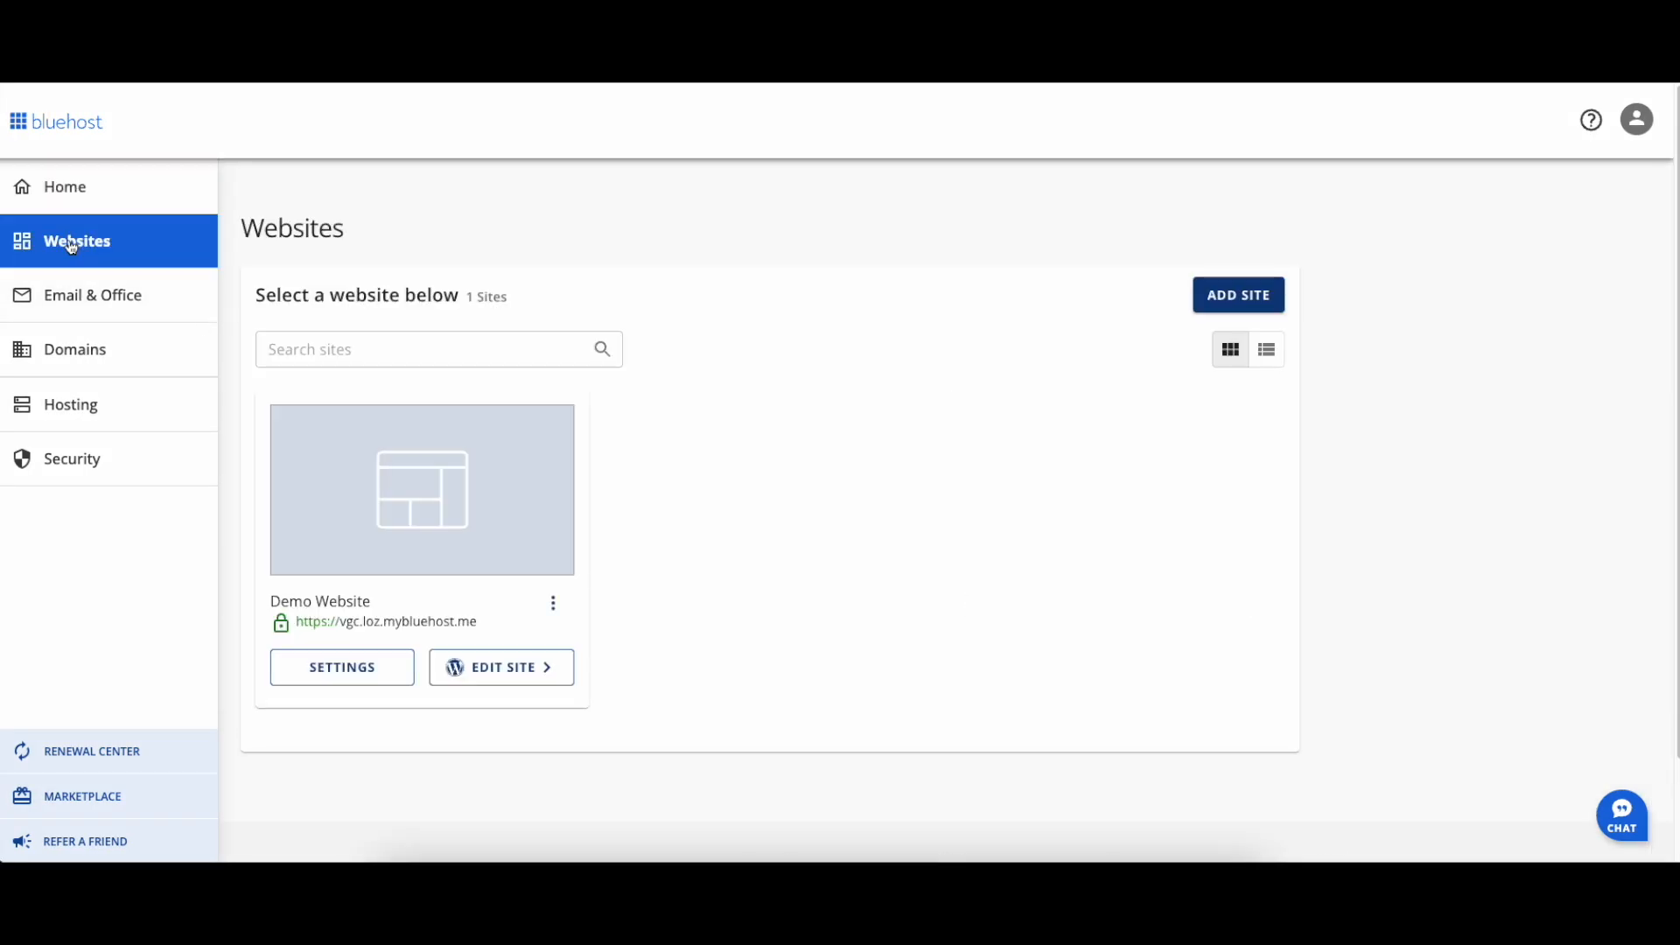
click(482, 670)
click(341, 669)
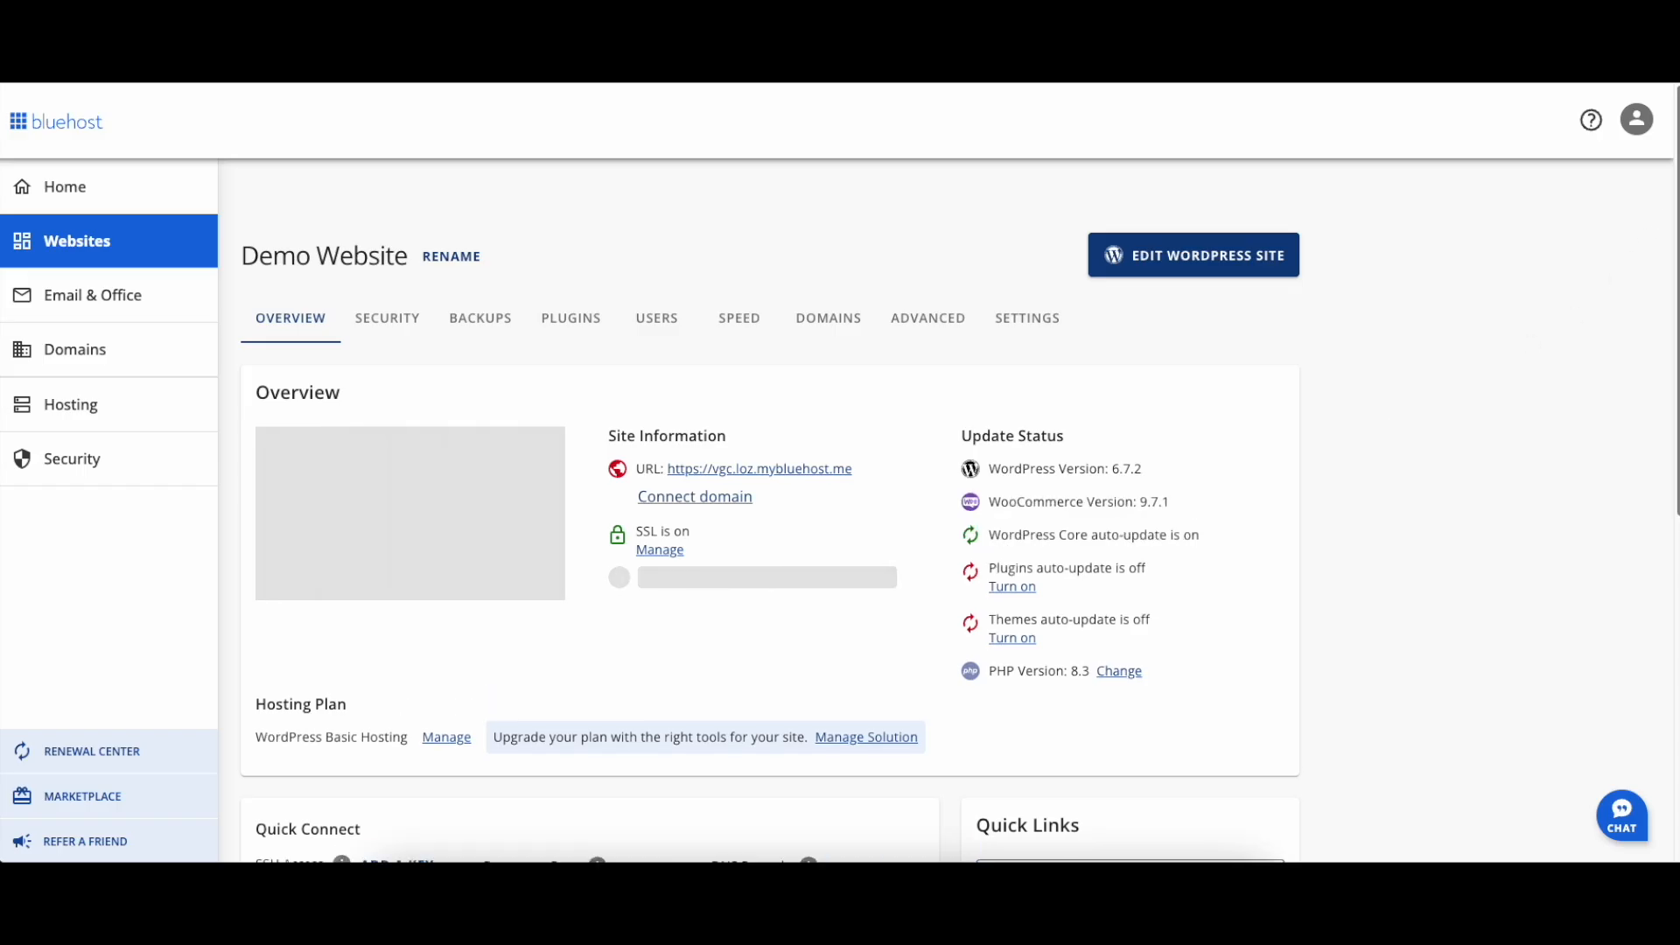
scroll(923, 466, down, 4)
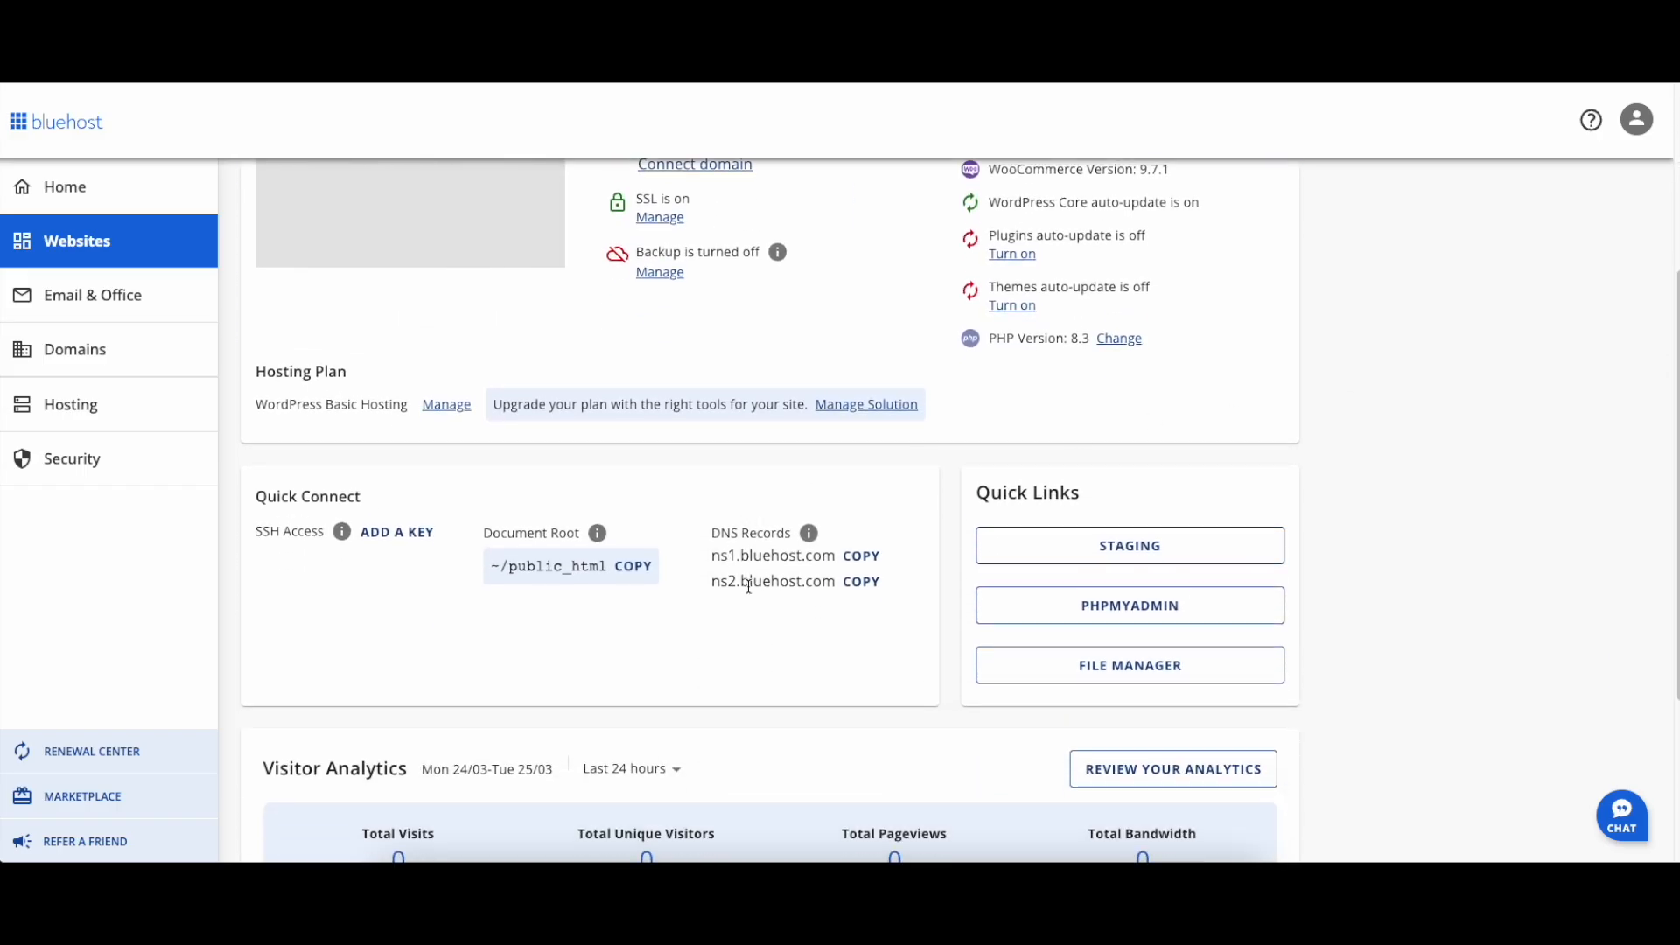
scroll(1673, 359, up, 4)
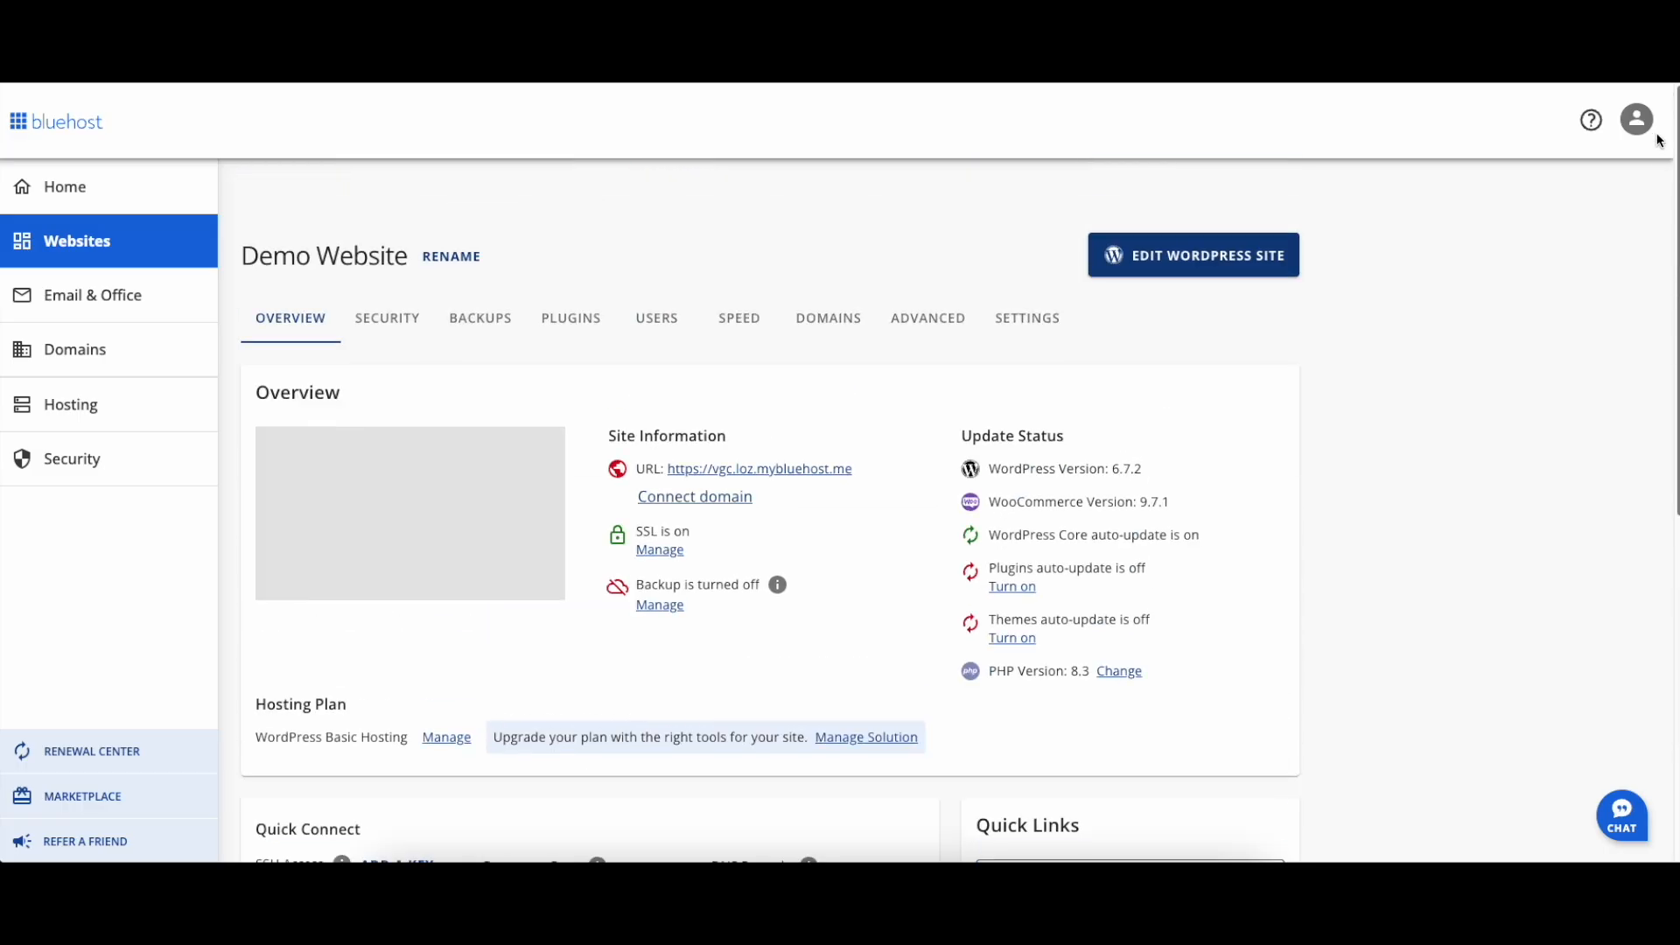
Open the WordPress admin for editing the site, visit the Demo Marketing Company site and look through its homepage
click(1162, 262)
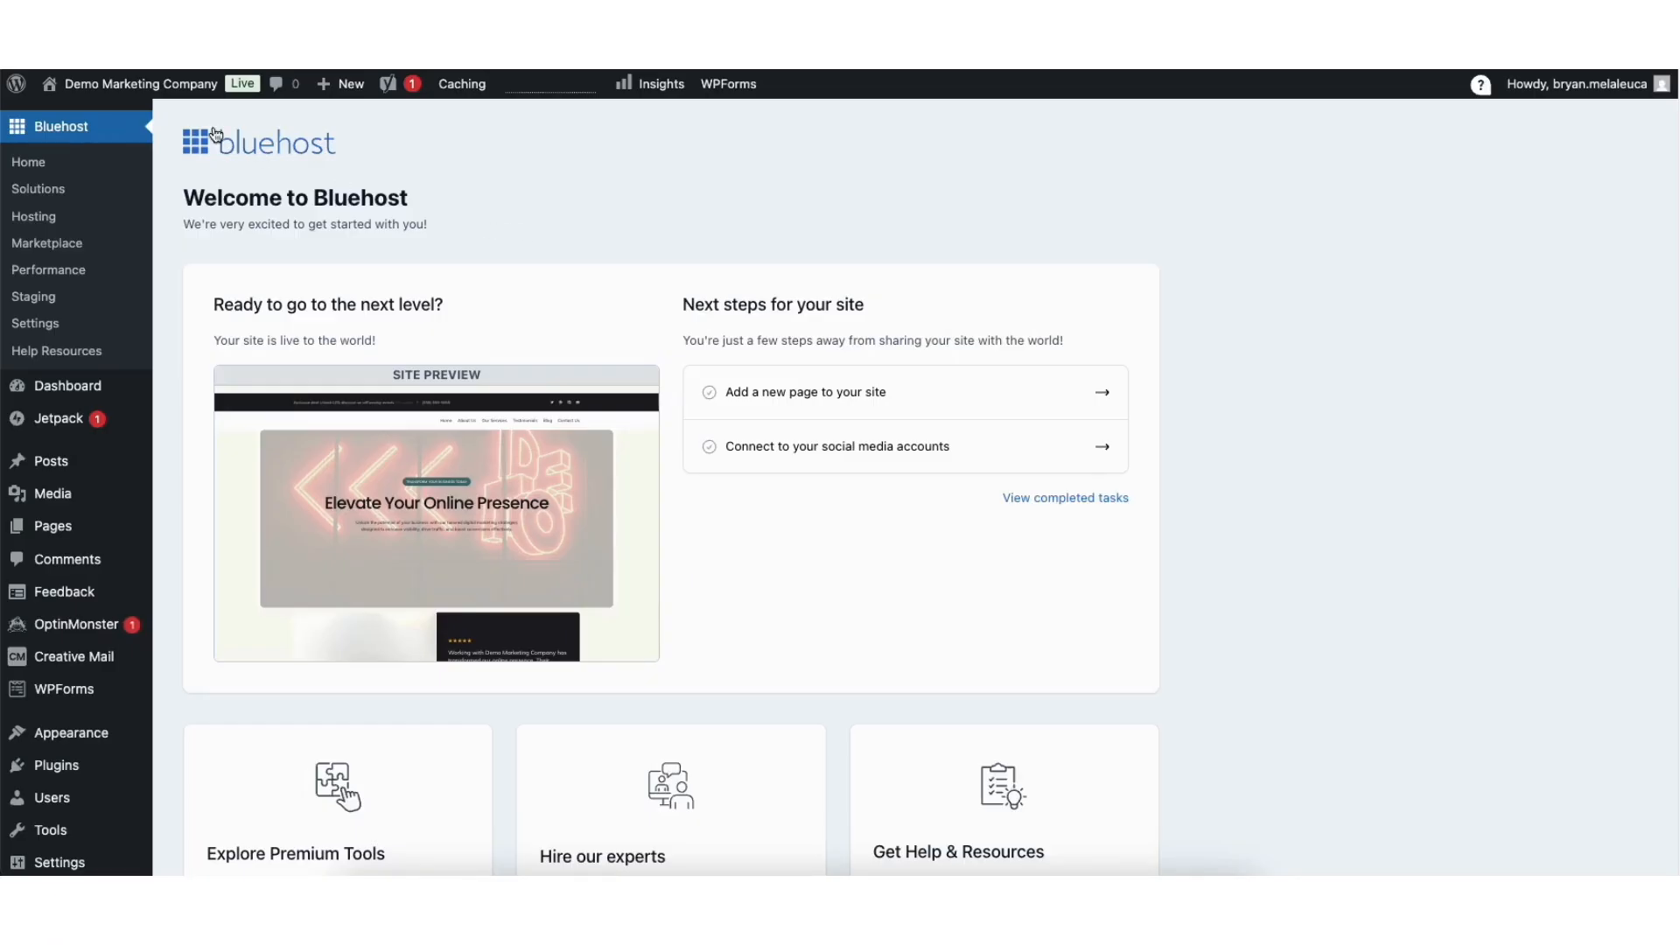
mouse_move(97, 81)
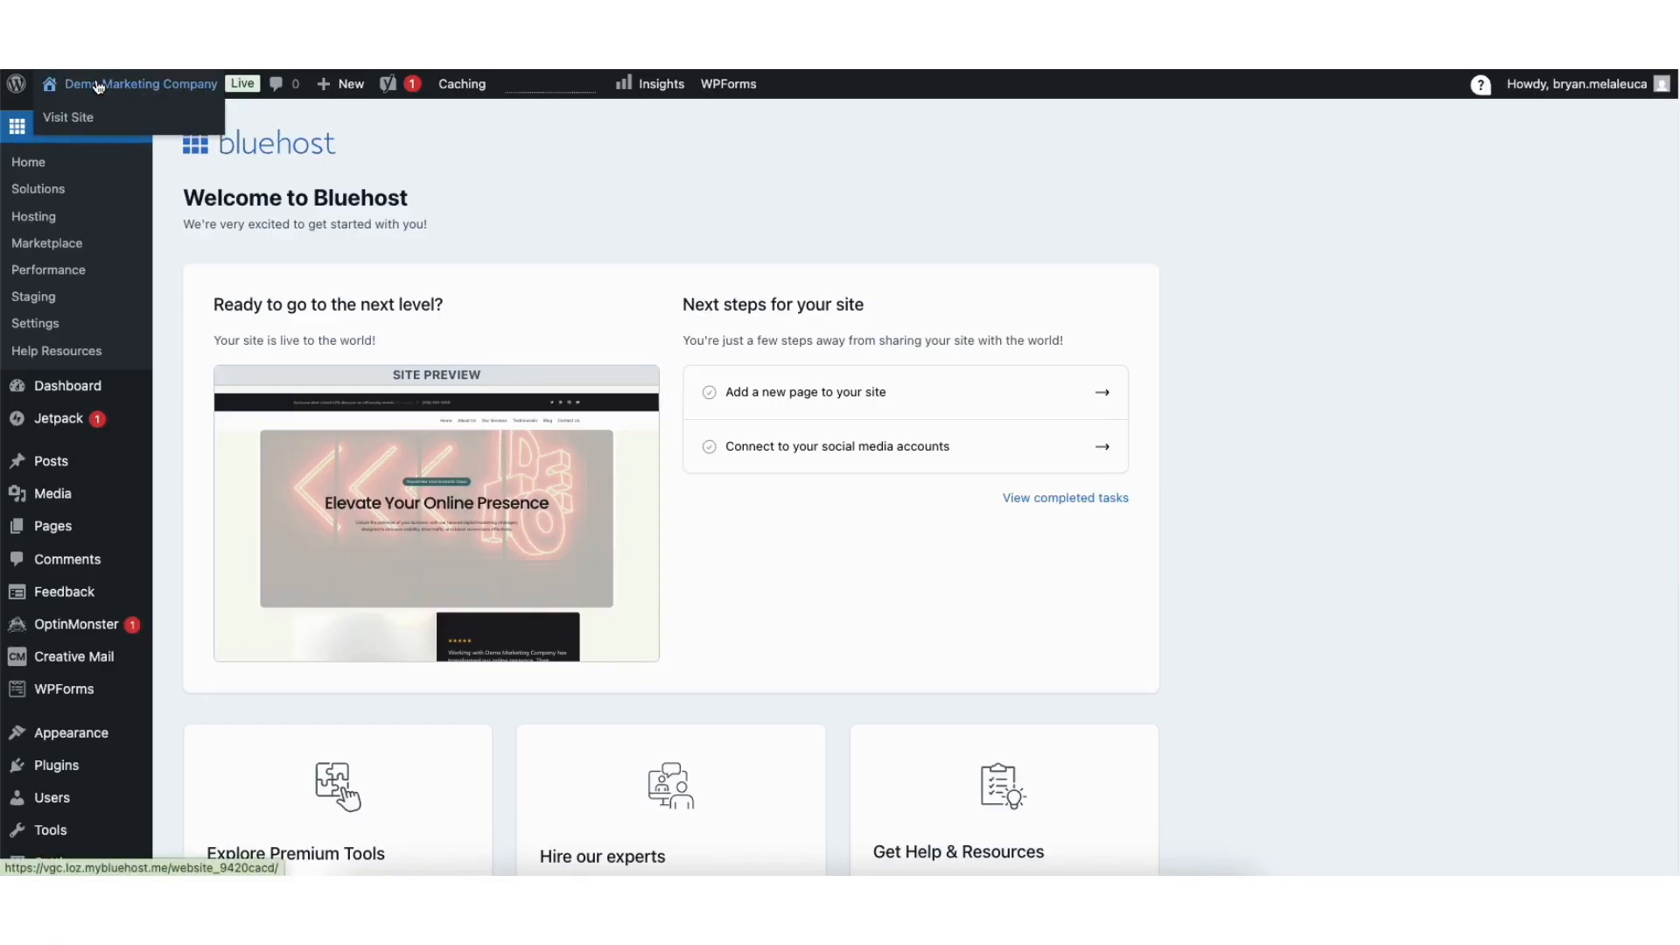
click(73, 126)
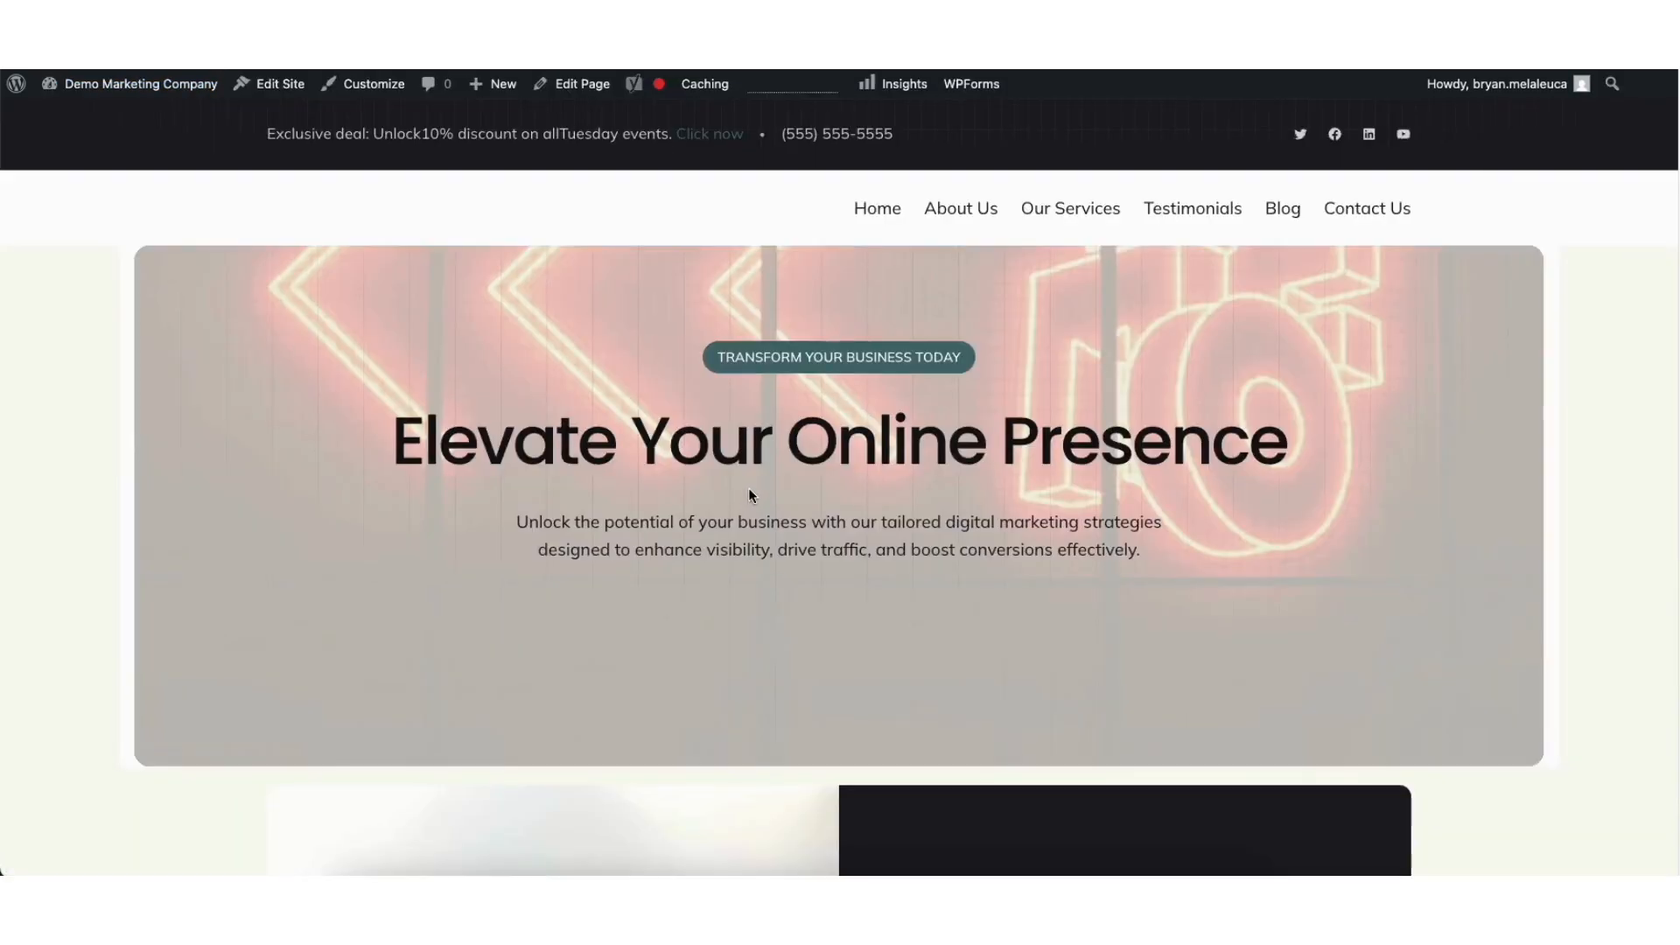
scroll(1654, 214, down, 10)
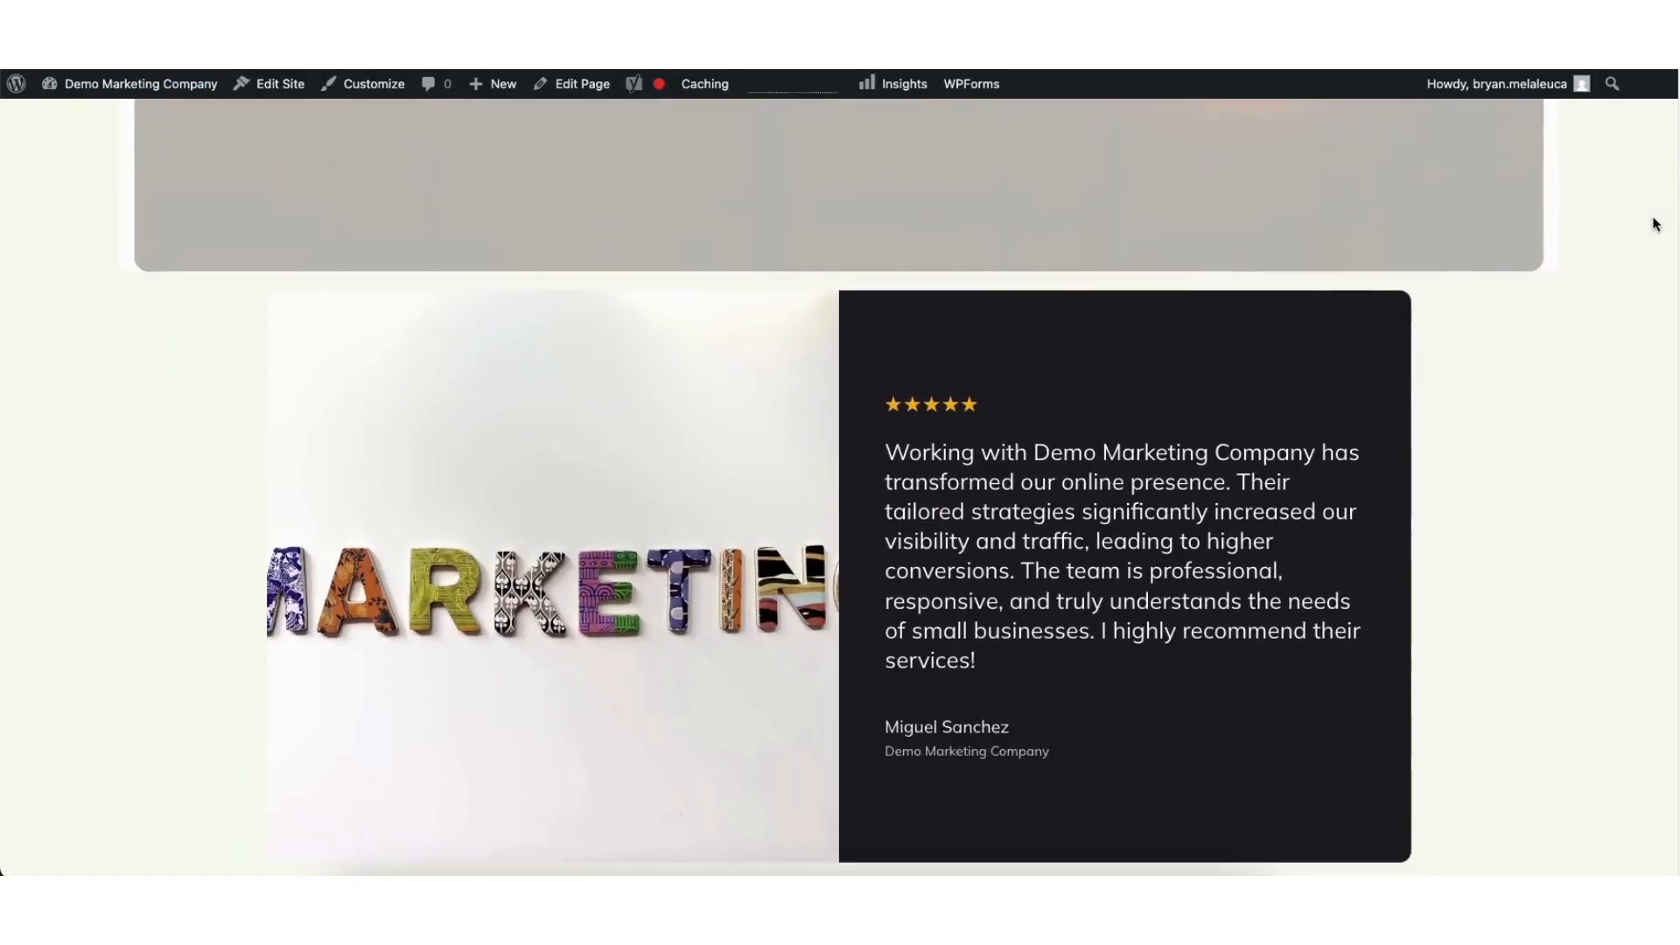
scroll(1650, 335, down, 8)
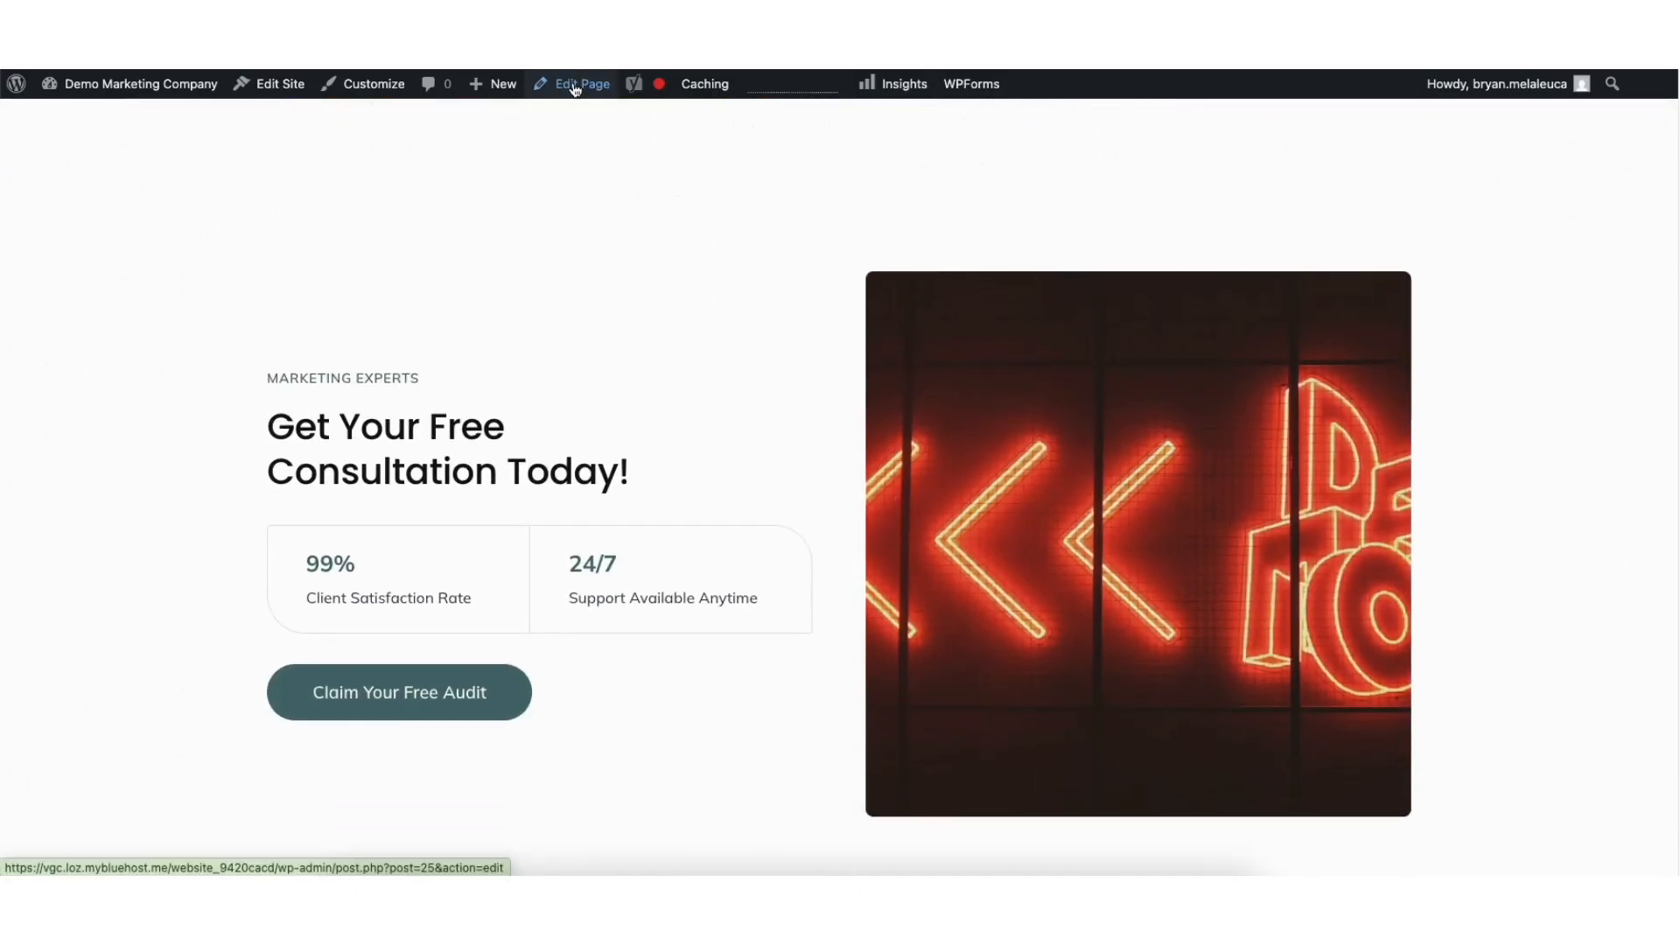
Open the homepage for editing and replace the hero heading with "This Is My Demo Website Builder Tutorial."
click(575, 89)
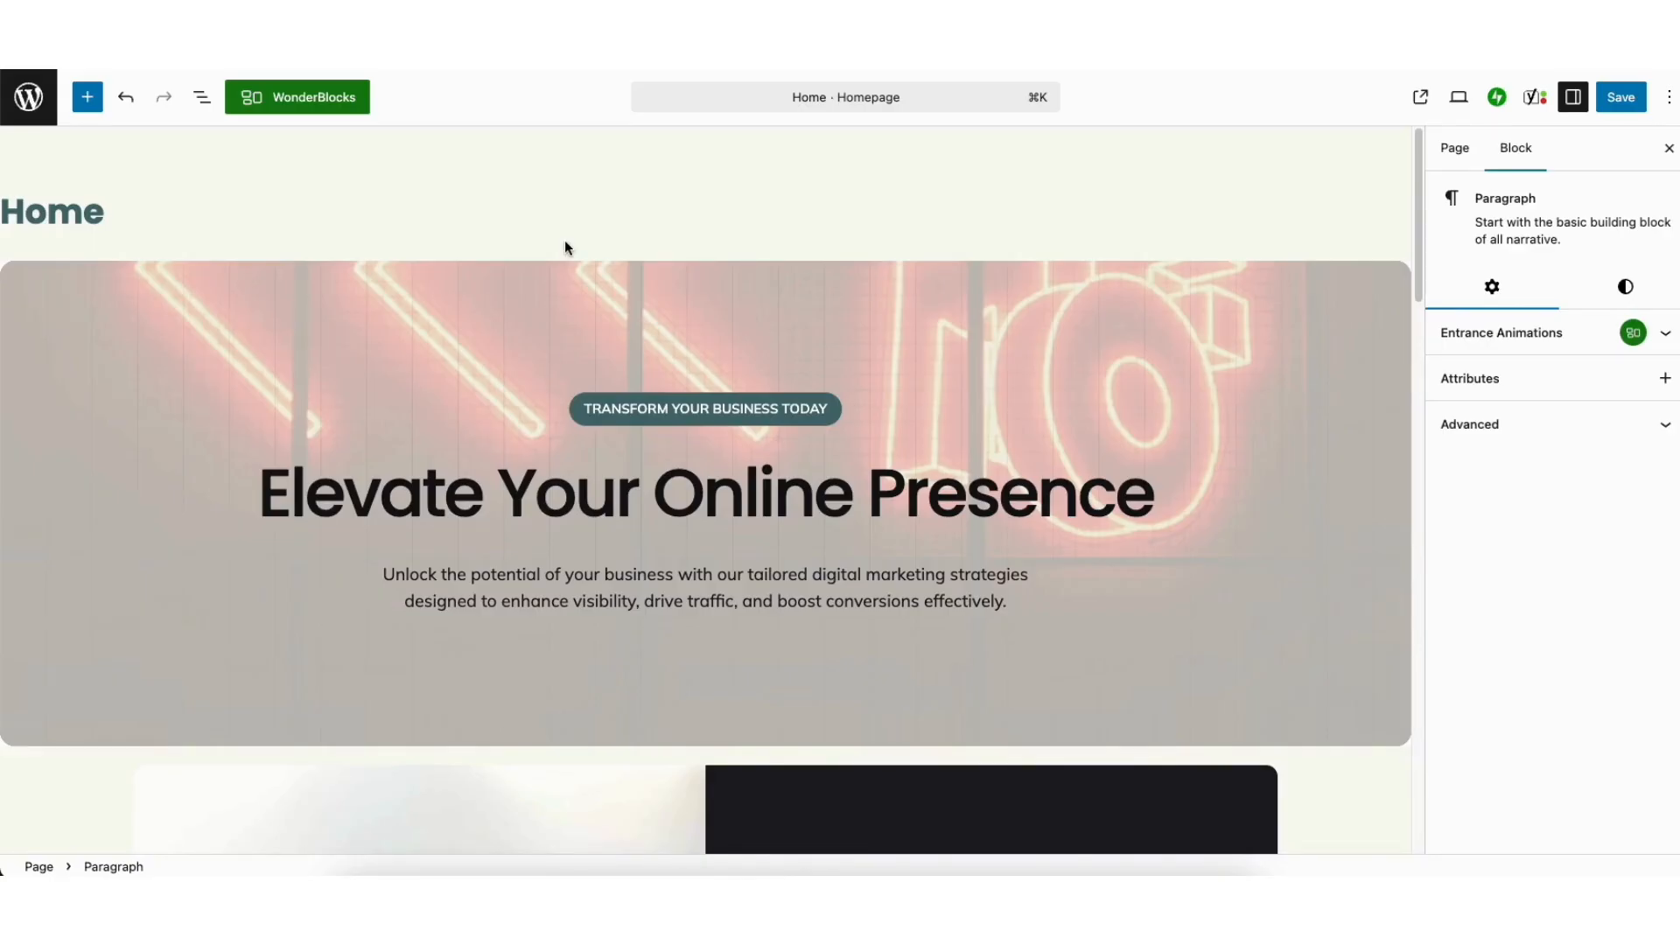
click(325, 499)
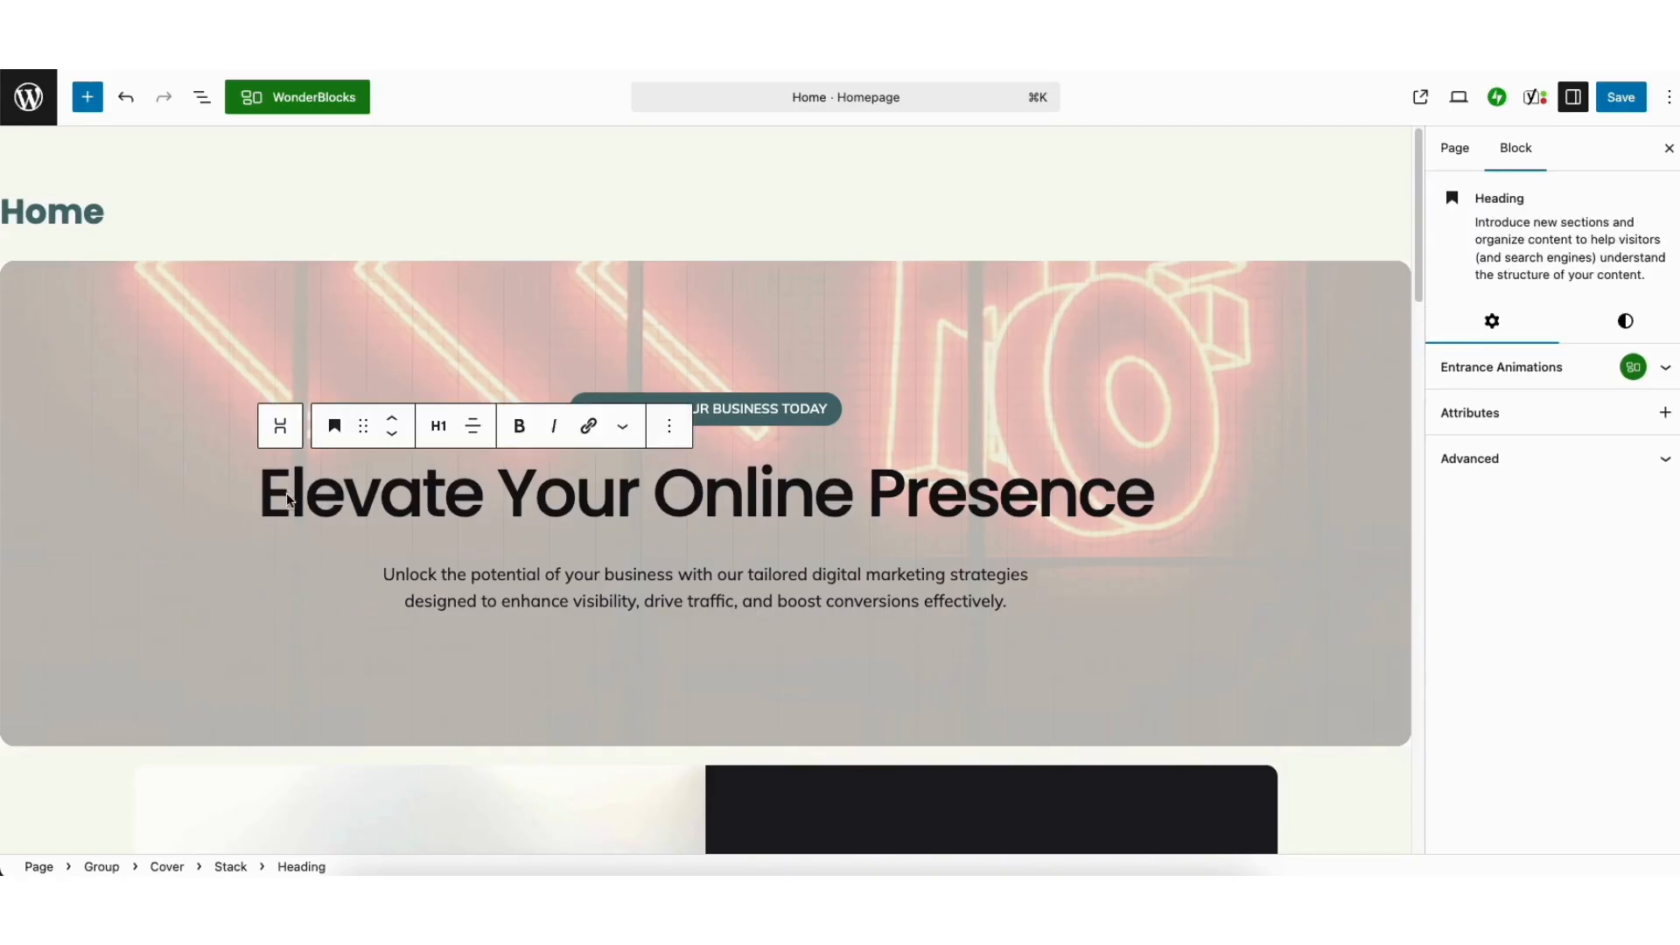
drag(261, 495, 1167, 505)
click(658, 497)
drag(263, 495, 1151, 493)
text(Th)
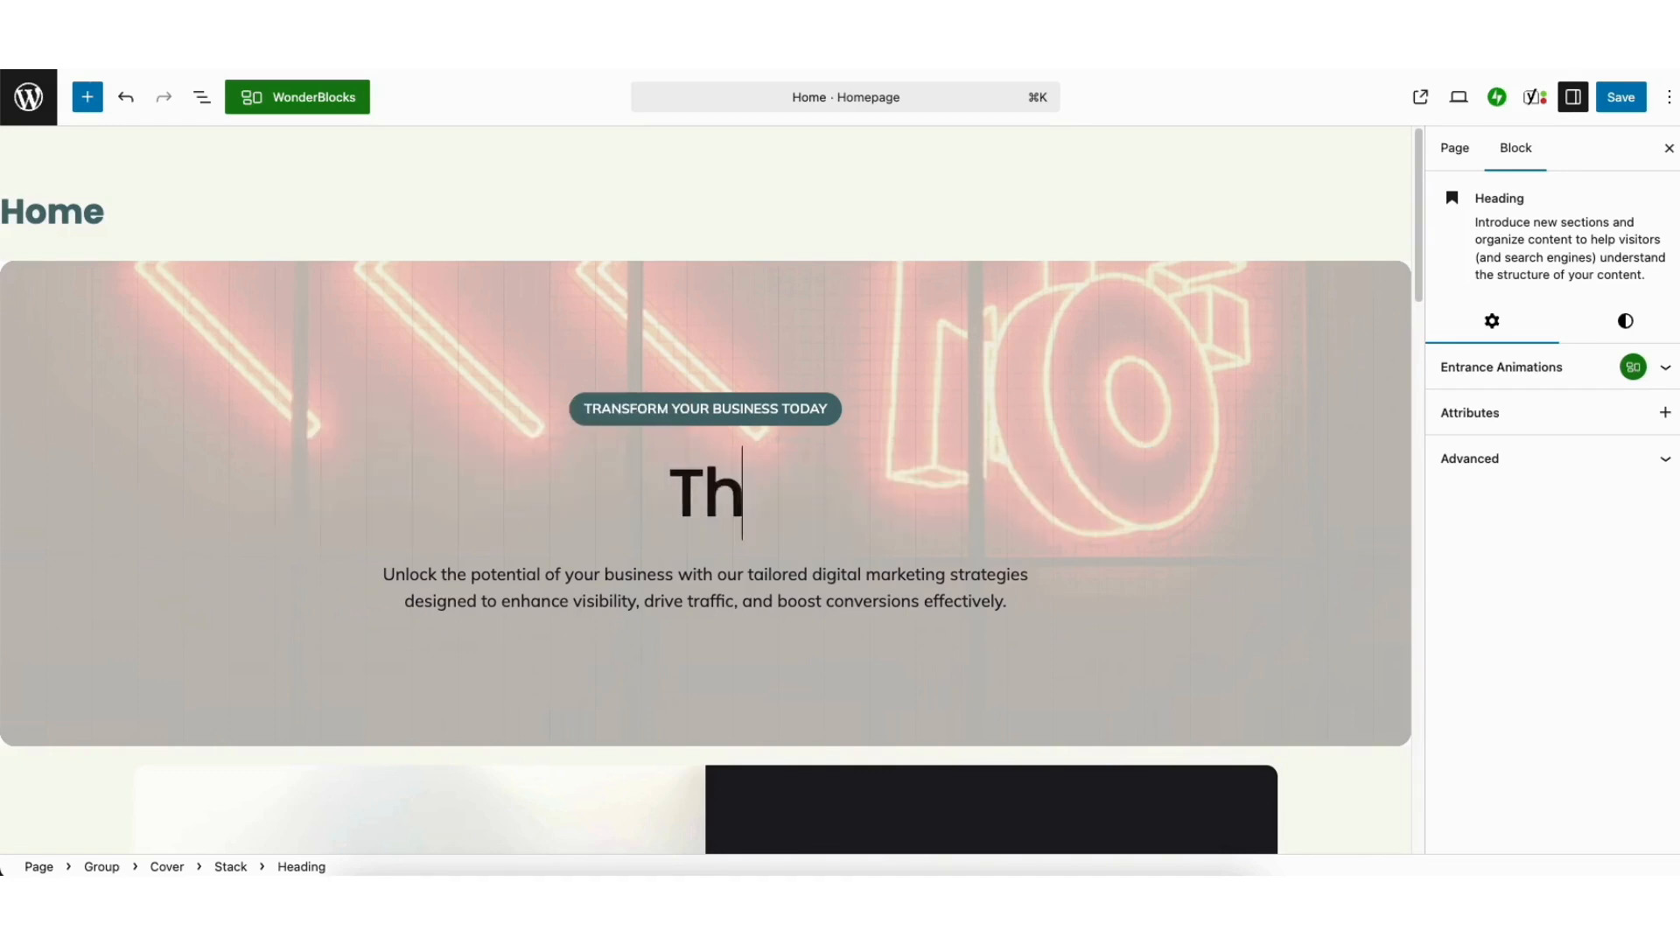
text(is Is My De)
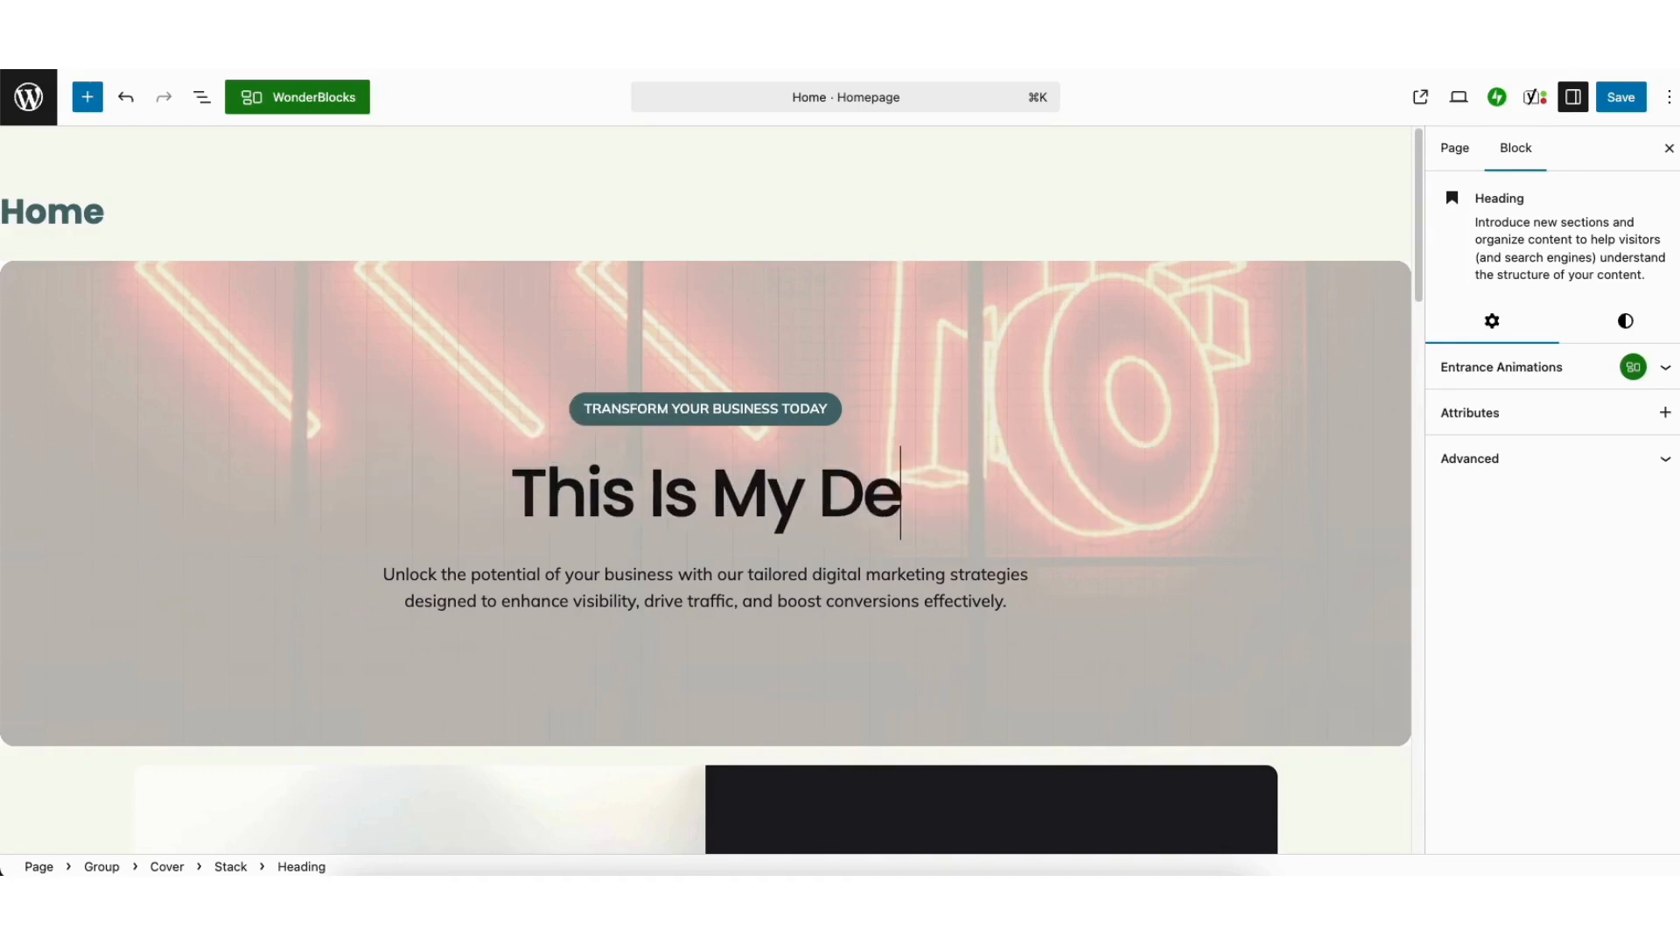
text(mo Website Bui)
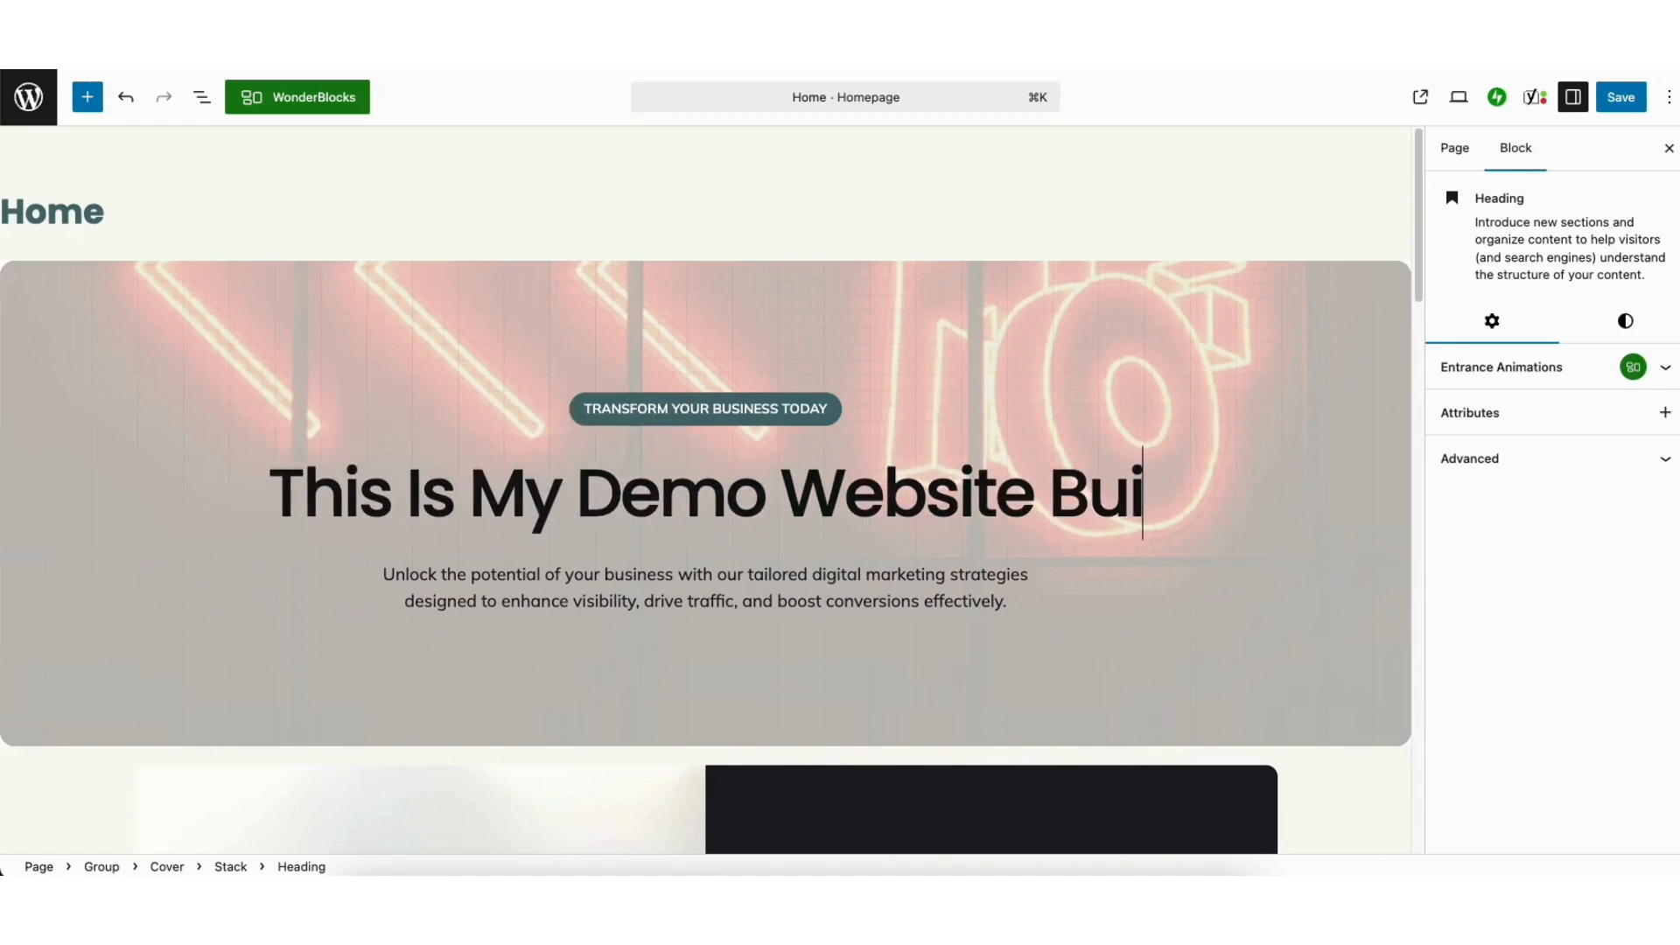
text(lder Tutorial.)
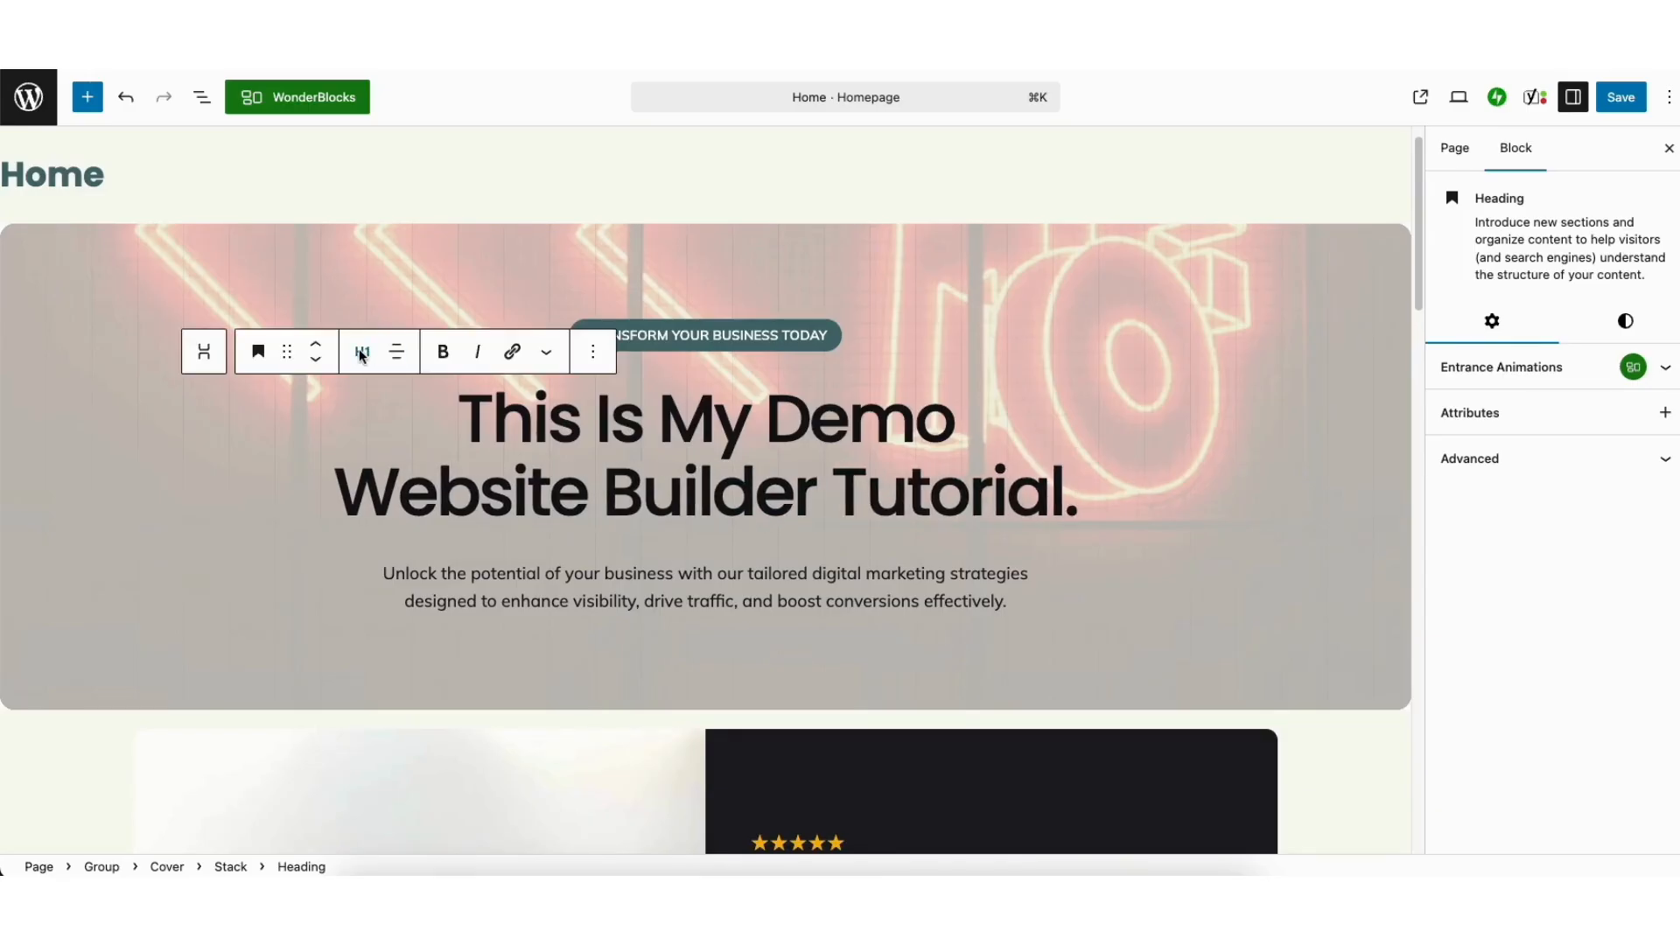
Check the hero heading's level, alignment, link and extra formatting options, searching link targets for "services", without applying any
click(362, 352)
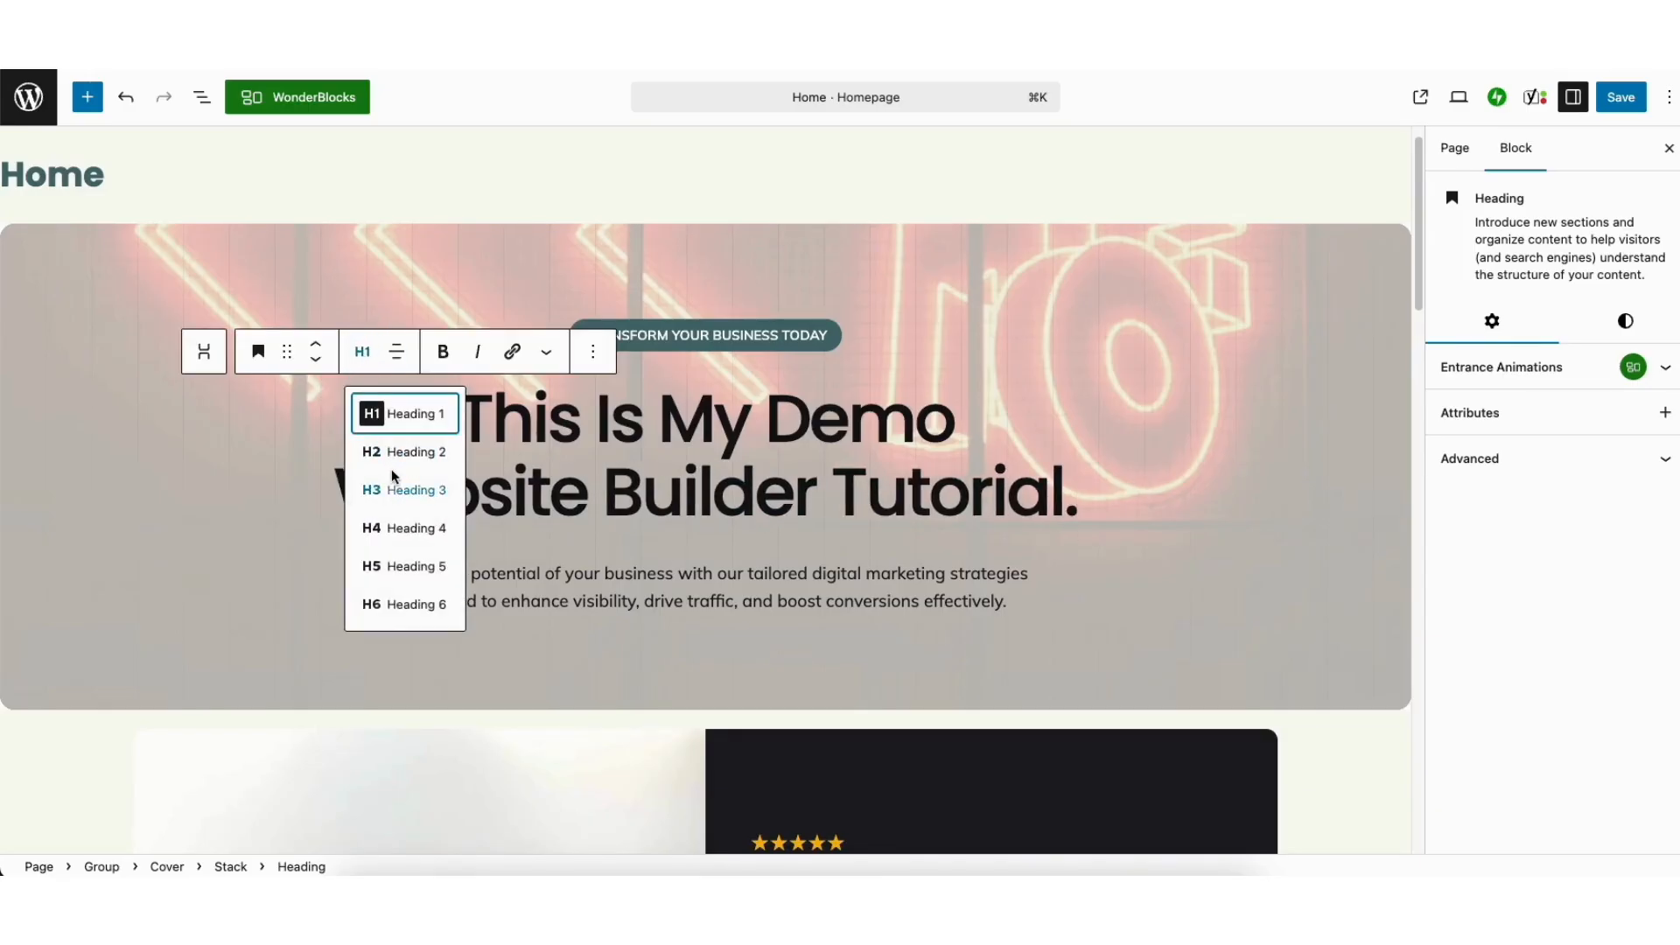
click(397, 351)
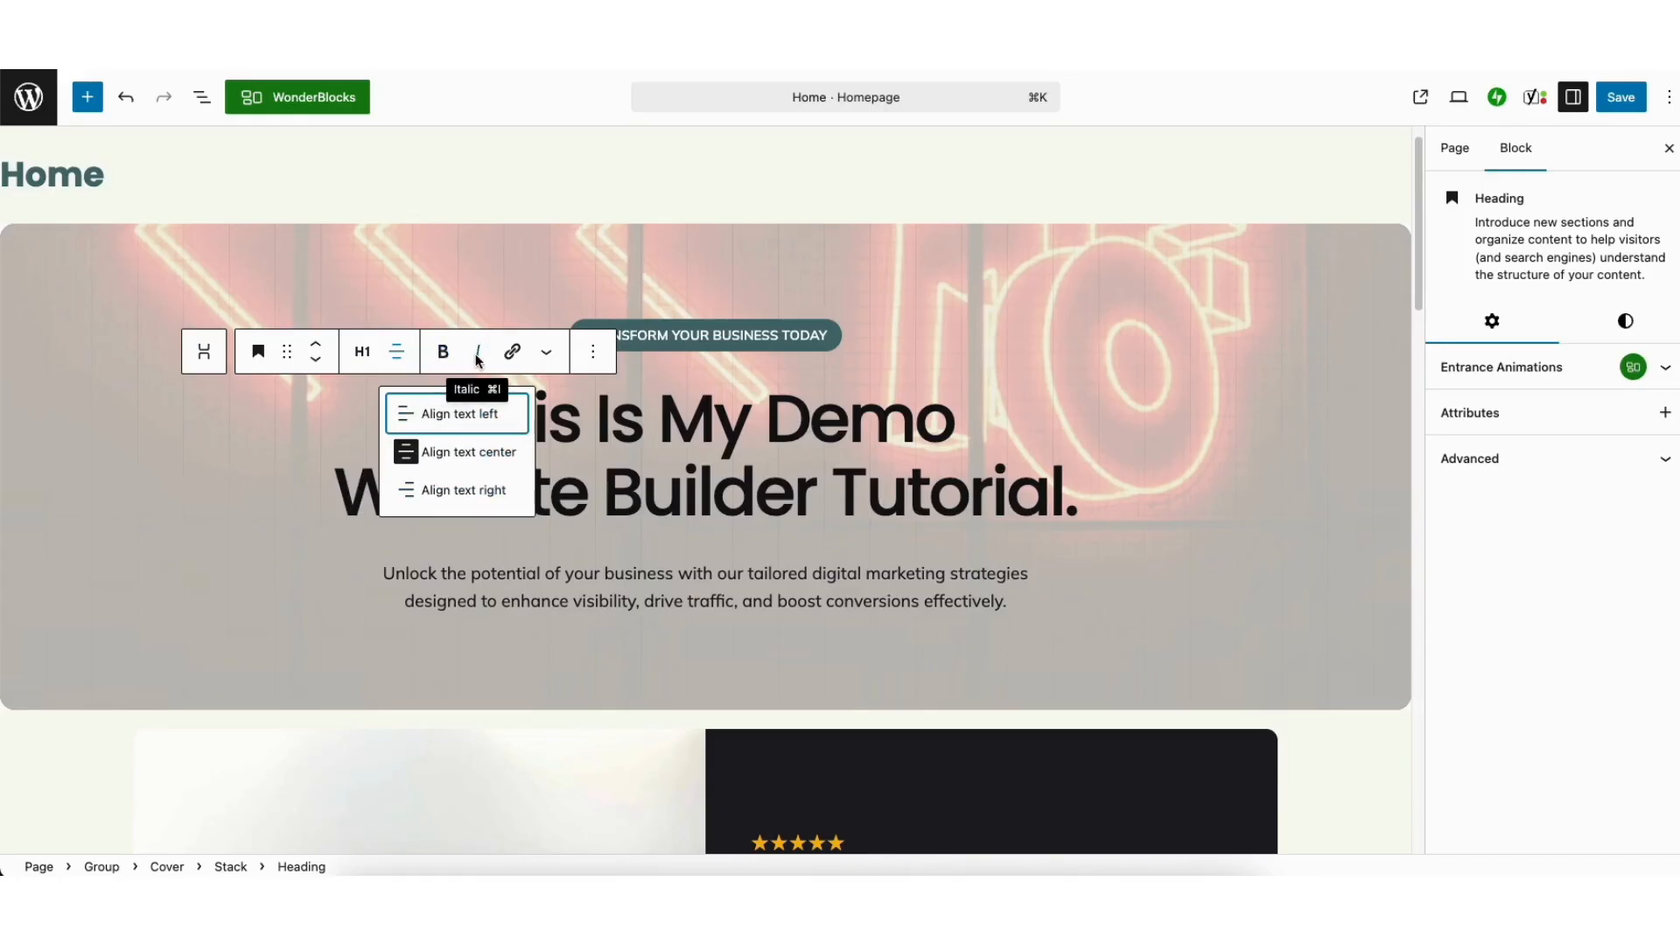
click(514, 354)
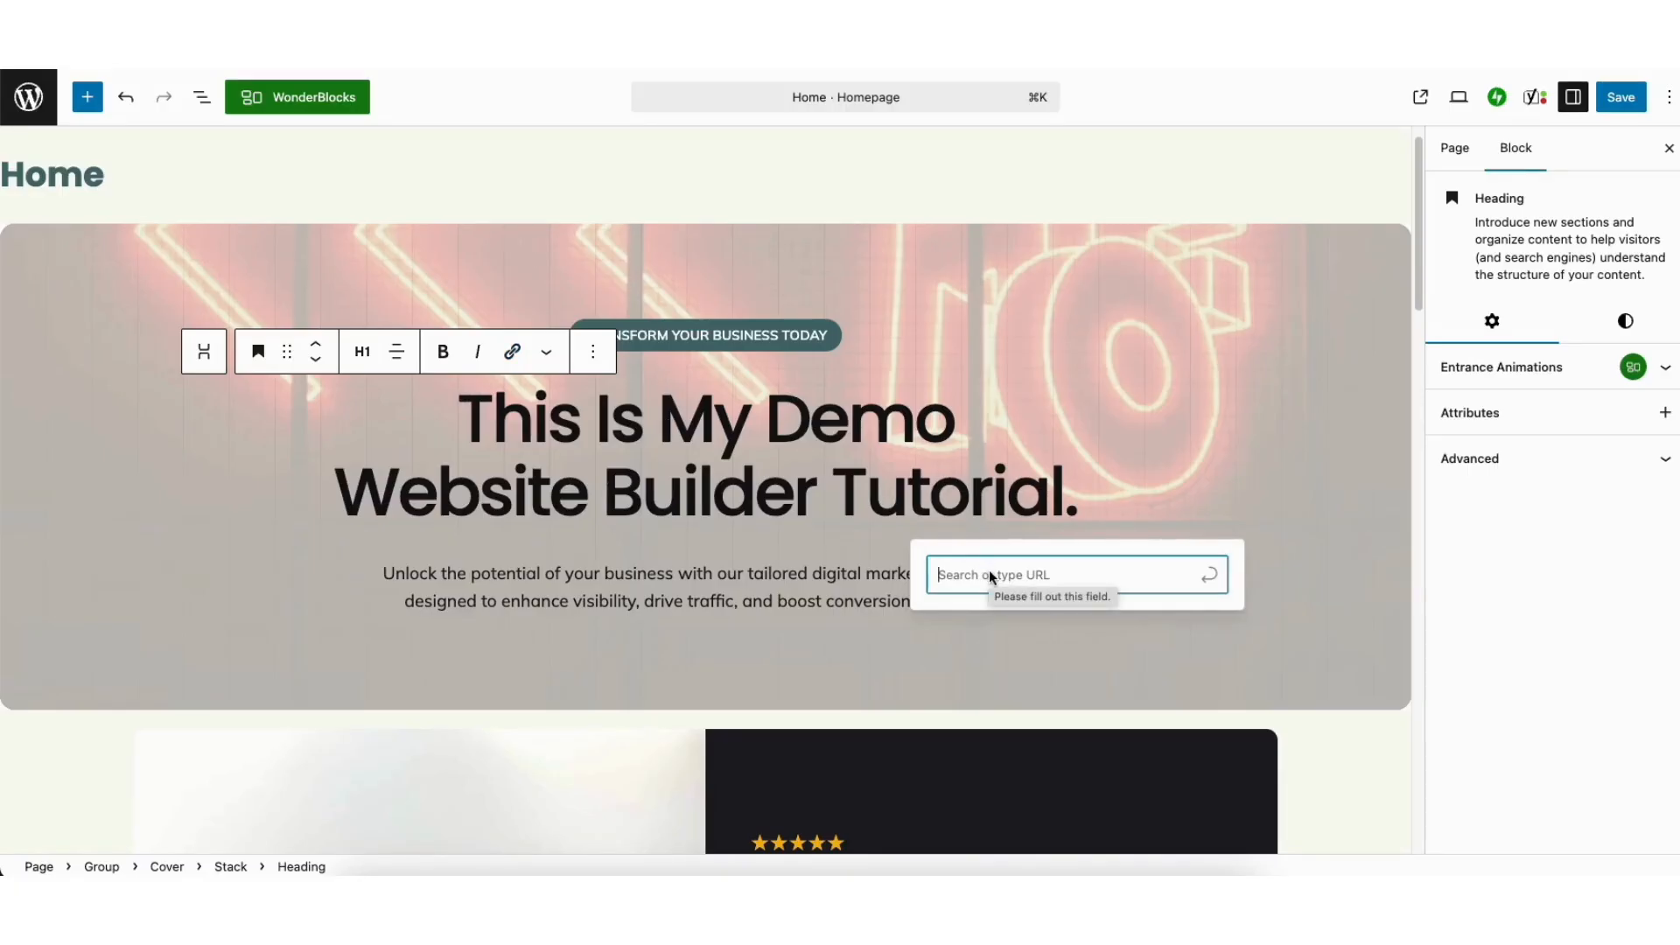
text(services)
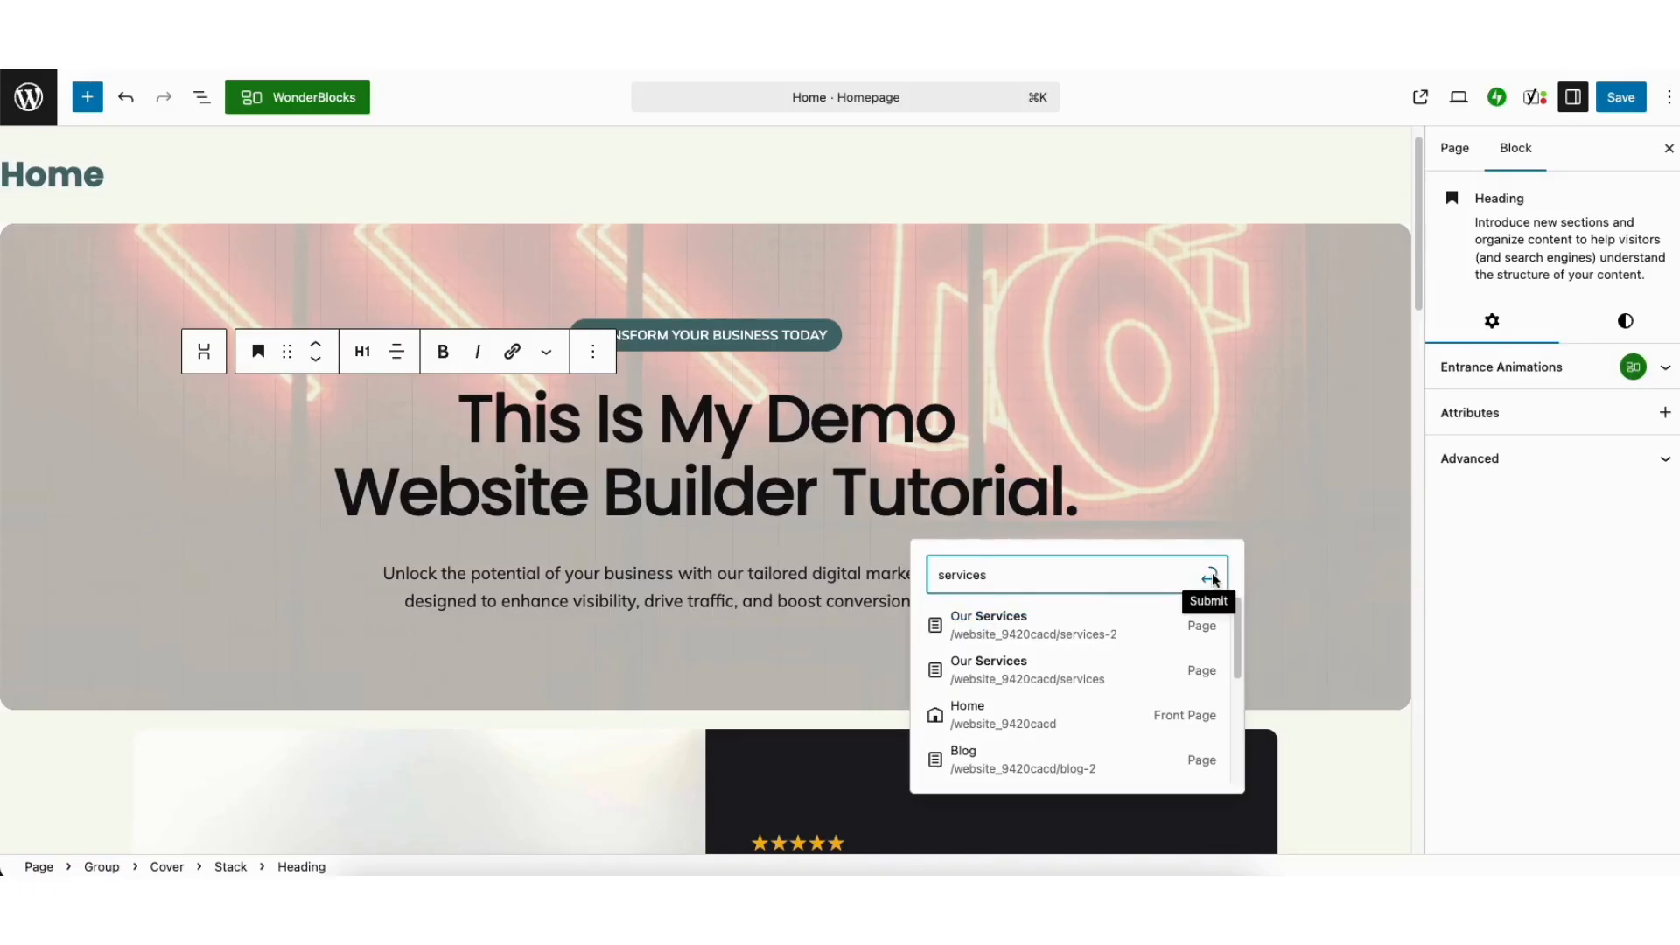
click(573, 455)
click(548, 351)
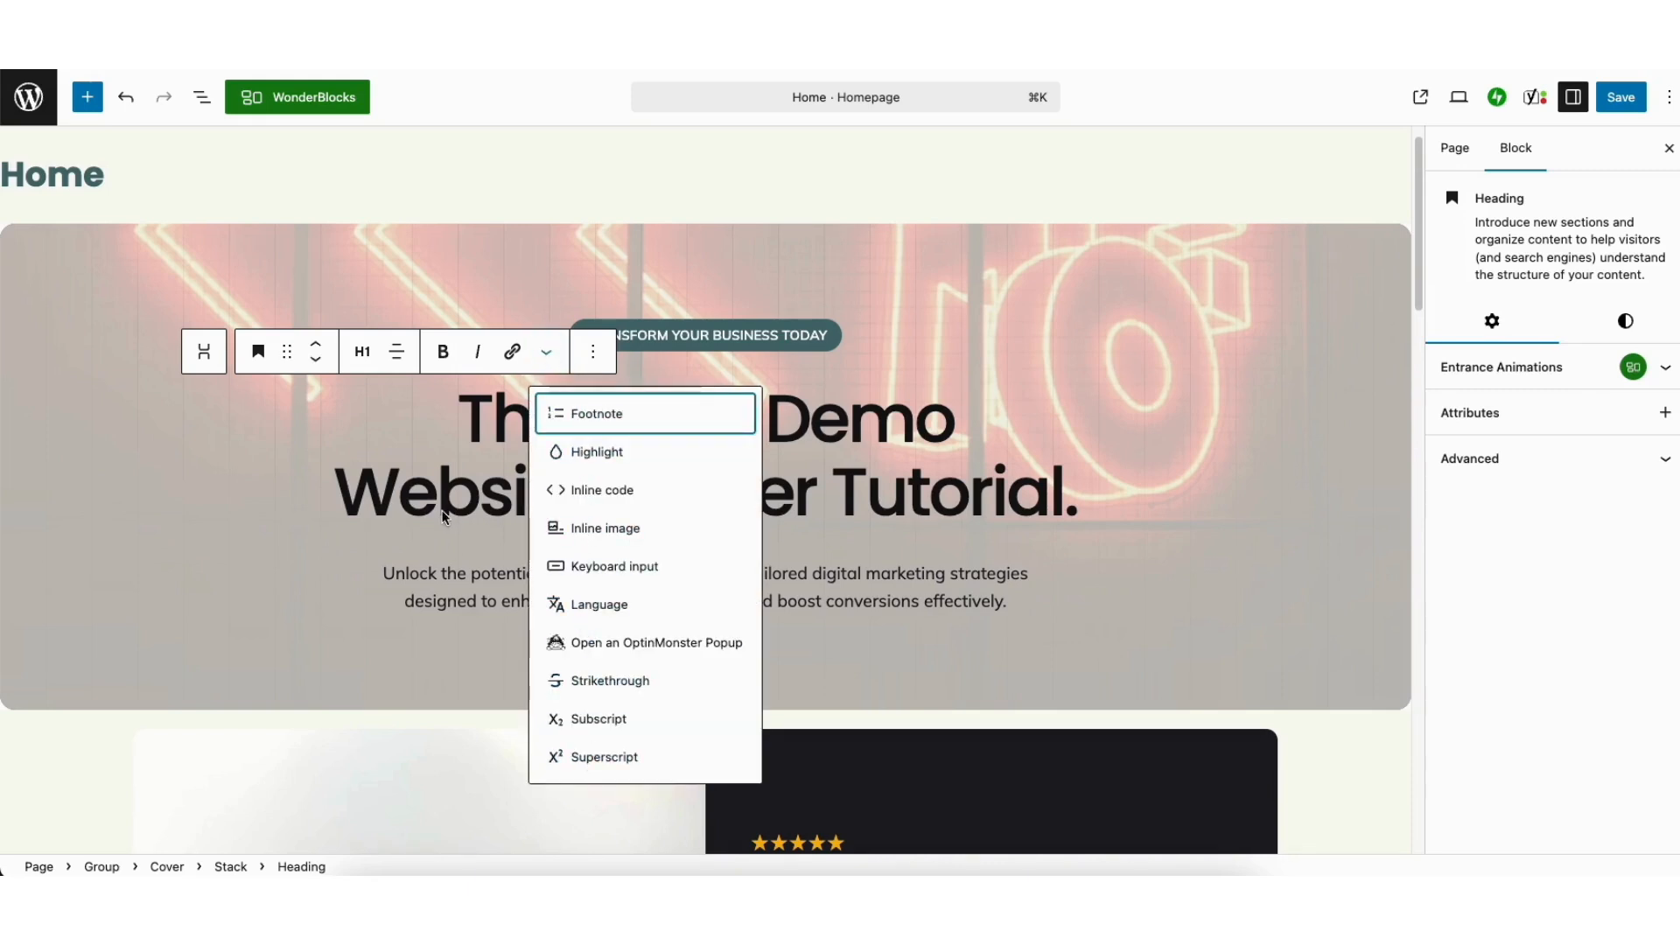
click(588, 757)
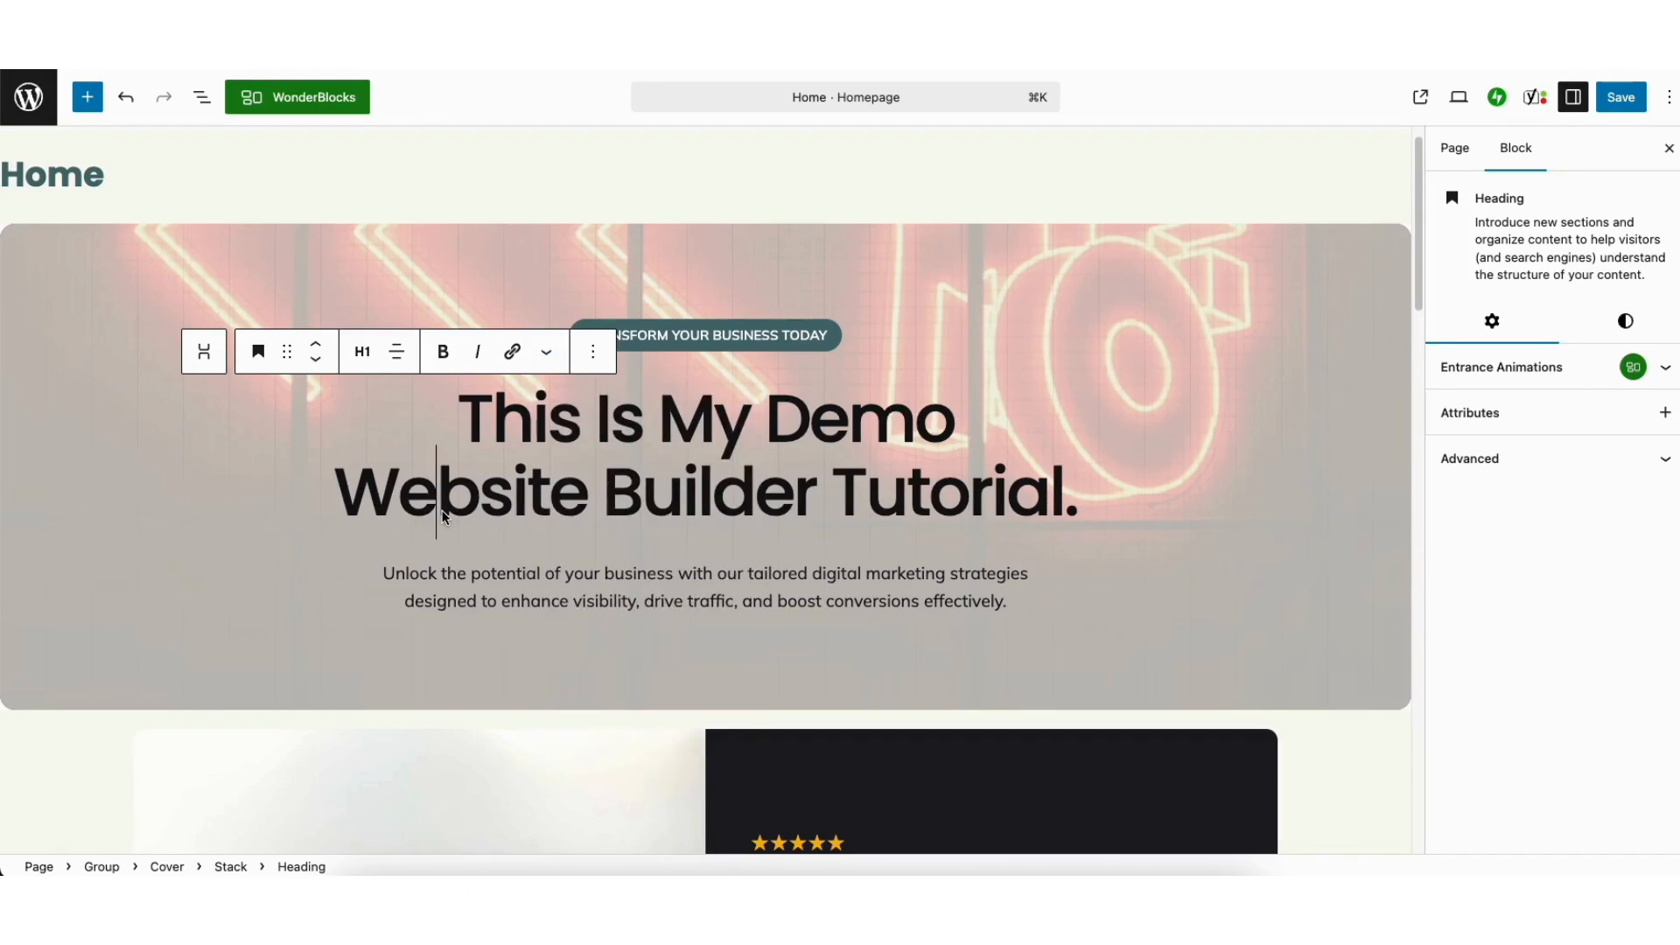
Try the Fade In Bottom entrance animation on the hero heading, then set its animation and delay to None
click(1490, 369)
click(1466, 434)
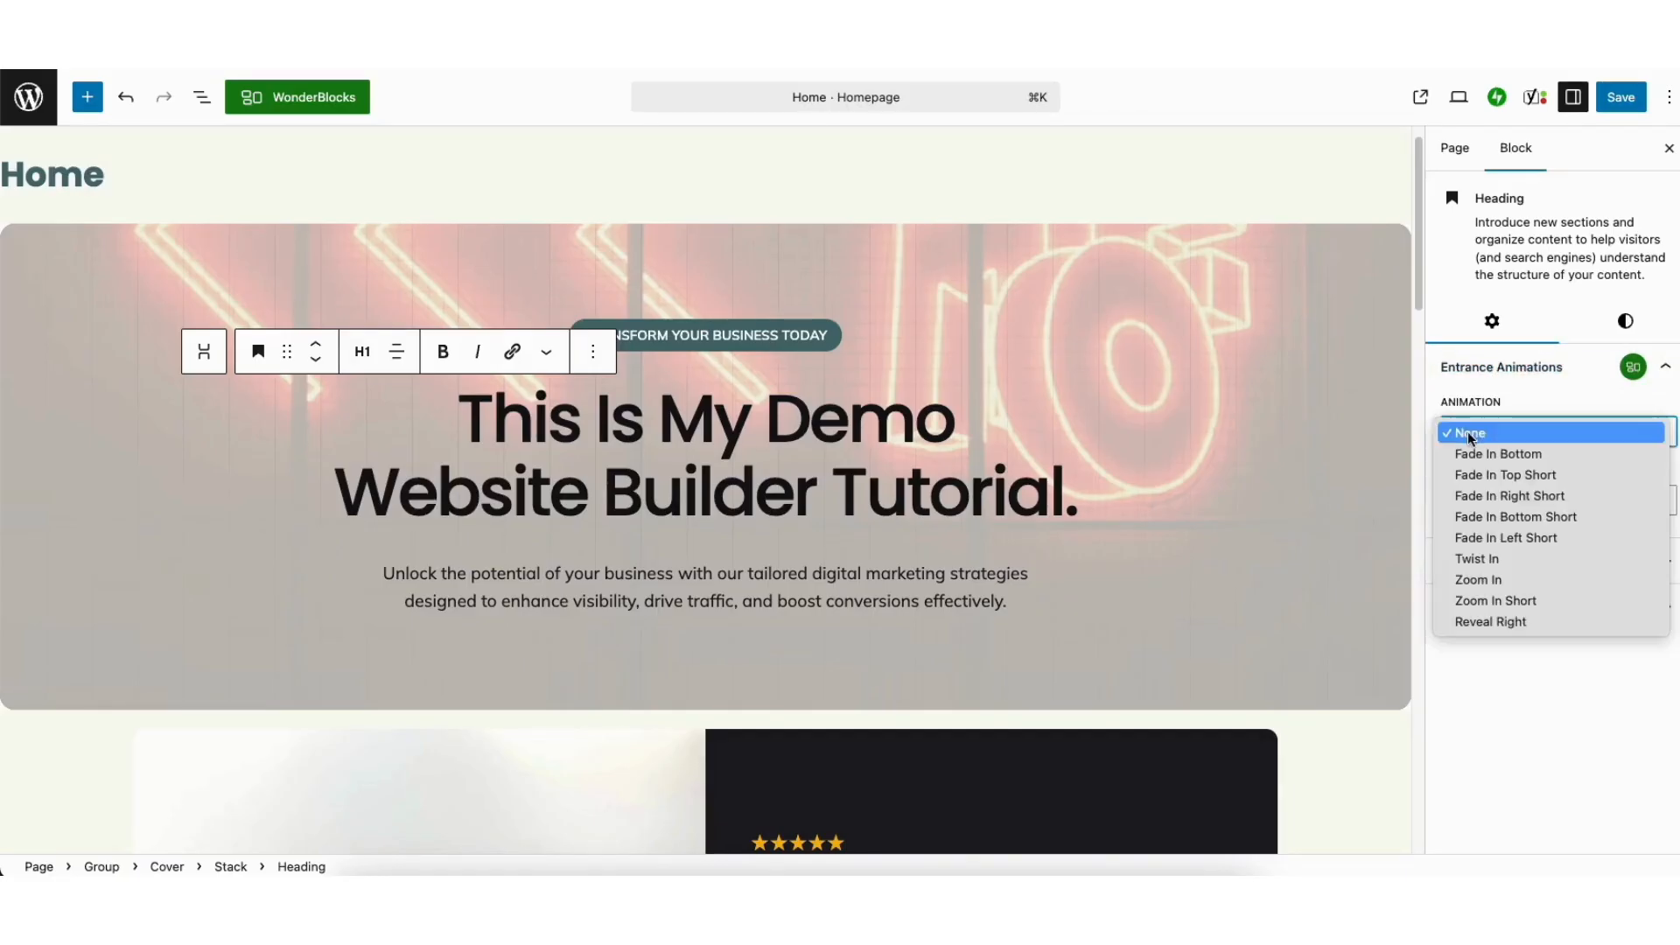
click(1468, 453)
click(1479, 427)
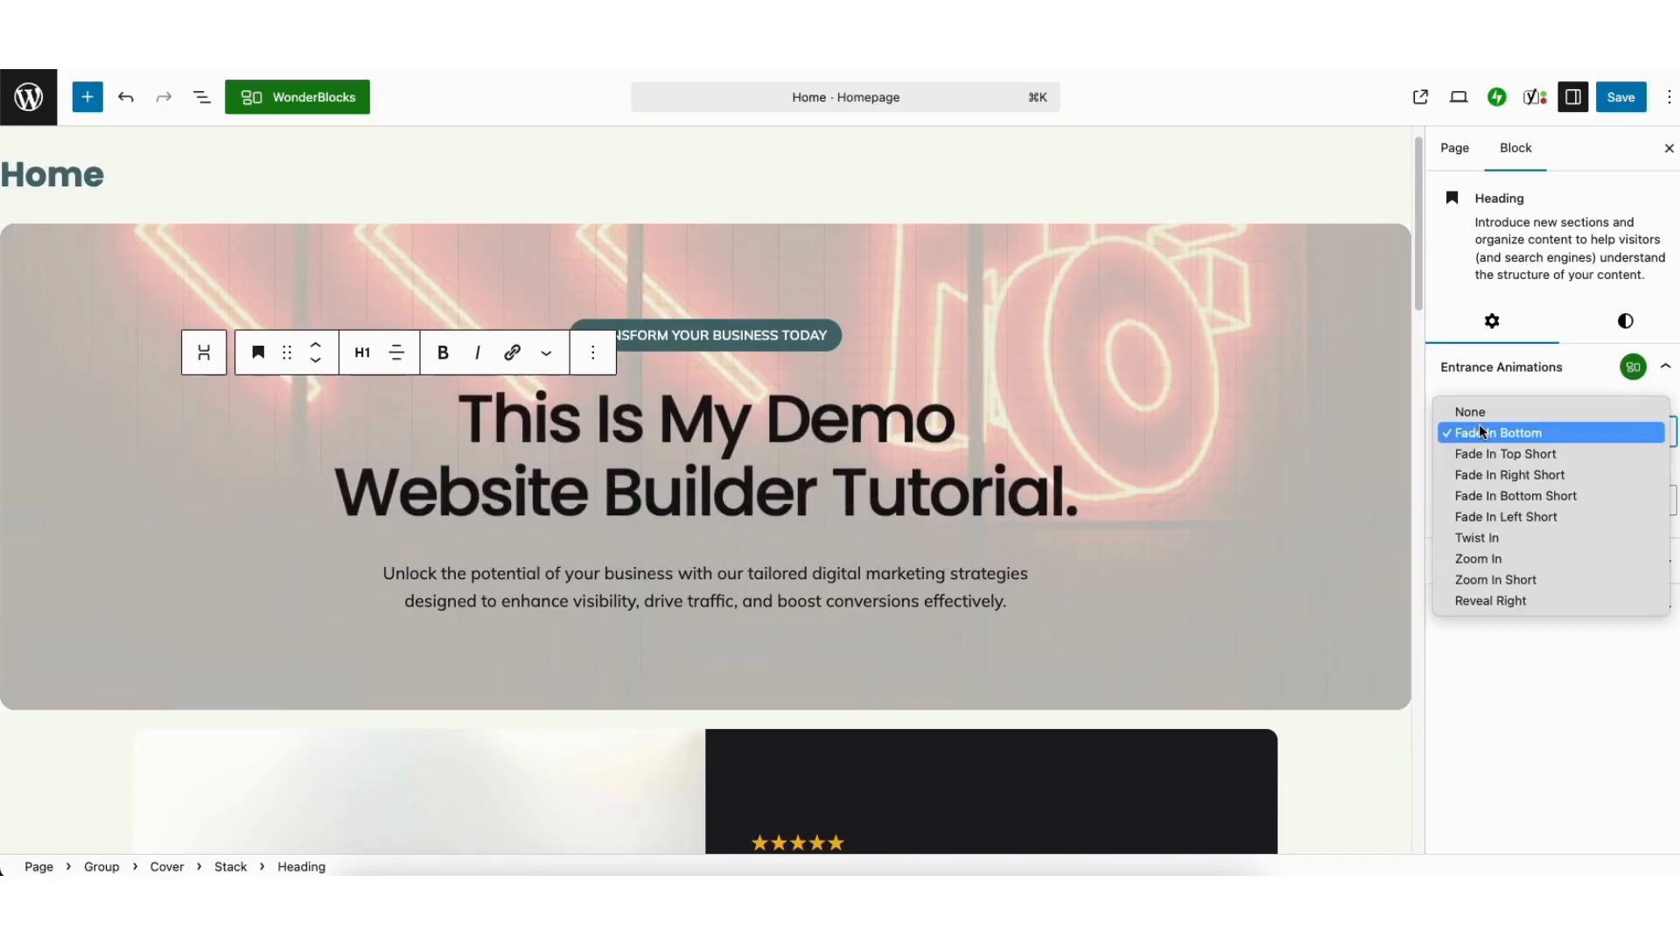
click(1479, 417)
click(1481, 500)
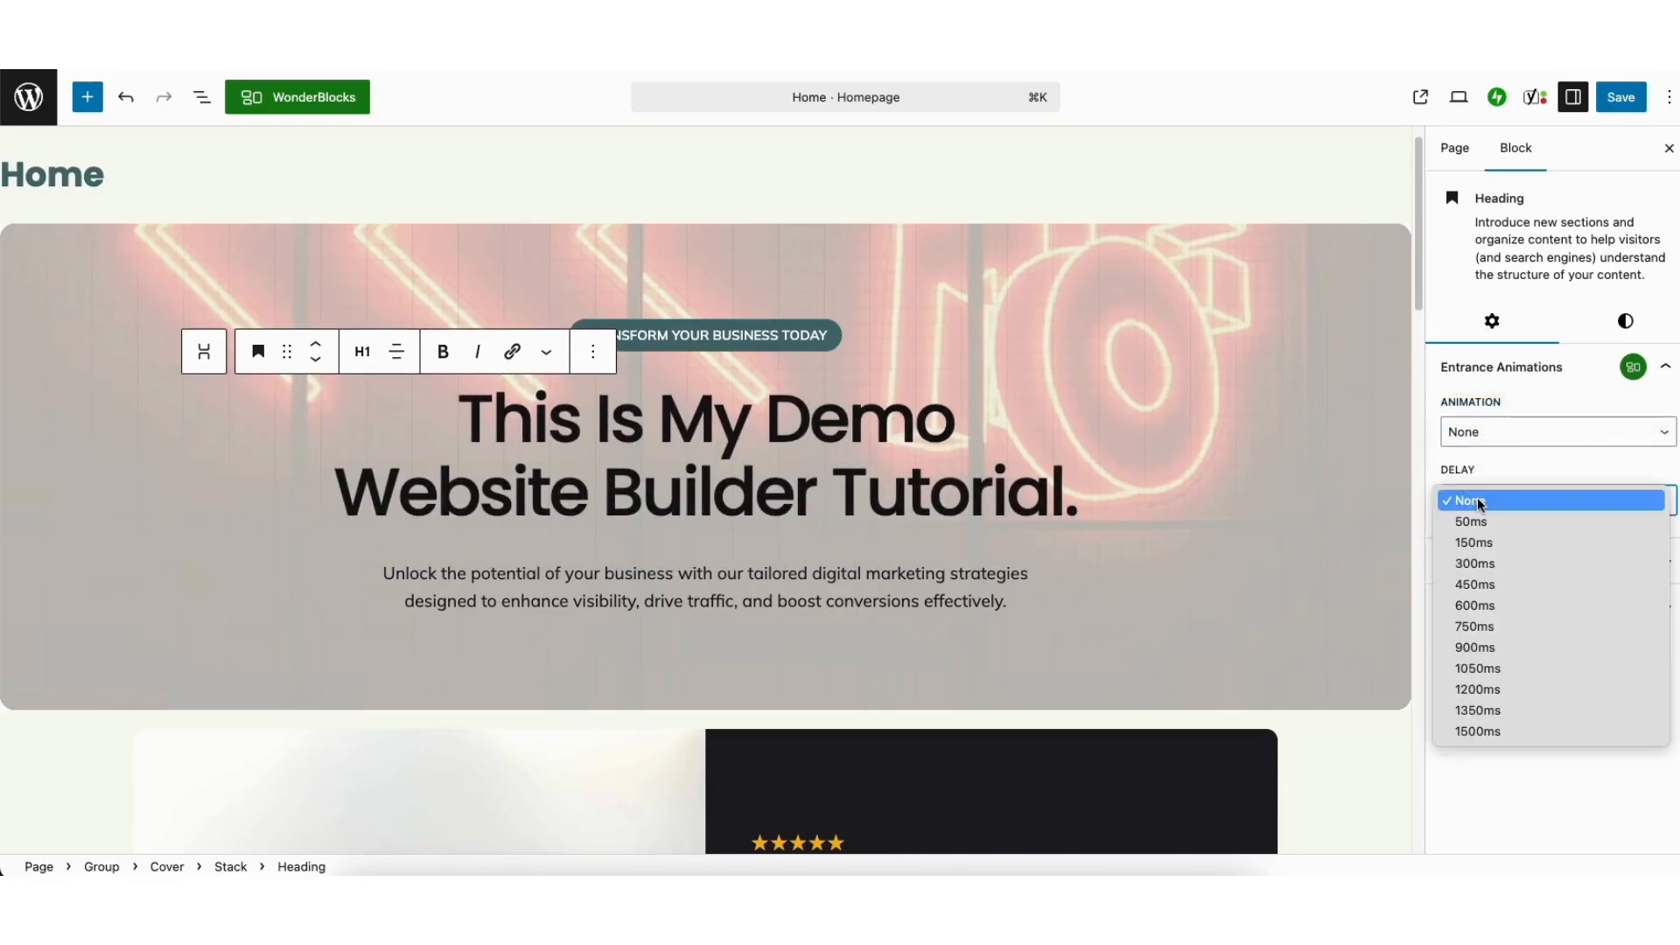
click(1479, 501)
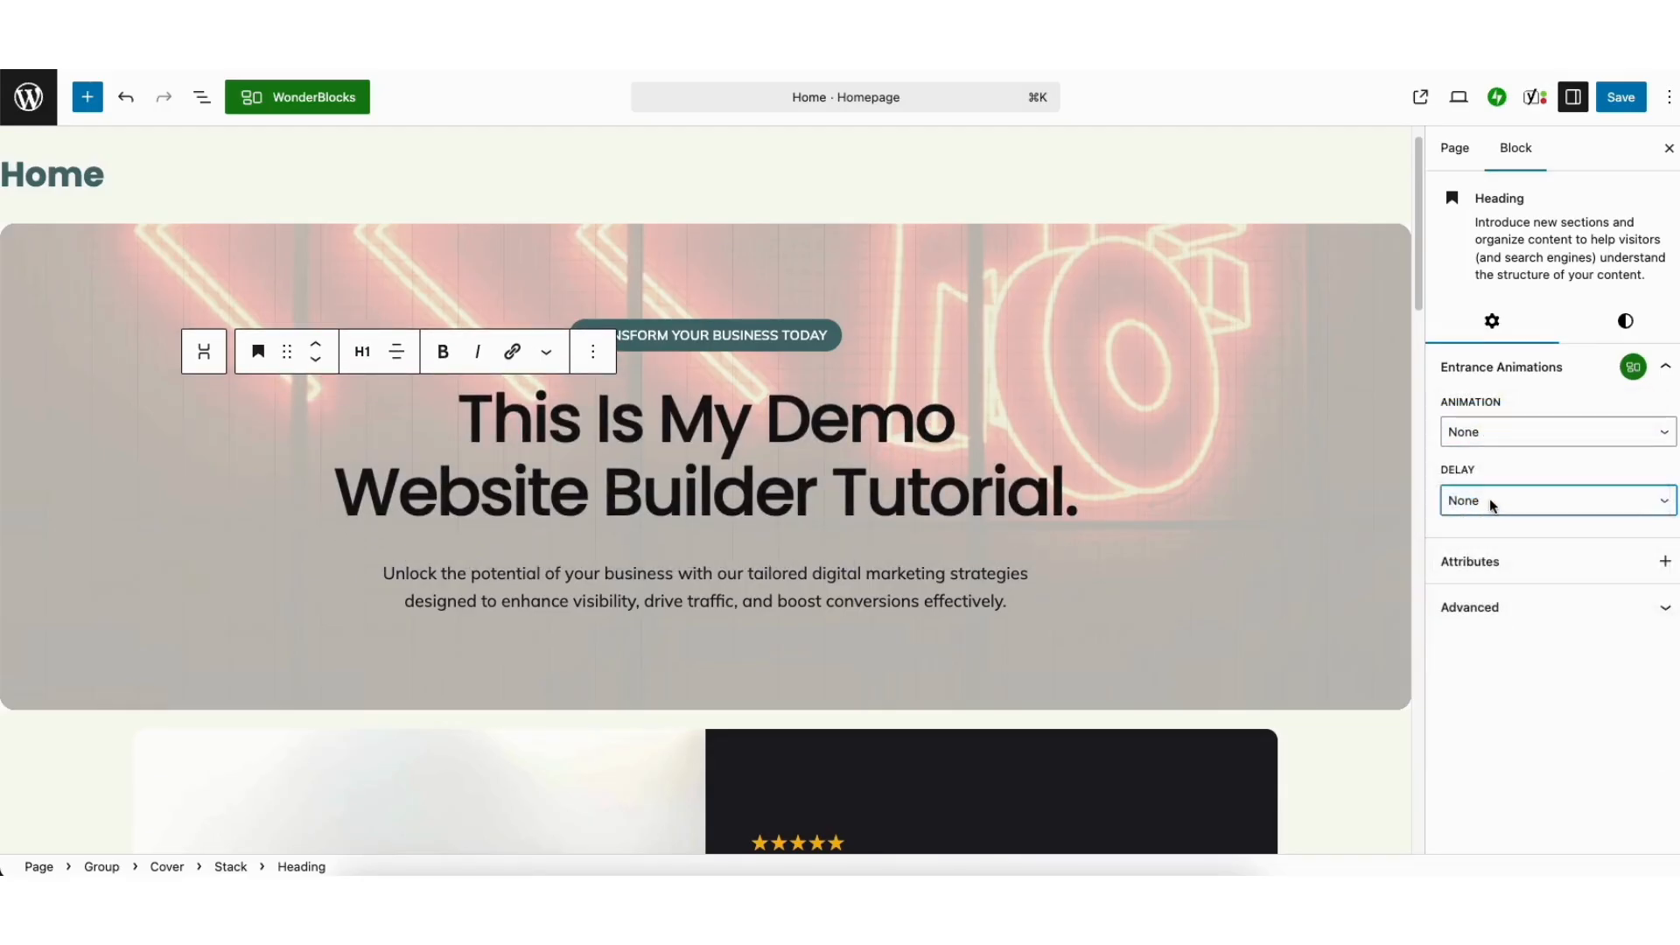
Examine the hero heading's text colour, background colour, font size and border style options without applying any
click(1625, 322)
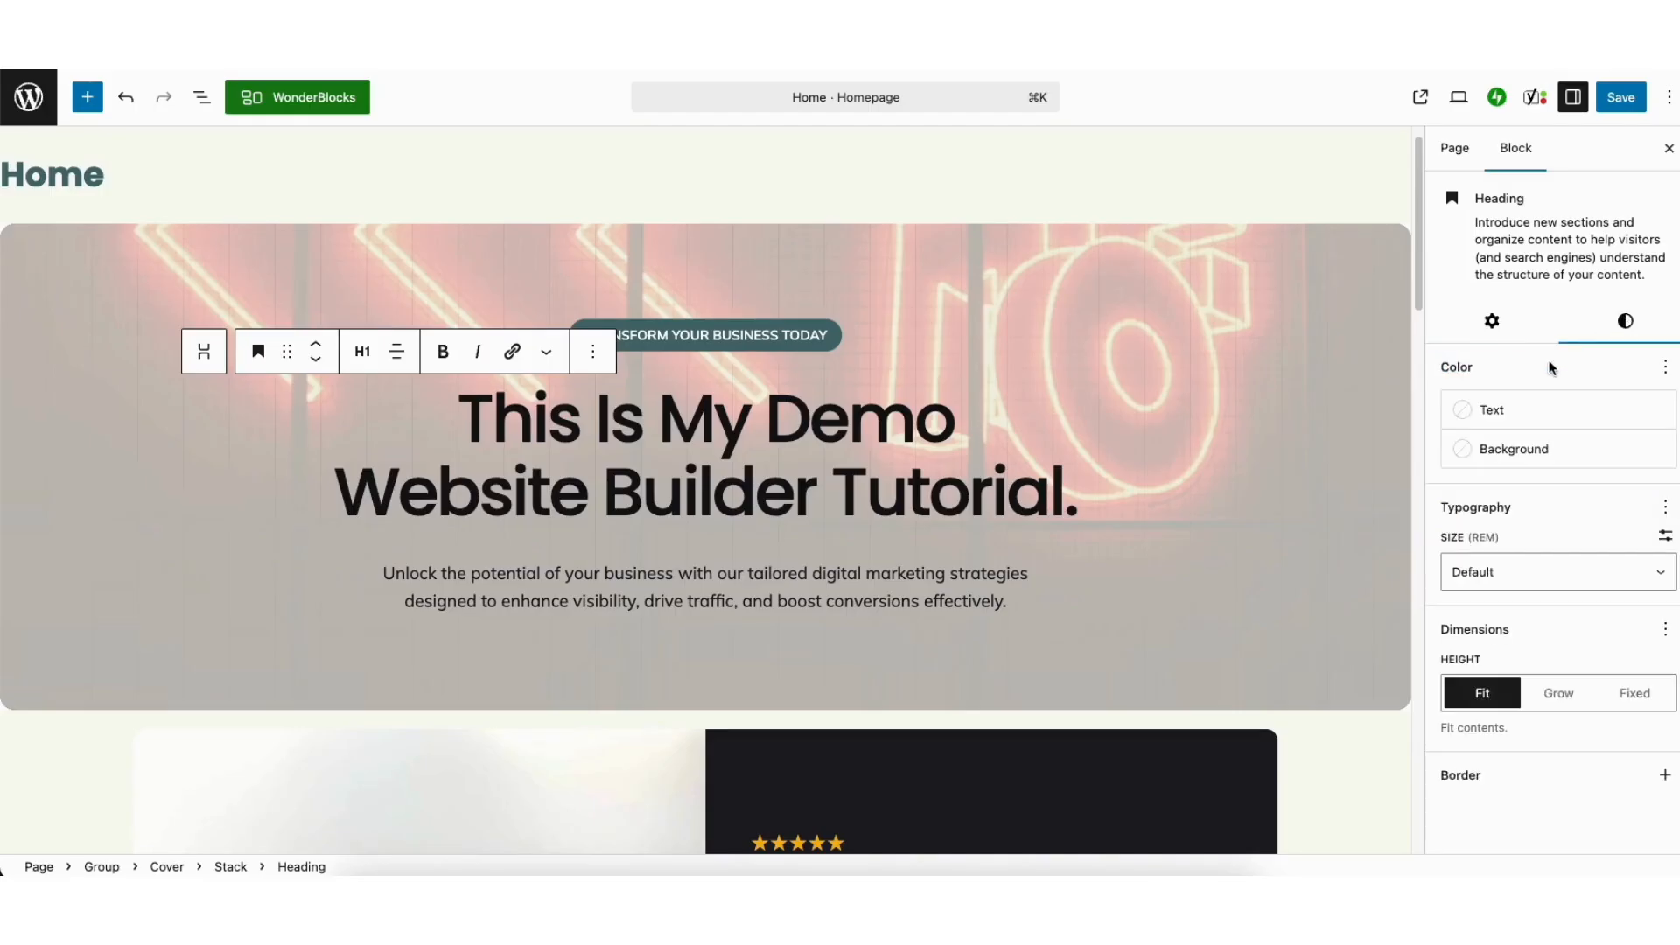
click(1498, 413)
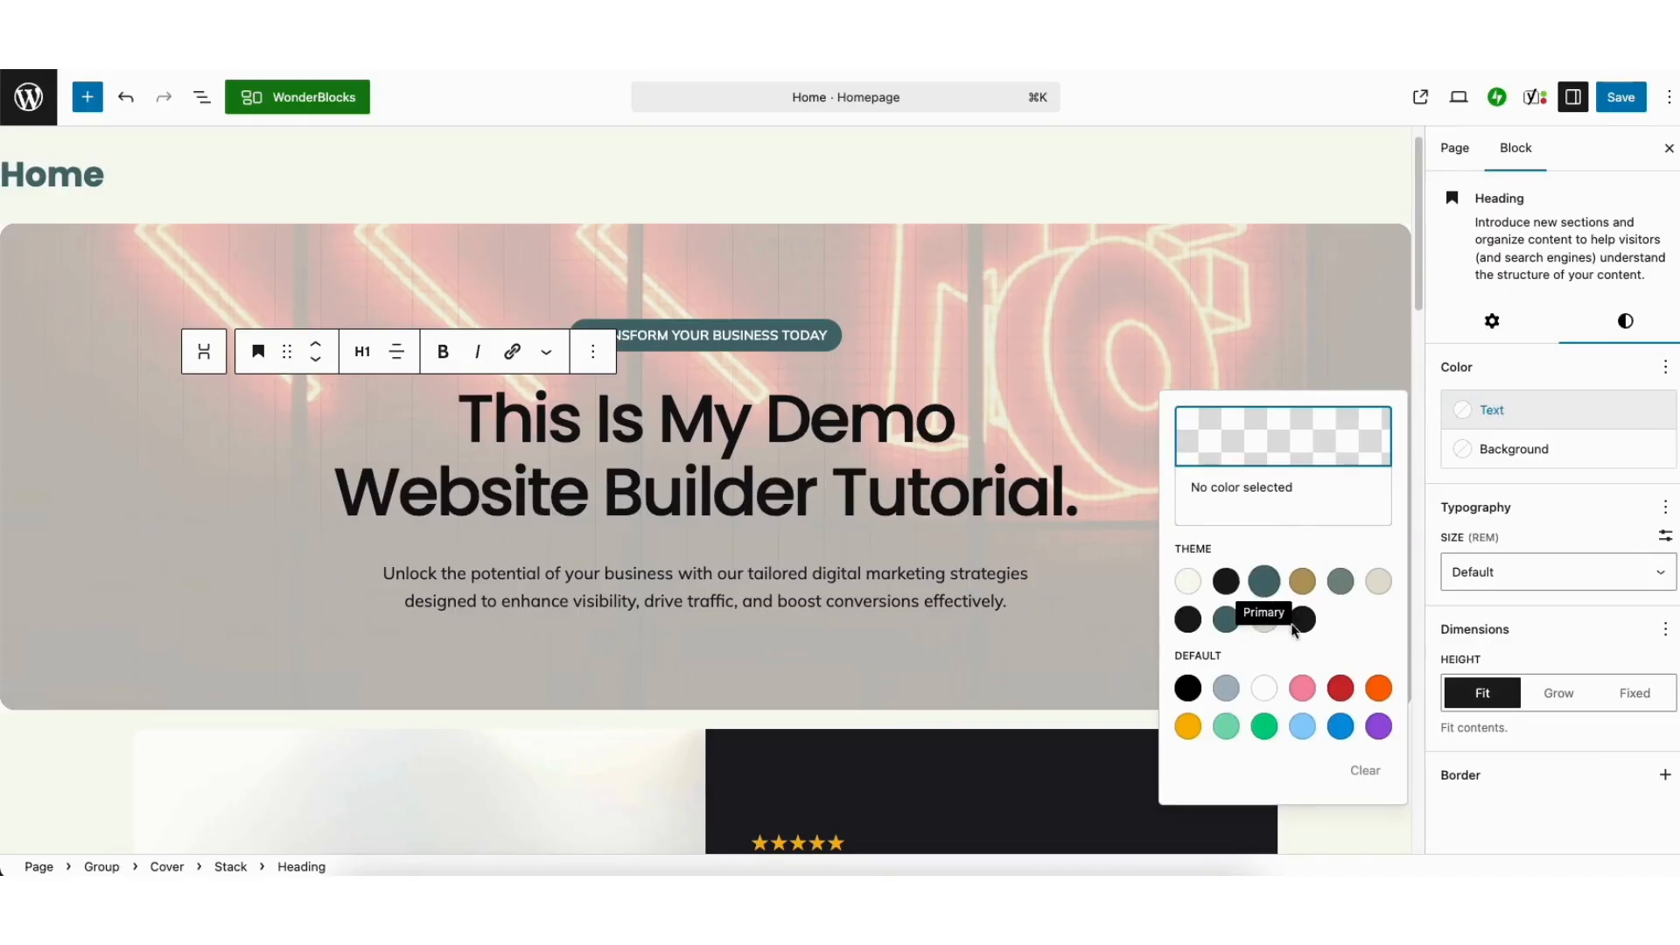
click(1486, 474)
click(1498, 448)
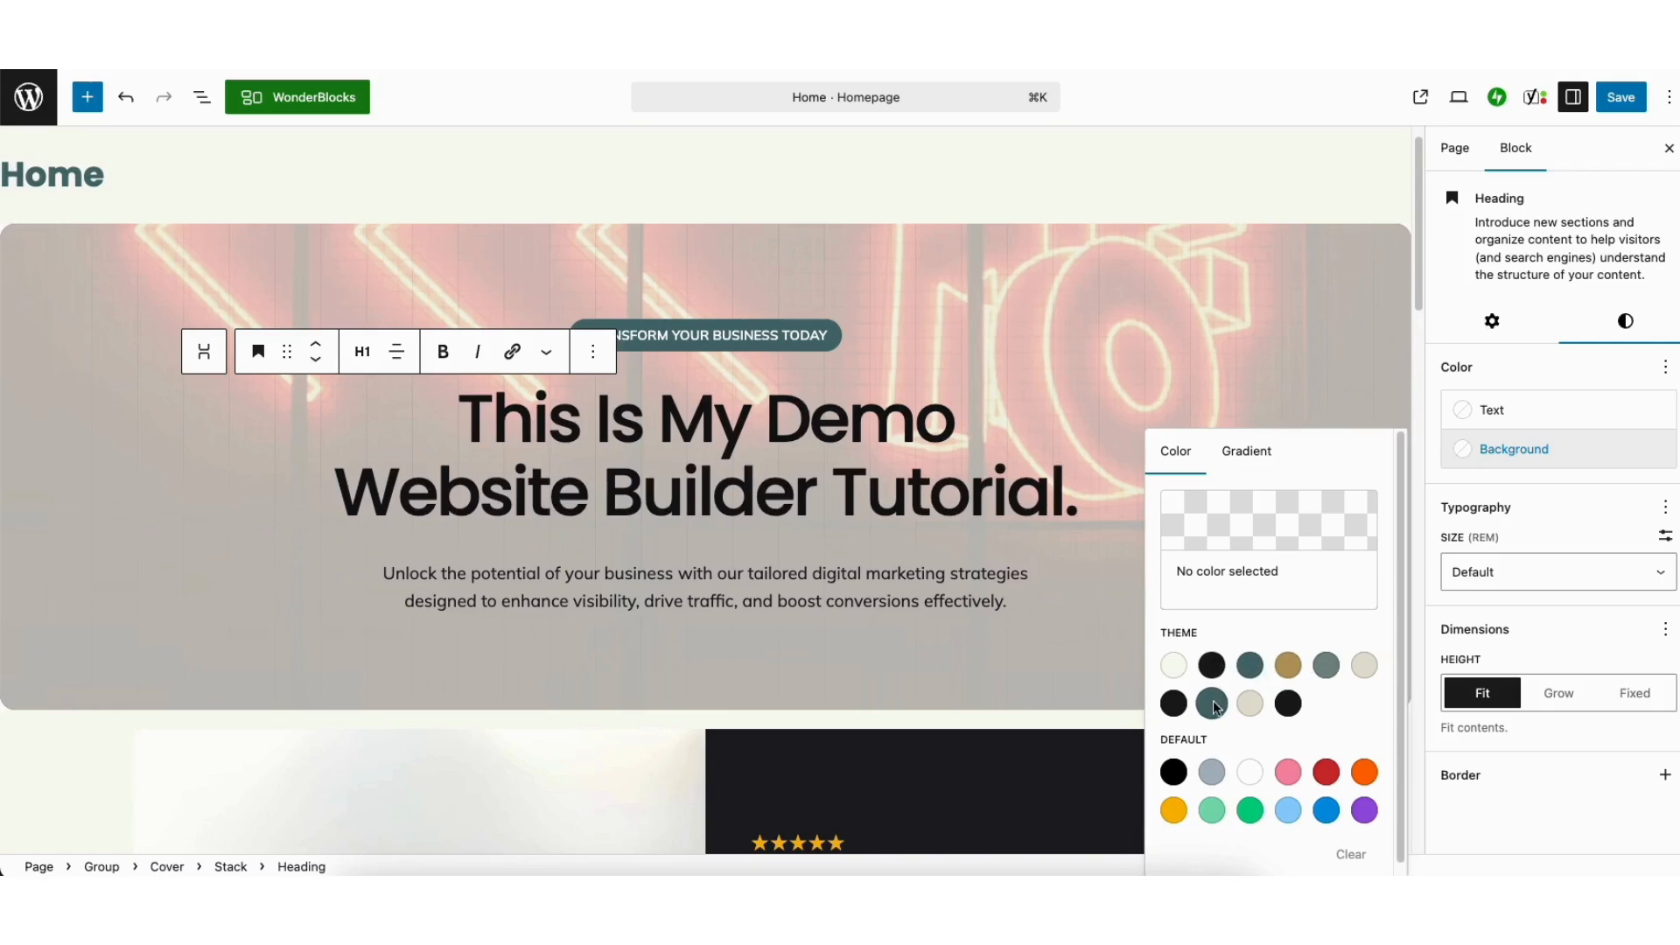
click(1527, 492)
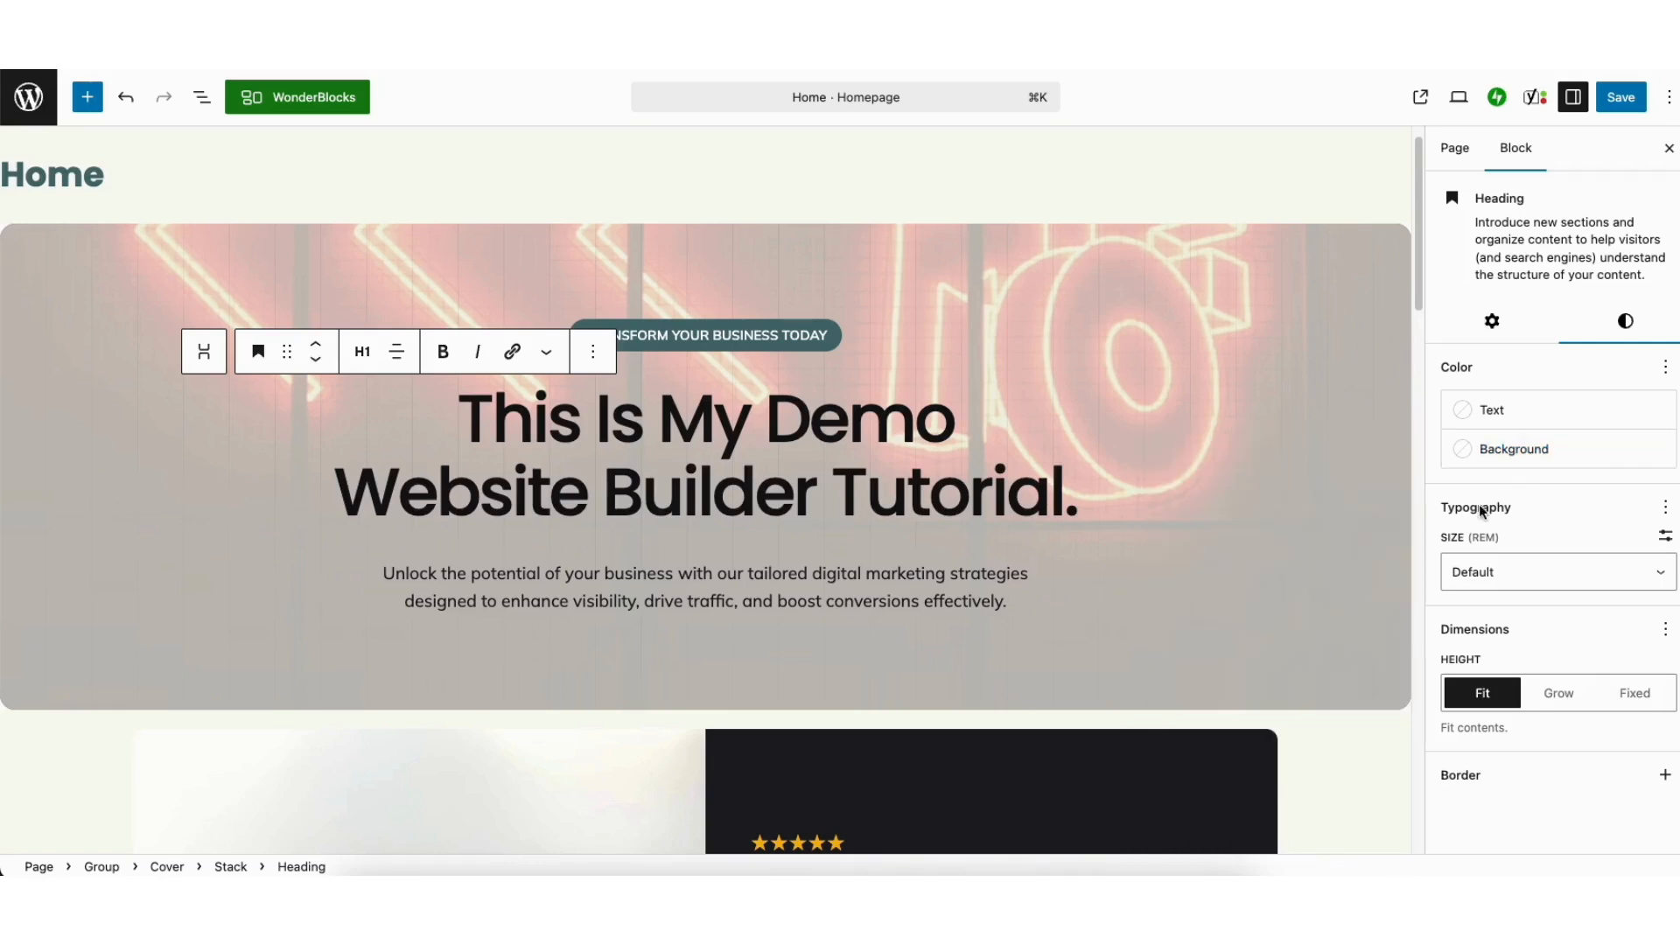
click(1479, 571)
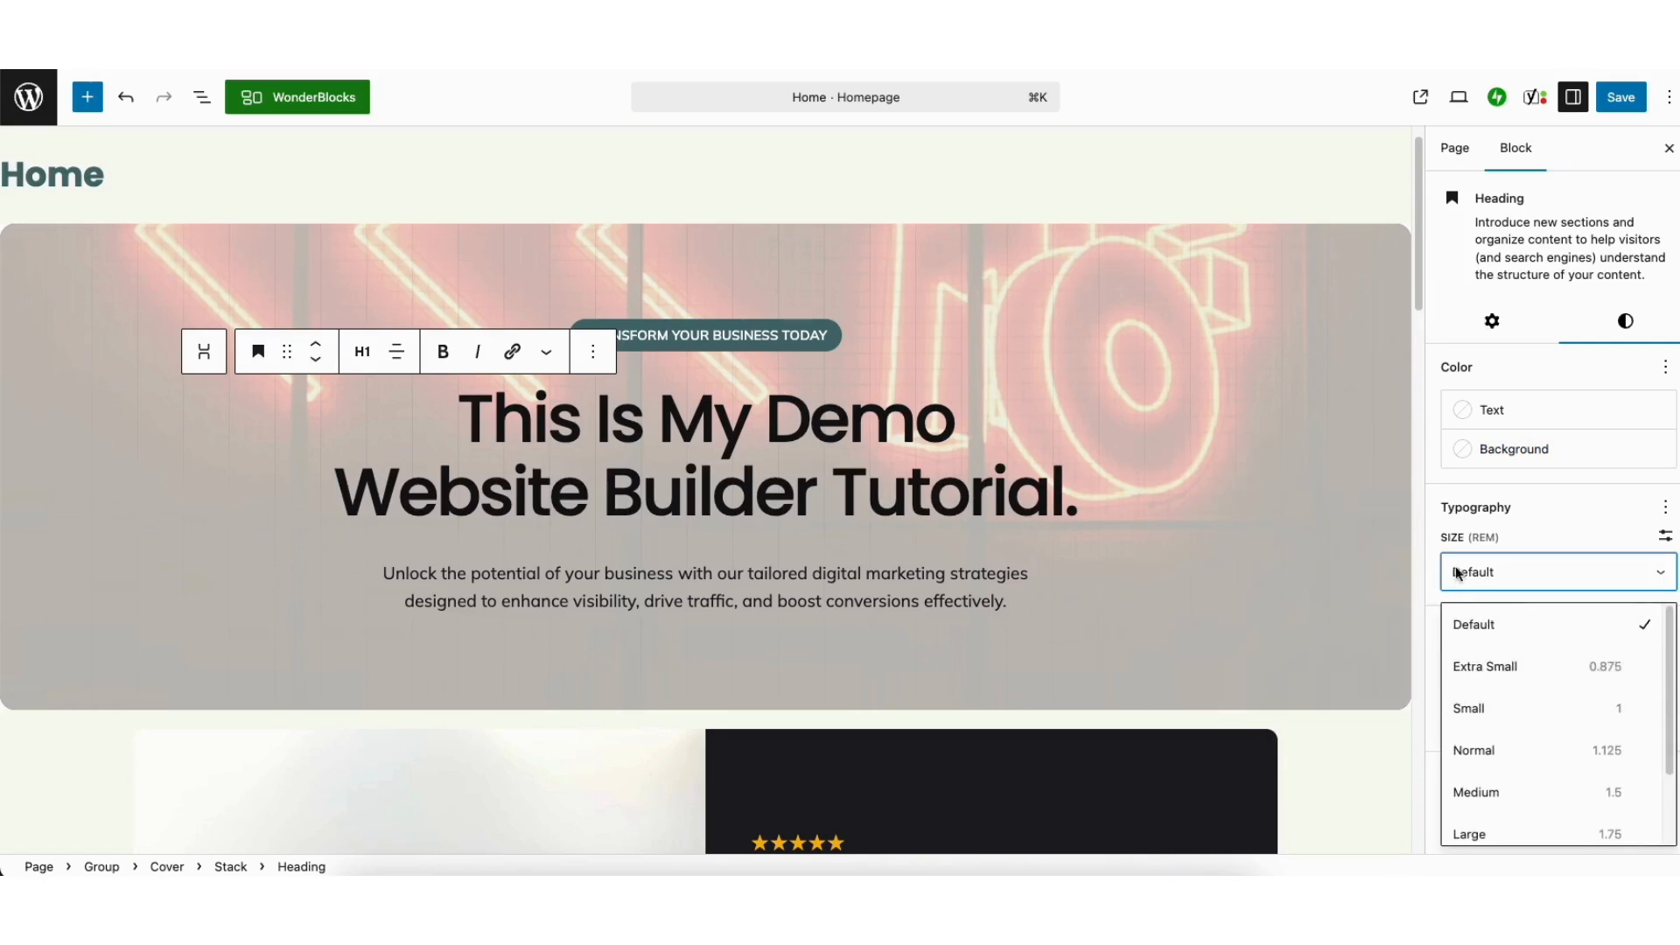
click(1458, 571)
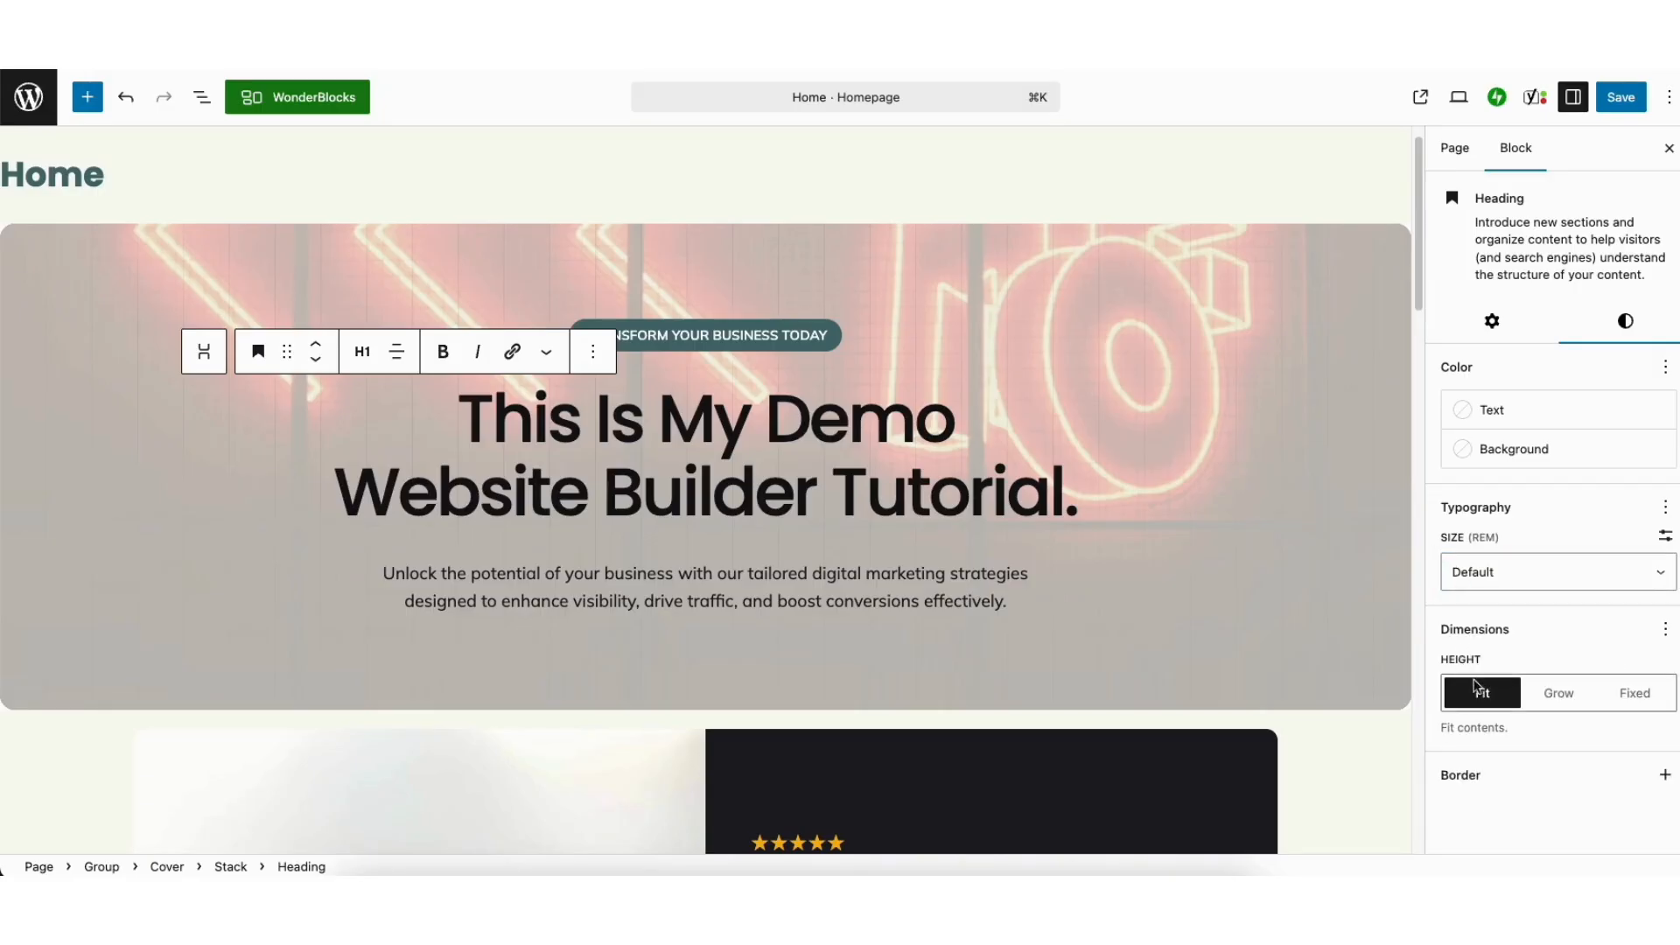
click(1665, 775)
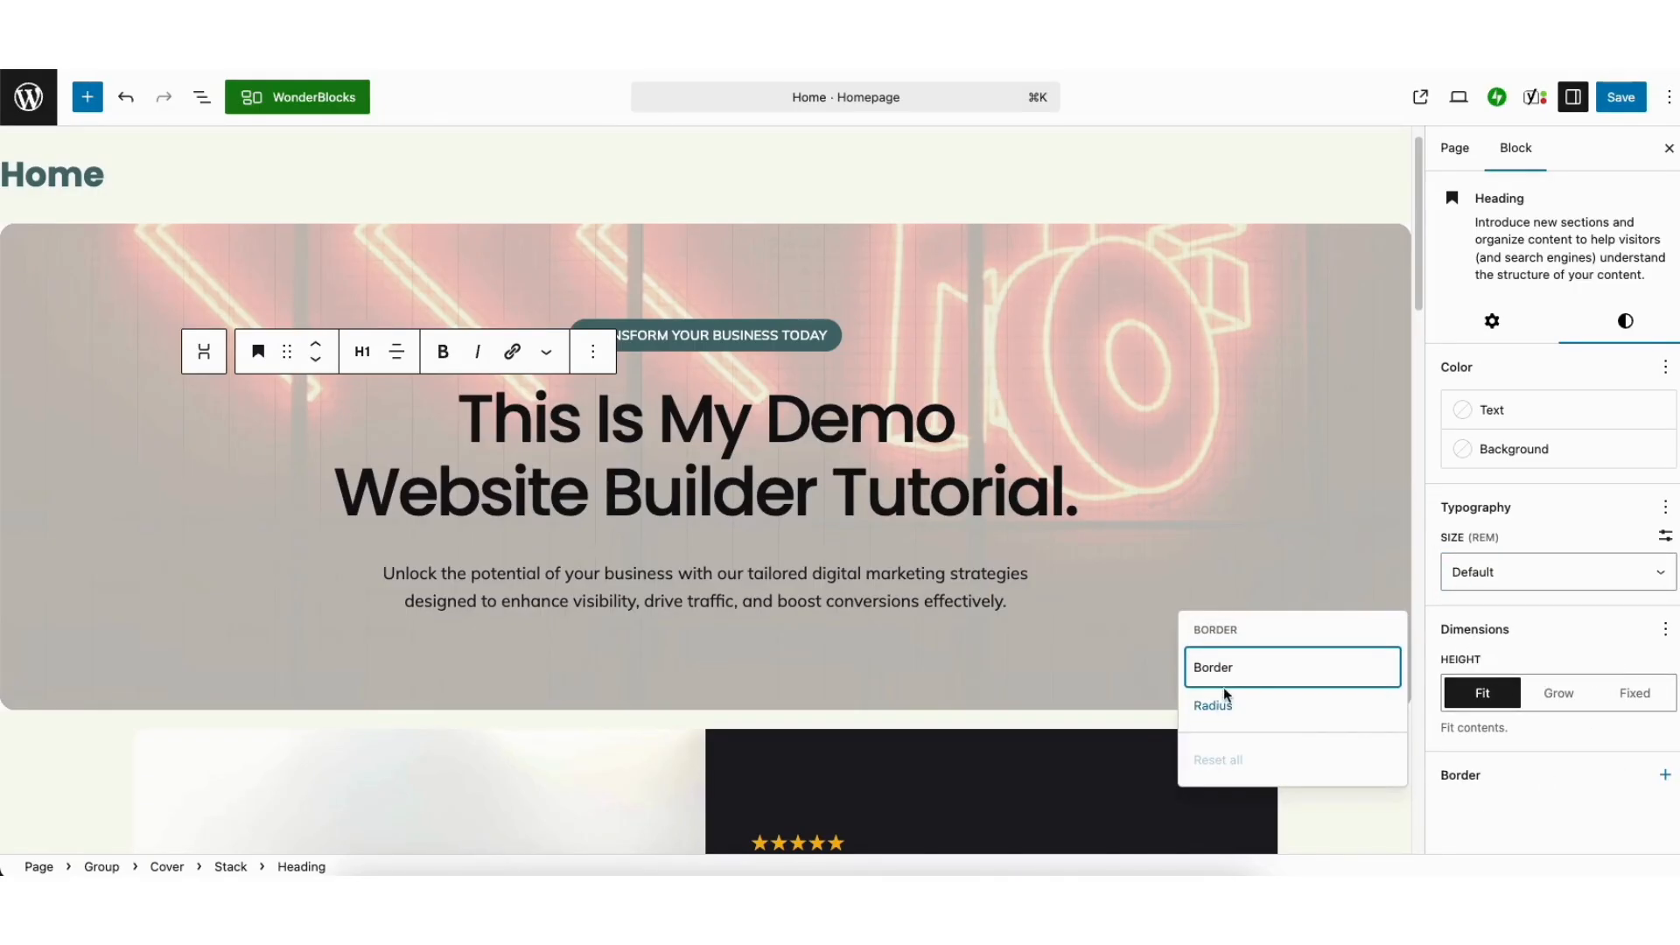
click(1433, 570)
Place the cursor in the hero section's descriptive paragraph below the heading
click(466, 579)
drag(442, 579, 508, 592)
click(656, 573)
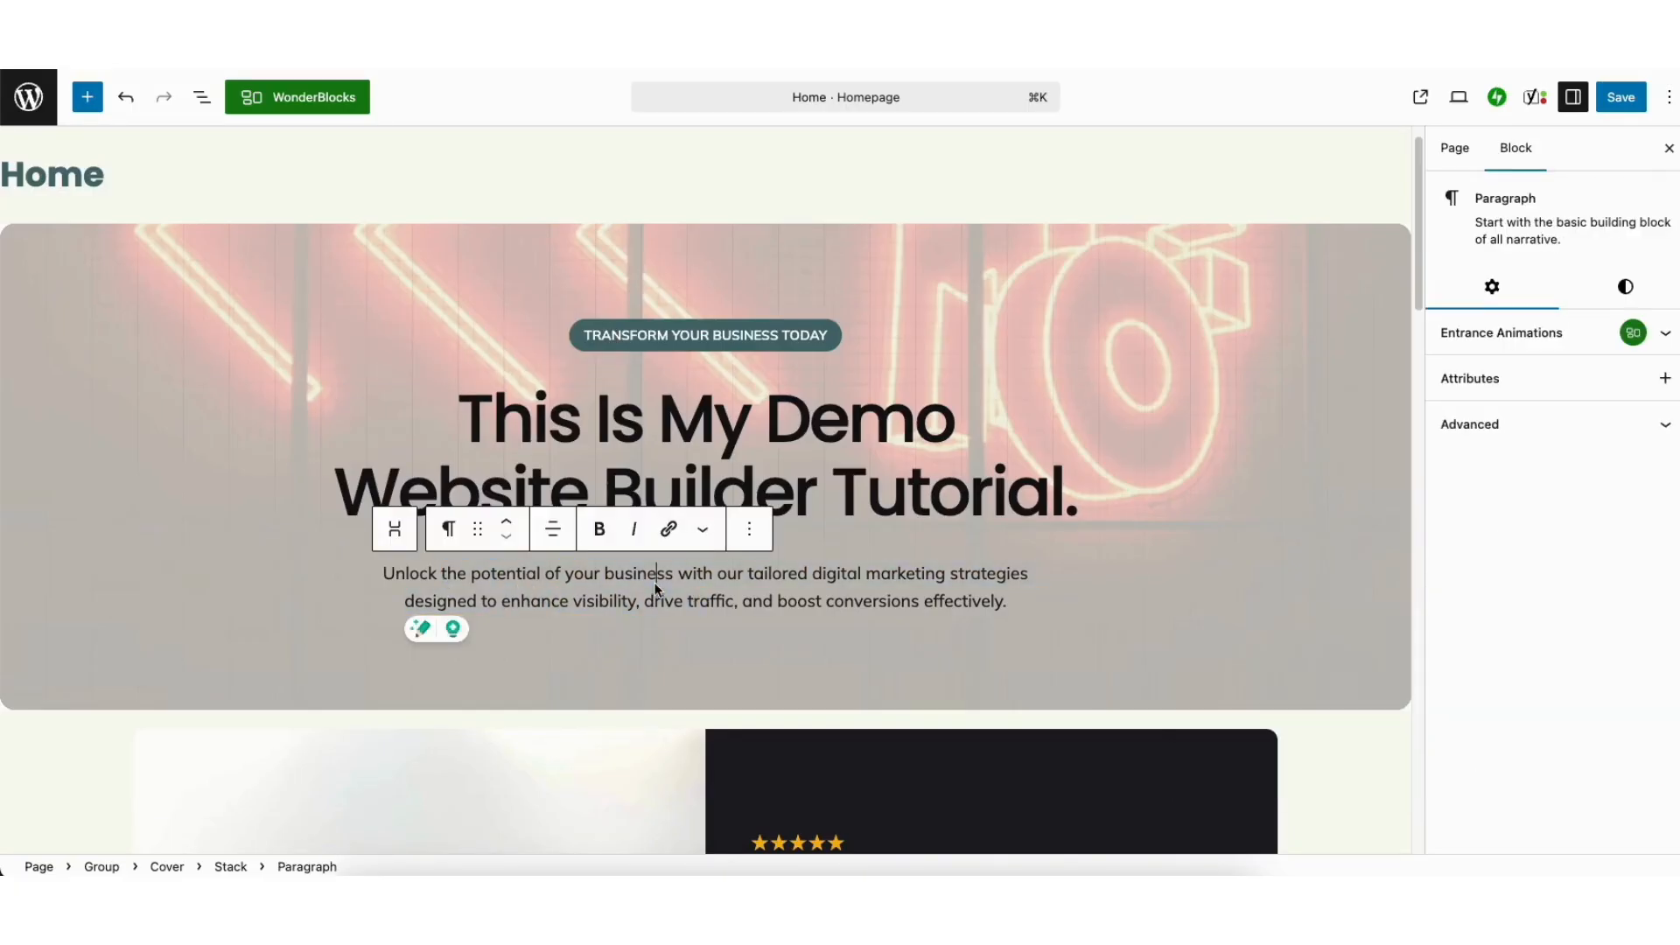
Add the optimized photo of people around a kitchen table from the Media Library as the hero stack's background image
click(193, 297)
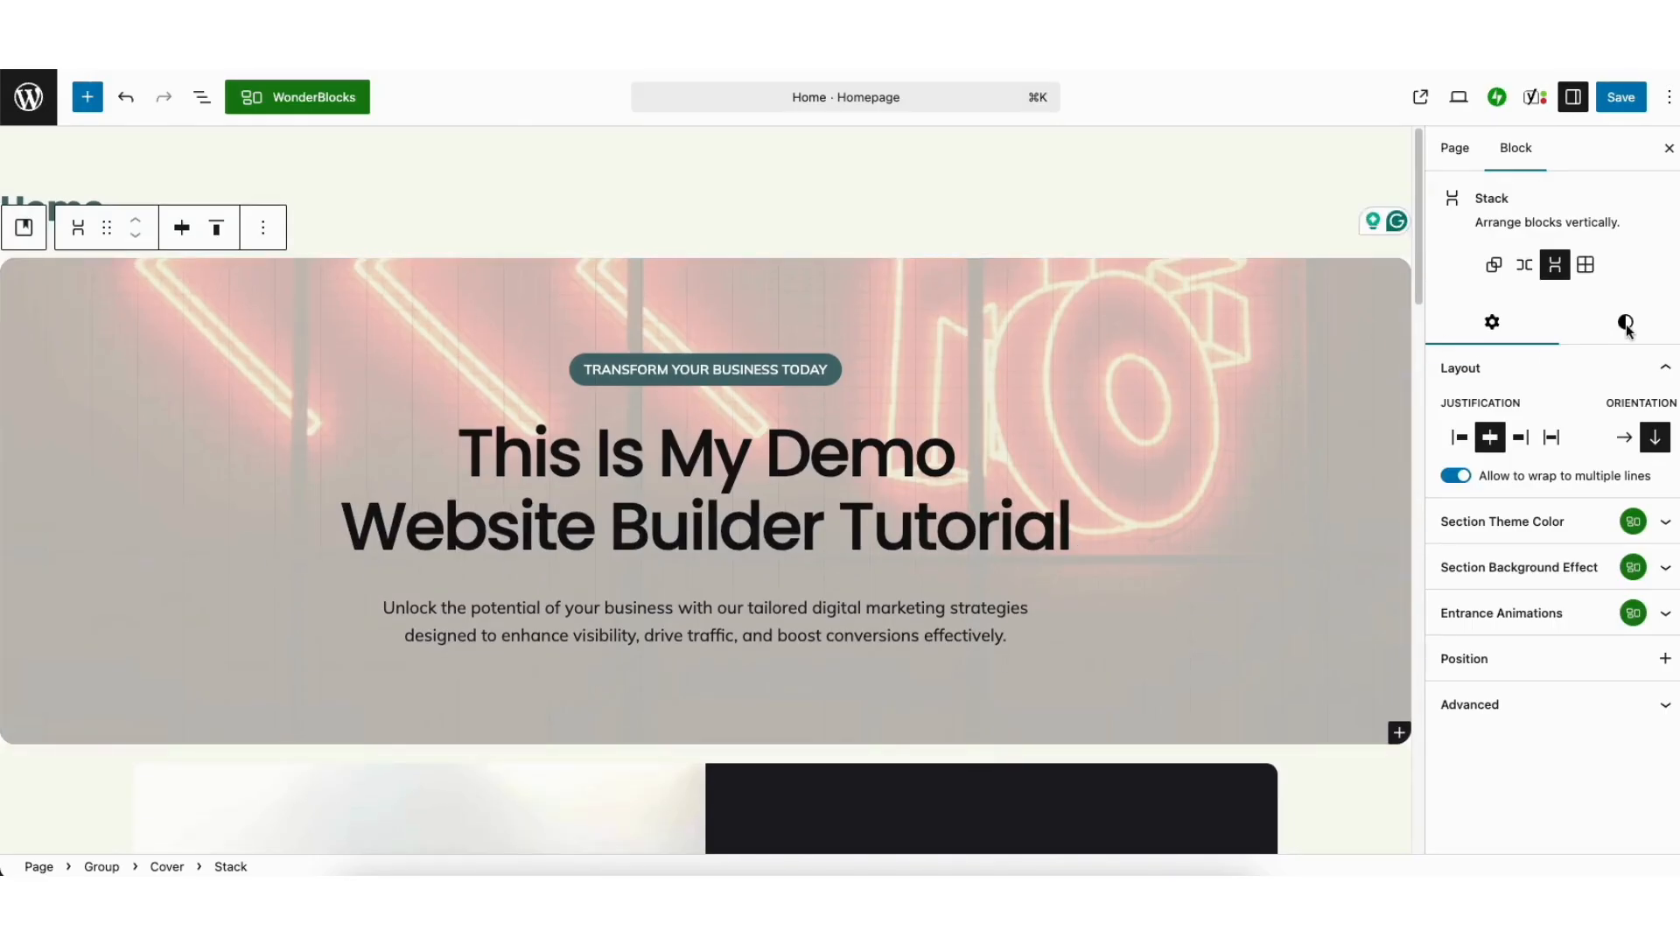
click(1624, 324)
scroll(1654, 543, down, 5)
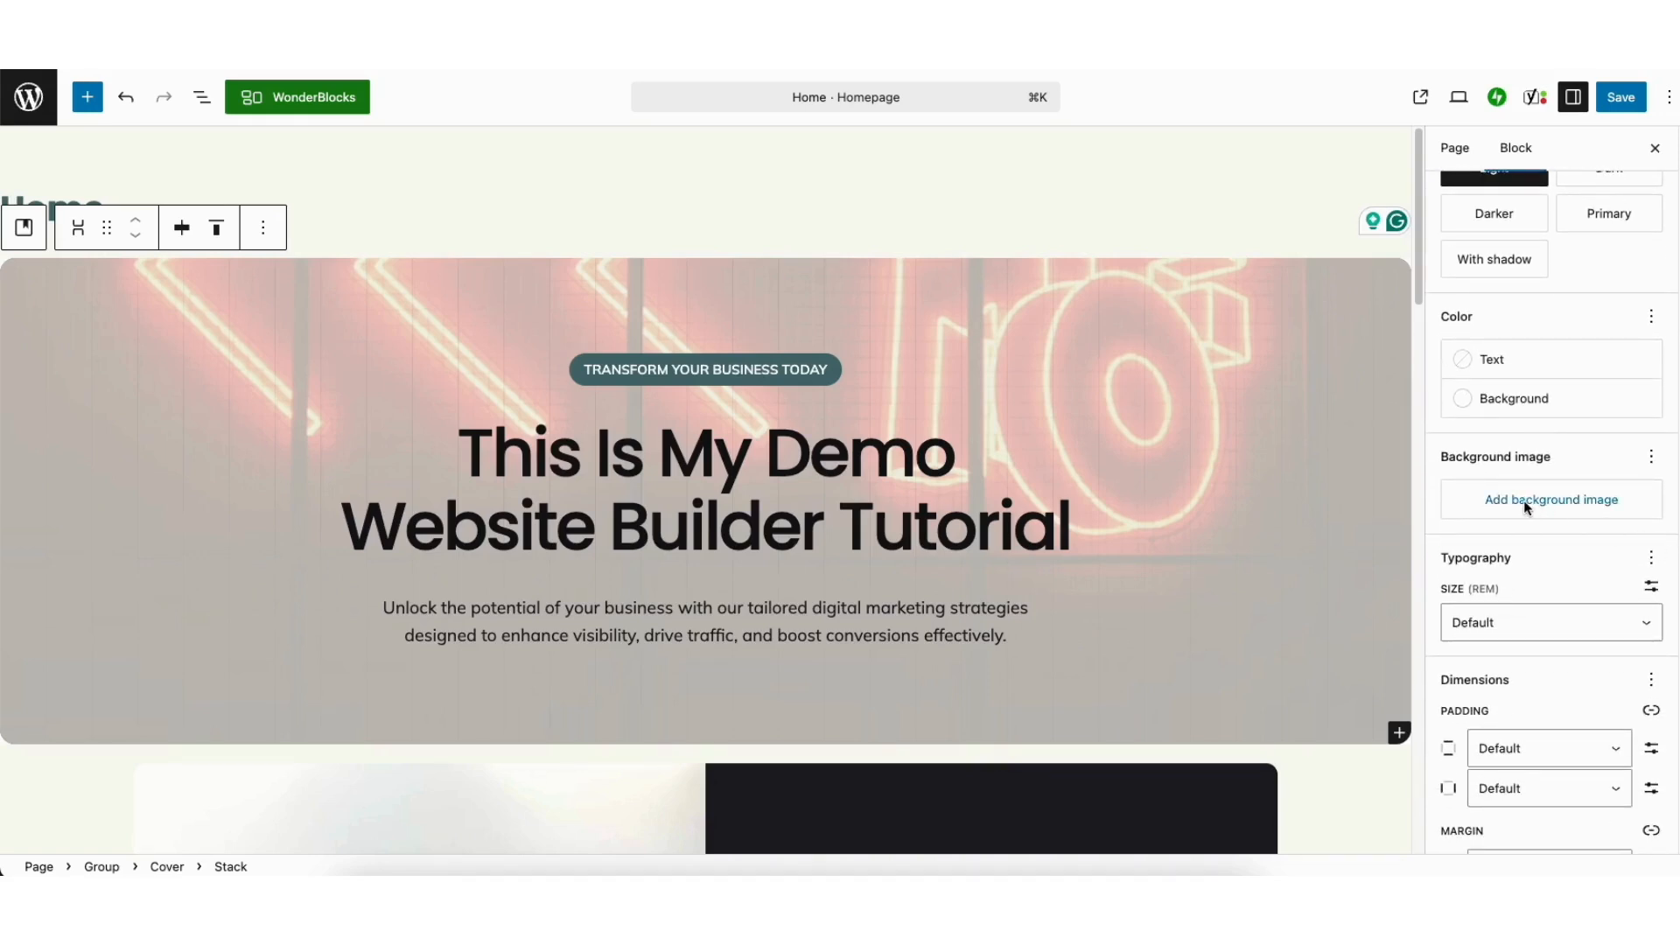
click(1524, 504)
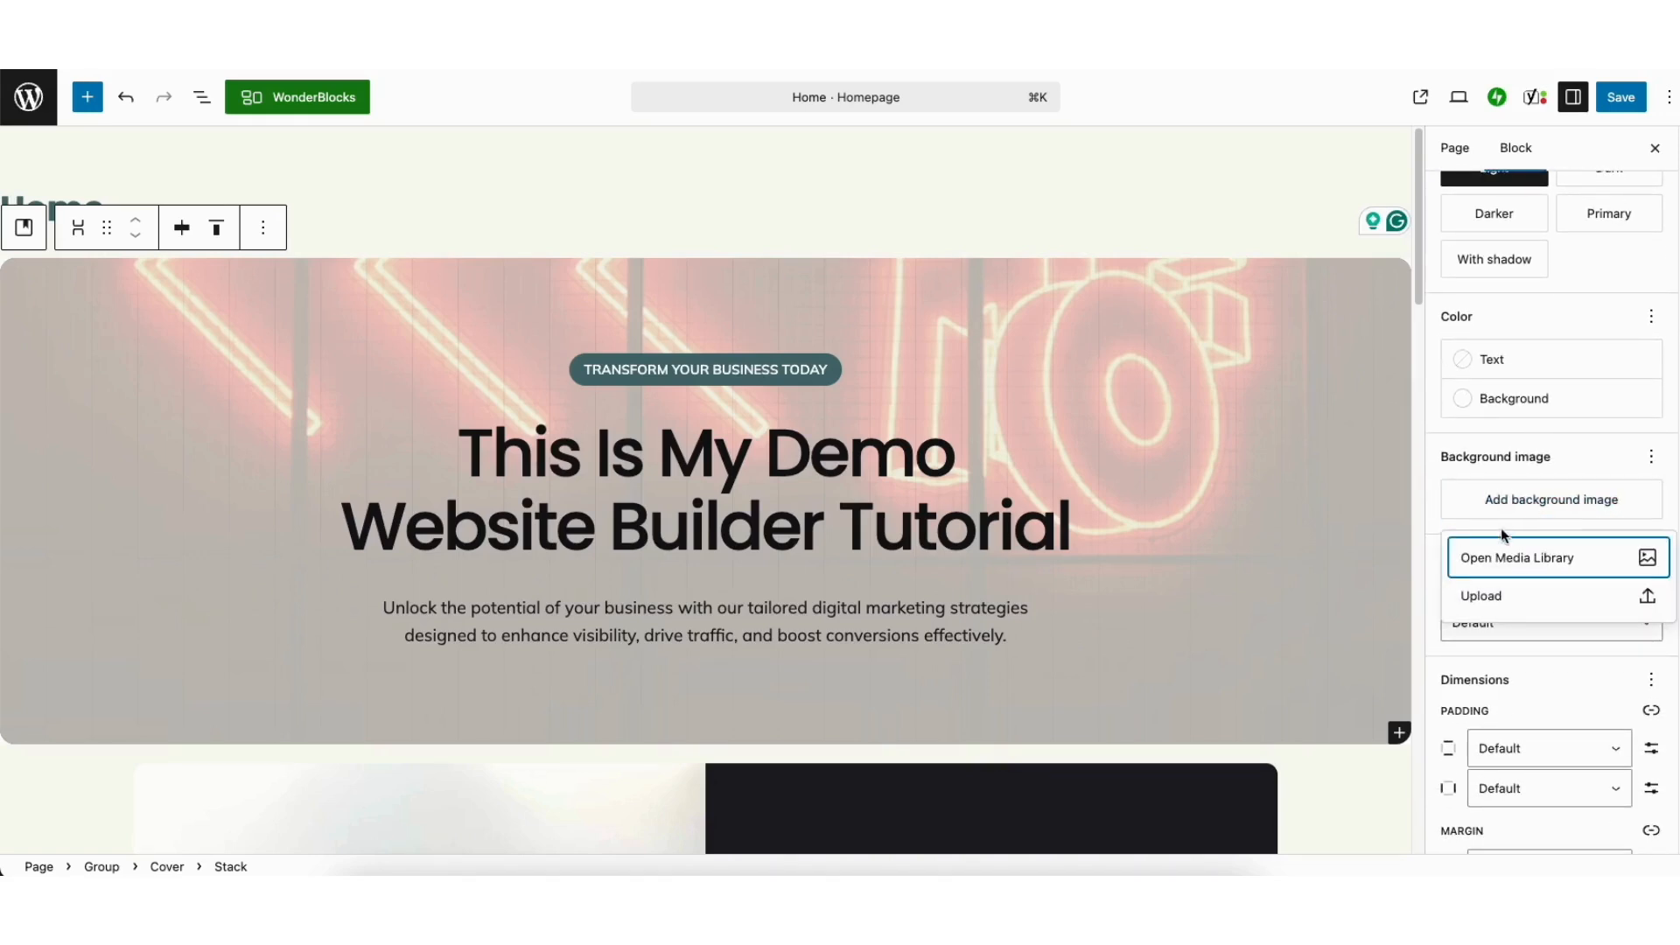
click(1479, 600)
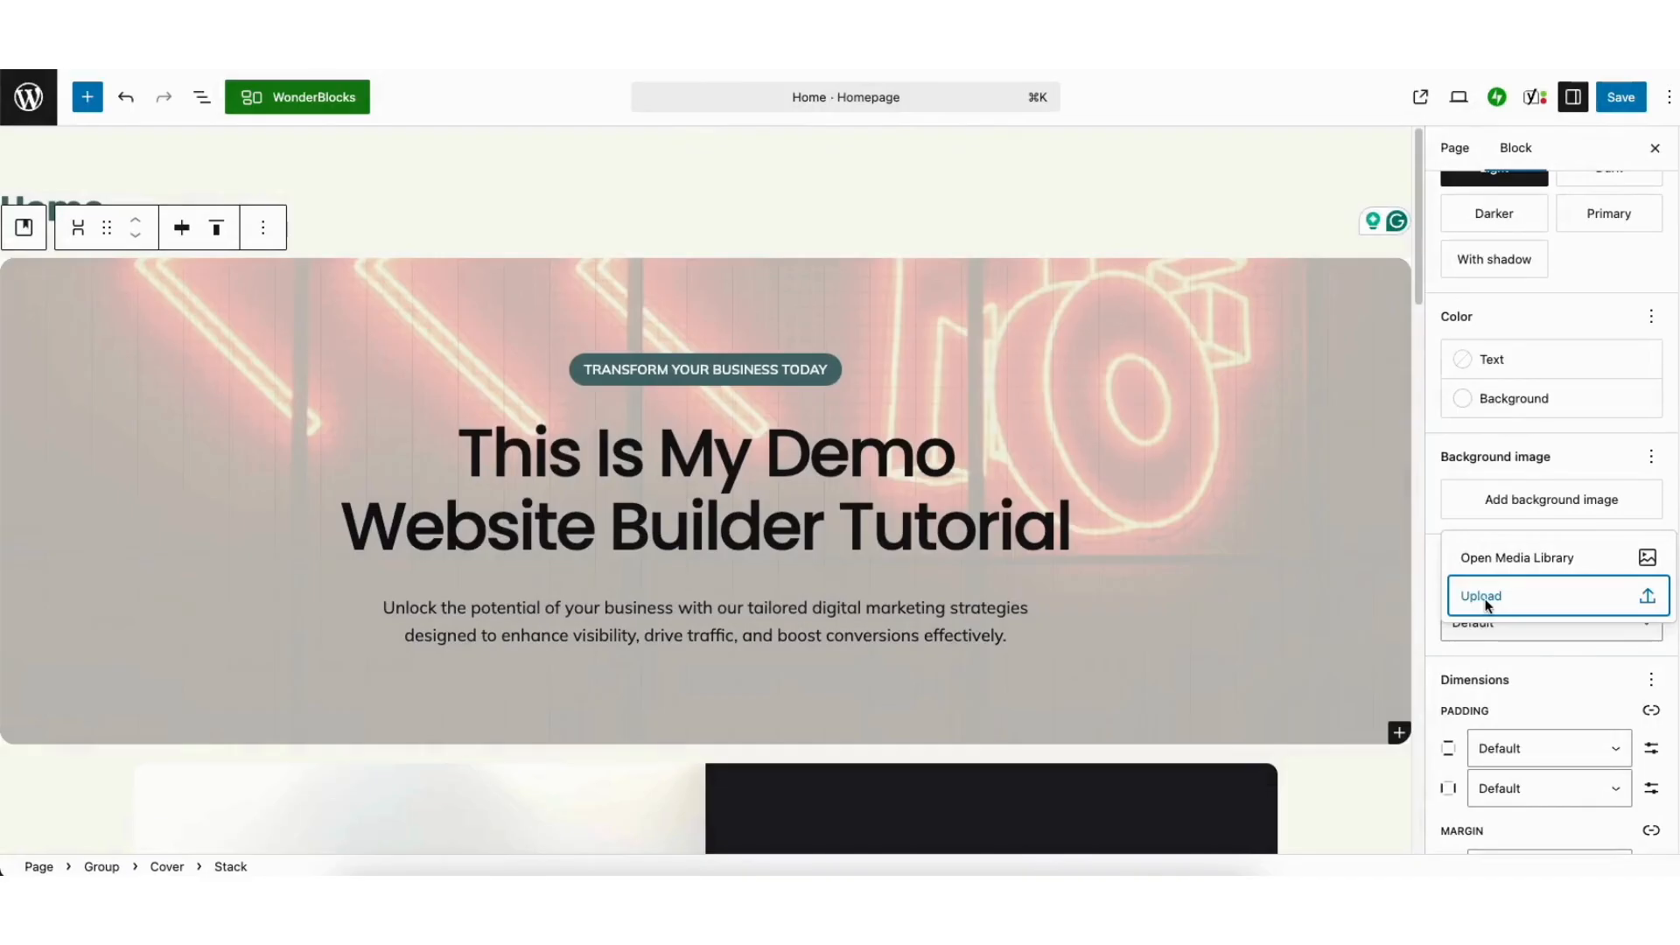
click(1507, 556)
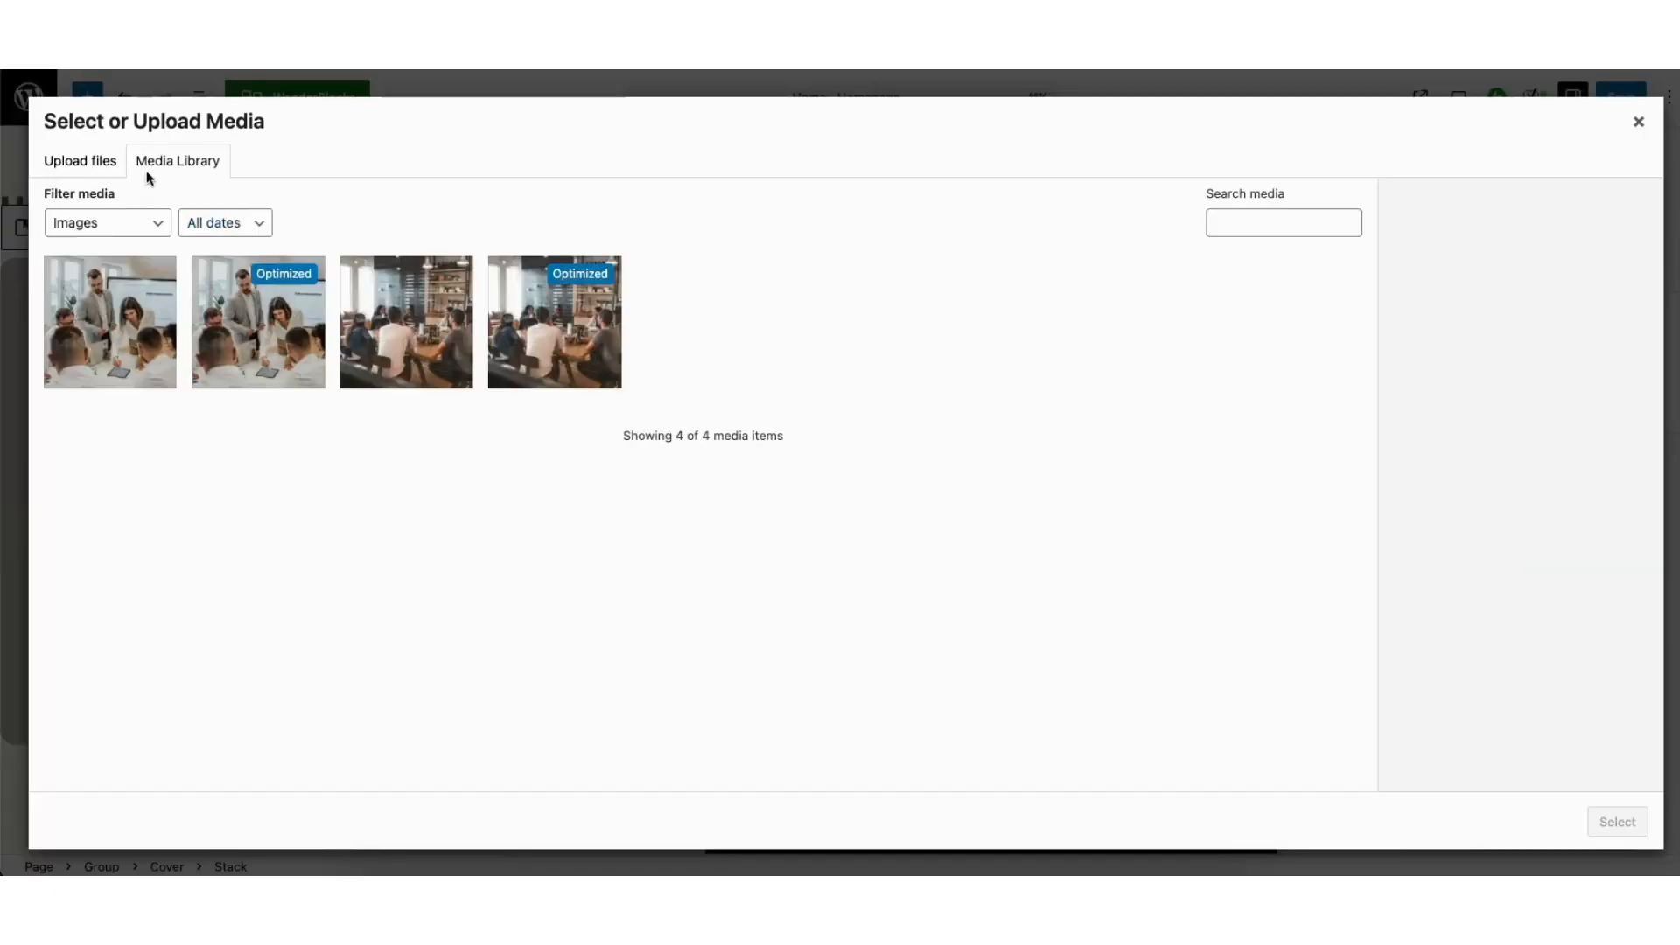
click(94, 165)
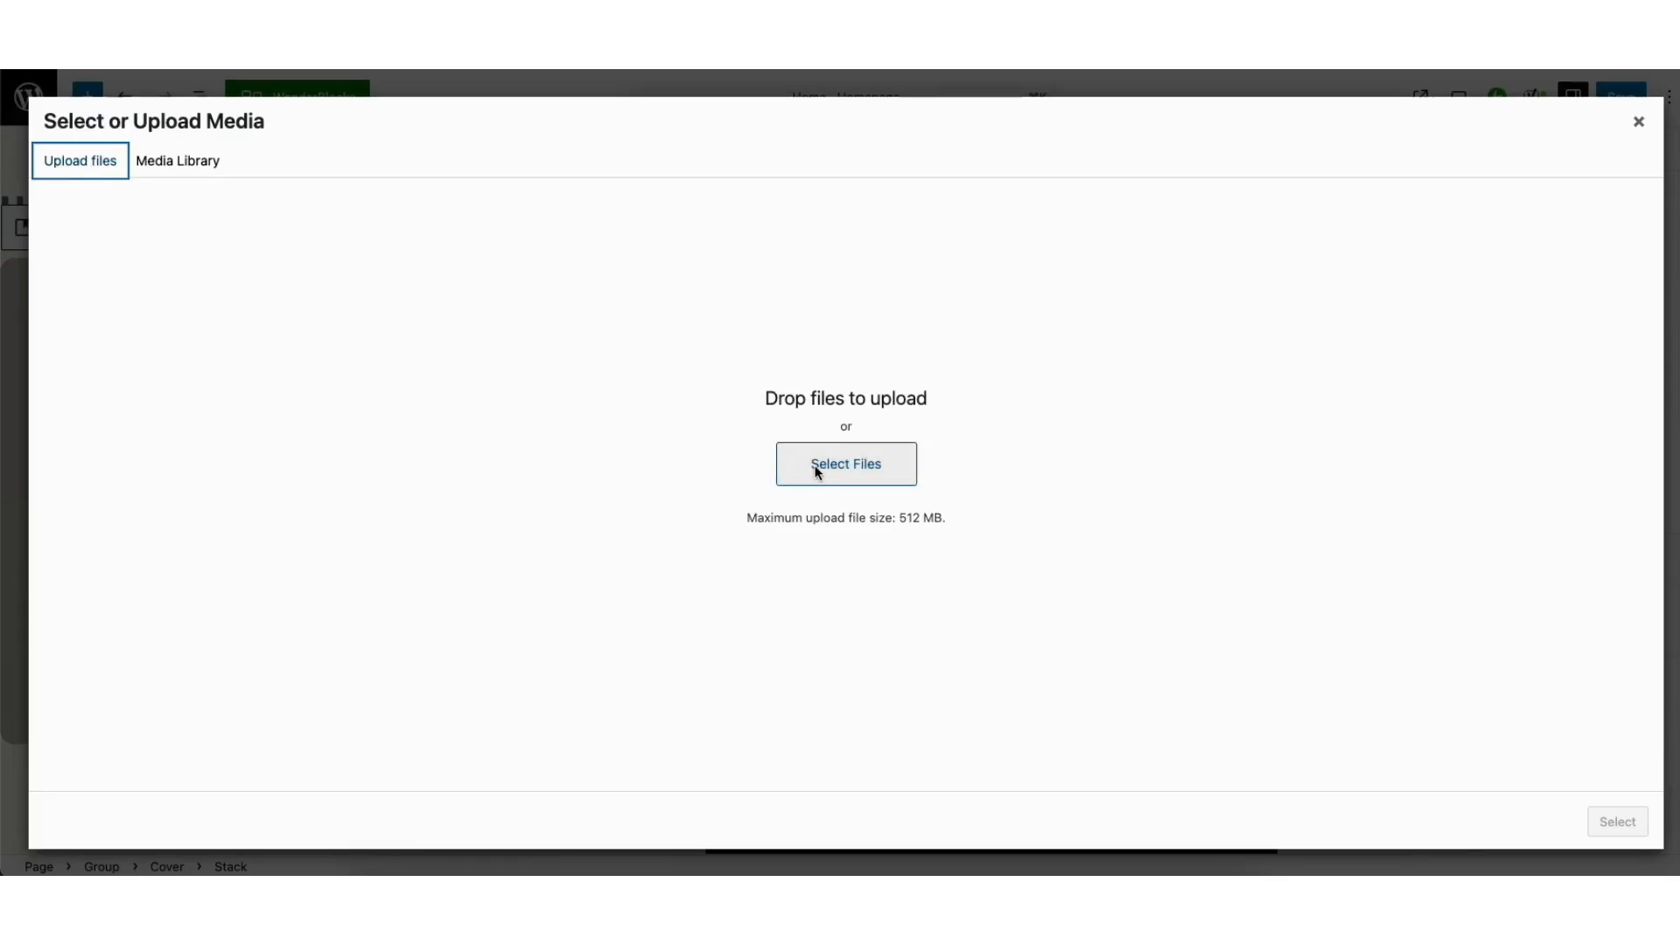
click(179, 166)
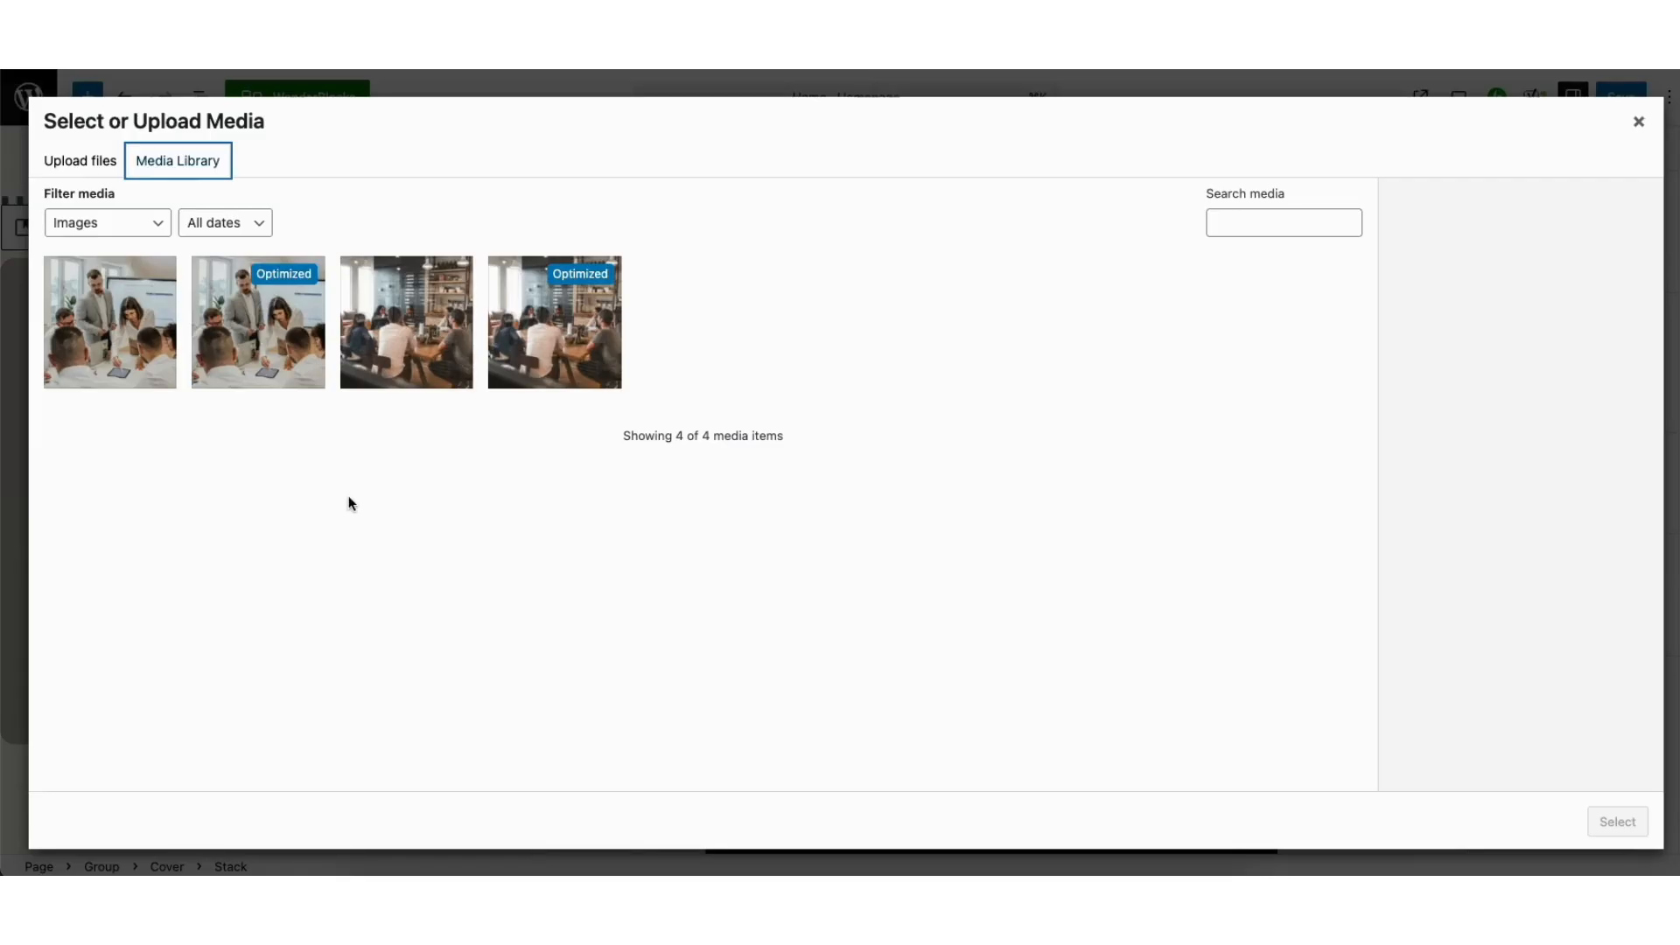
click(546, 319)
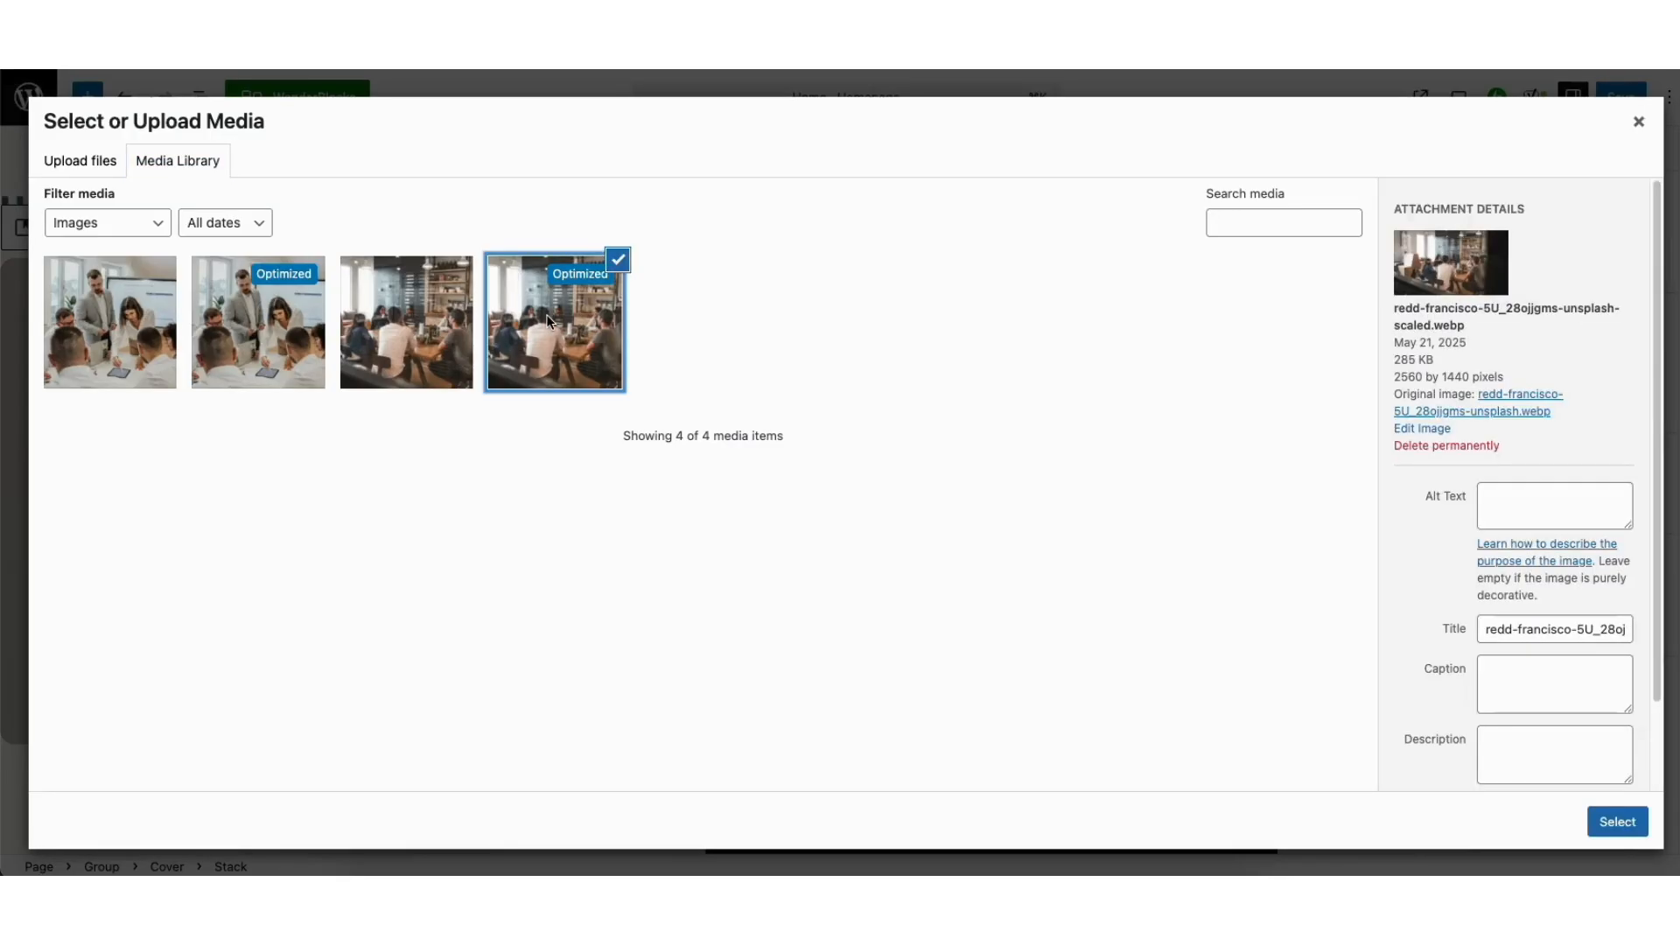
click(1617, 823)
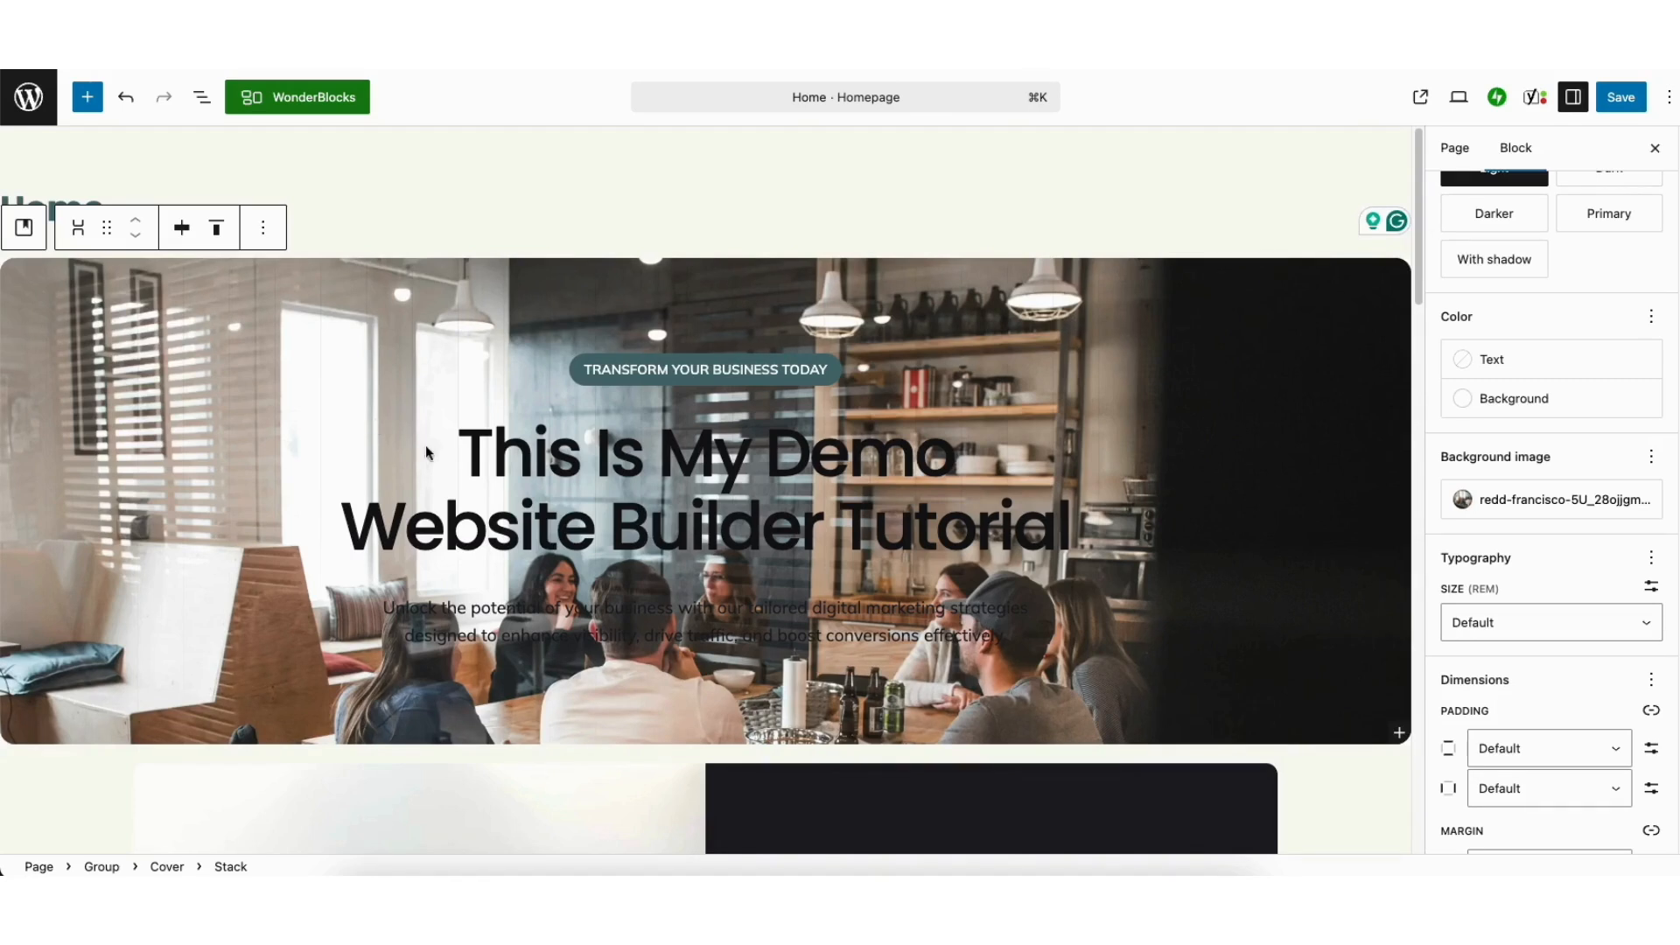
Set the hero background image's focal point to about 45% left and 53% top
click(1520, 500)
click(1201, 229)
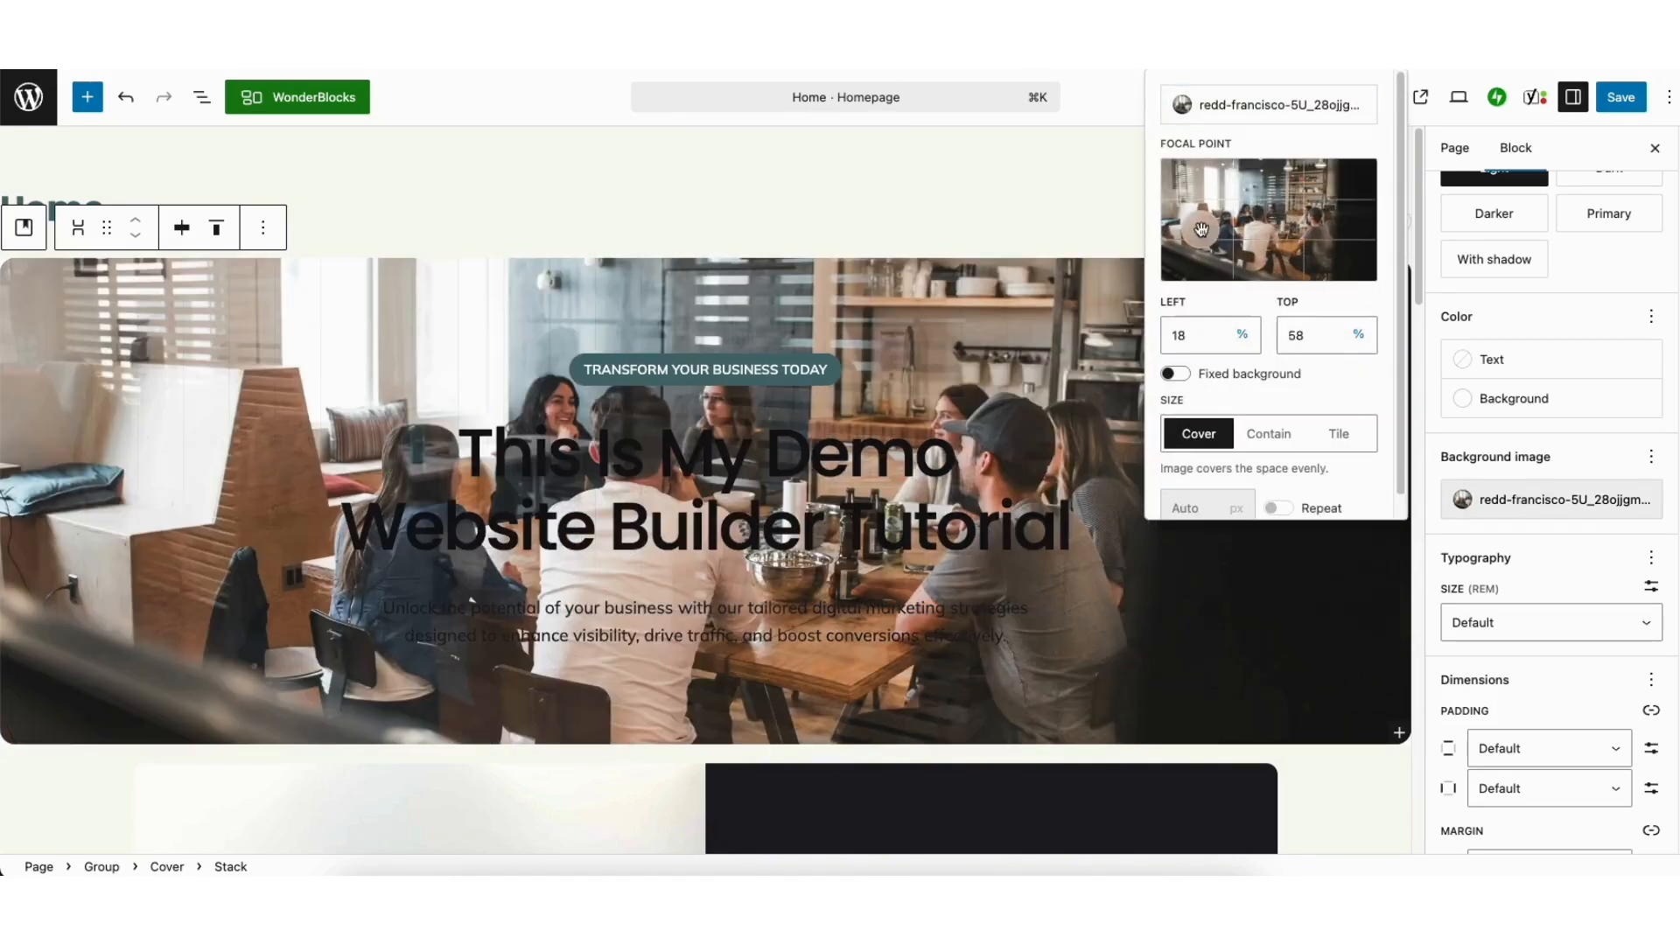
drag(1202, 230, 1239, 200)
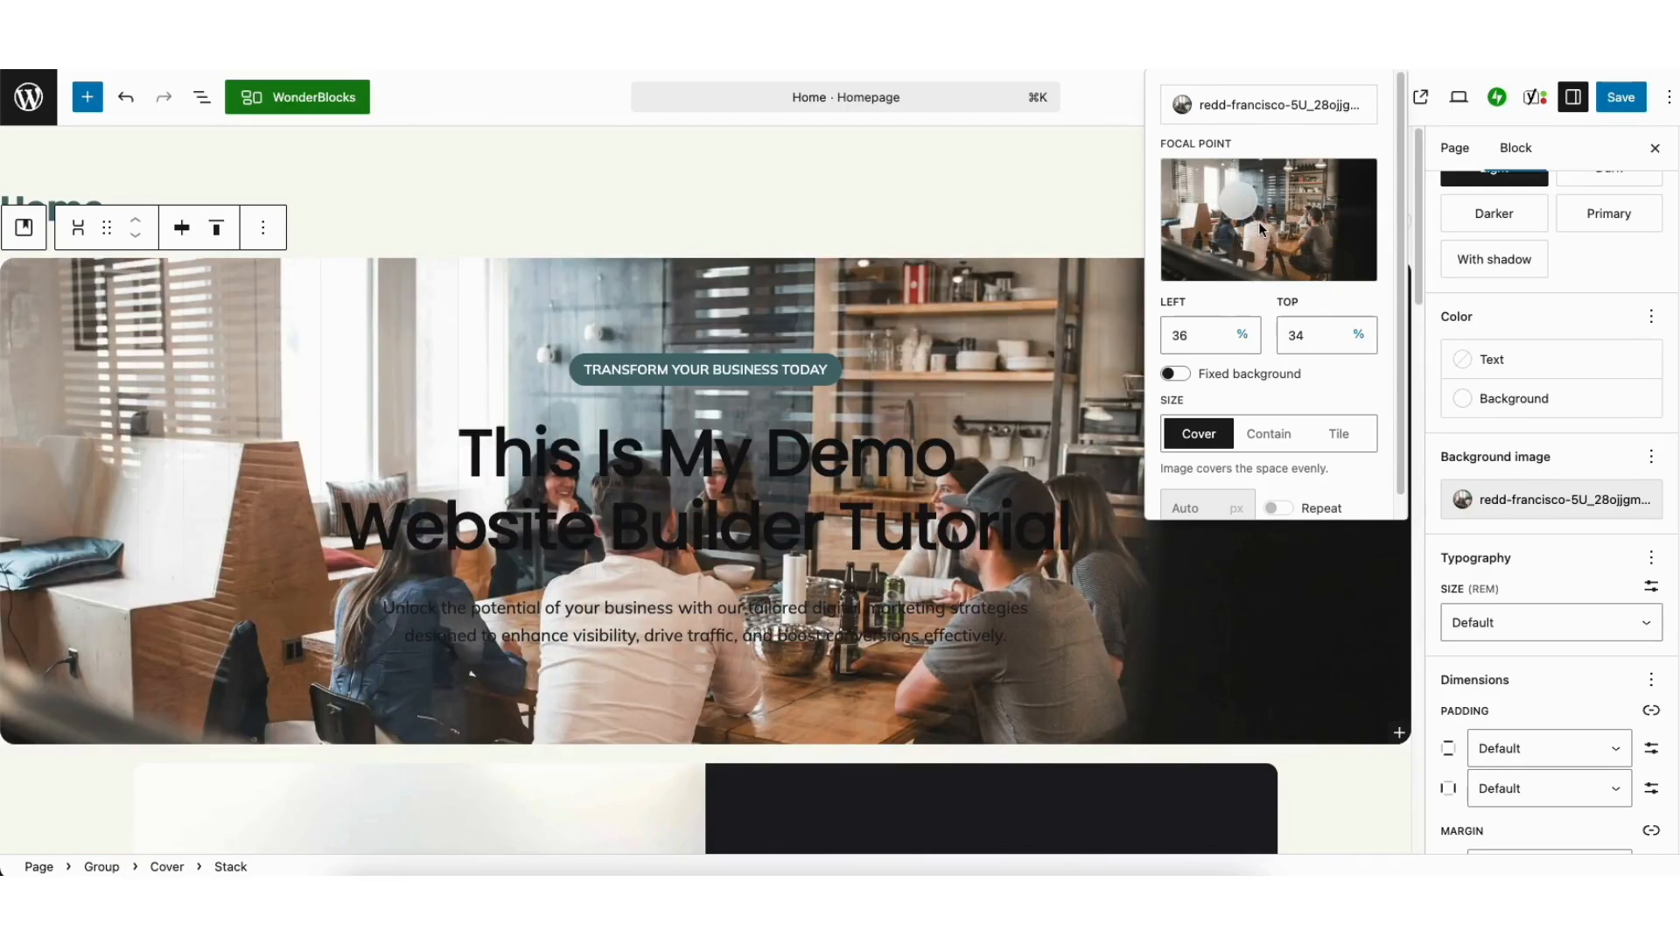
click(1260, 225)
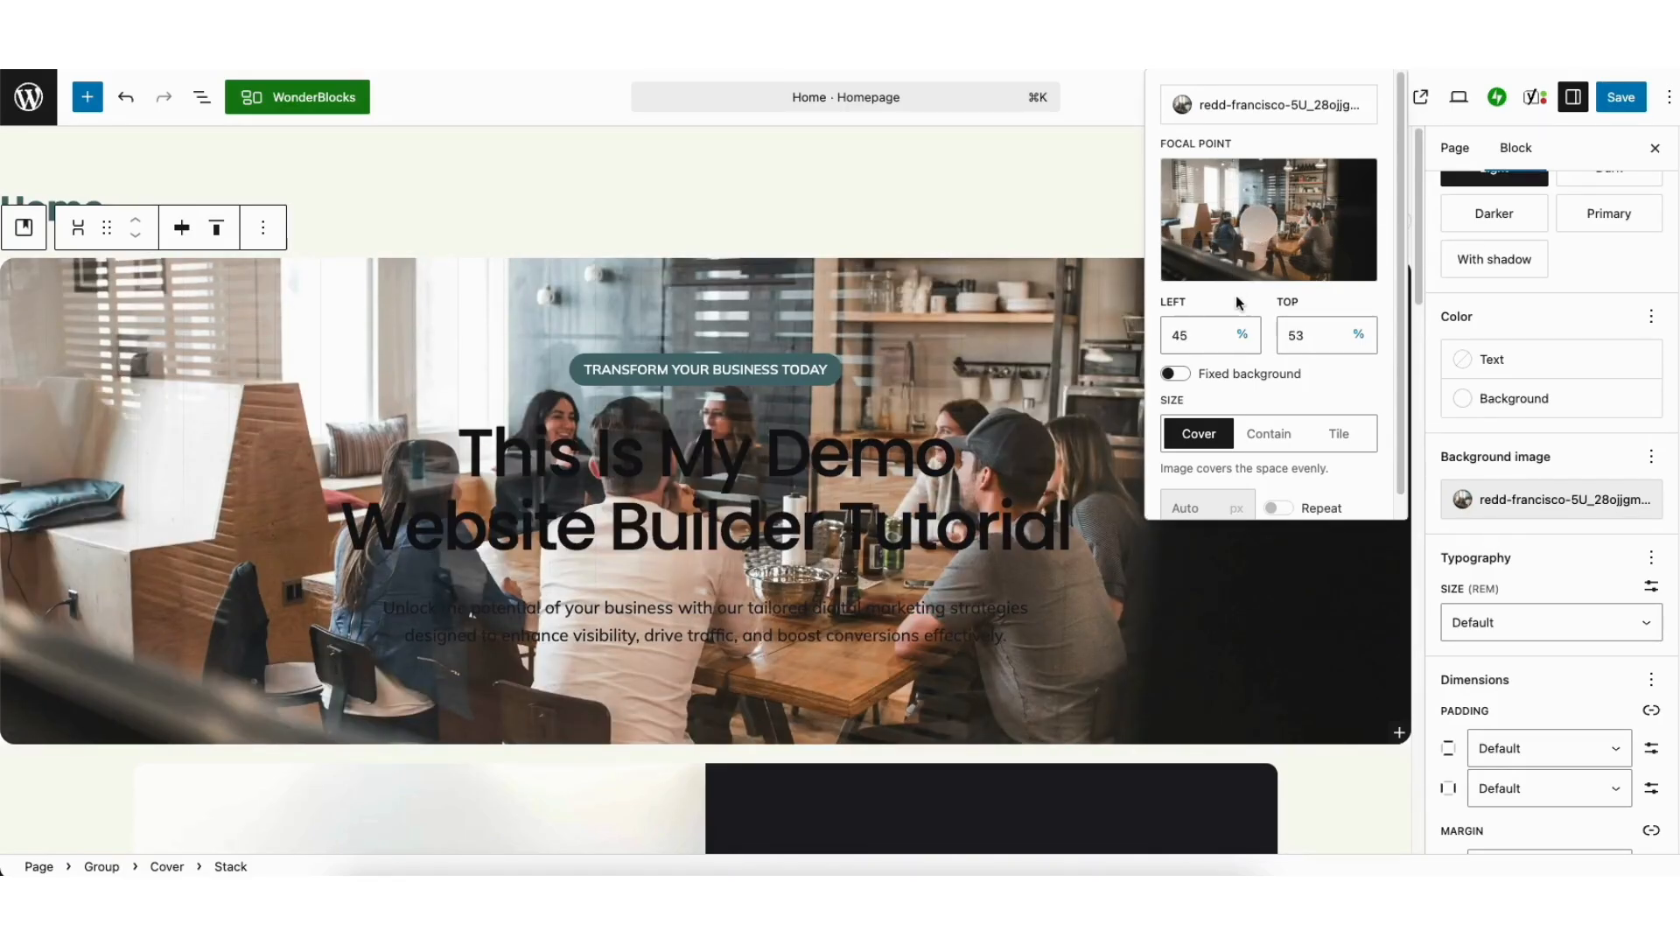
drag(1402, 401, 1403, 420)
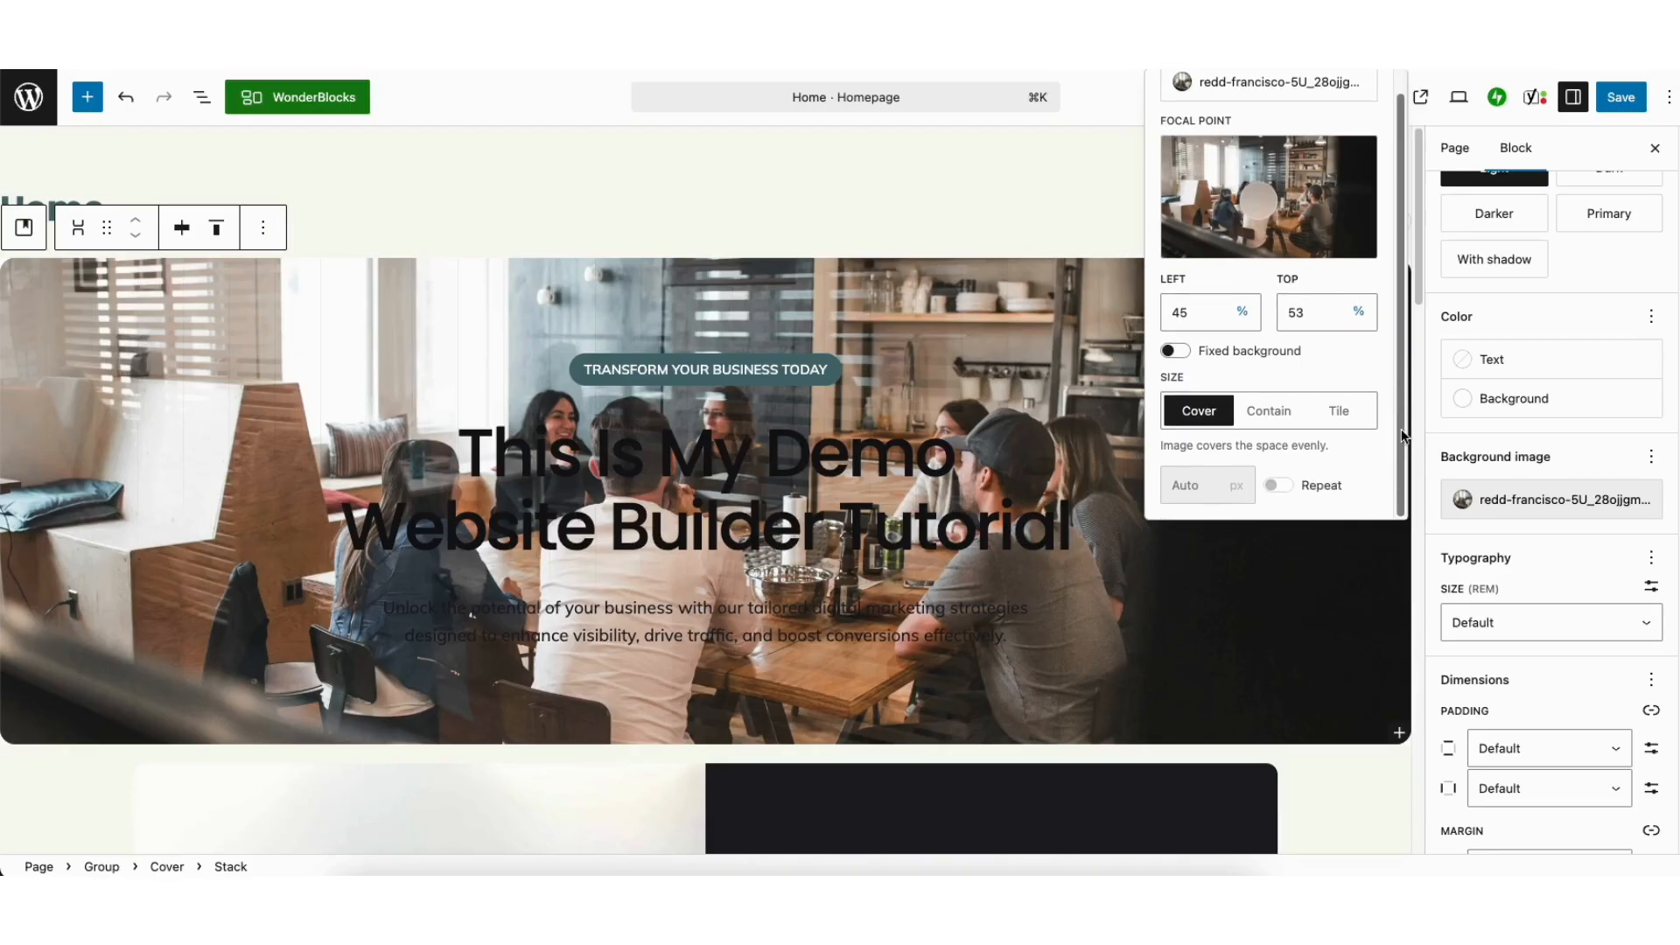
scroll(1425, 443, down, 3)
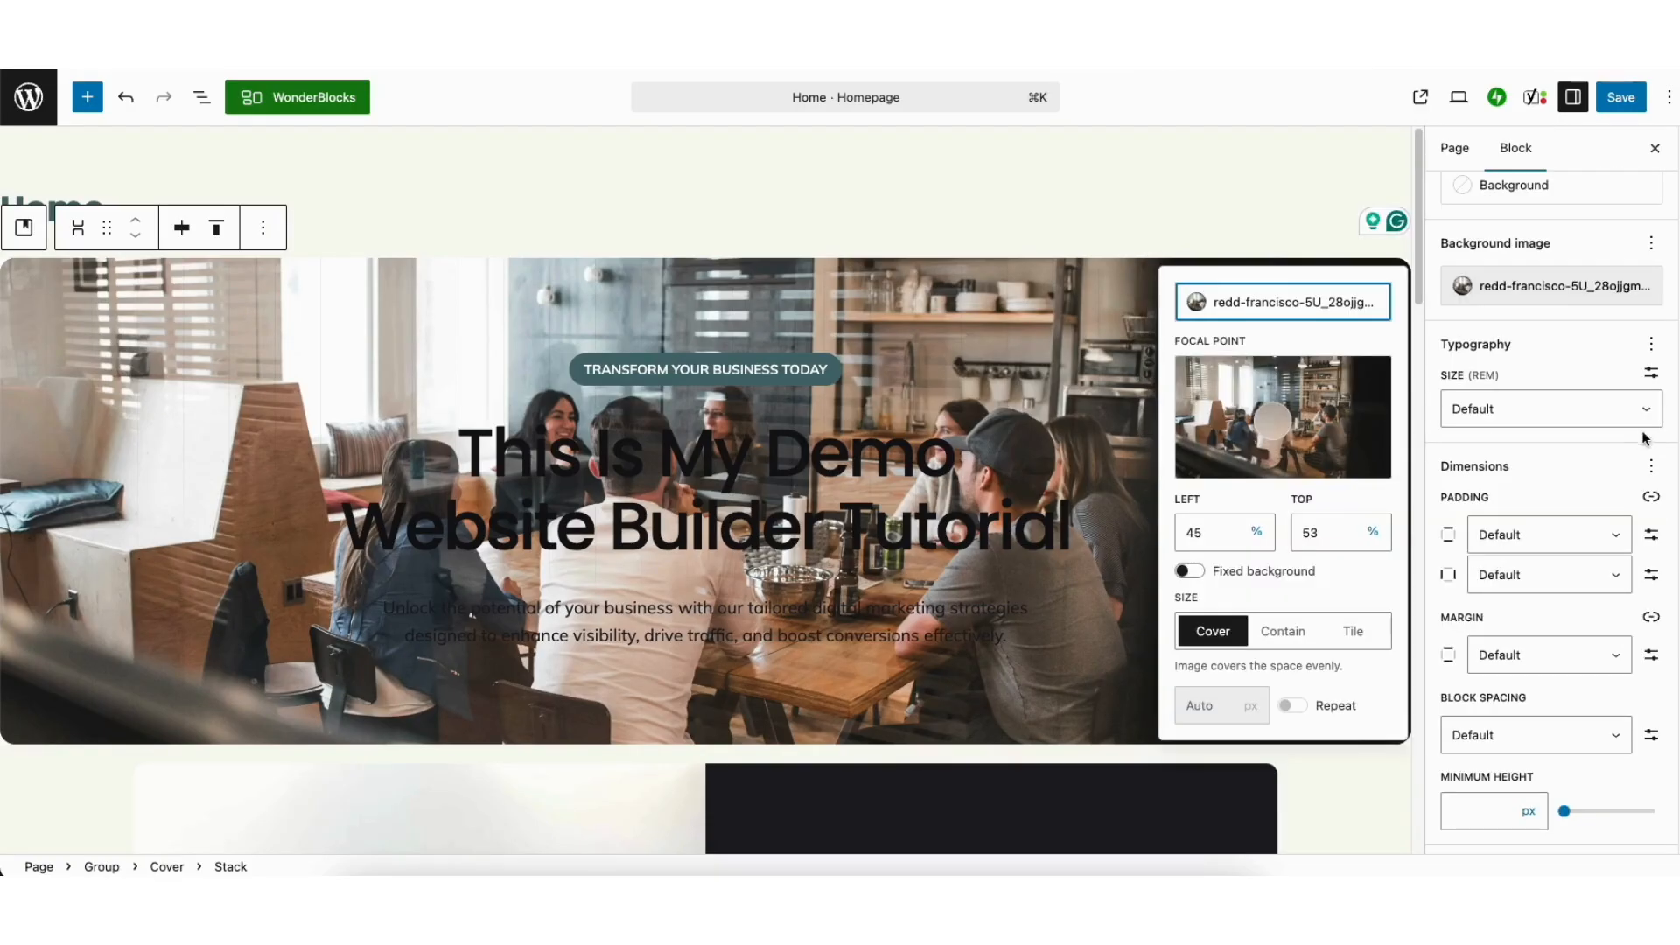
click(1673, 361)
Apply the Dark style to the hero stack
scroll(1673, 359, up, 3)
scroll(1672, 361, up, 3)
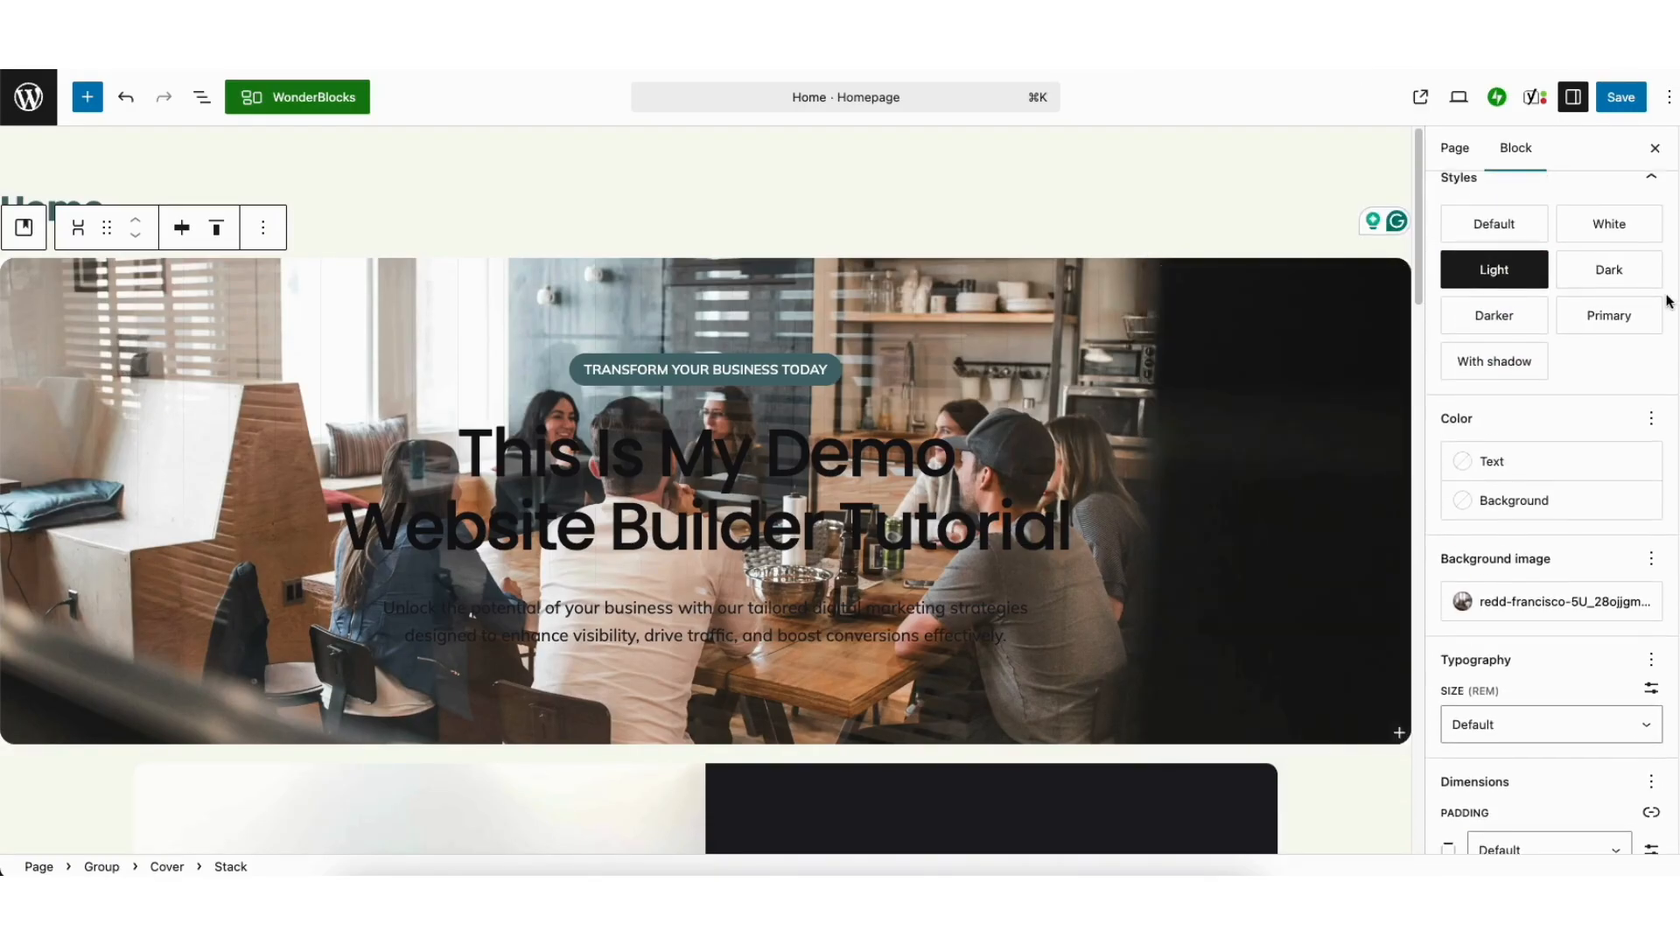
click(1588, 367)
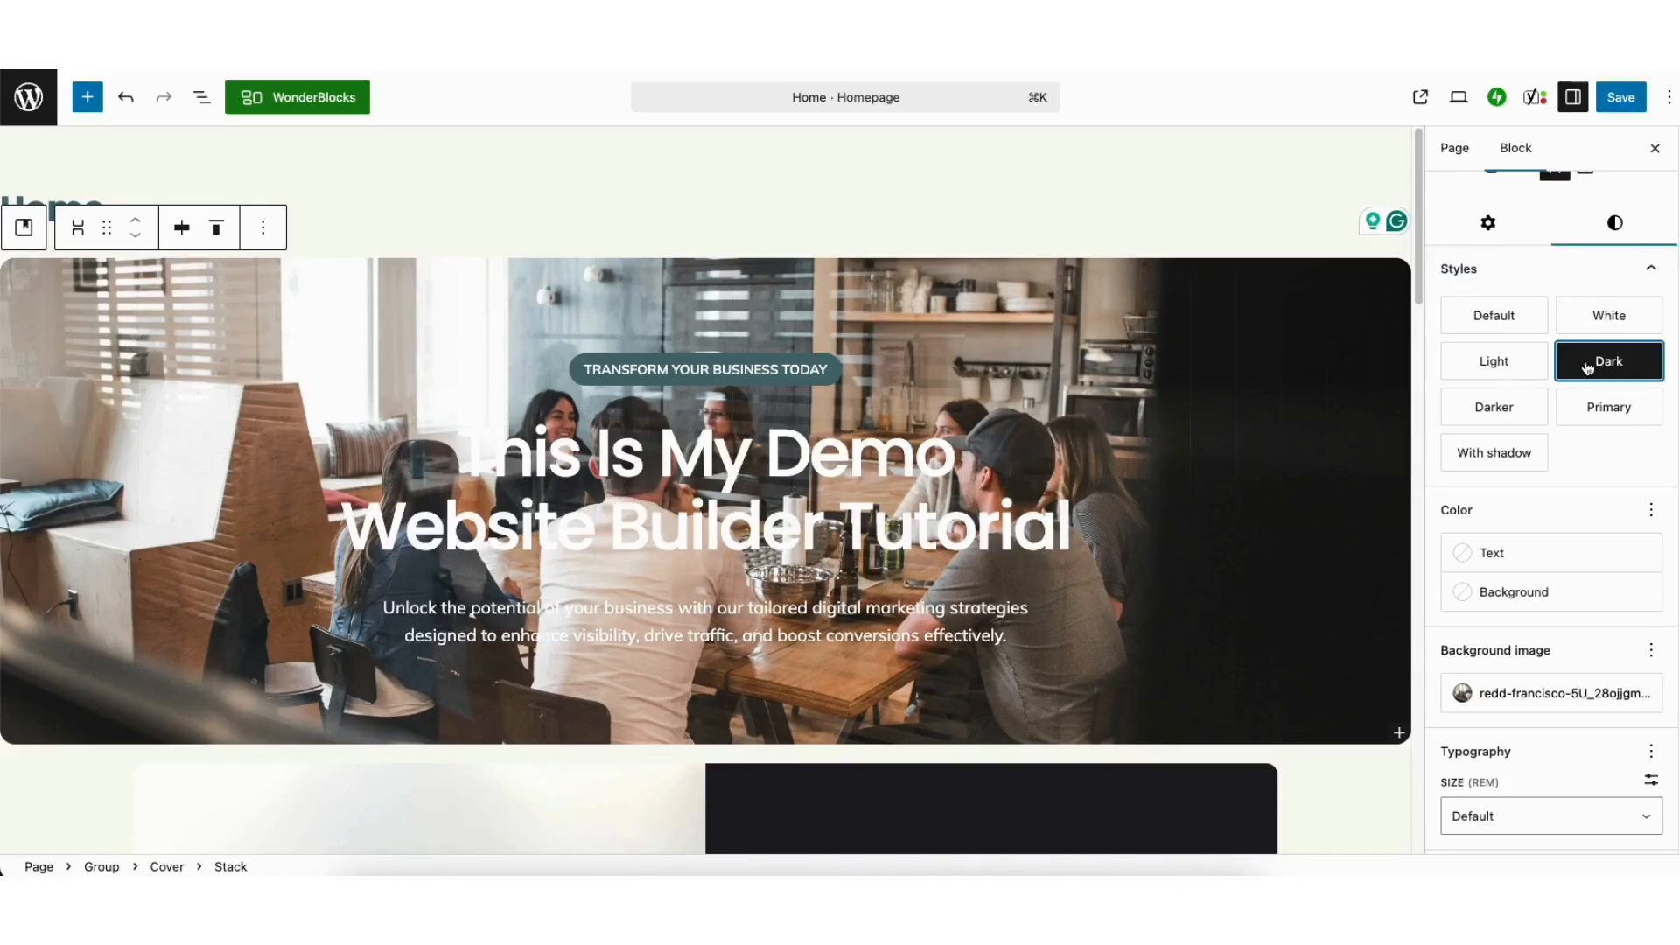
Review the hero stack's text and background colour, typography, dimensions, and border and shadow settings without changing them
scroll(1645, 361, down, 3)
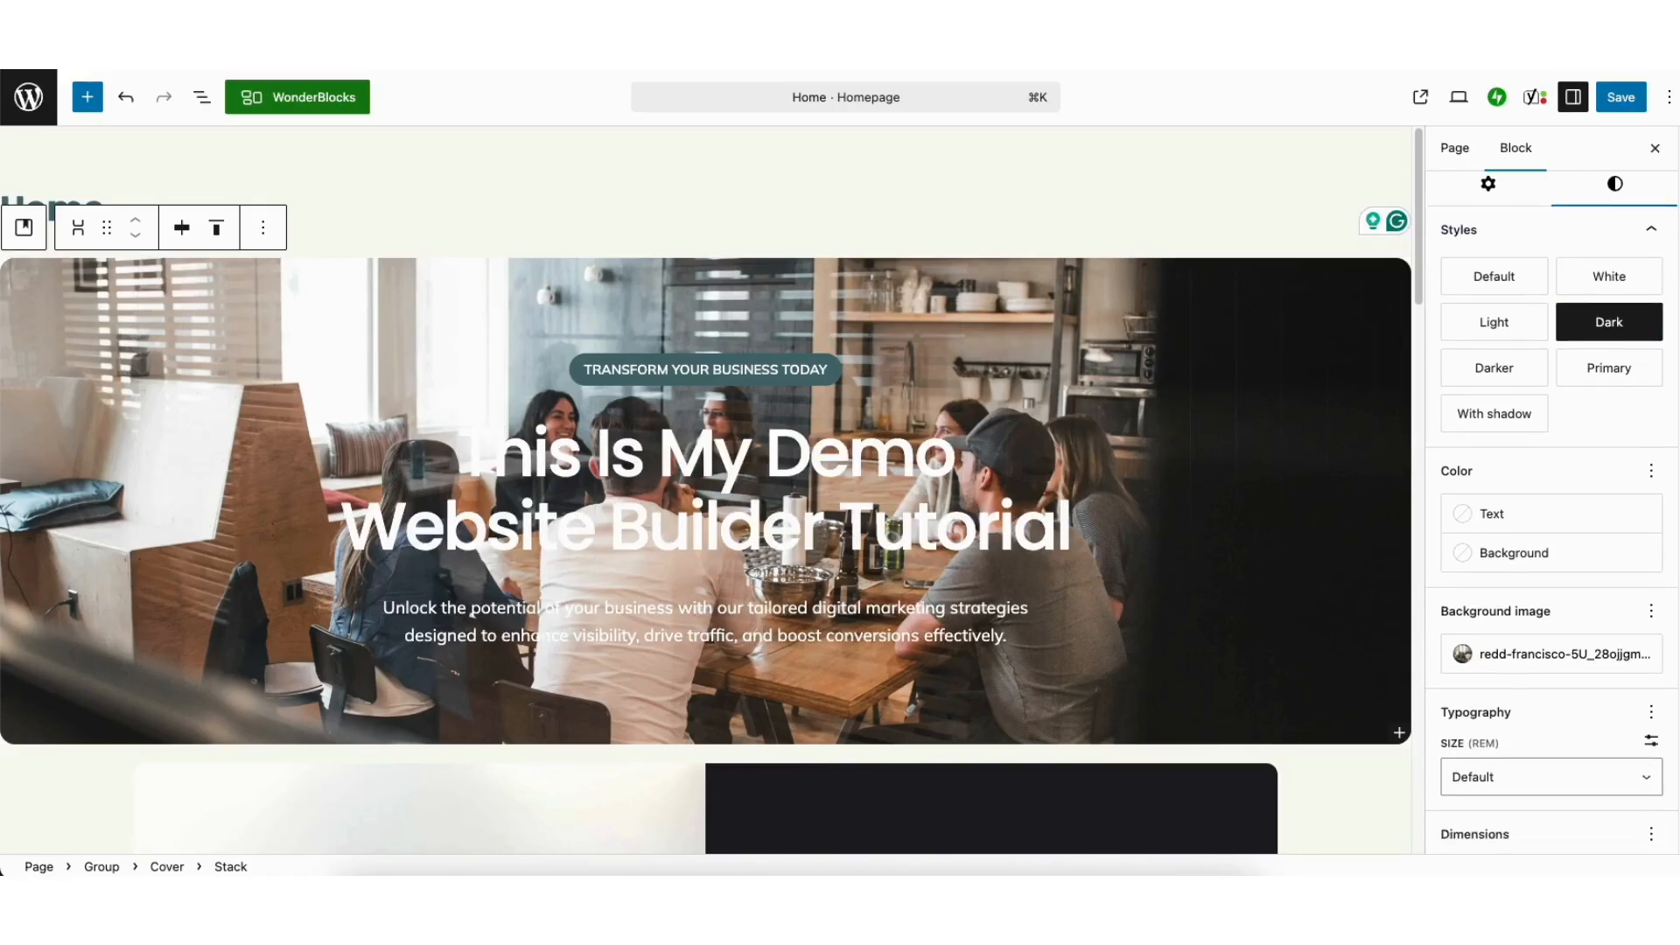
scroll(1549, 368, down, 2)
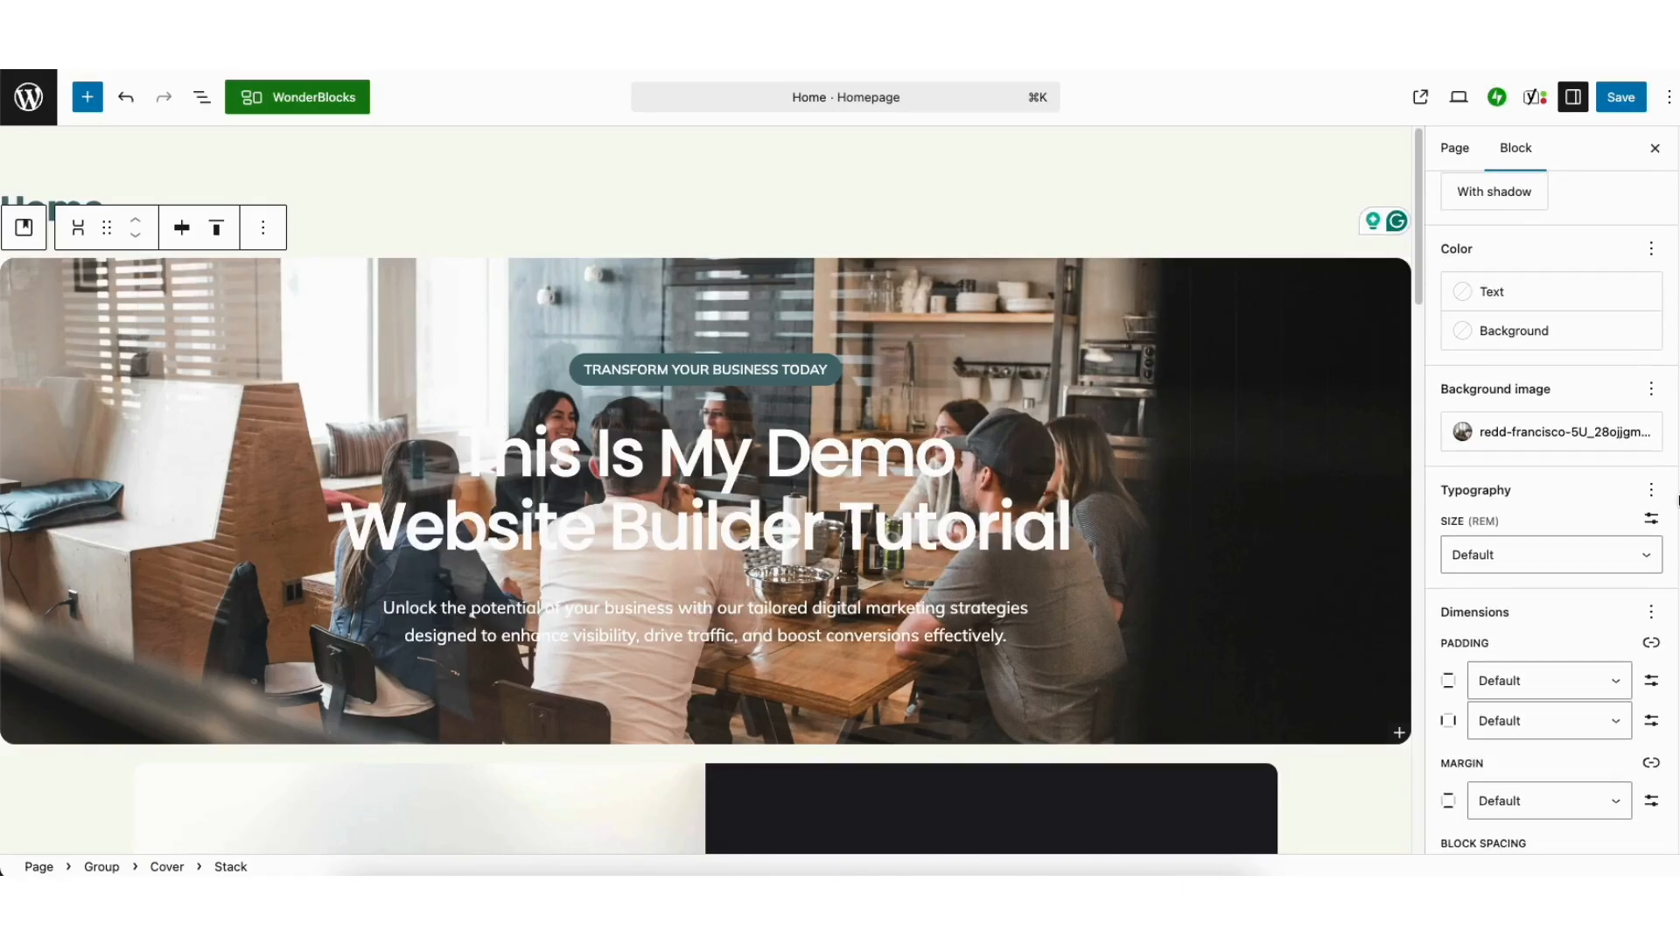
click(1501, 294)
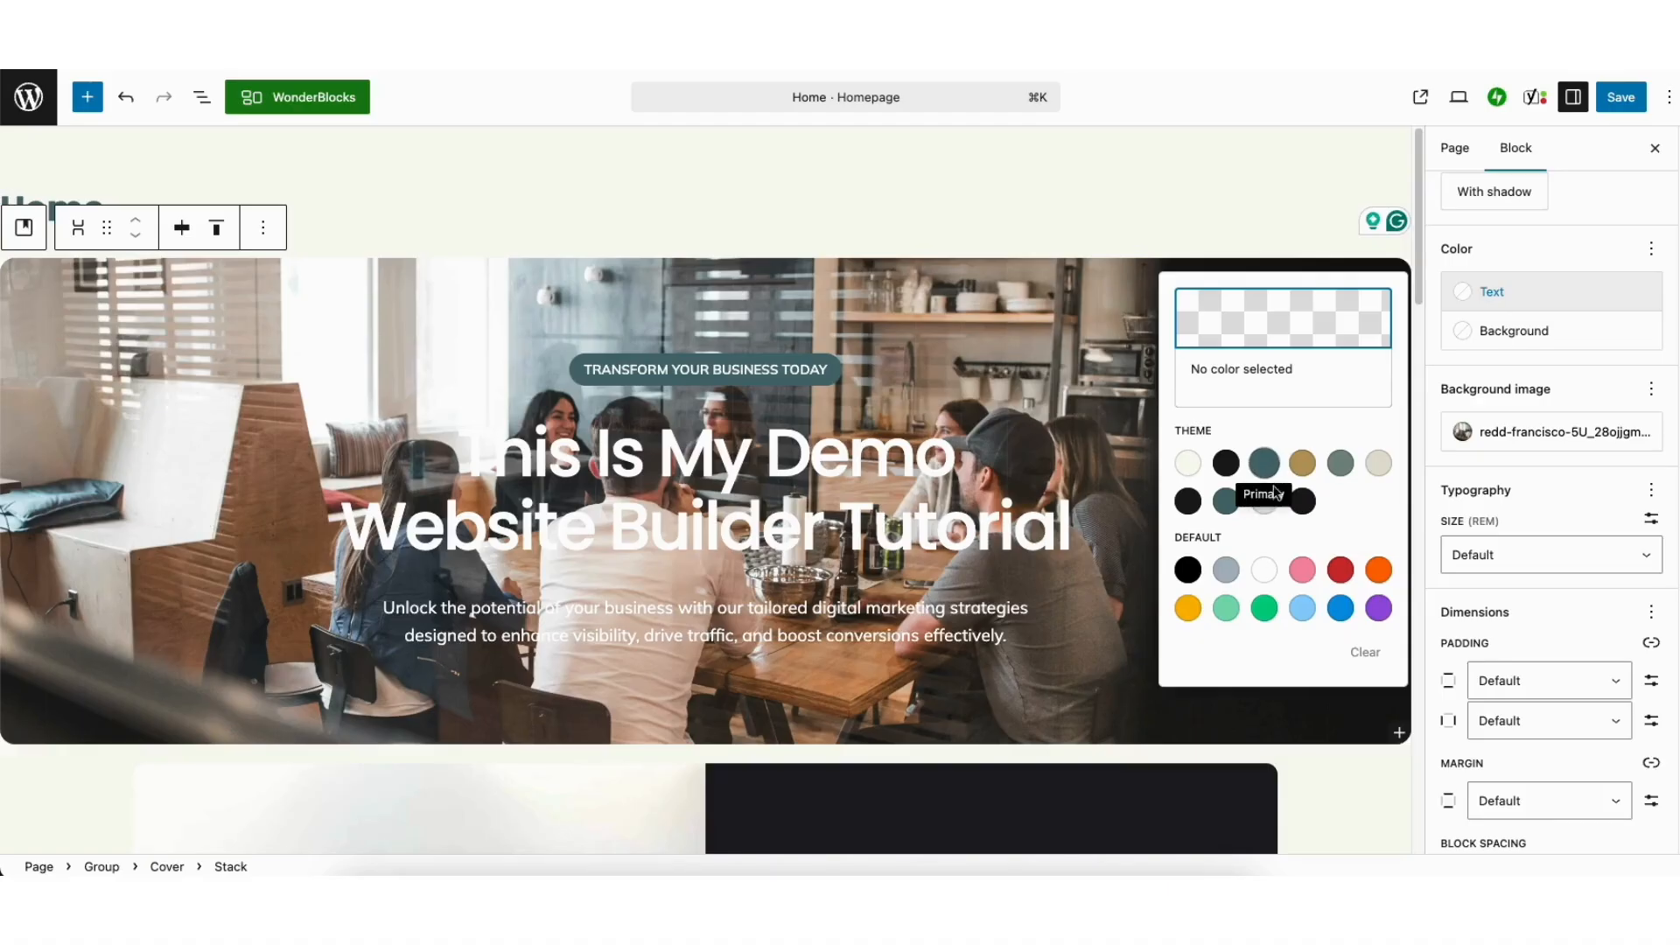
click(1505, 339)
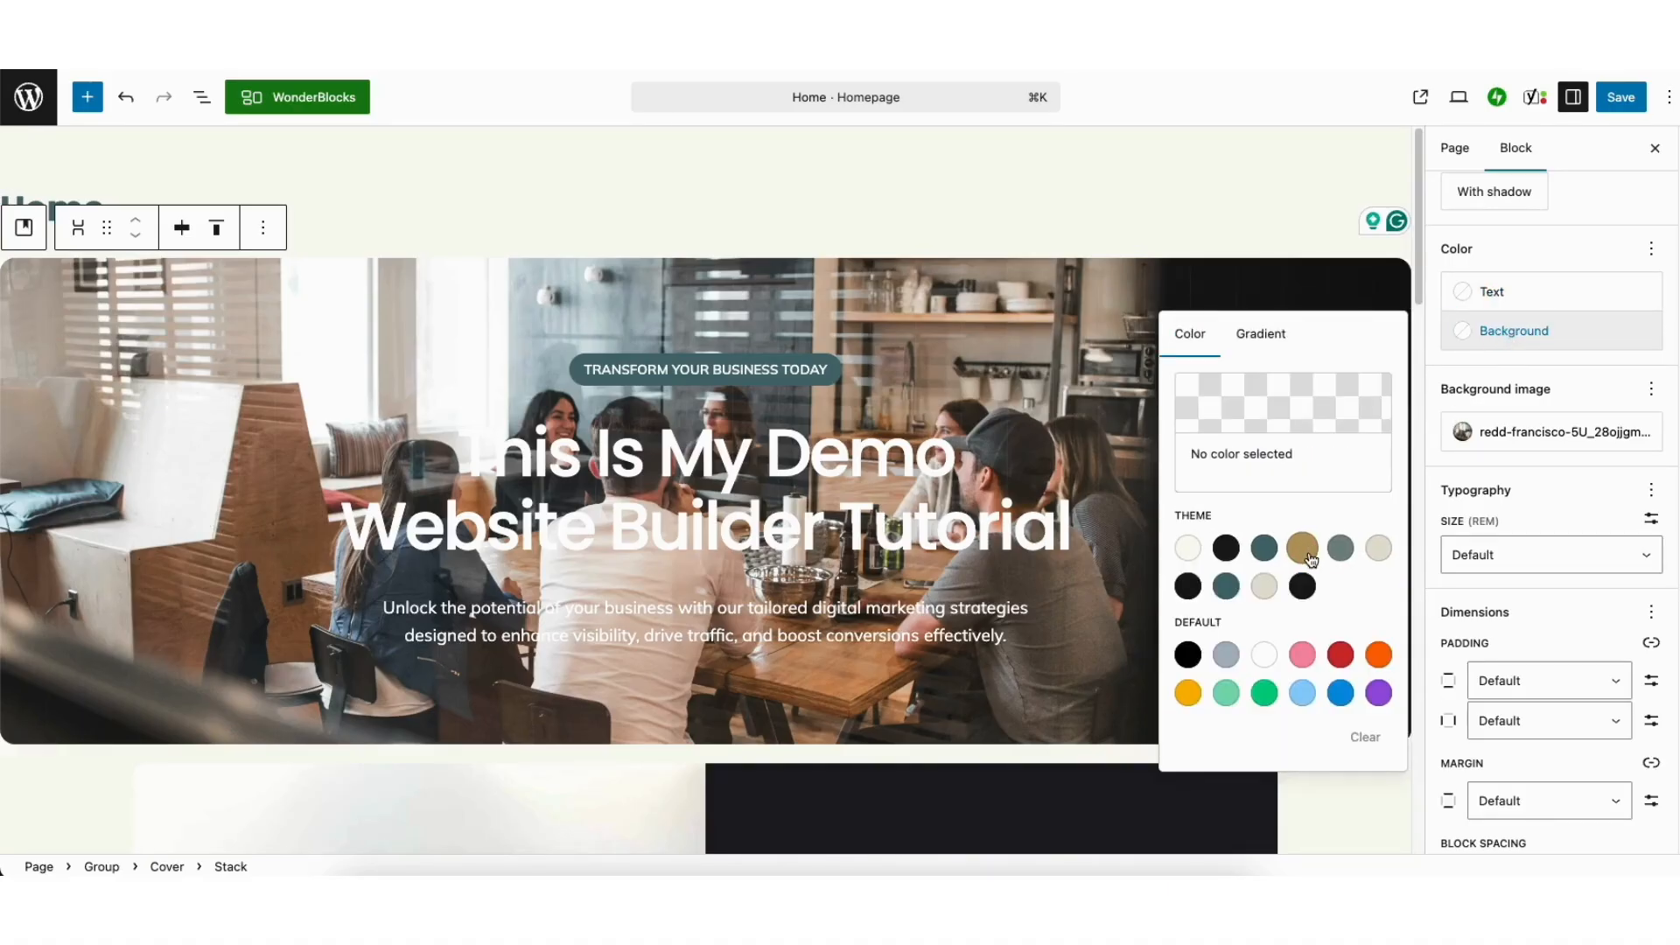
click(1490, 331)
scroll(1506, 350, down, 5)
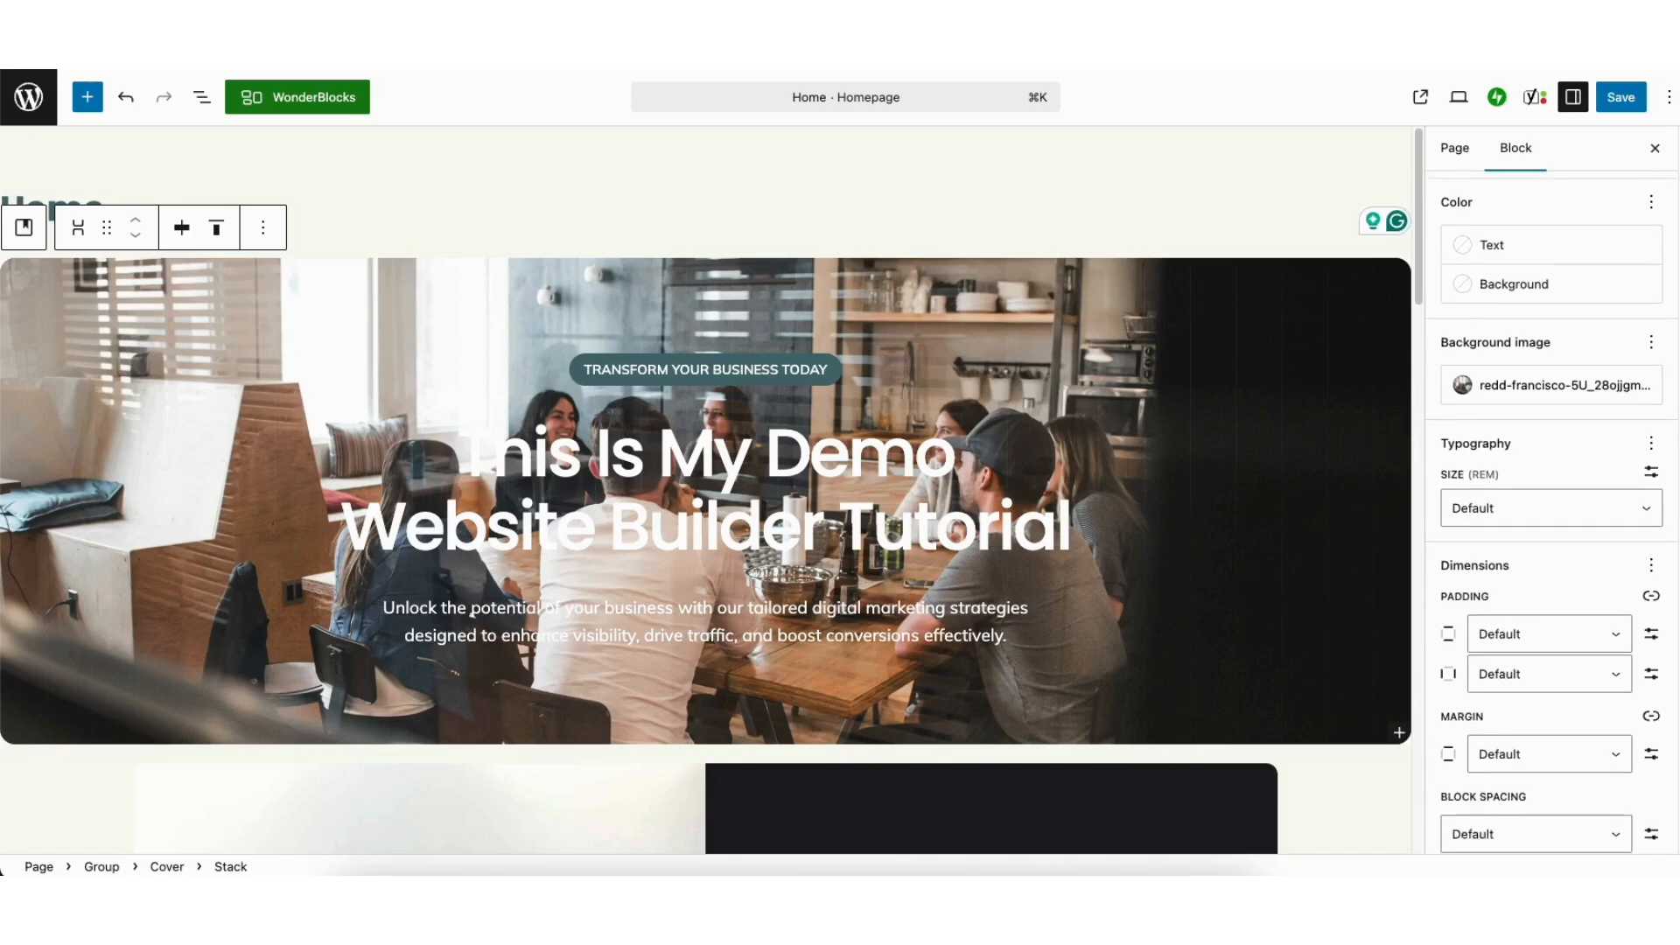
click(1504, 348)
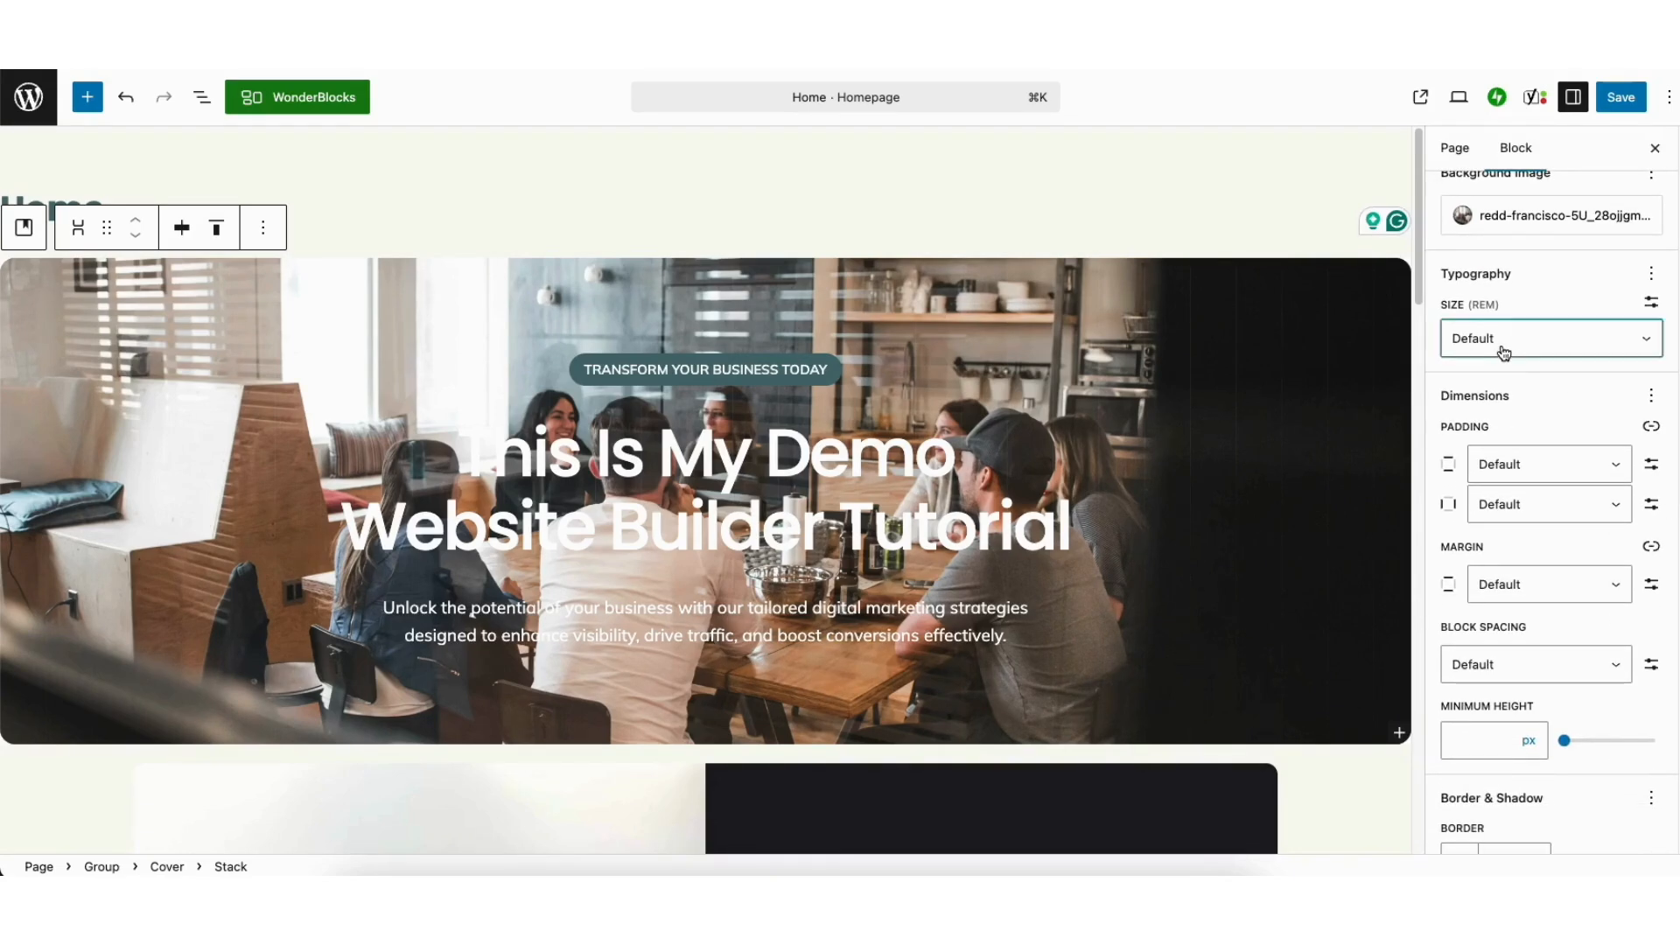
click(1505, 346)
scroll(1540, 560, down, 3)
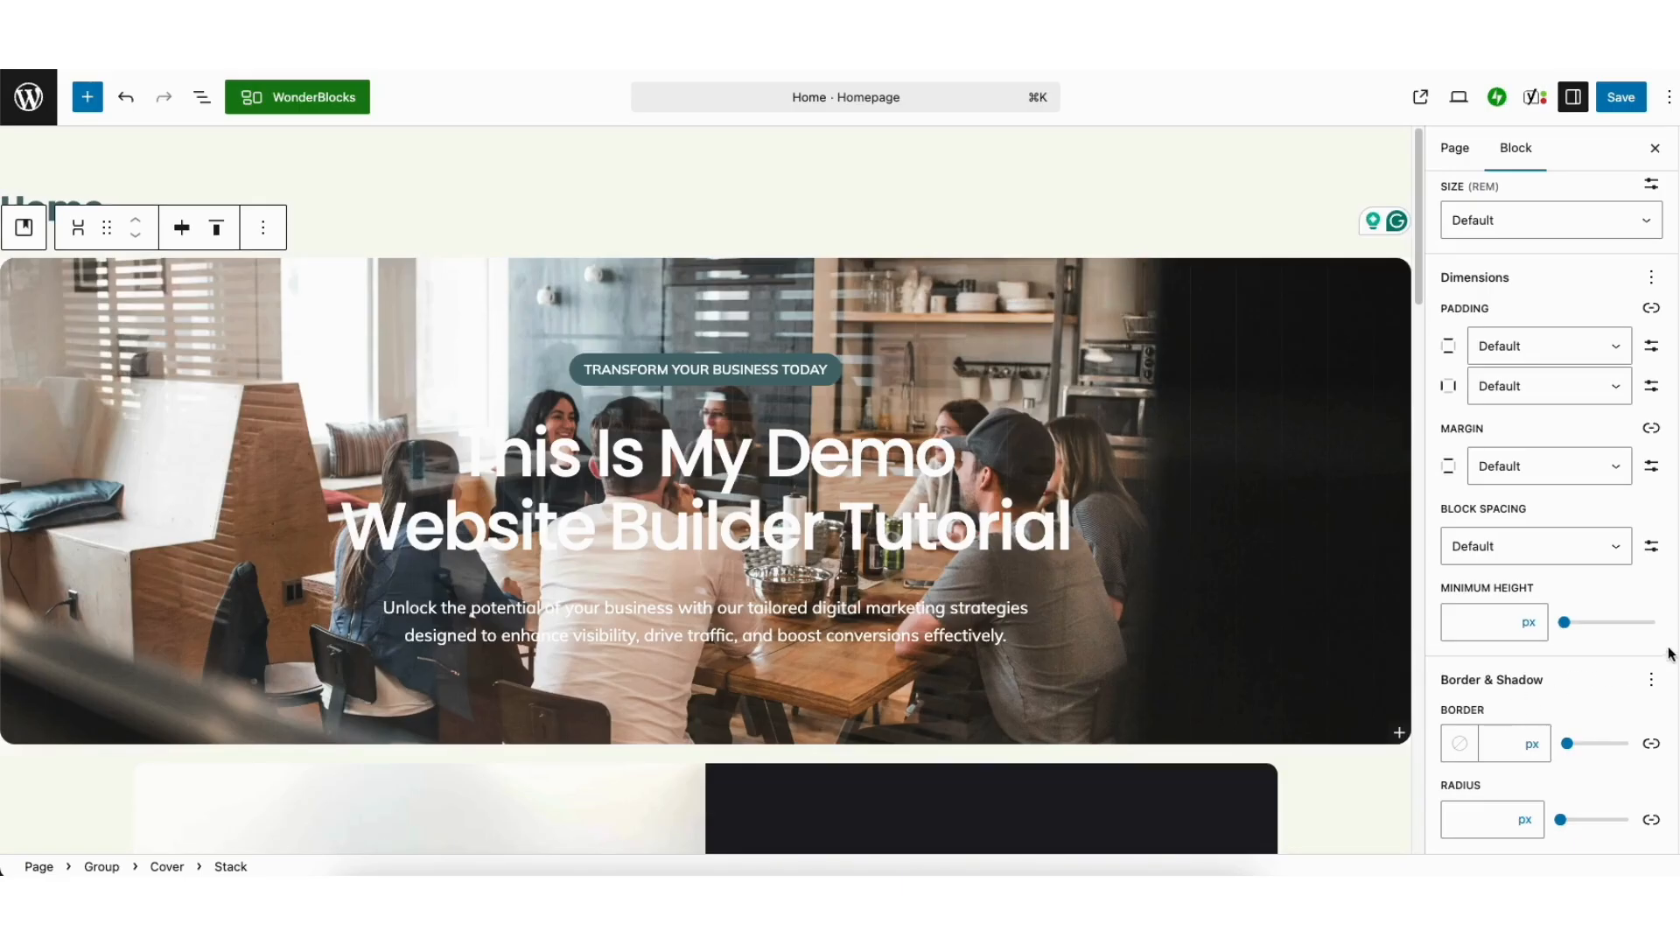
Search for "service" as a link destination for the Claim Your Free Audit button in the consultation section
drag(1421, 272, 1342, 688)
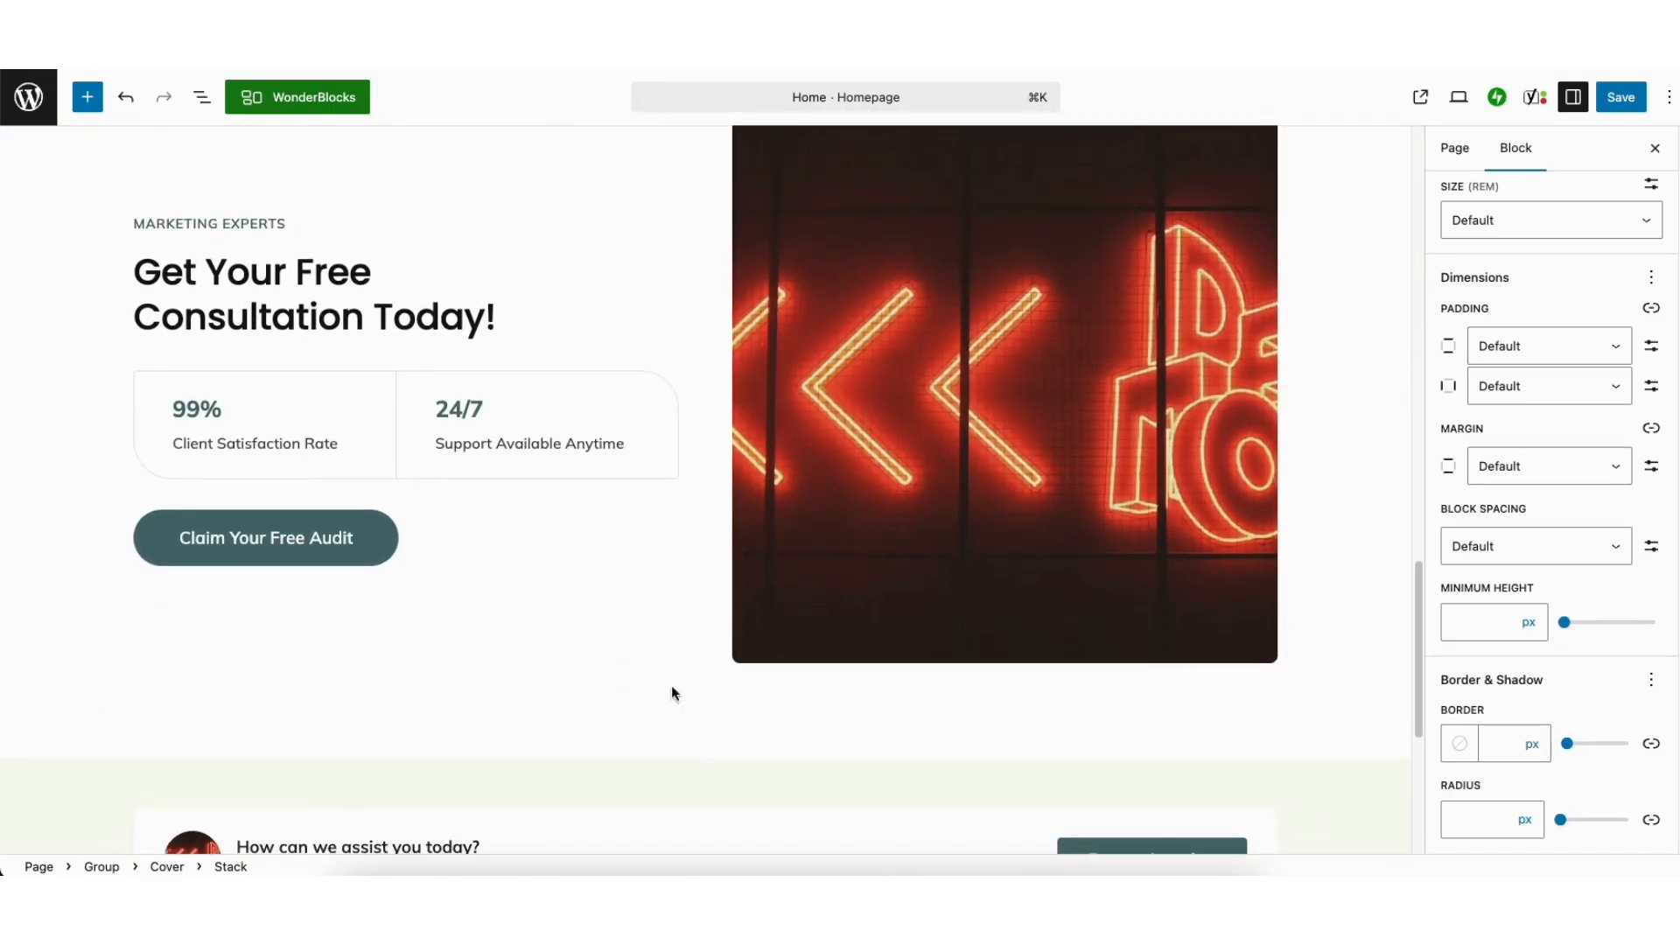
click(225, 539)
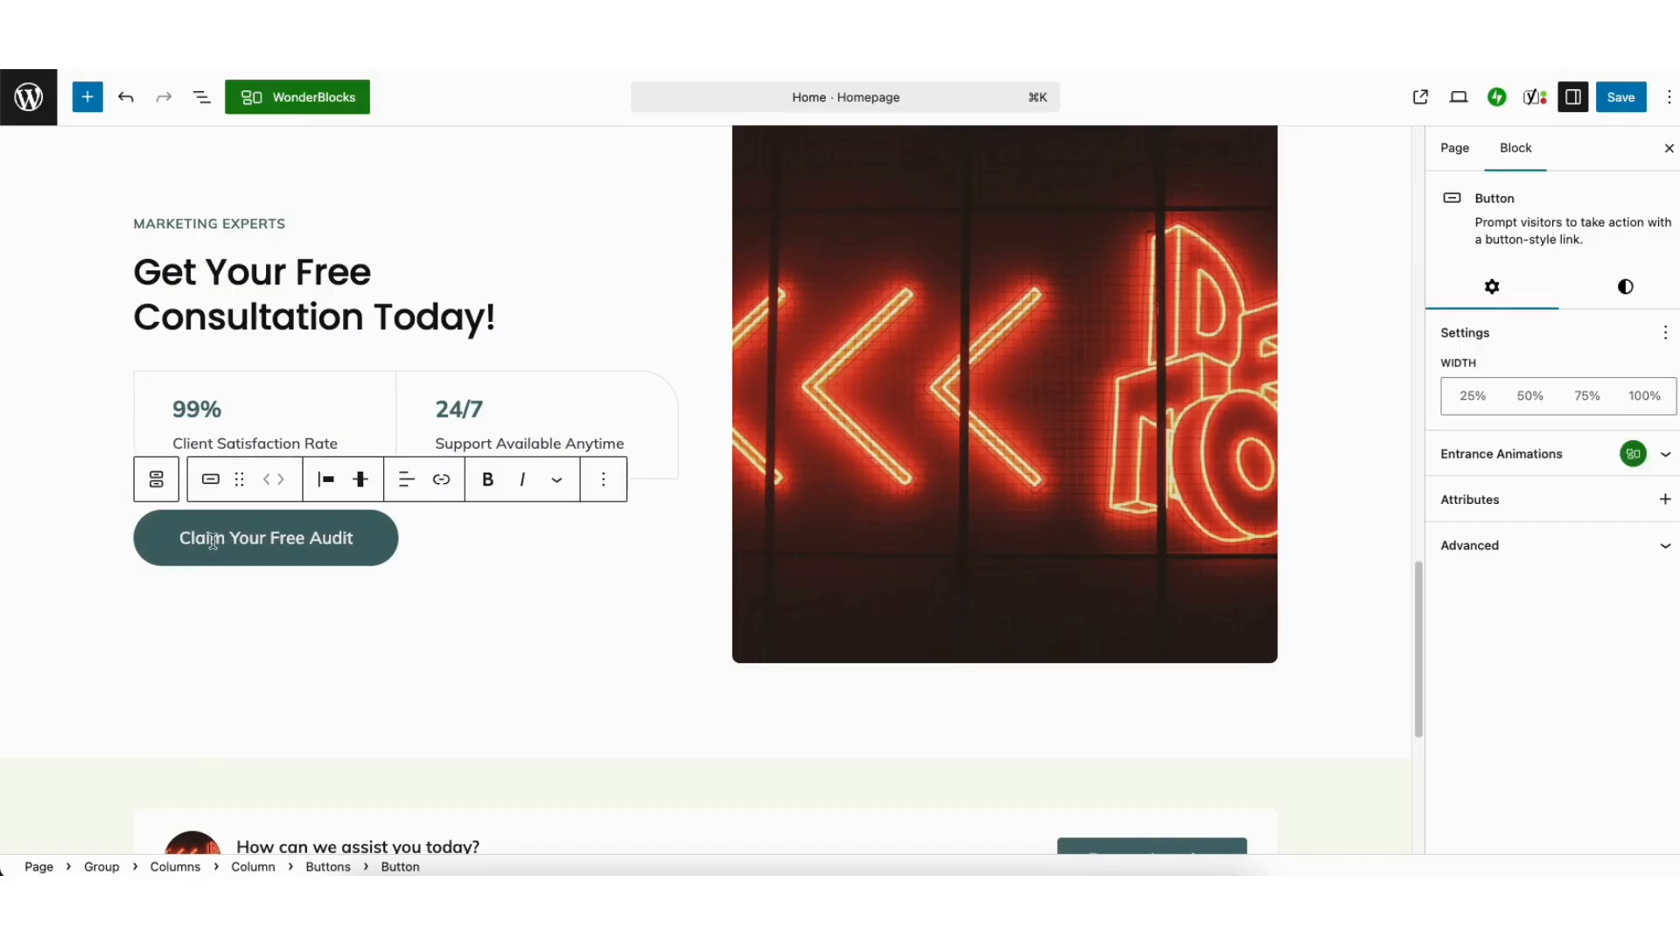
drag(183, 535, 355, 537)
click(335, 537)
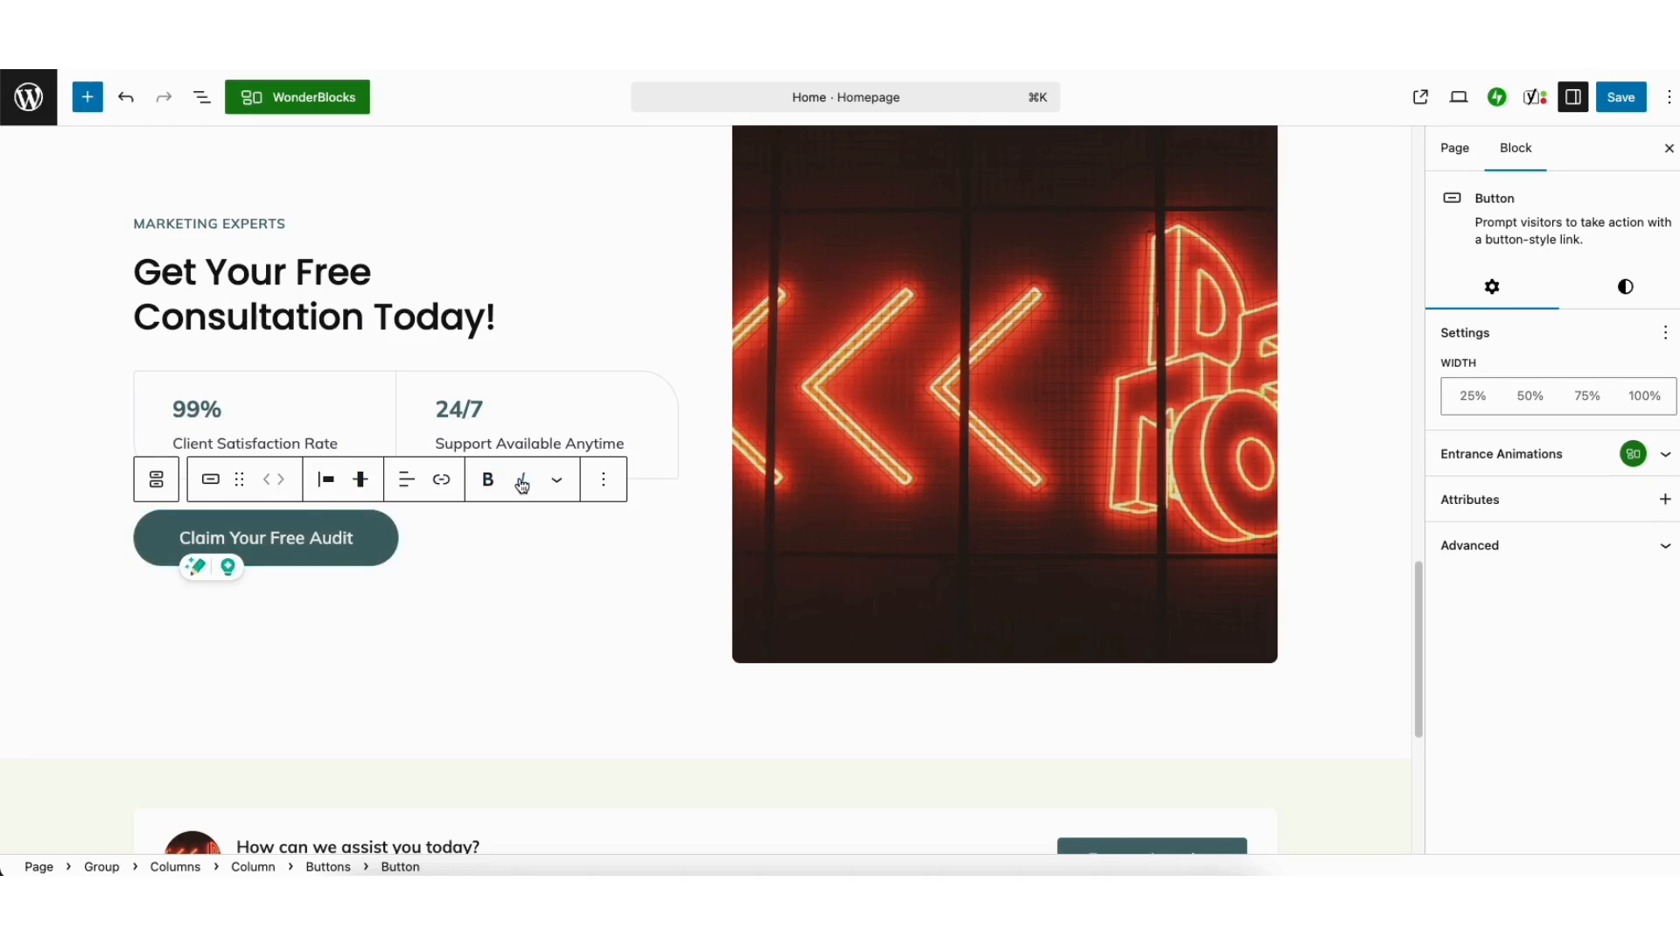
click(441, 478)
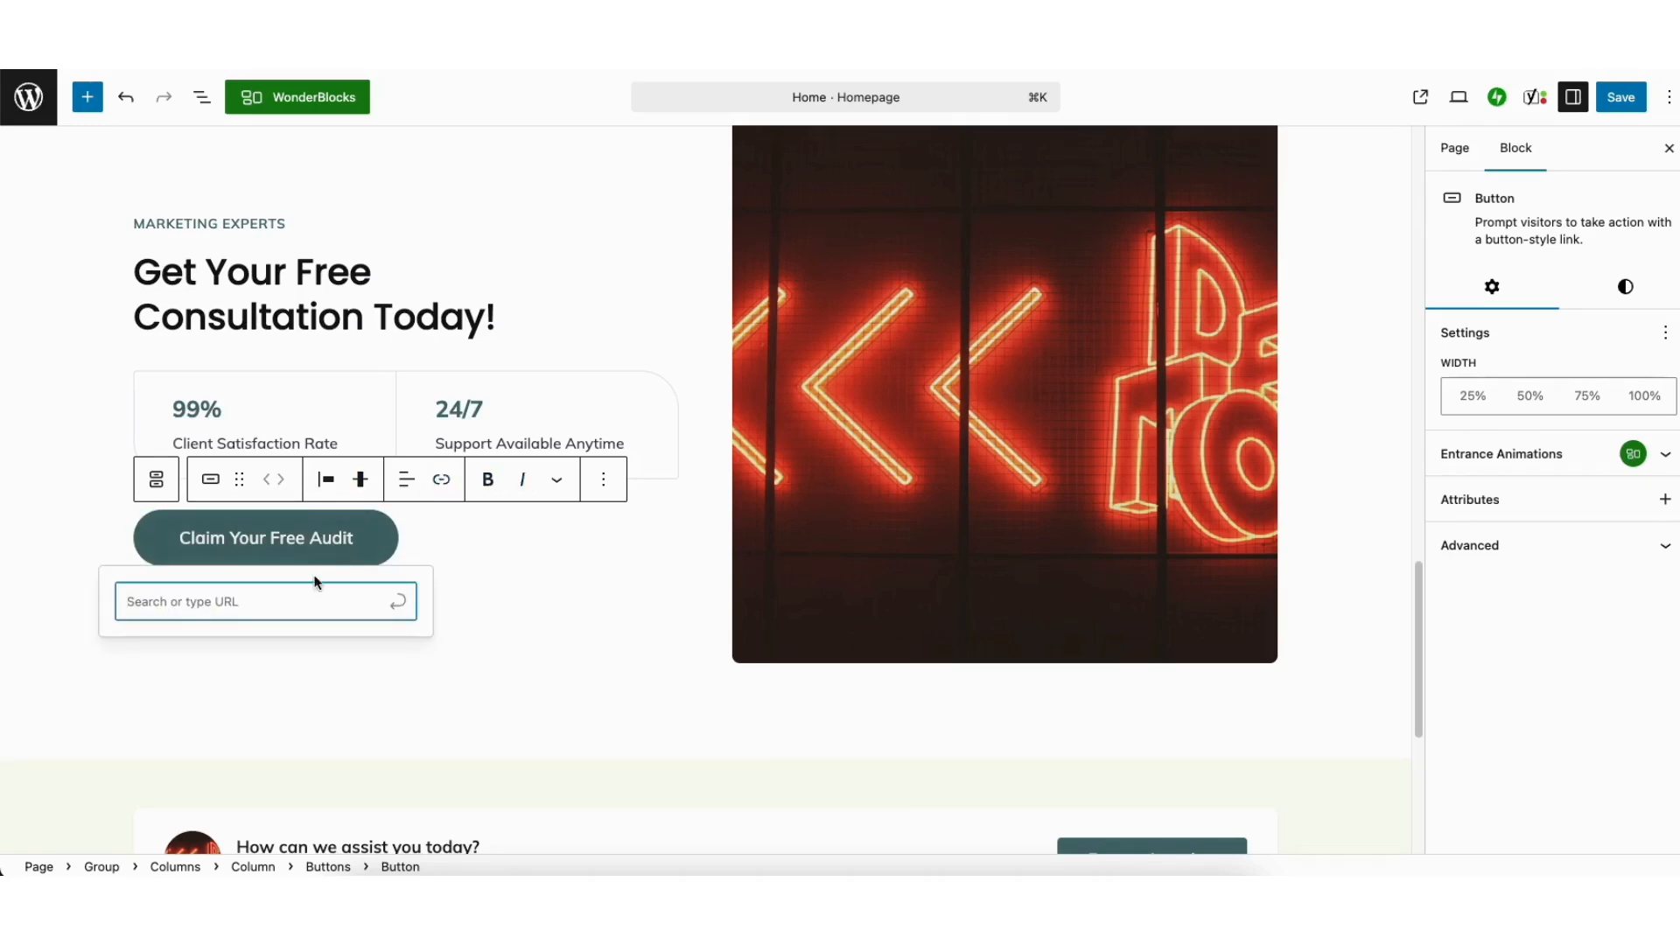
text(service)
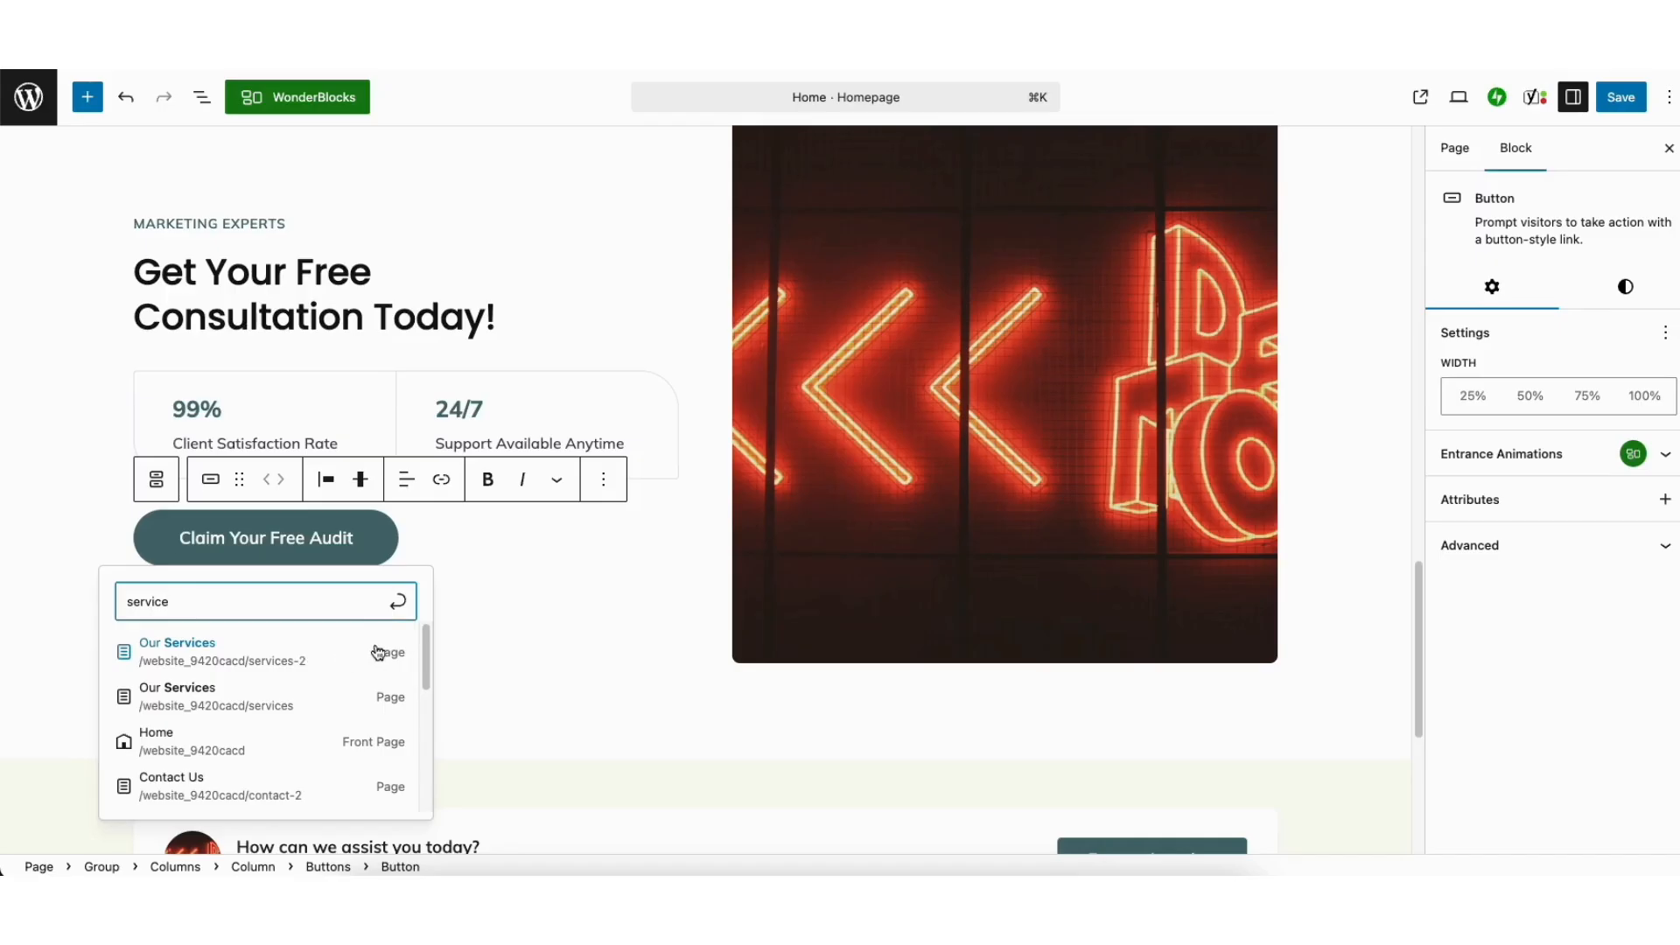
Try narrower widths on the Claim Your Free Audit button, and set its width to 75%
click(1469, 400)
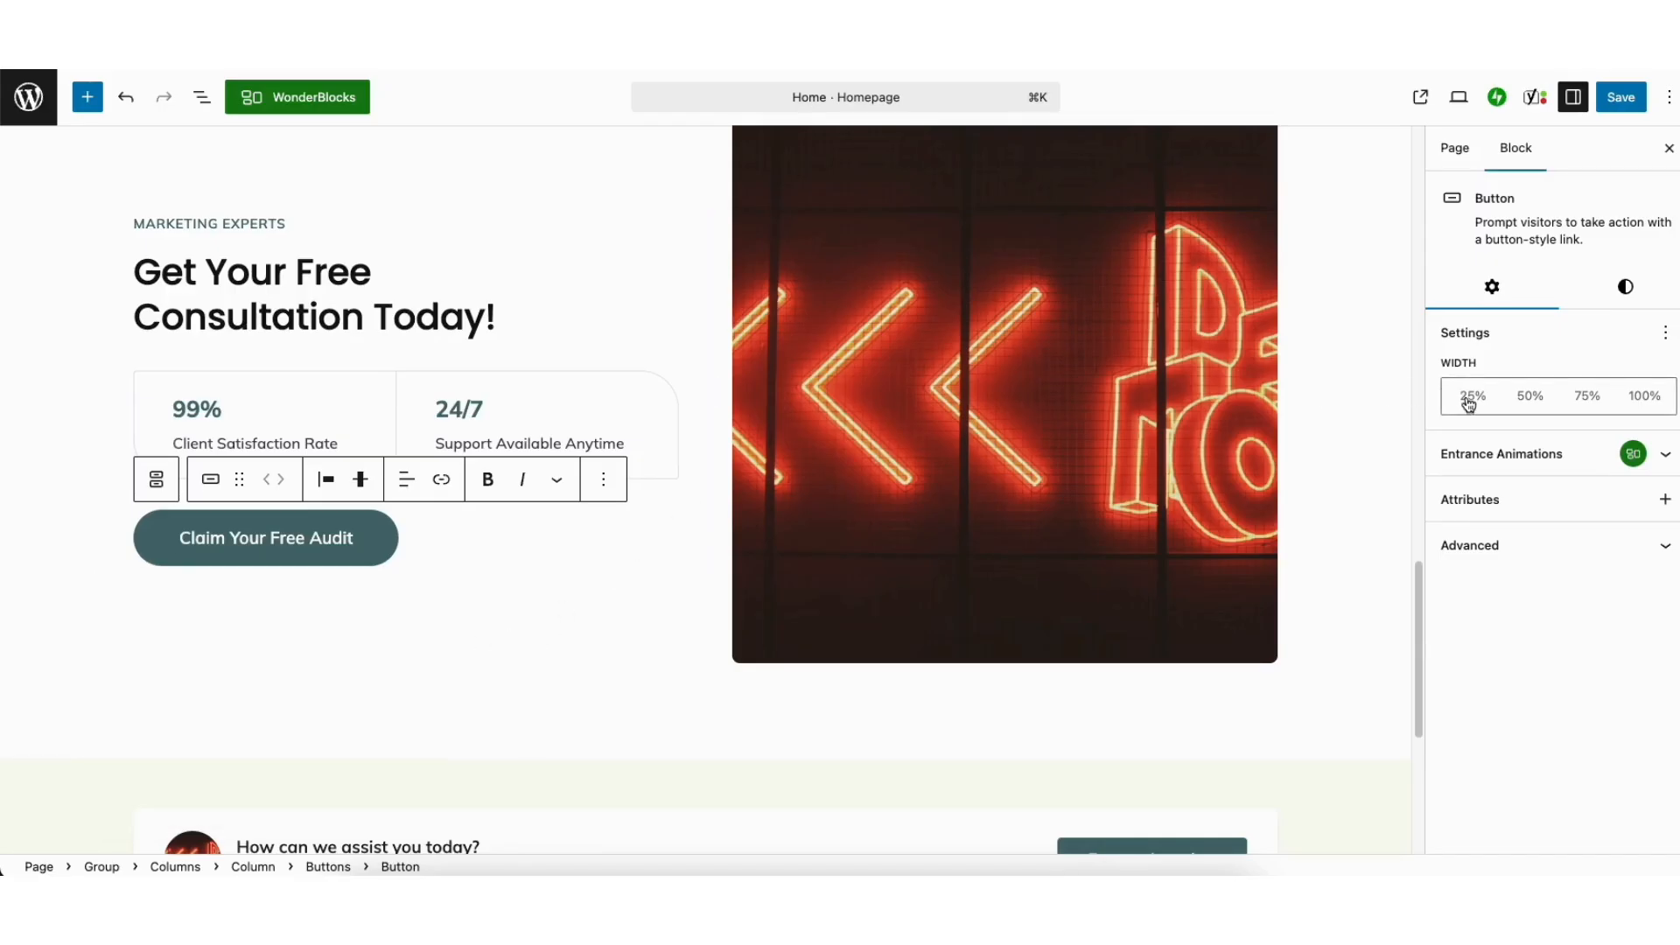
click(1471, 398)
click(1528, 397)
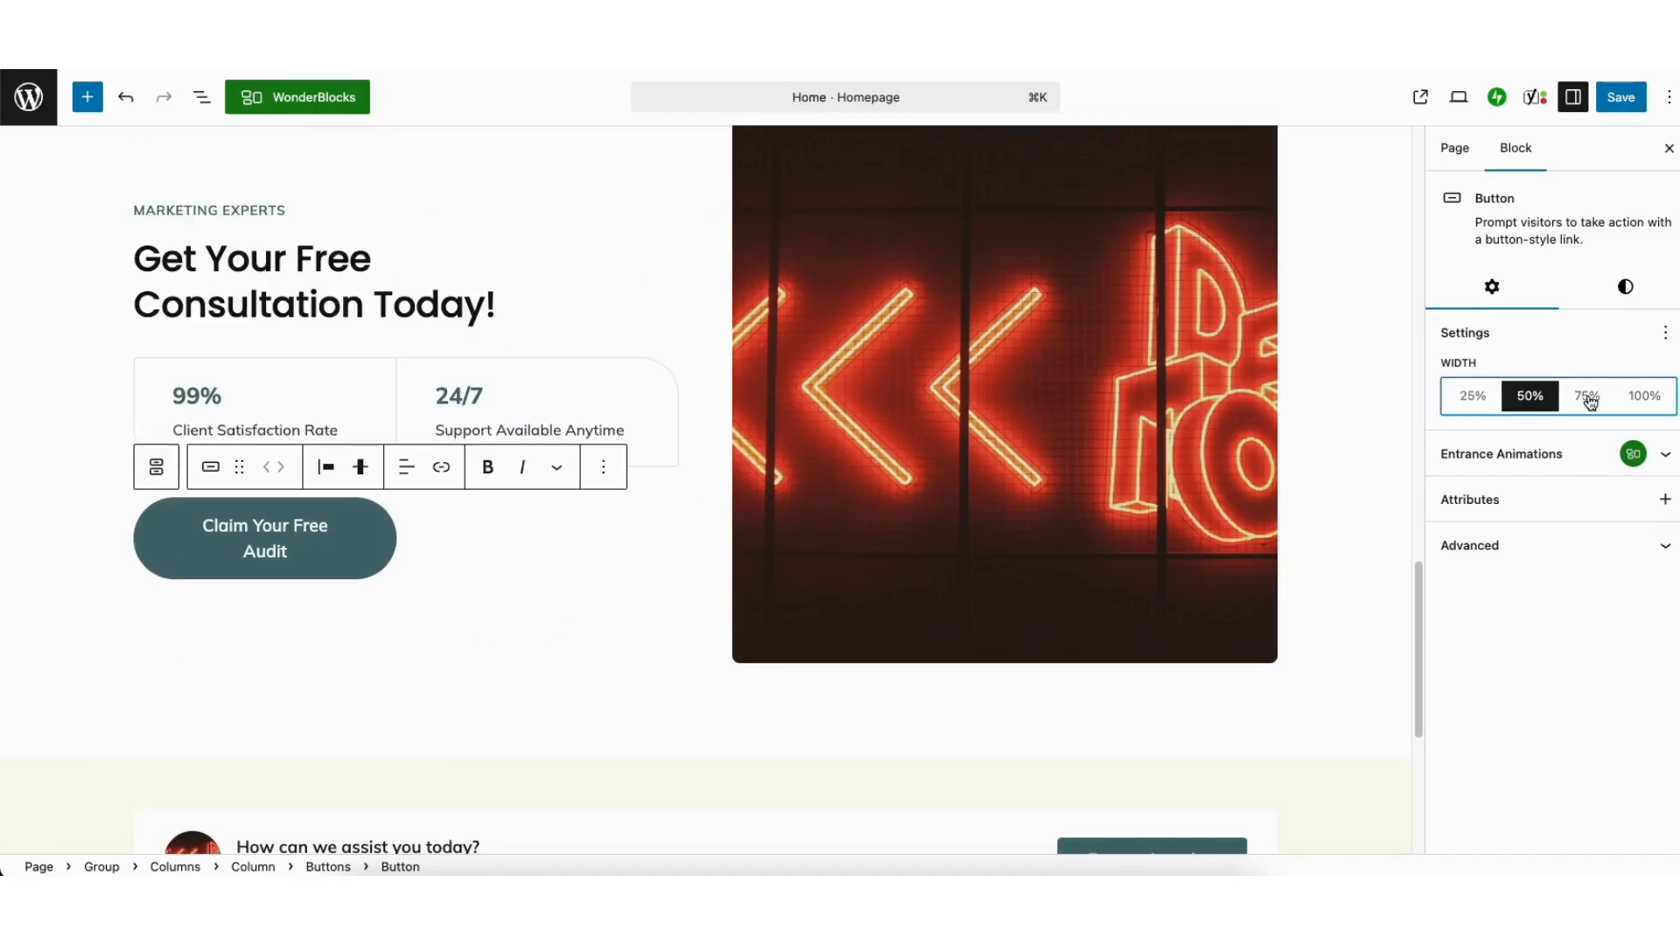
click(1589, 401)
Try the Fade In Bottom entrance animation on the Claim Your Free Audit button, and reset the animation to None
click(1497, 455)
click(1491, 519)
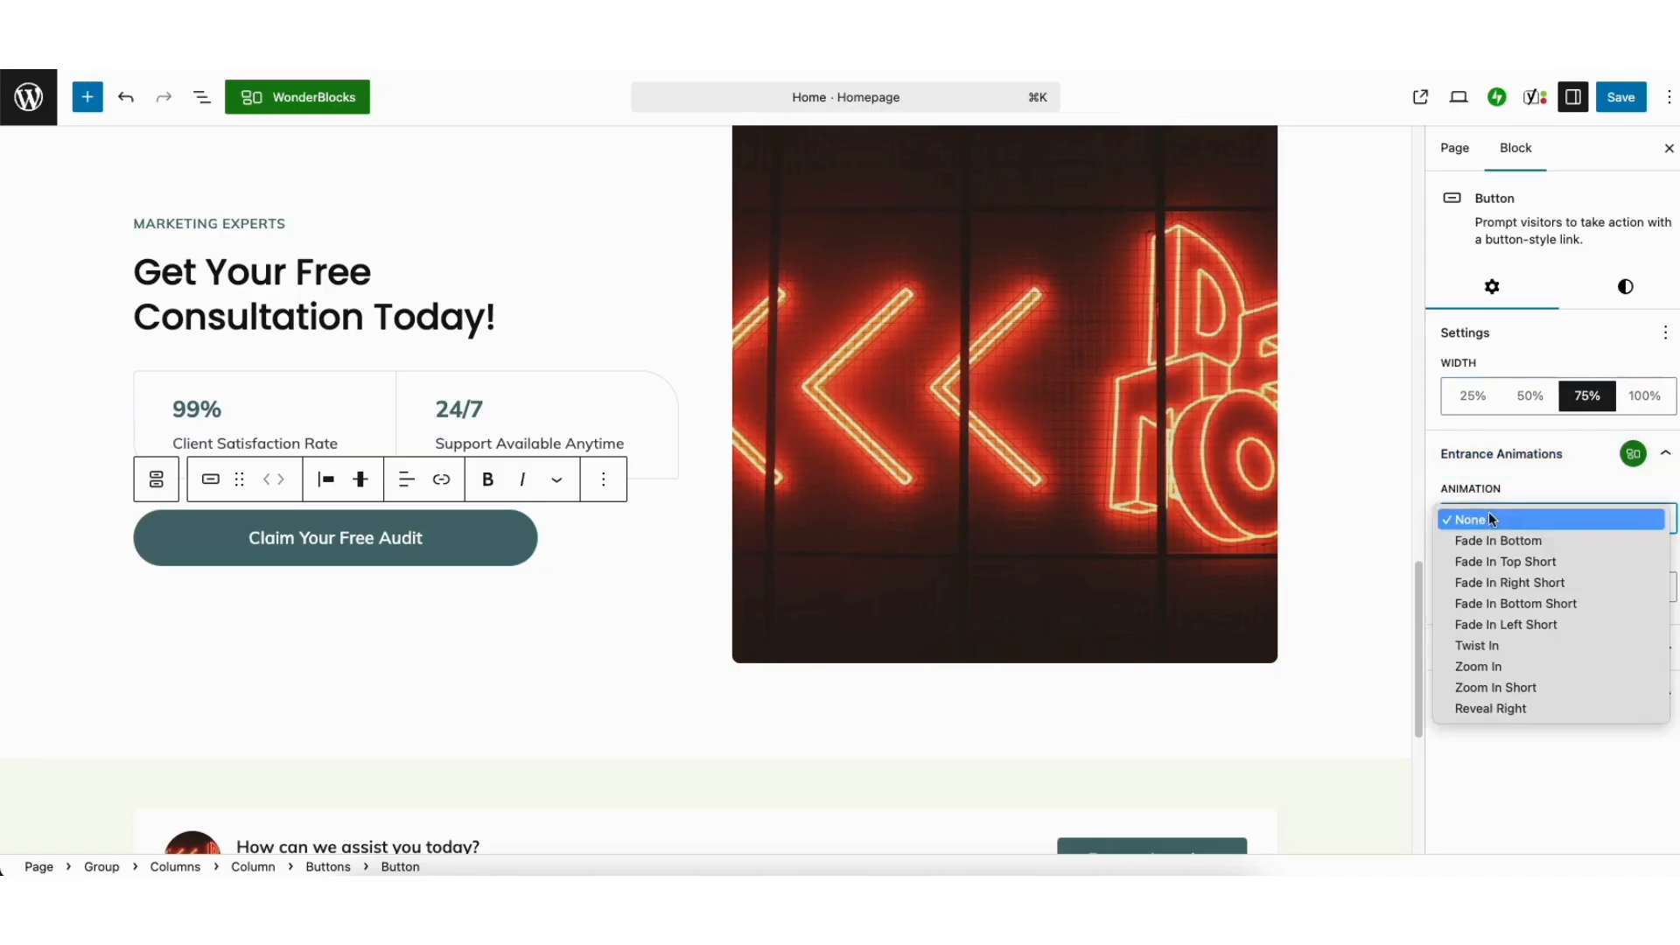
click(1474, 540)
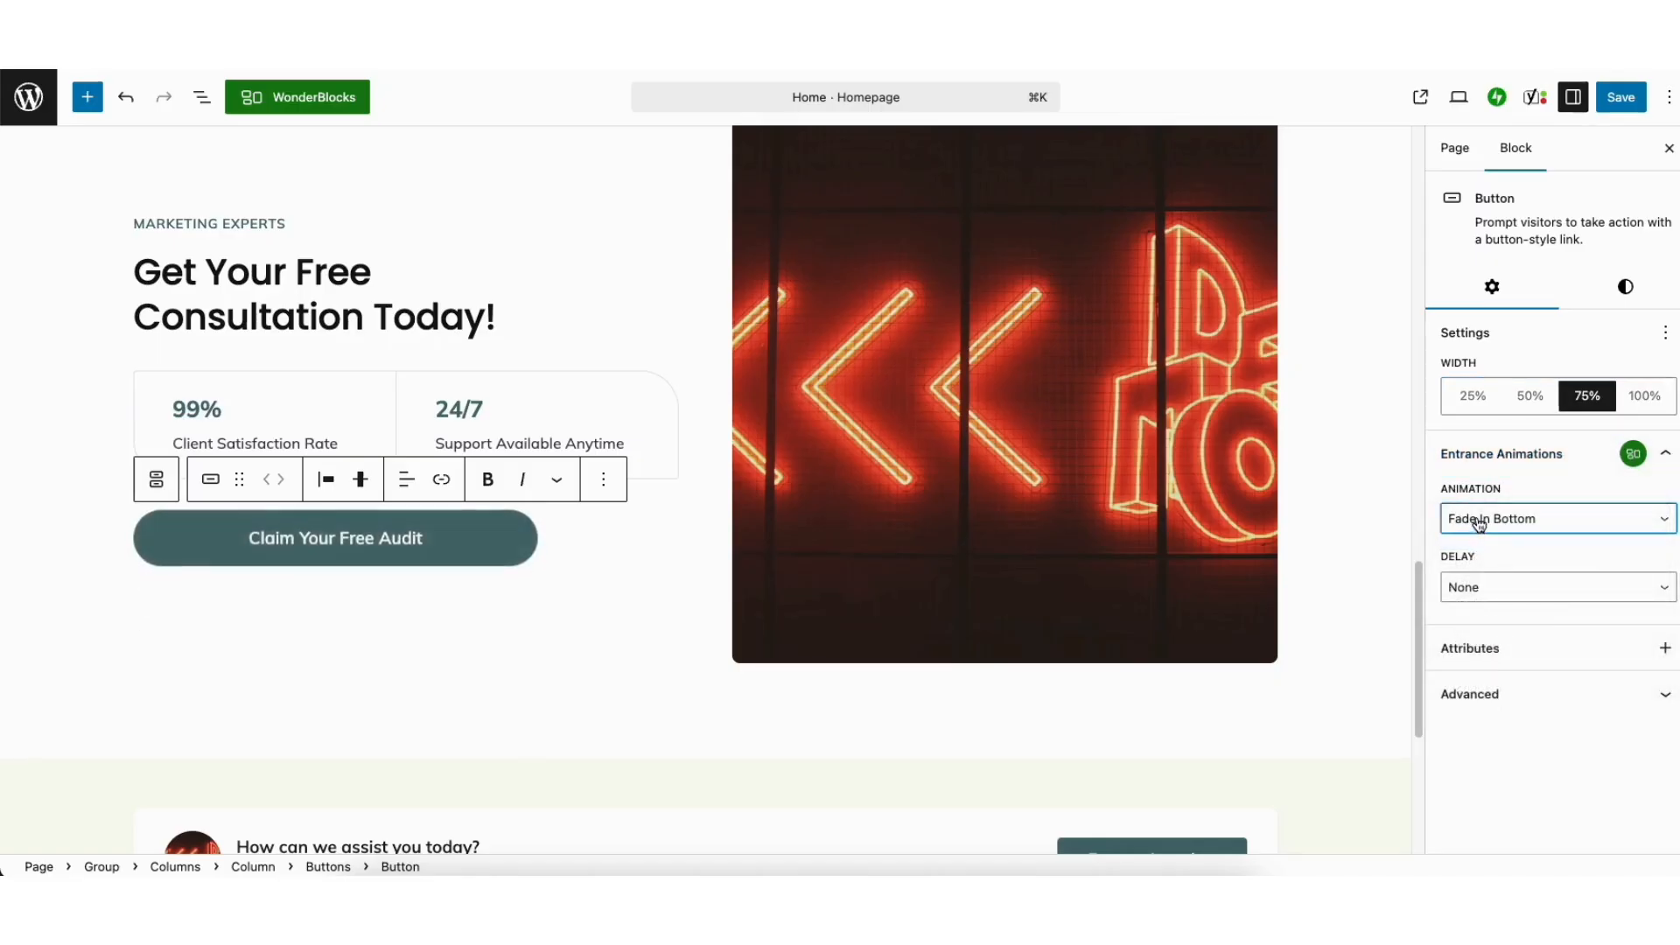
click(1479, 523)
click(1479, 495)
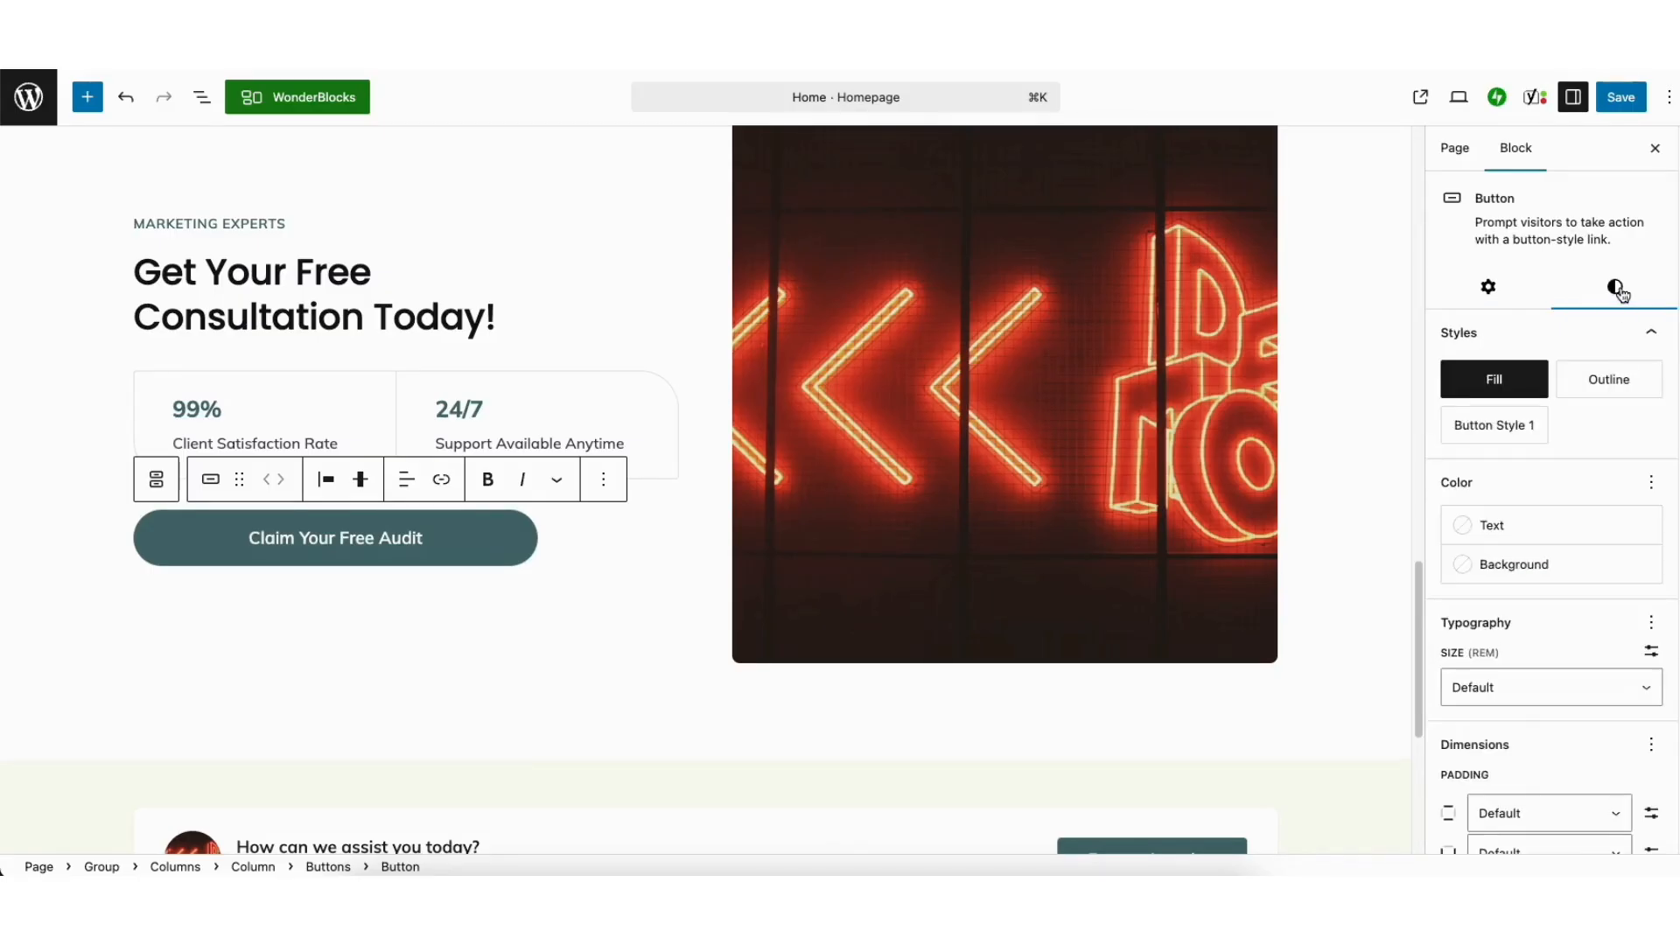
Try the Outline and Button Style 1 styles on the Claim Your Free Audit button, and return it to Fill
click(1573, 382)
click(1505, 426)
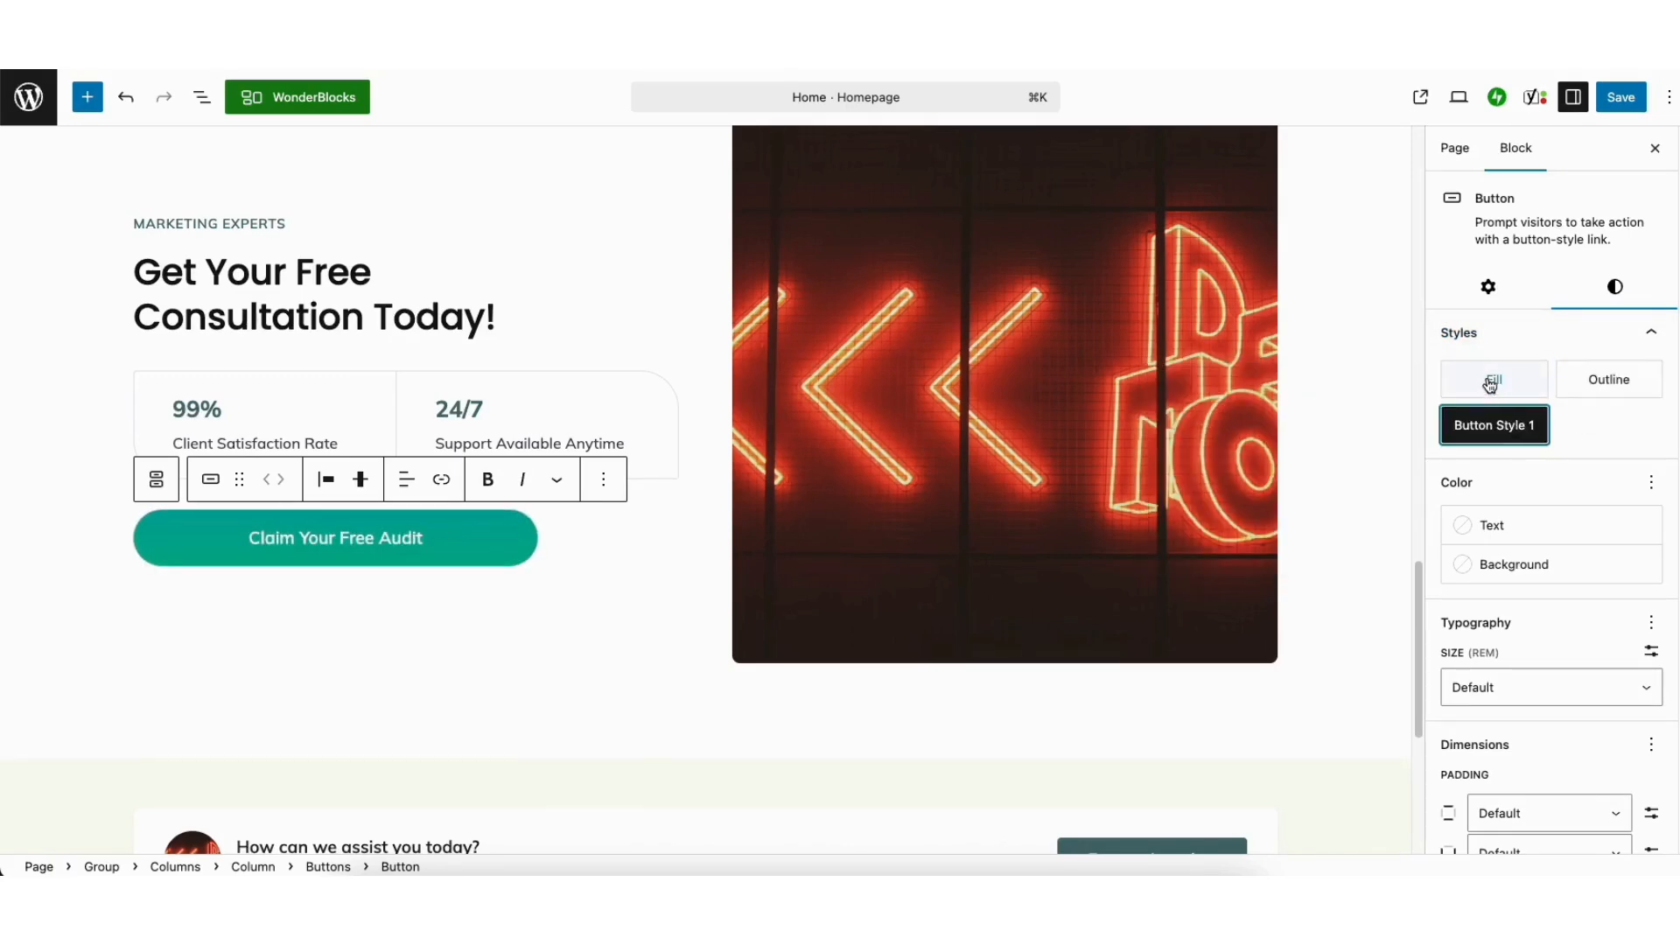
click(1491, 383)
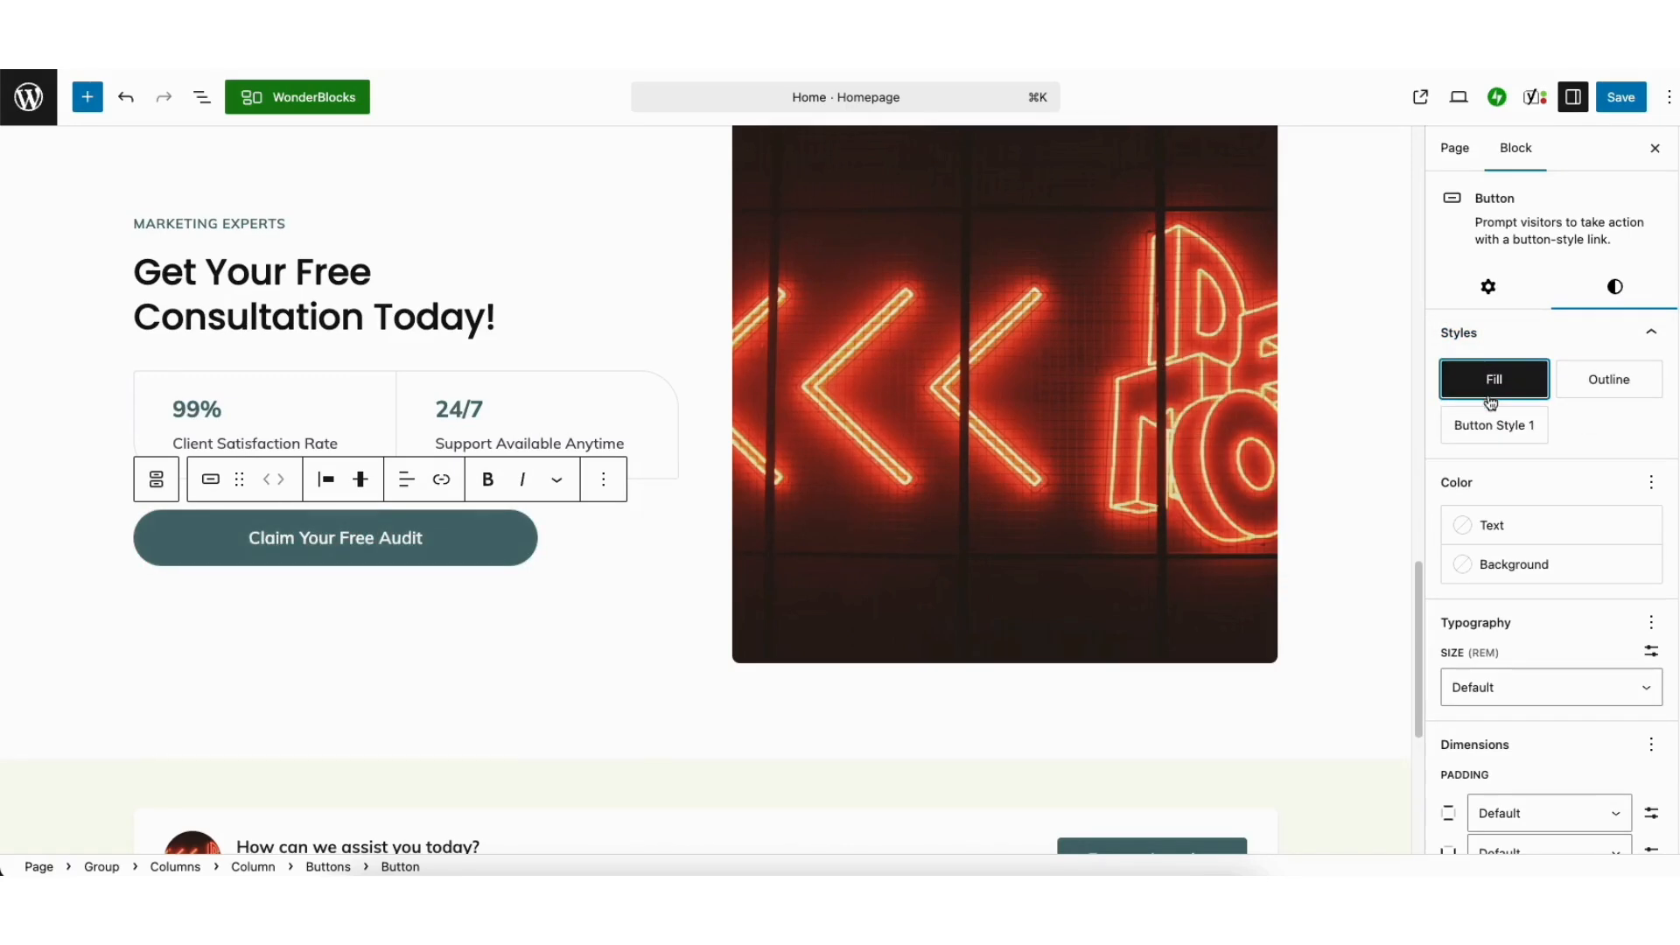
Review the Claim Your Free Audit button's text and background colour, font size, padding, and border options without changing them
click(1485, 528)
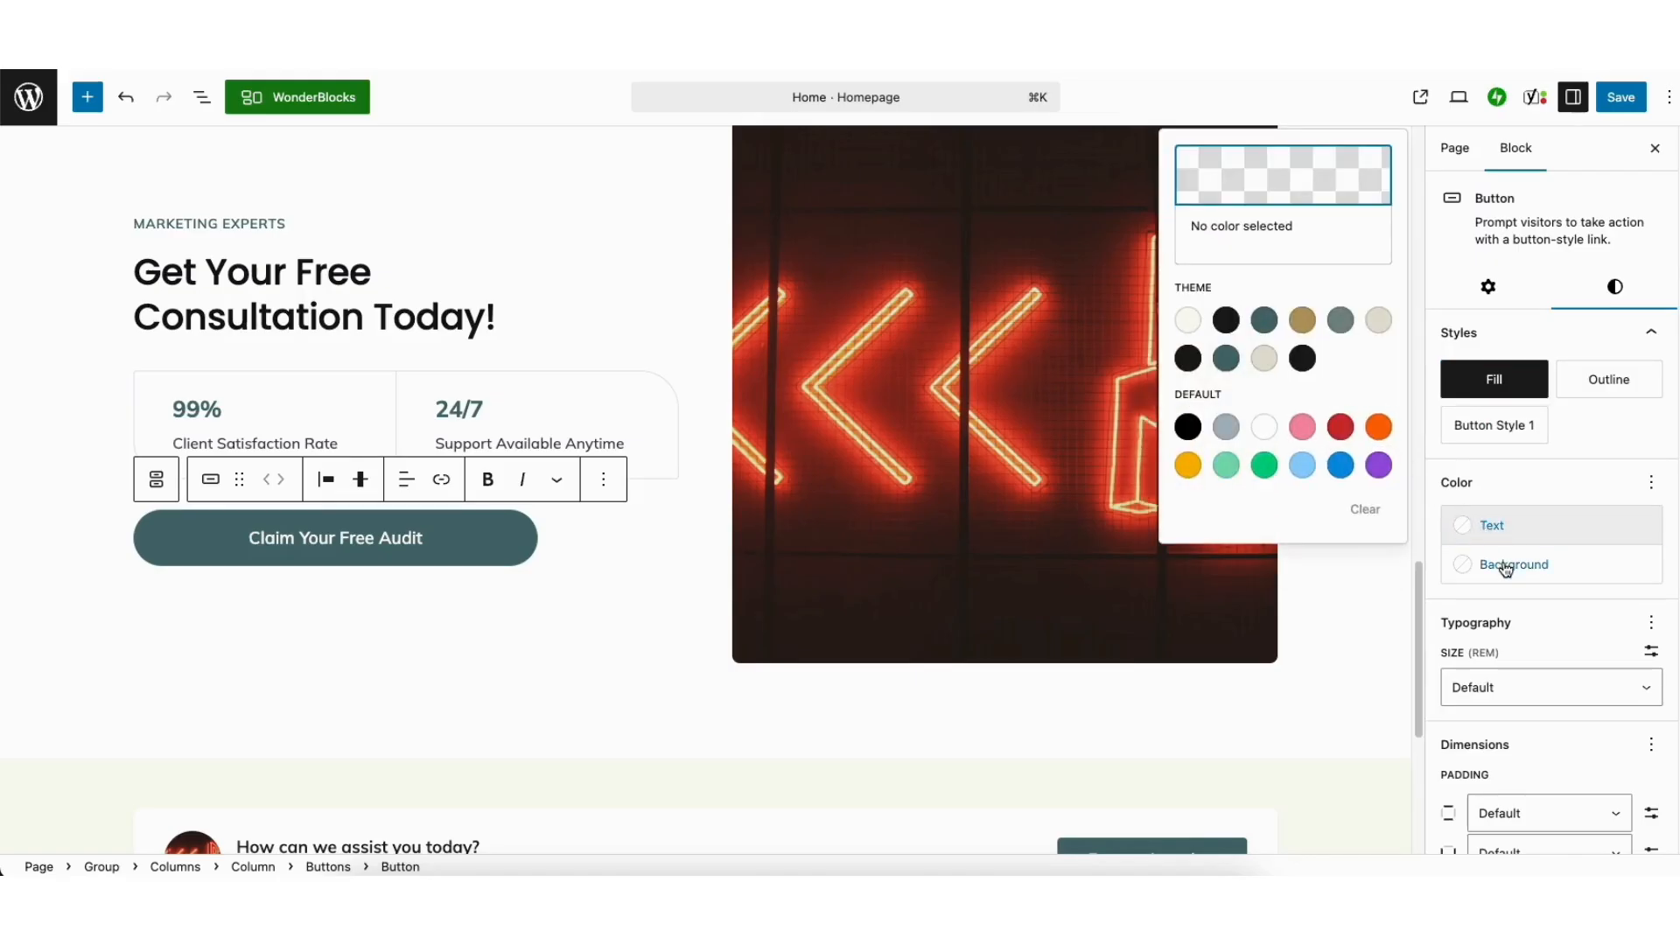
click(1506, 569)
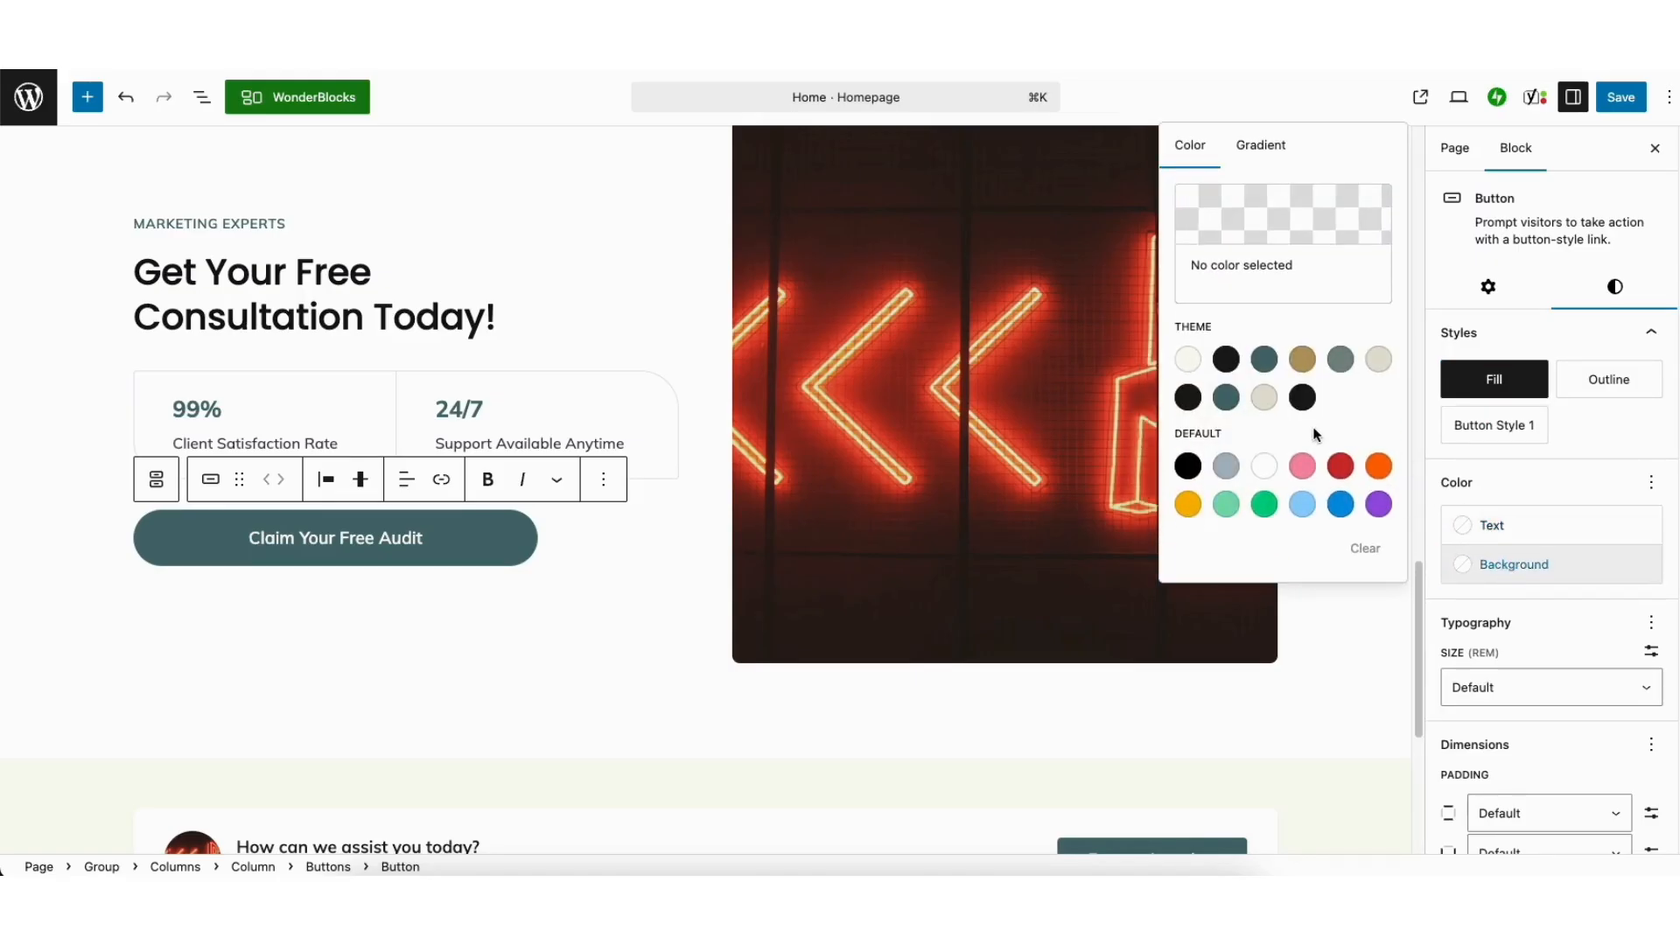
click(1456, 590)
scroll(1662, 543, down, 5)
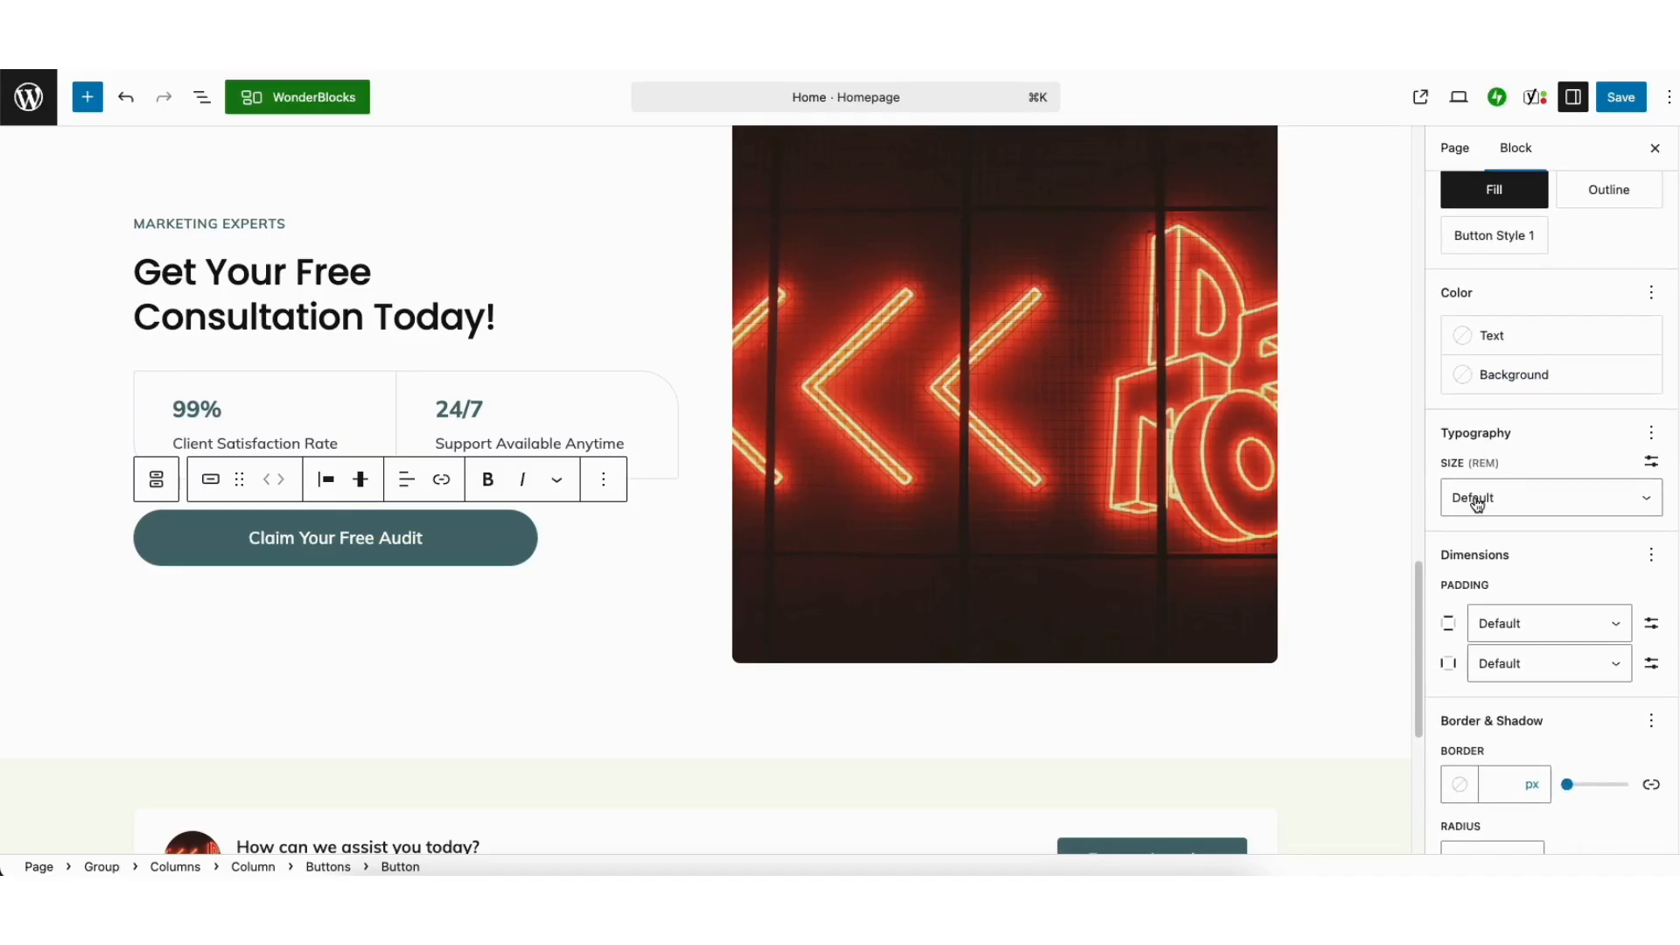
click(1477, 505)
click(1505, 503)
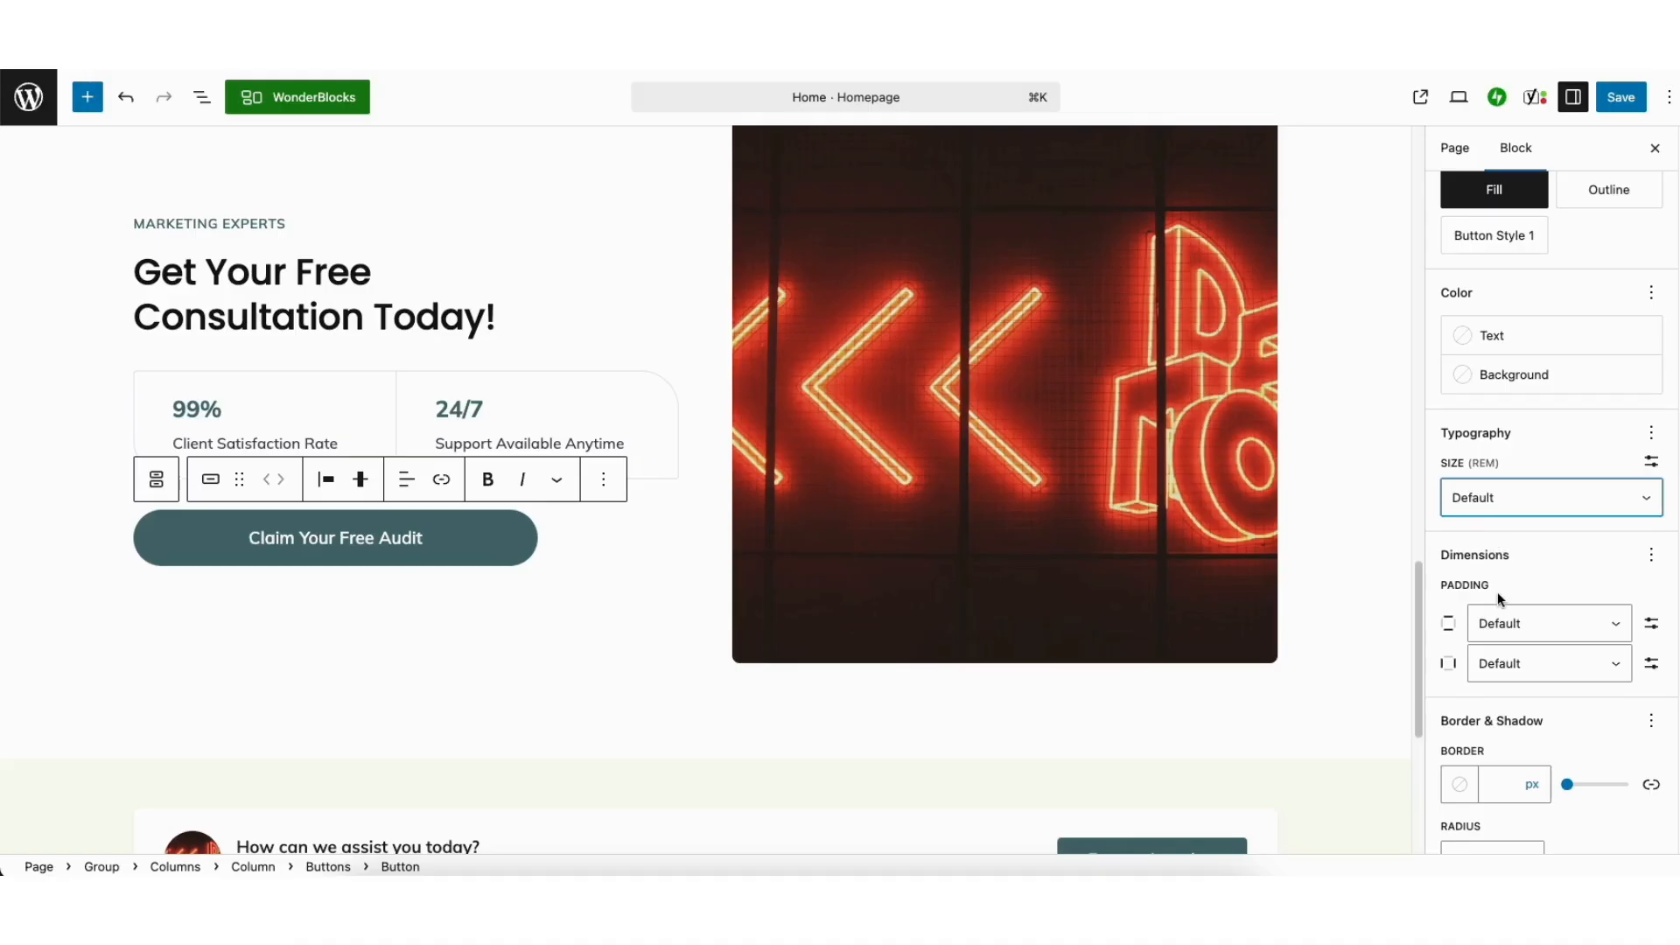
scroll(1678, 555, down, 1)
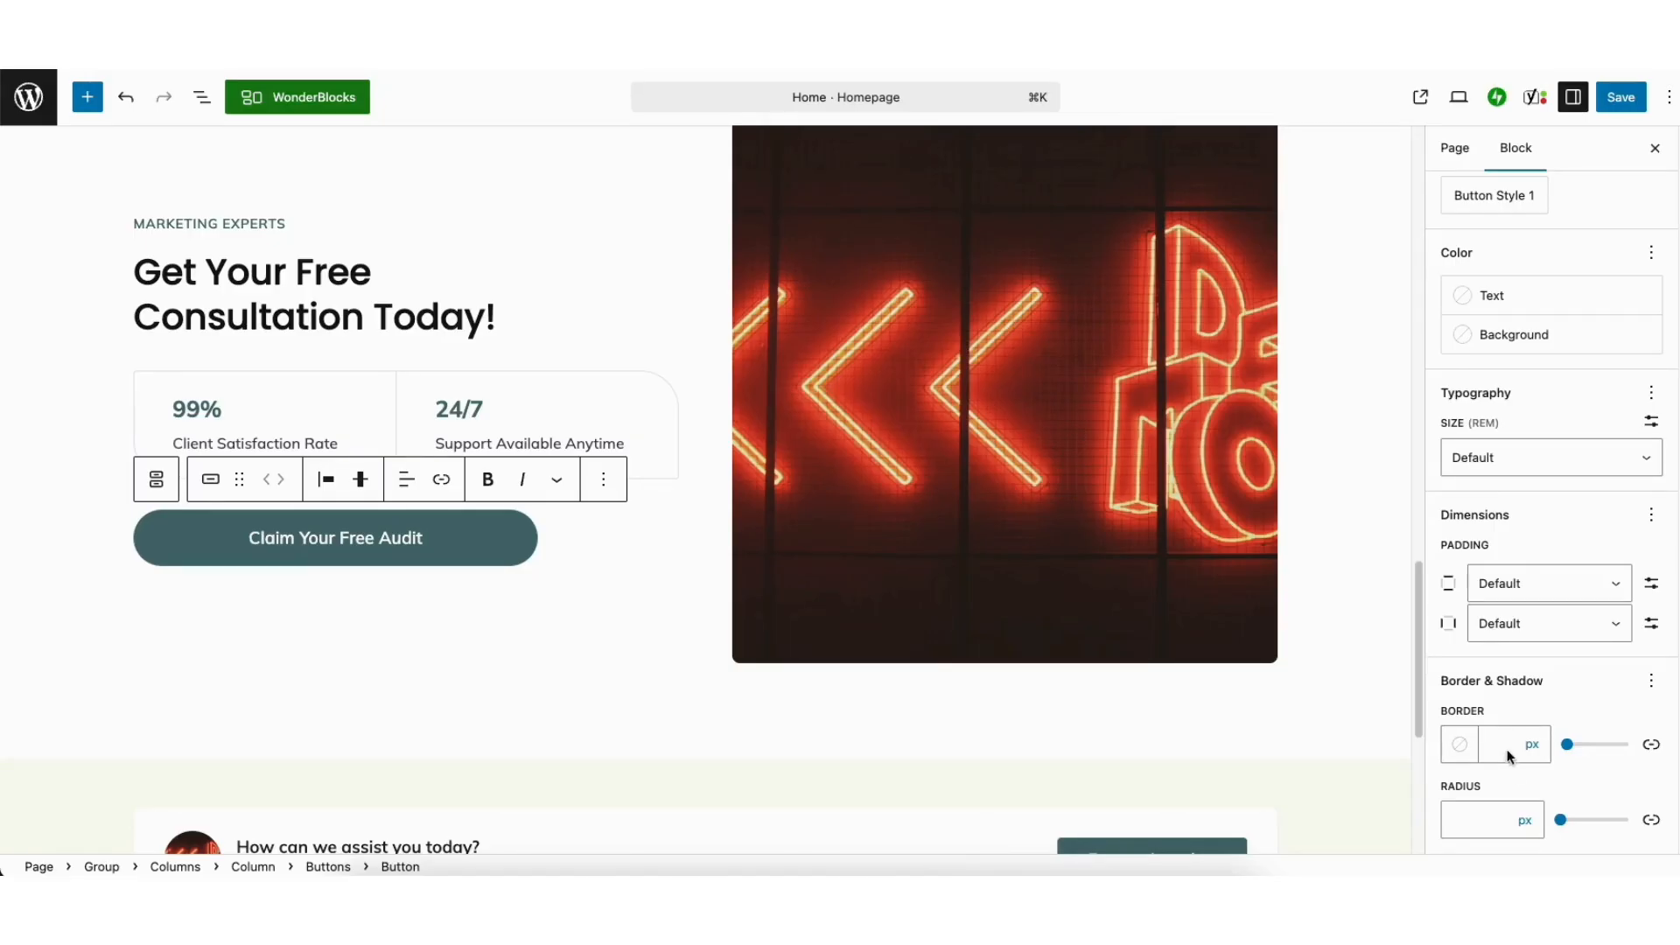
Try the Light, Darker and Primary styles on the testimonial stack, and return it to the Dark style
drag(1412, 667, 1417, 385)
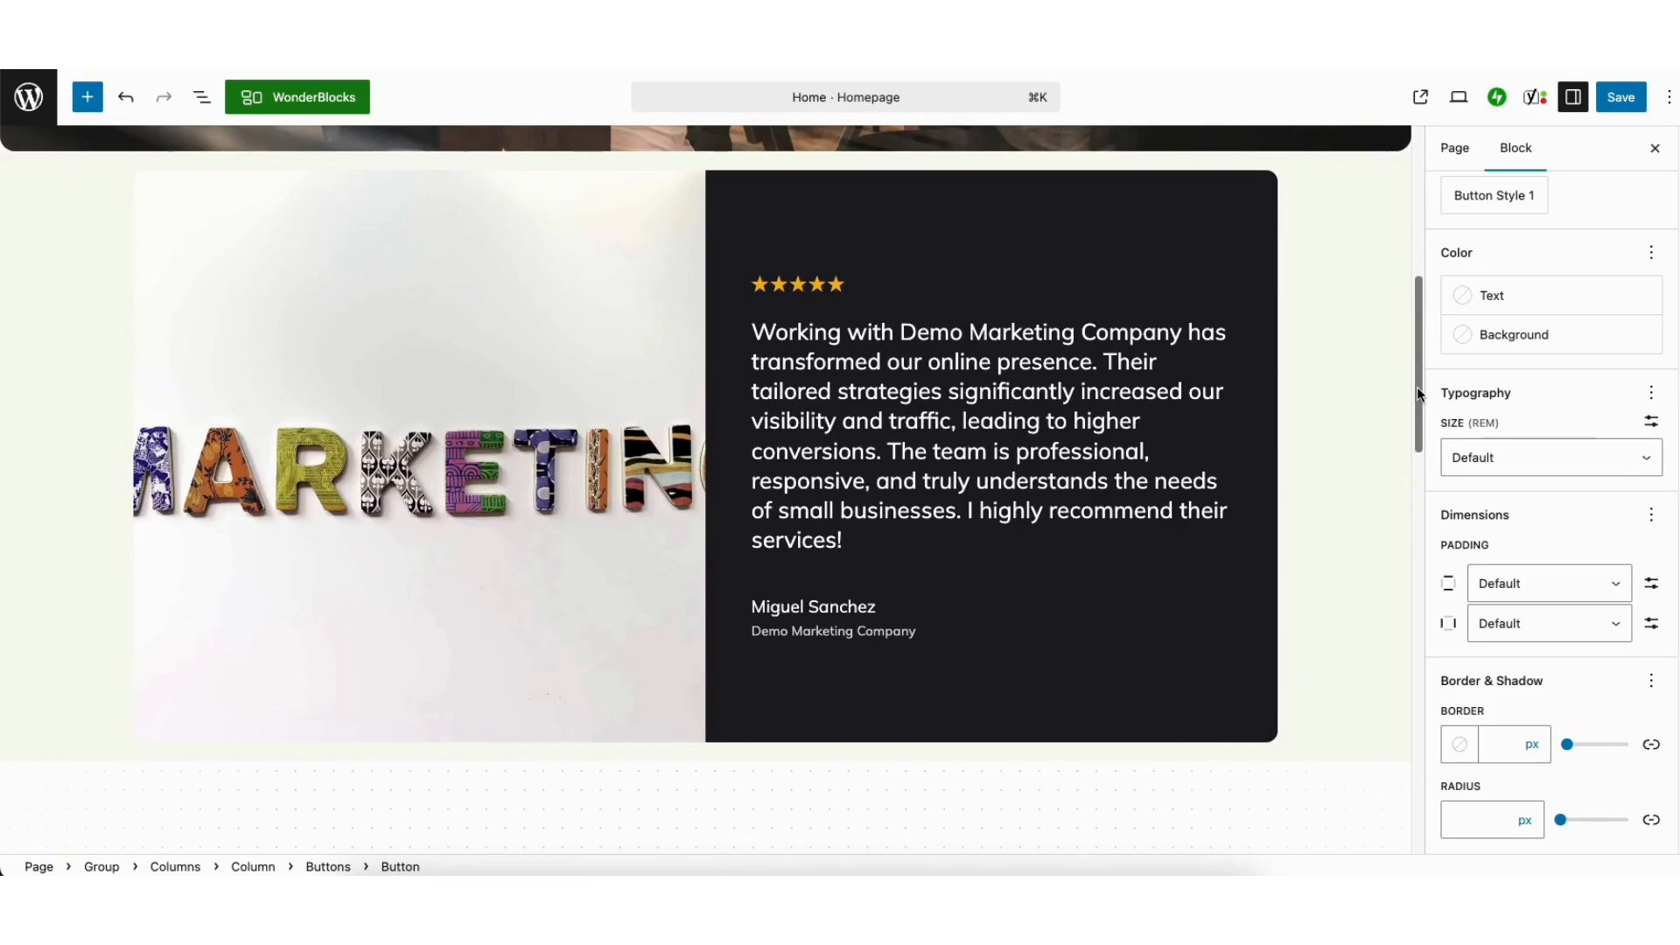
click(774, 207)
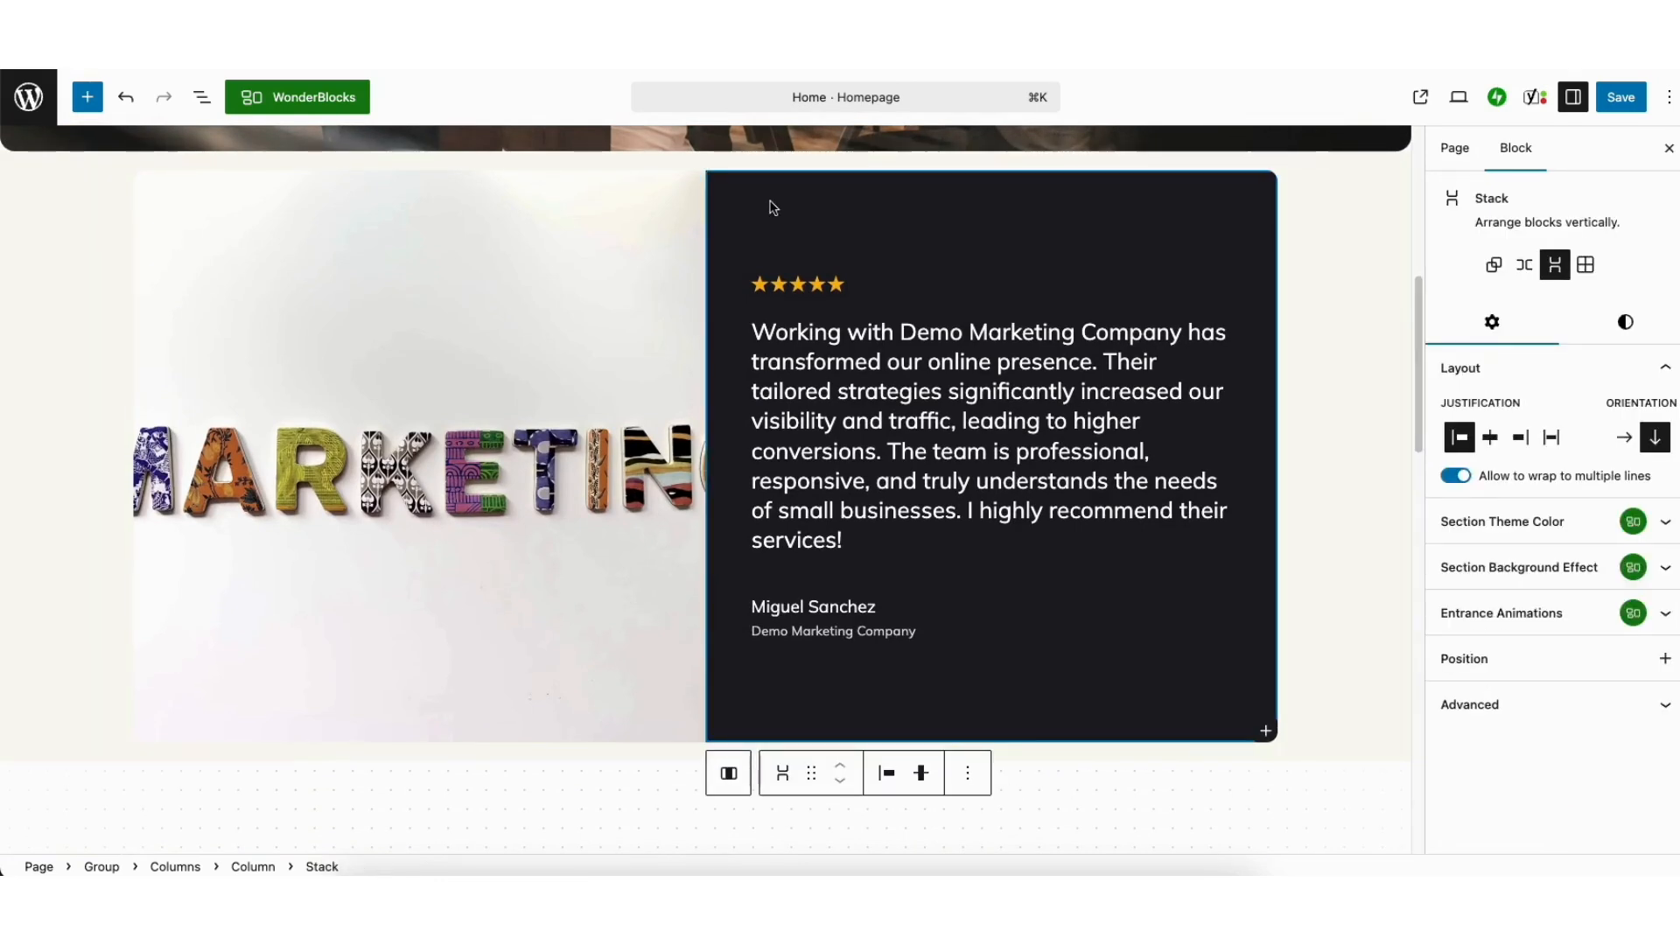
click(1621, 324)
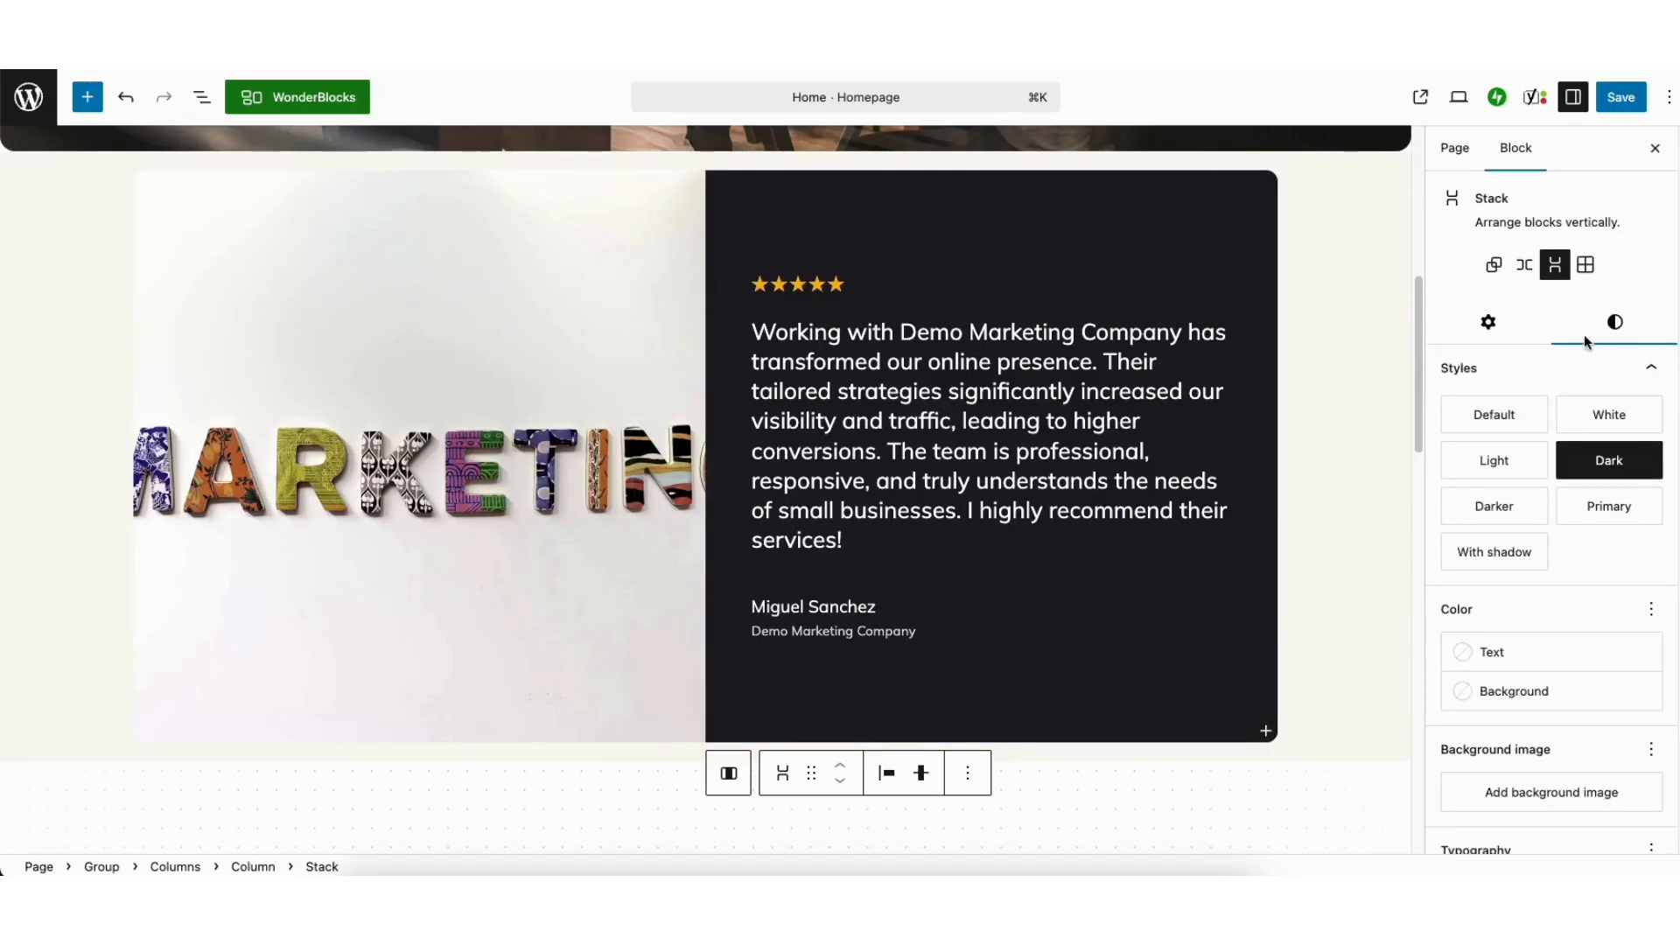
click(1477, 460)
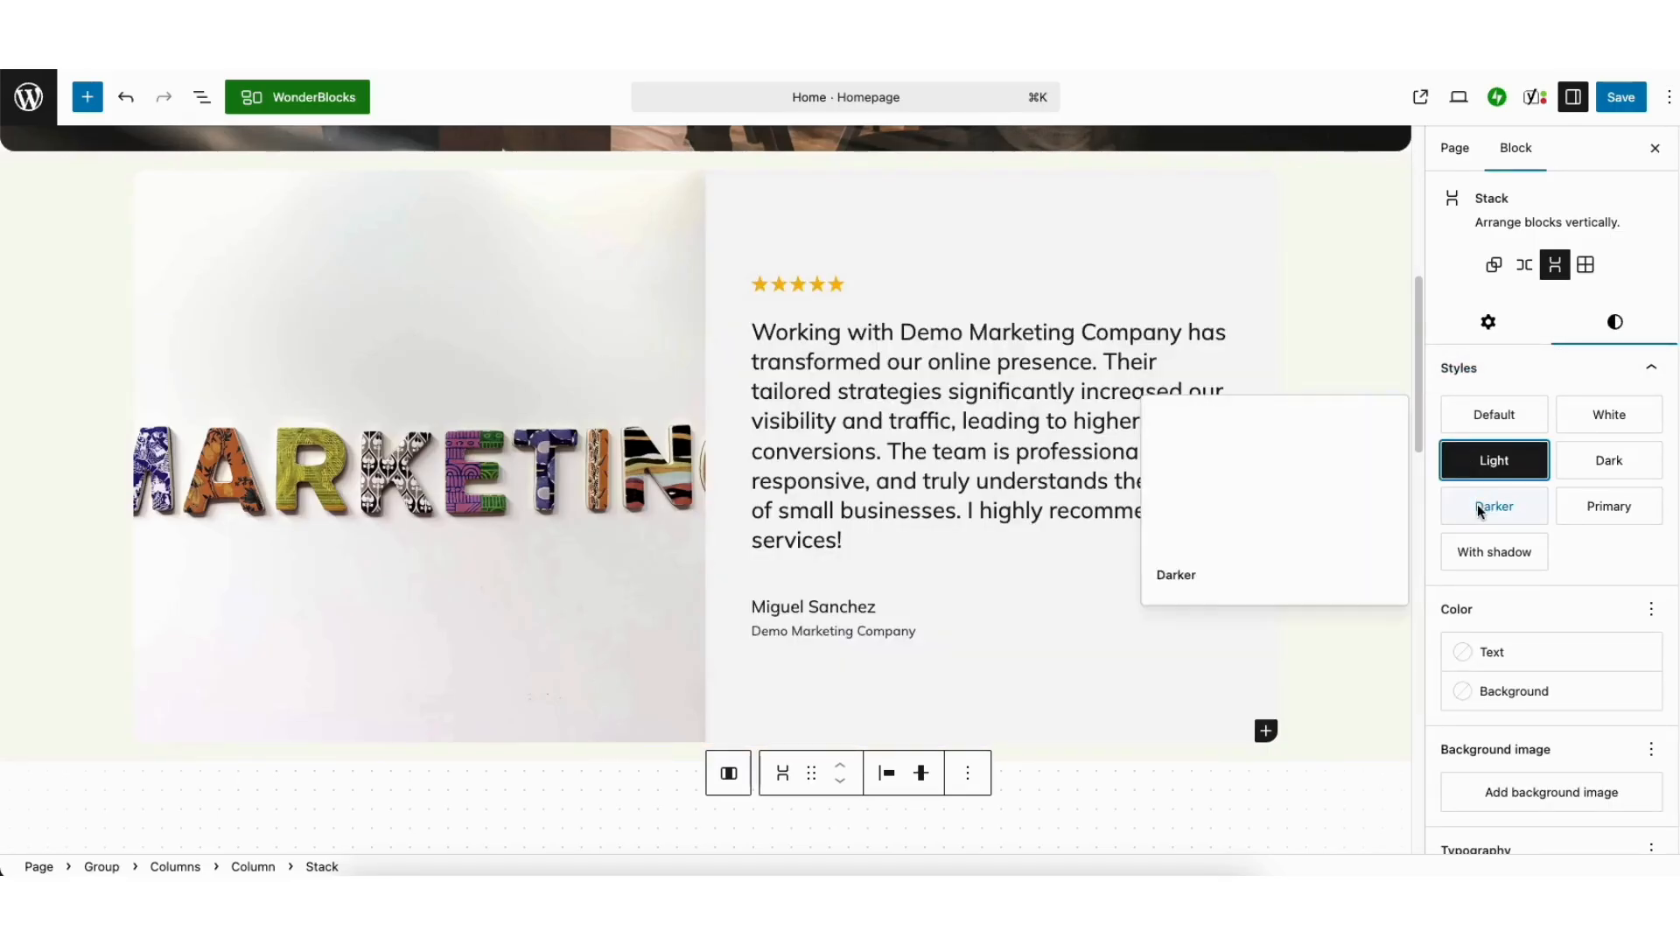
click(1479, 497)
click(1610, 505)
click(1608, 460)
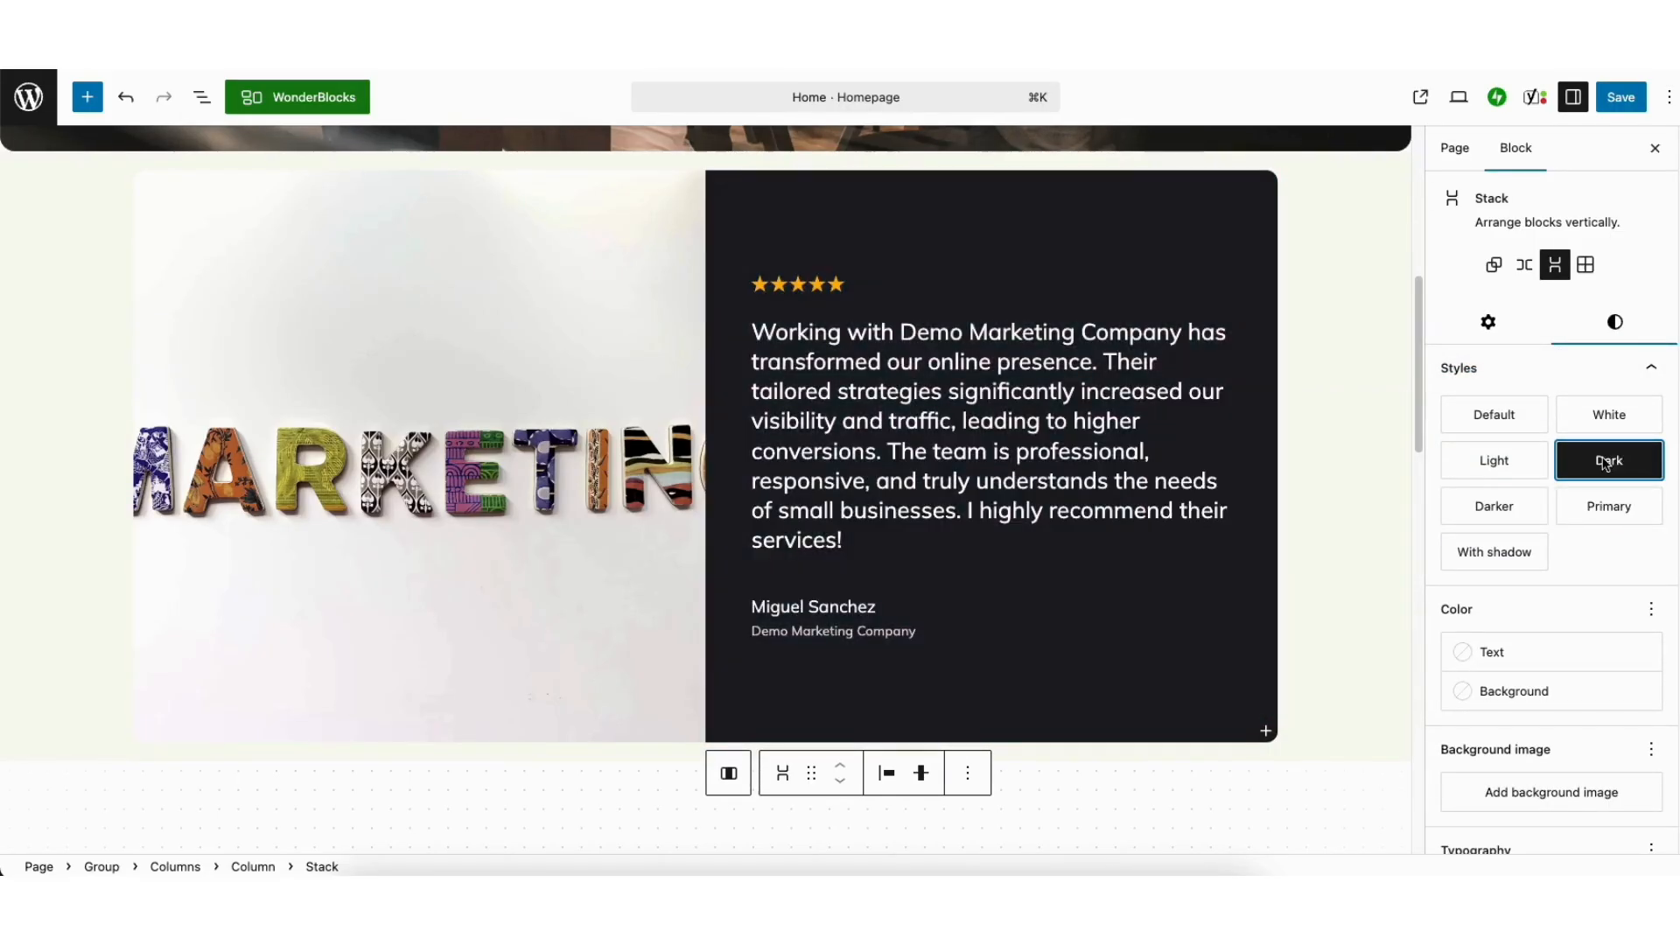
Try the Primary teal and black theme colours as the testimonial stack's background, and clear the background colour
scroll(1661, 490, down, 2)
scroll(1543, 389, down, 5)
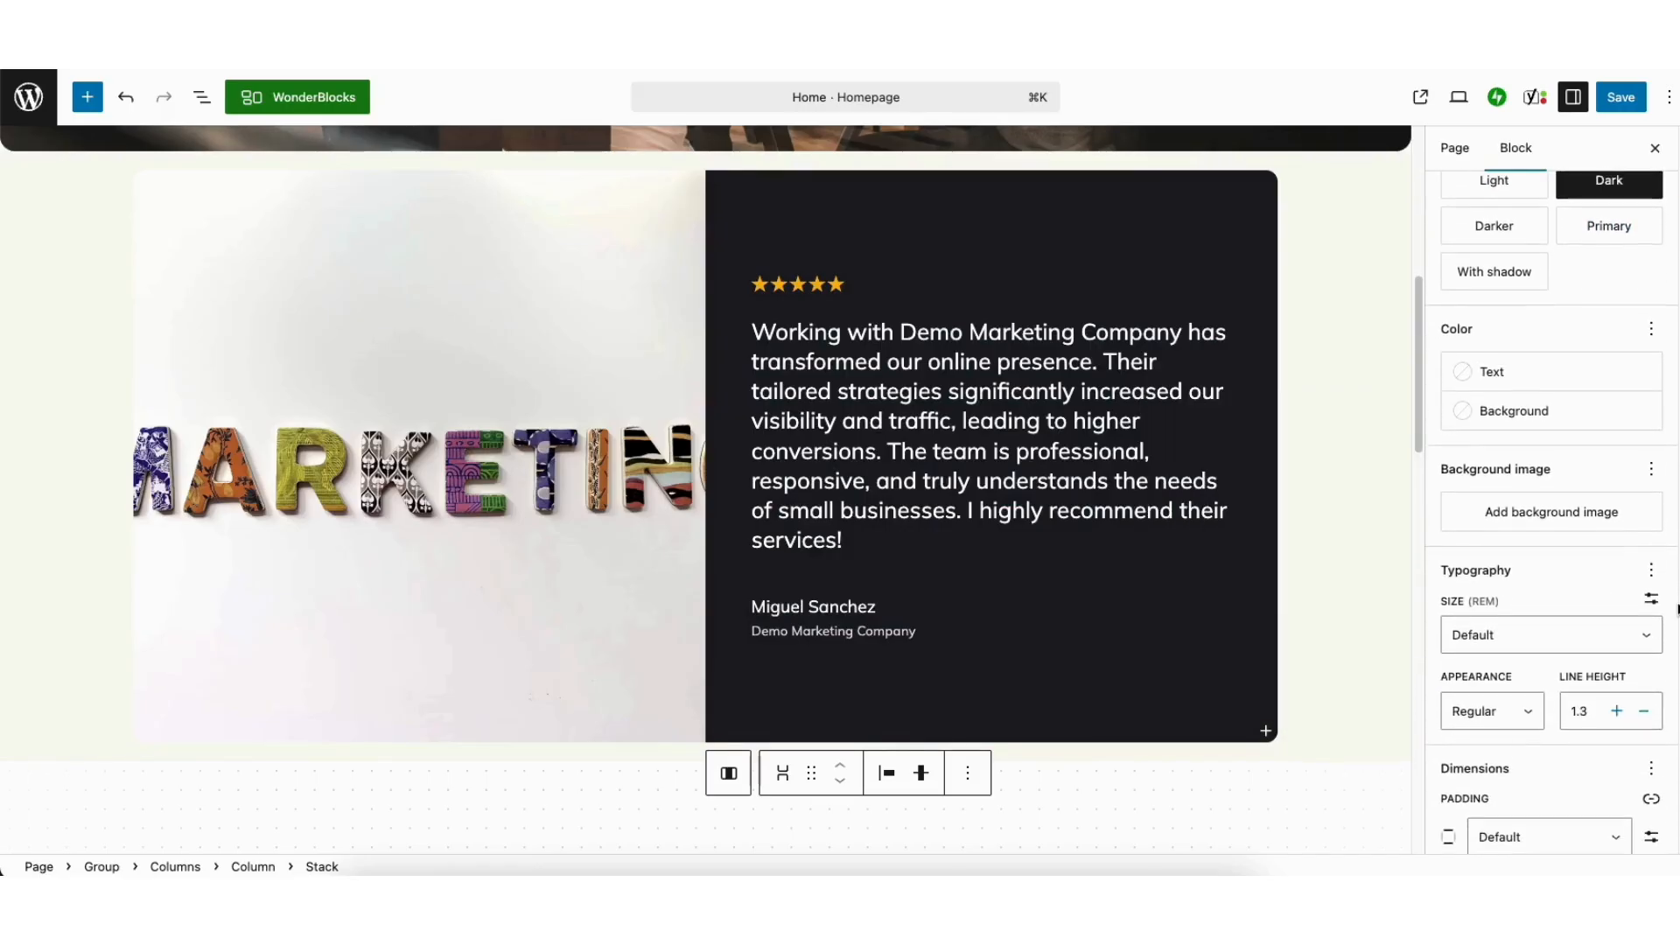
click(1525, 370)
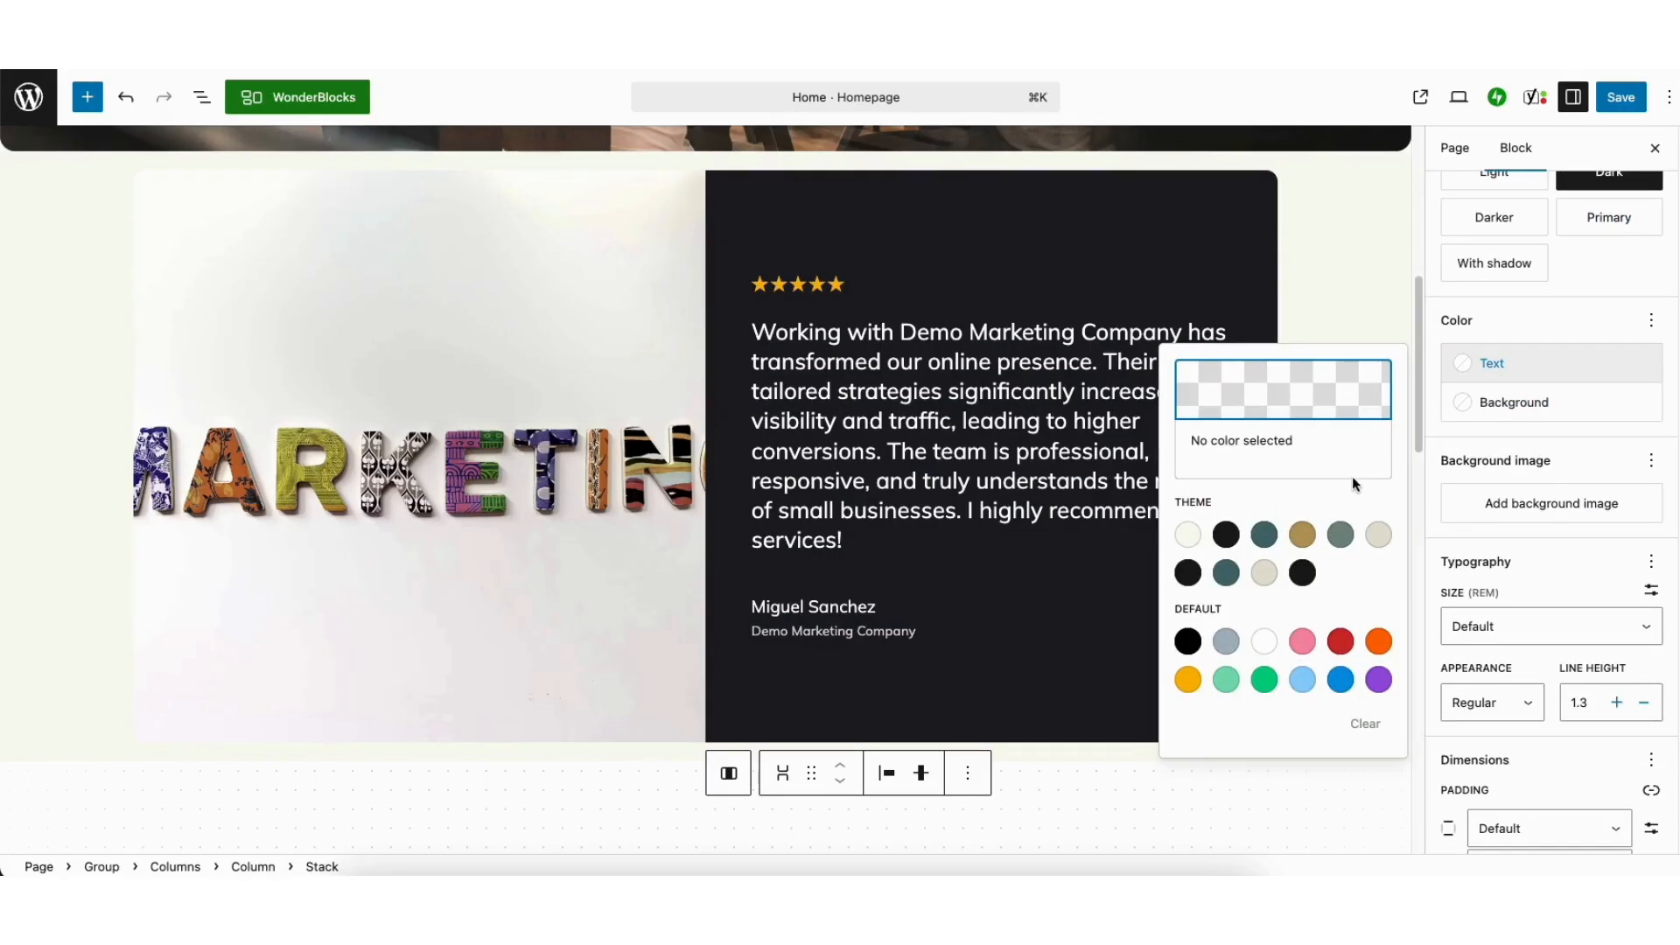
click(1491, 402)
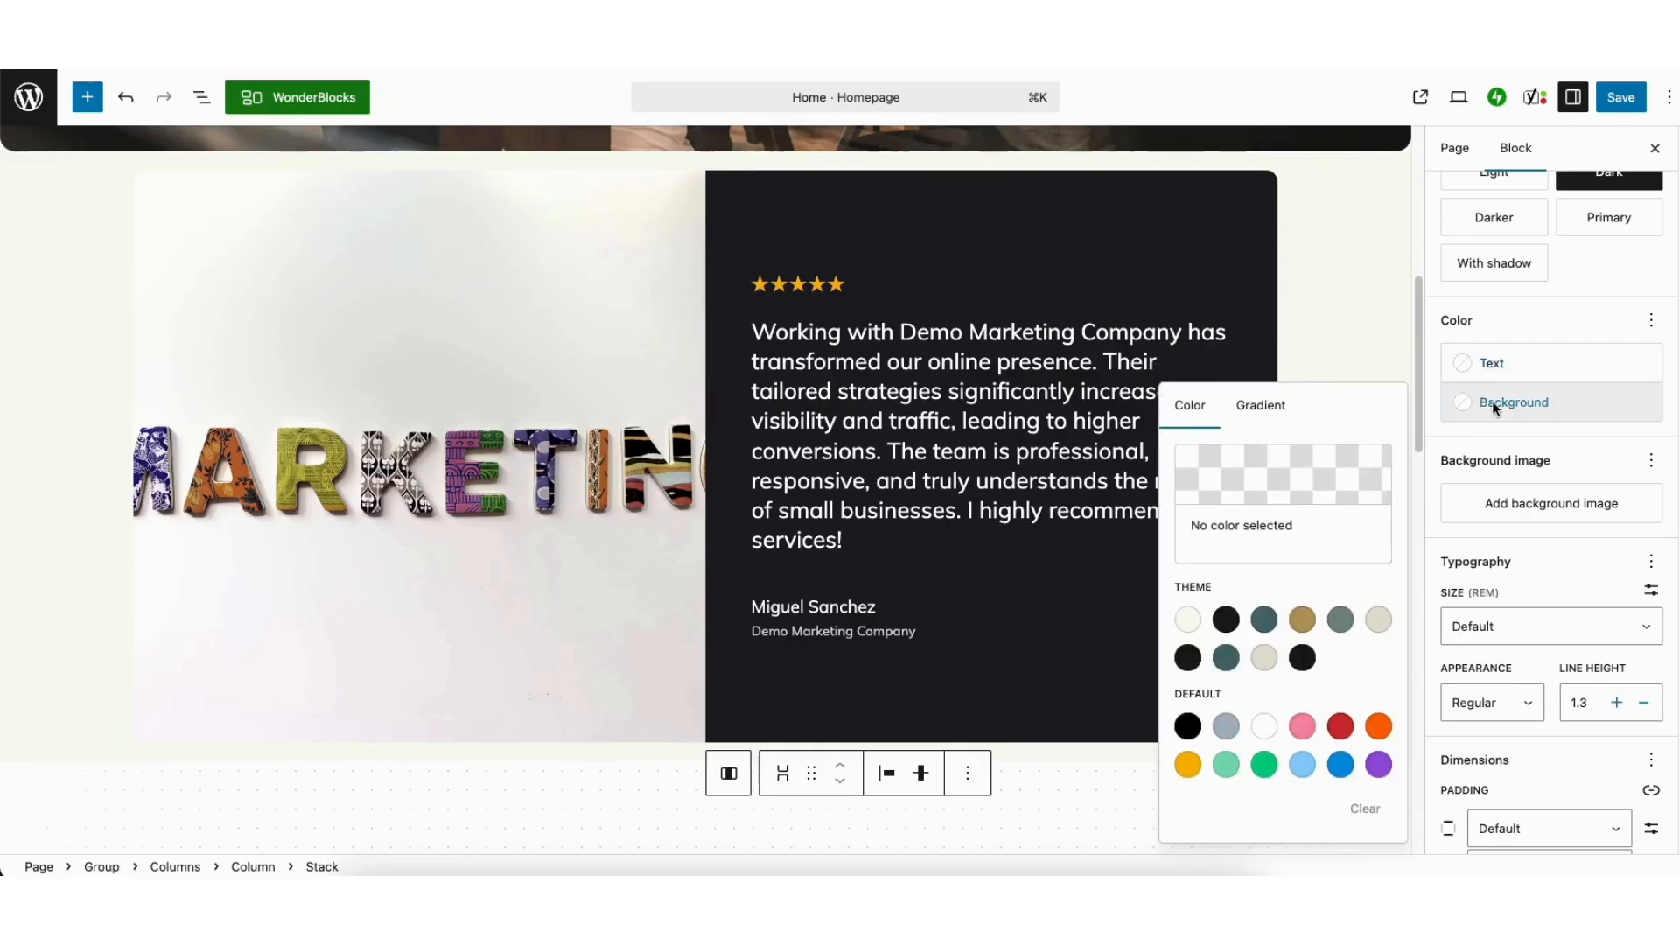
click(1264, 619)
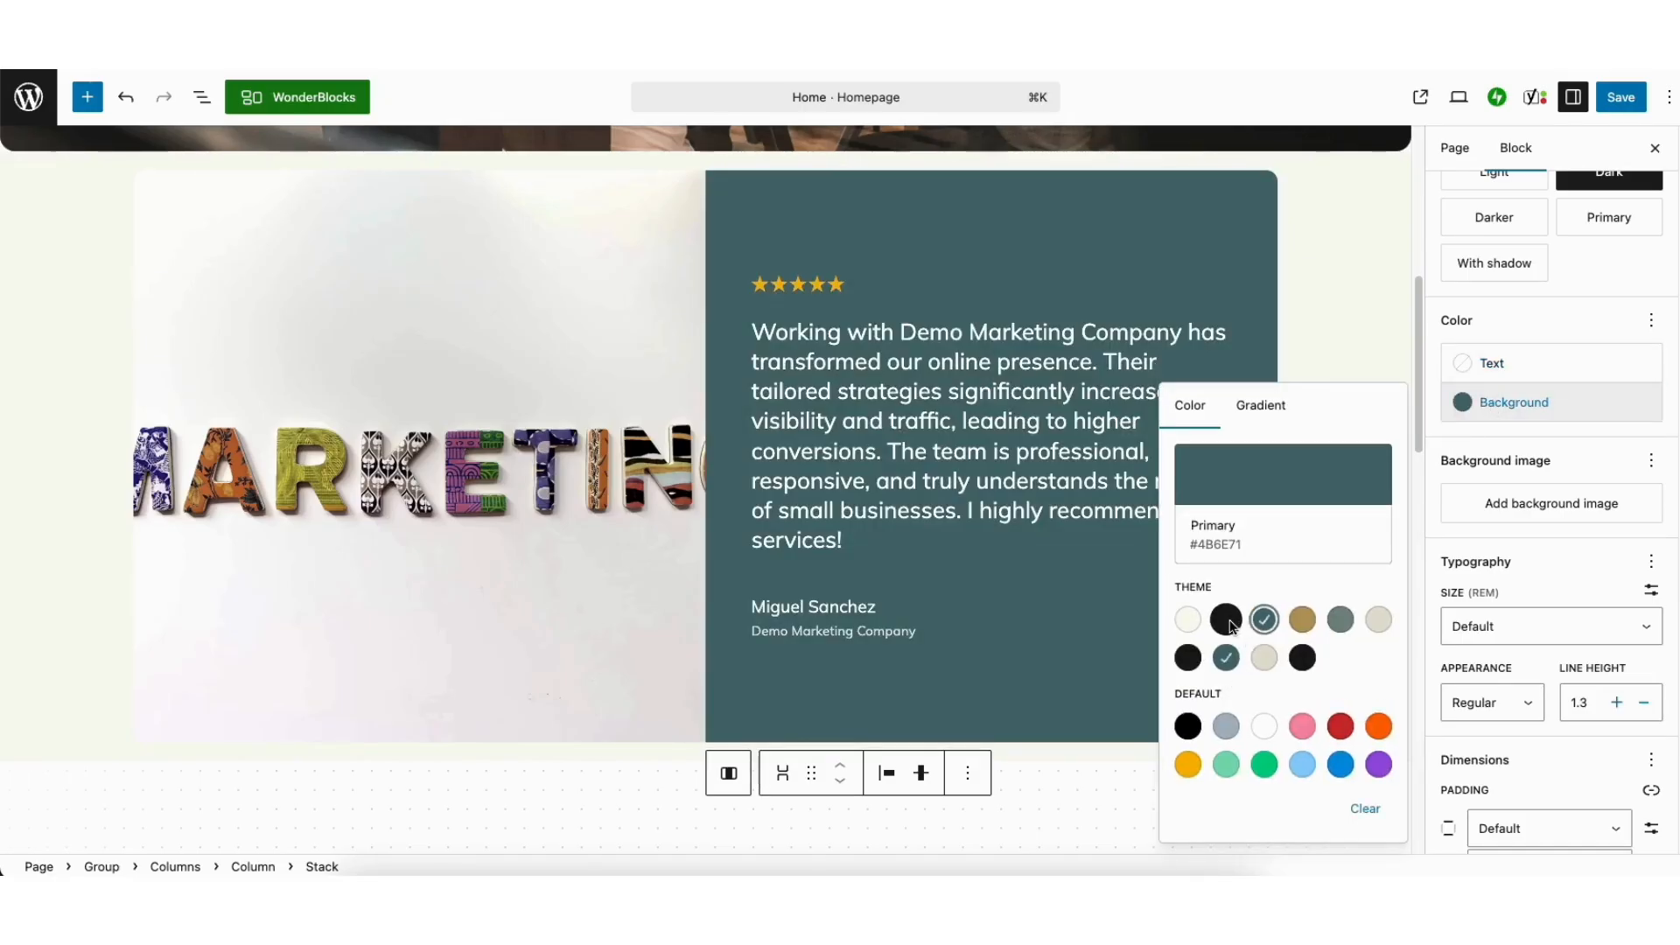
click(1226, 619)
click(1367, 807)
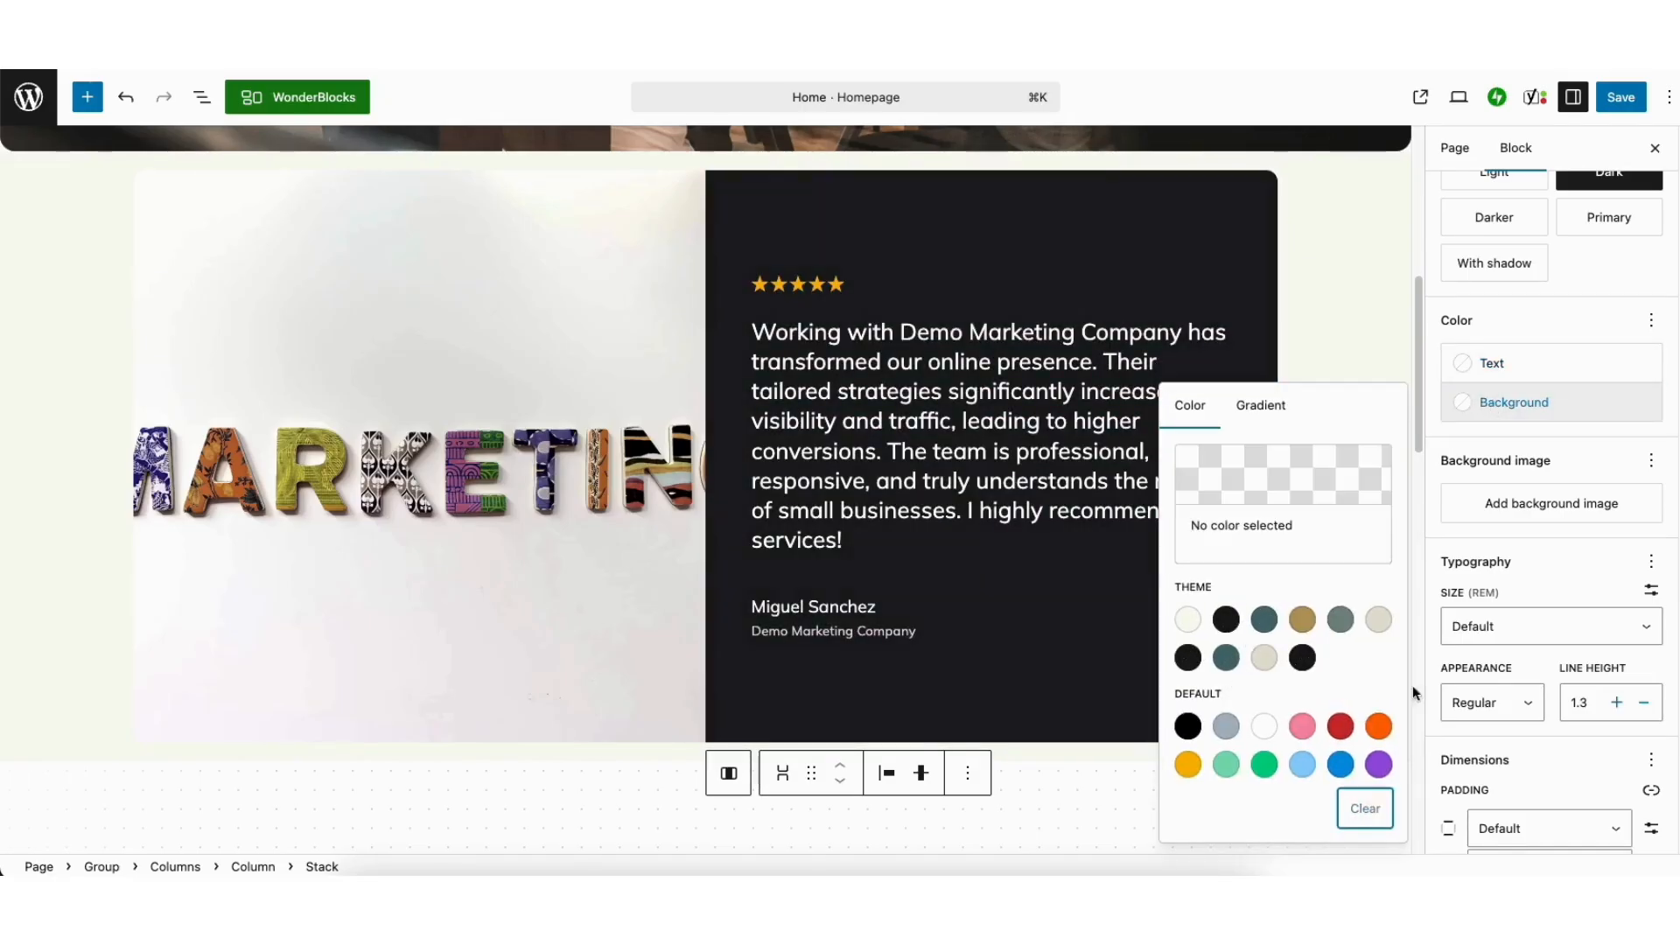
click(1435, 470)
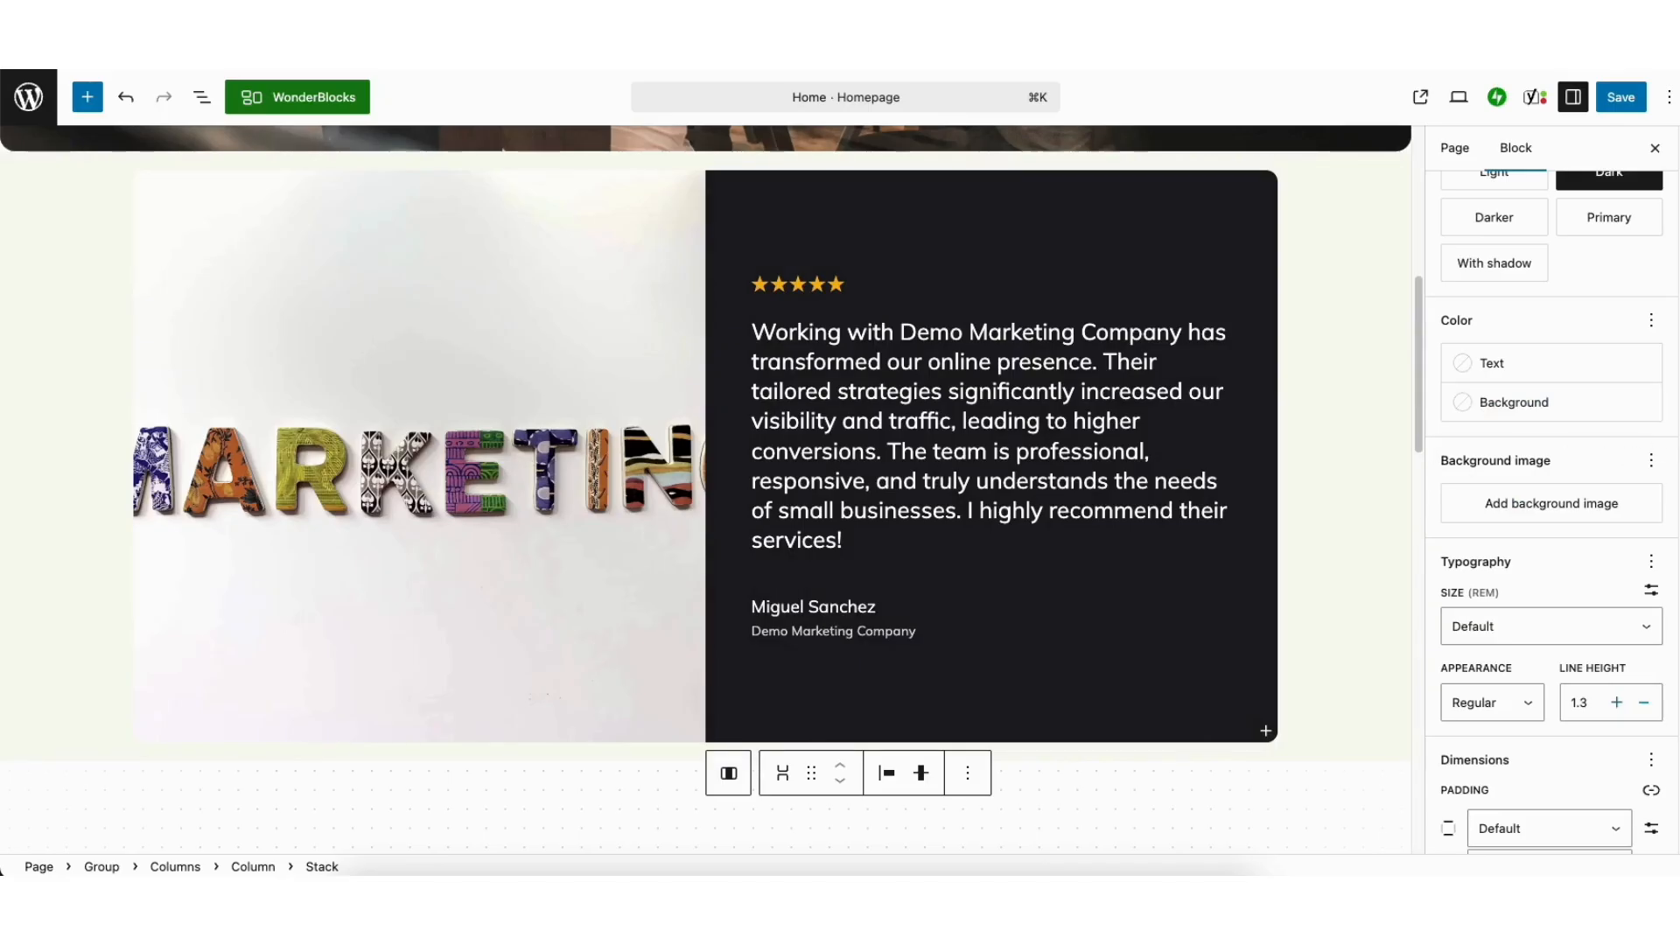
scroll(1674, 595, down, 5)
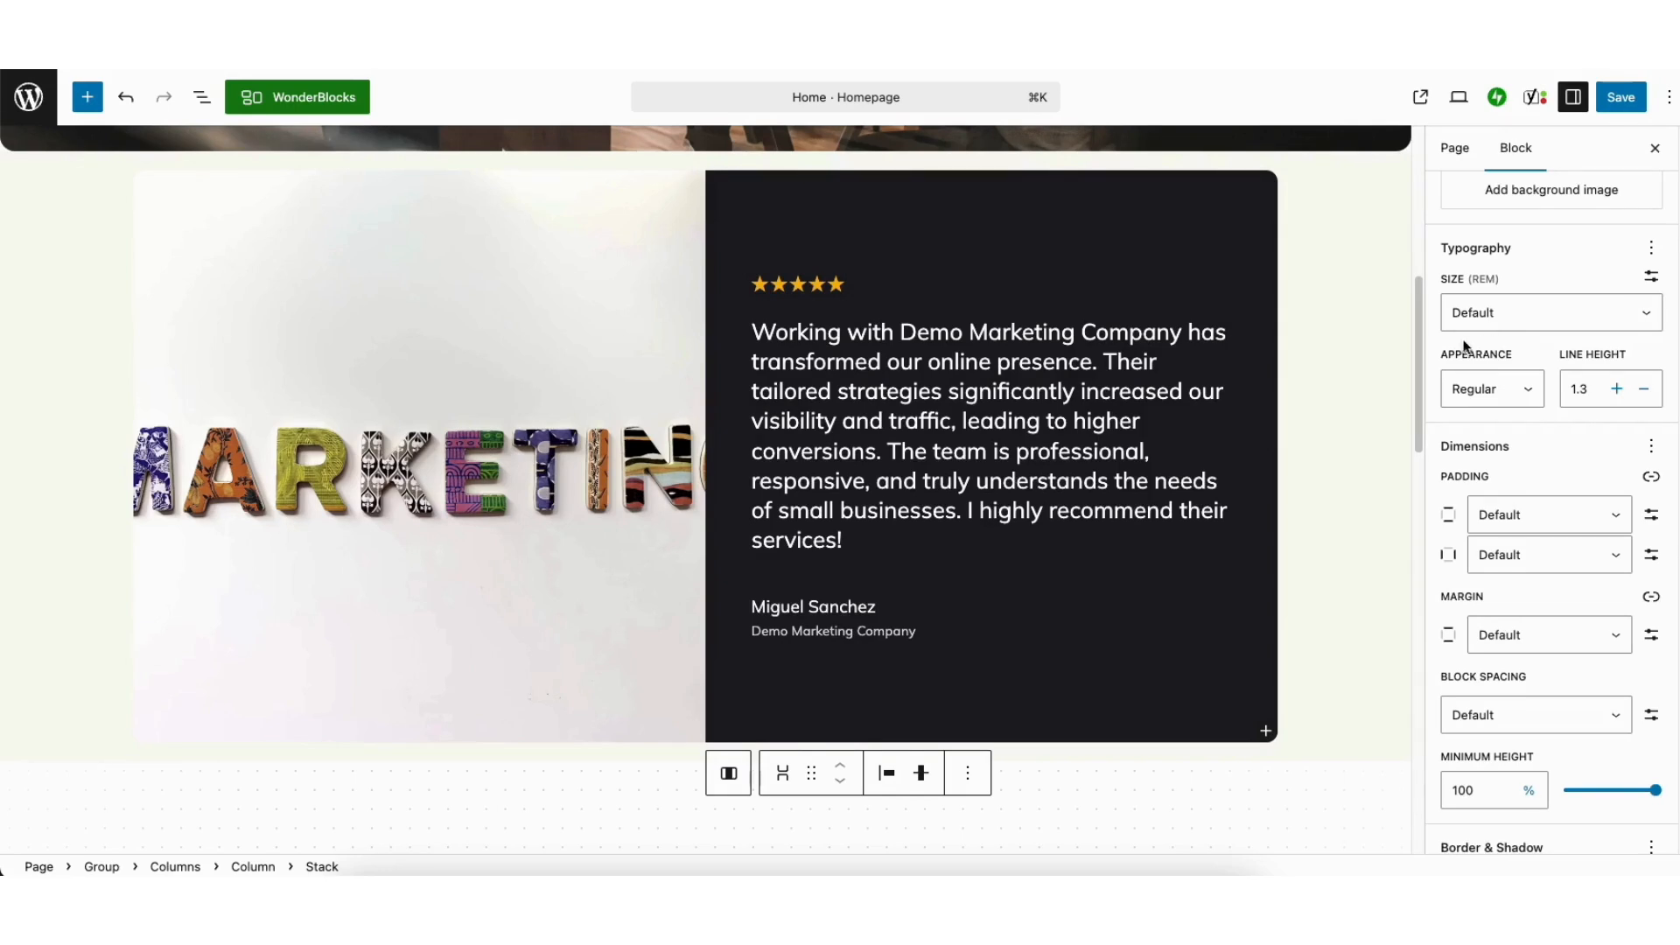
Replace the marketing letters image beside the testimonial with the optimized office meeting photo from the Media Library, and open its alternative text for editing
click(349, 476)
click(518, 774)
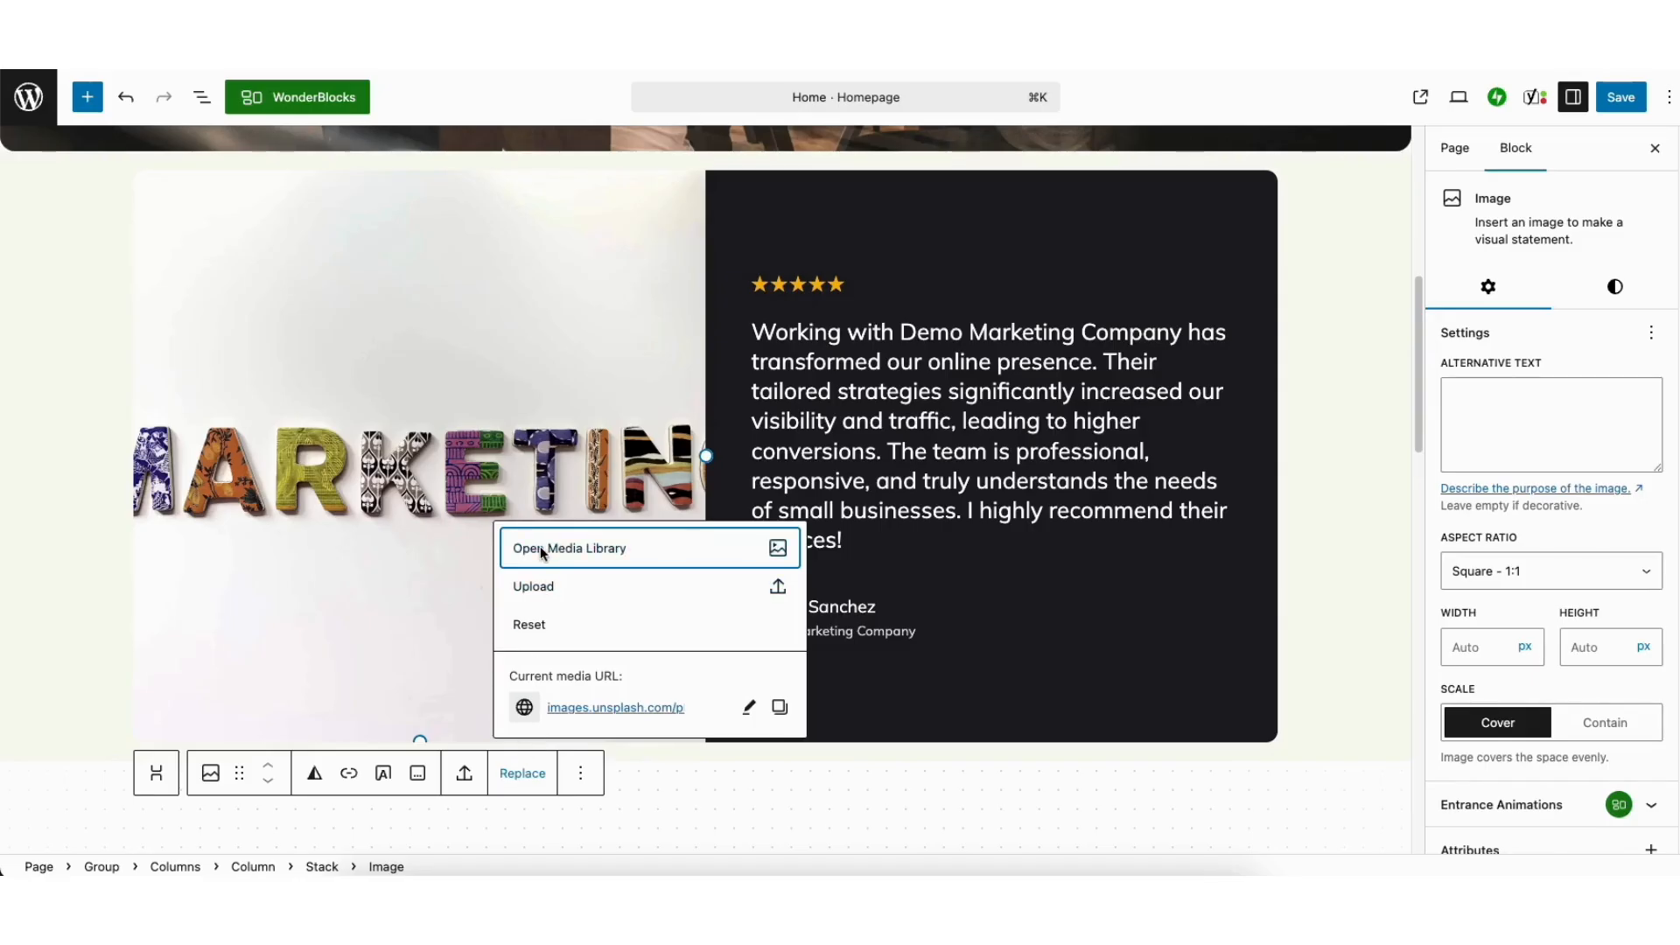
click(539, 546)
click(93, 166)
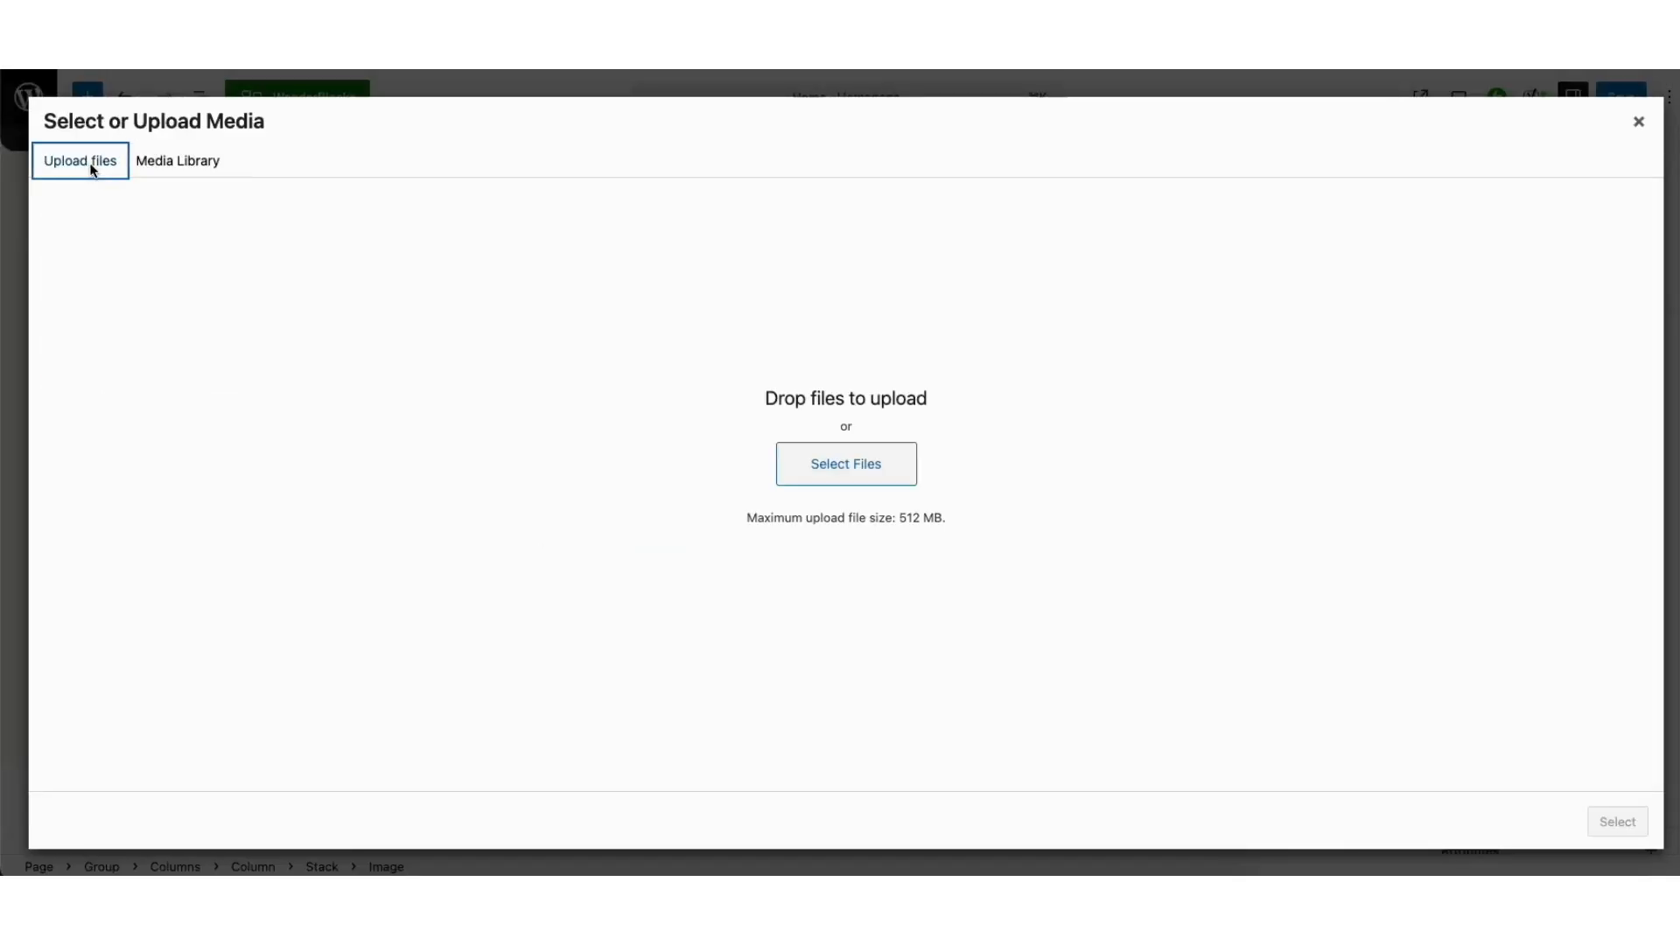
click(164, 166)
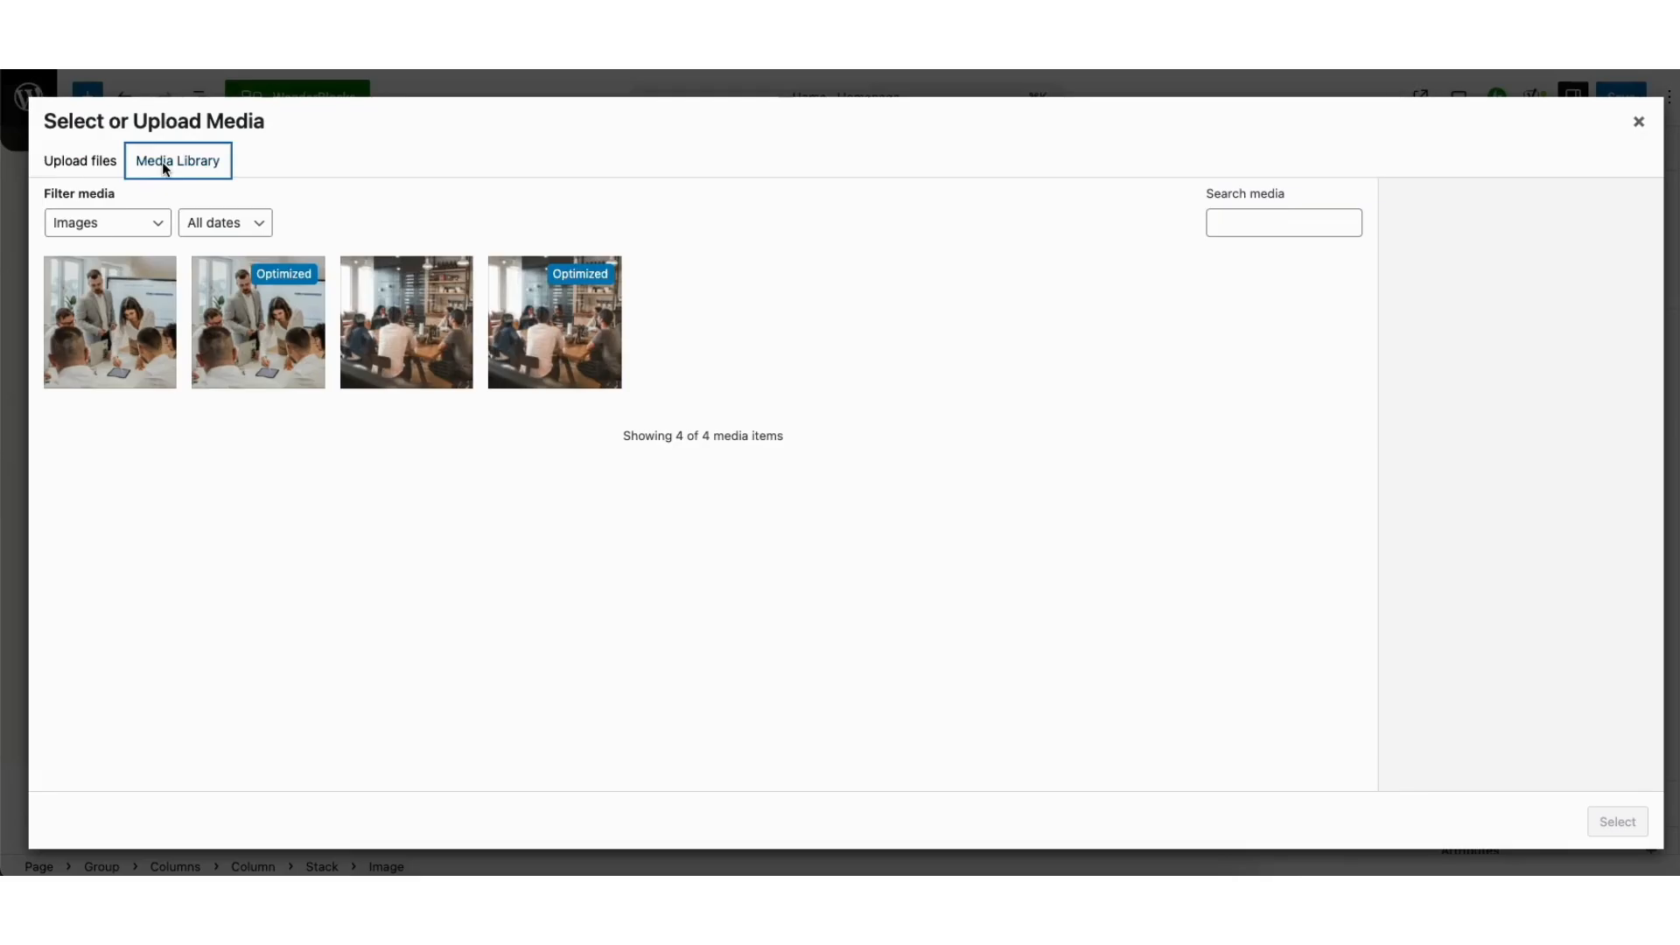
click(273, 341)
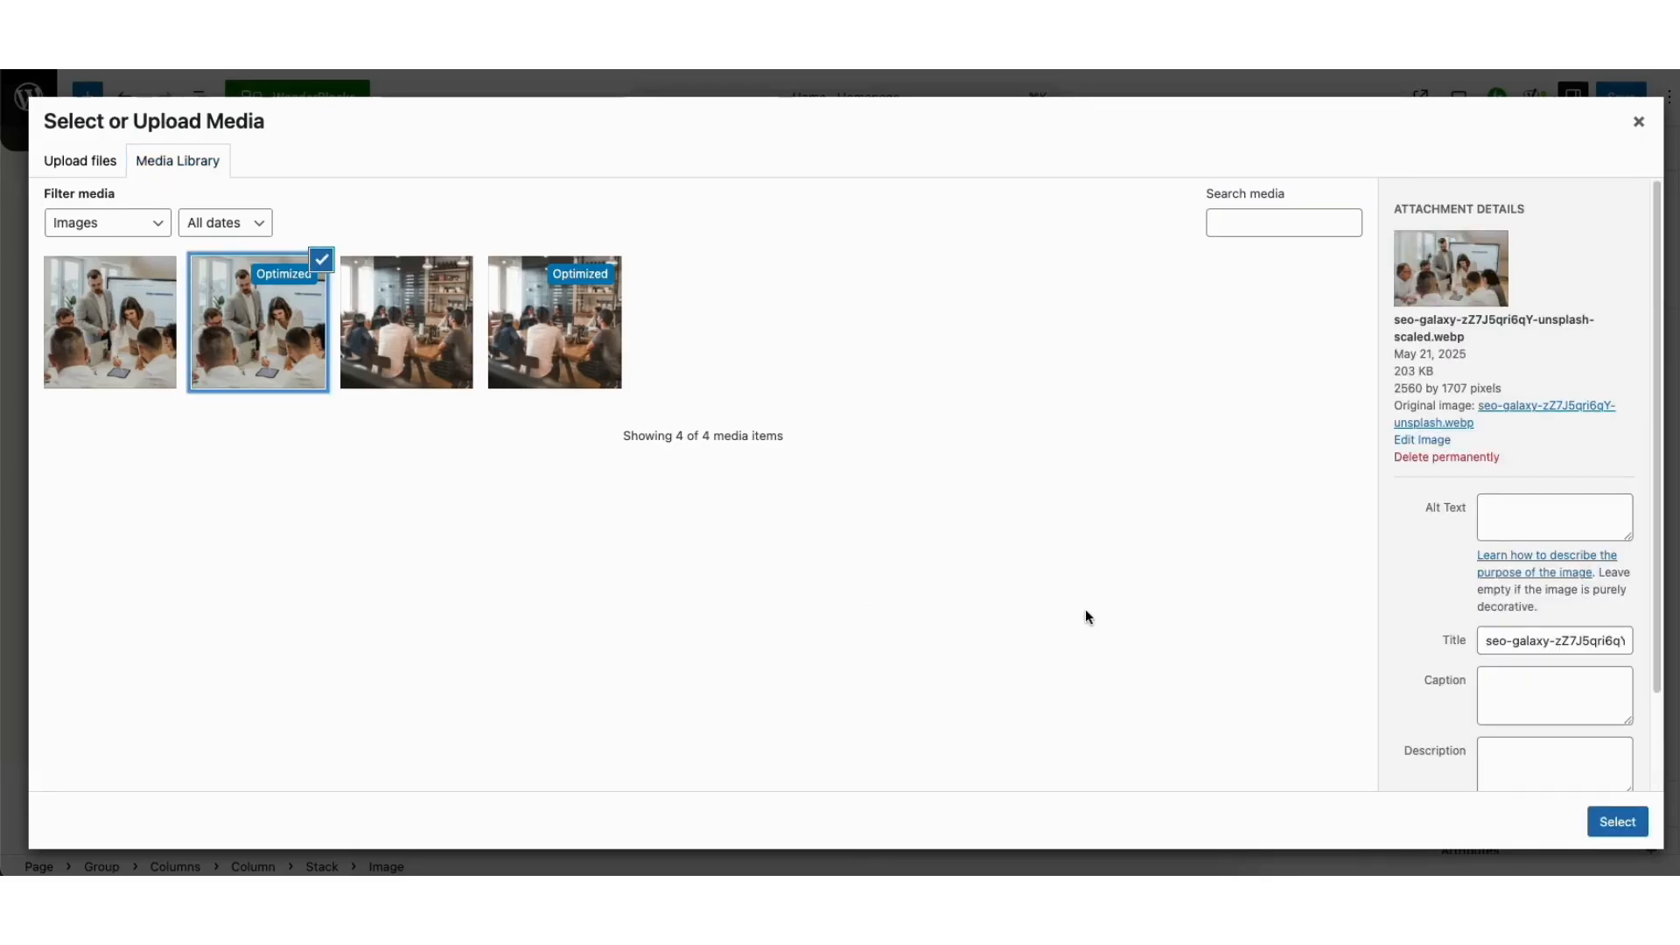
click(1618, 823)
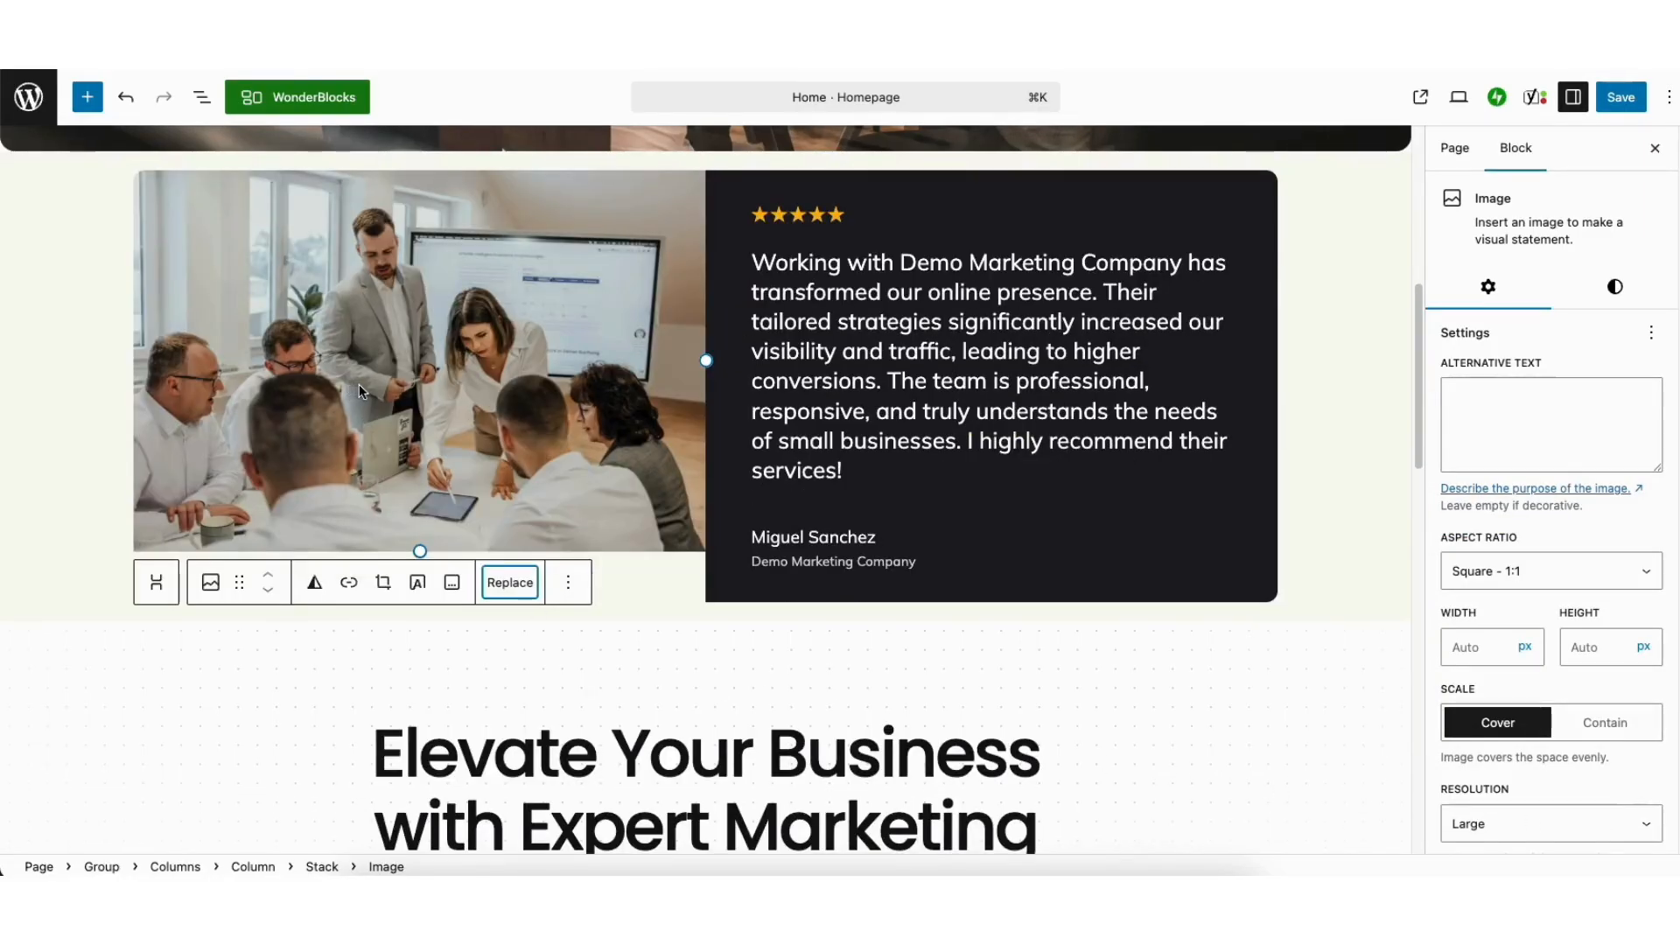
click(1496, 409)
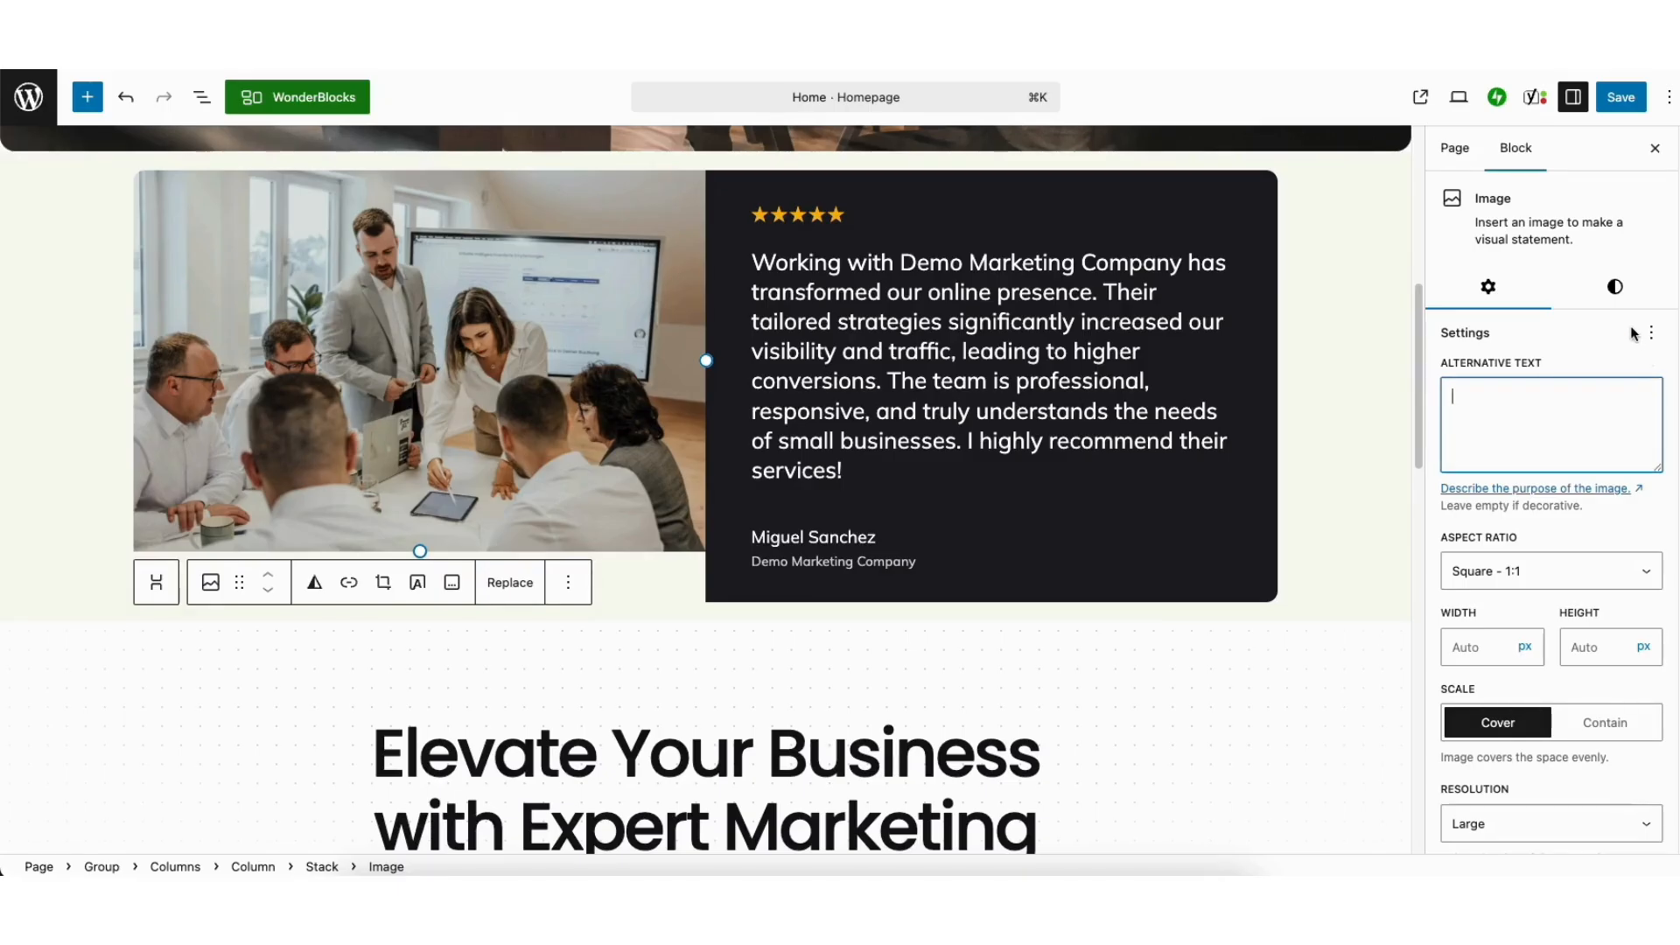
Try the teal and beige theme colours as the background of the group surrounding the testimonial section
click(45, 187)
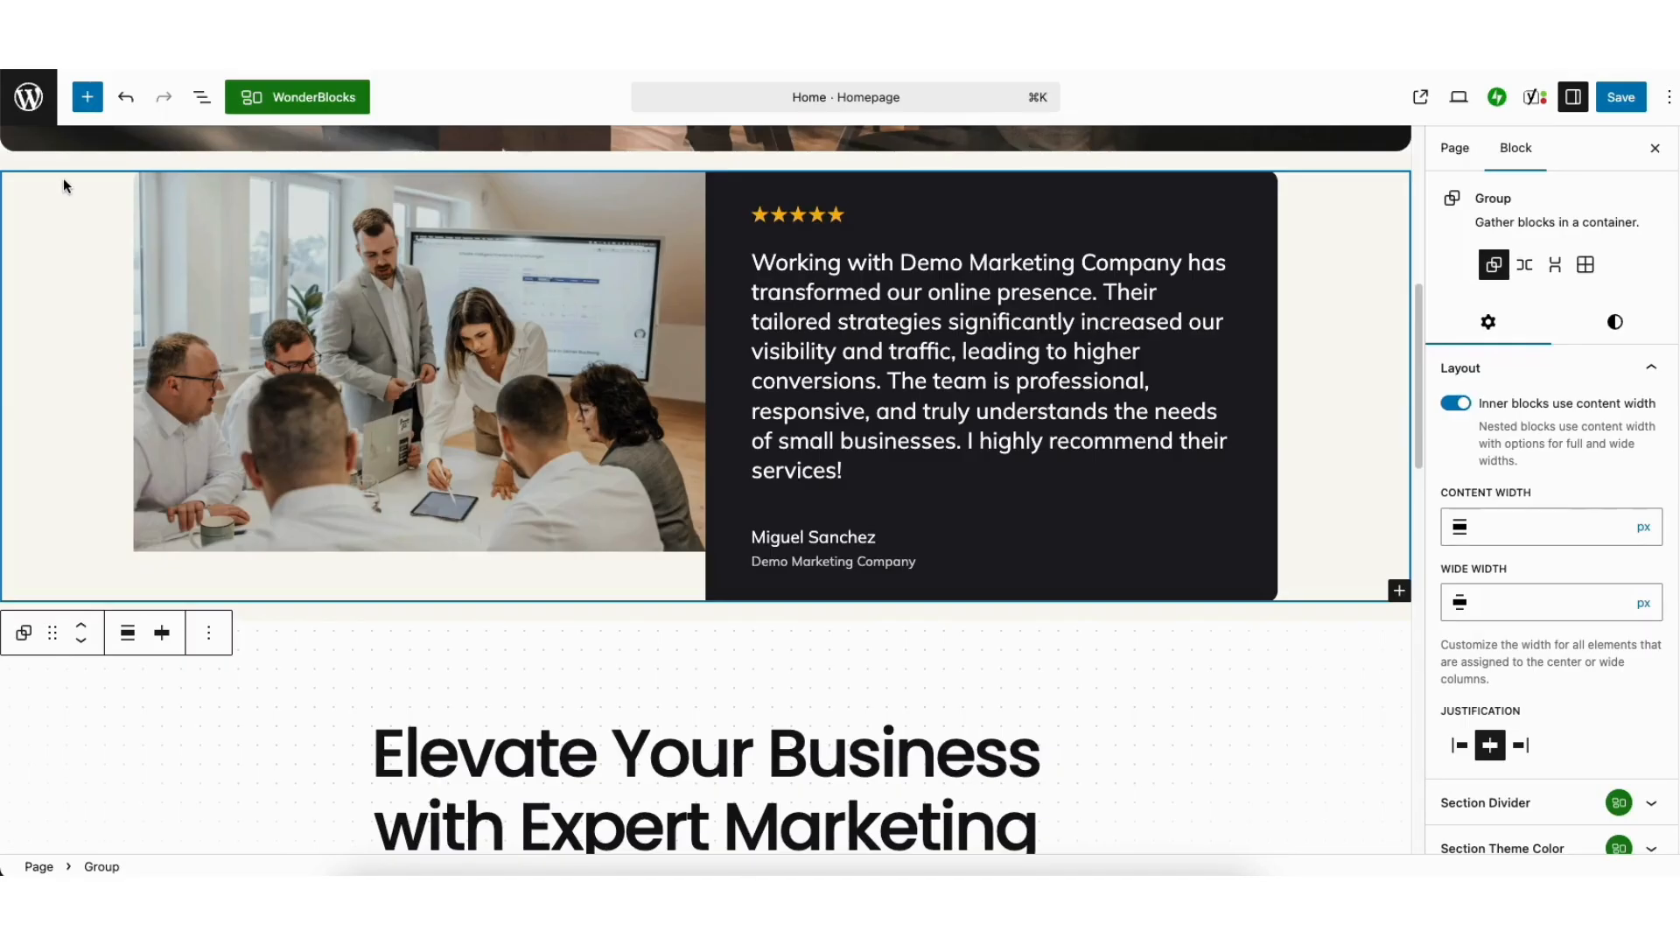
click(1615, 322)
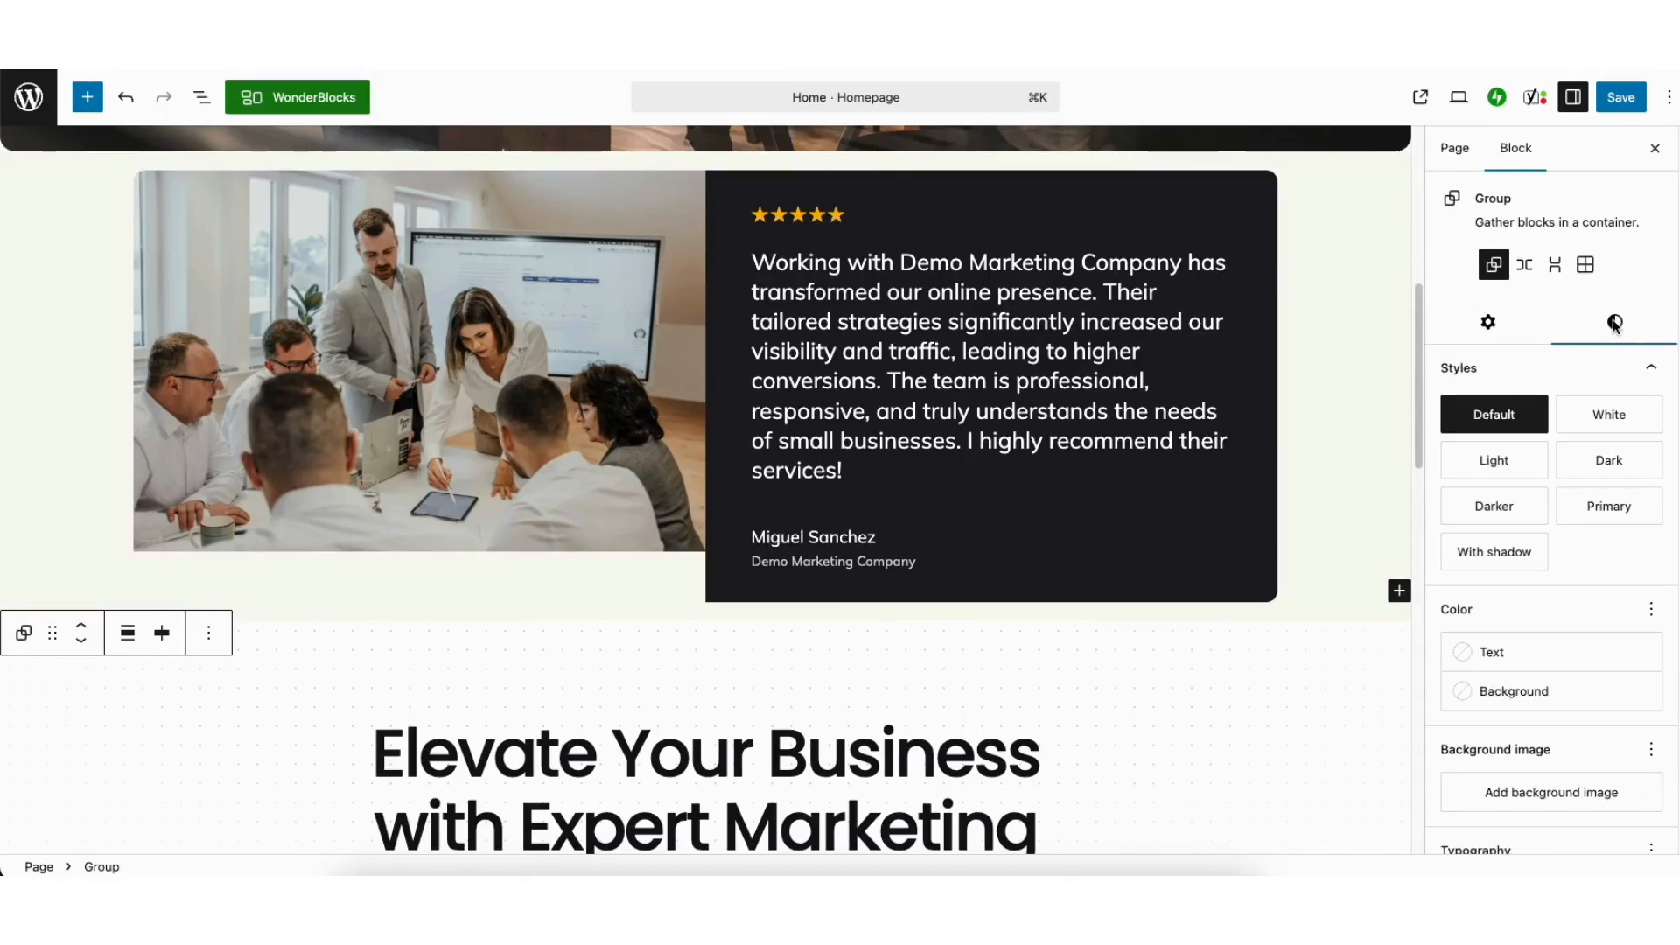
click(1491, 691)
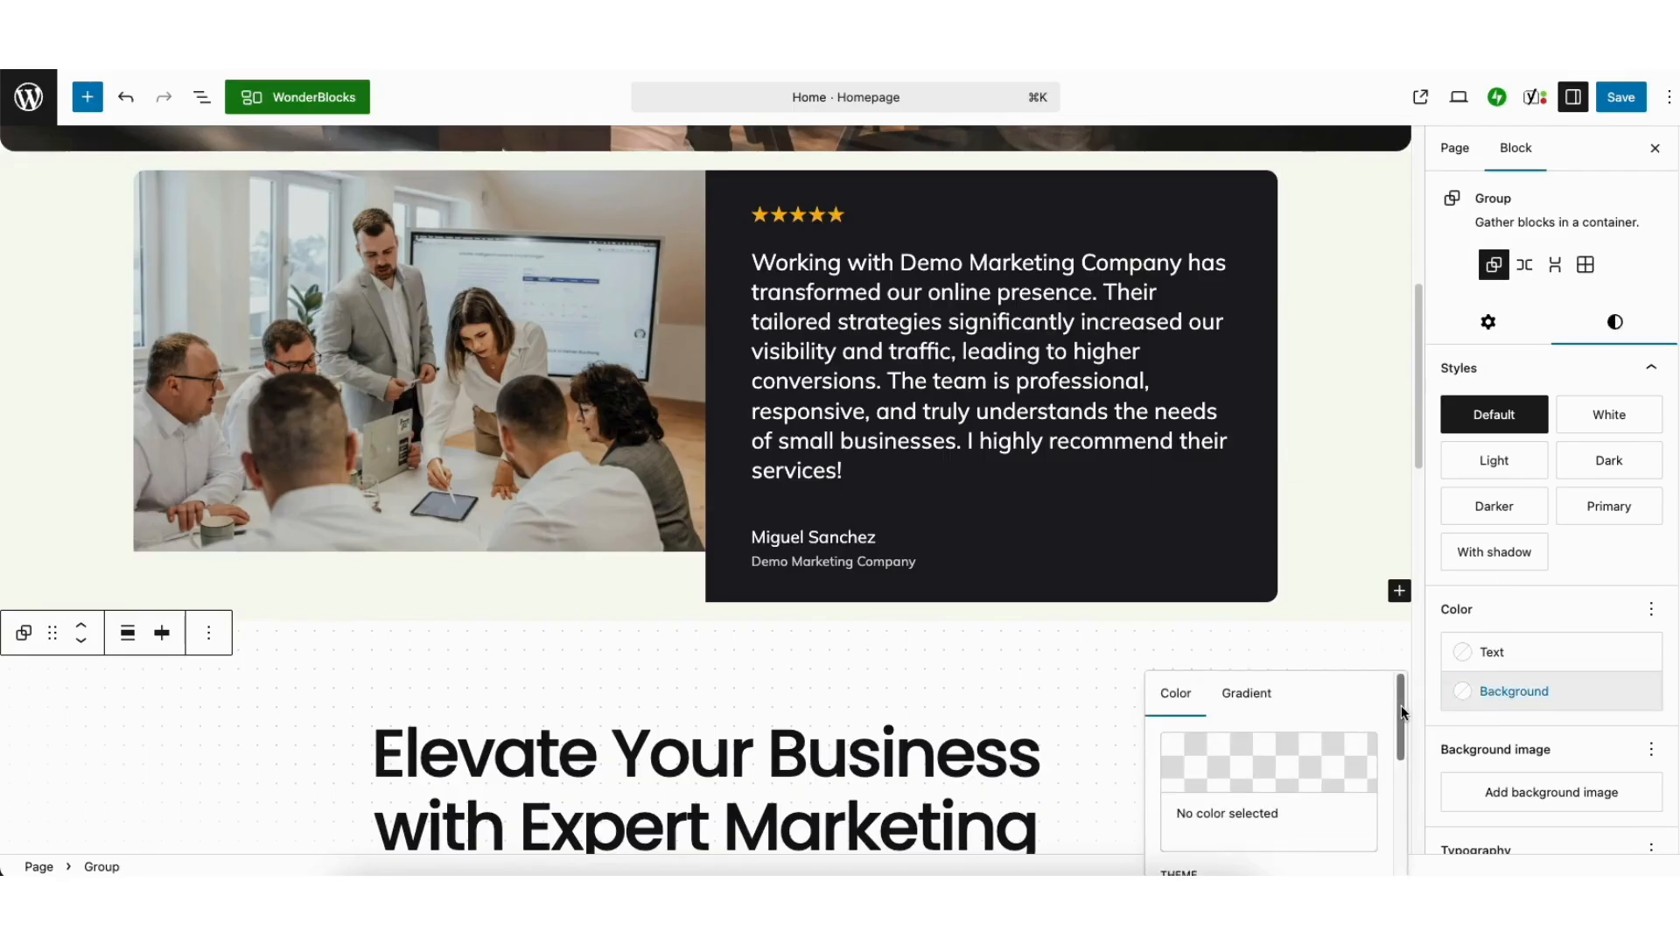
scroll(1401, 707, down, 3)
click(1249, 728)
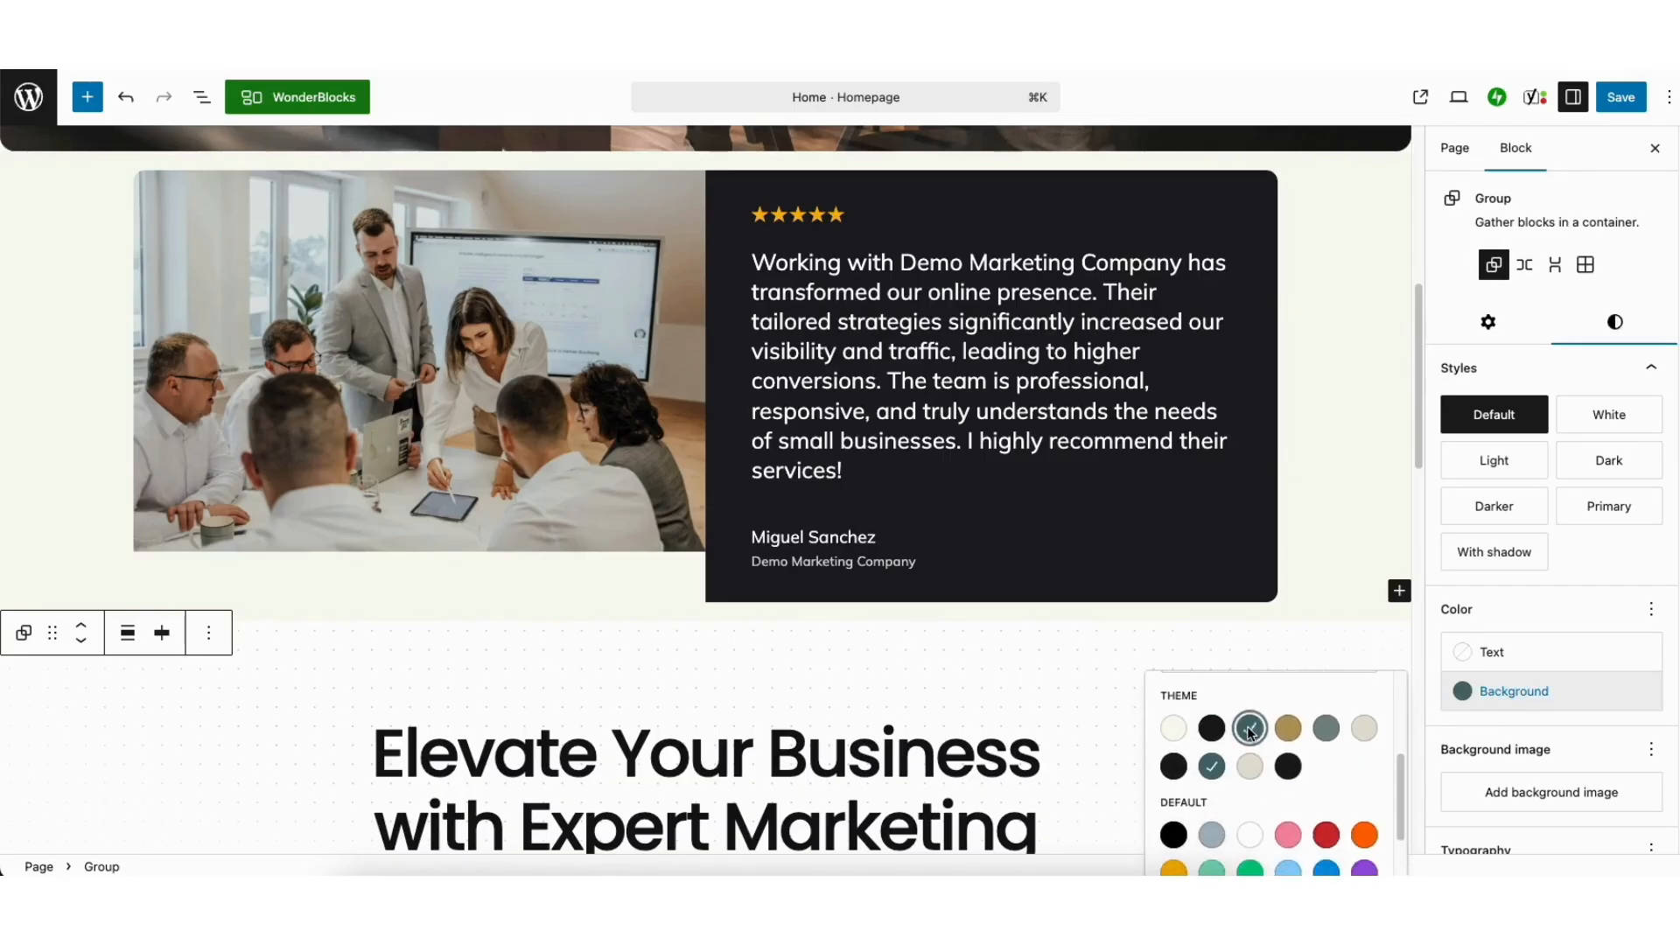
click(1363, 728)
scroll(1405, 786, down, 2)
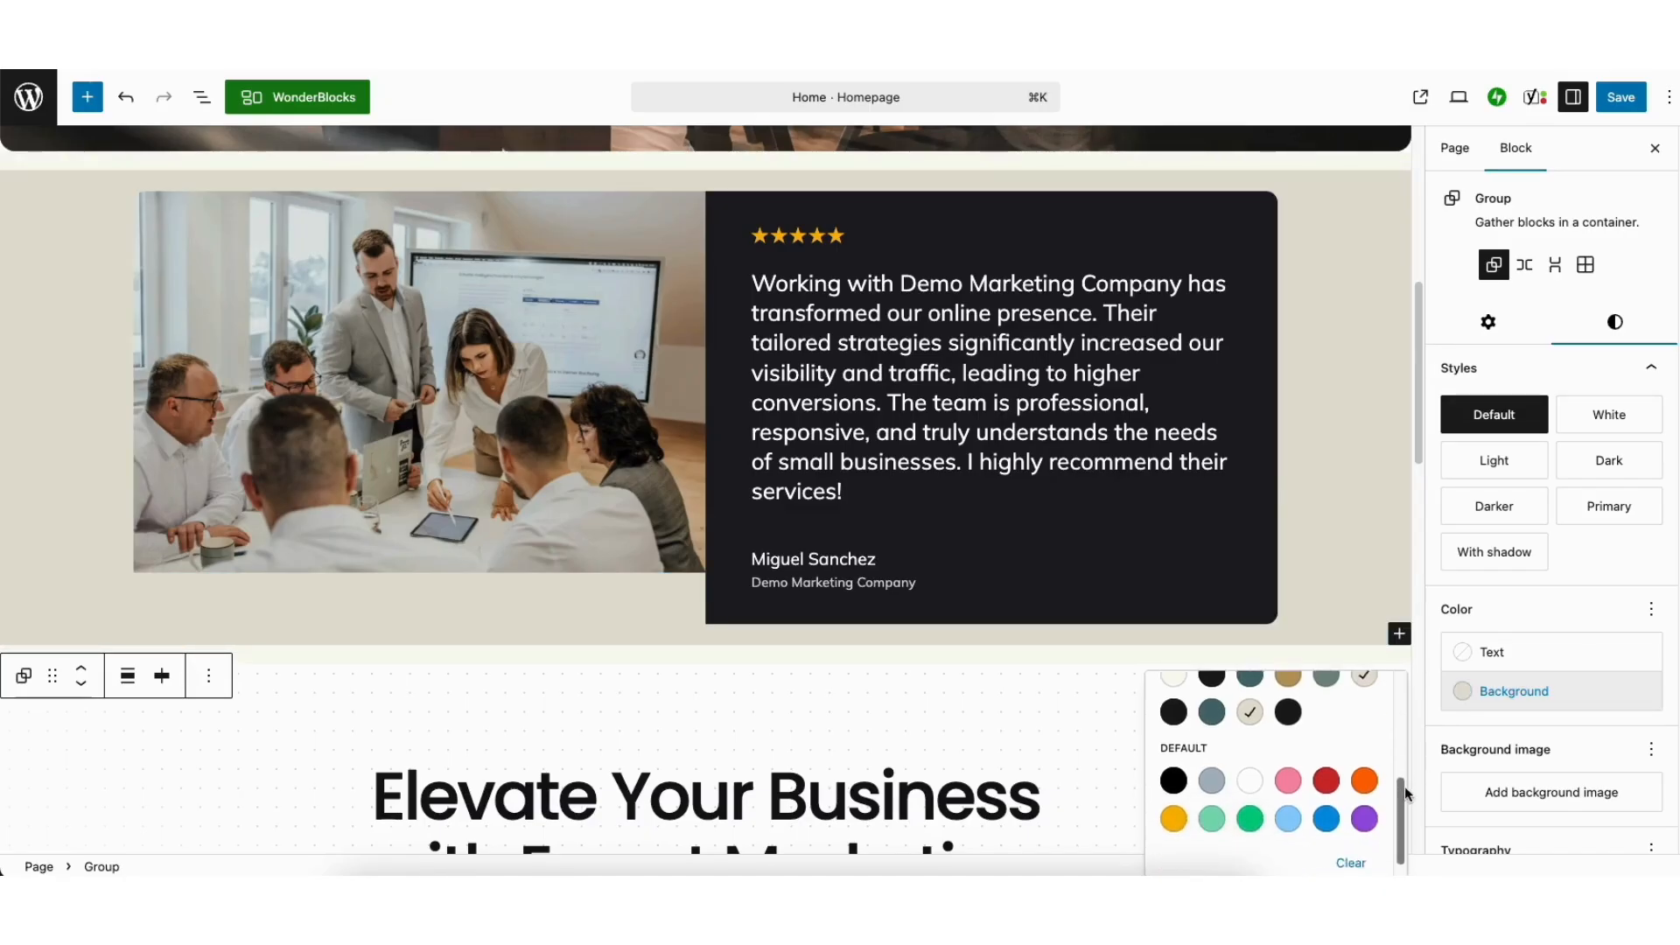
Set the testimonial group's background colour to the default White and apply the White style to the group
scroll(1404, 786, down, 1)
click(1252, 762)
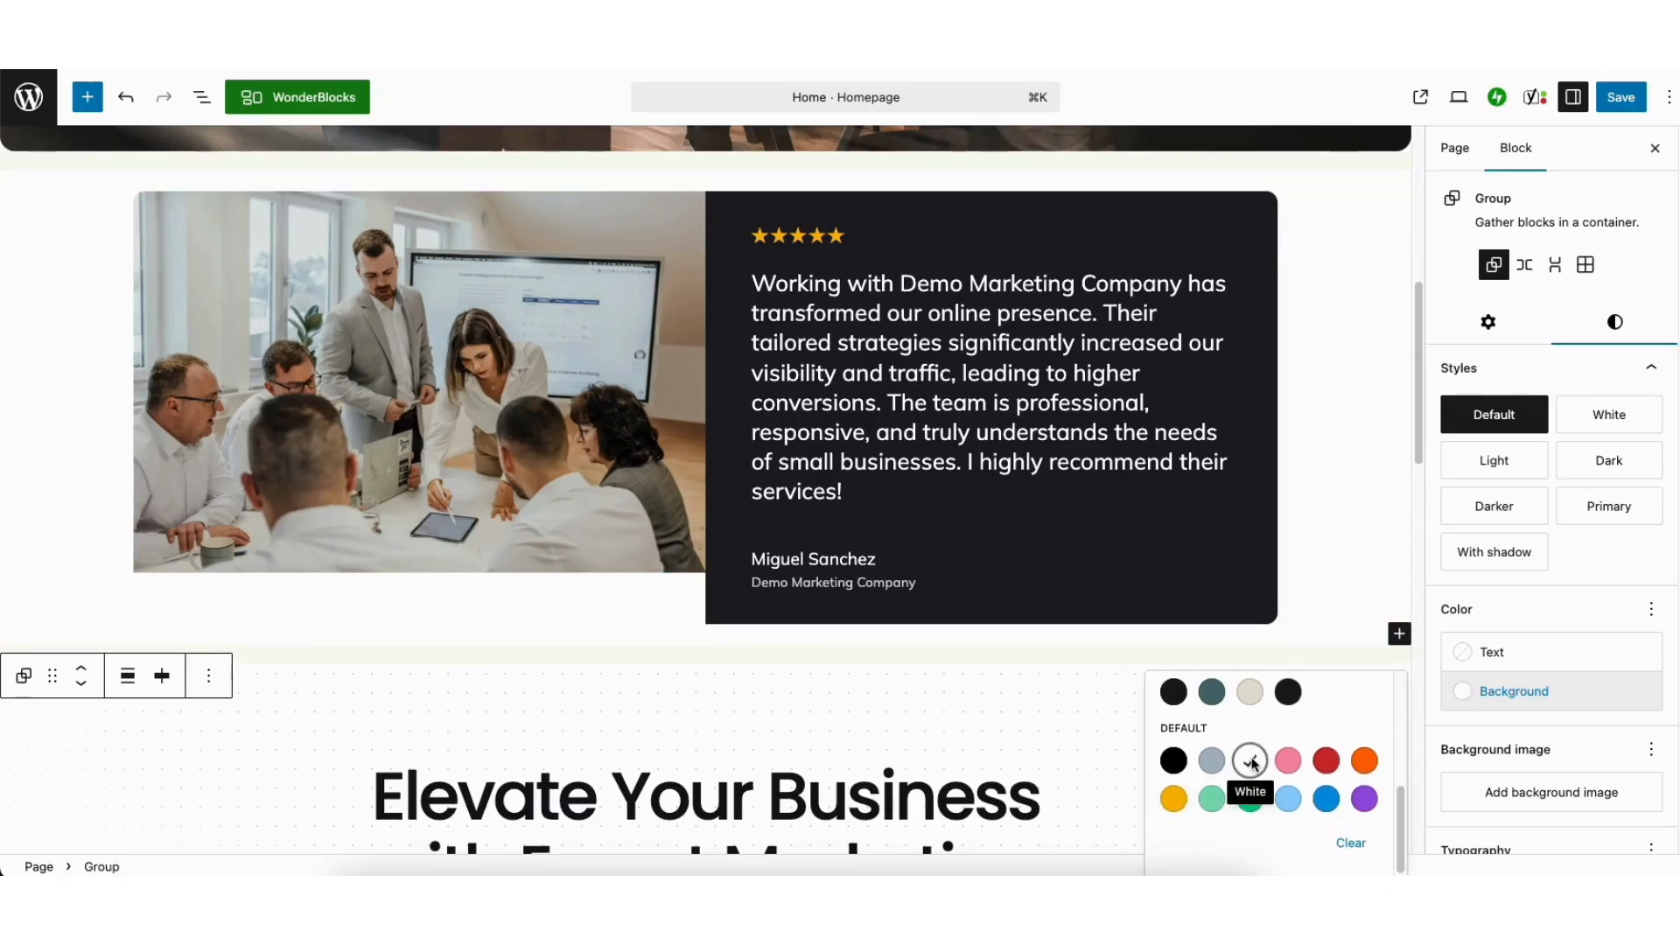
click(1609, 415)
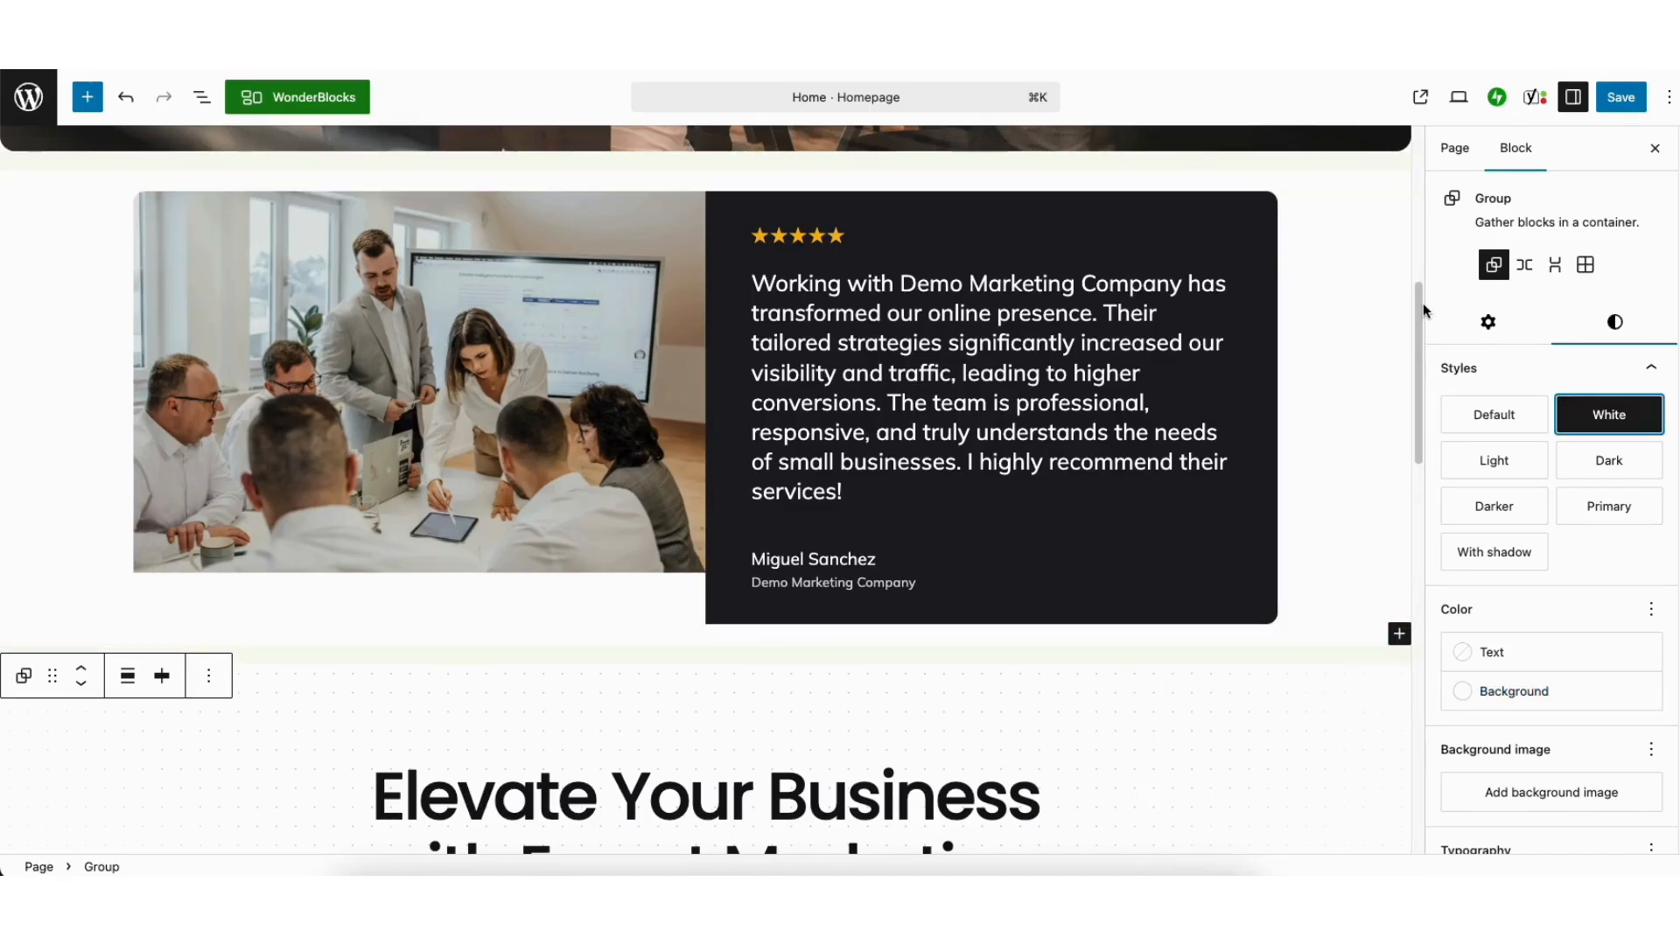
Open the WonderBlocks library and look through its Featured patterns
click(286, 96)
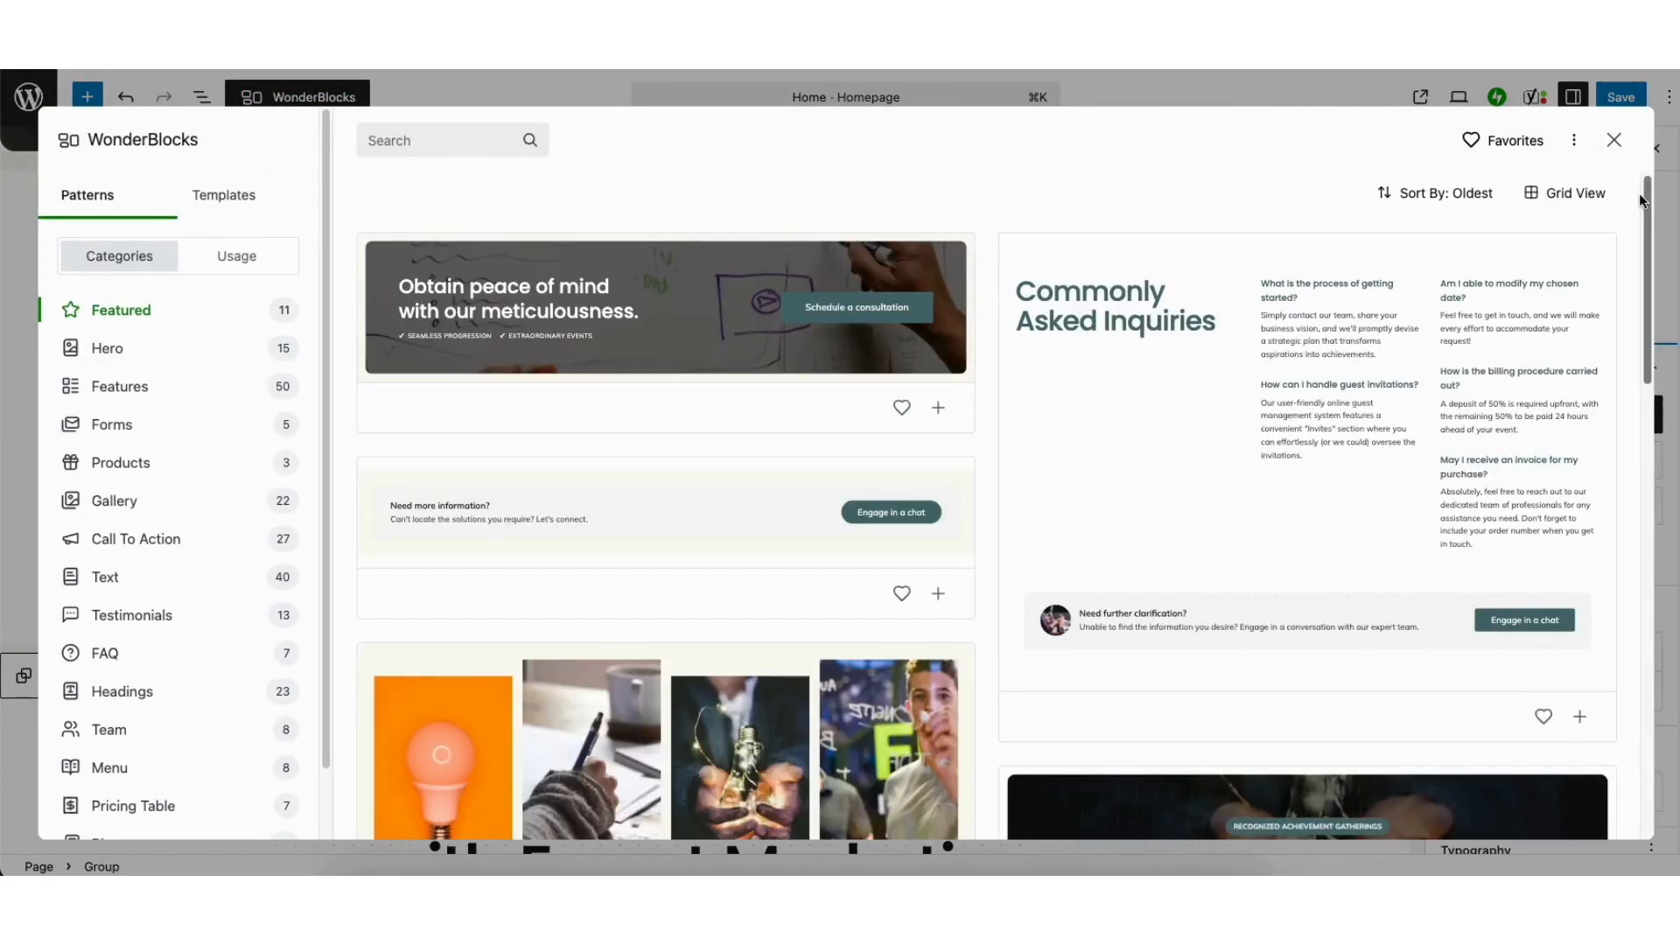
scroll(1644, 224, down, 1)
scroll(1645, 223, down, 7)
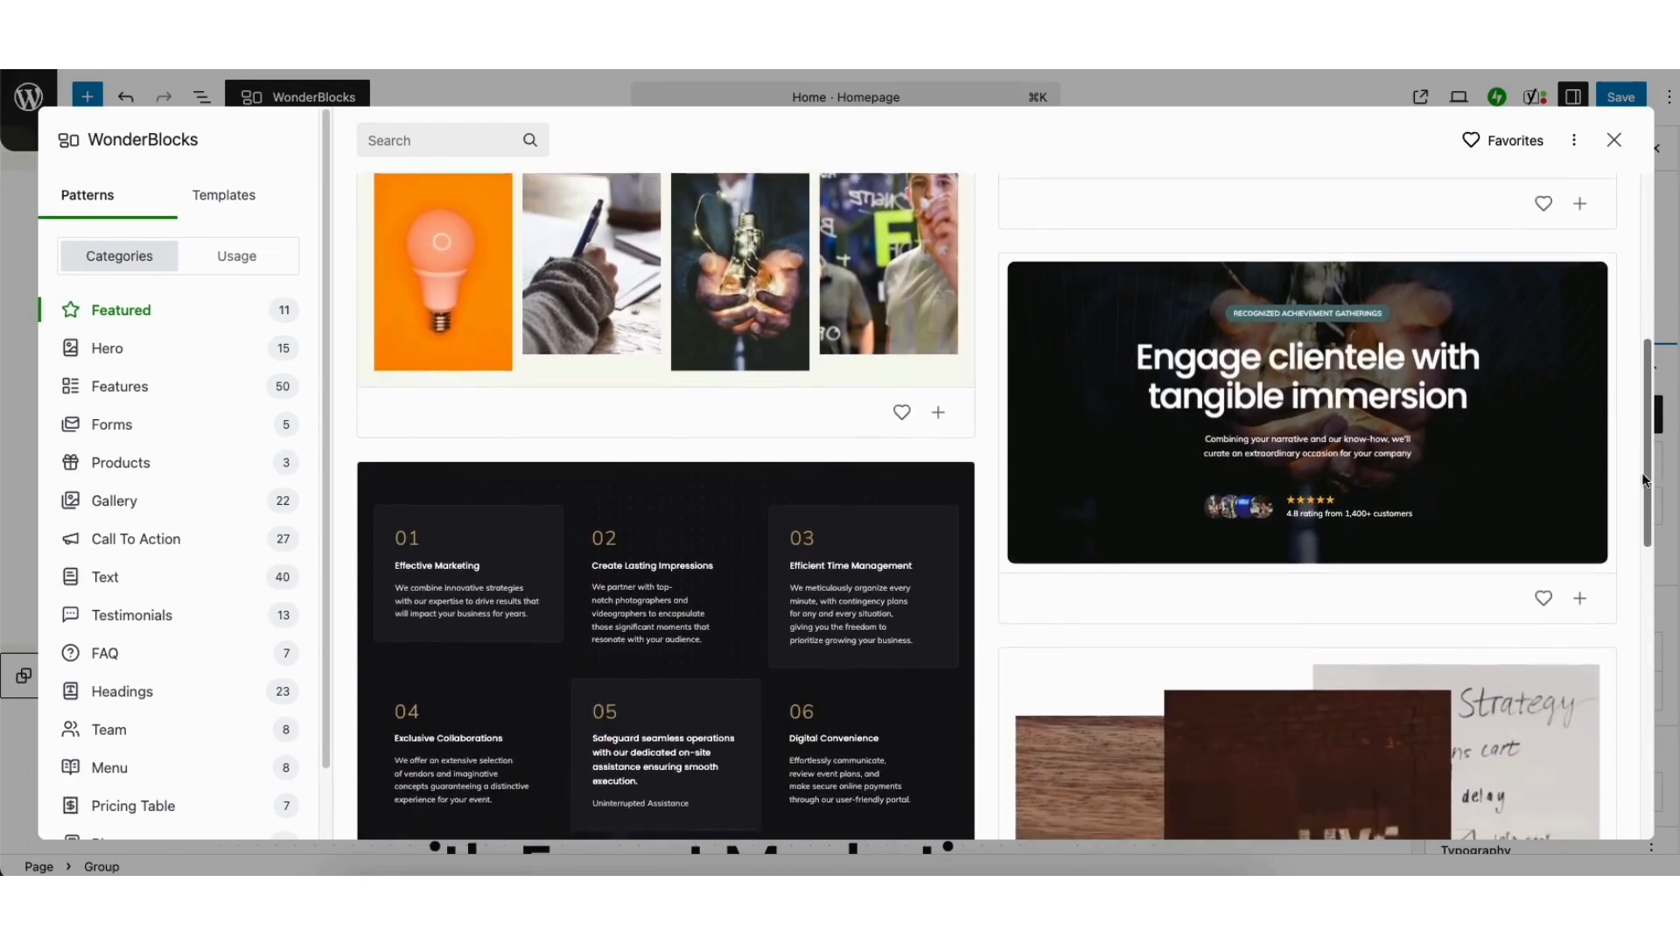
scroll(1640, 529, down, 5)
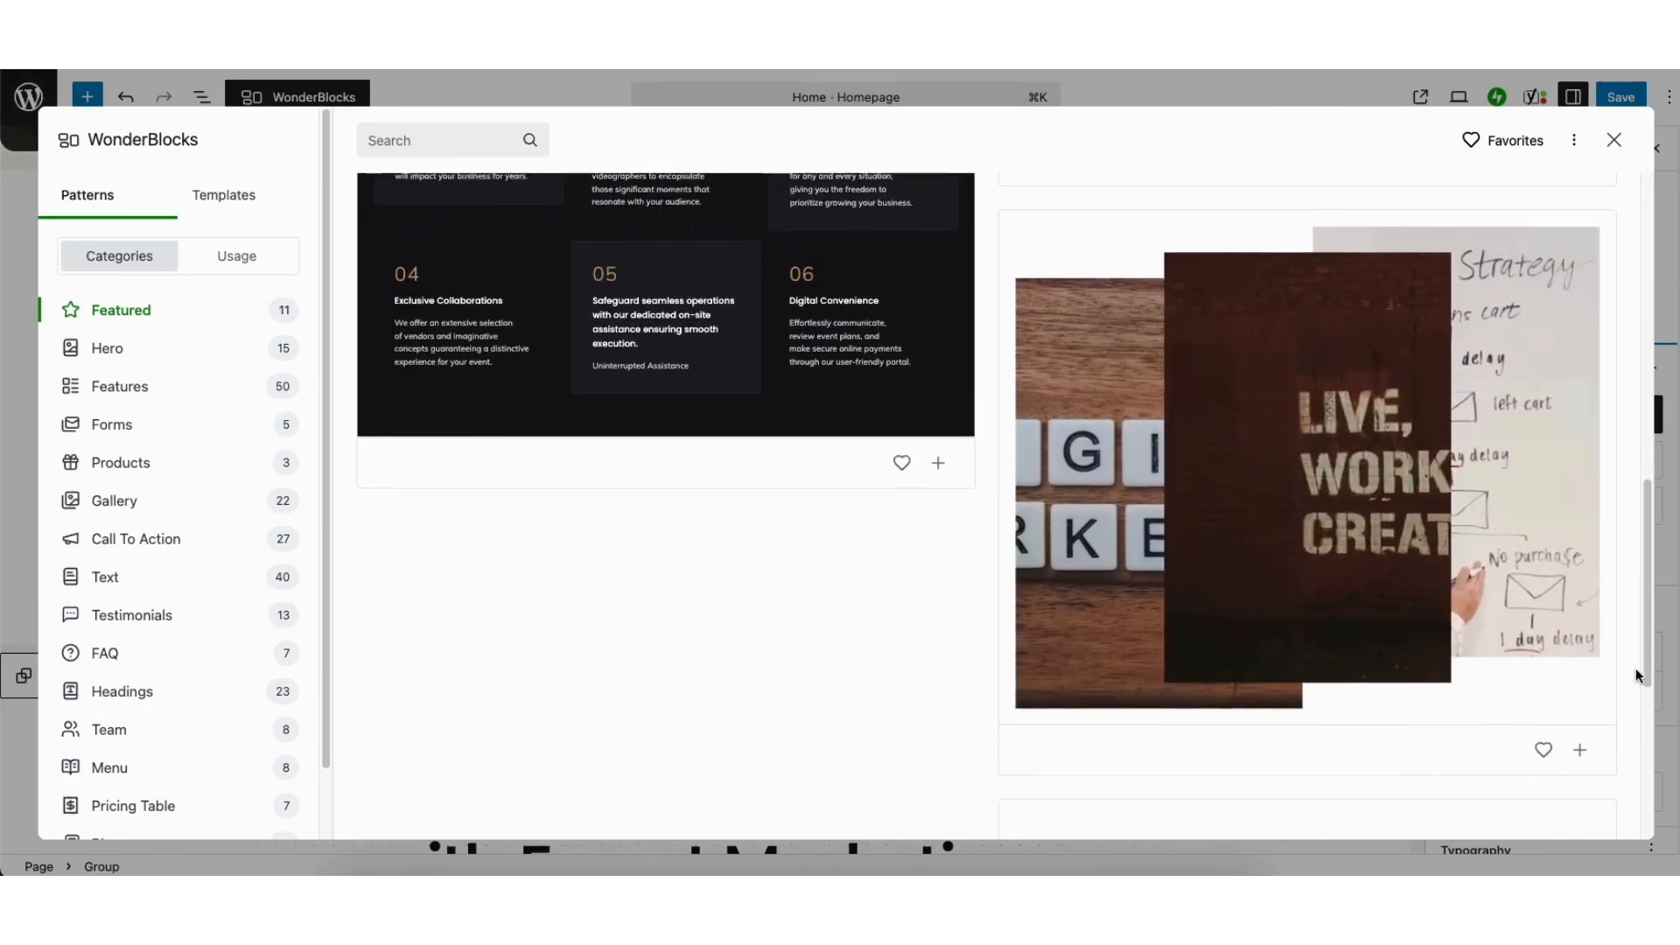
drag(1636, 703, 1638, 175)
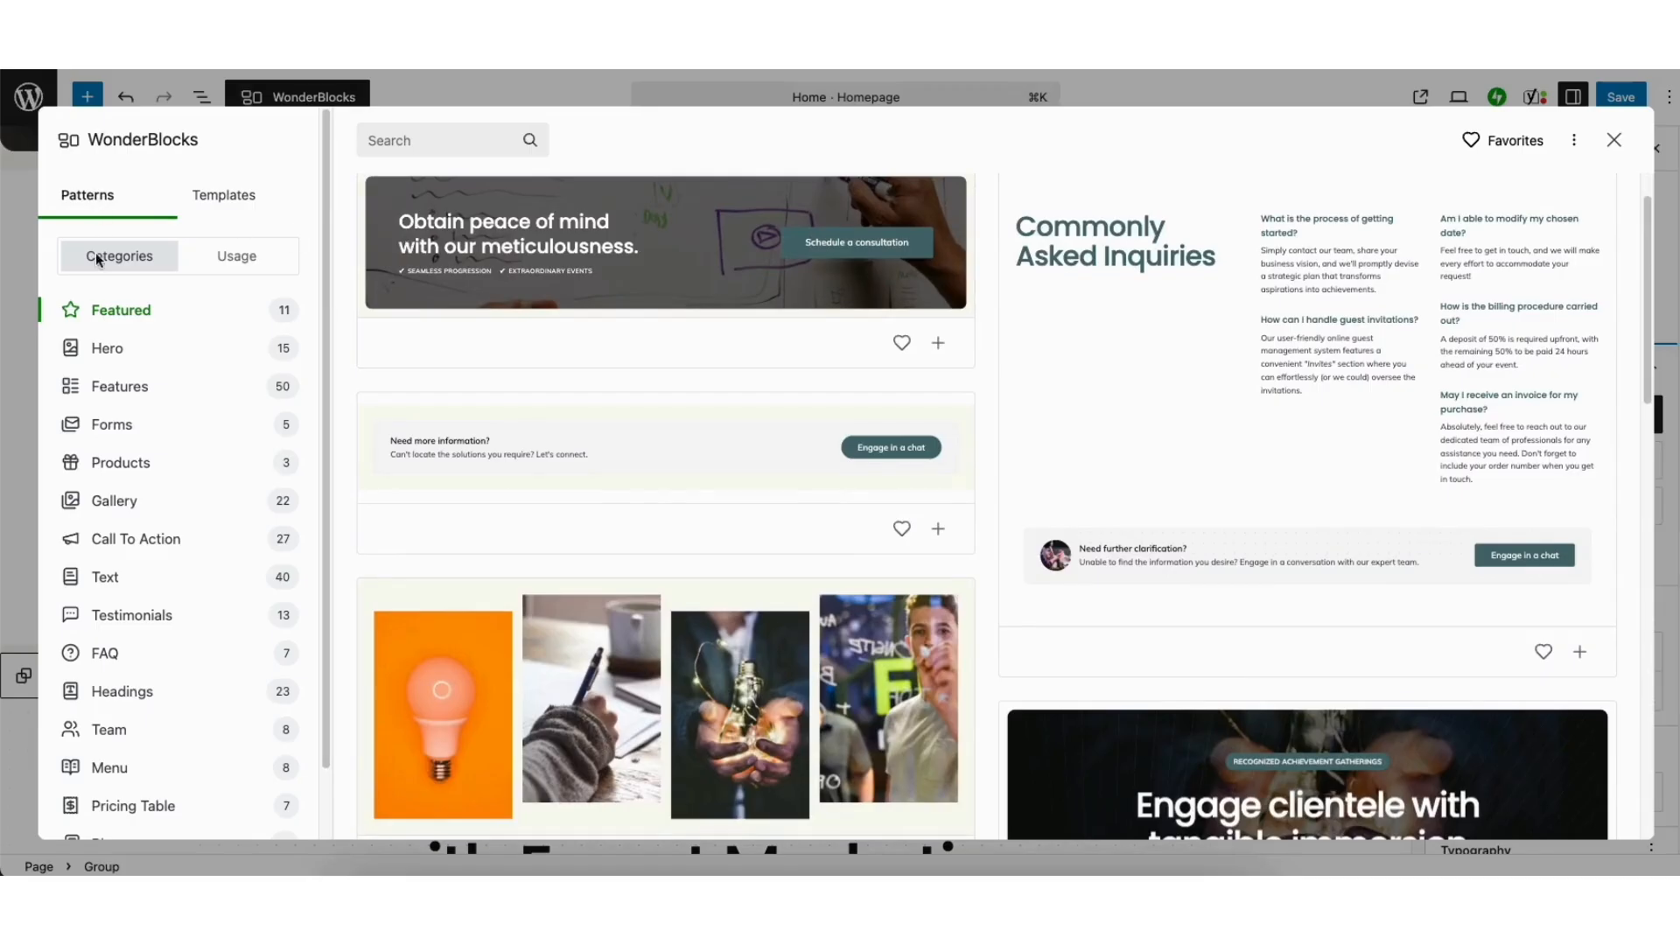
Browse the Features, Pricing Table, Menu and Gallery pattern categories in the WonderBlocks library
click(114, 386)
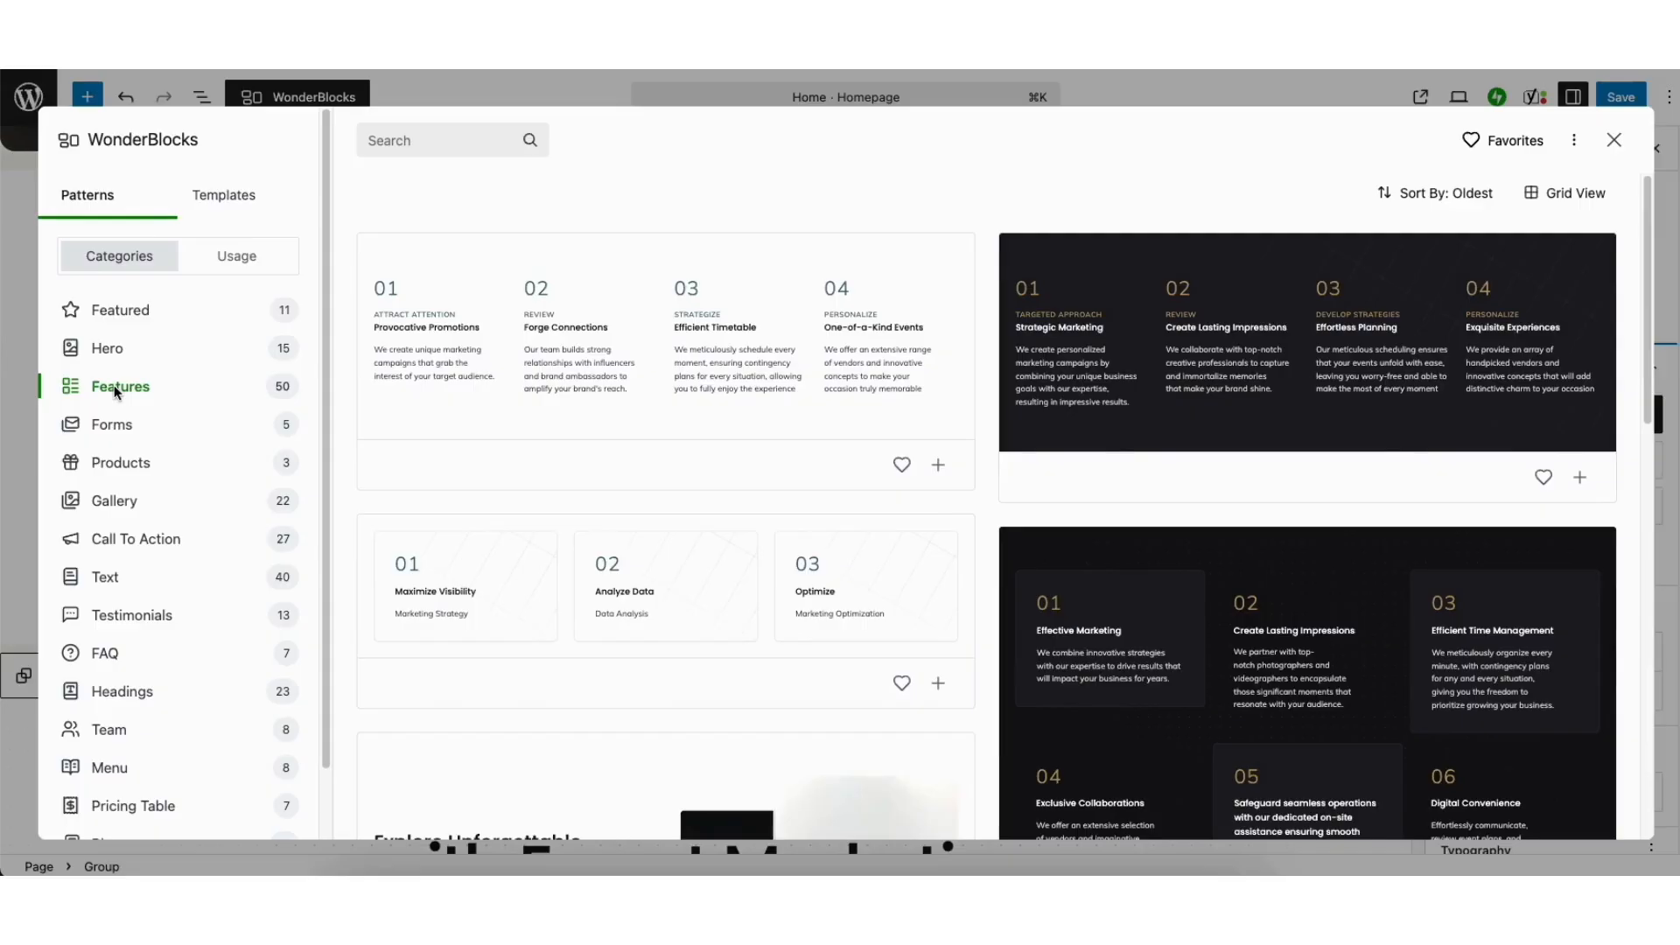
drag(322, 506, 327, 582)
click(132, 728)
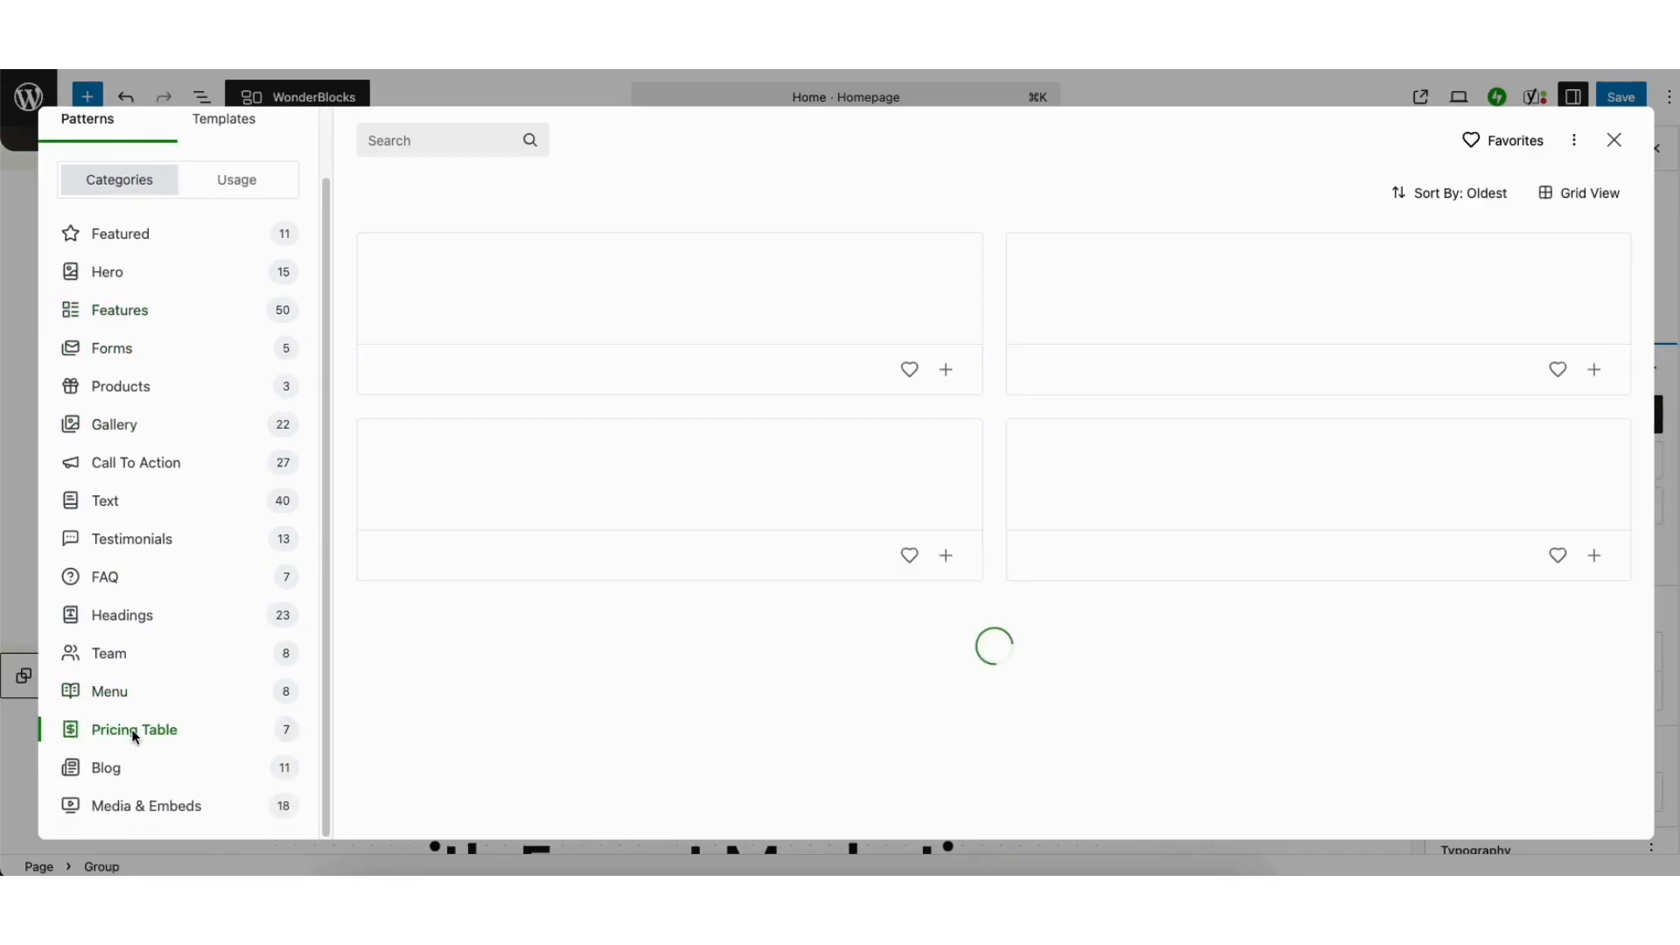
drag(1645, 214, 1645, 487)
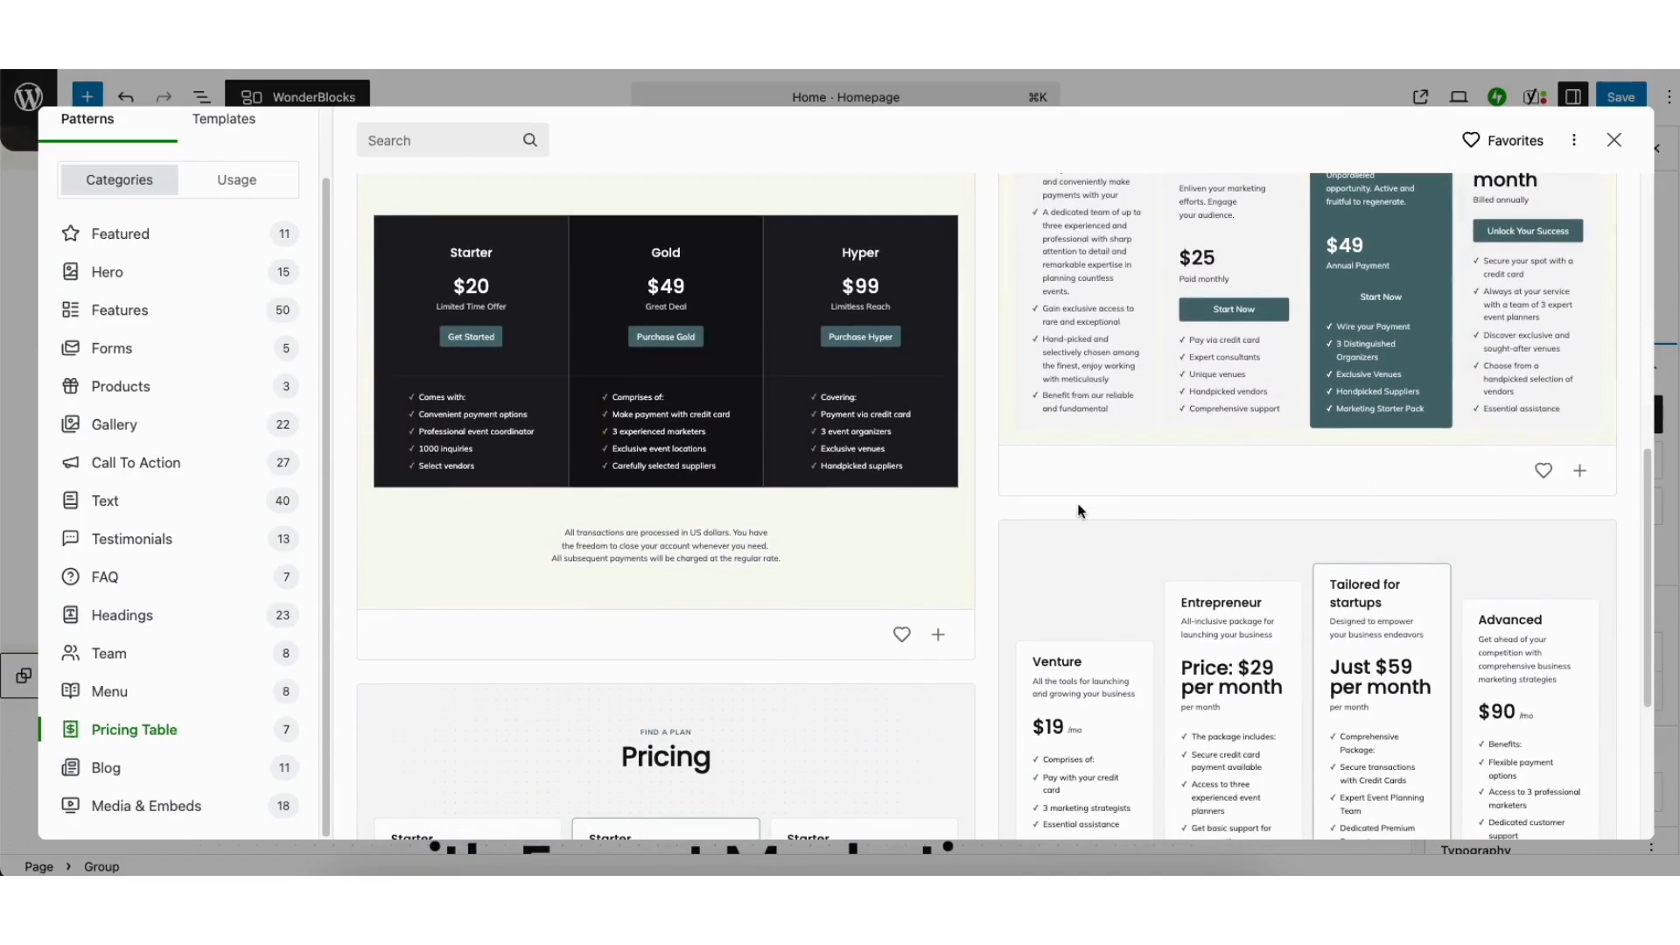
click(109, 691)
drag(1645, 196, 1604, 515)
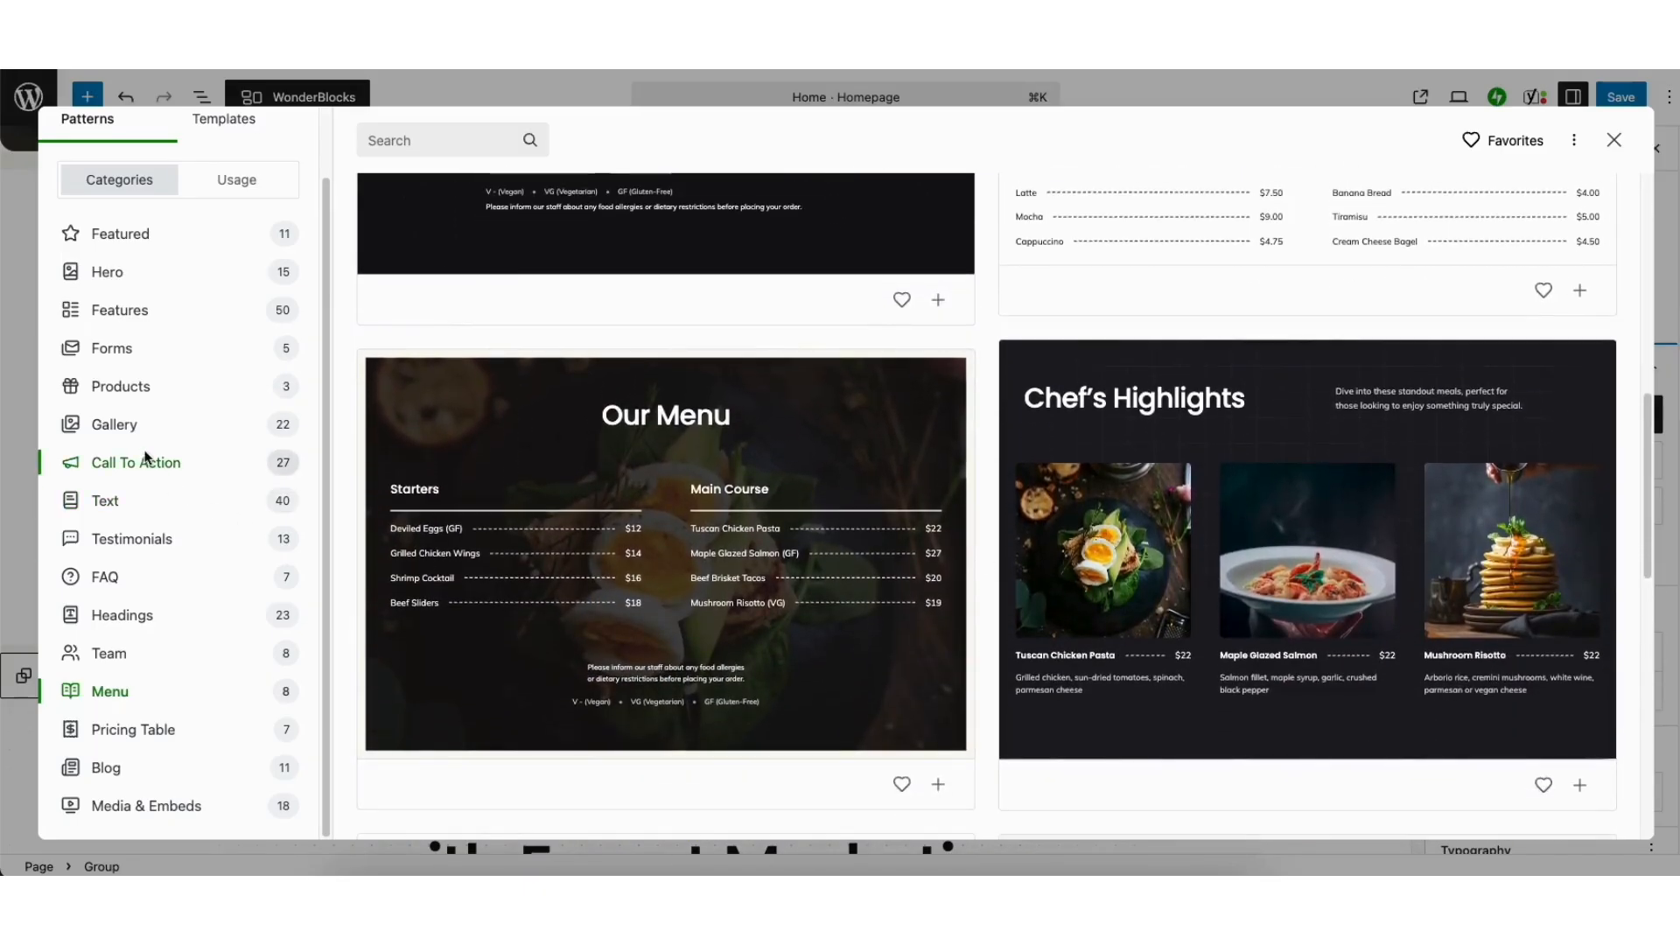
click(122, 429)
drag(1639, 186, 1653, 393)
Look at the library's patterns sorted by usage, including Content, and at the Home page templates
click(229, 180)
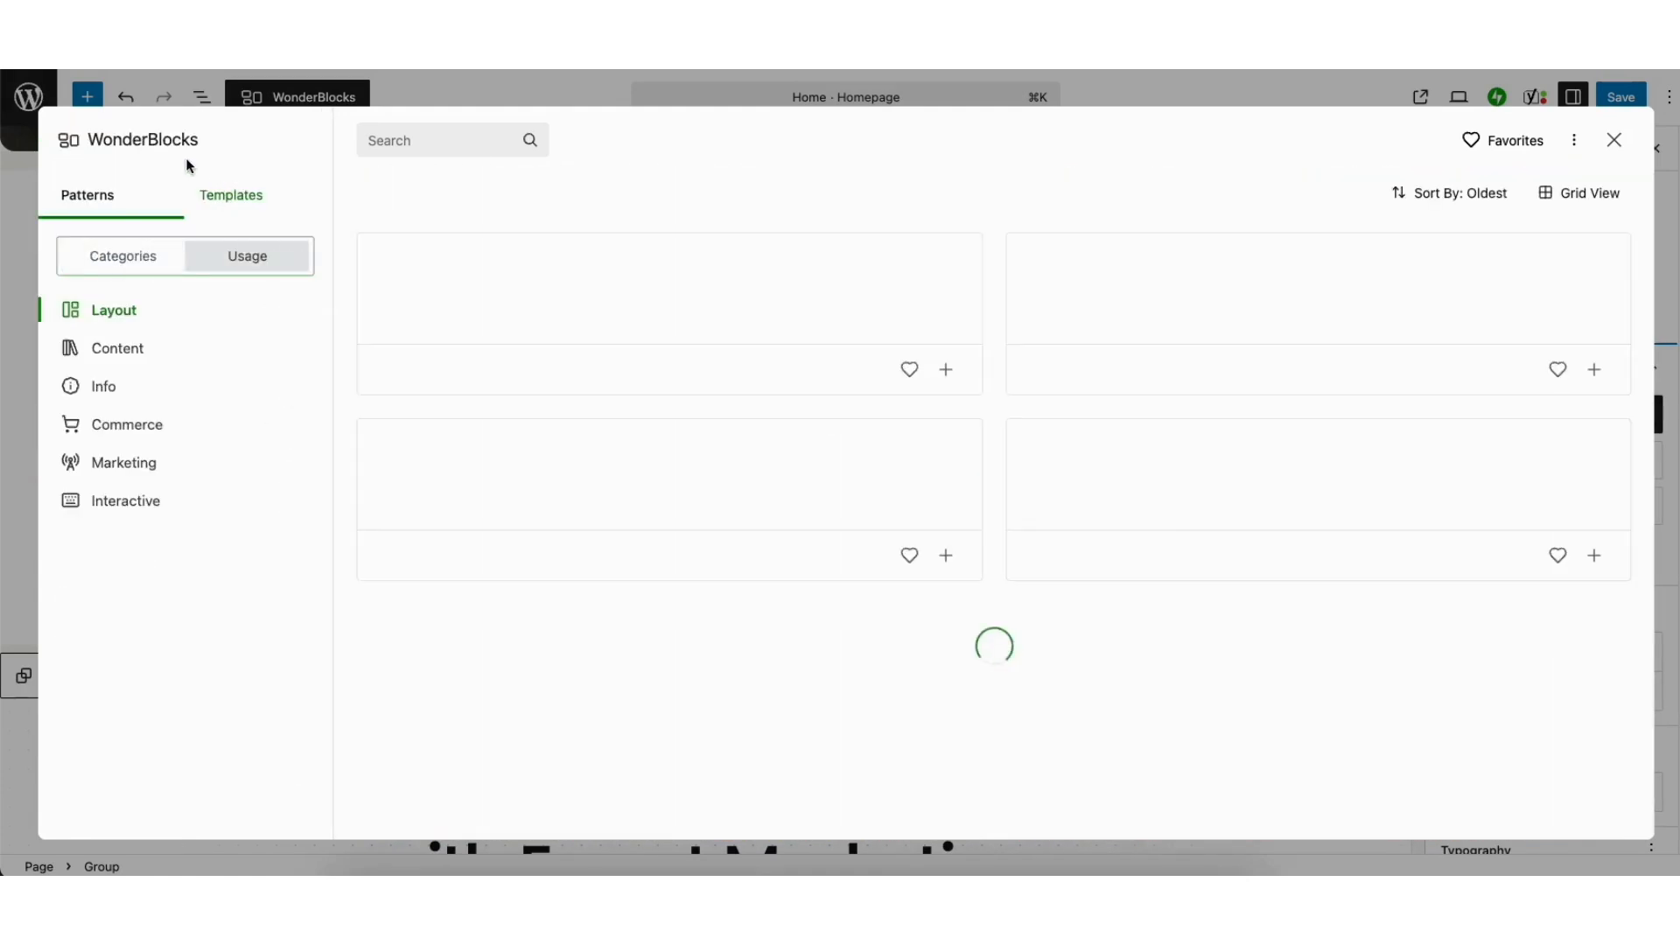
click(117, 349)
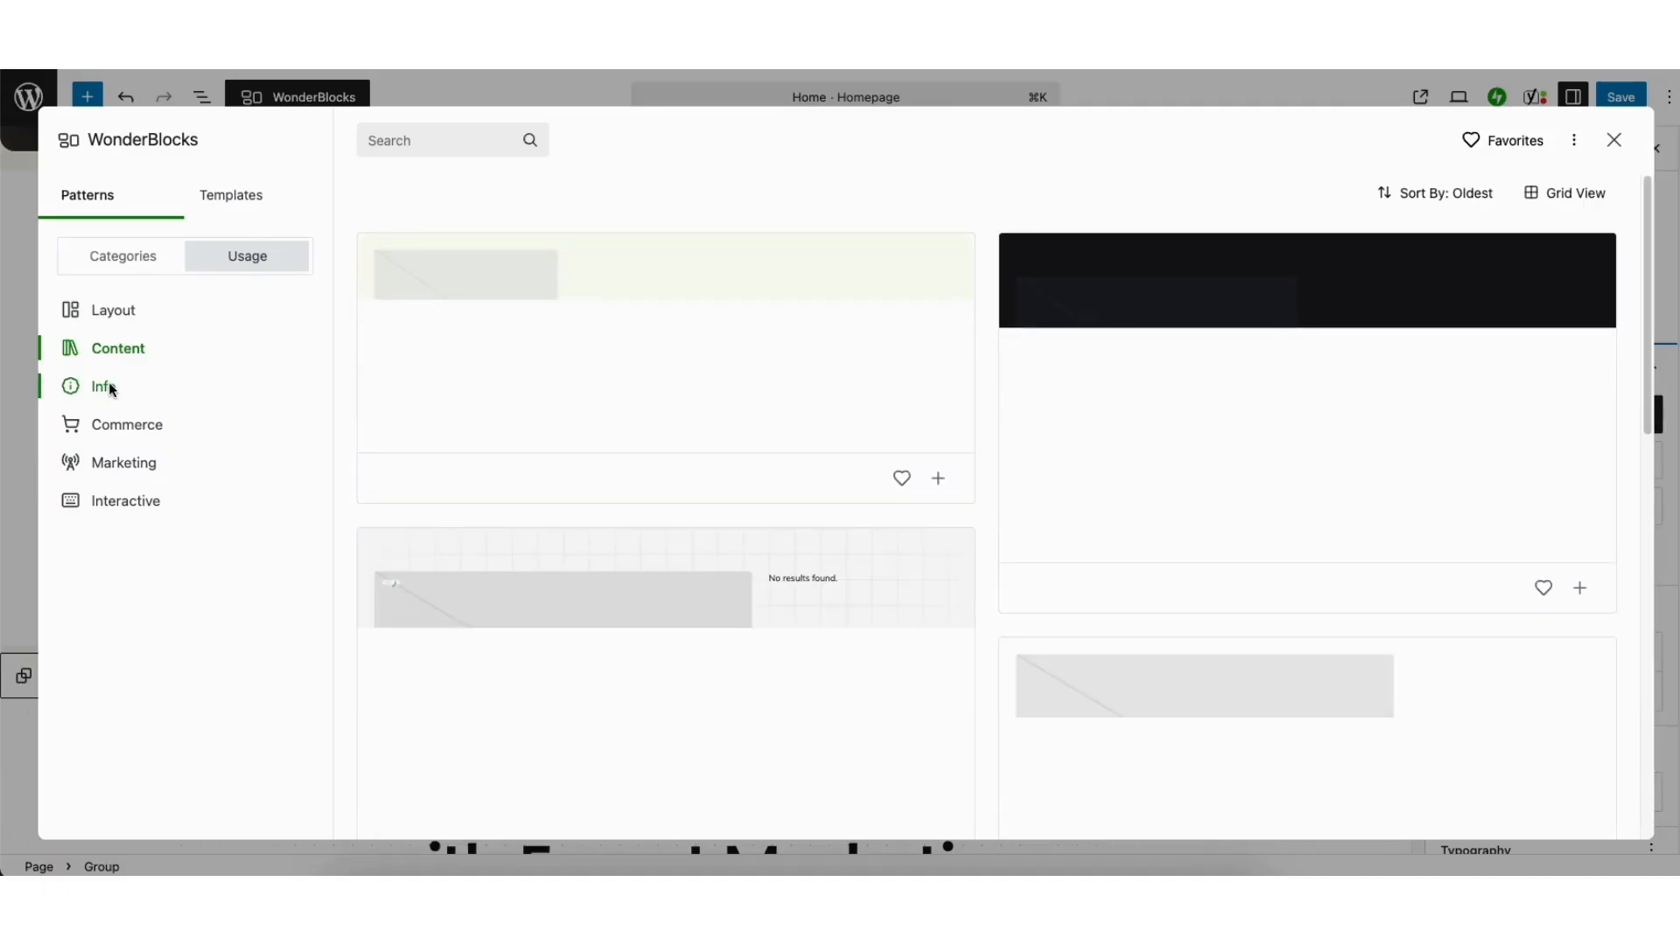
click(231, 208)
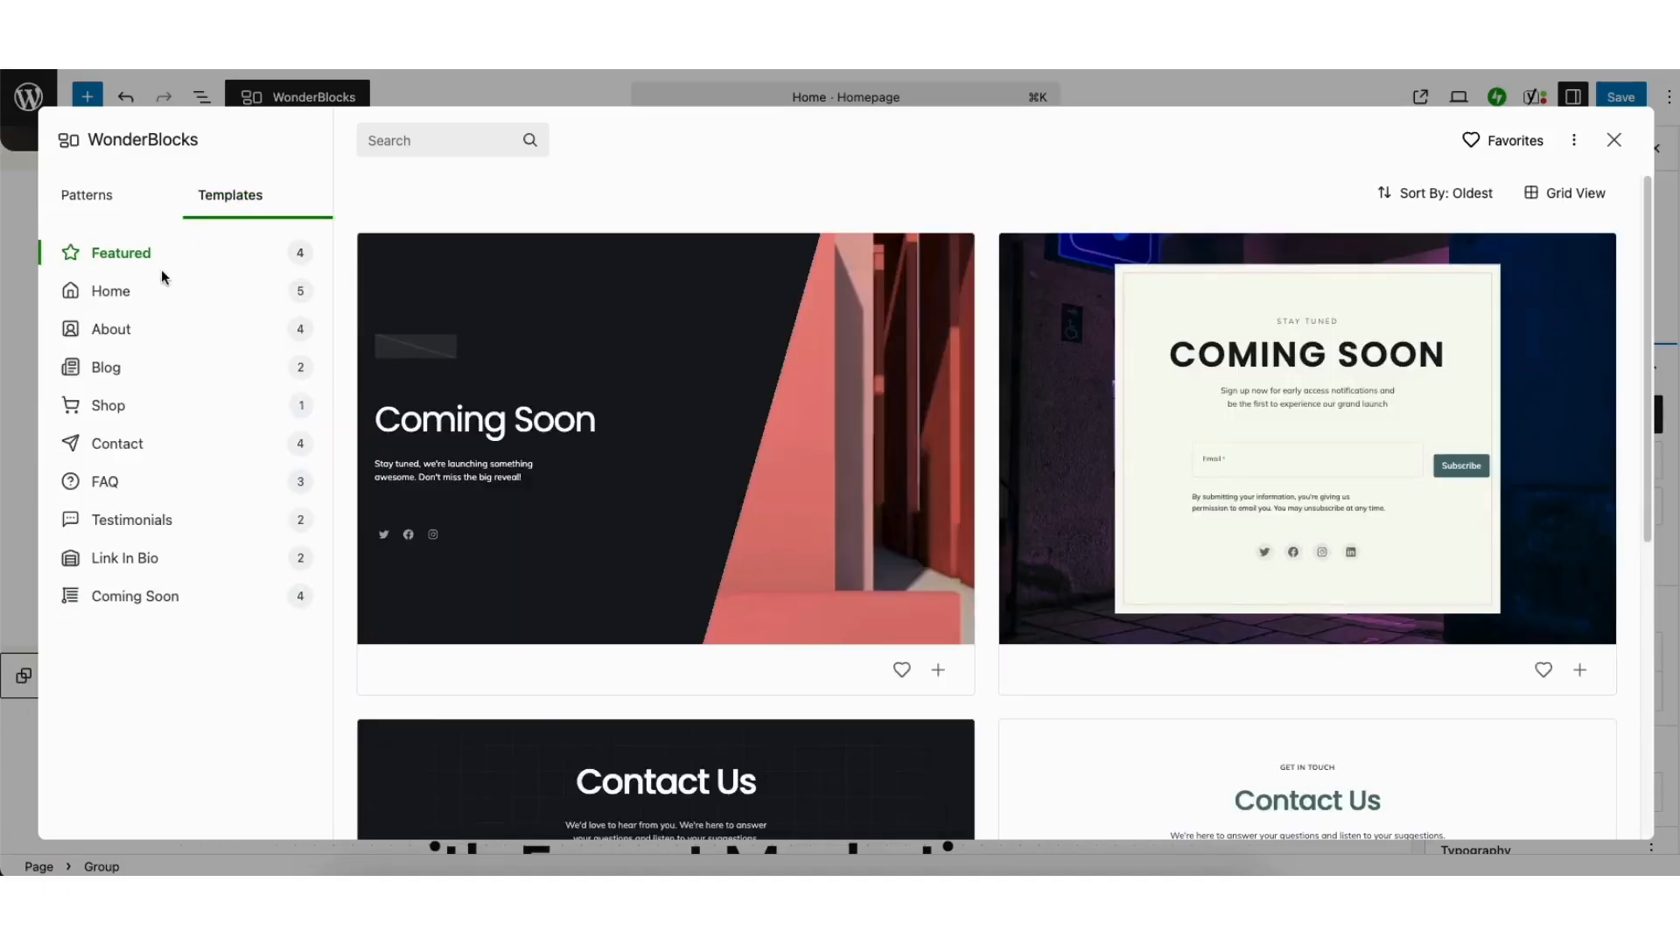
click(147, 296)
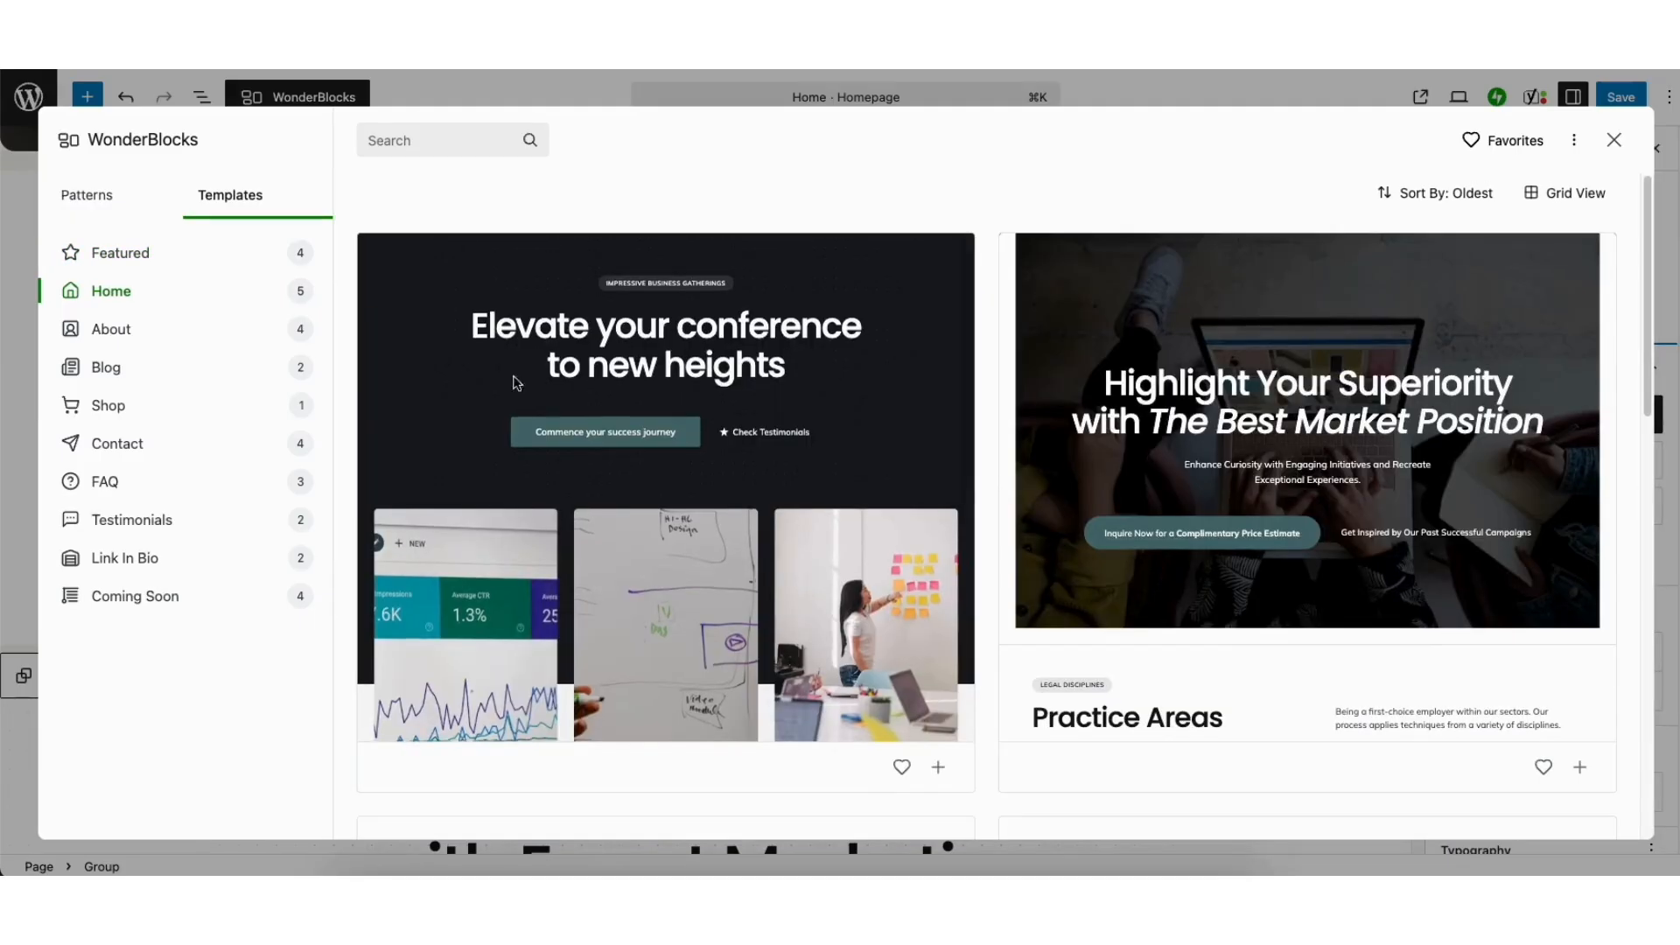
mouse_move(1645, 247)
mouse_down()
mouse_move(1636, 571)
mouse_move(1620, 244)
mouse_up()
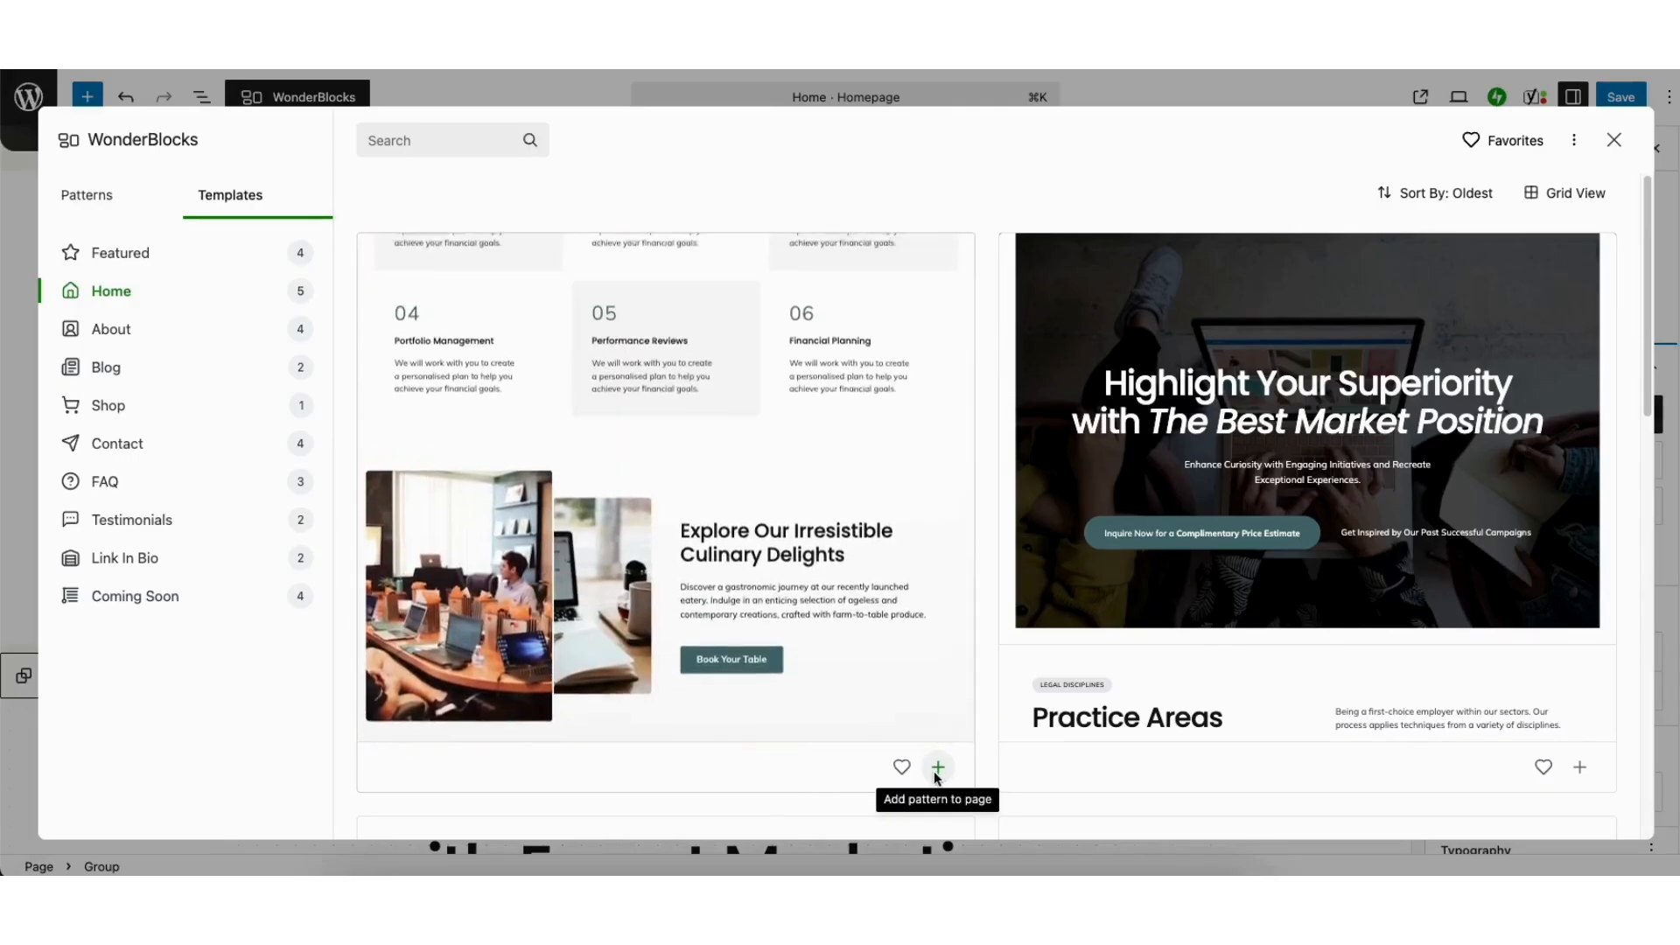
Insert the Features pattern headed "Explore Unforgettable Celebrations for Everyone" into the homepage
click(88, 199)
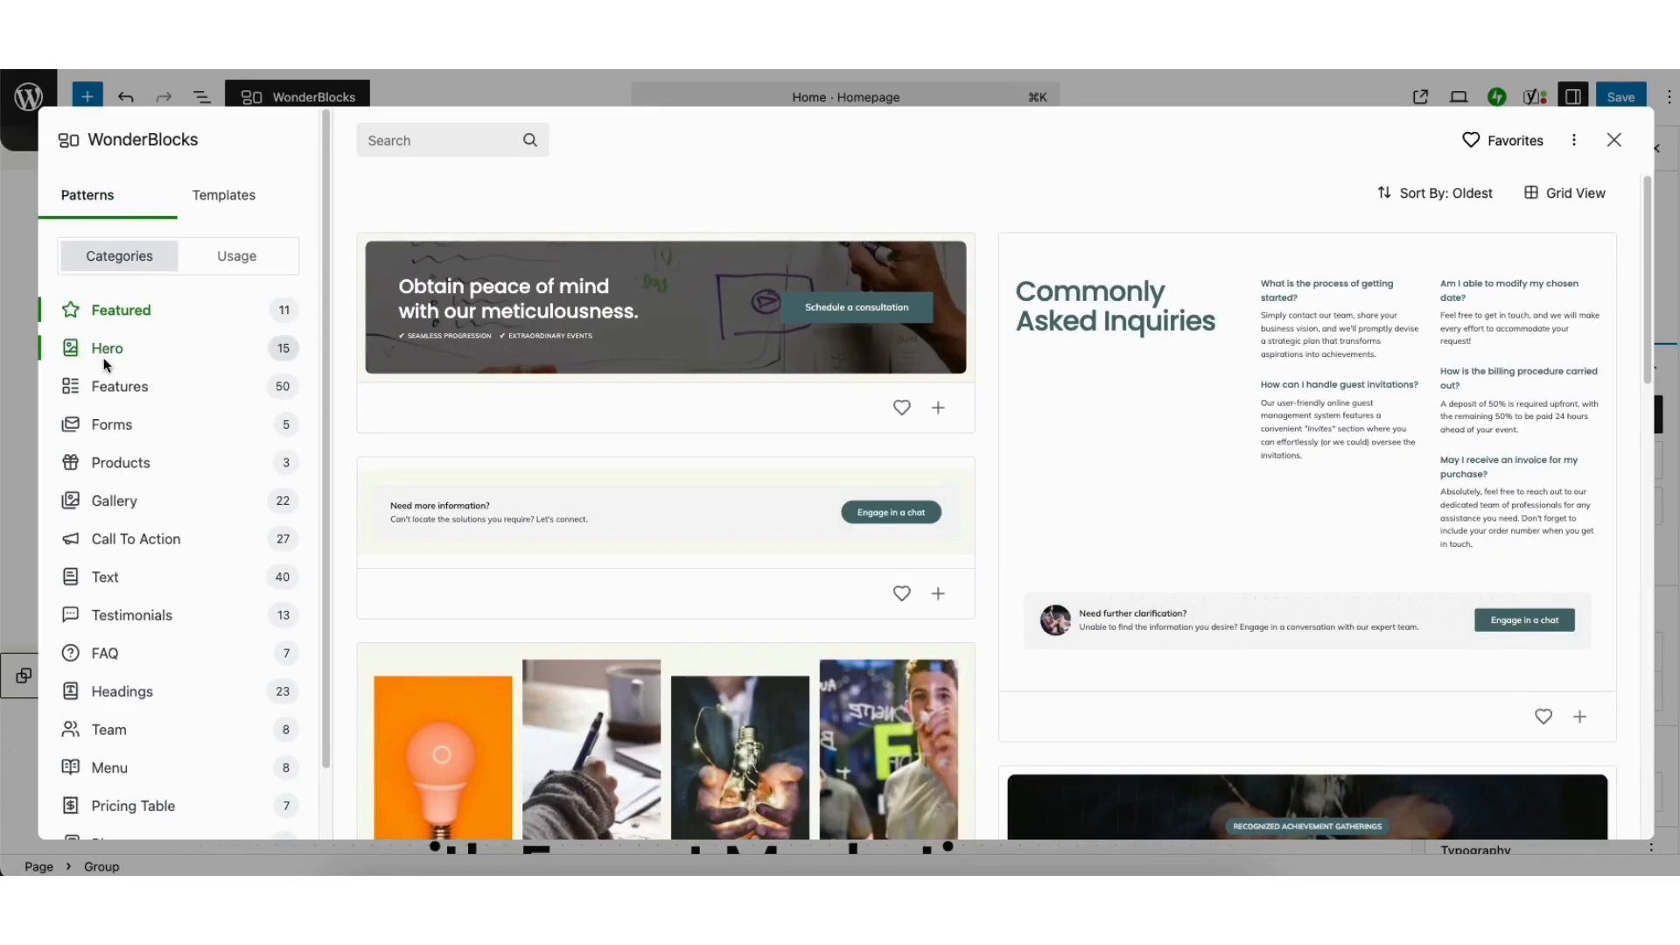
click(110, 393)
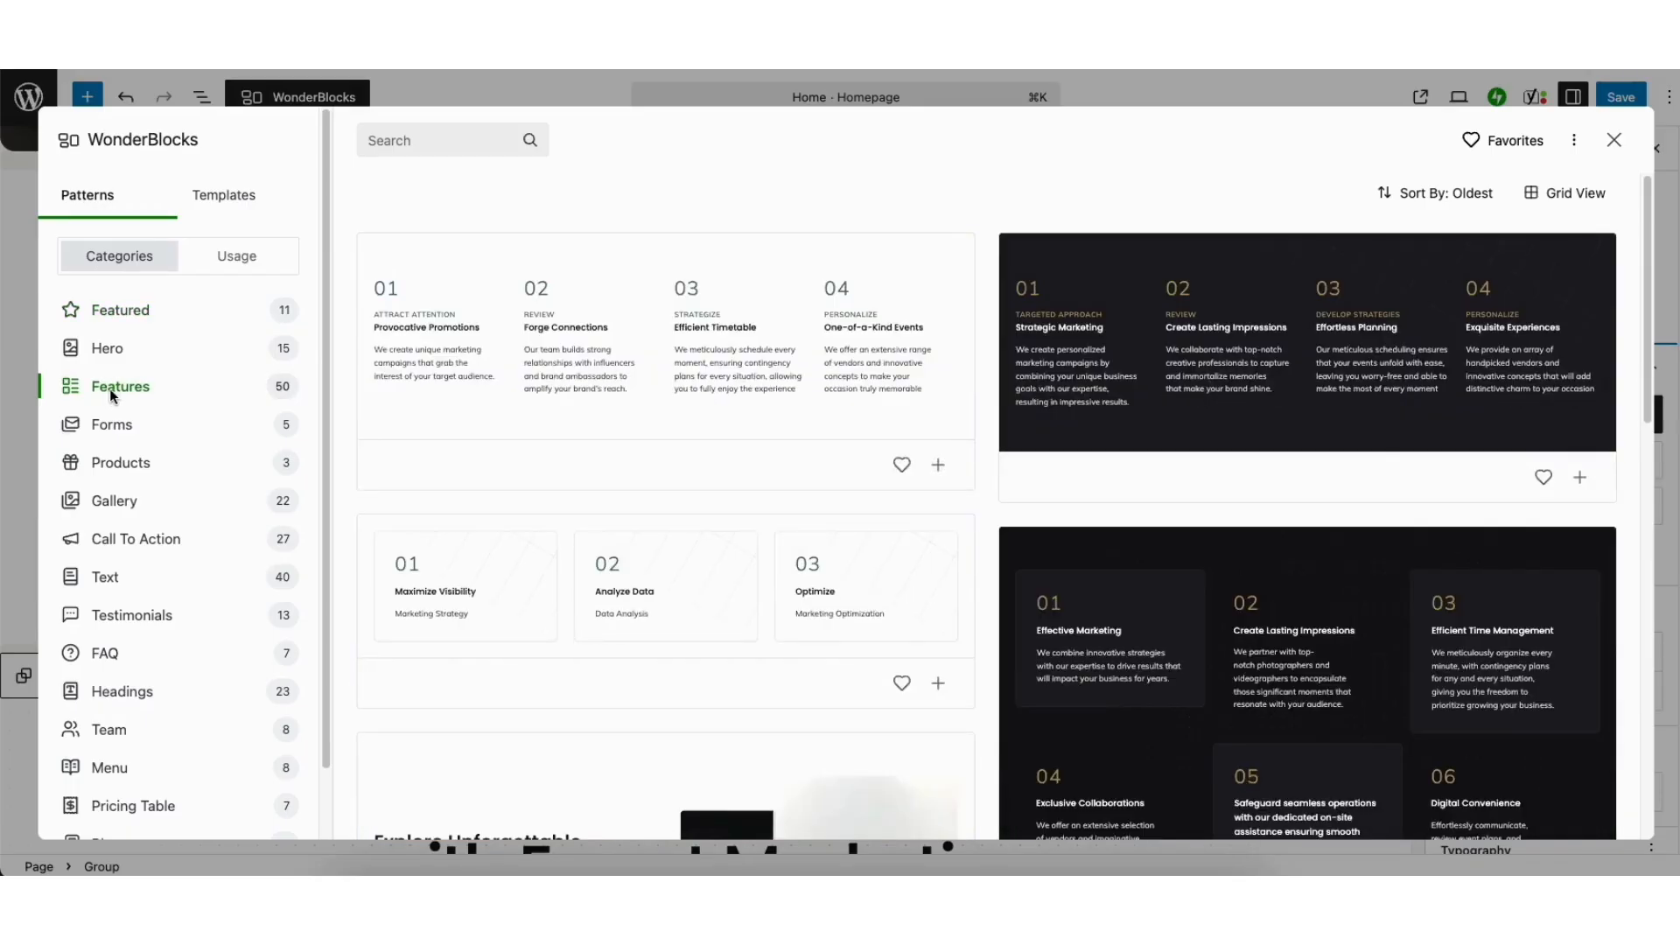
scroll(1626, 503, down, 5)
scroll(1626, 504, down, 1)
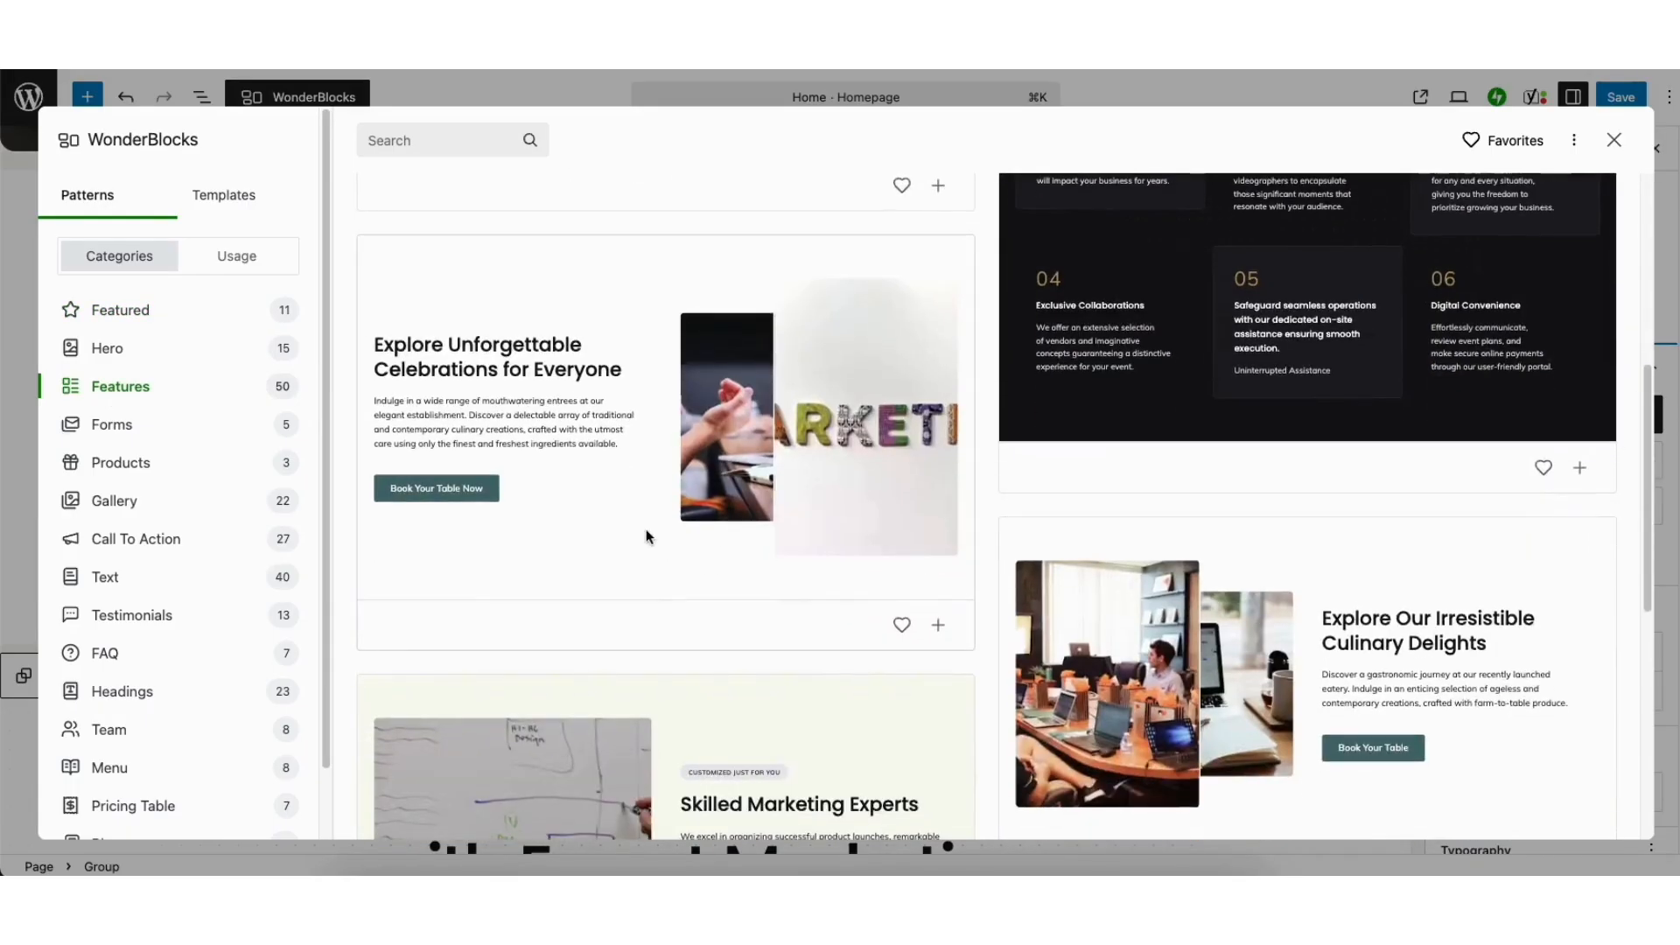
click(563, 450)
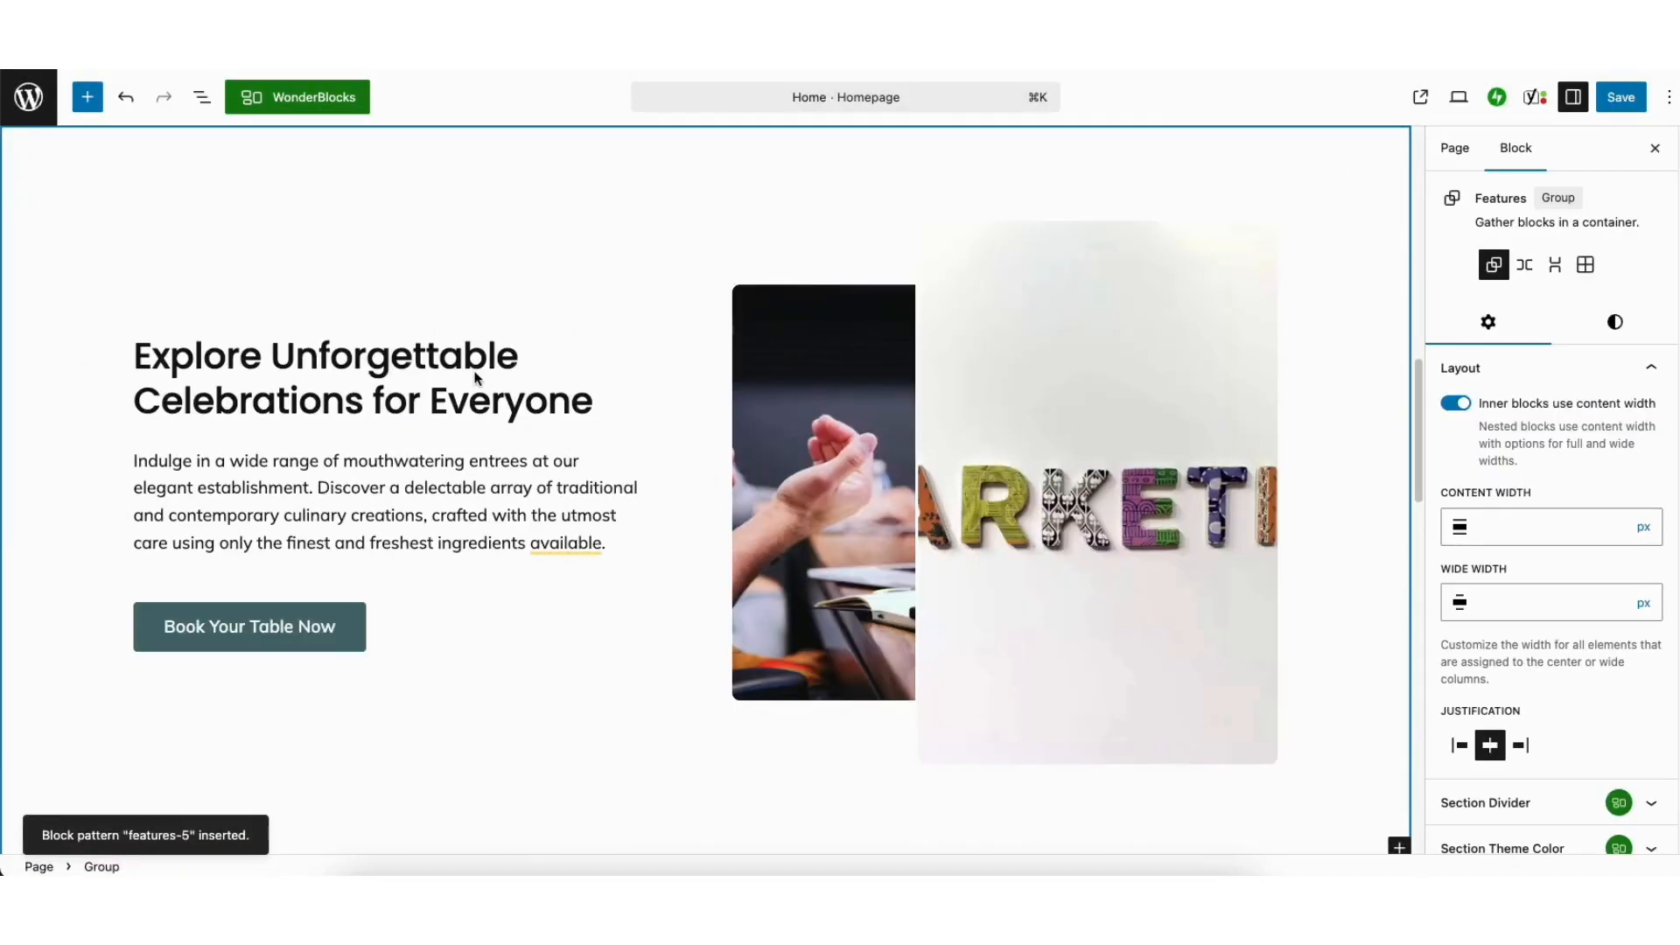
Move the "Explore Unforgettable Celebrations for Everyone" heading below its paragraph and back above it
click(319, 371)
drag(194, 368, 318, 378)
click(356, 364)
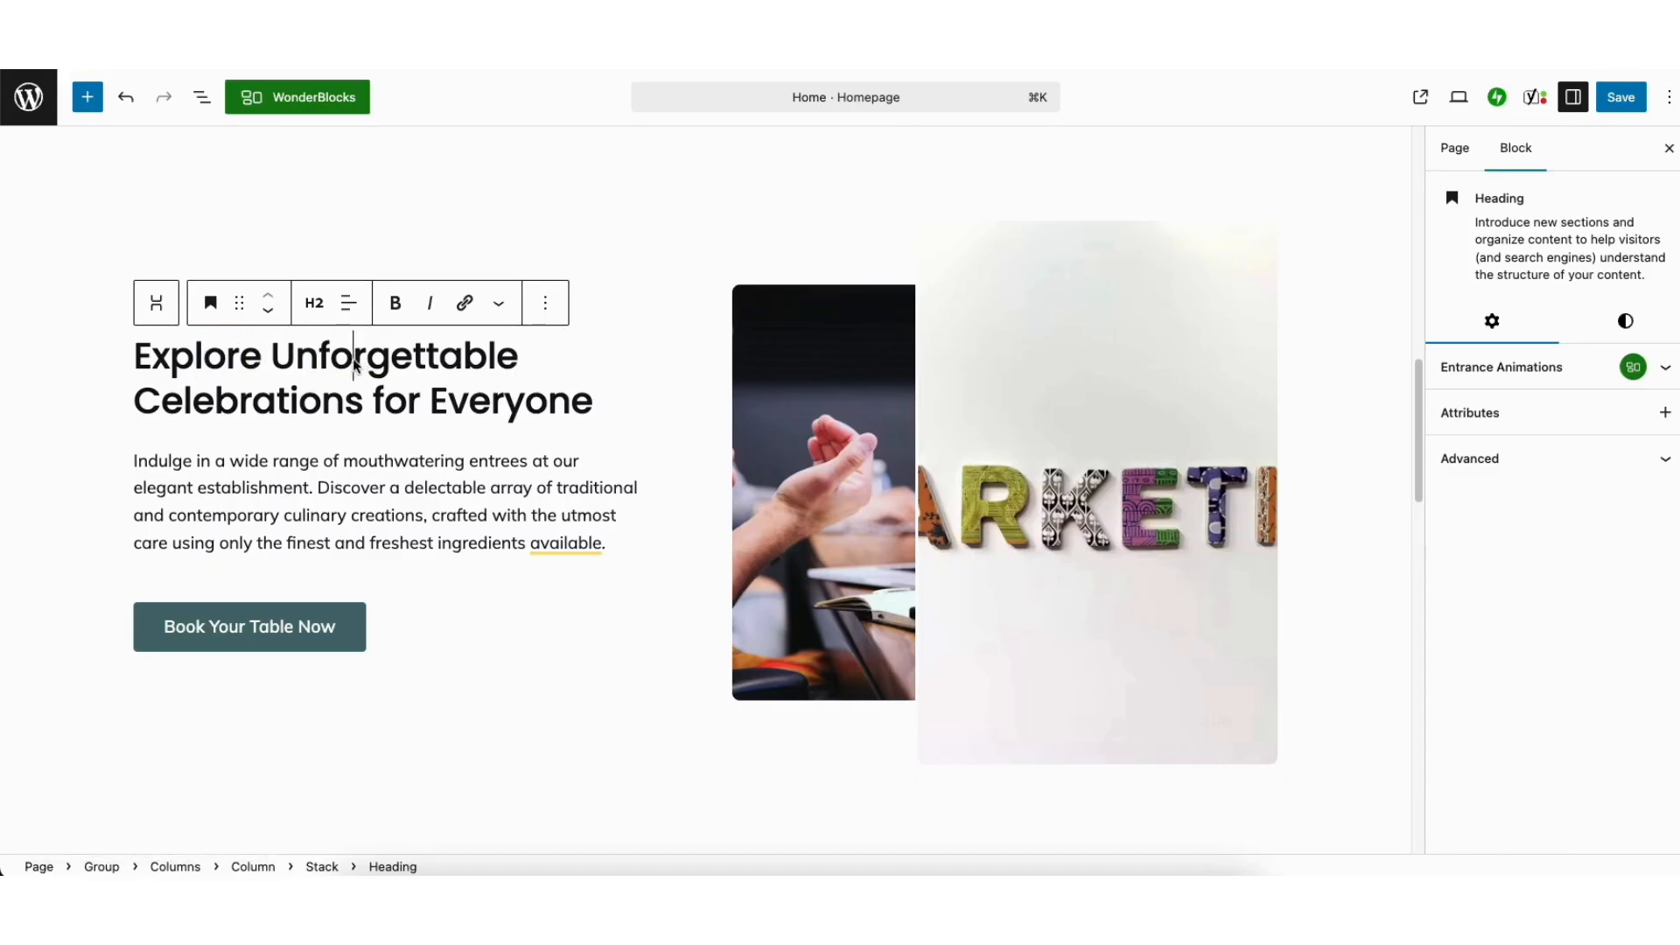
click(269, 313)
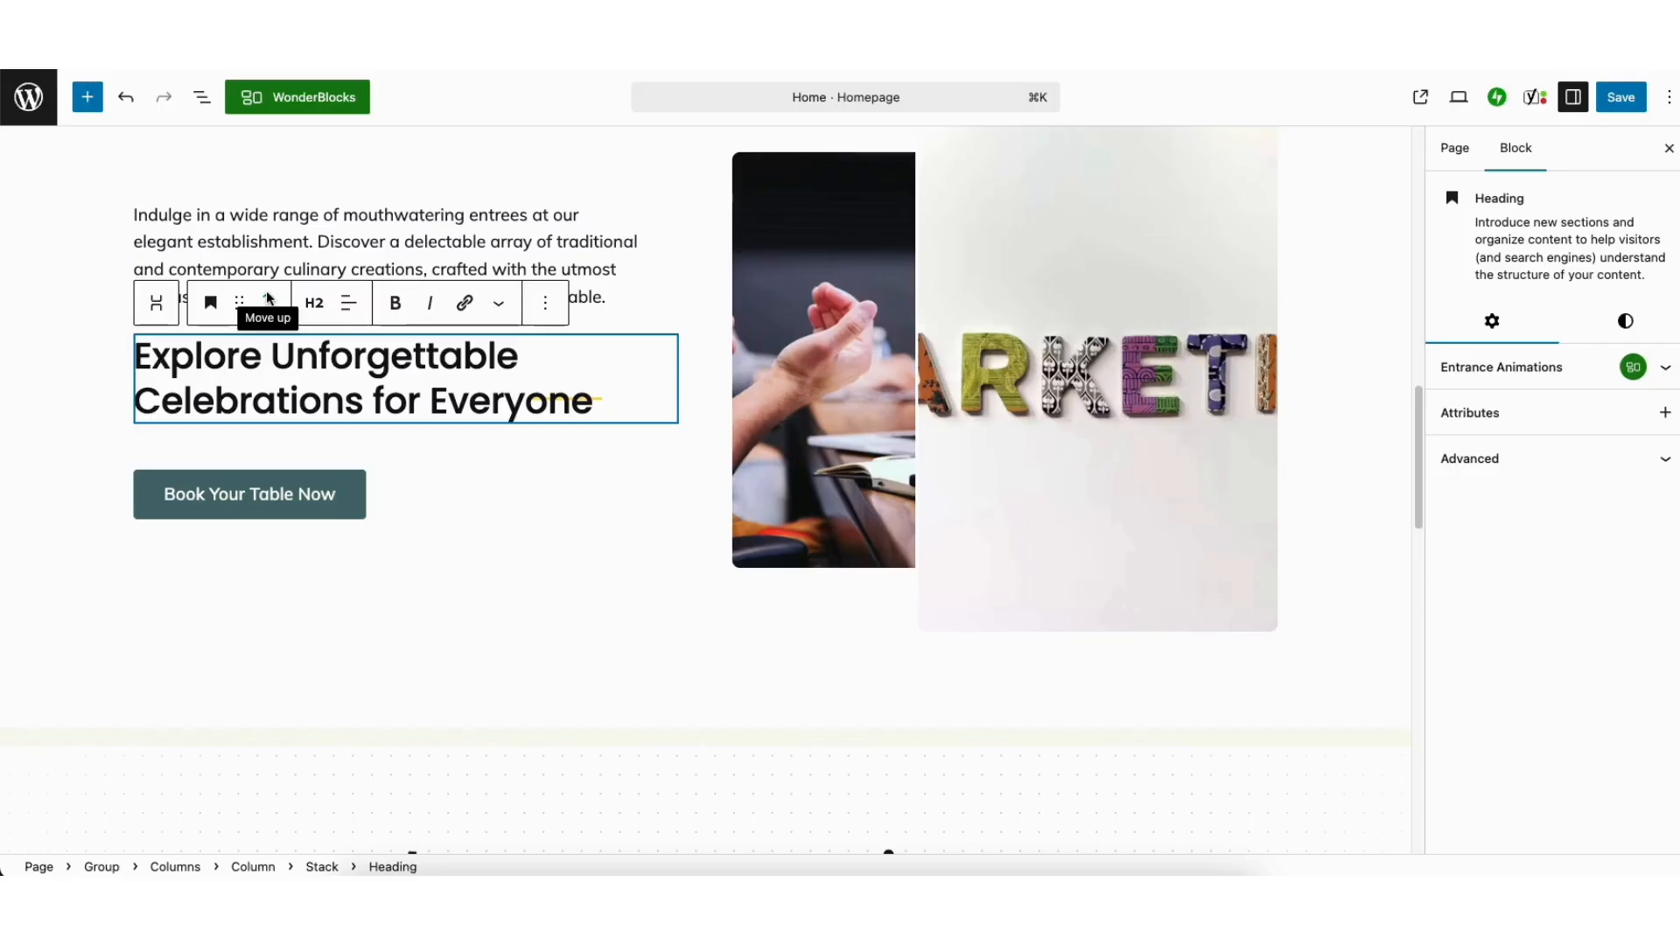
click(268, 298)
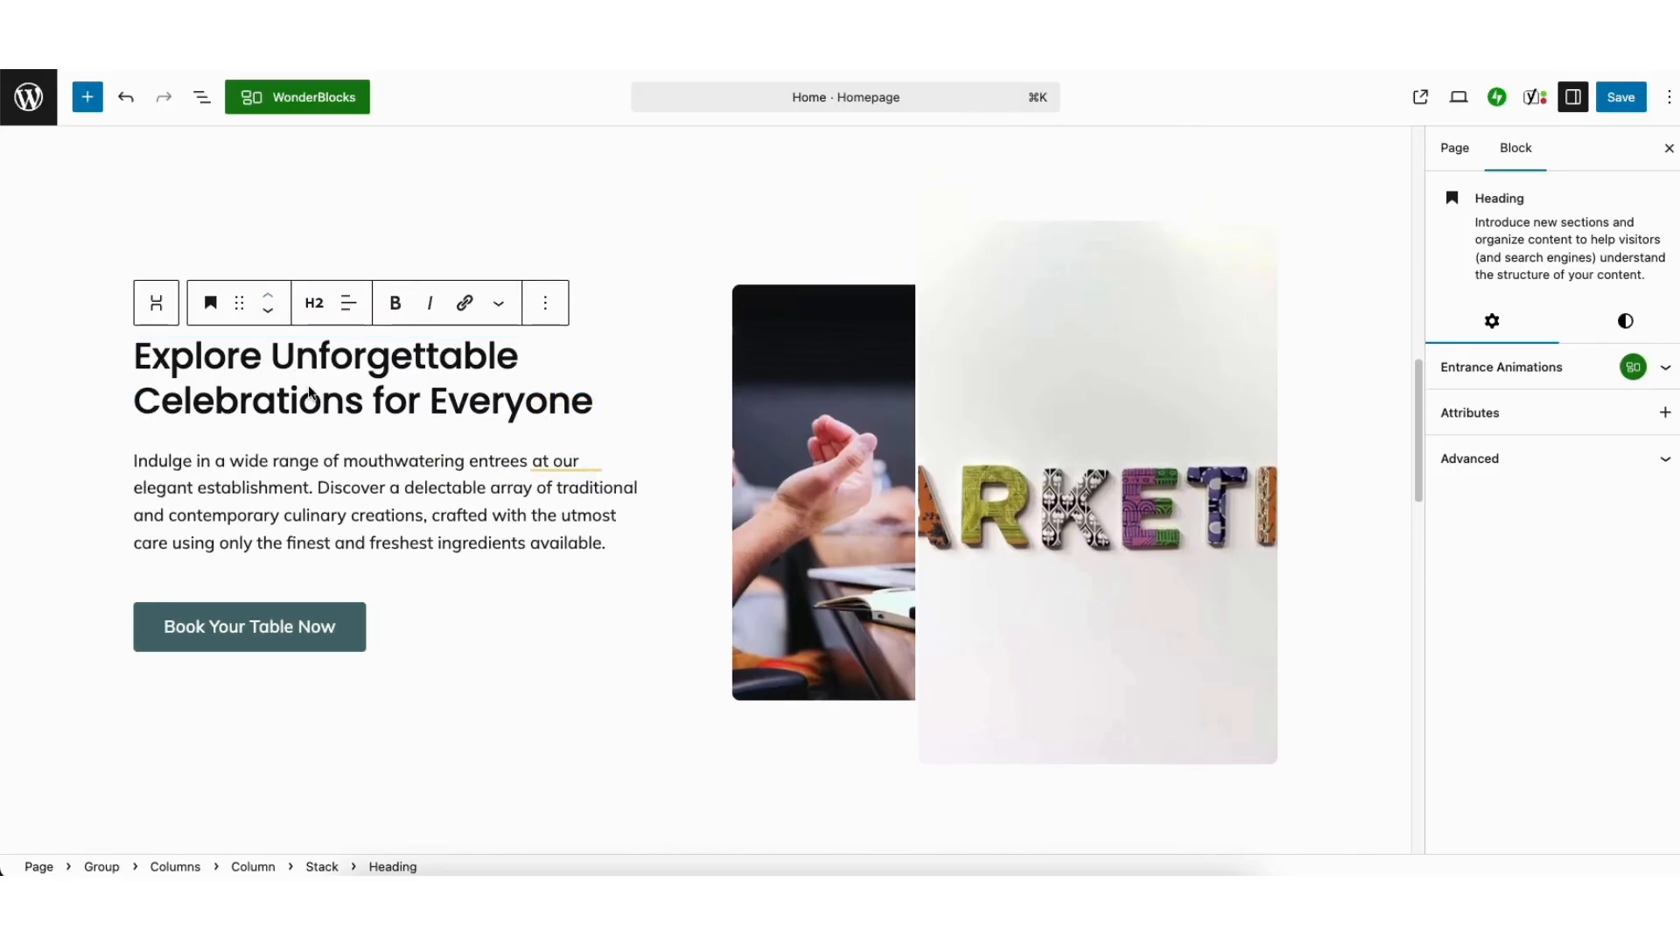
Duplicate the "Explore Unforgettable Celebrations for Everyone" heading in the new Features section
click(215, 192)
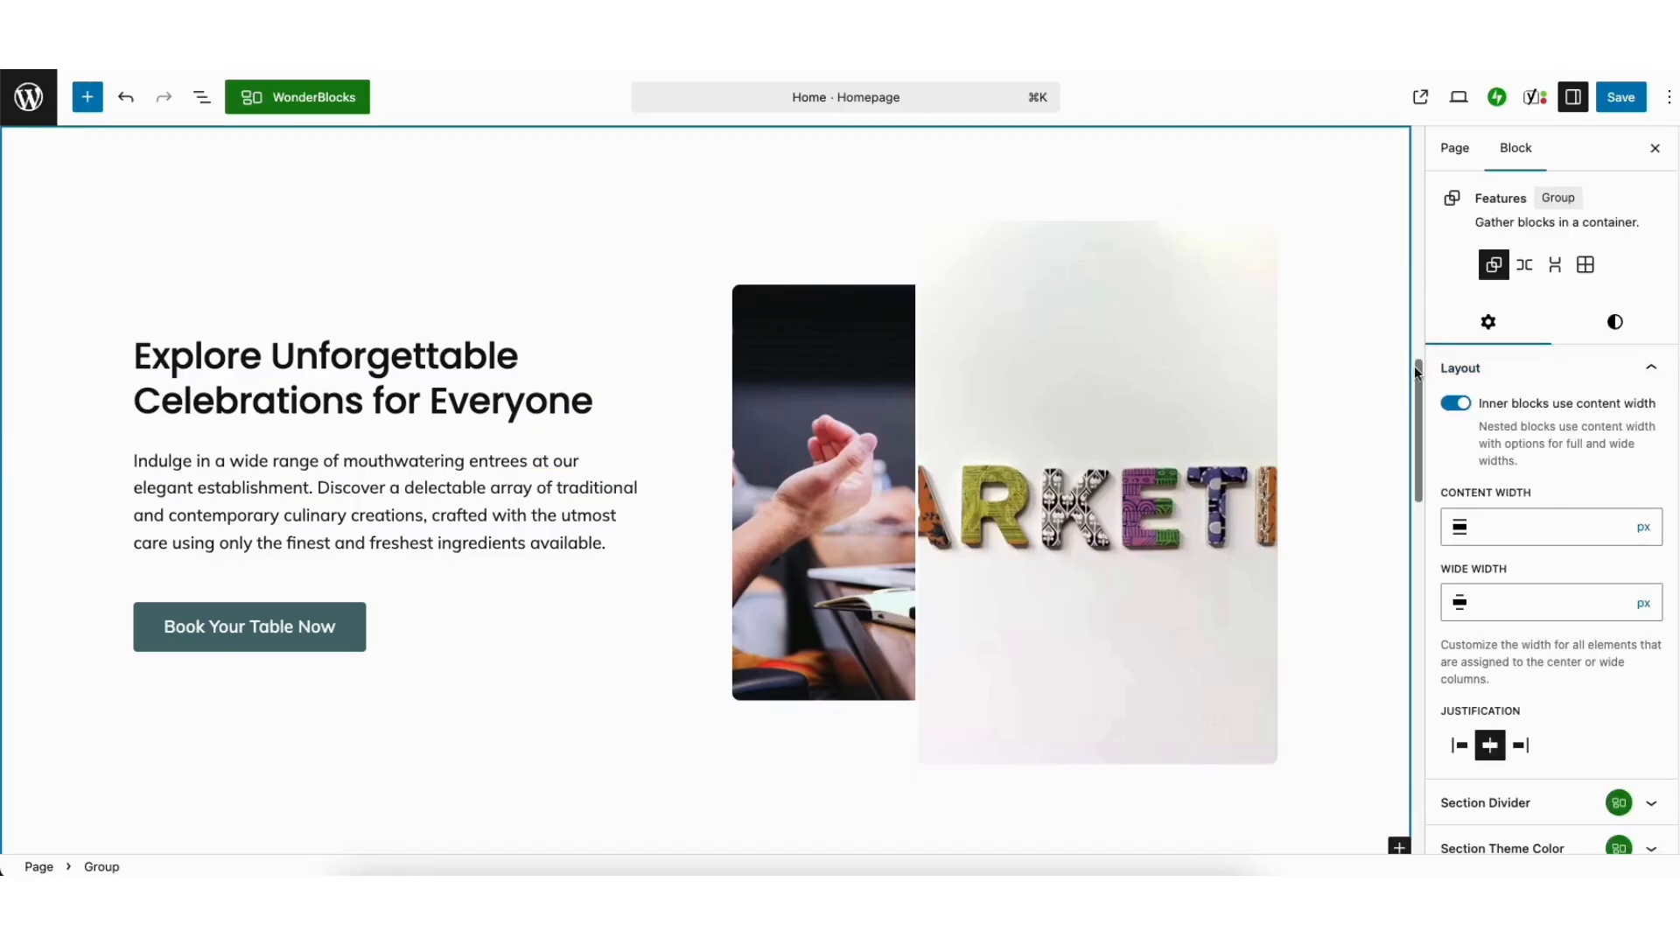
scroll(1414, 350, up, 2)
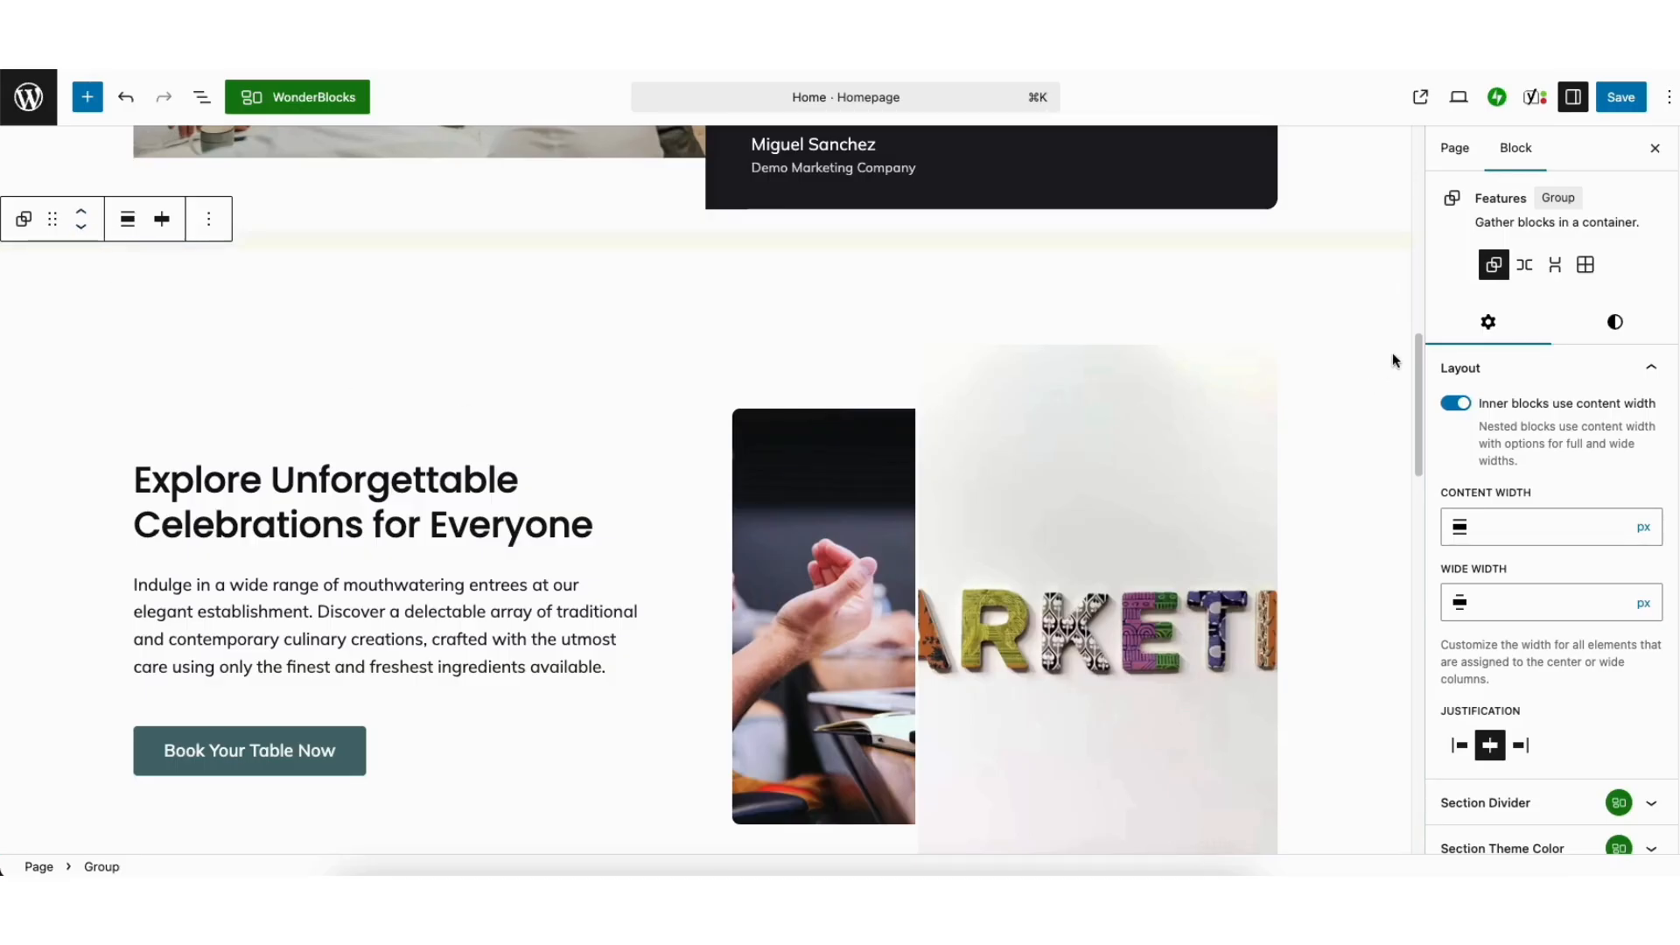
scroll(1414, 340, down, 3)
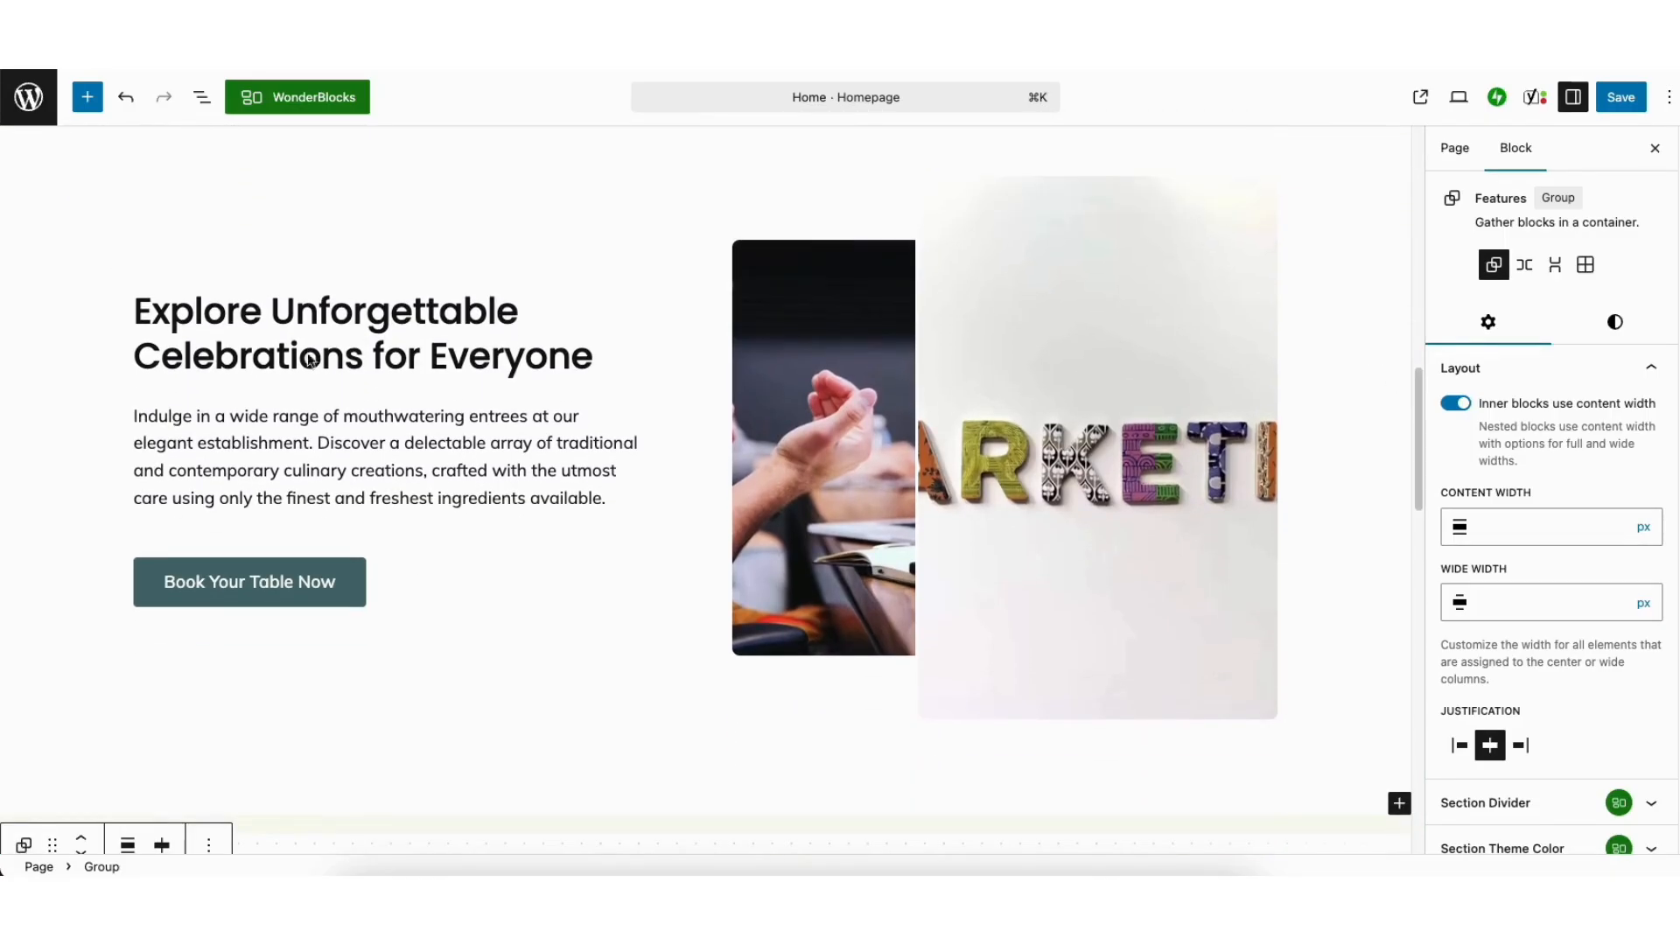
click(255, 351)
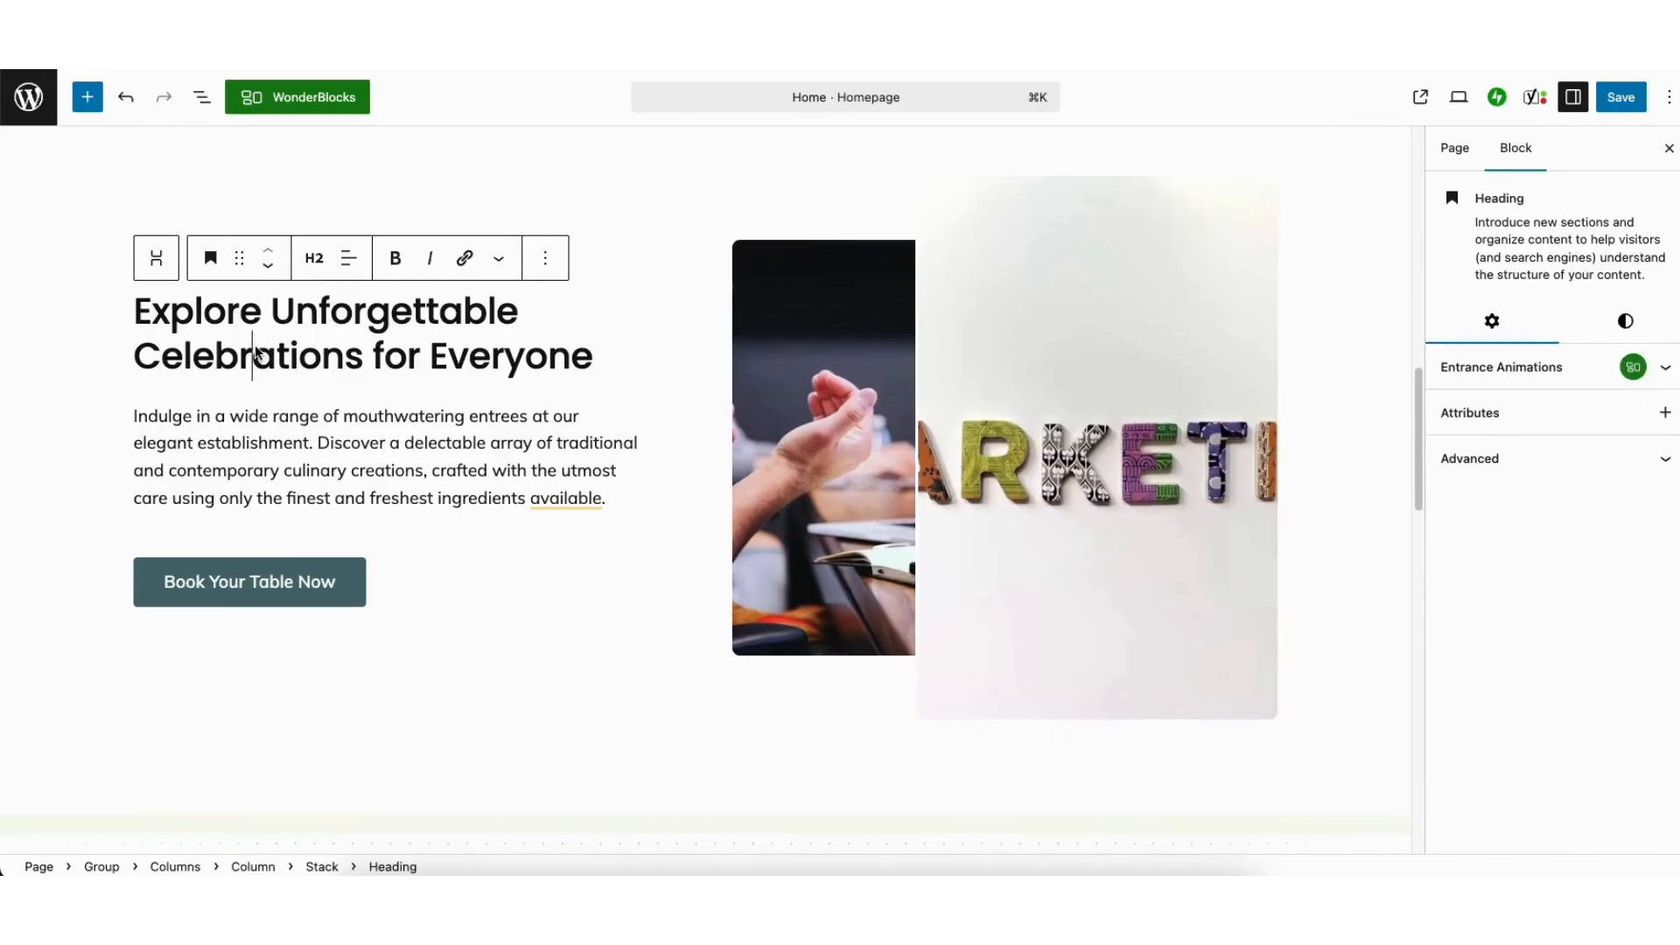
click(545, 257)
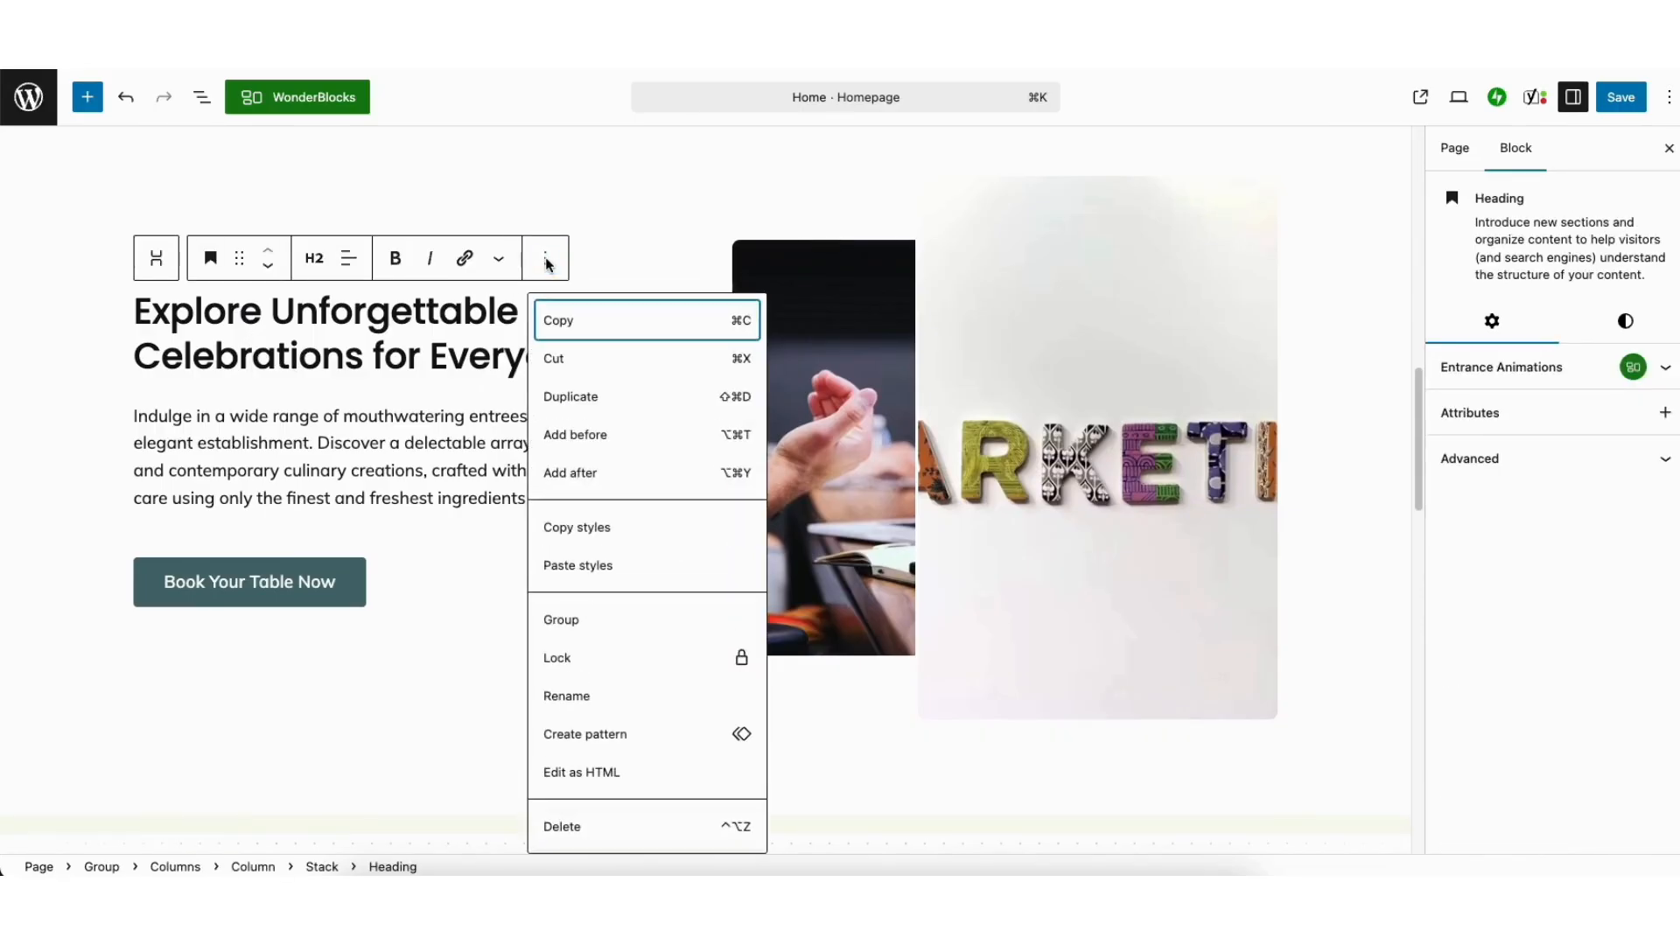
click(573, 394)
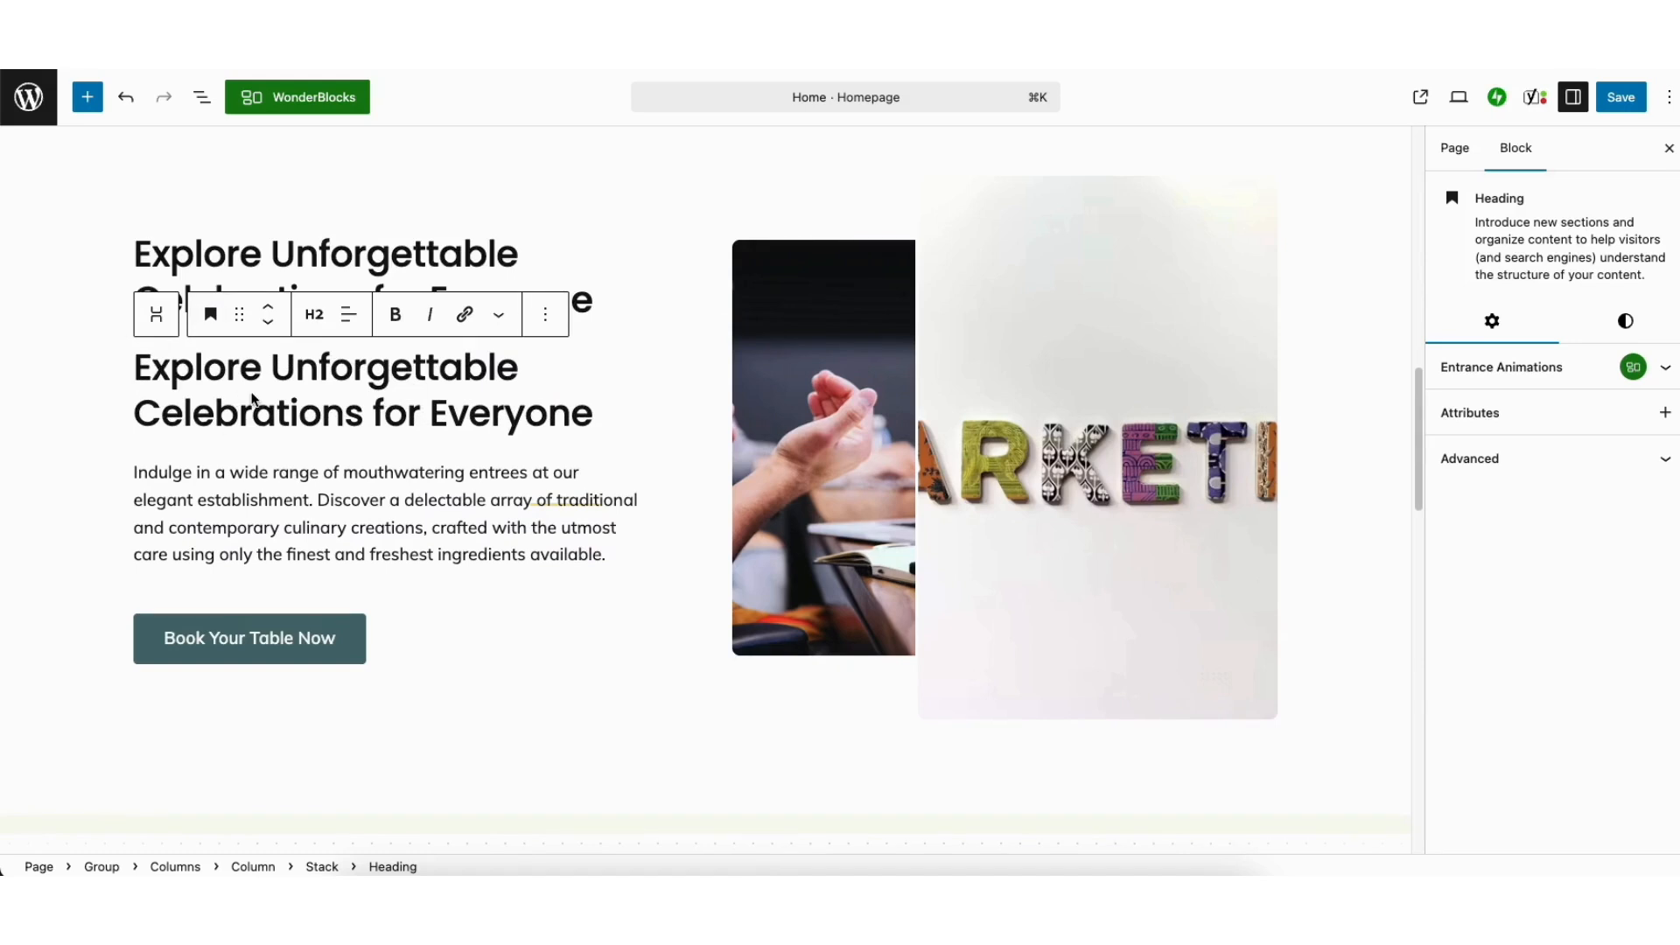
Delete the duplicated "Explore Unforgettable Celebrations for Everyone" heading
click(545, 319)
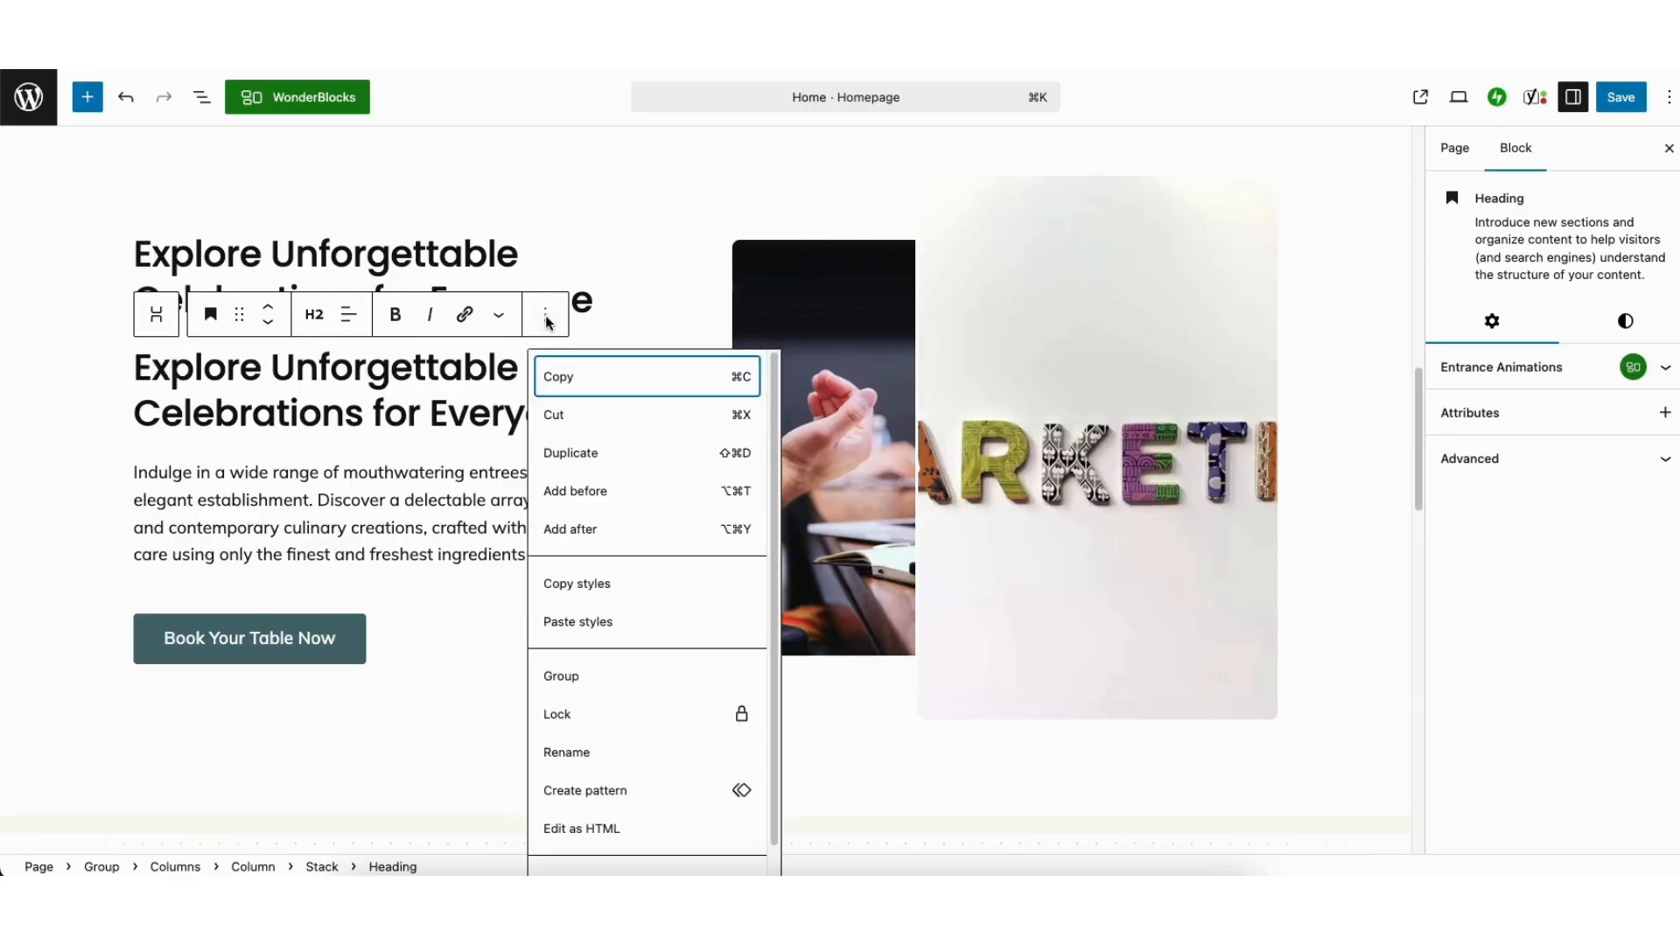
scroll(761, 656, down, 1)
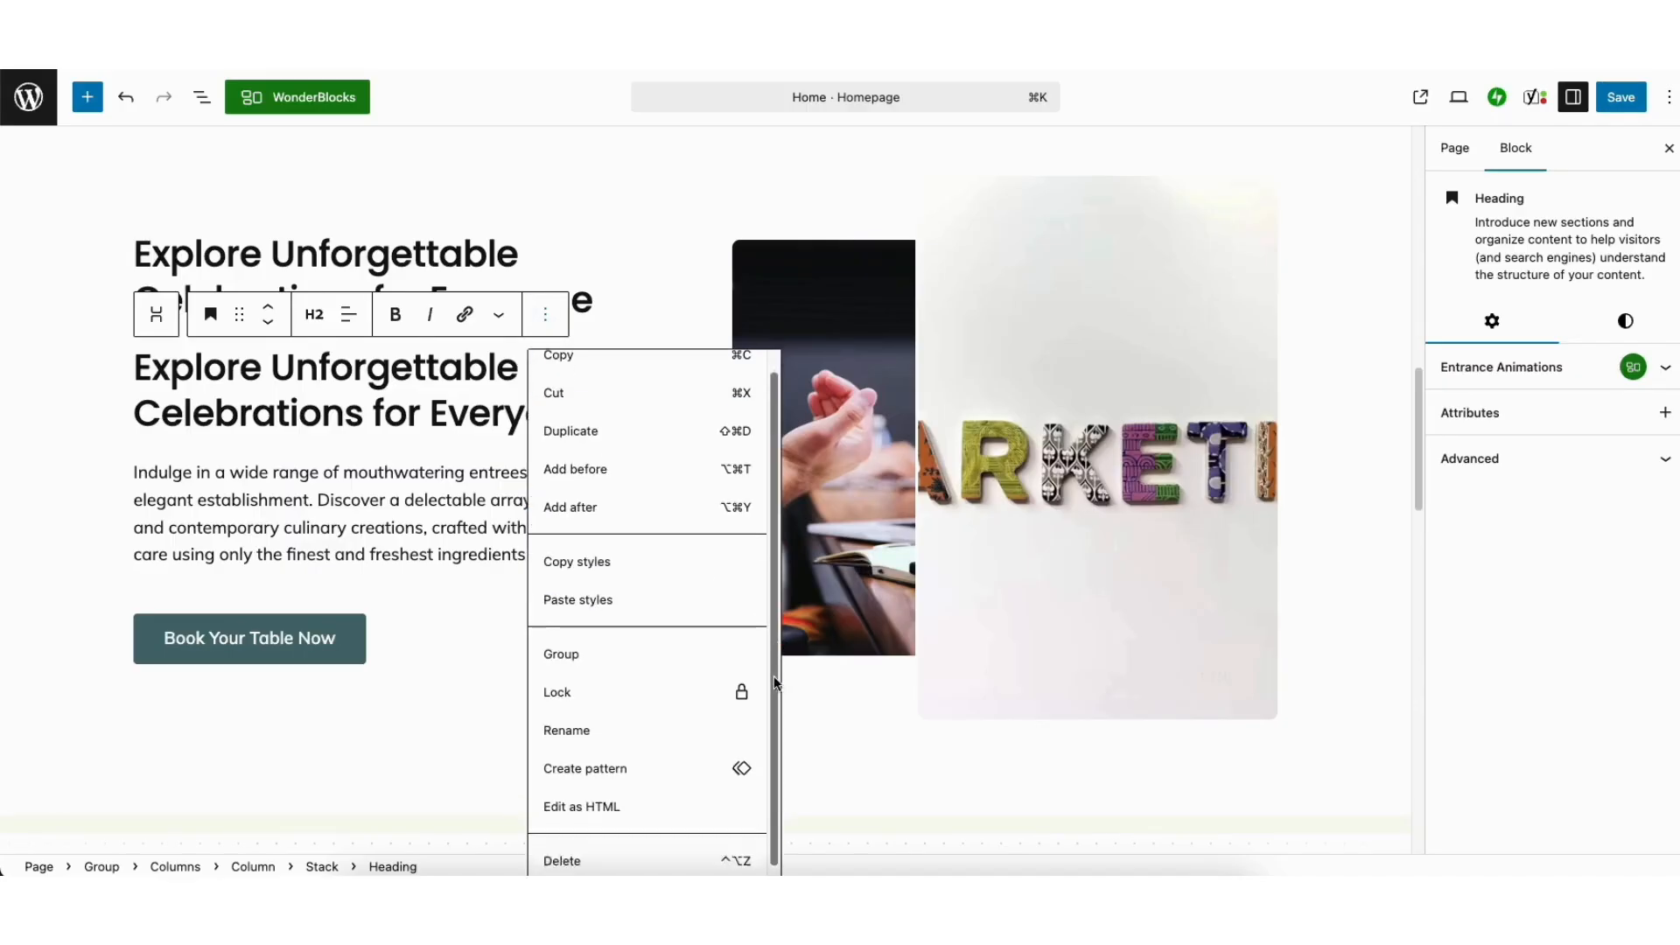
click(582, 853)
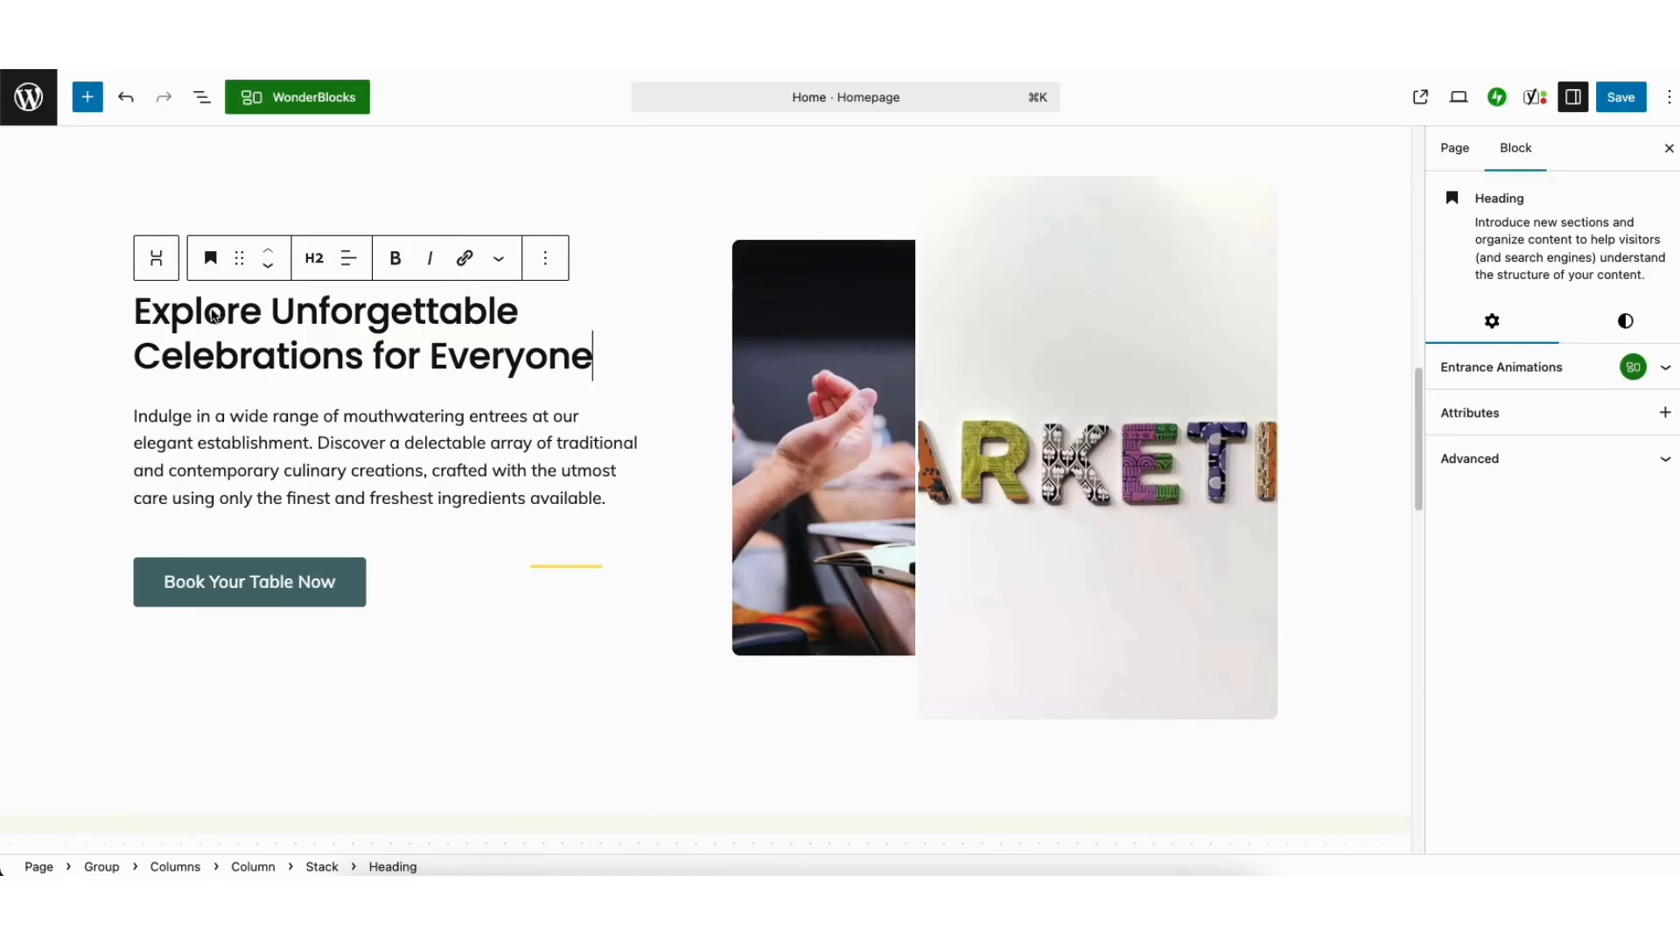
Add an empty Heading block between the "Explore Unforgettable Celebrations for Everyone" heading and its paragraph
click(87, 98)
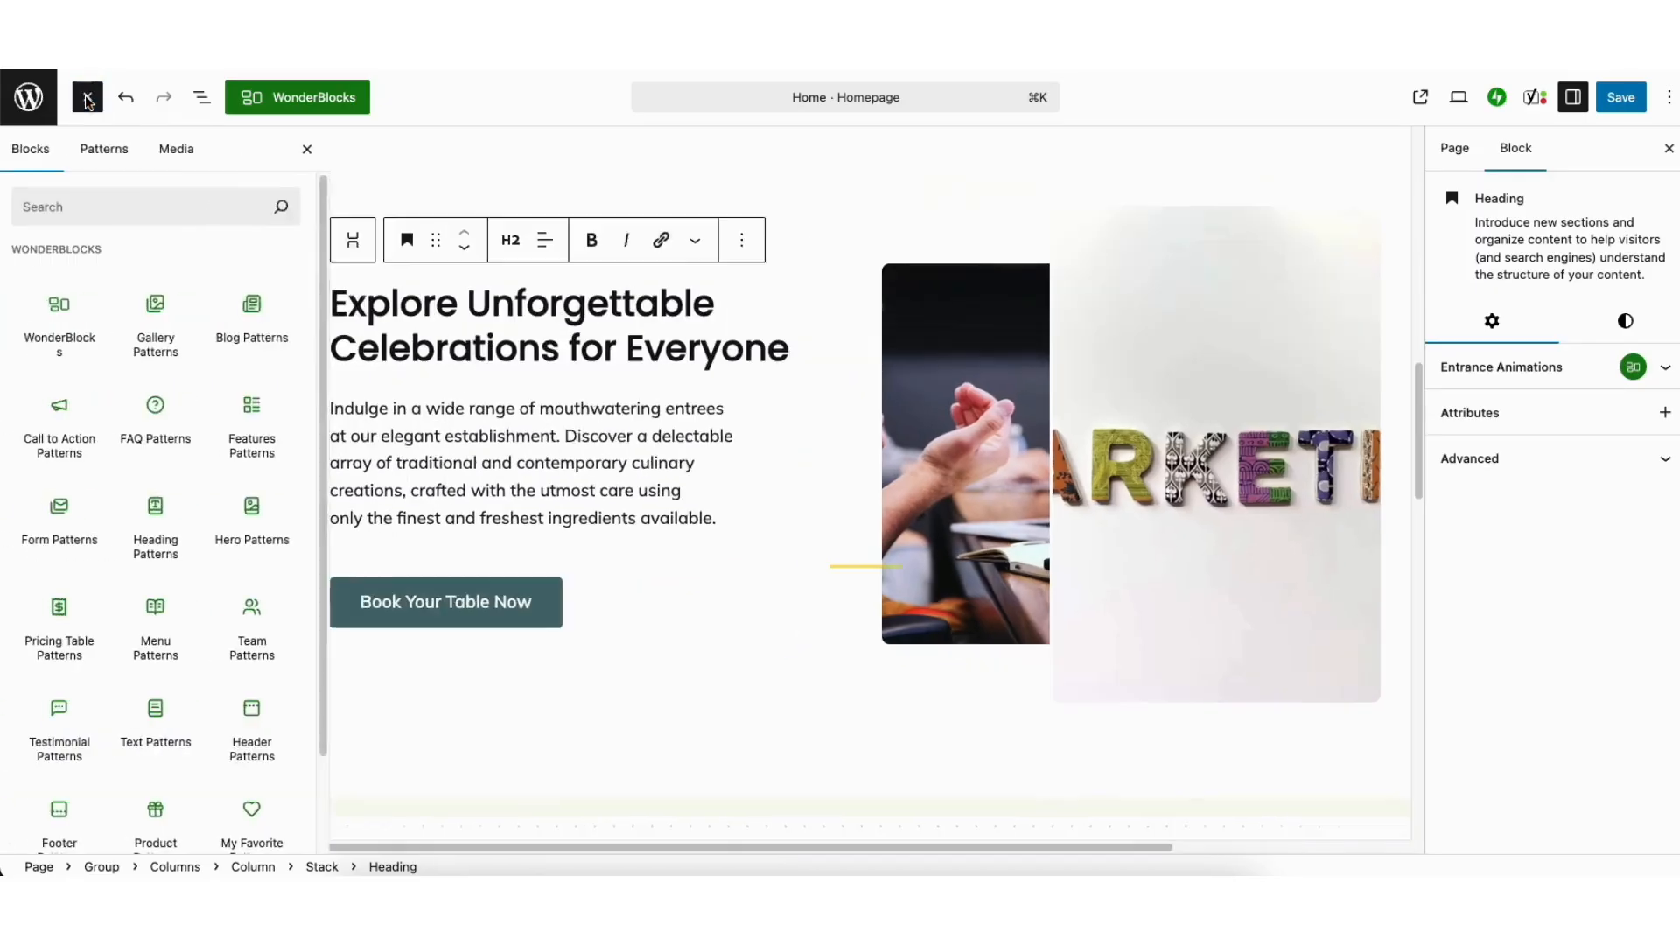
mouse_move(326, 194)
mouse_down()
mouse_move(329, 255)
mouse_move(330, 192)
mouse_up()
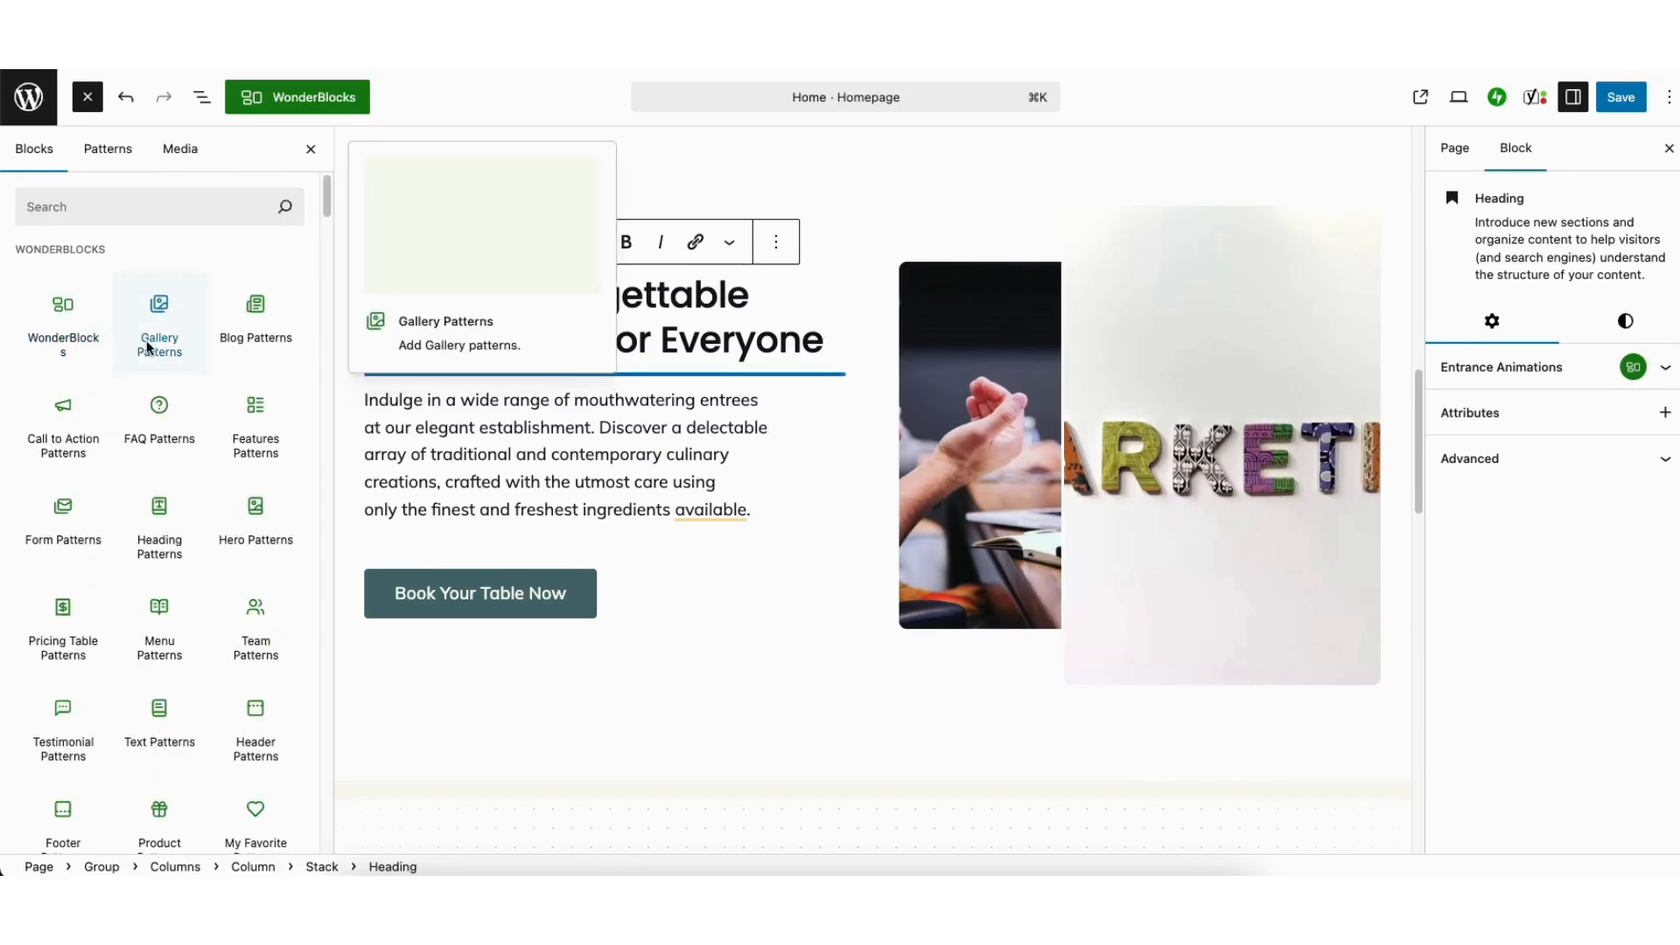
drag(327, 200, 327, 253)
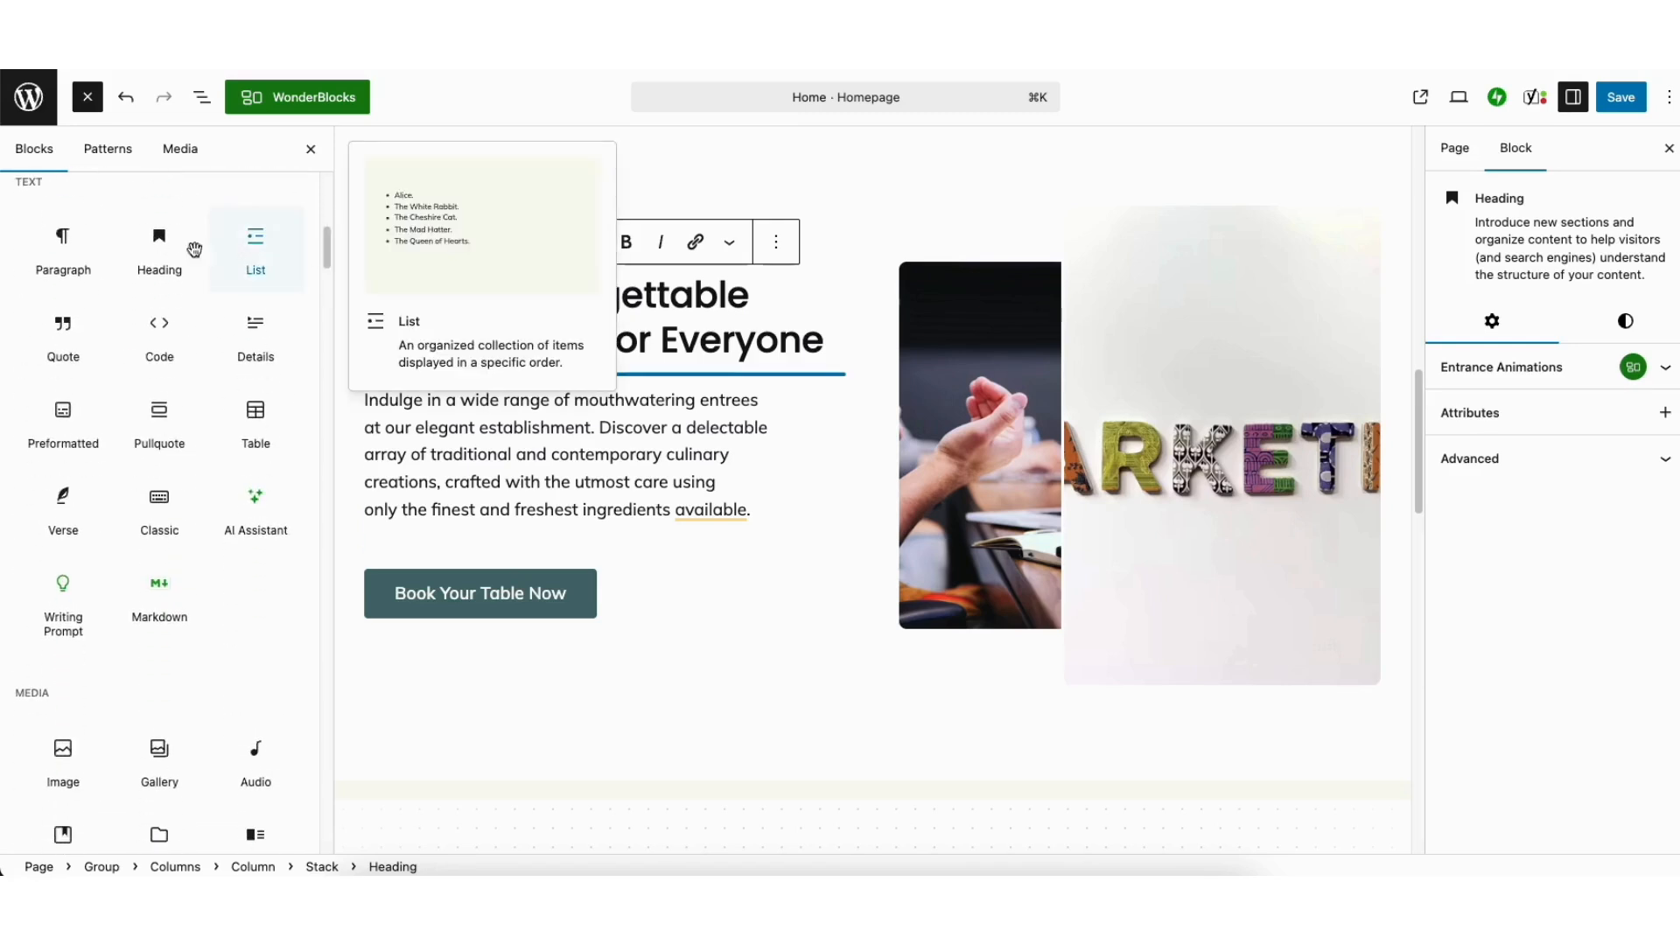
drag(184, 258, 484, 373)
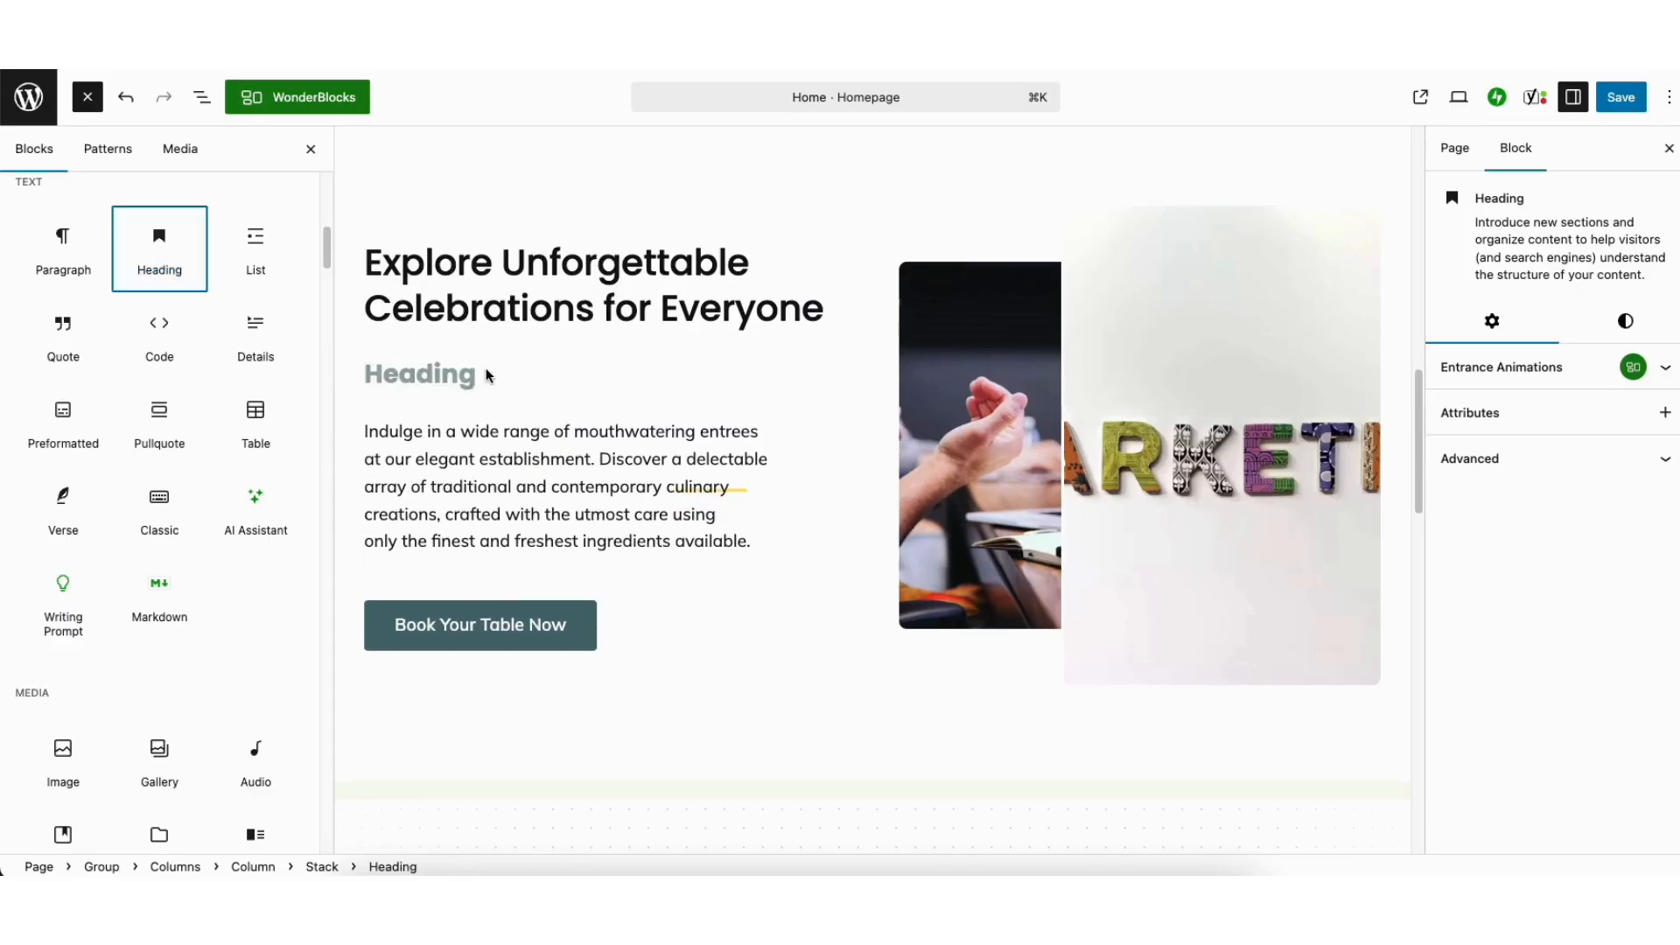
click(402, 371)
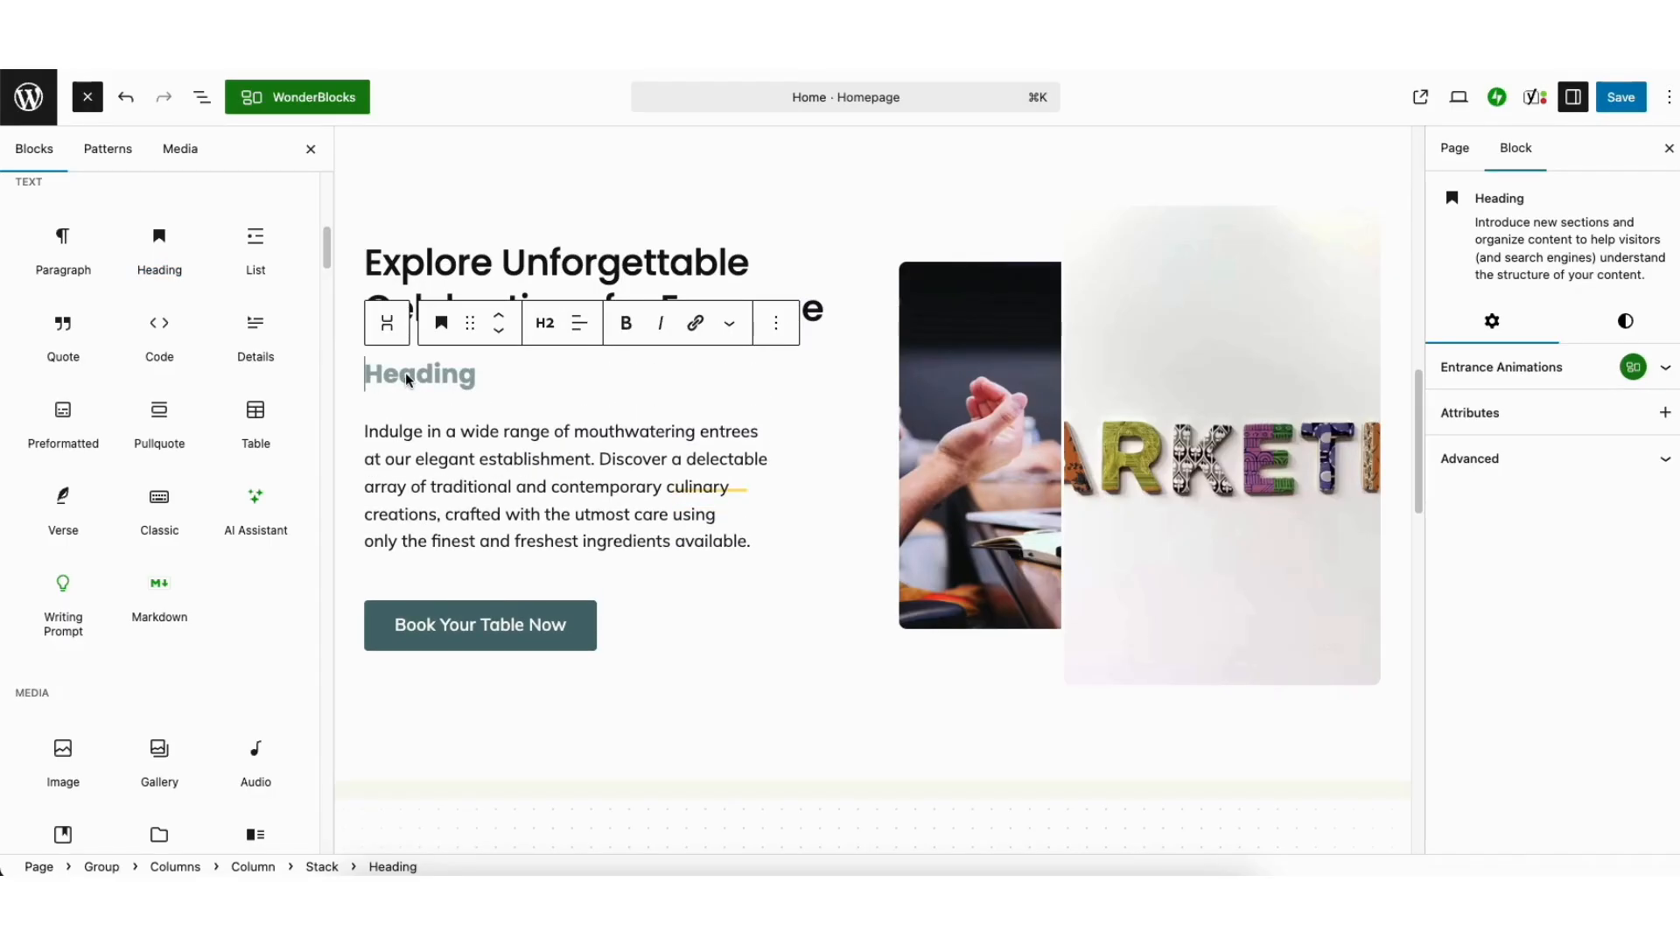
Insert the Gallery pattern "Two images side by side" below the "Elevate Your Business with Expert Marketing" section
click(107, 151)
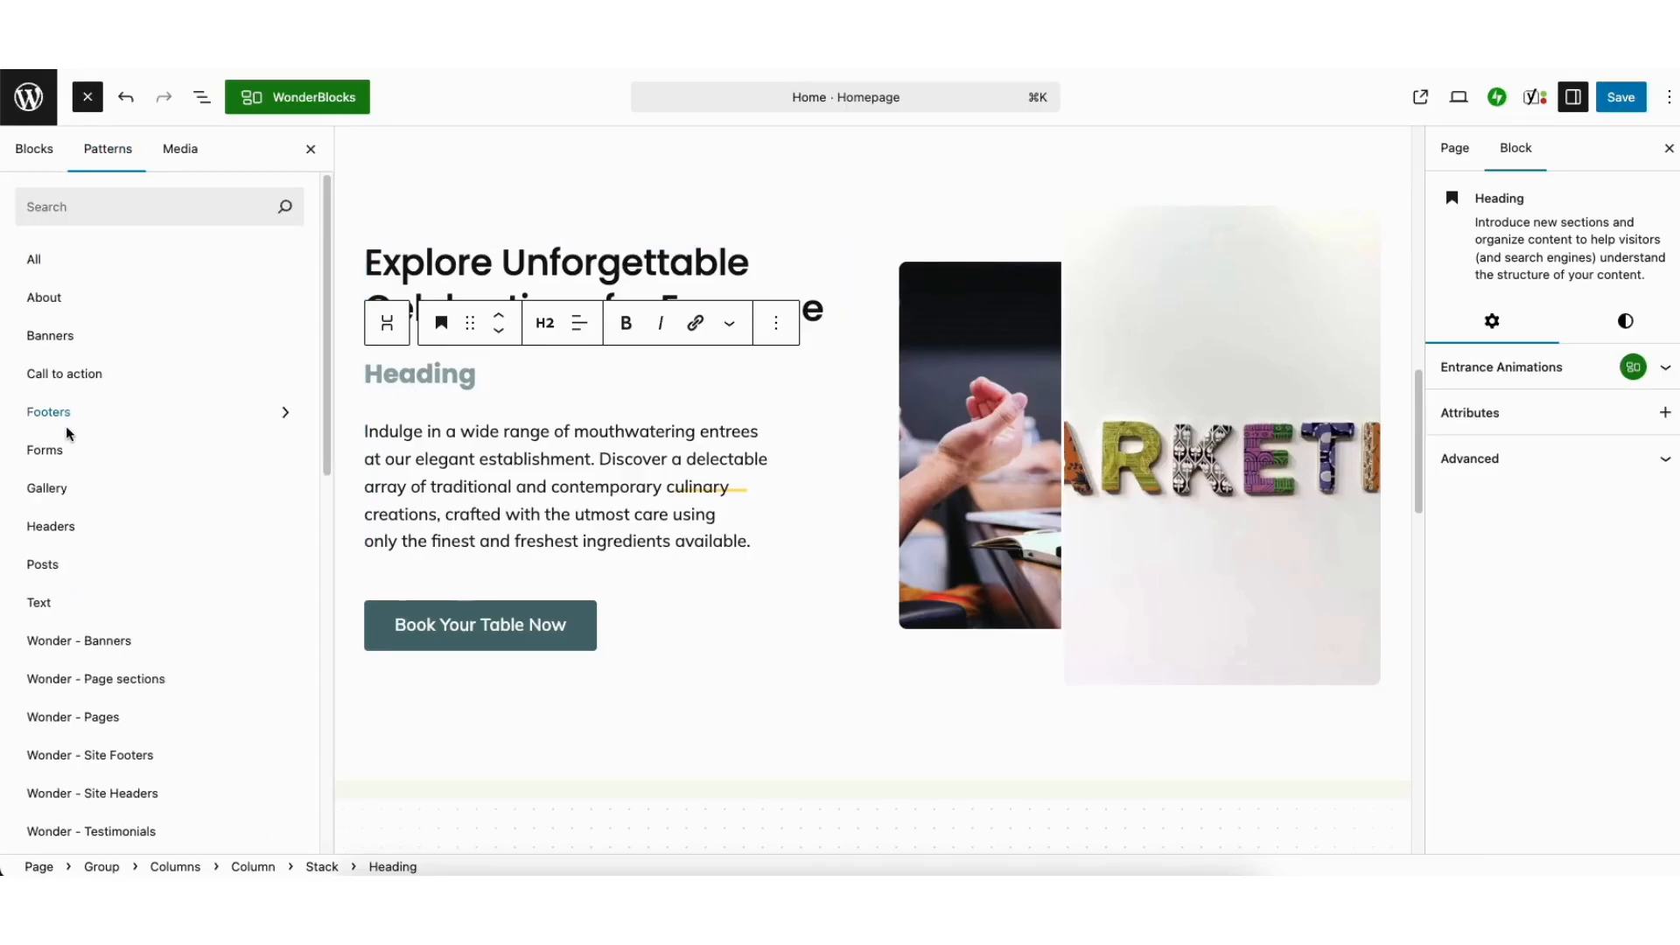
click(60, 488)
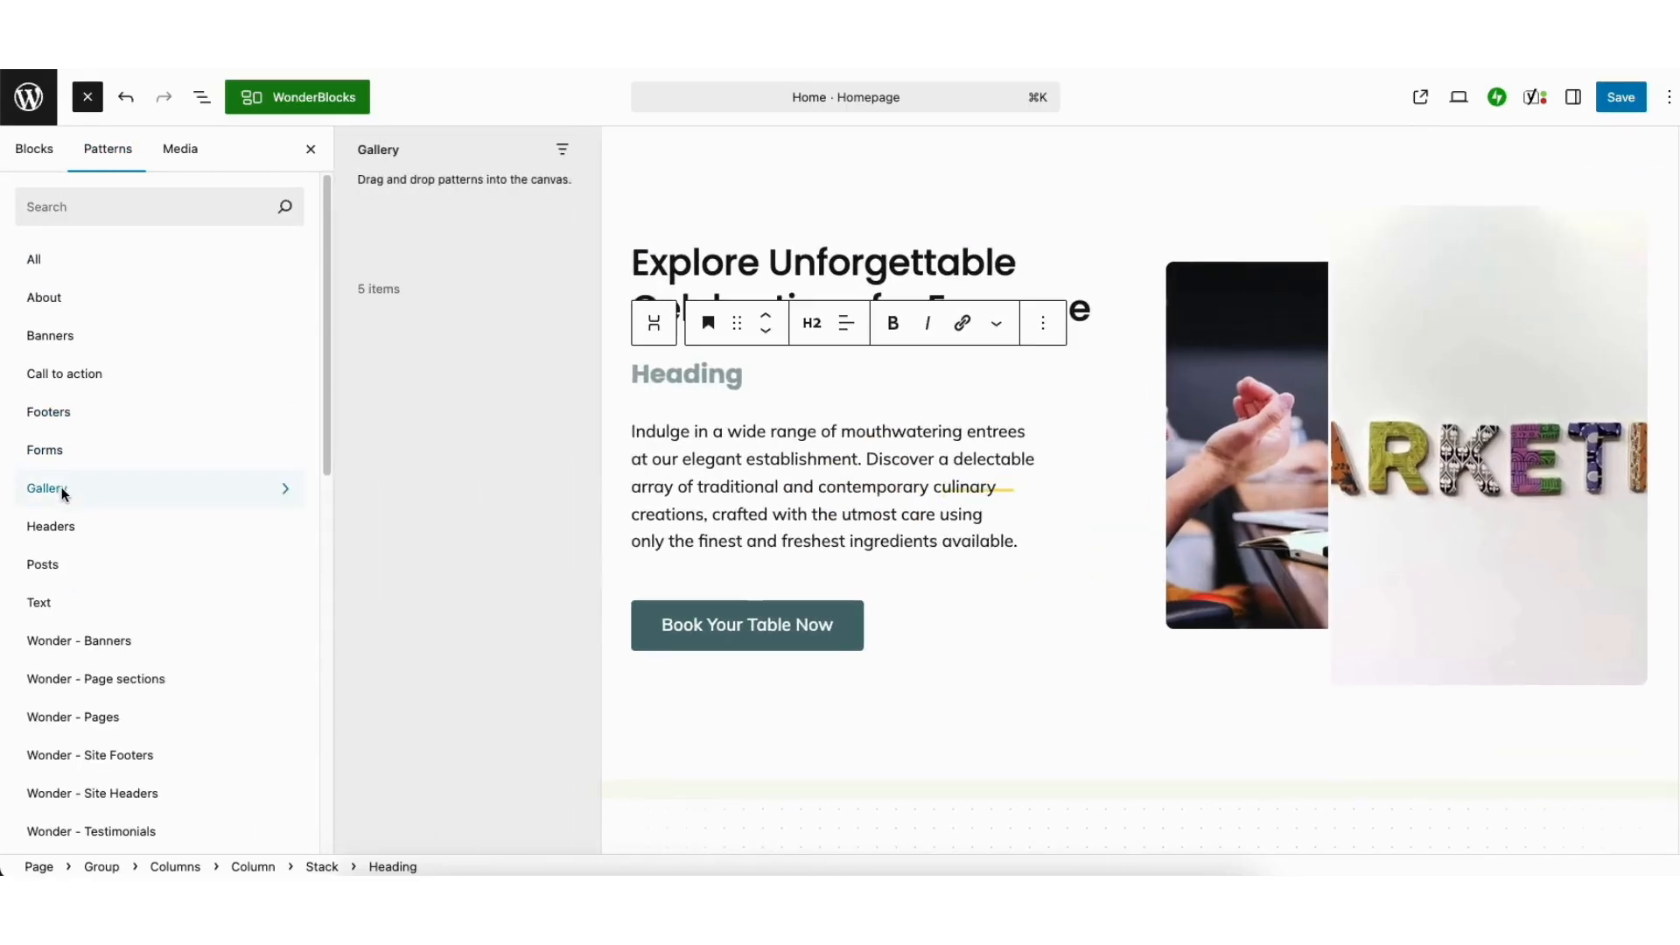
drag(595, 243, 588, 516)
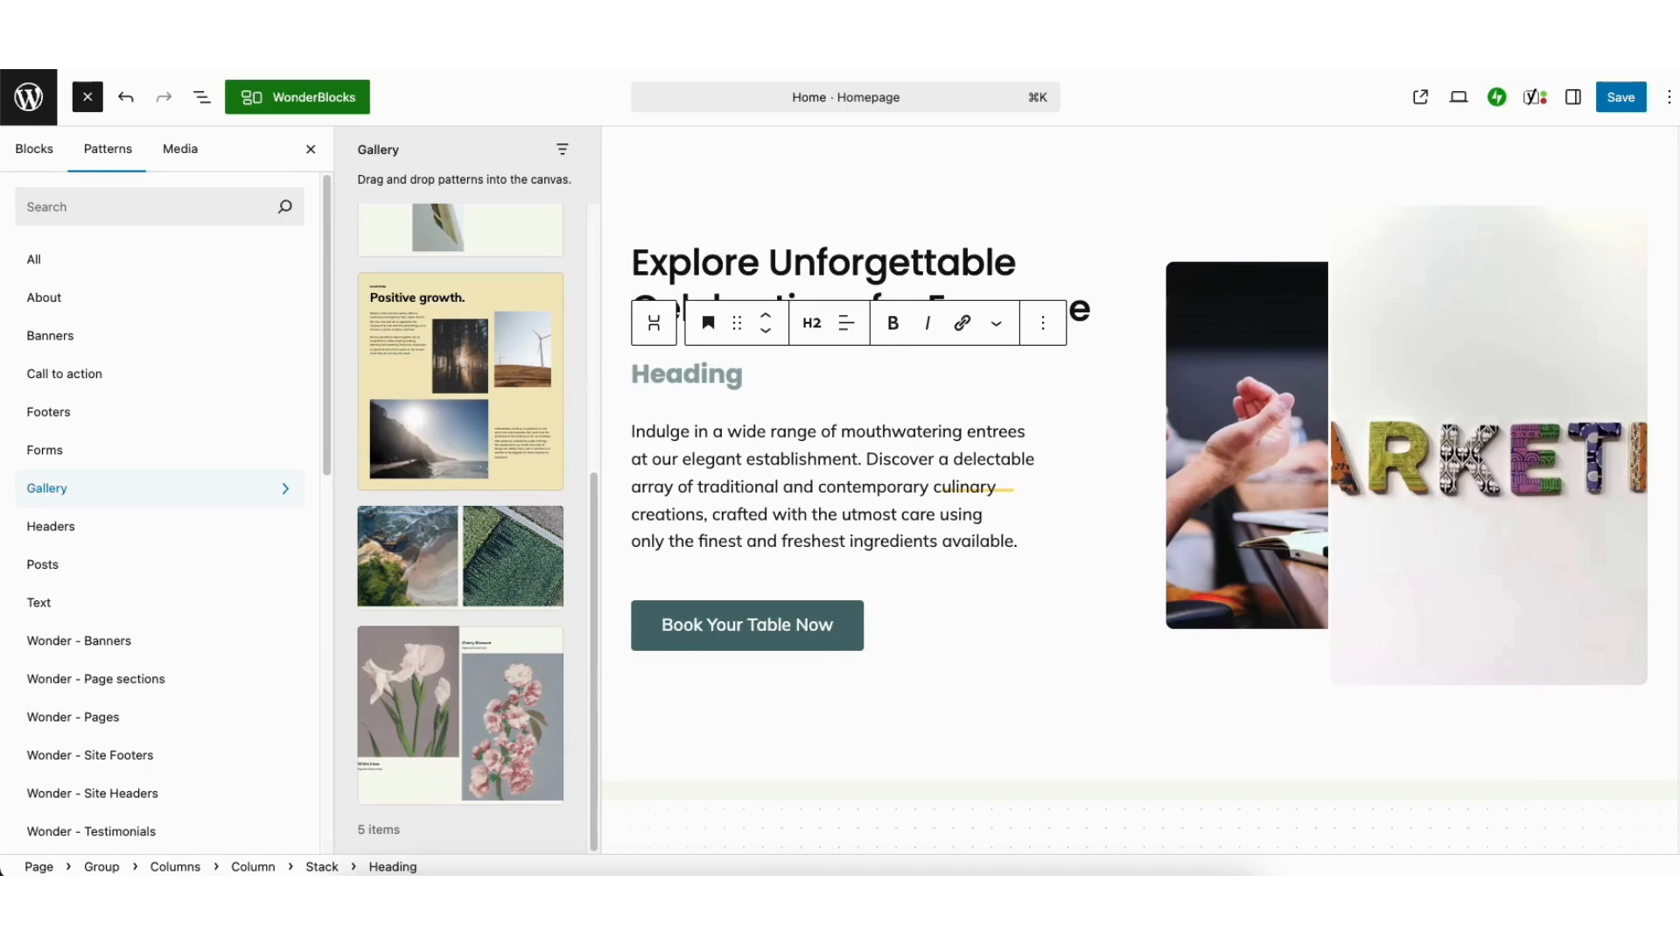
scroll(1673, 480, down, 5)
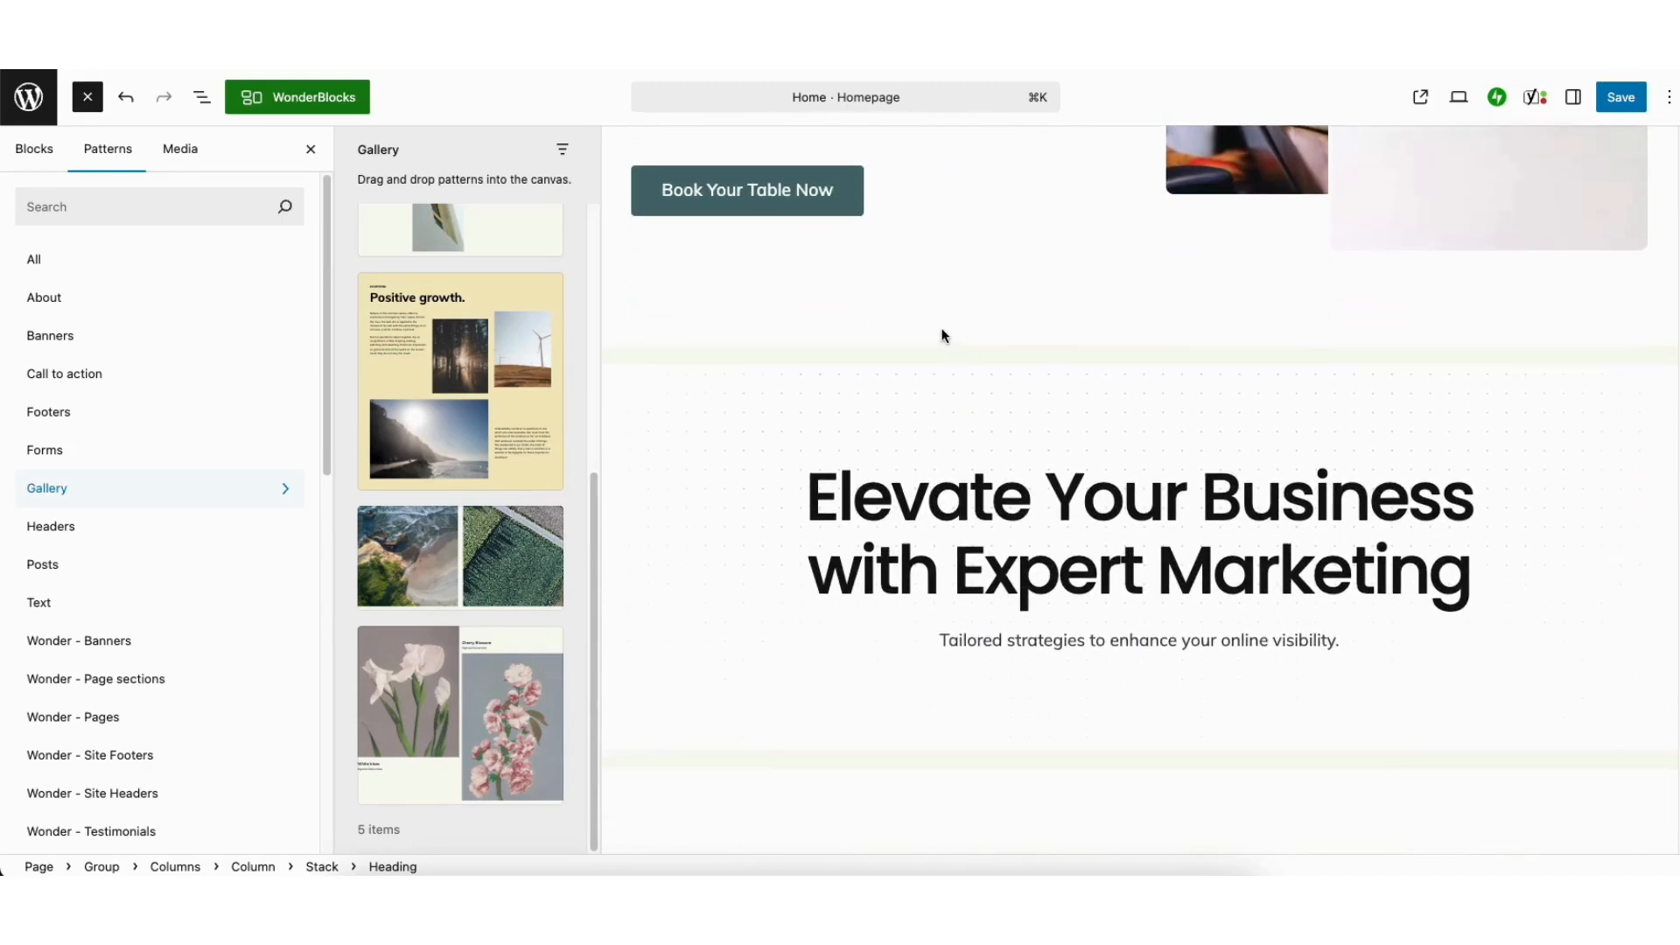
click(664, 364)
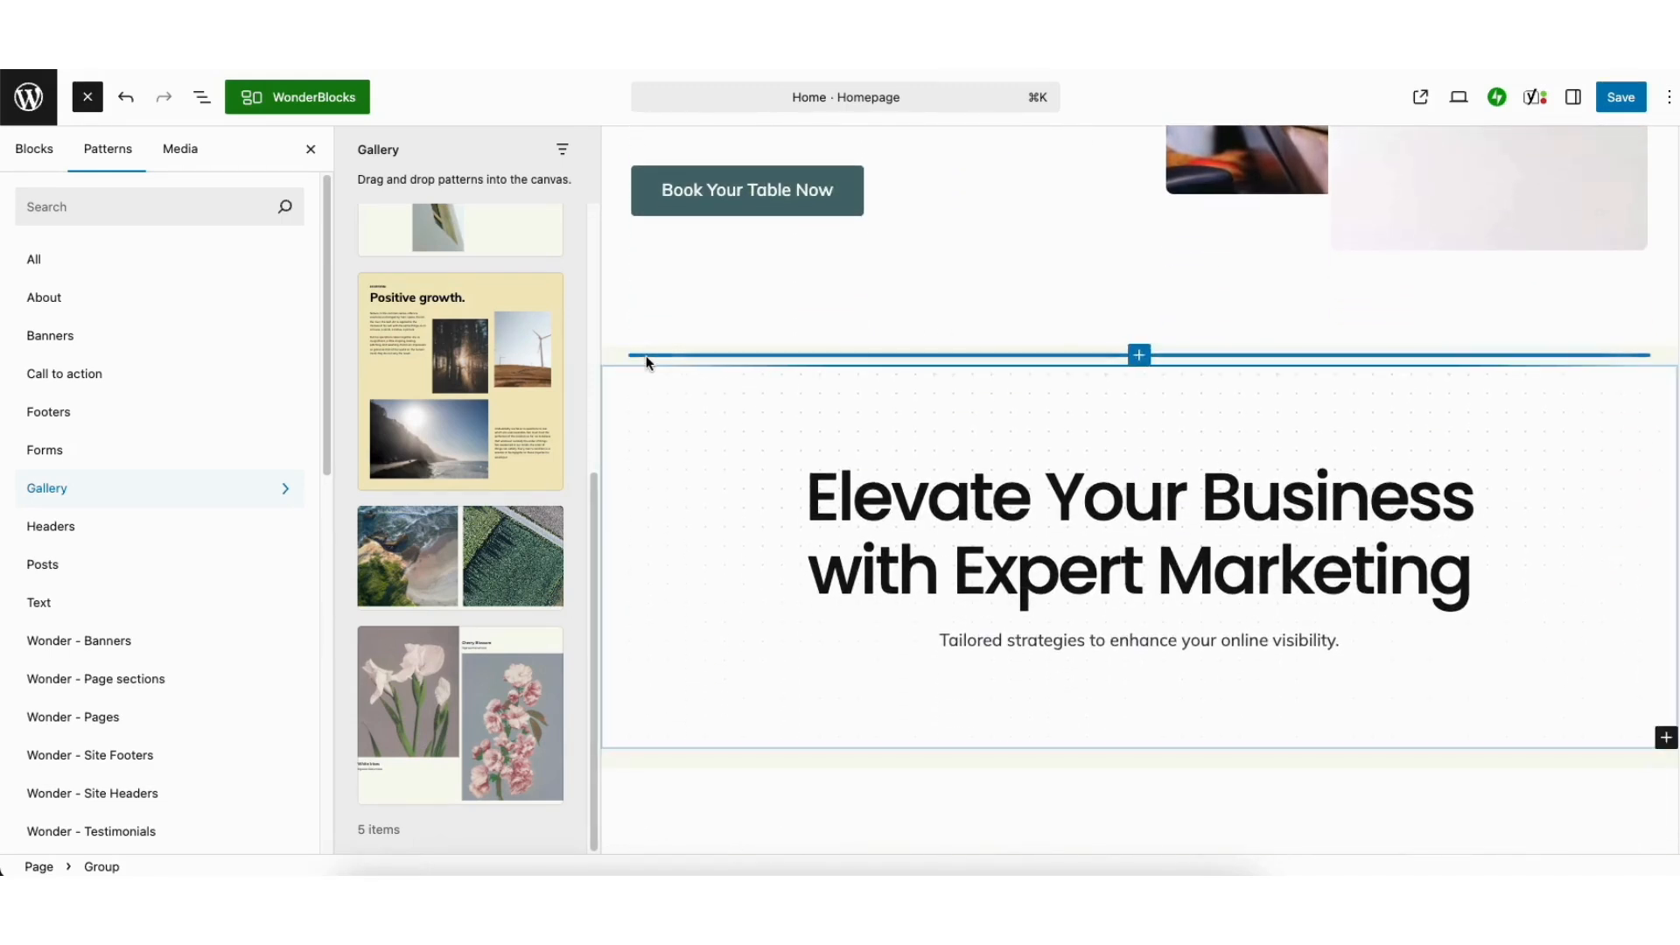
click(426, 557)
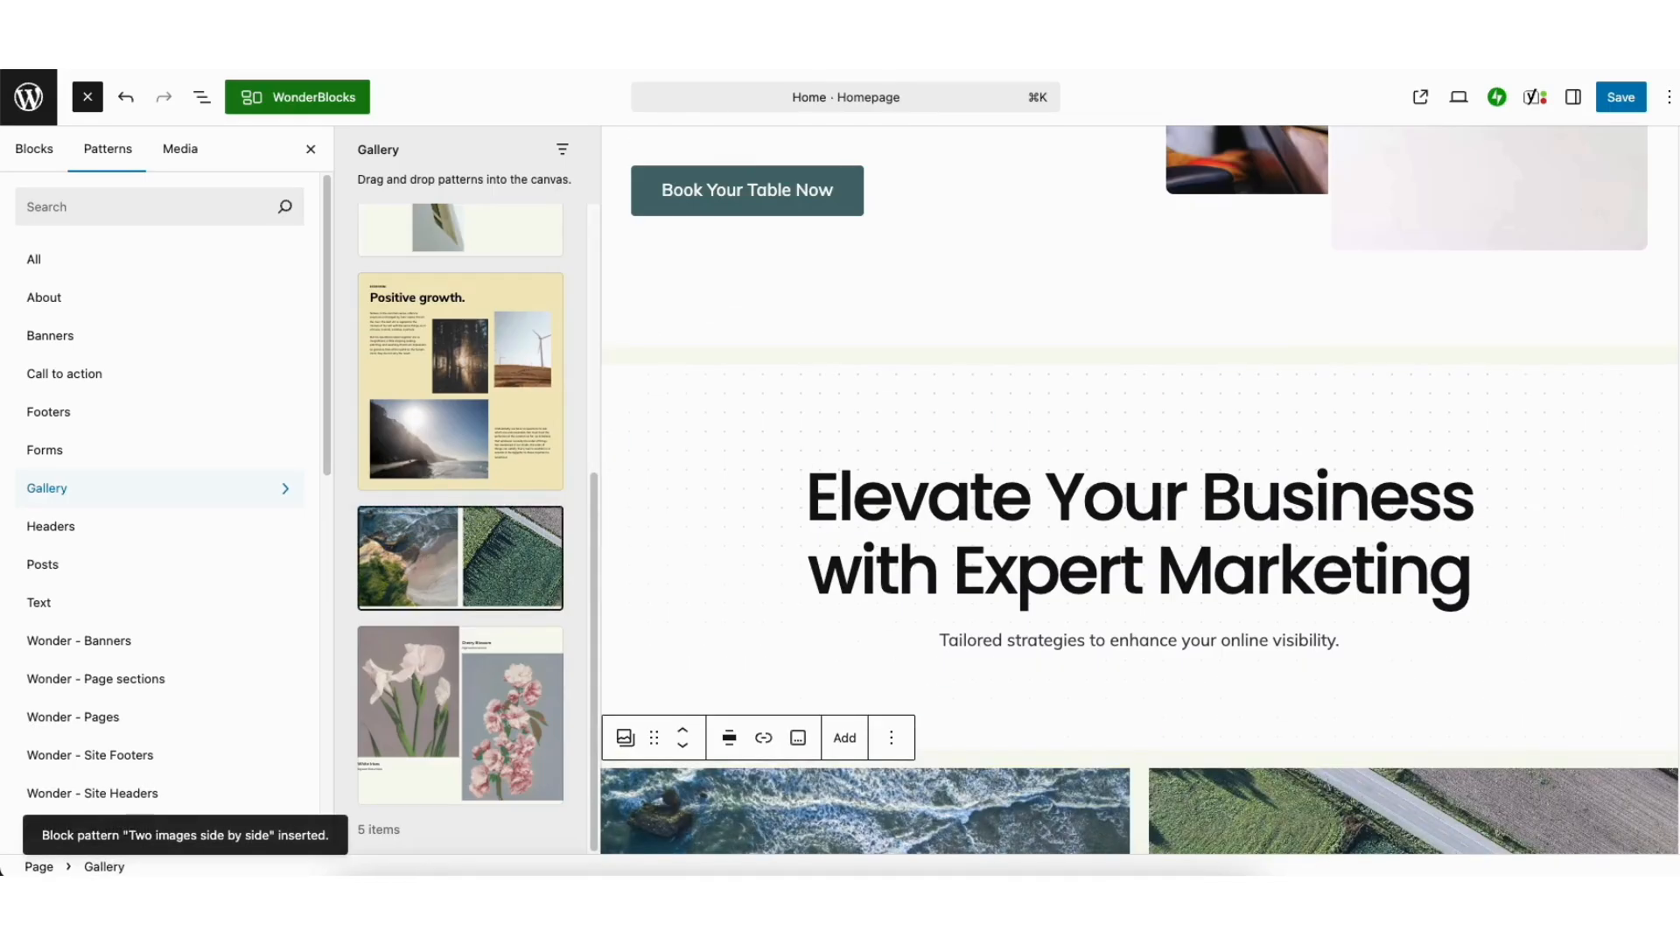
scroll(1663, 588, down, 10)
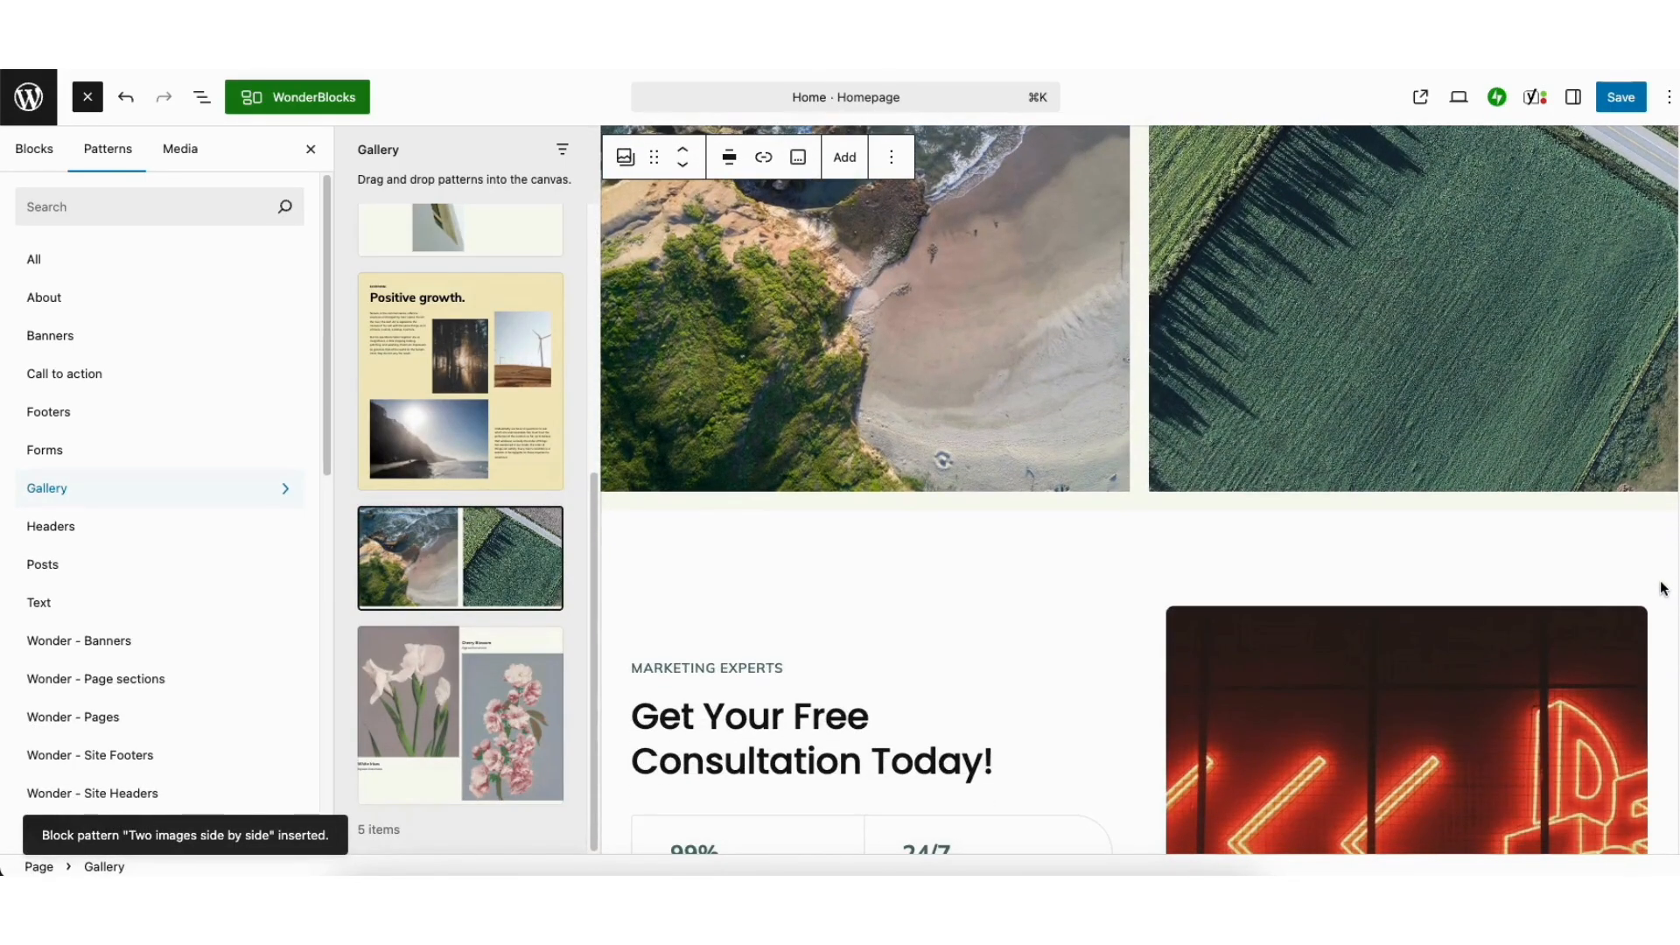
scroll(1663, 588, up, 5)
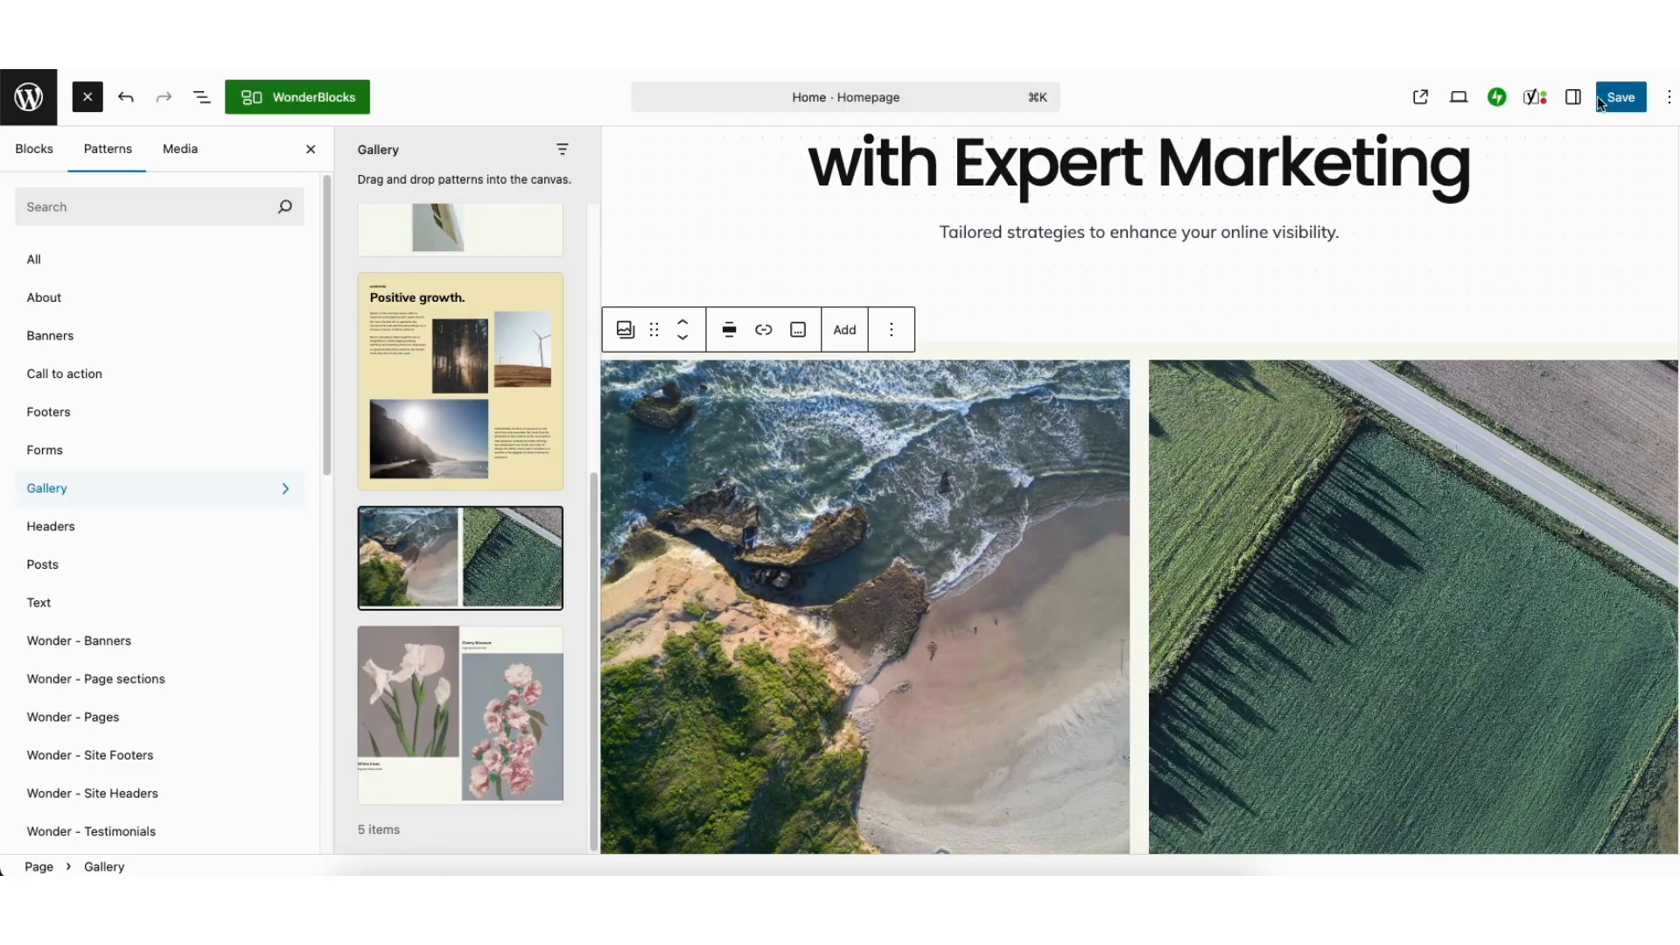
Preview the homepage in a new browser tab and look through its layout
click(1457, 98)
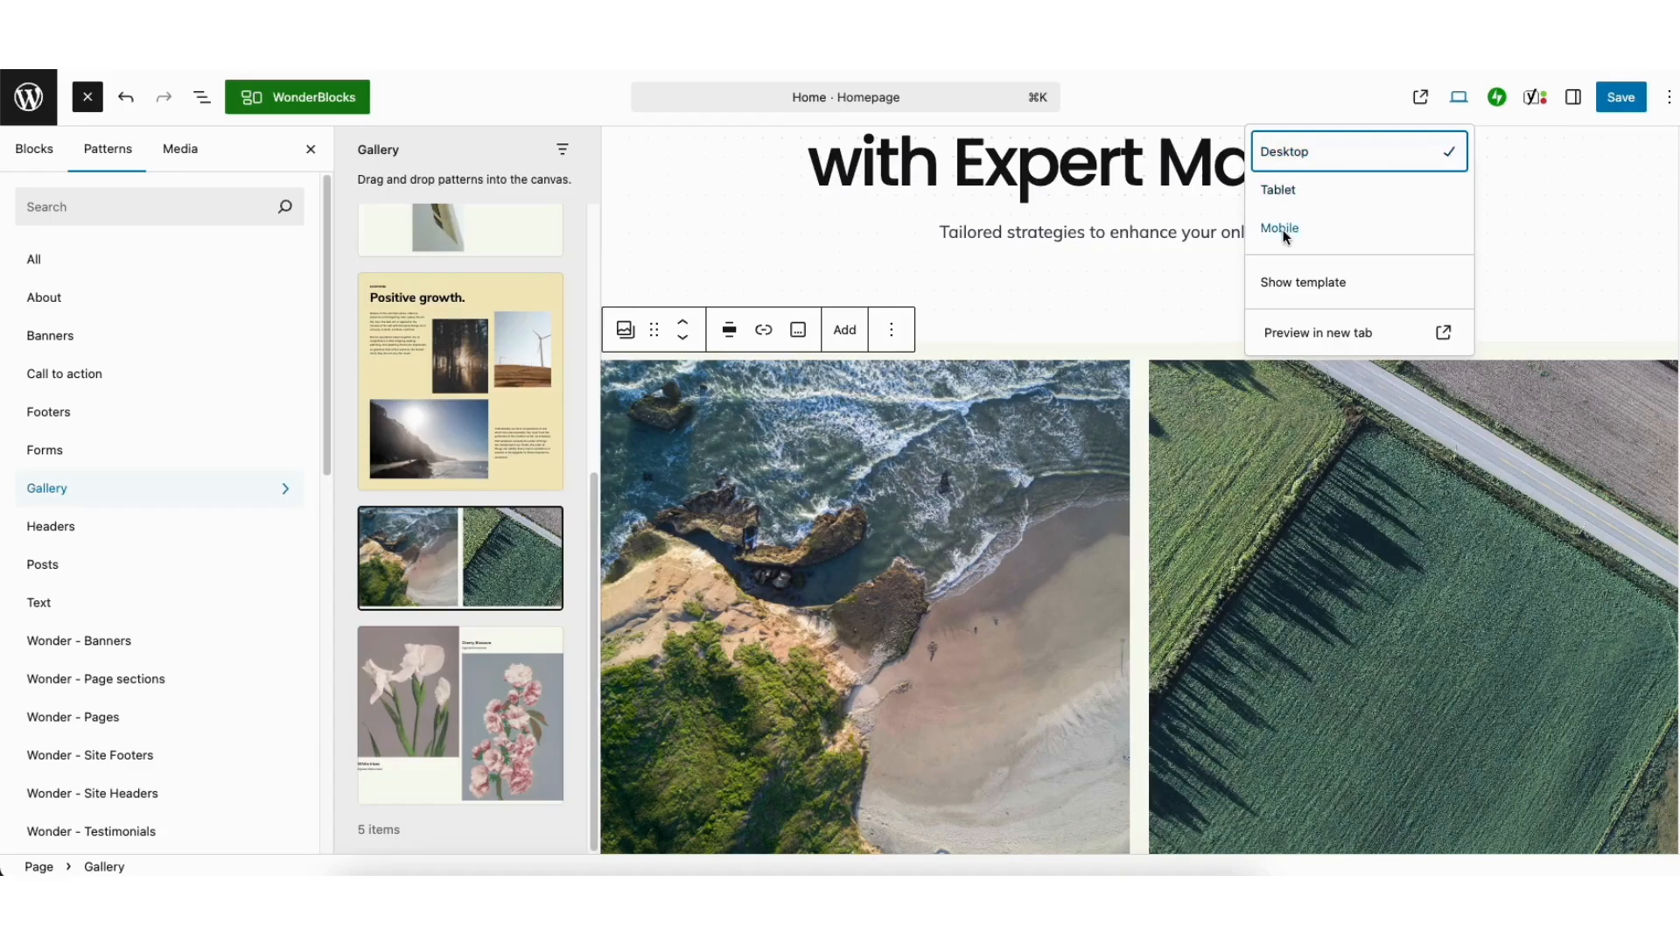
click(1284, 330)
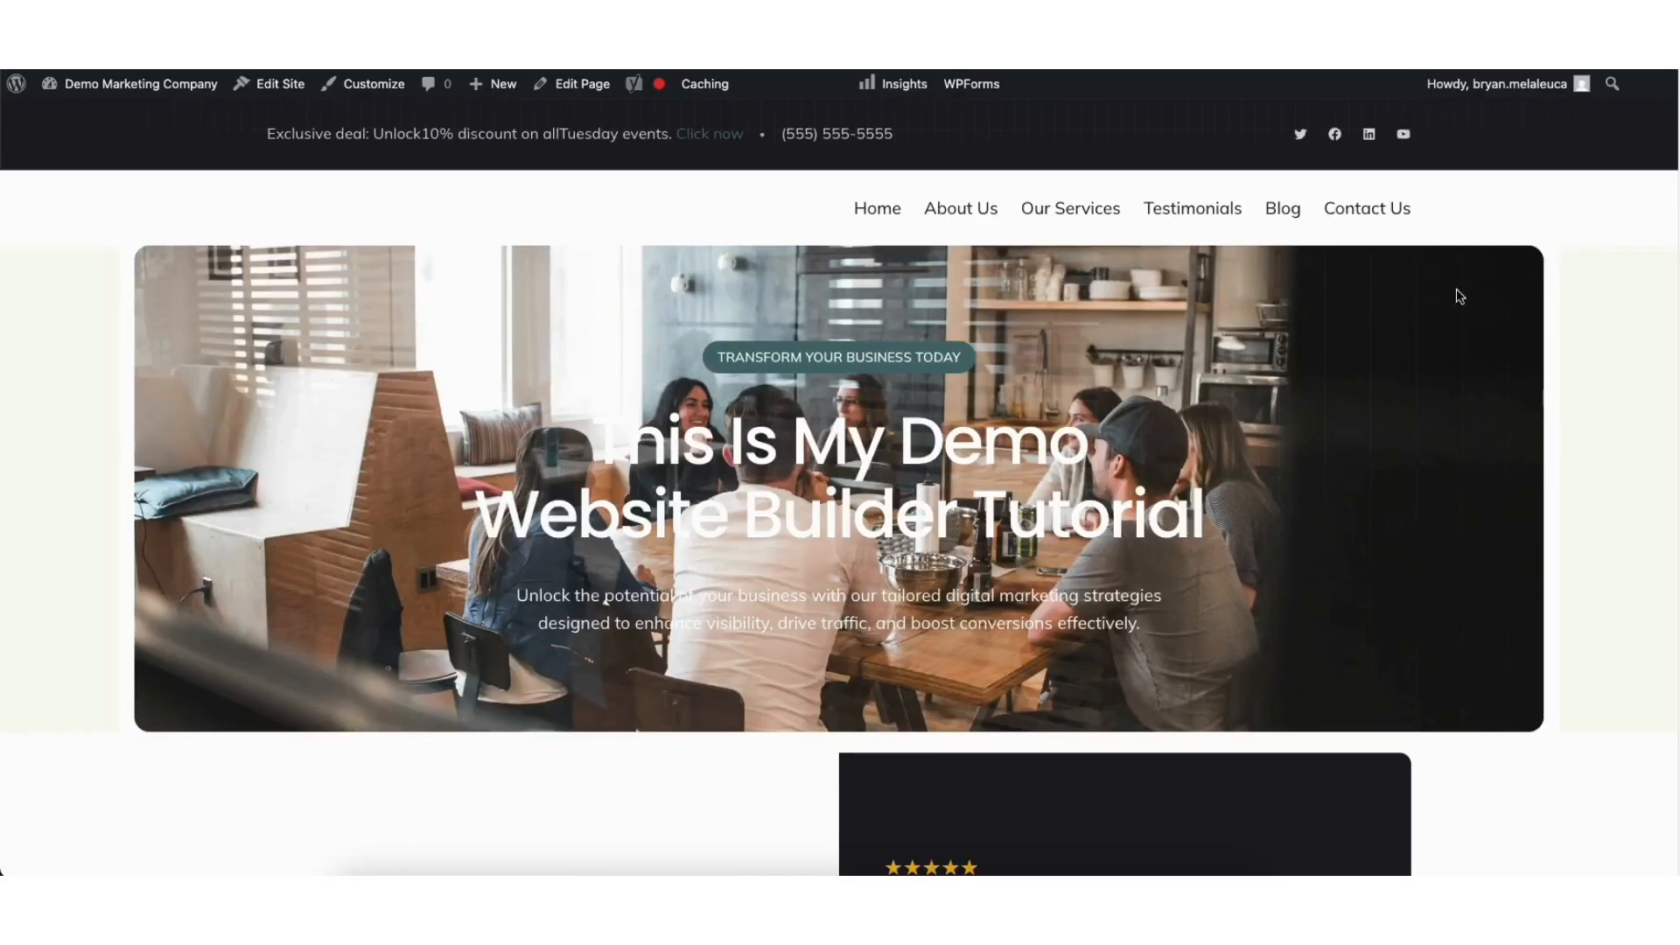
drag(1677, 109, 1674, 365)
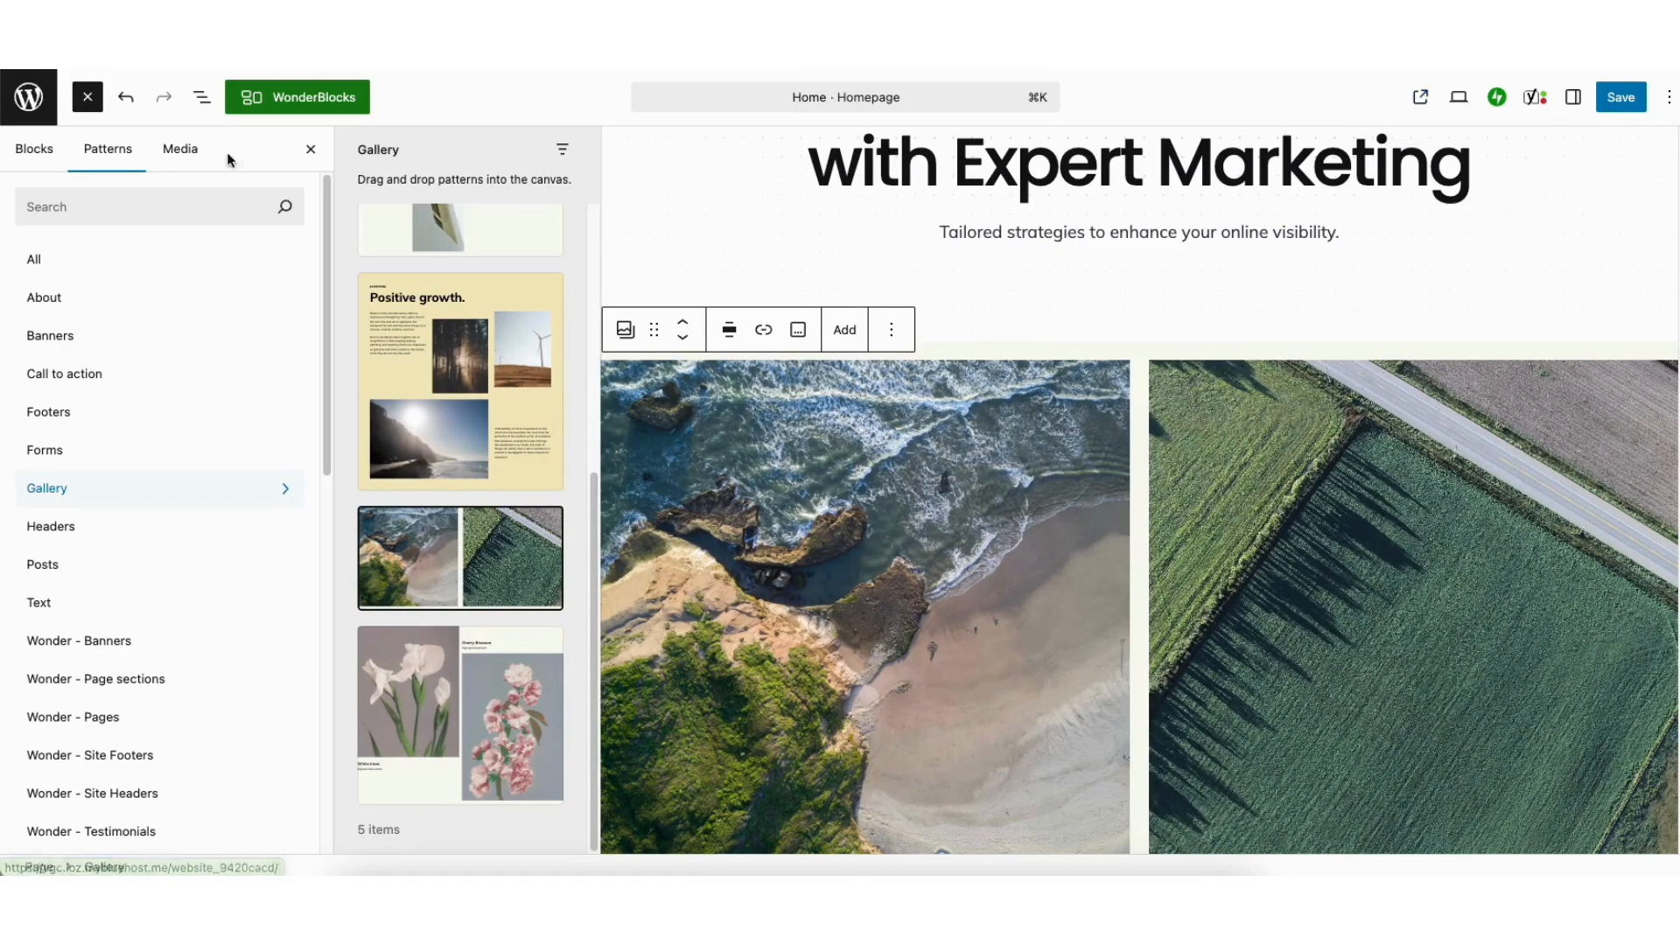
Undo and redo the last homepage edit, and show the List View with the "Two images side by side" block
click(125, 97)
click(164, 99)
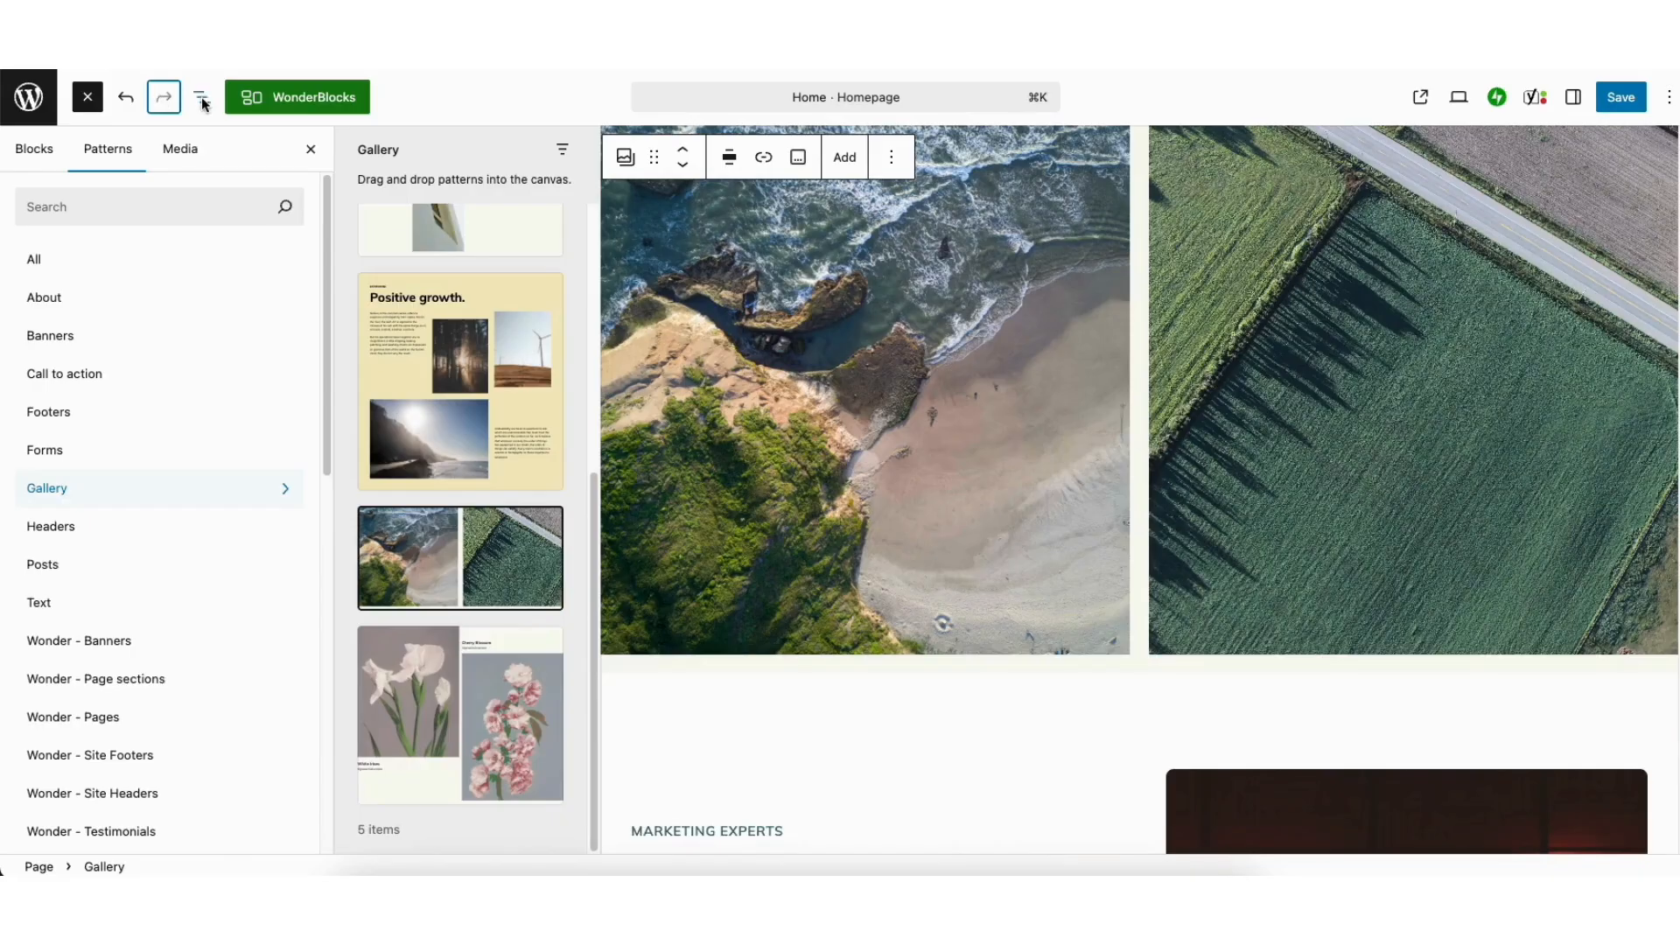
click(202, 101)
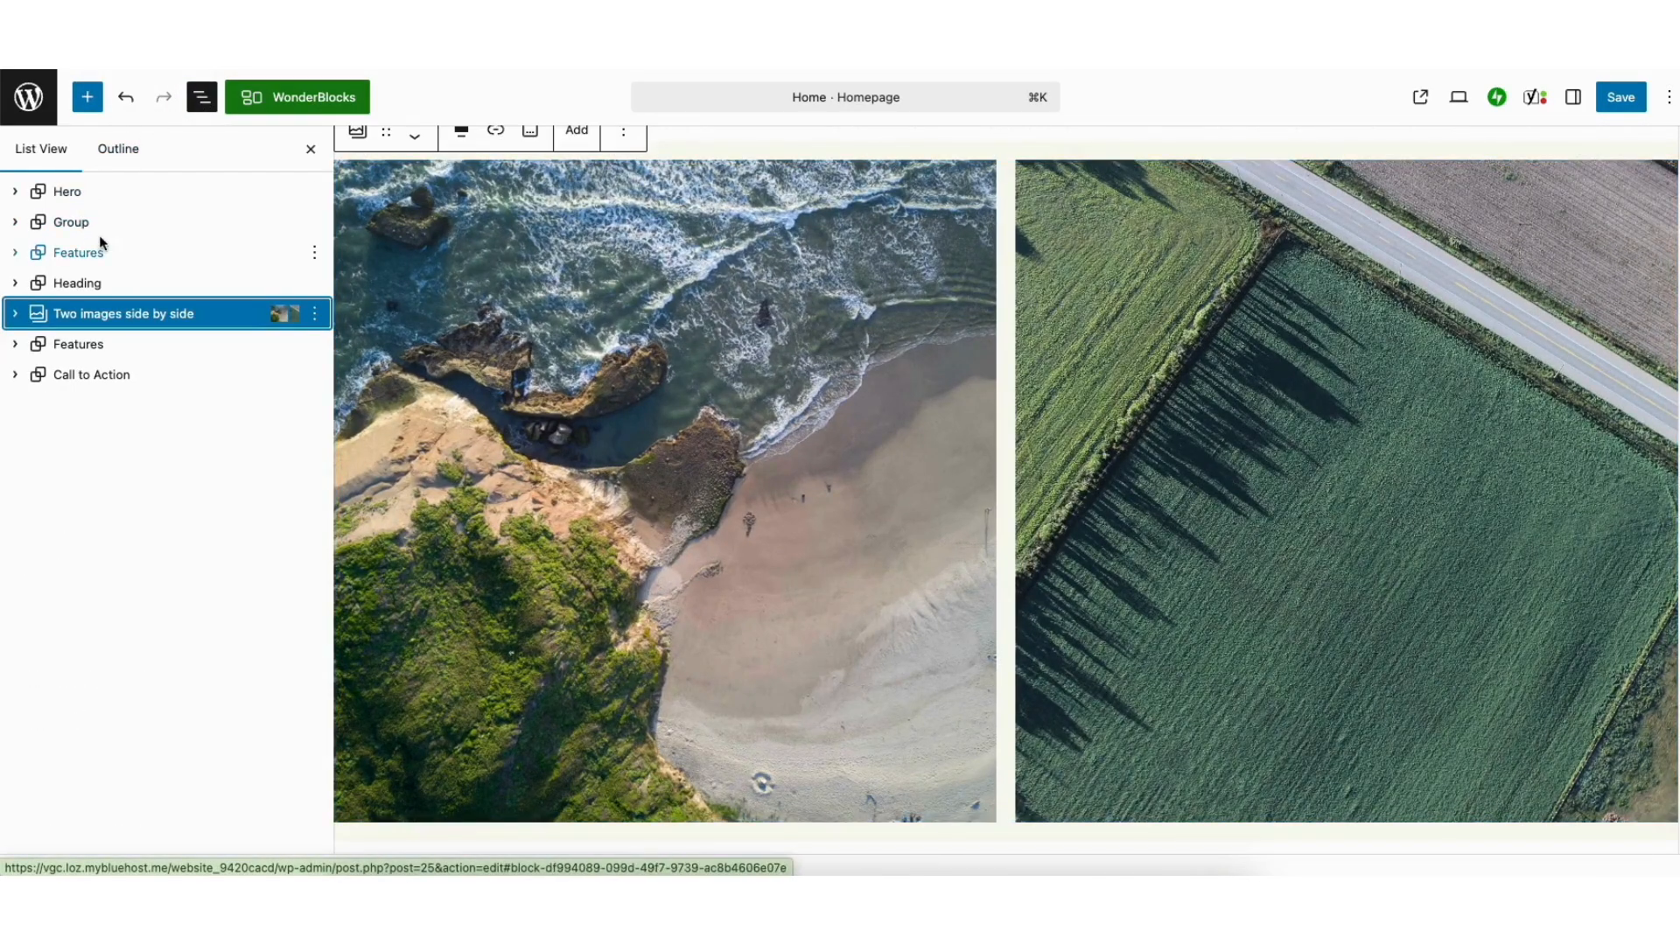
mouse_move(69, 316)
mouse_down()
mouse_move(70, 284)
mouse_move(81, 311)
mouse_up()
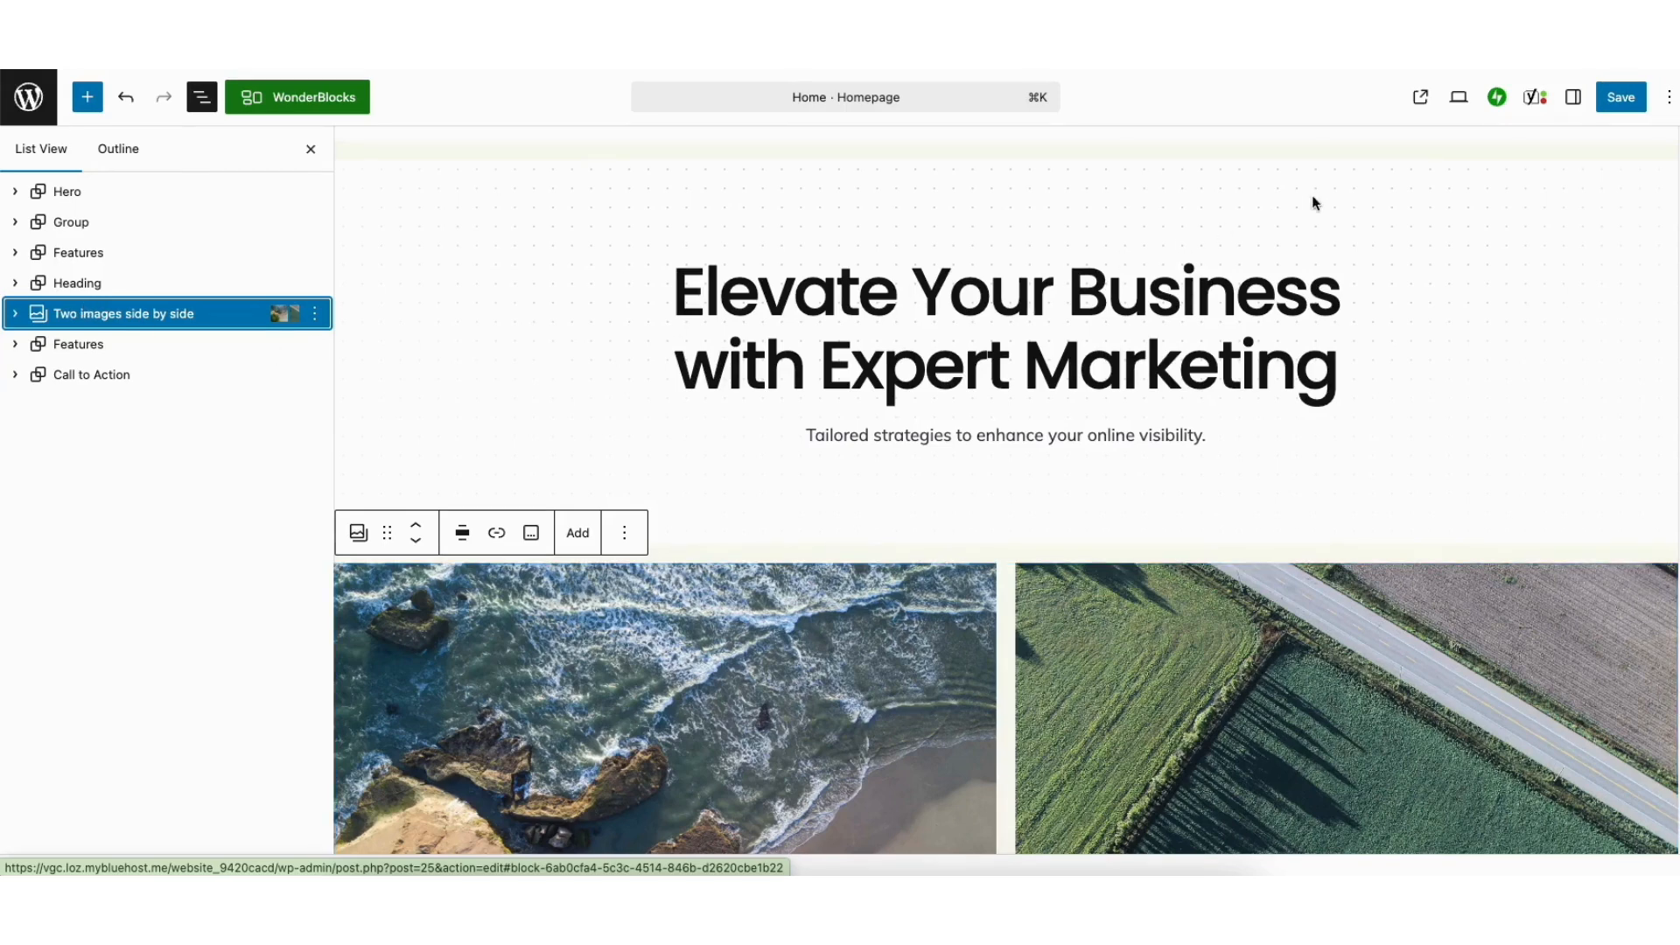
Set the homepage's Yoast SEO focus keyphrase to "demo marketing company"
click(1534, 98)
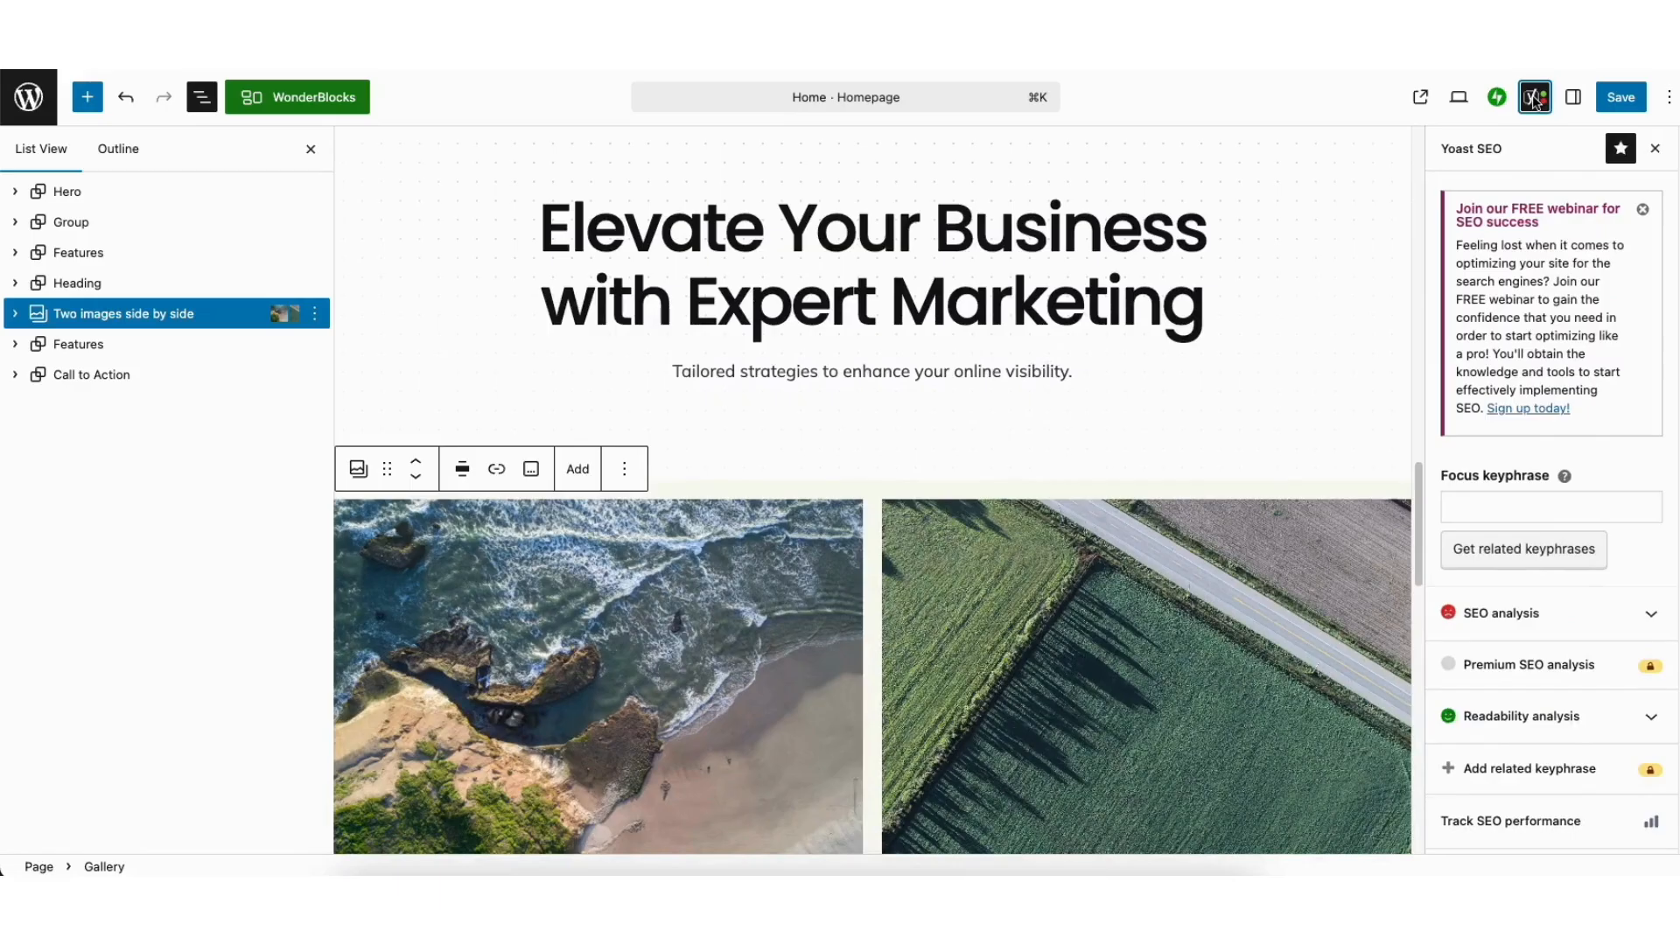
click(1487, 504)
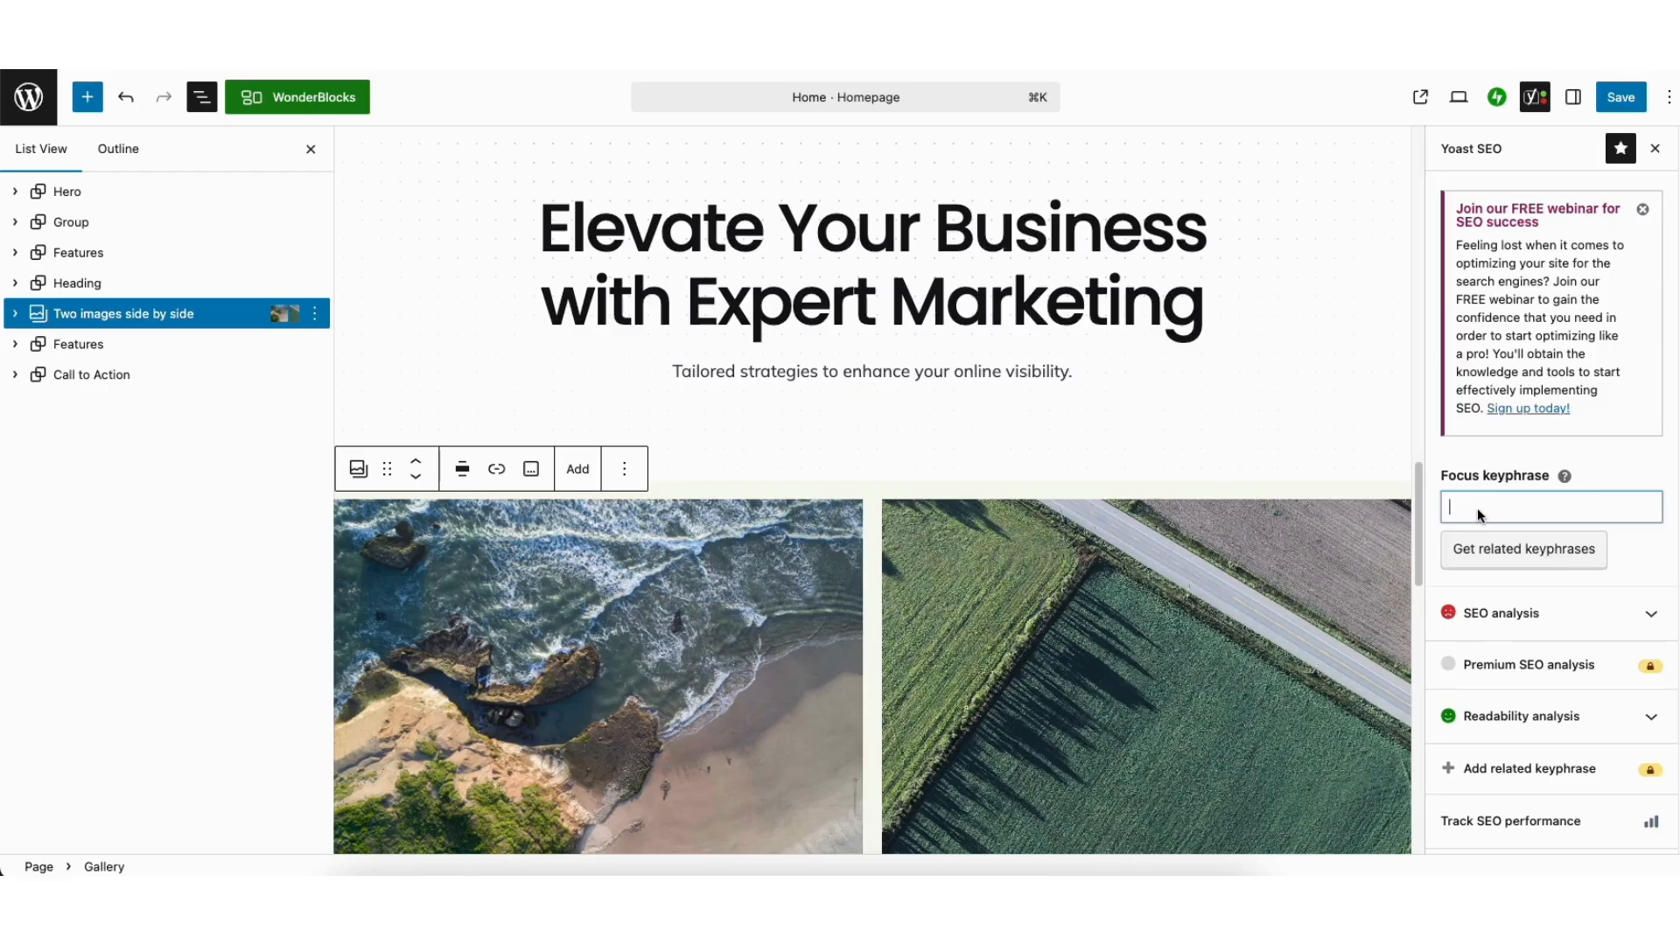
text(dem)
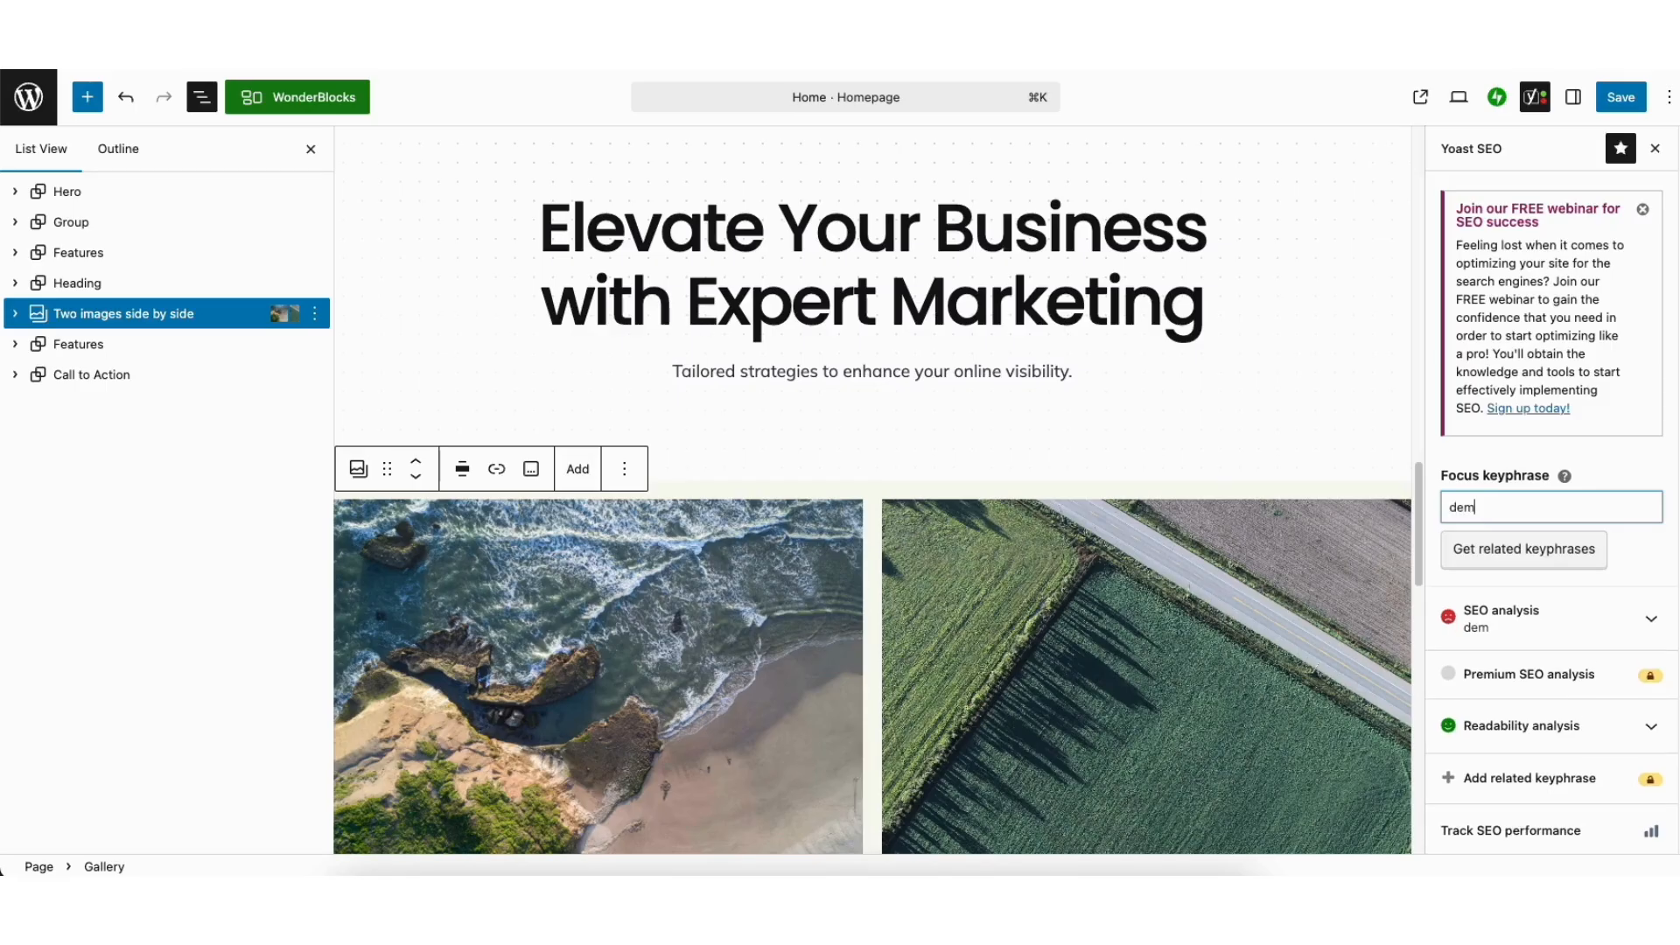
text(o marketing company)
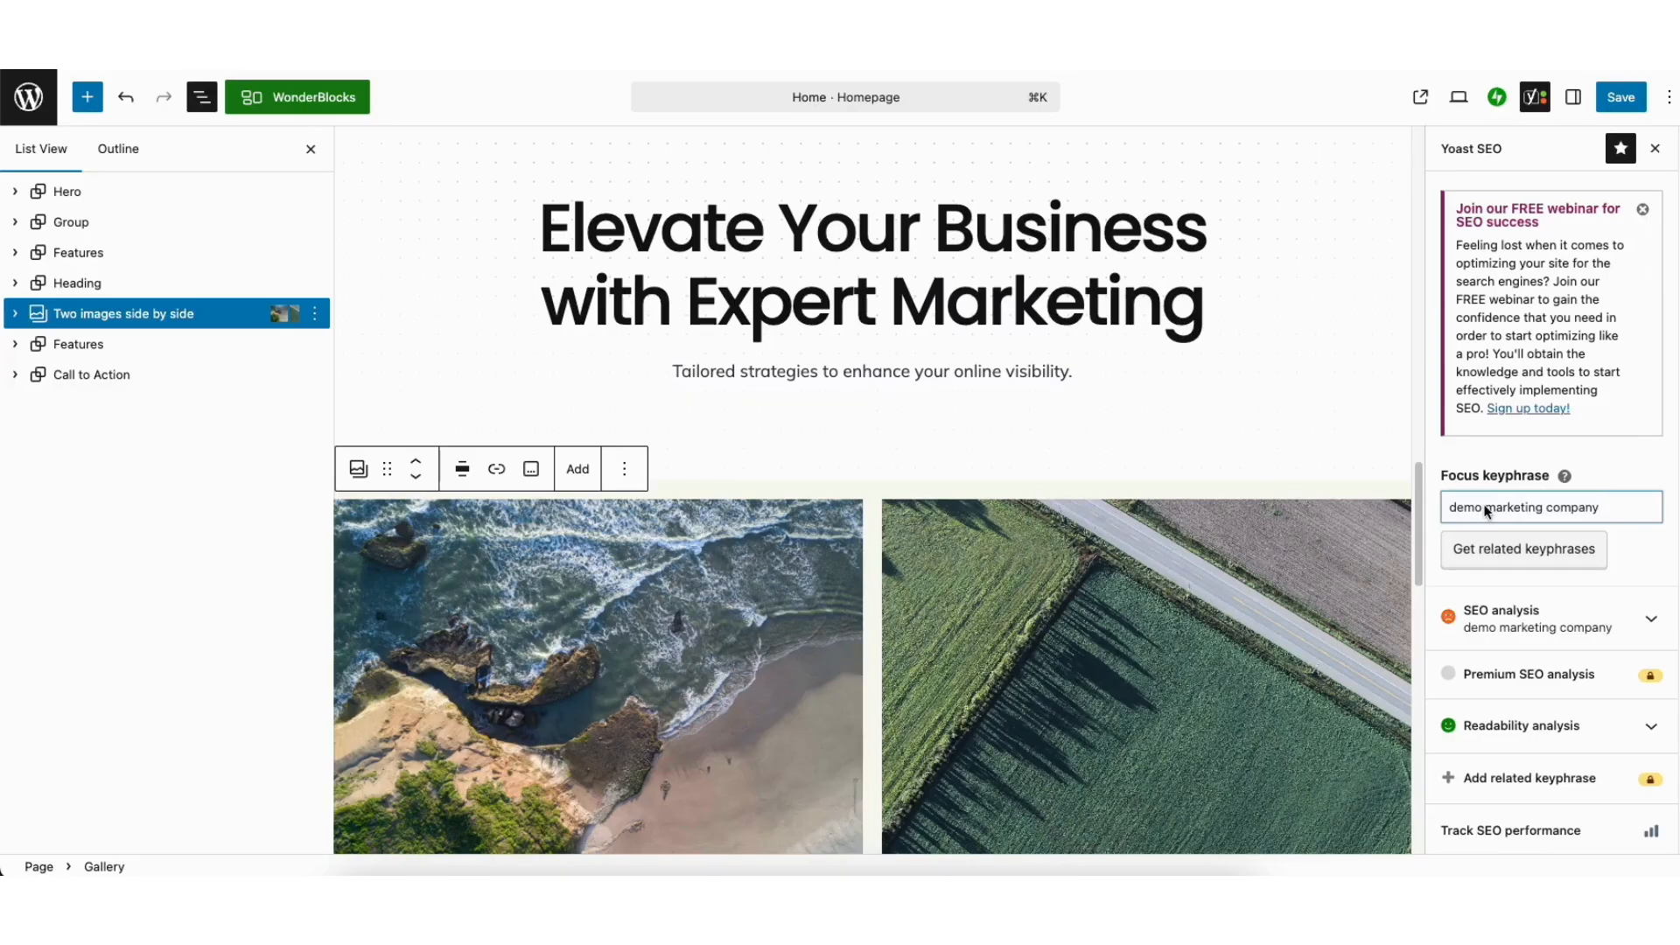
Review the Yoast SEO analysis of the homepage, covering problems, improvements and good results
click(1618, 623)
scroll(1671, 475, down, 10)
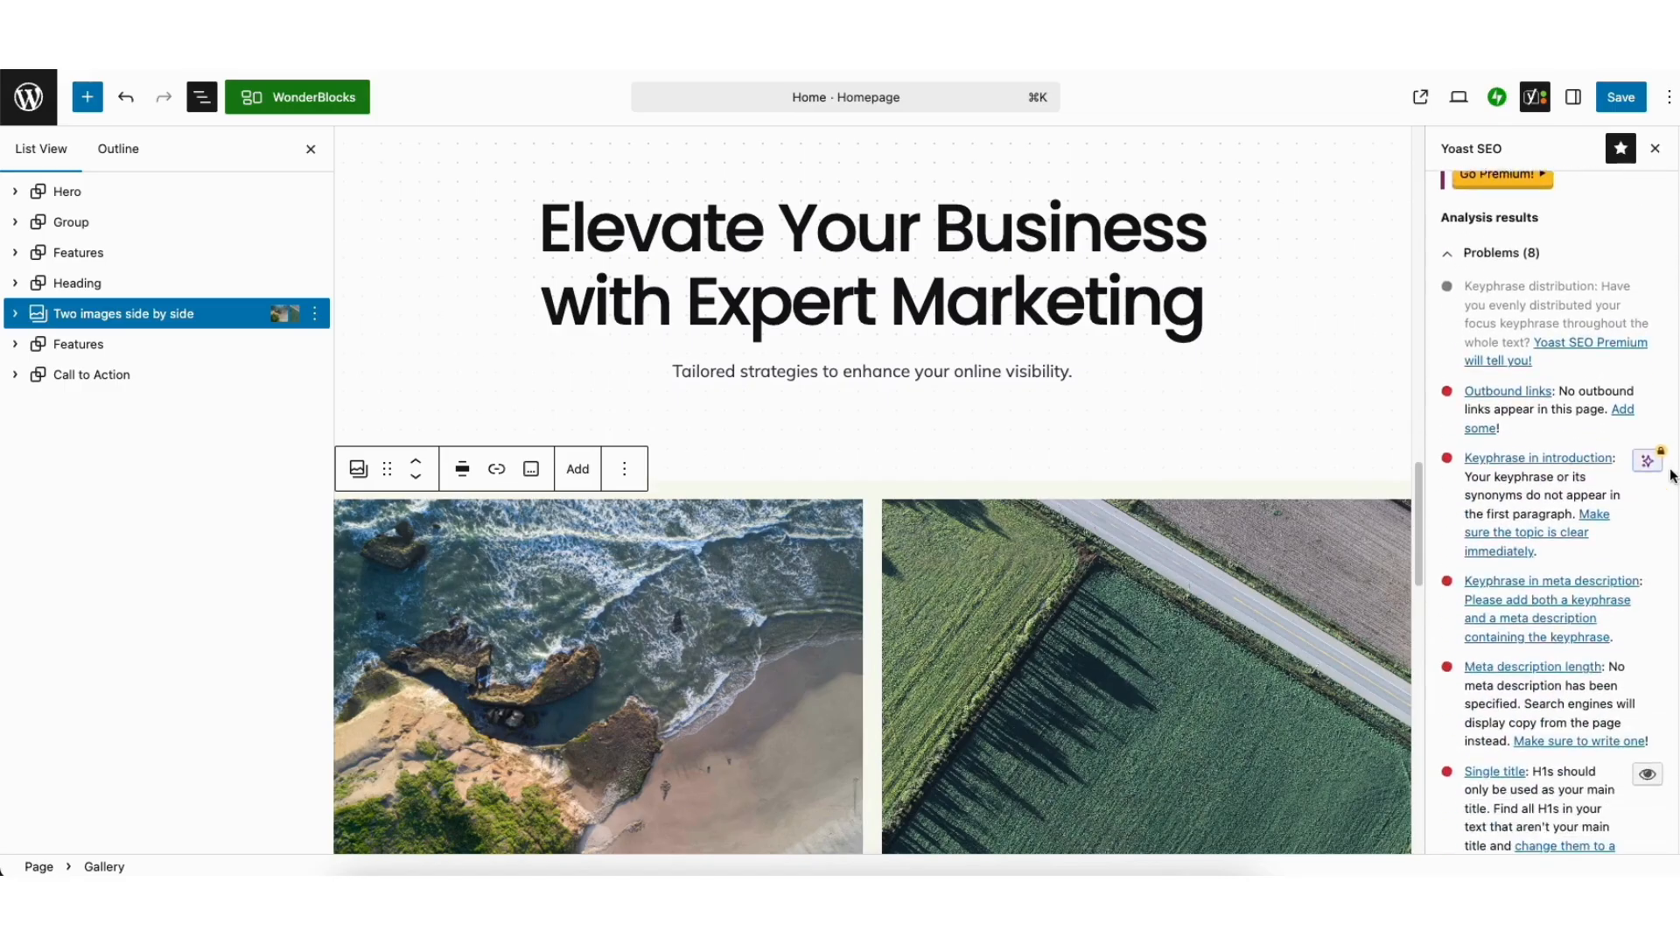
scroll(1671, 476, down, 2)
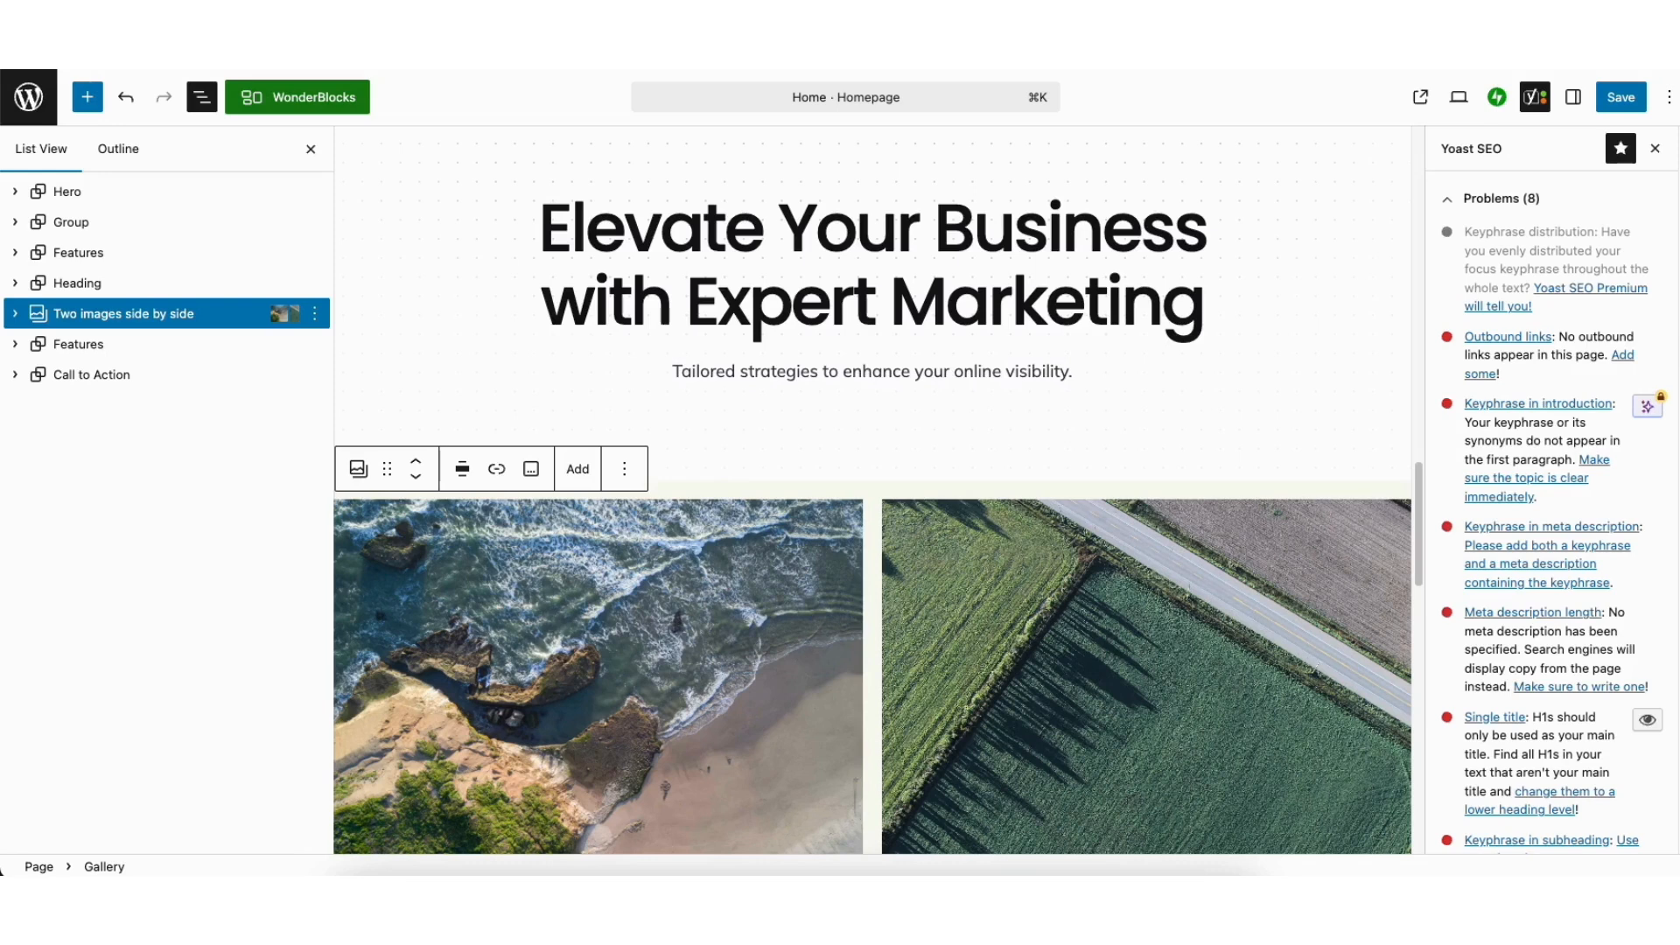
scroll(1553, 506, down, 5)
scroll(1553, 506, down, 4)
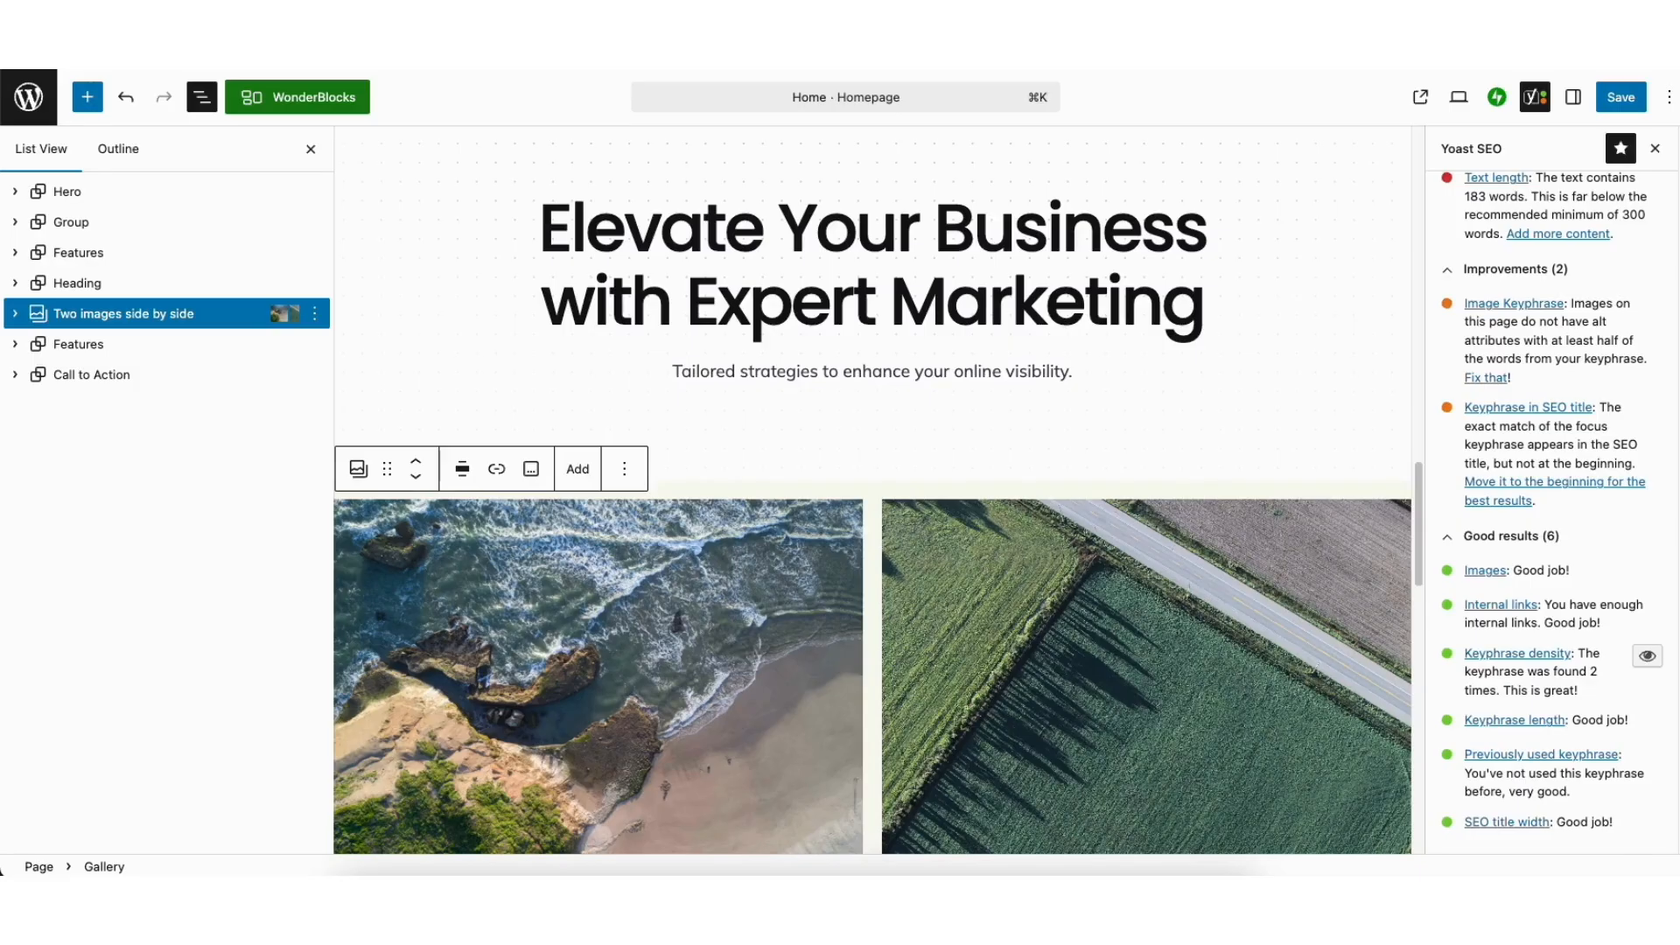
scroll(1553, 505, down, 2)
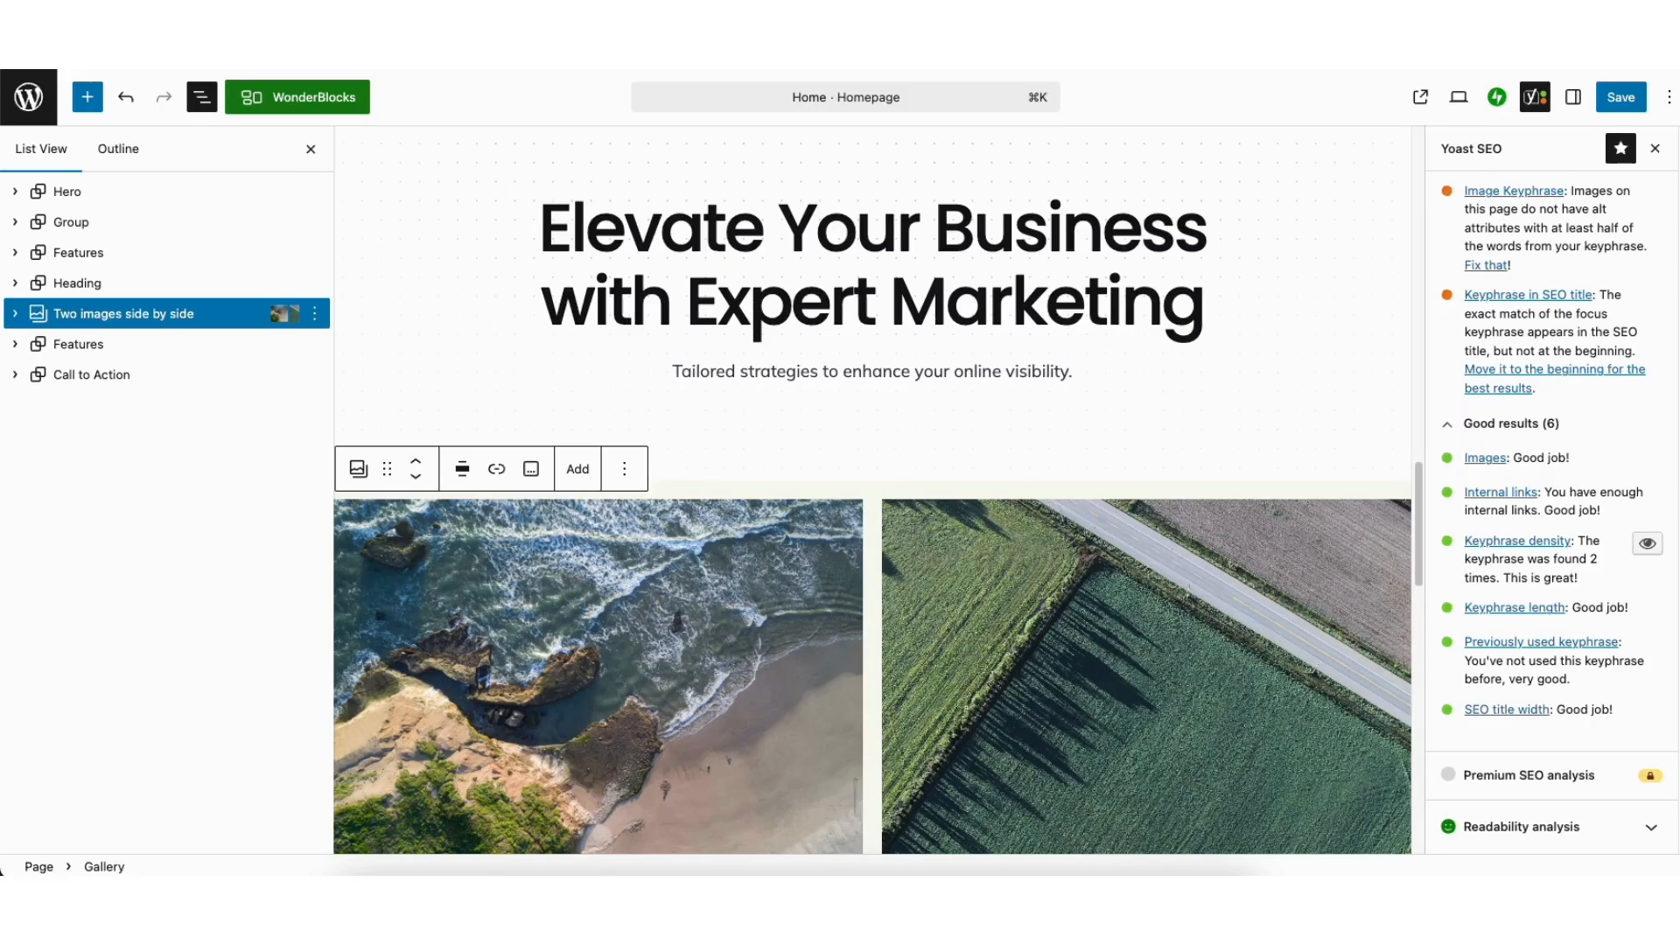
Review the Yoast readability analysis results for the homepage
scroll(1551, 506, down, 5)
scroll(1552, 506, down, 2)
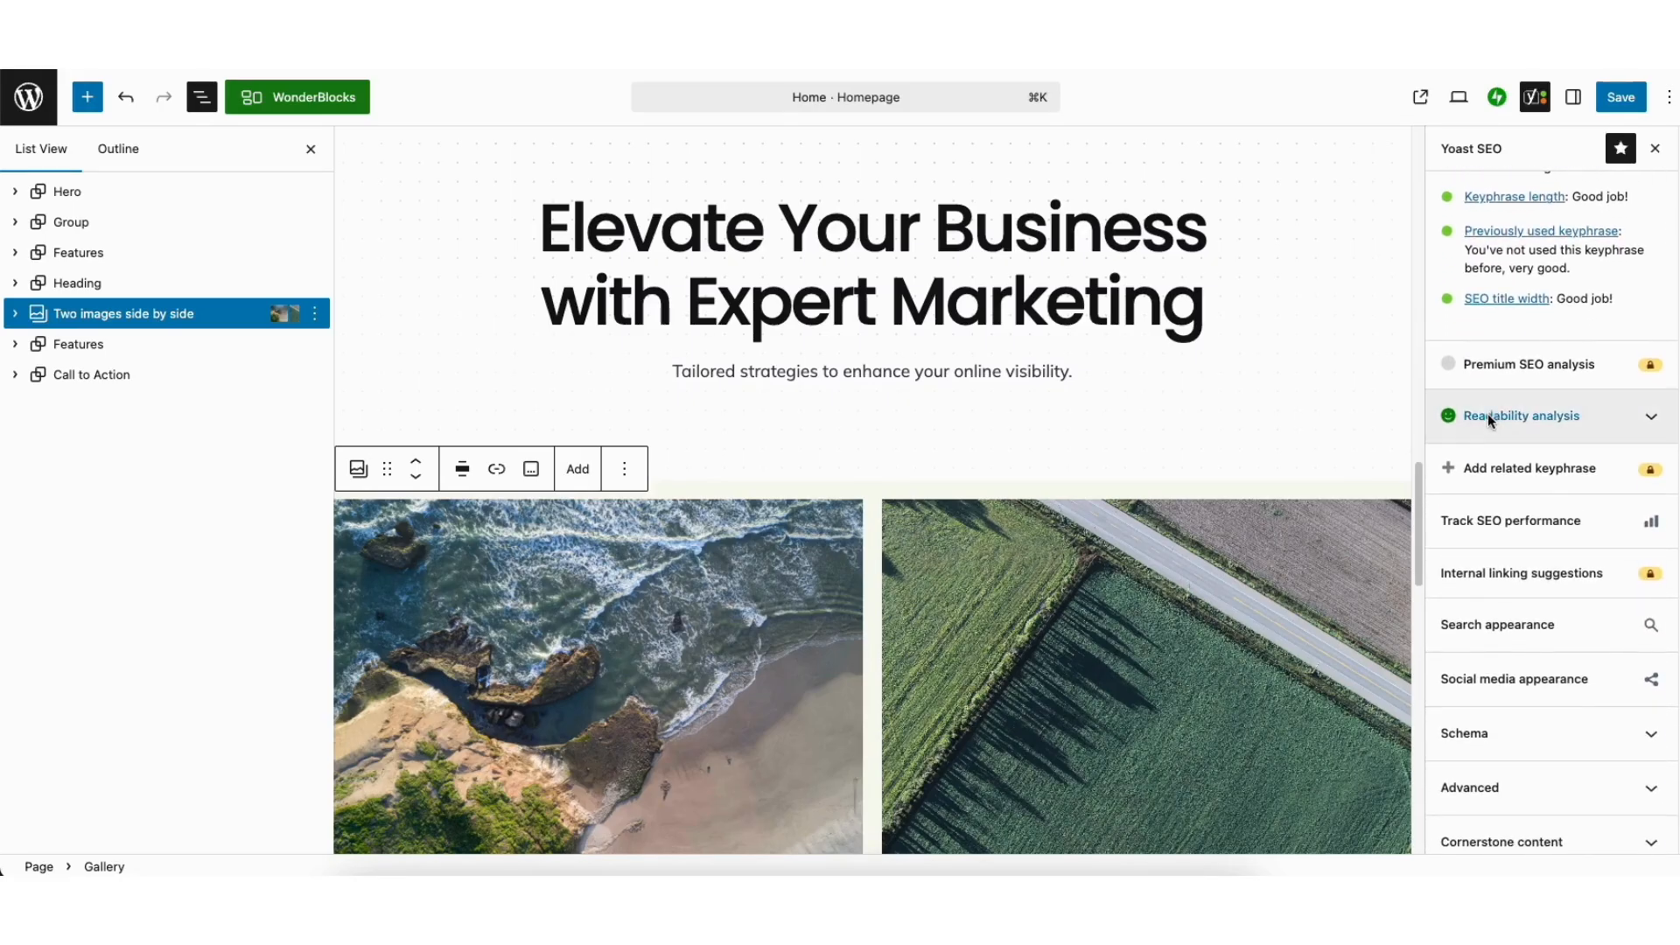
click(1491, 417)
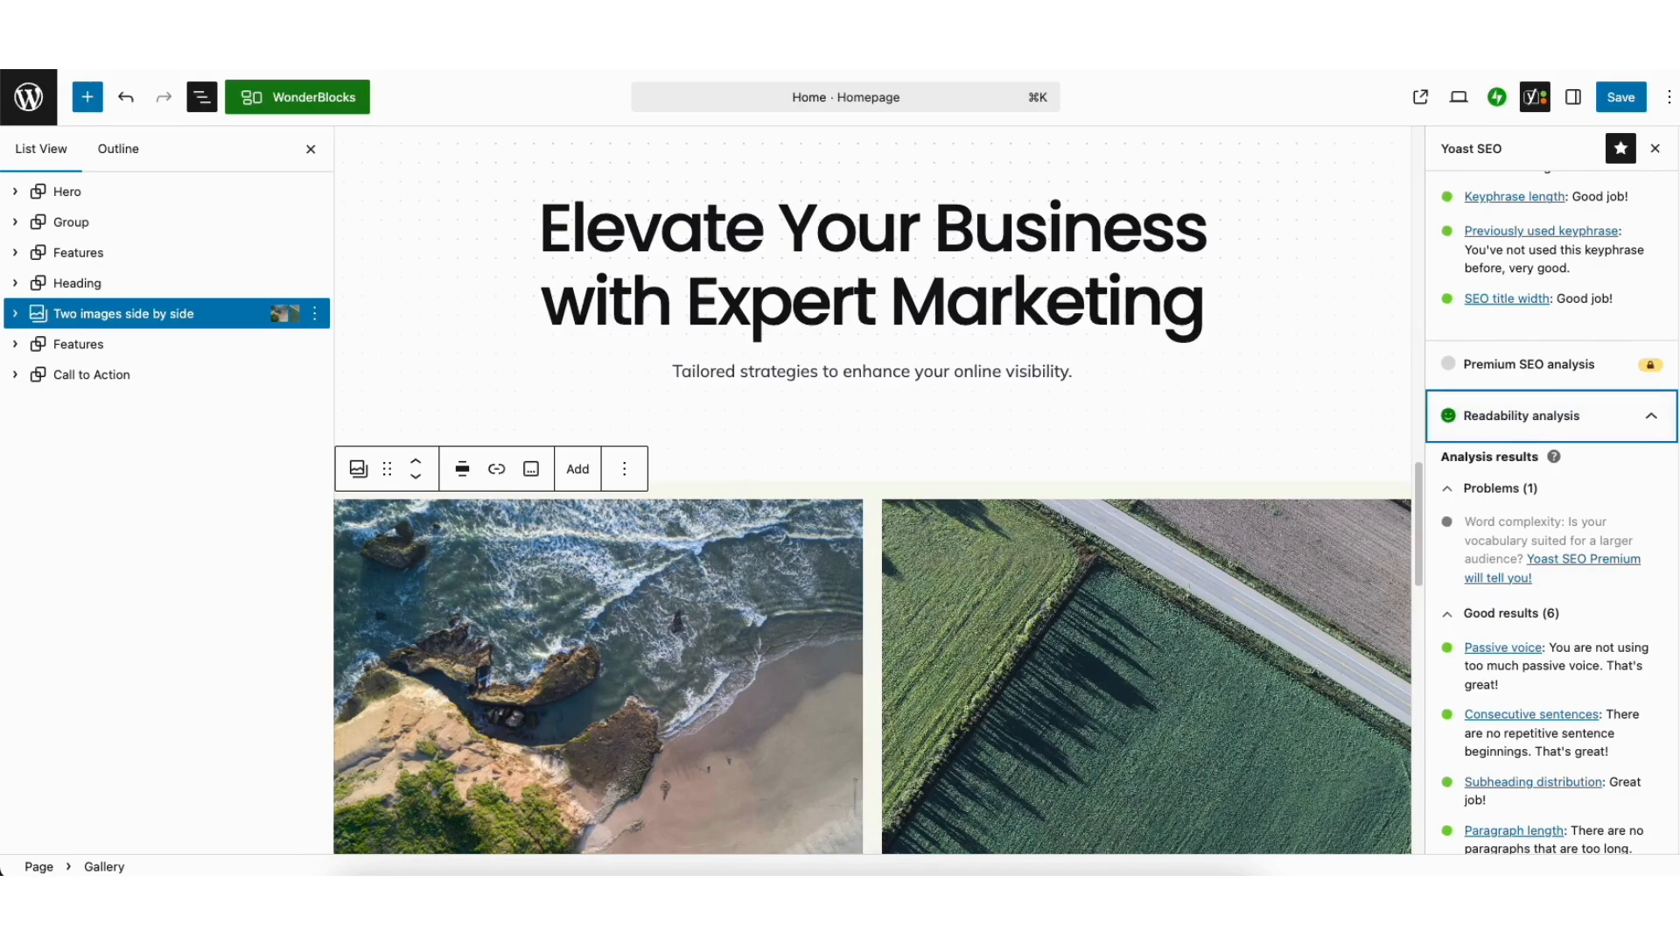
scroll(1551, 512, down, 3)
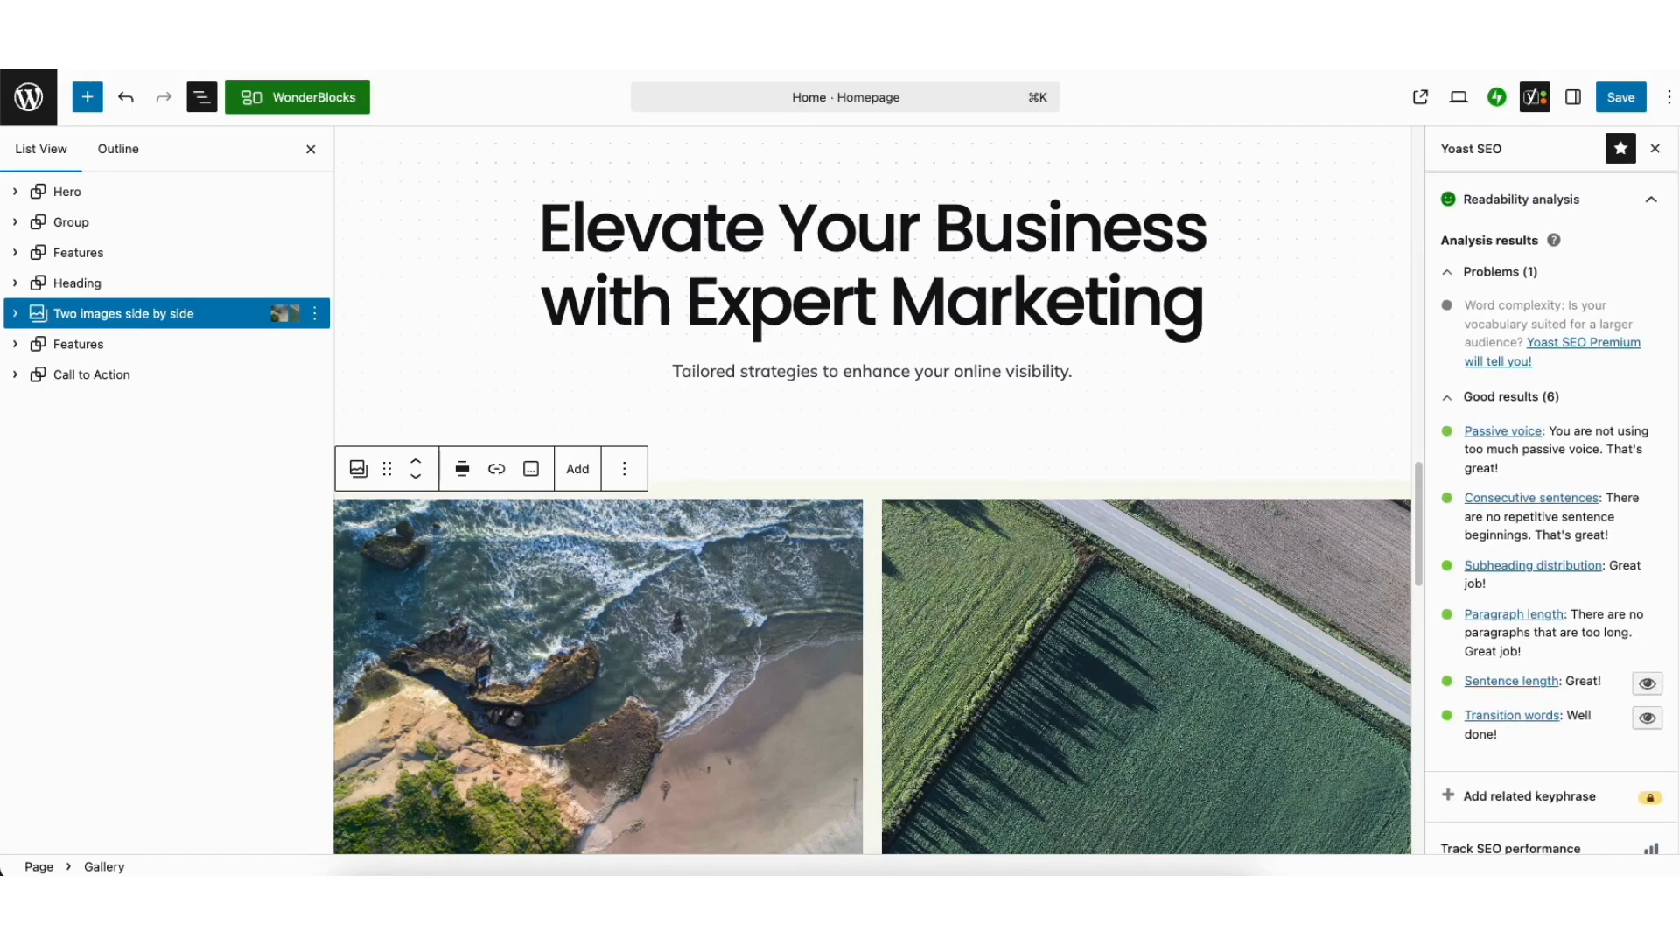
scroll(1552, 516, down, 5)
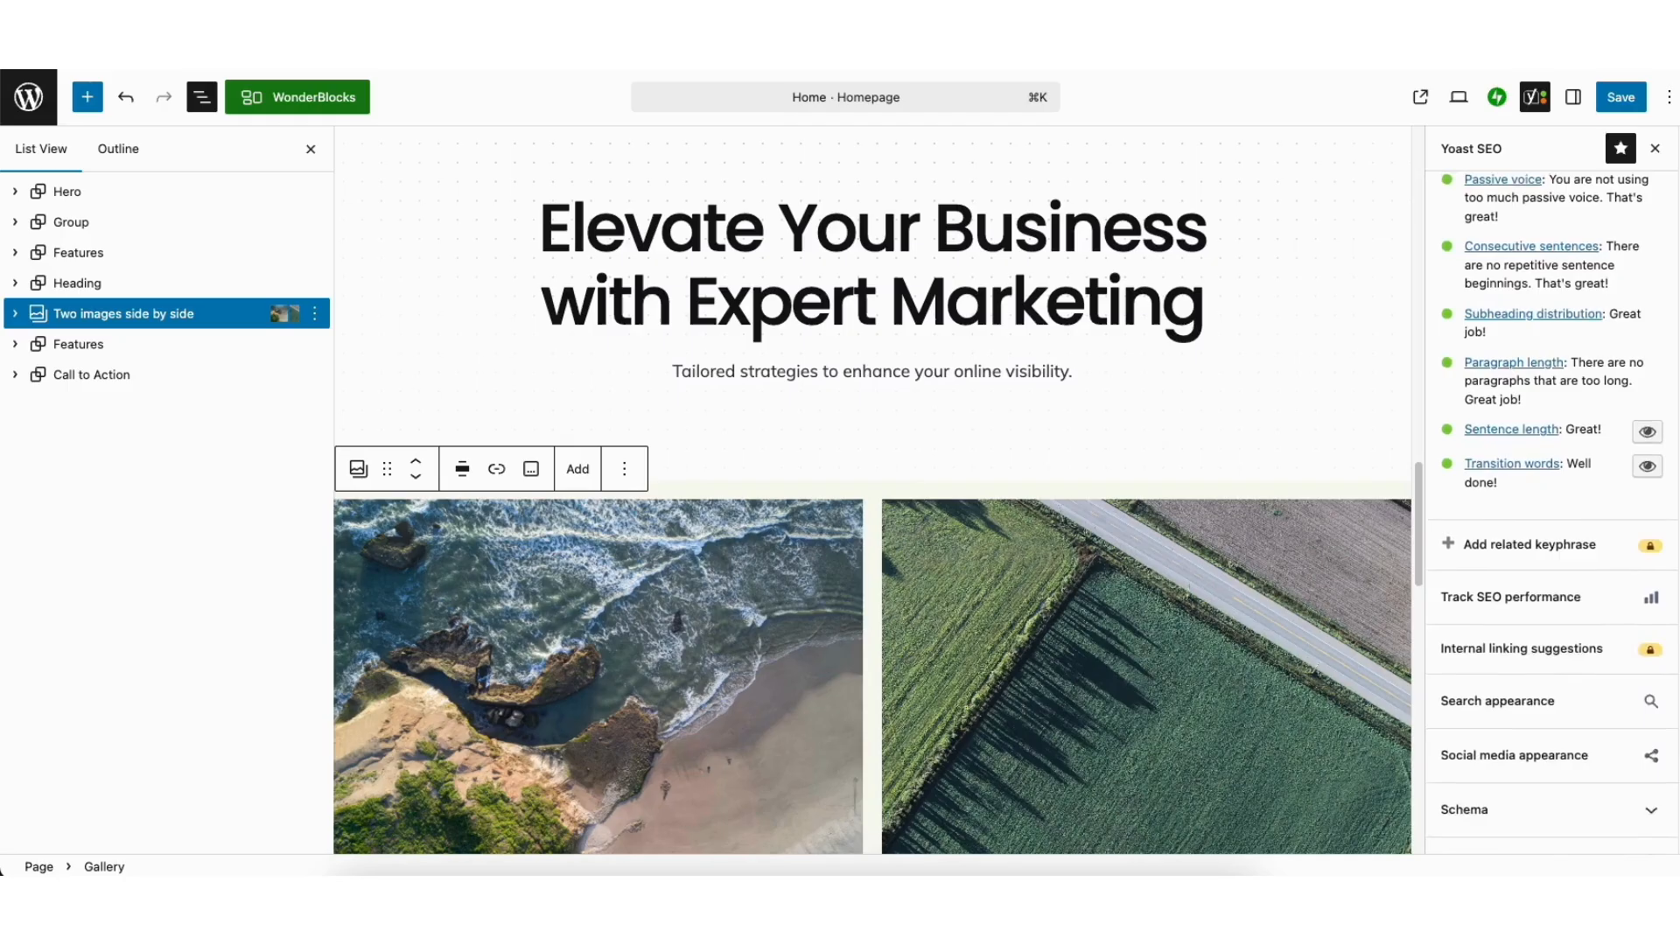
Review the homepage's Yoast search appearance, comparing mobile and desktop previews and examining the SEO title, slug and meta description fields
click(1436, 568)
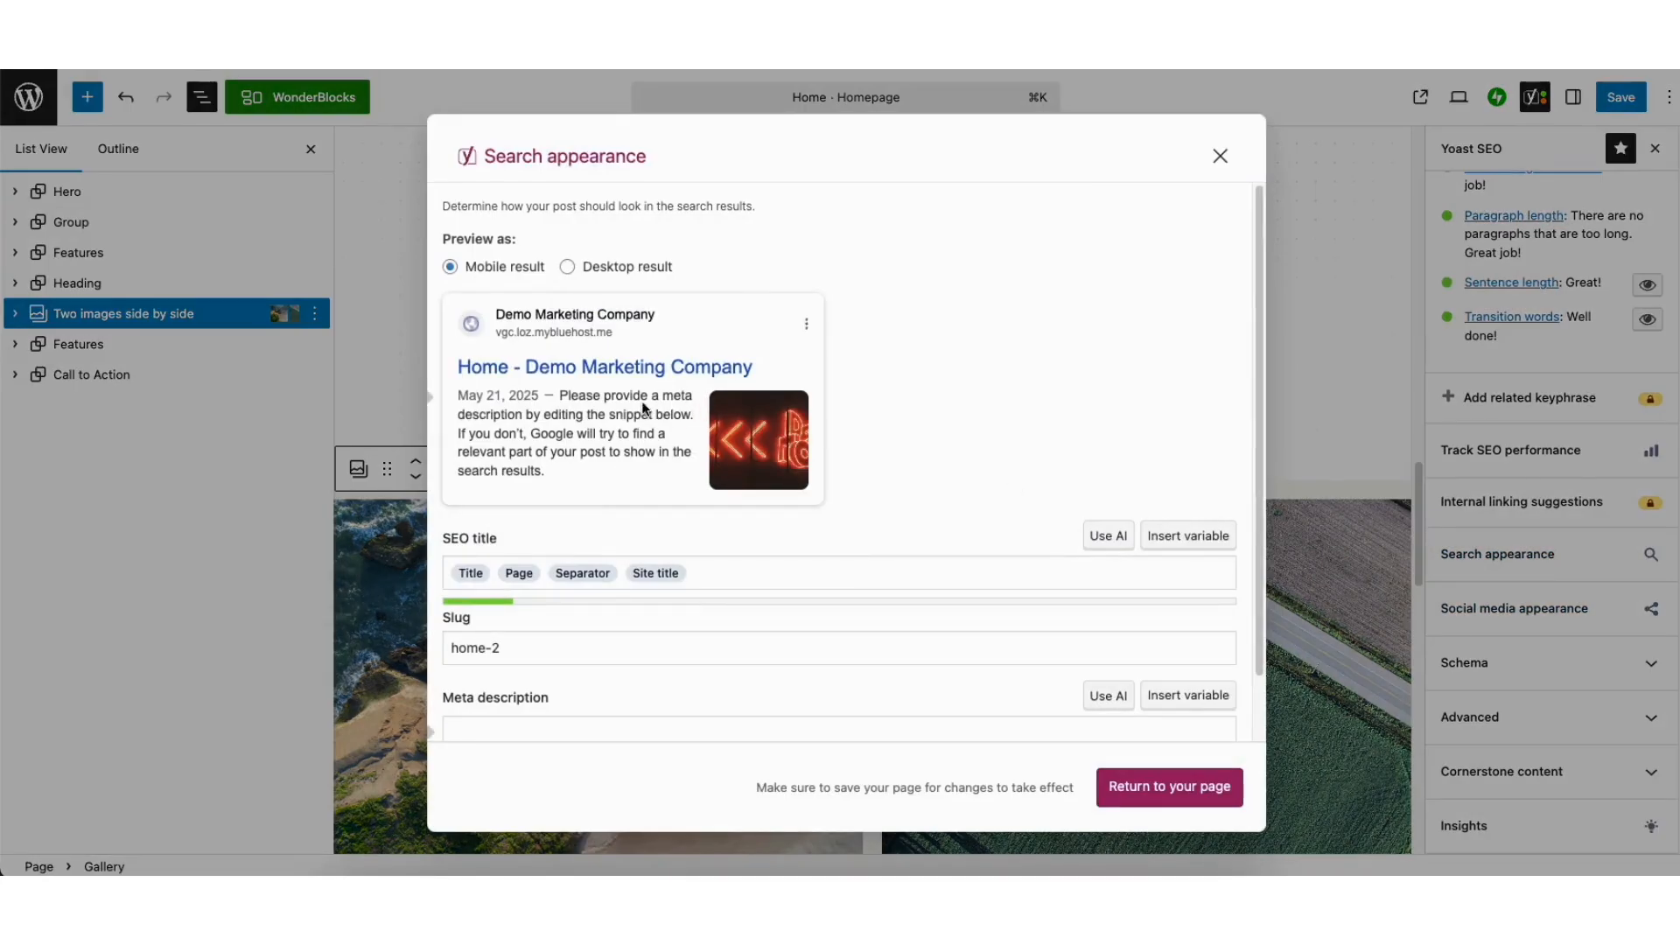
click(565, 267)
click(452, 266)
click(712, 576)
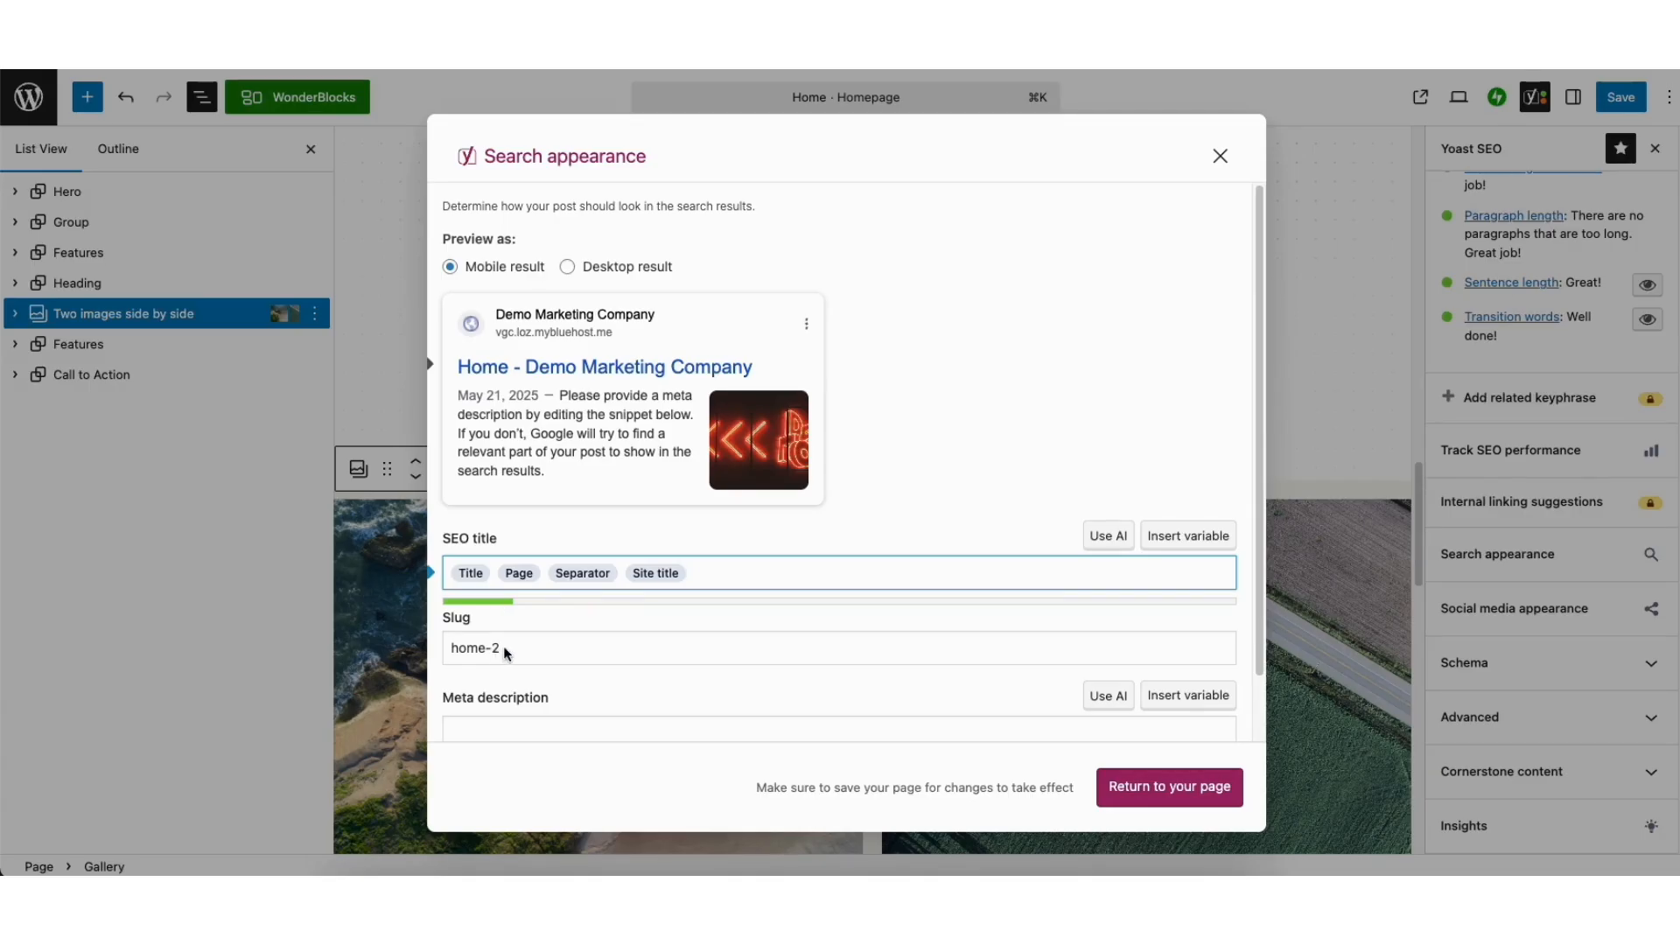
drag(1258, 422, 1258, 492)
click(488, 685)
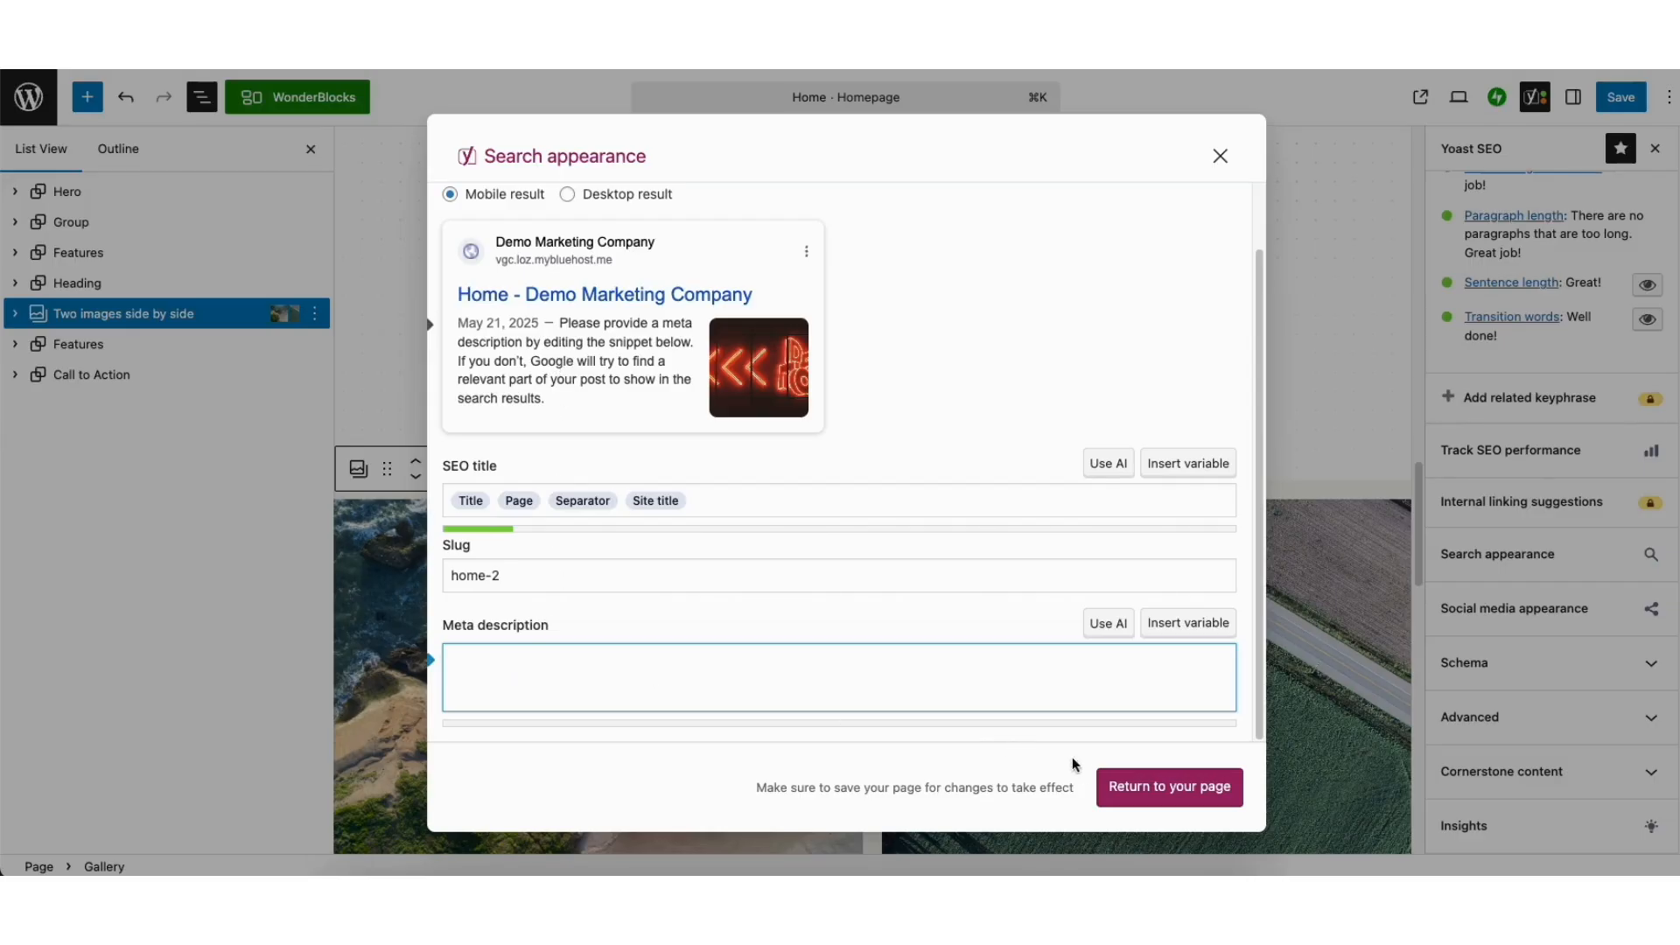
click(1129, 794)
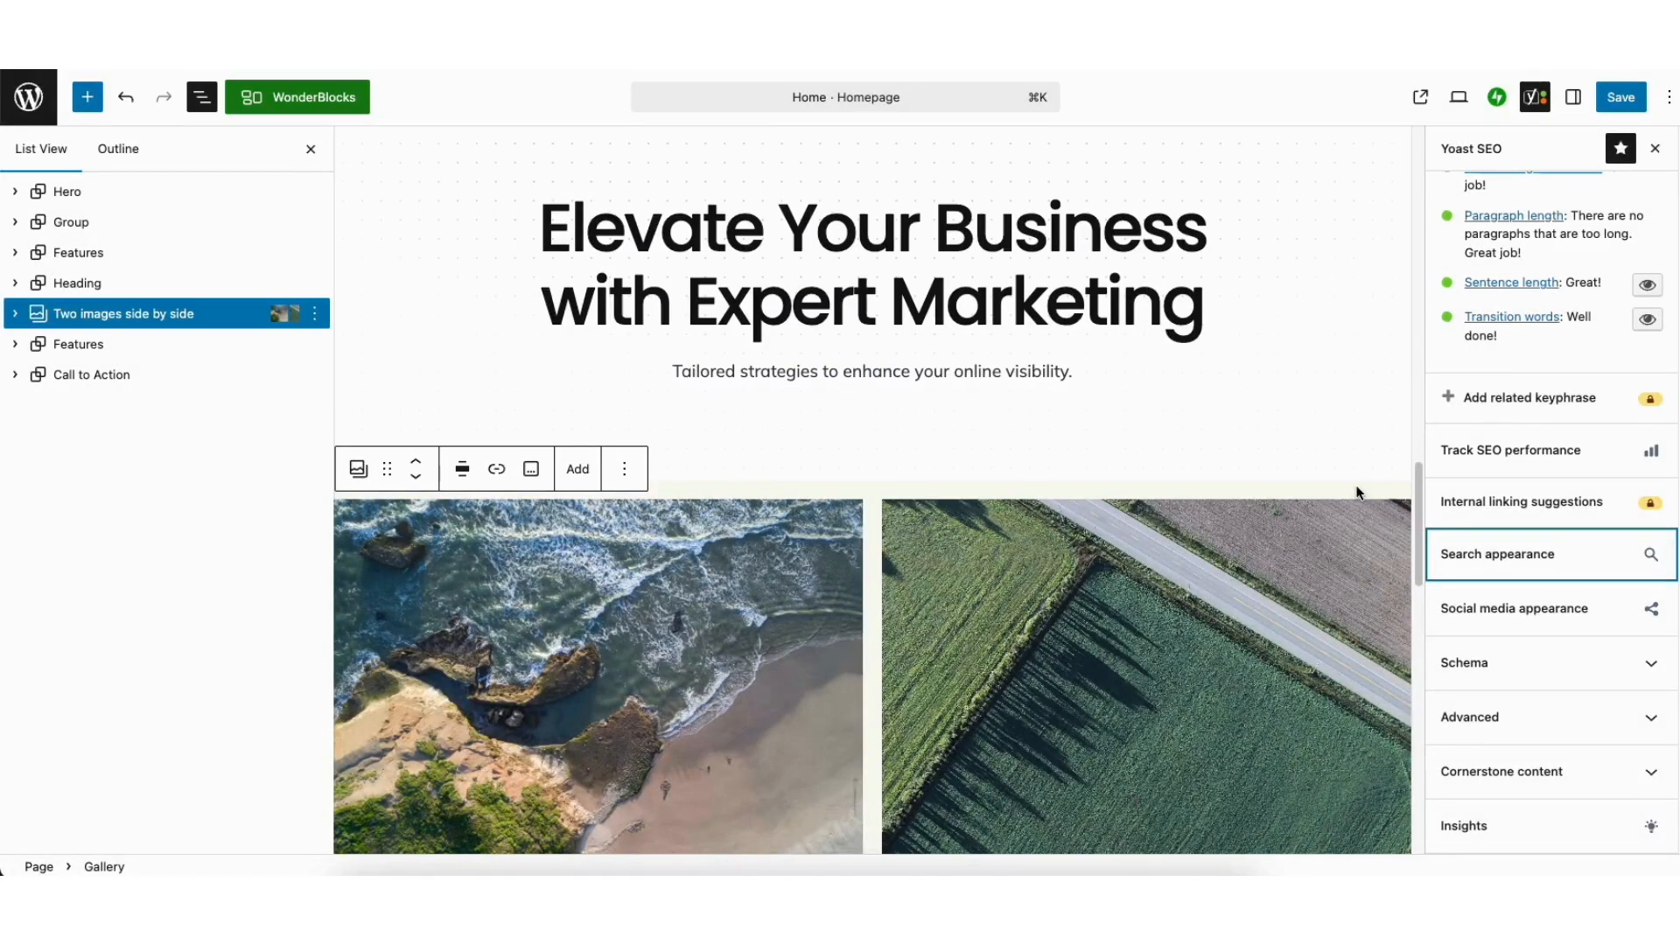
Review Yoast's advanced settings for the homepage, keeping search visibility at the default Yes and link following at Yes
click(1498, 717)
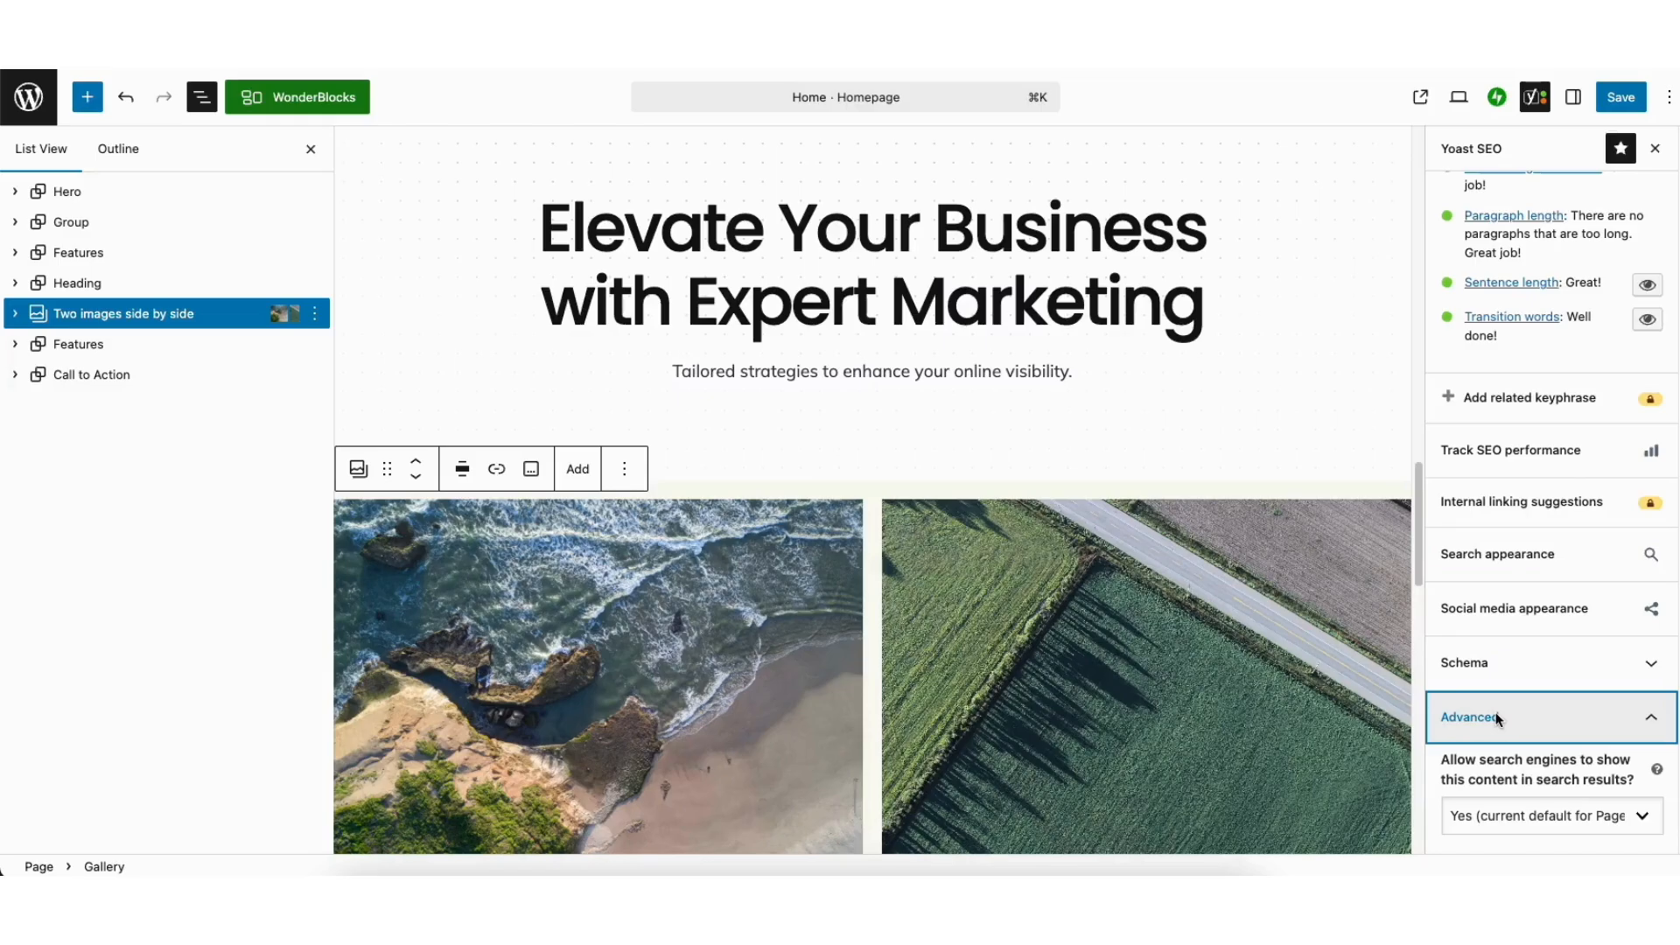
scroll(1549, 648, down, 4)
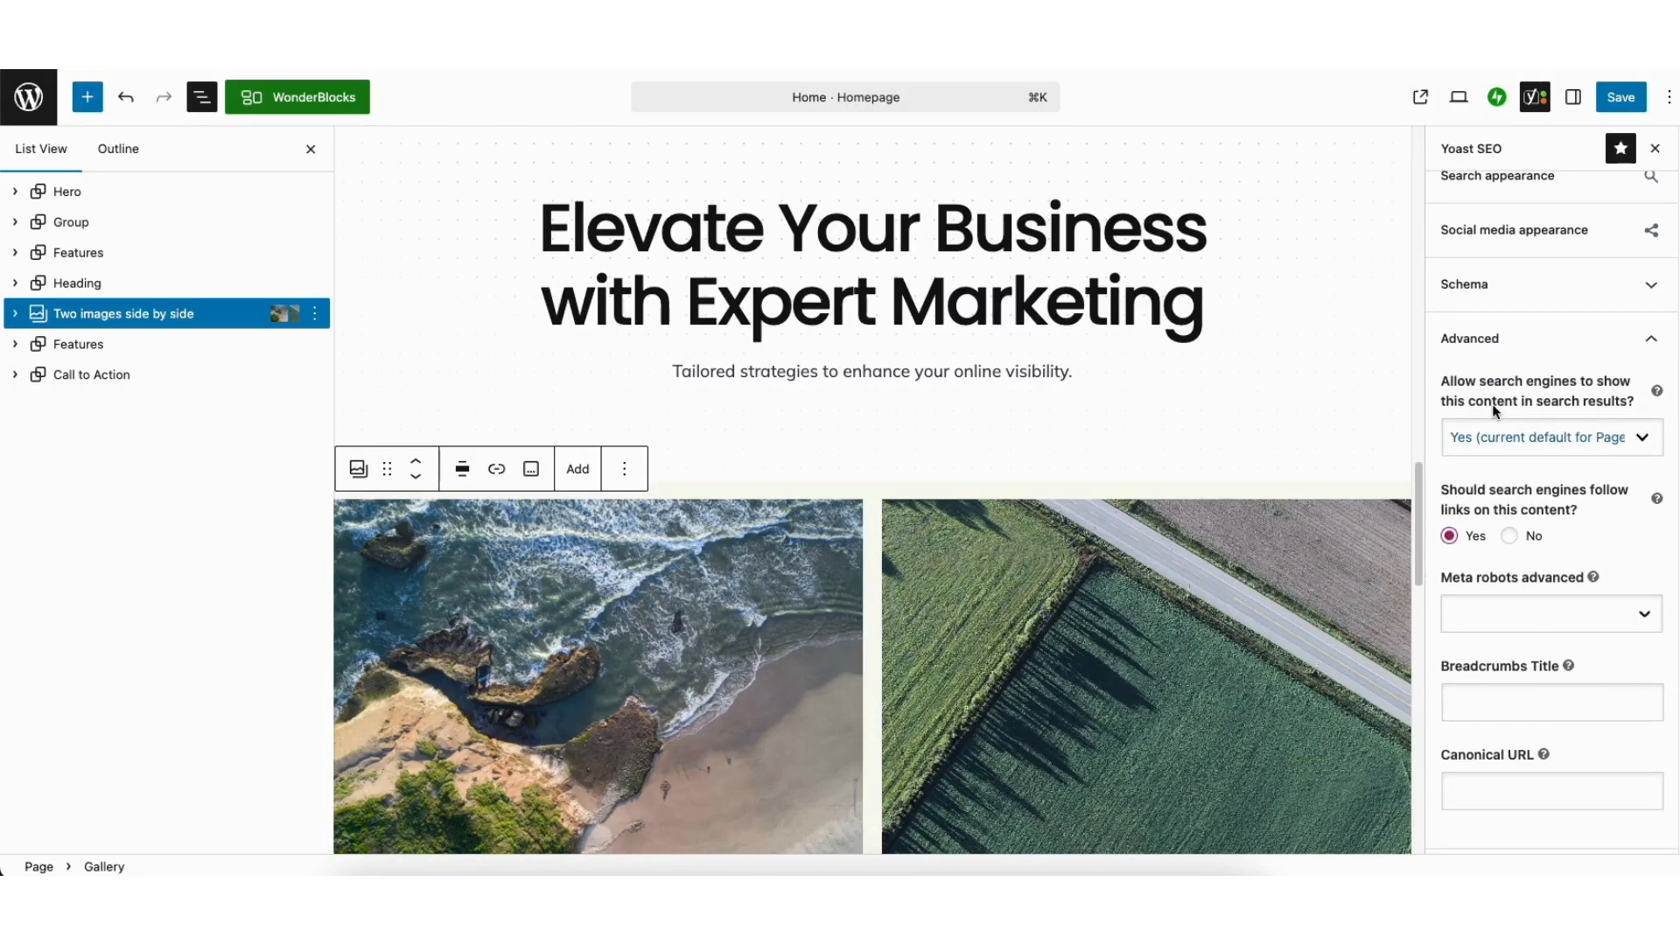
click(1506, 441)
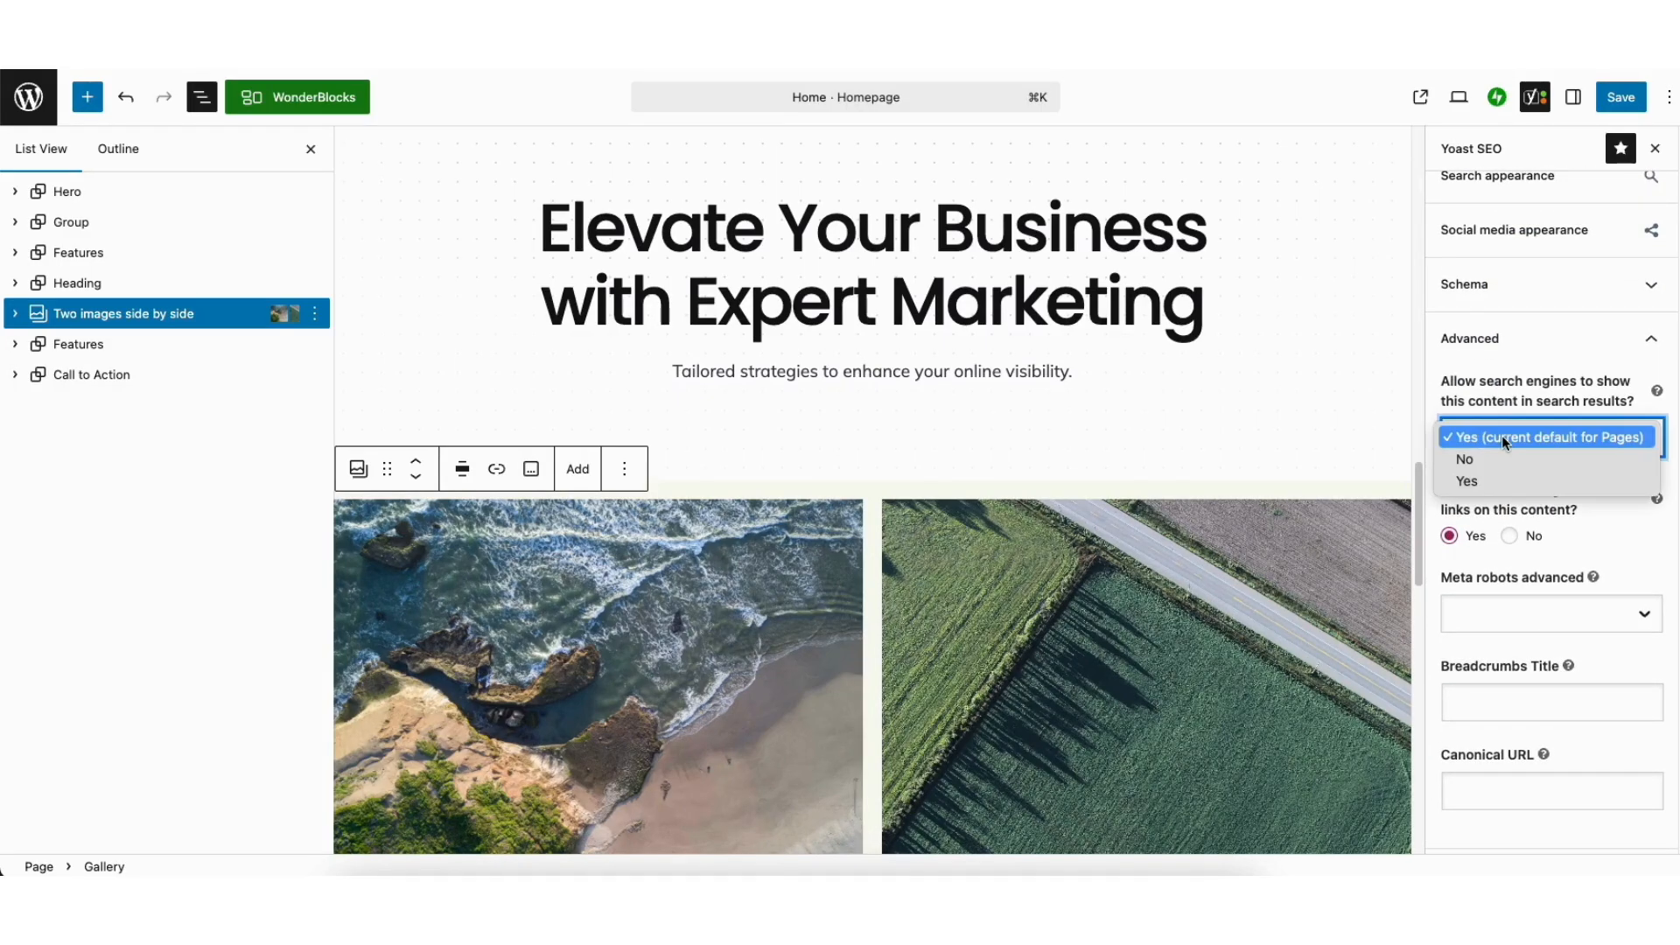
click(1505, 440)
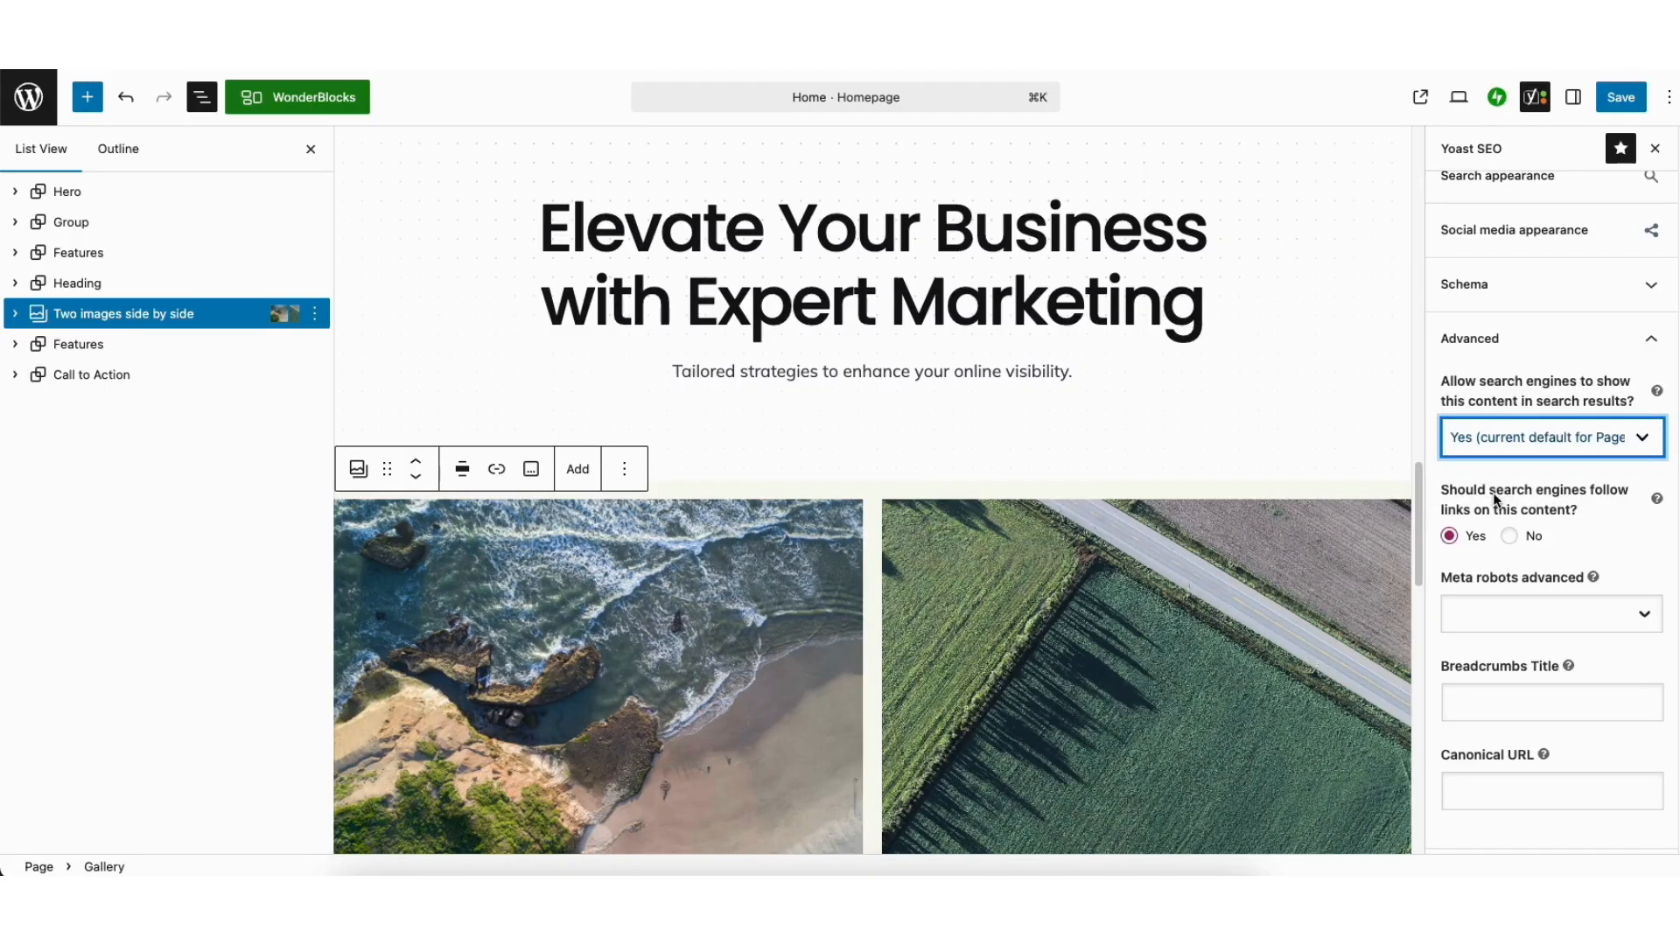
click(1510, 536)
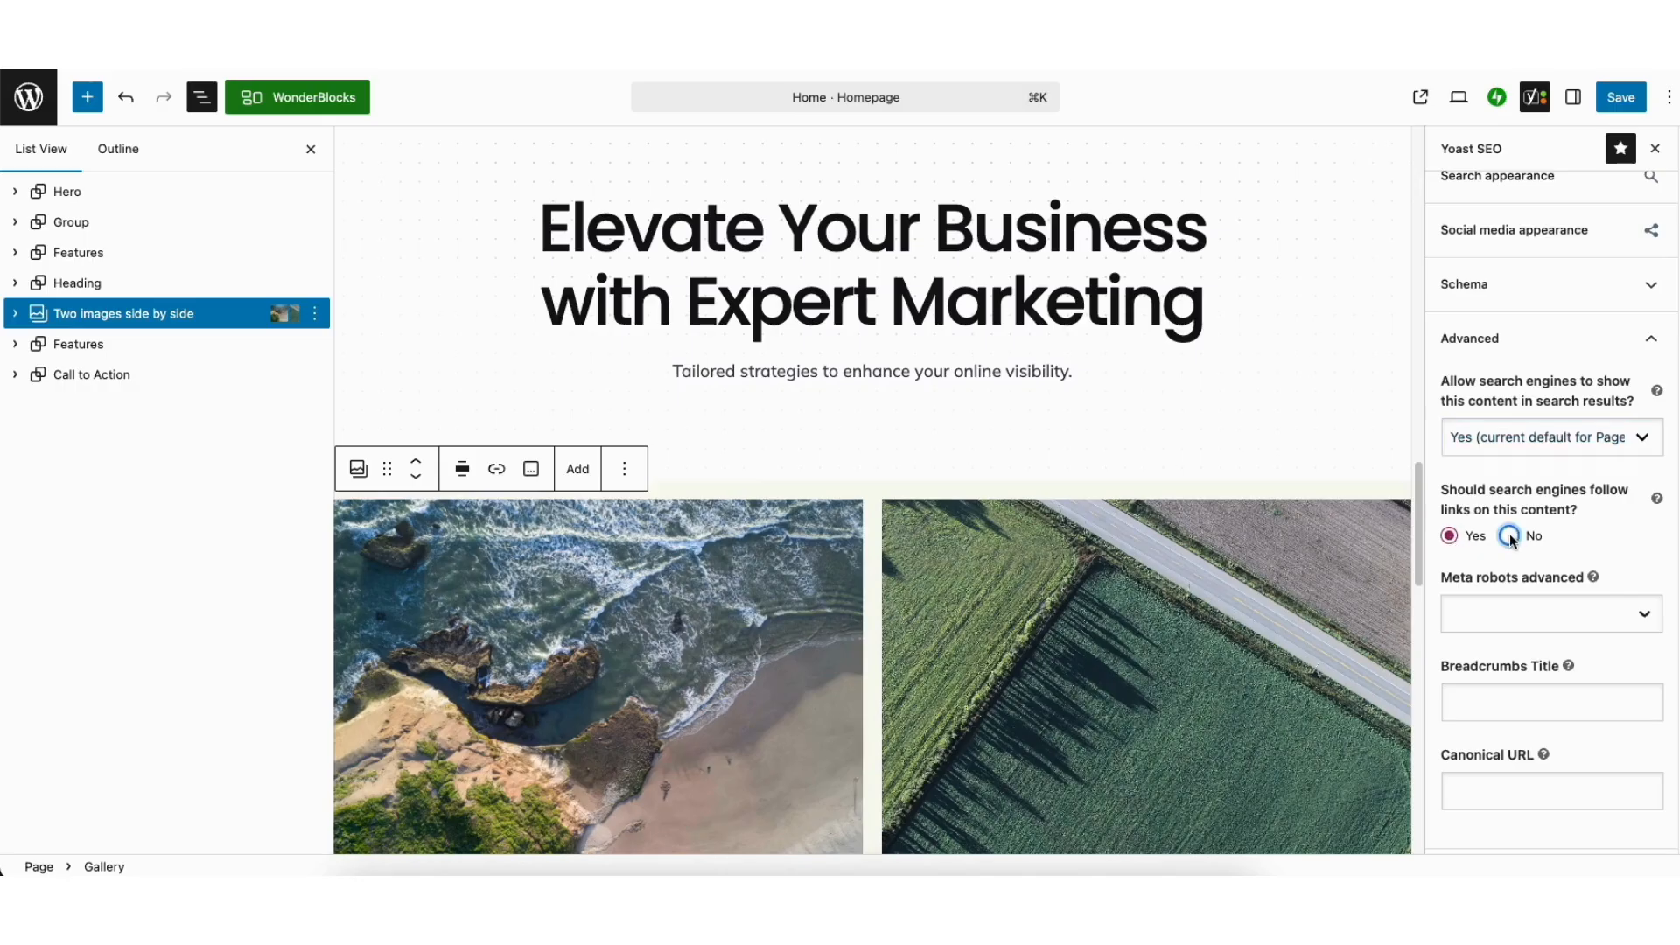
click(1451, 537)
Check the Yoast insights for the homepage, covering reading ease, reading time and word count
scroll(1662, 683, down, 2)
click(1502, 828)
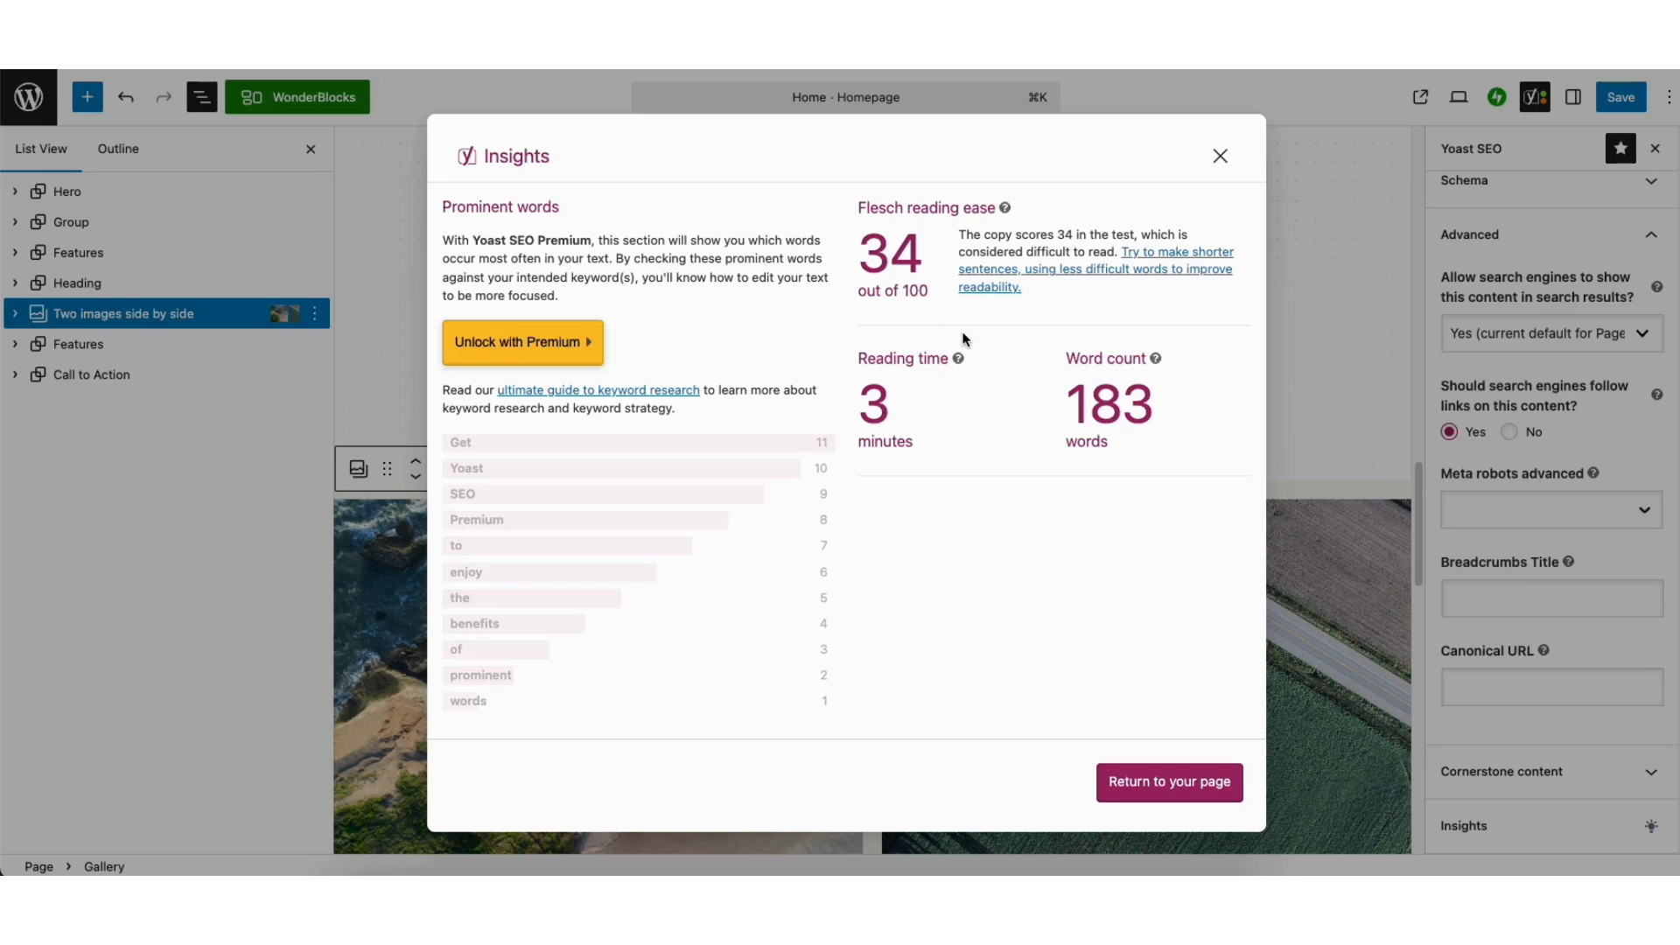
click(1221, 157)
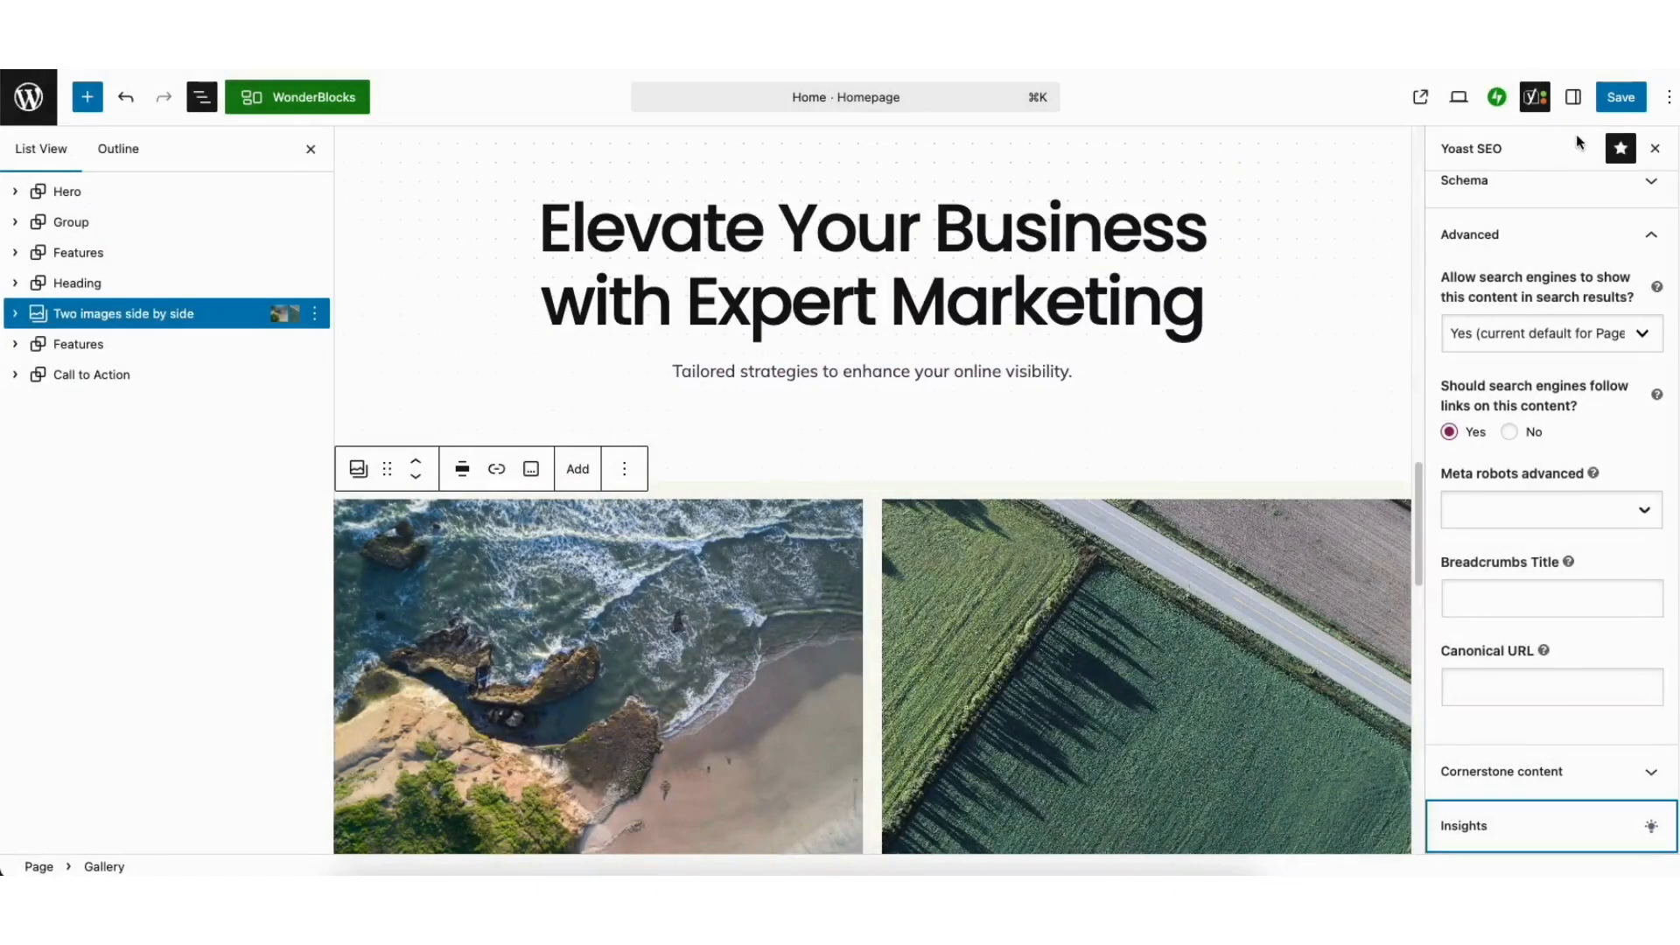
Save the homepage and view the published site, looking over its Contact Us page
click(1614, 99)
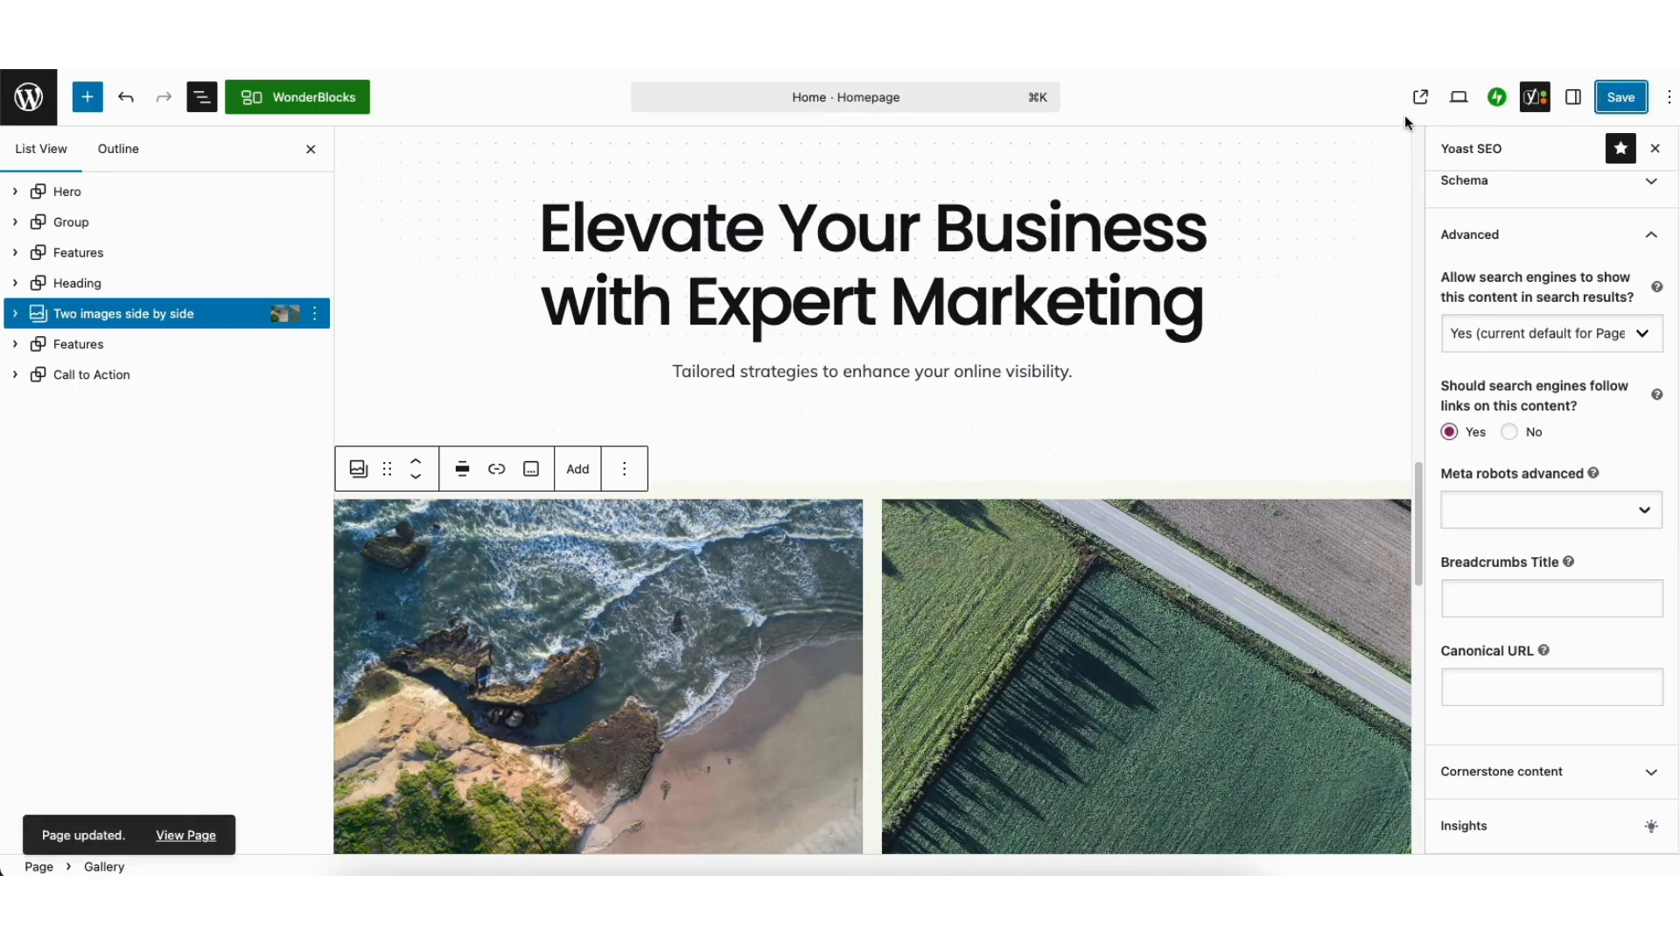
click(1421, 97)
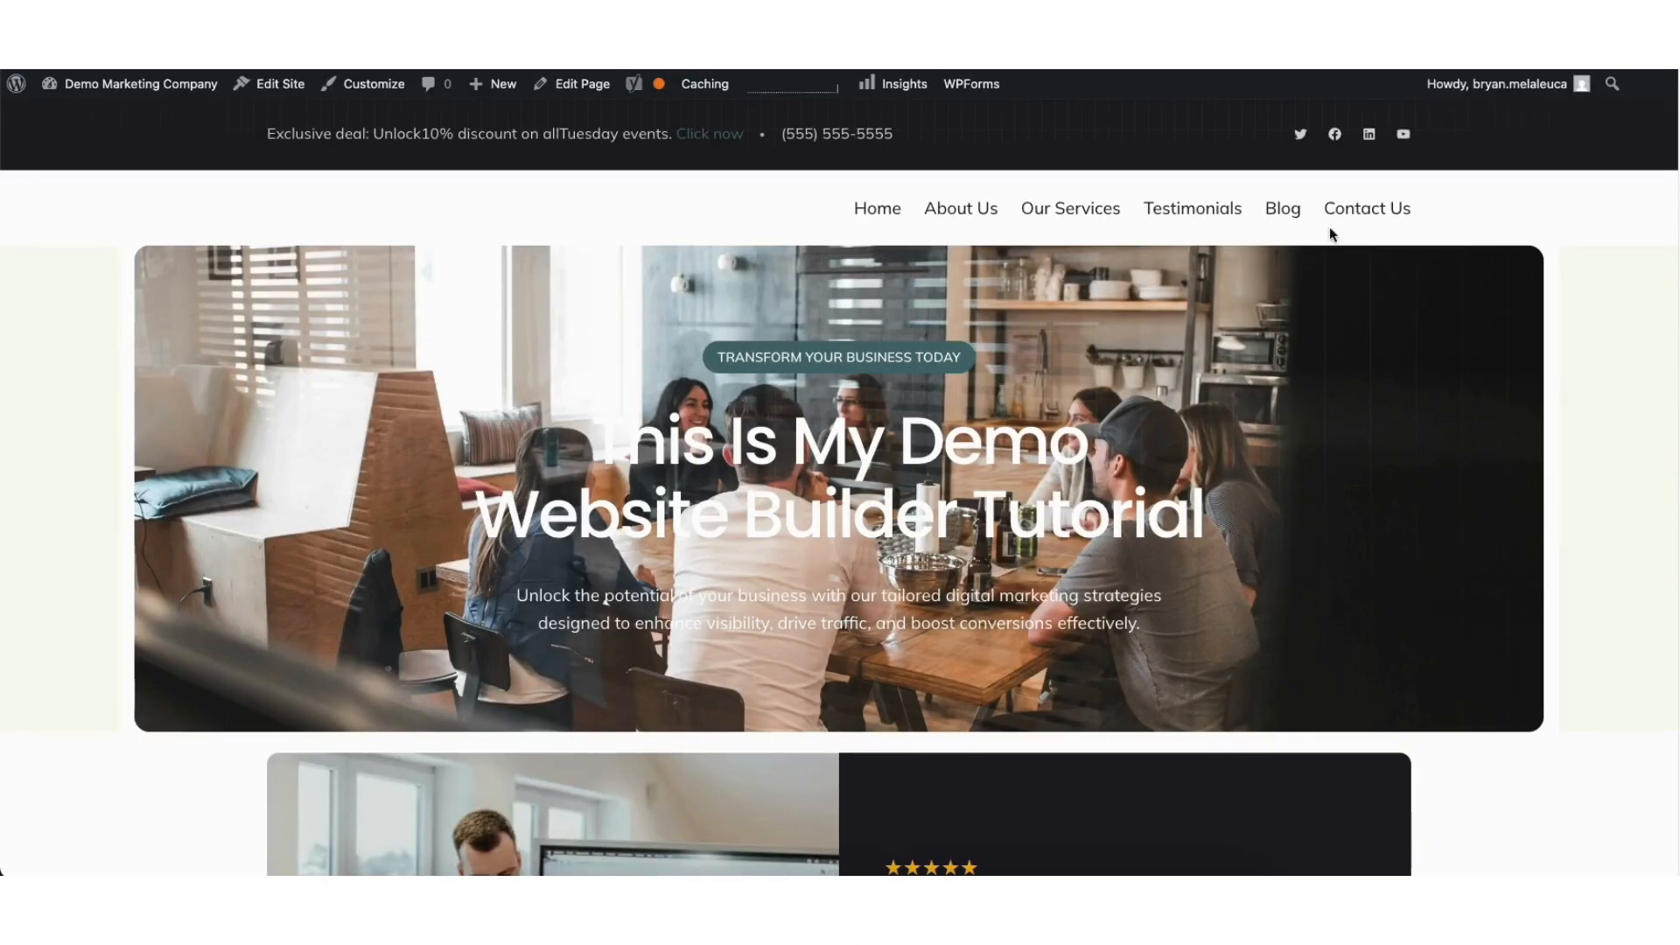
click(1357, 210)
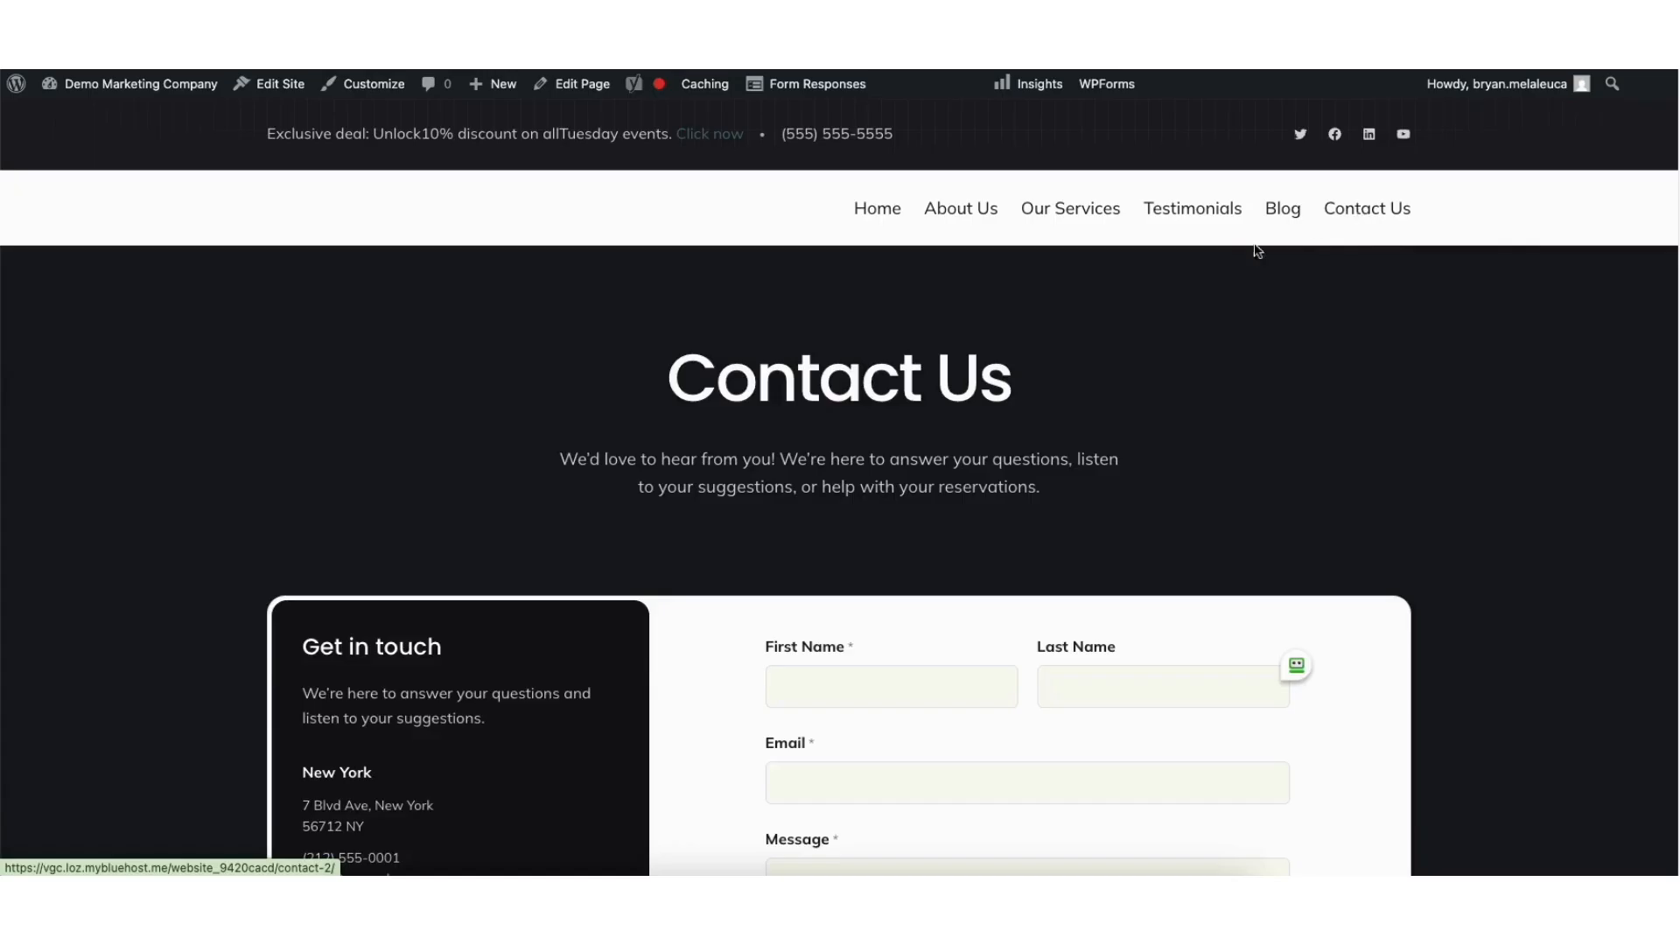
scroll(1663, 195, down, 2)
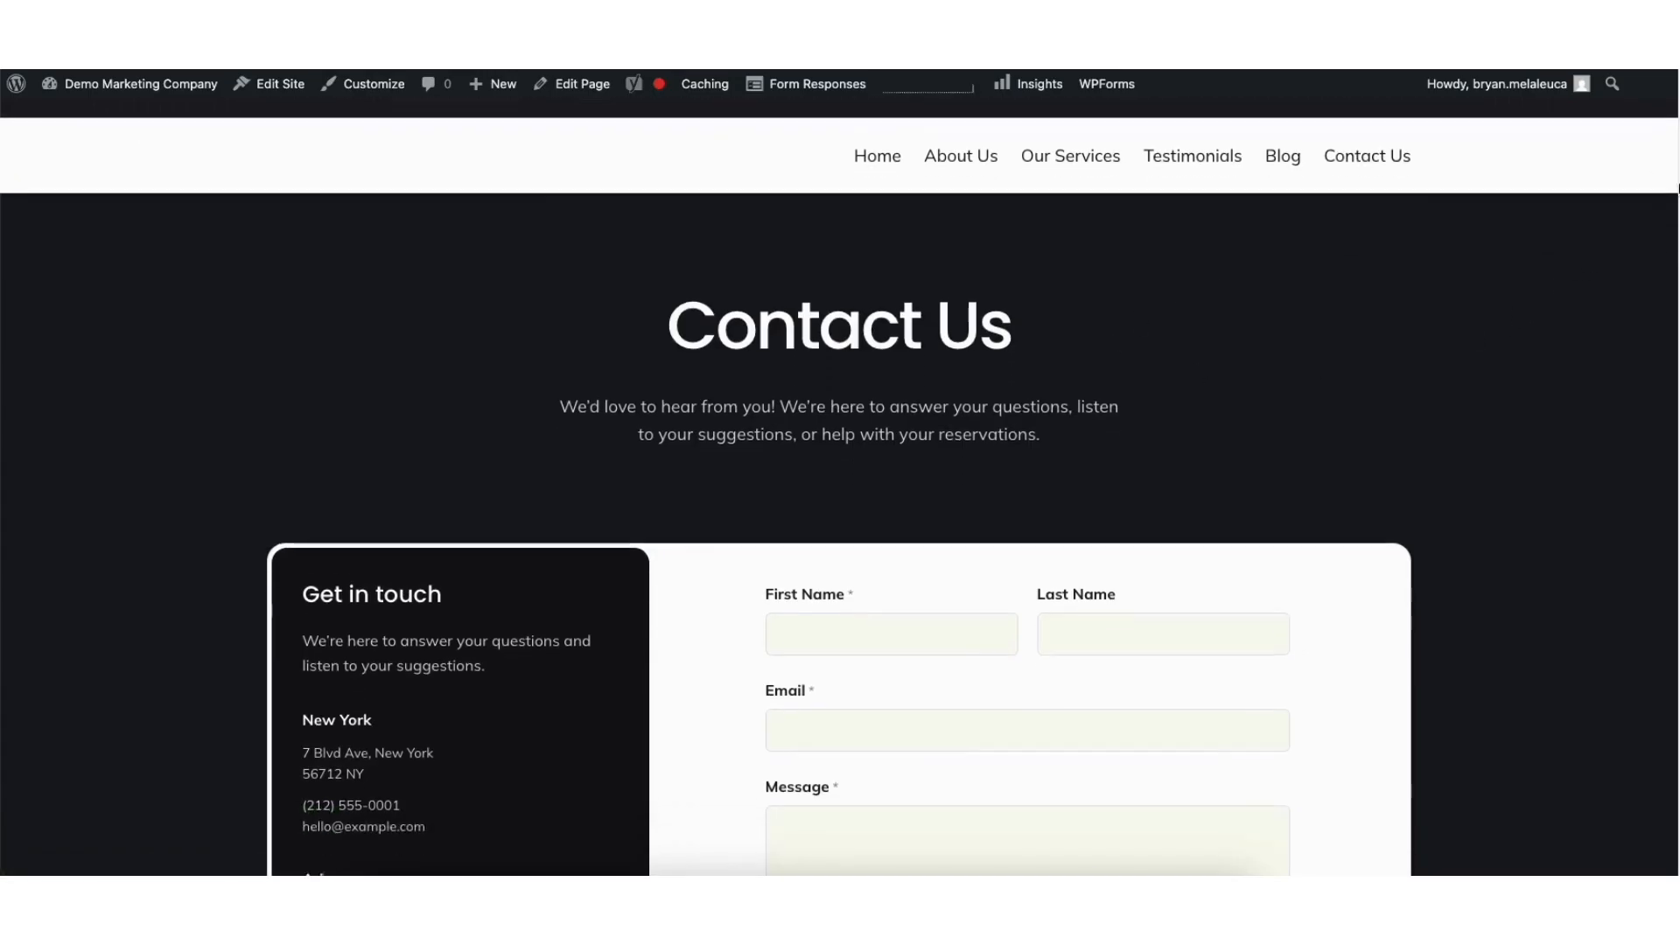
scroll(1662, 219, down, 3)
scroll(1661, 255, up, 4)
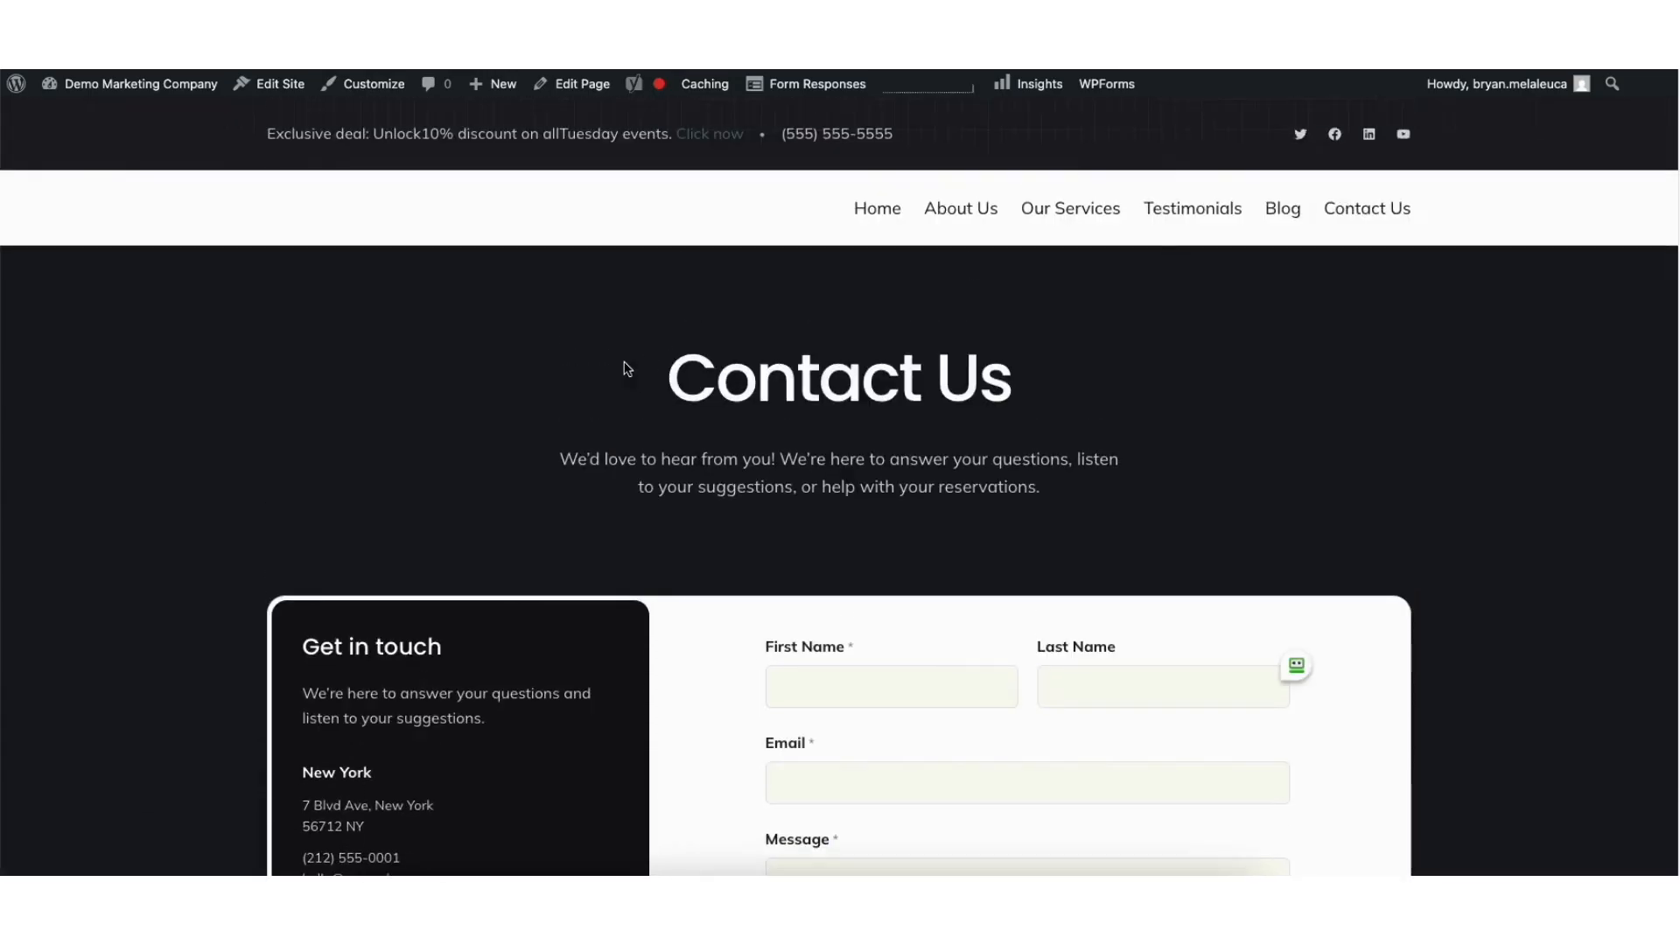
Open the Contact Us page for editing and select the First Name field in its contact form
click(583, 84)
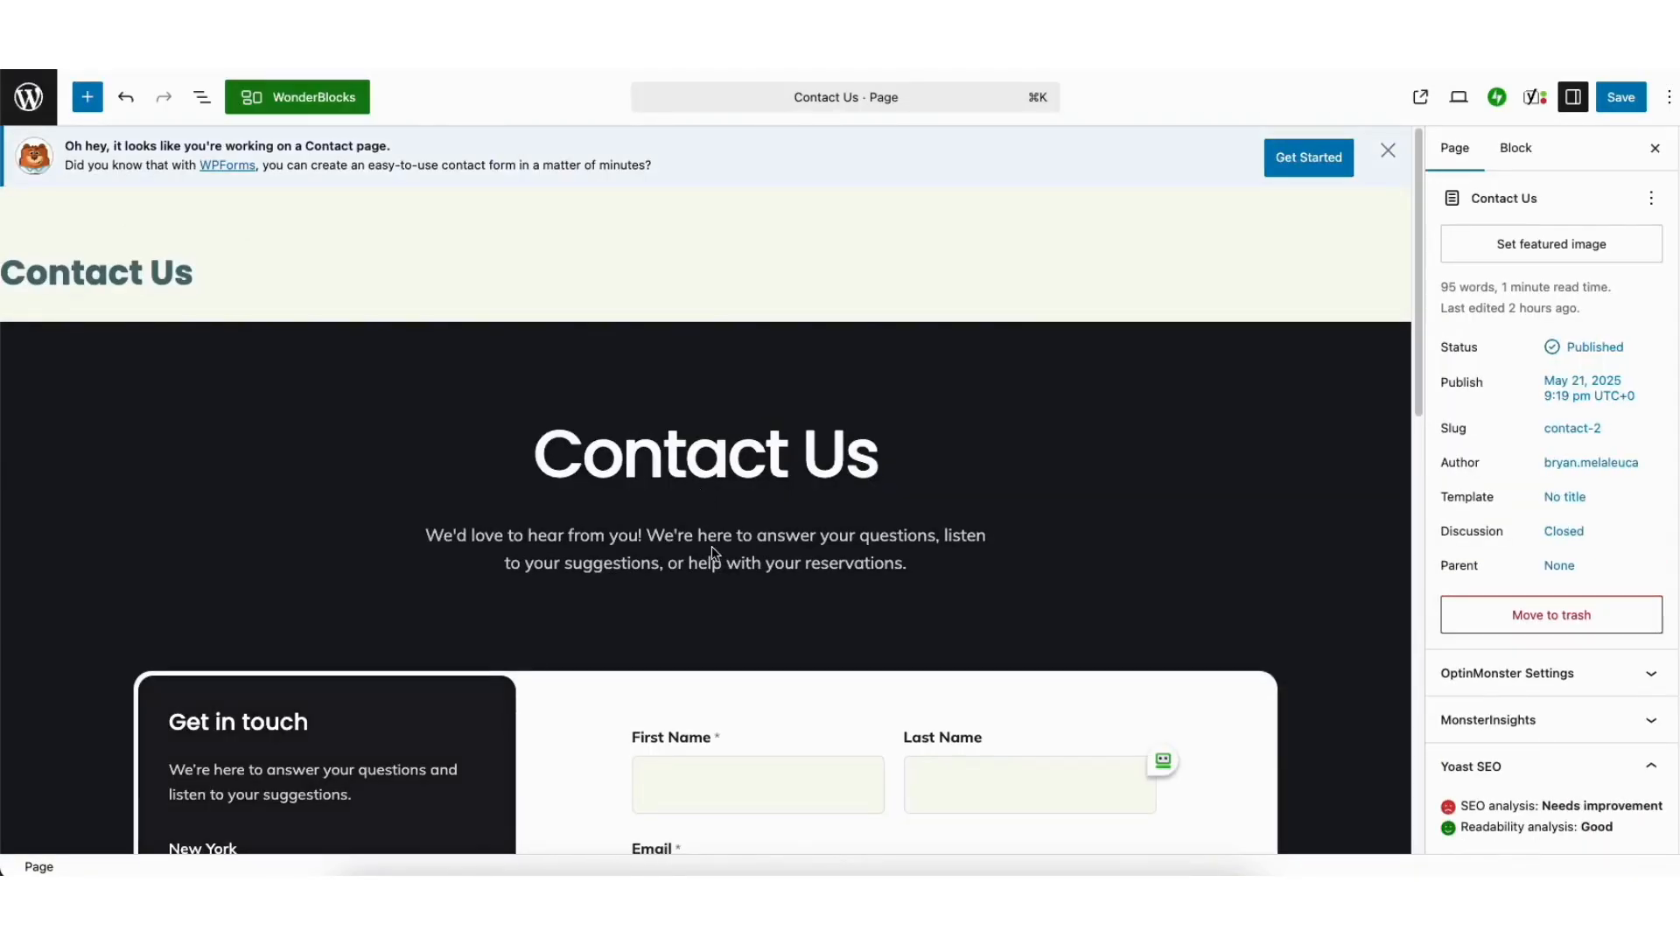
scroll(840, 364, down, 5)
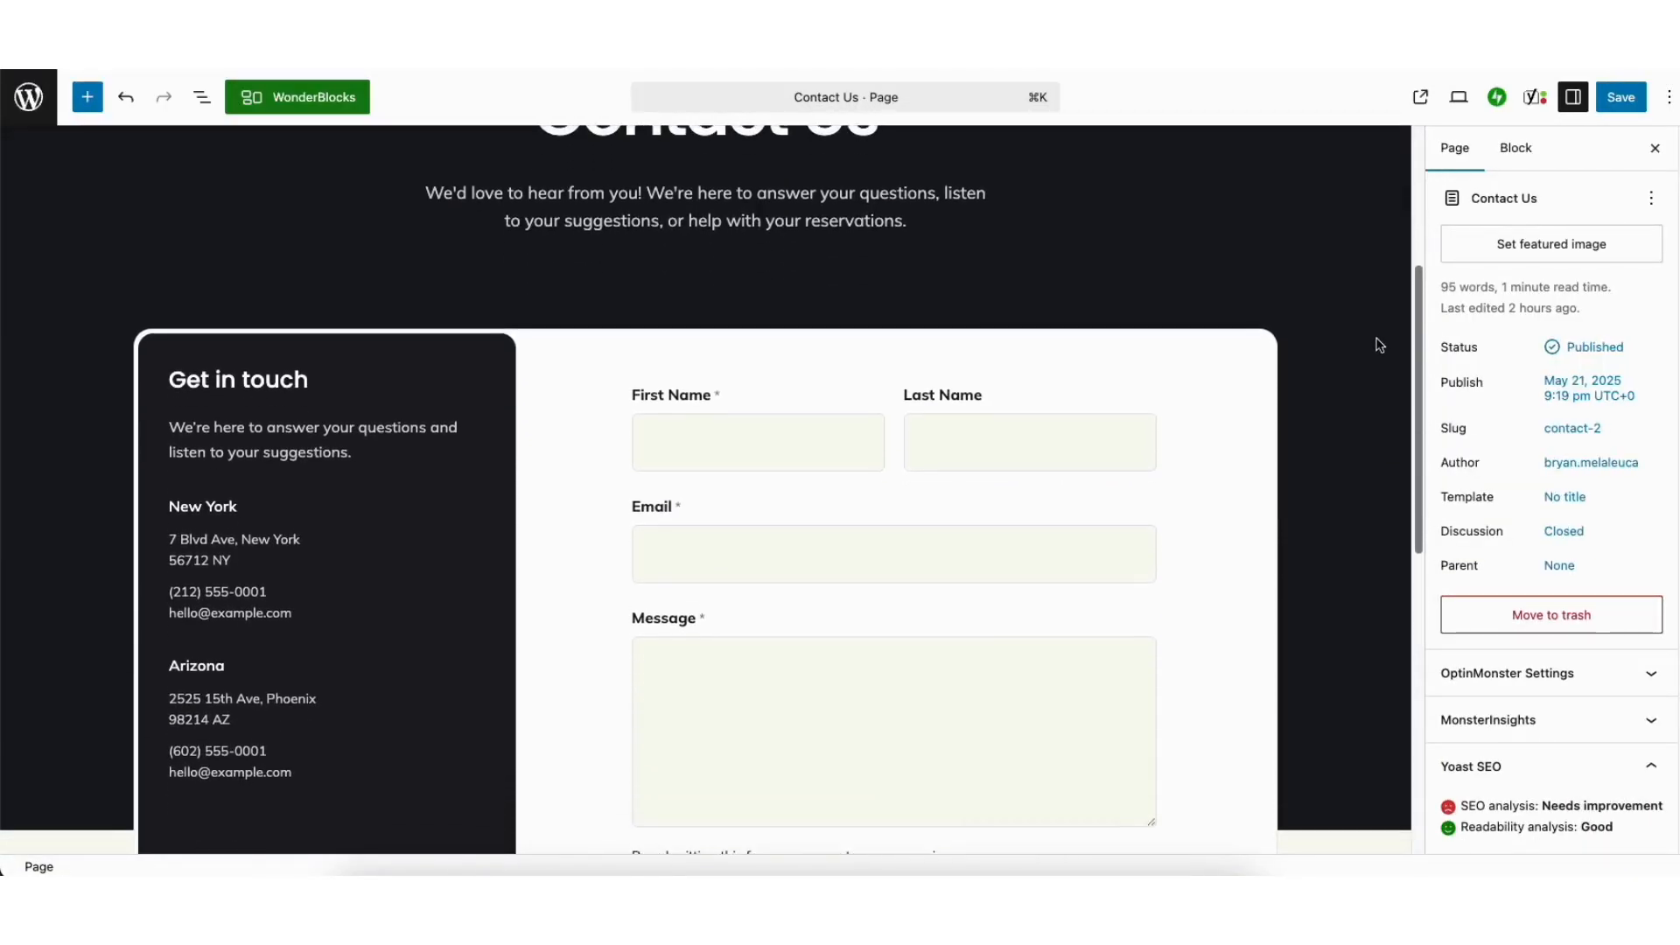
scroll(1380, 345, down, 2)
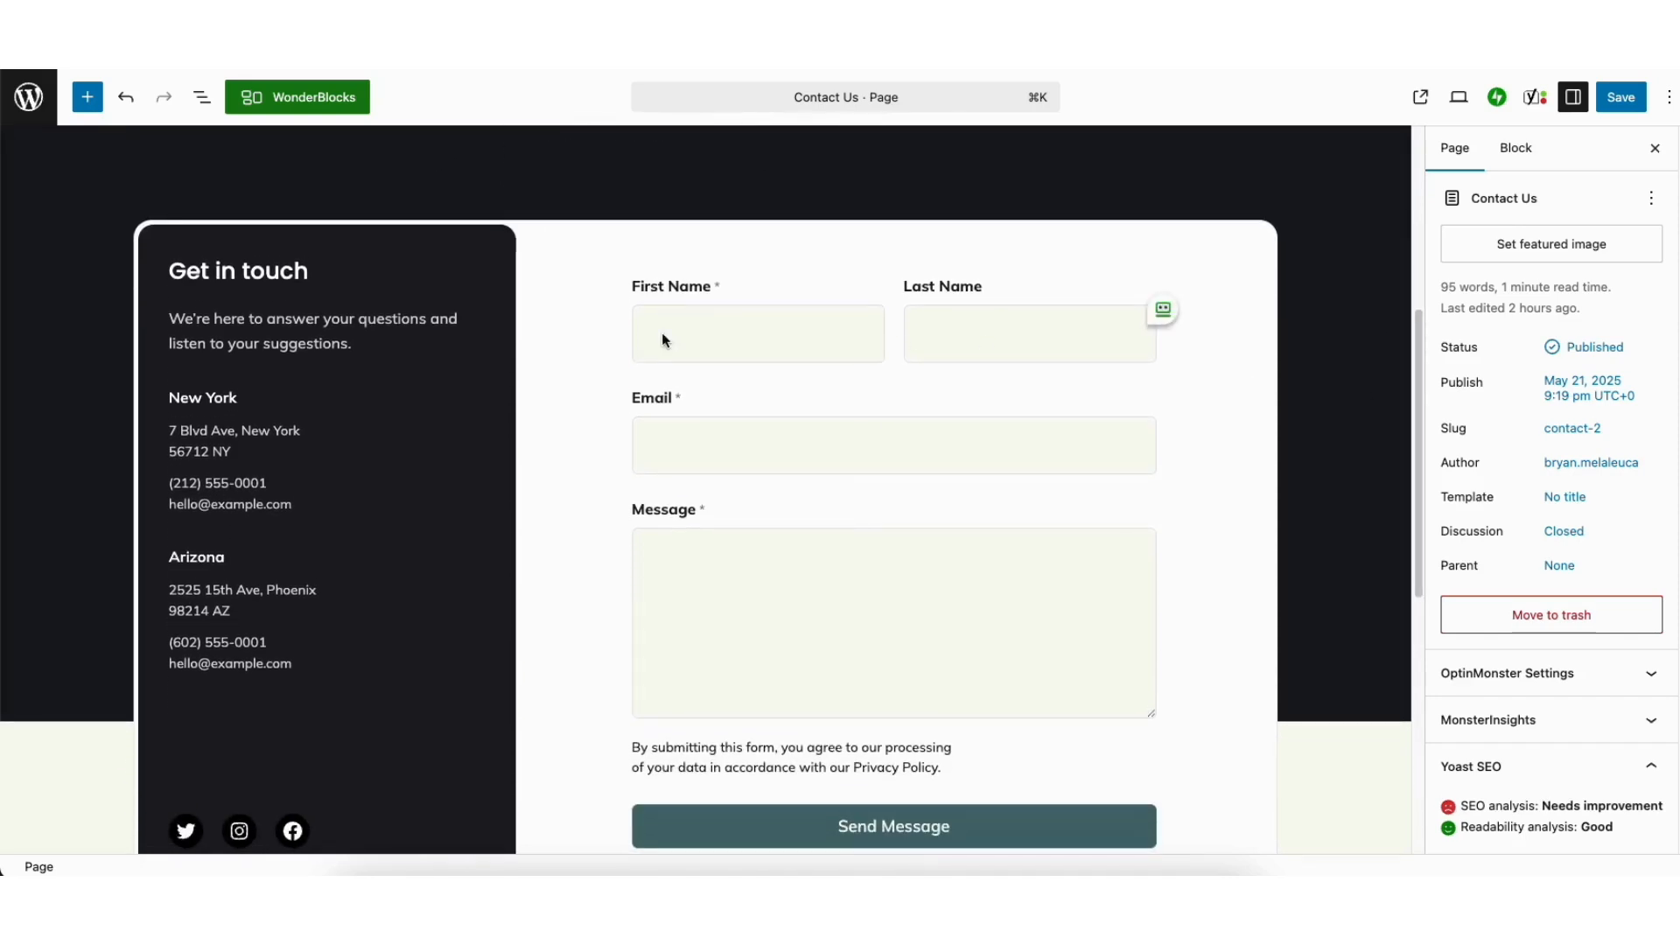
click(663, 341)
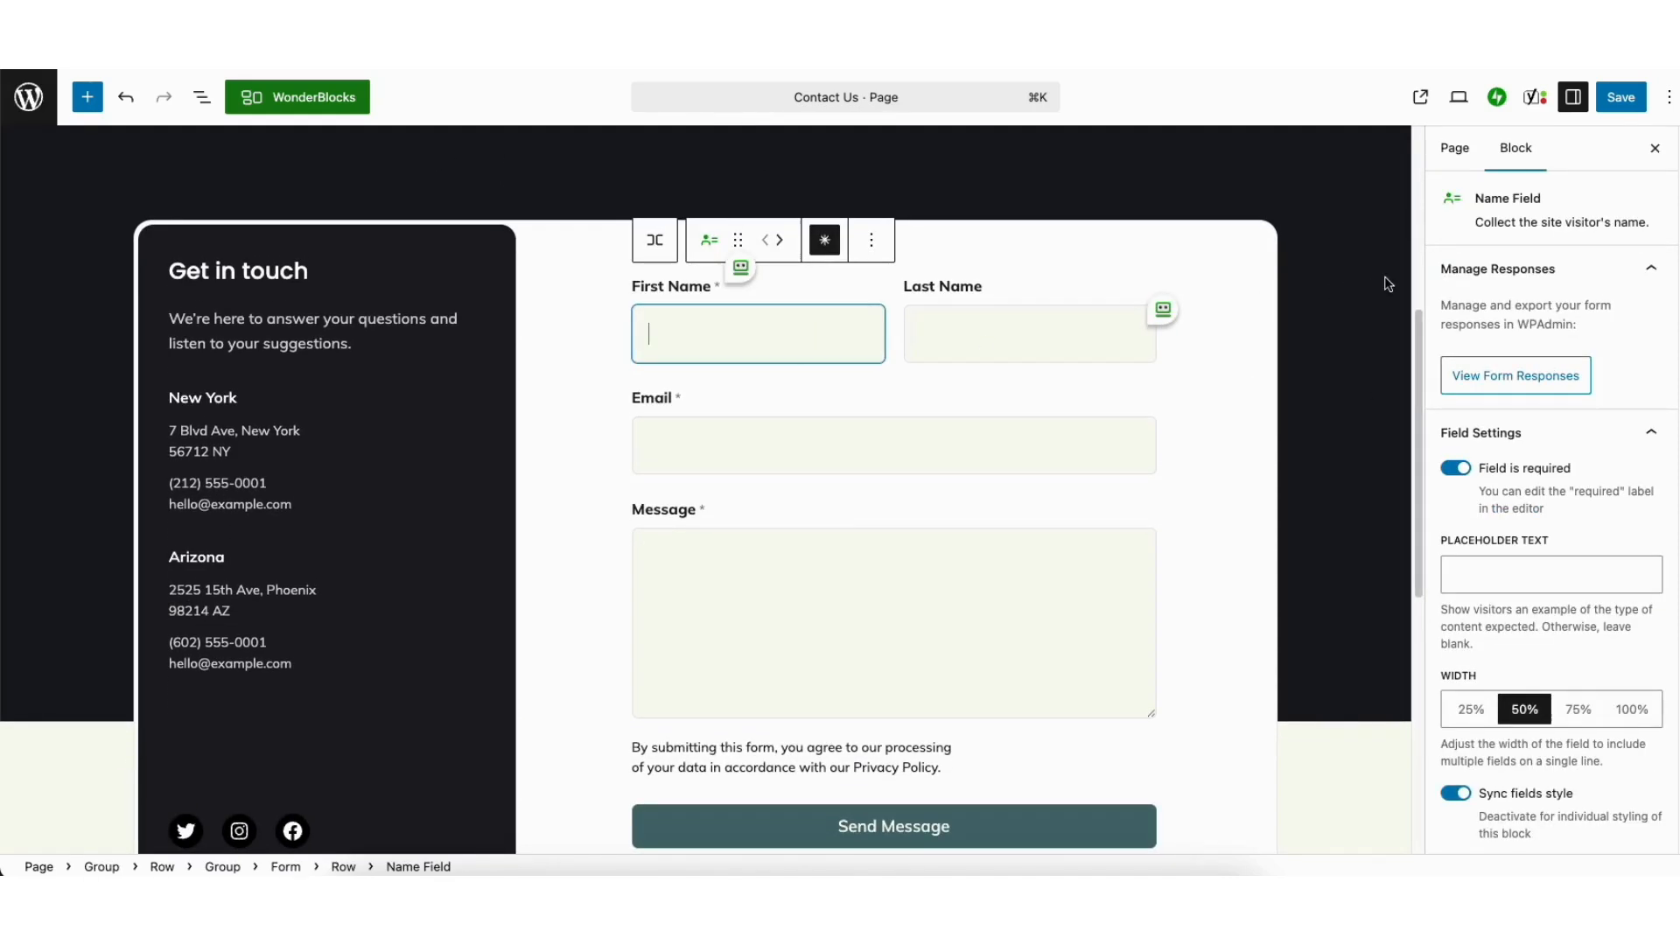
Switch the First Name field's required setting off and back on, and try "demo" as its placeholder text before clearing it
click(1458, 468)
click(1458, 467)
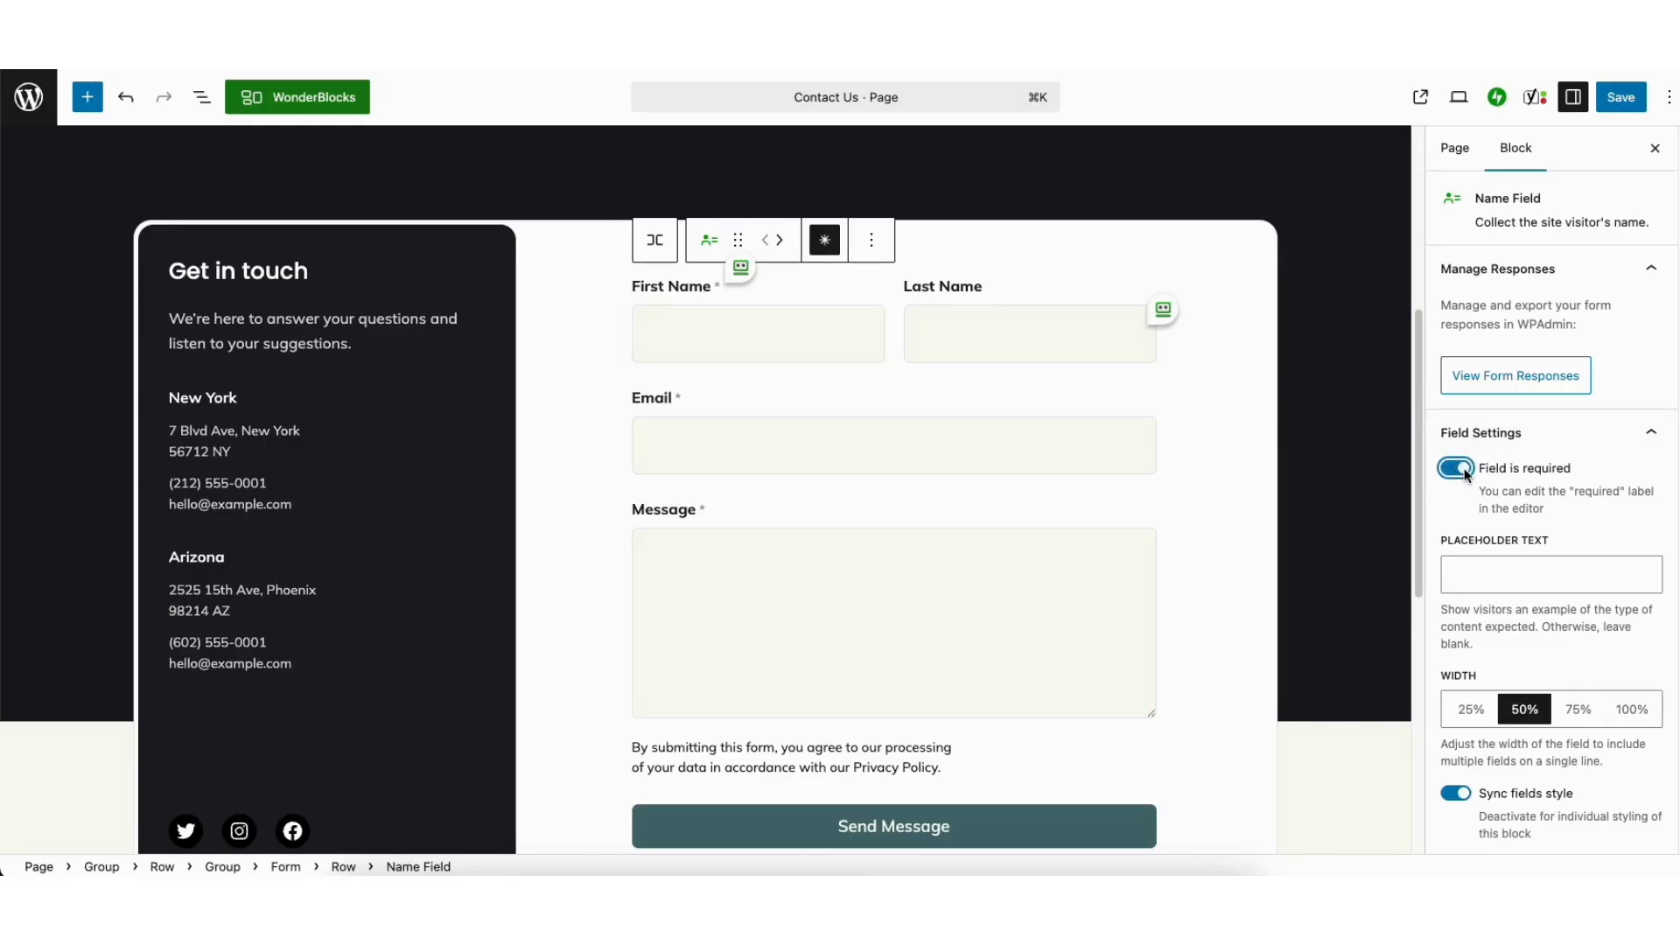
click(1468, 571)
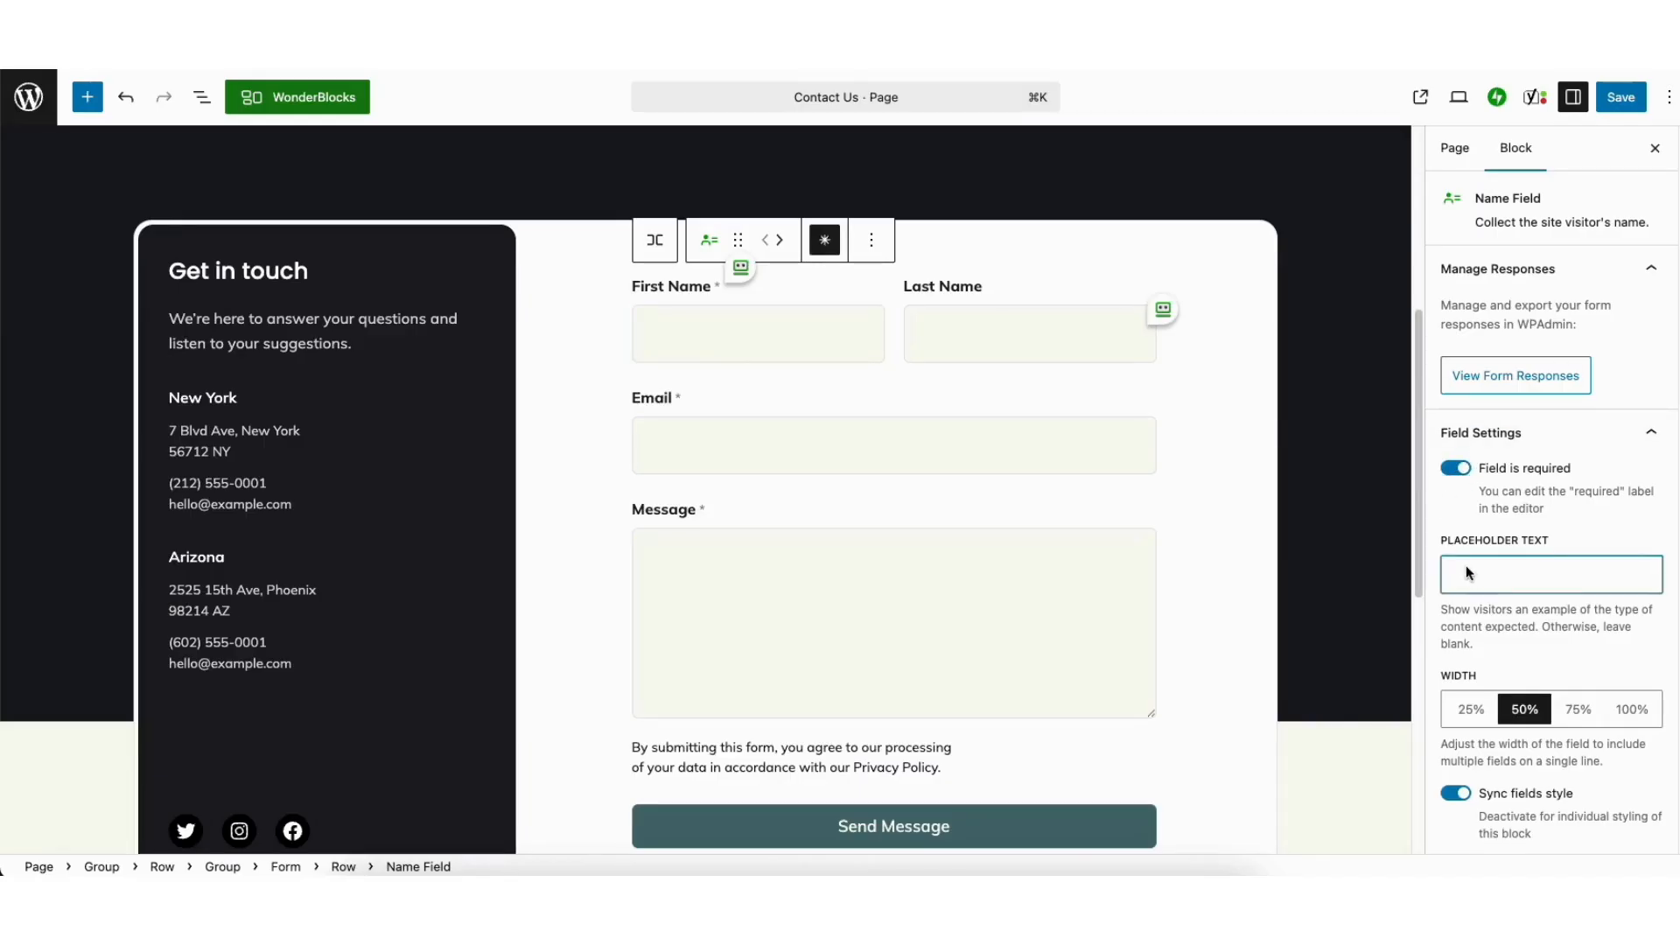
text(demo)
key(BackSpace)
key(BackSpace)
key(BackSpace)
key(BackSpace)
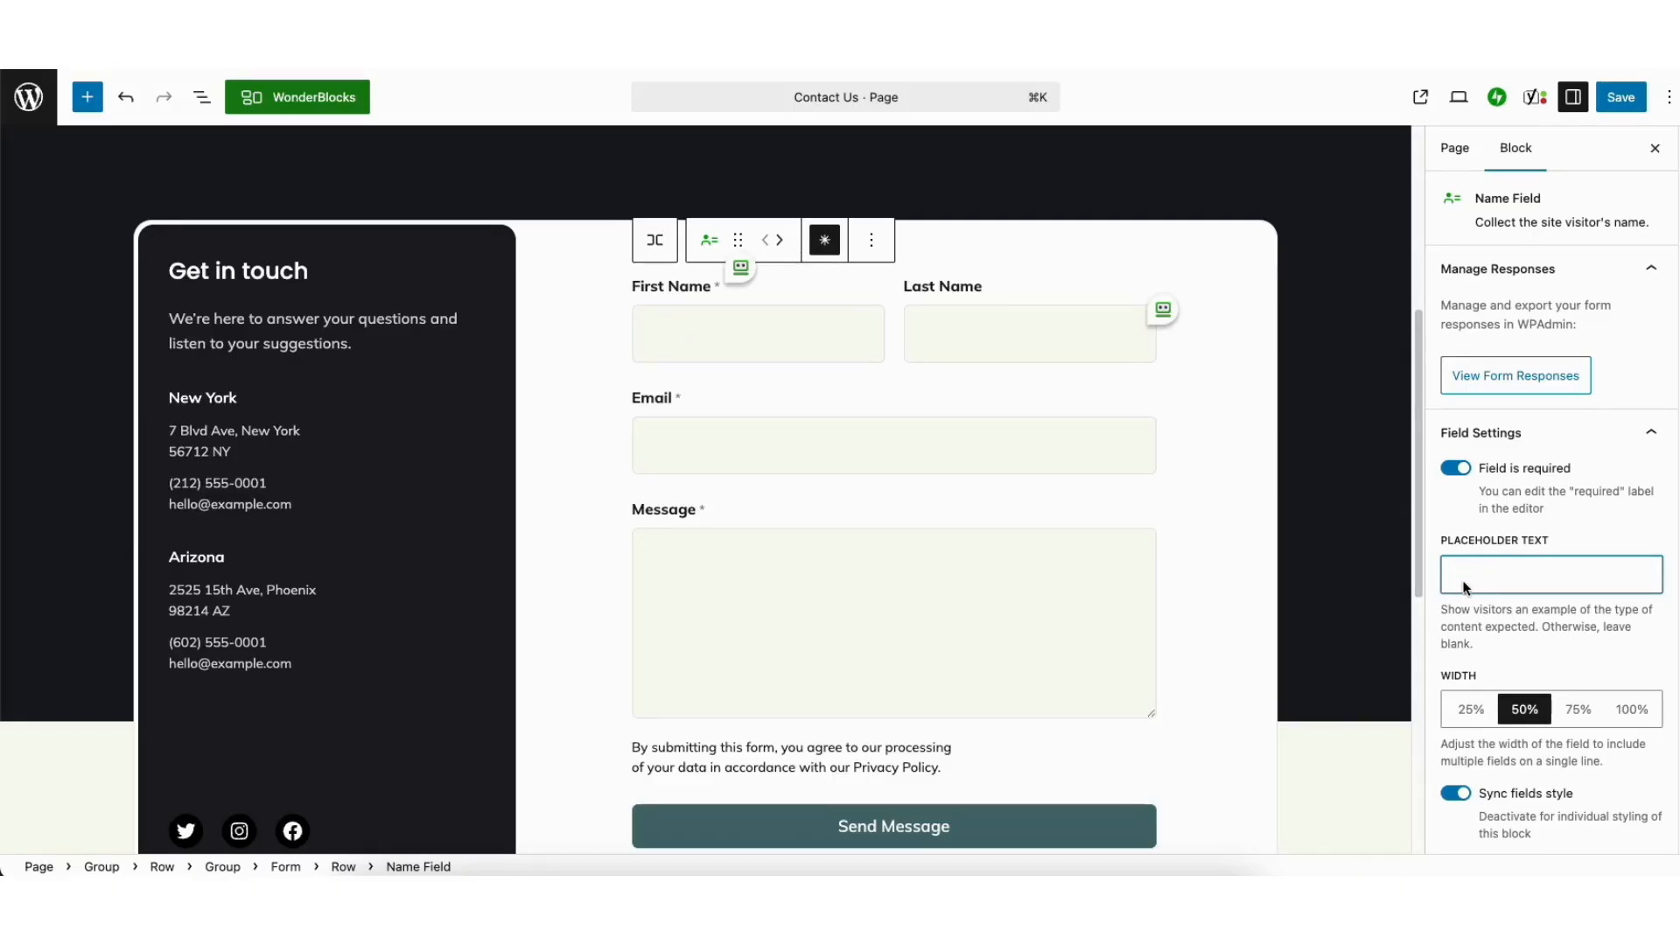
Try the 25% and 75% widths on the First Name field and return it to 50%
click(1470, 709)
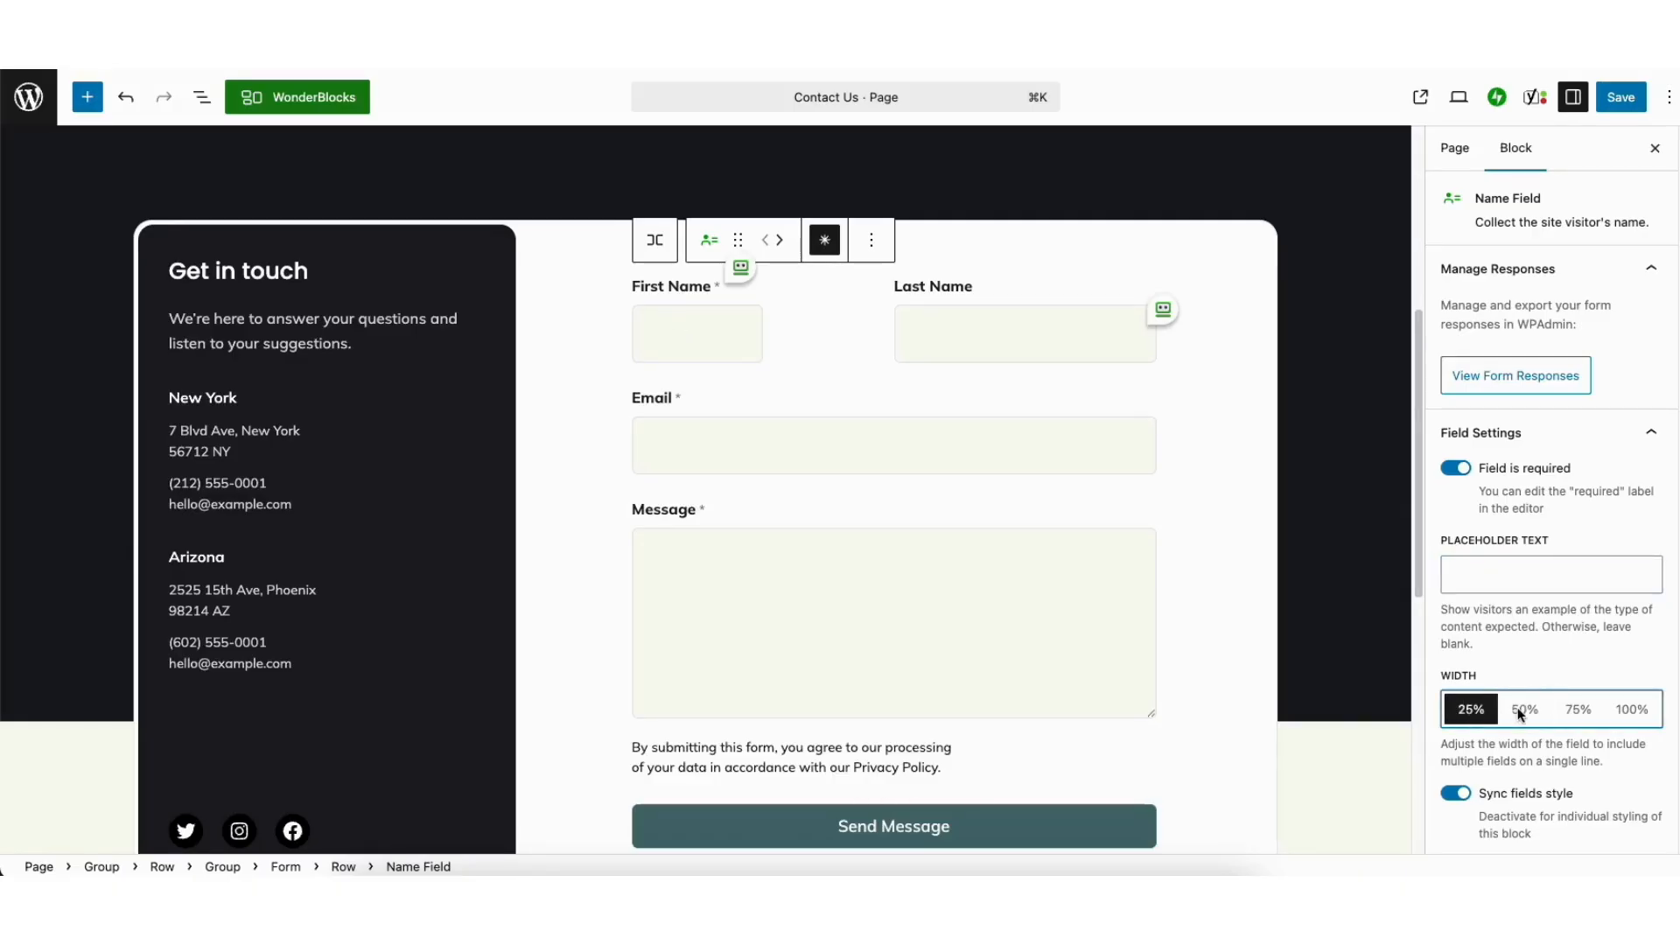
click(1525, 711)
click(1575, 710)
click(1526, 710)
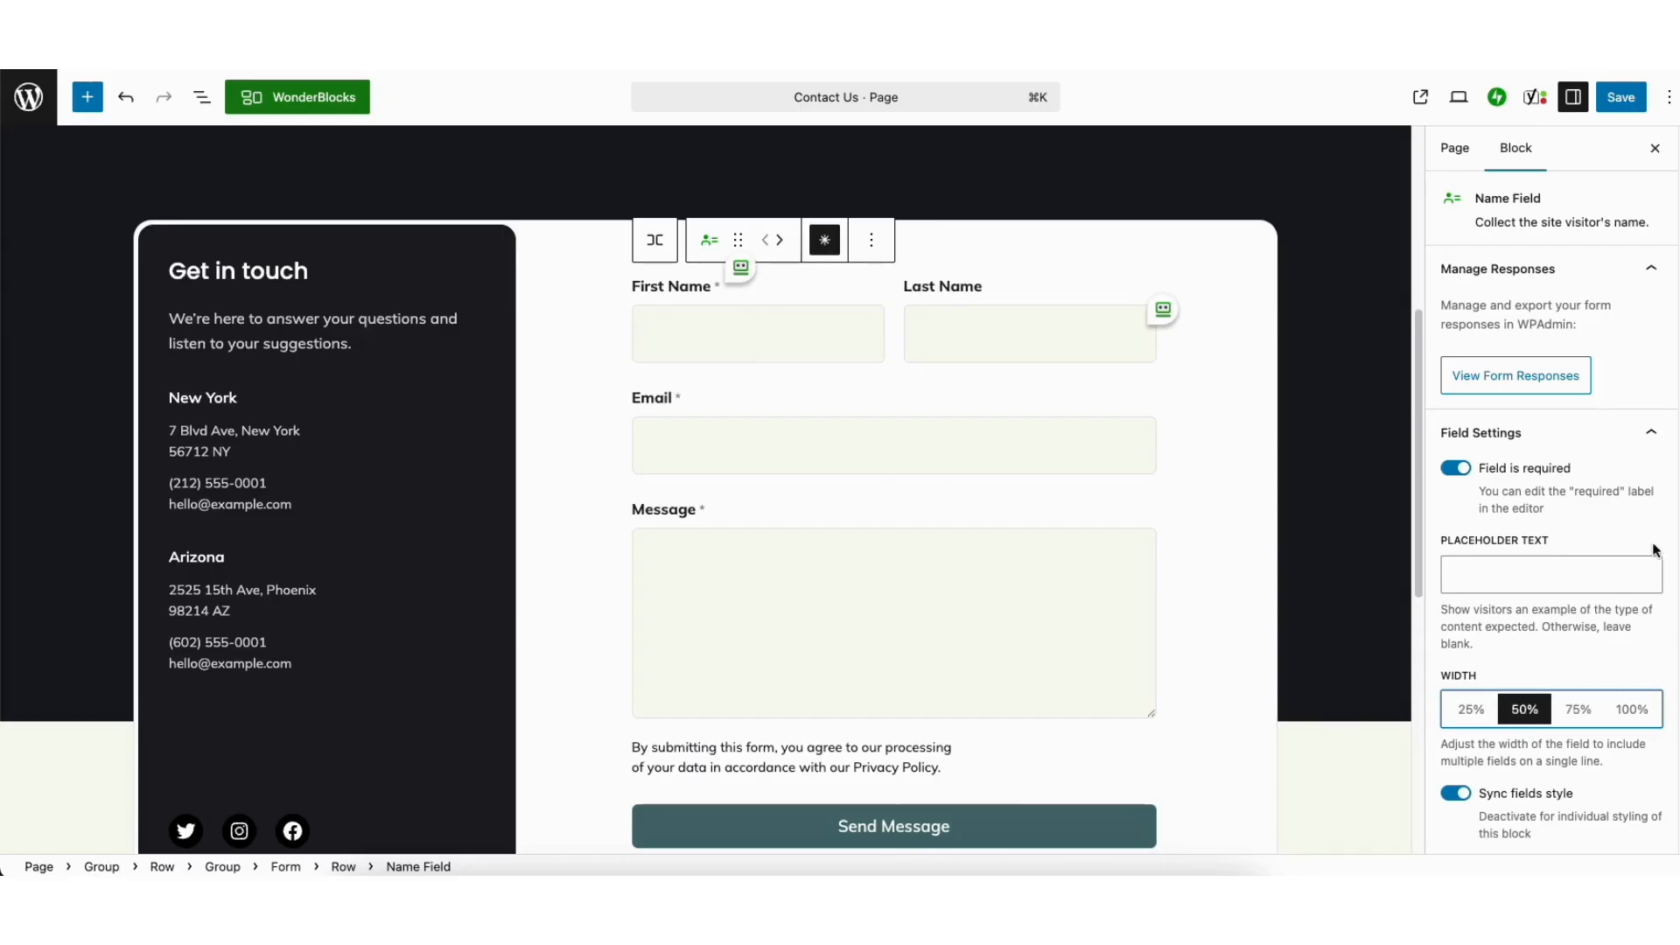
Look through the First Name field's color options for label text, field text, field background and border
scroll(1667, 617, down, 2)
scroll(1668, 617, down, 5)
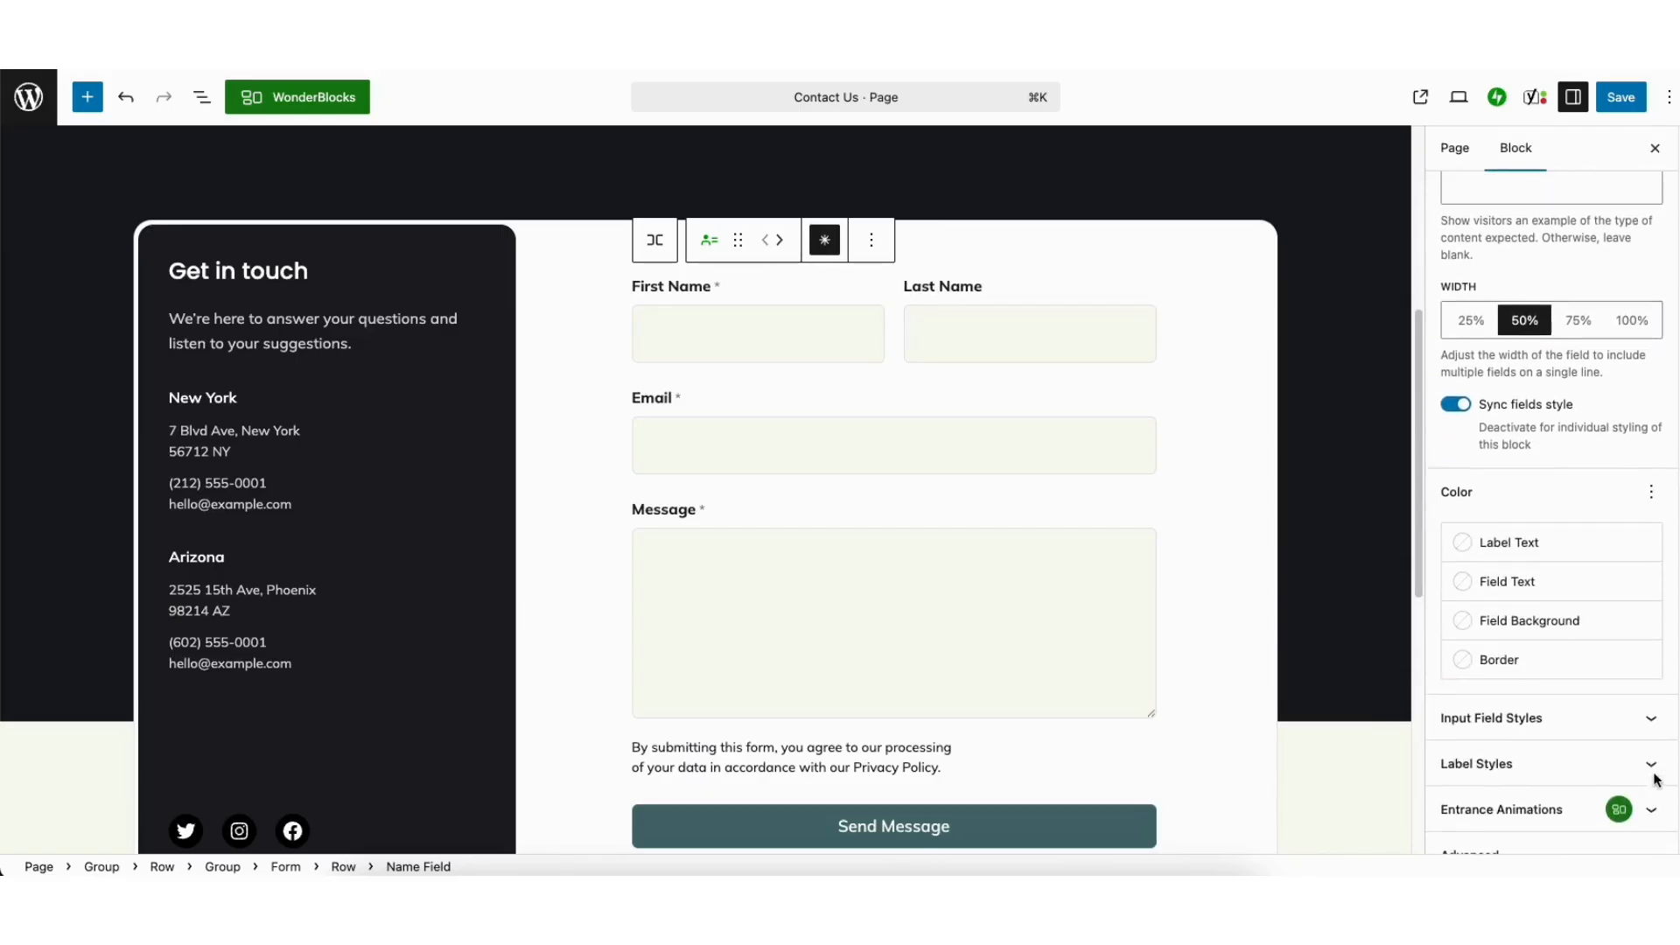
click(1502, 520)
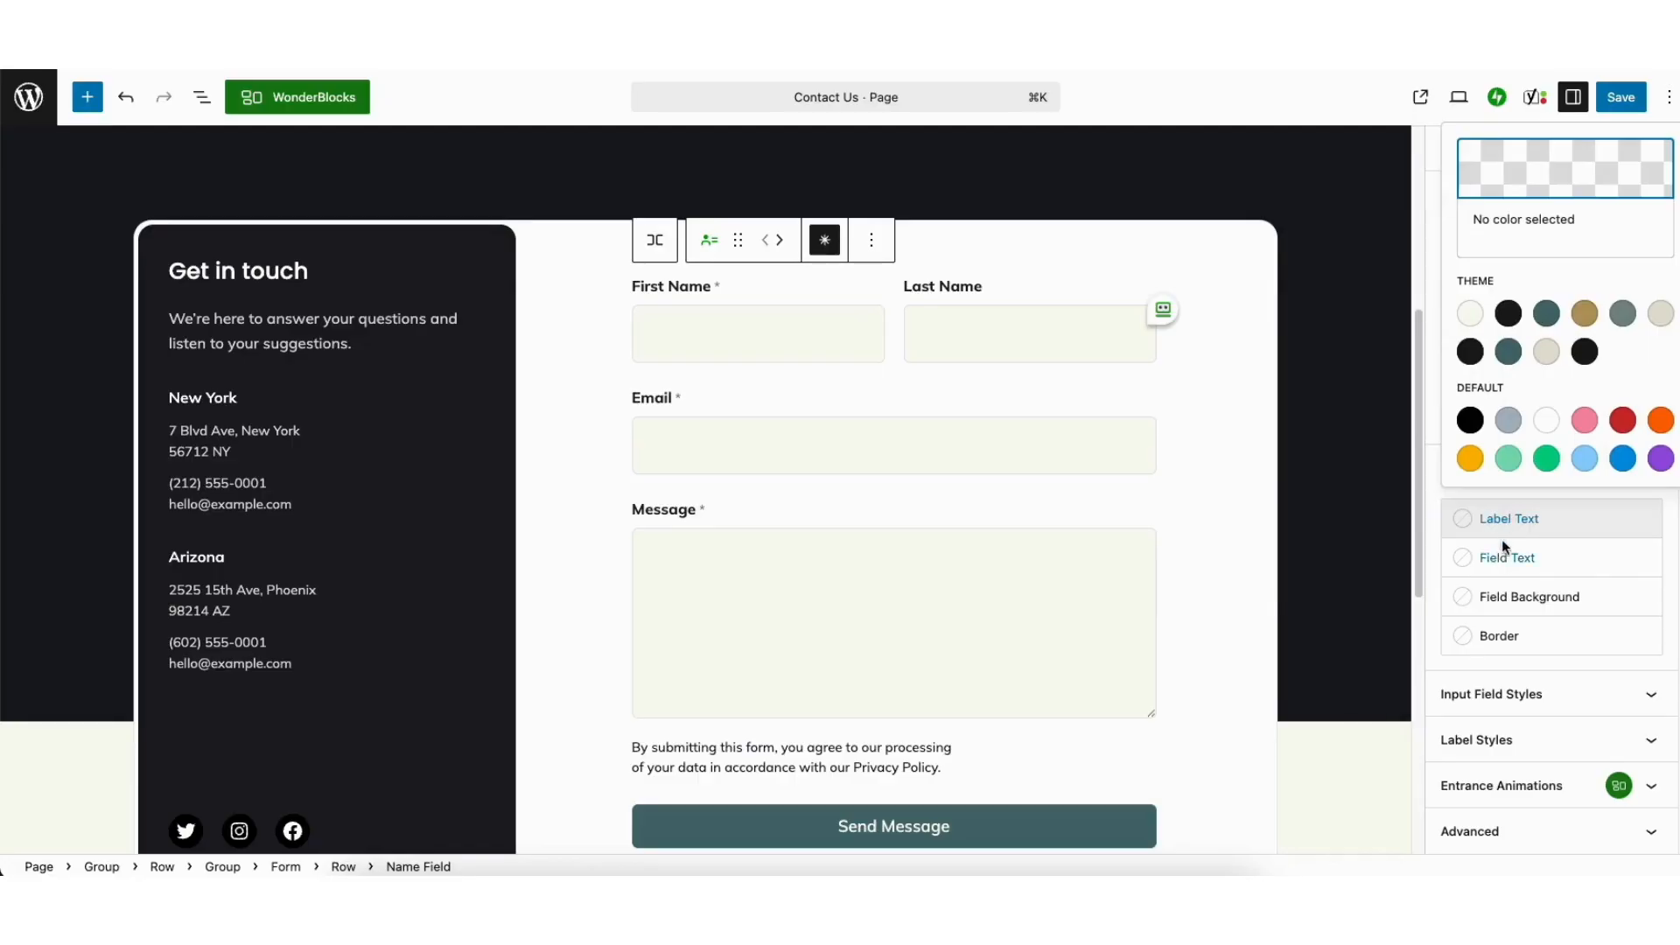
click(1498, 559)
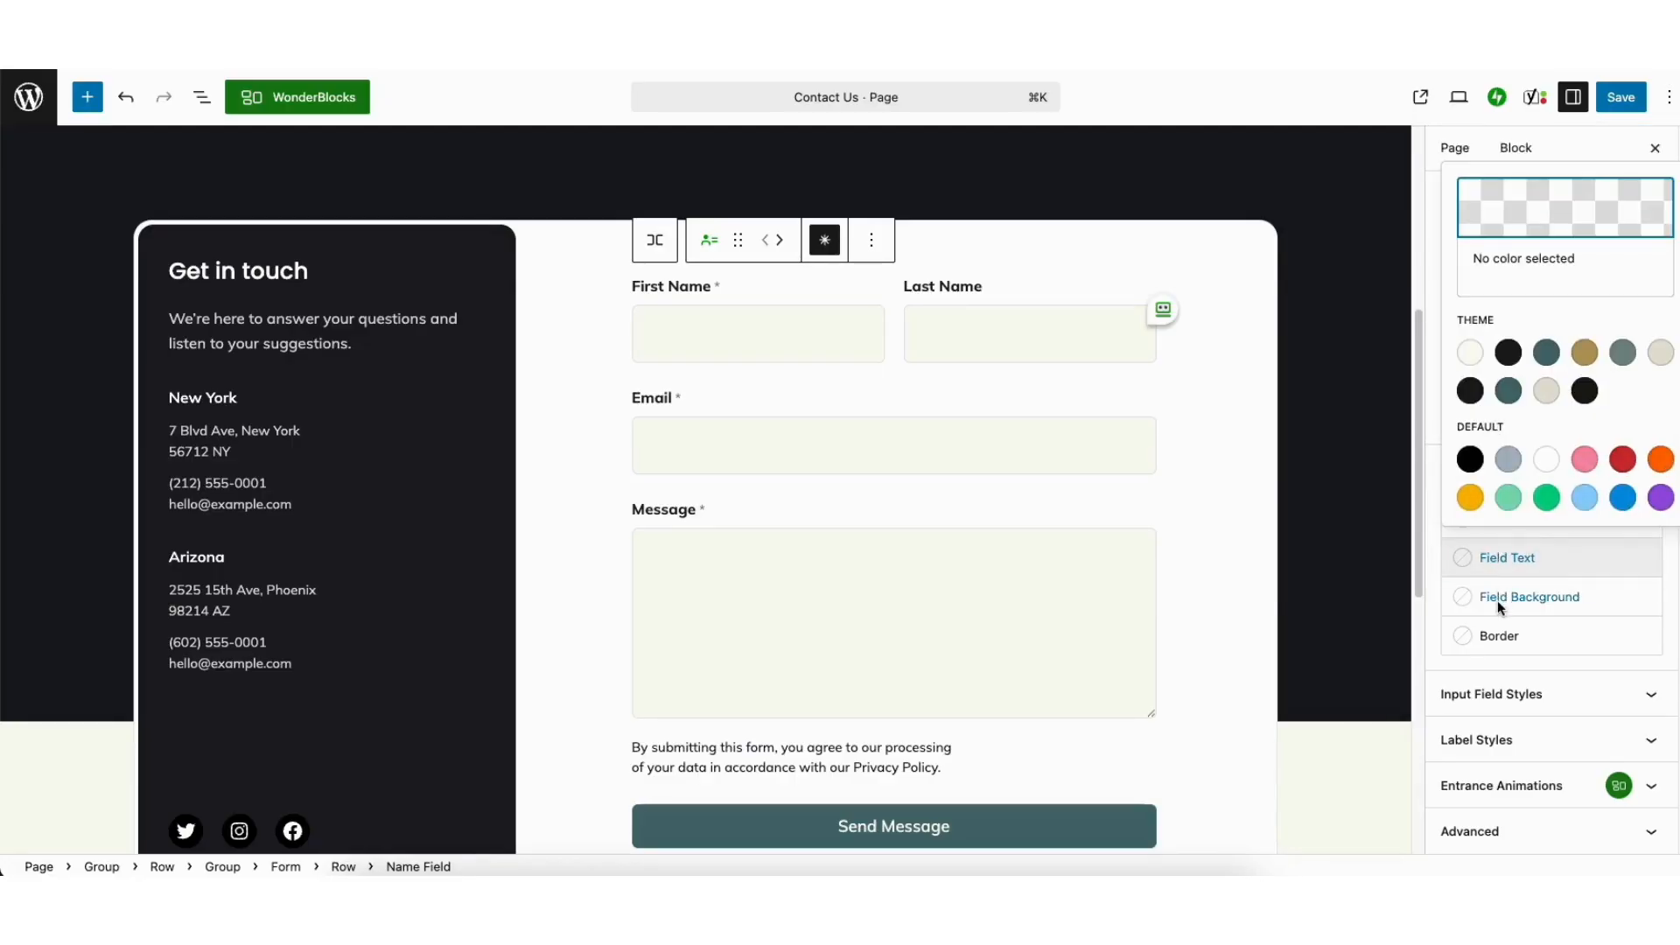
click(1498, 600)
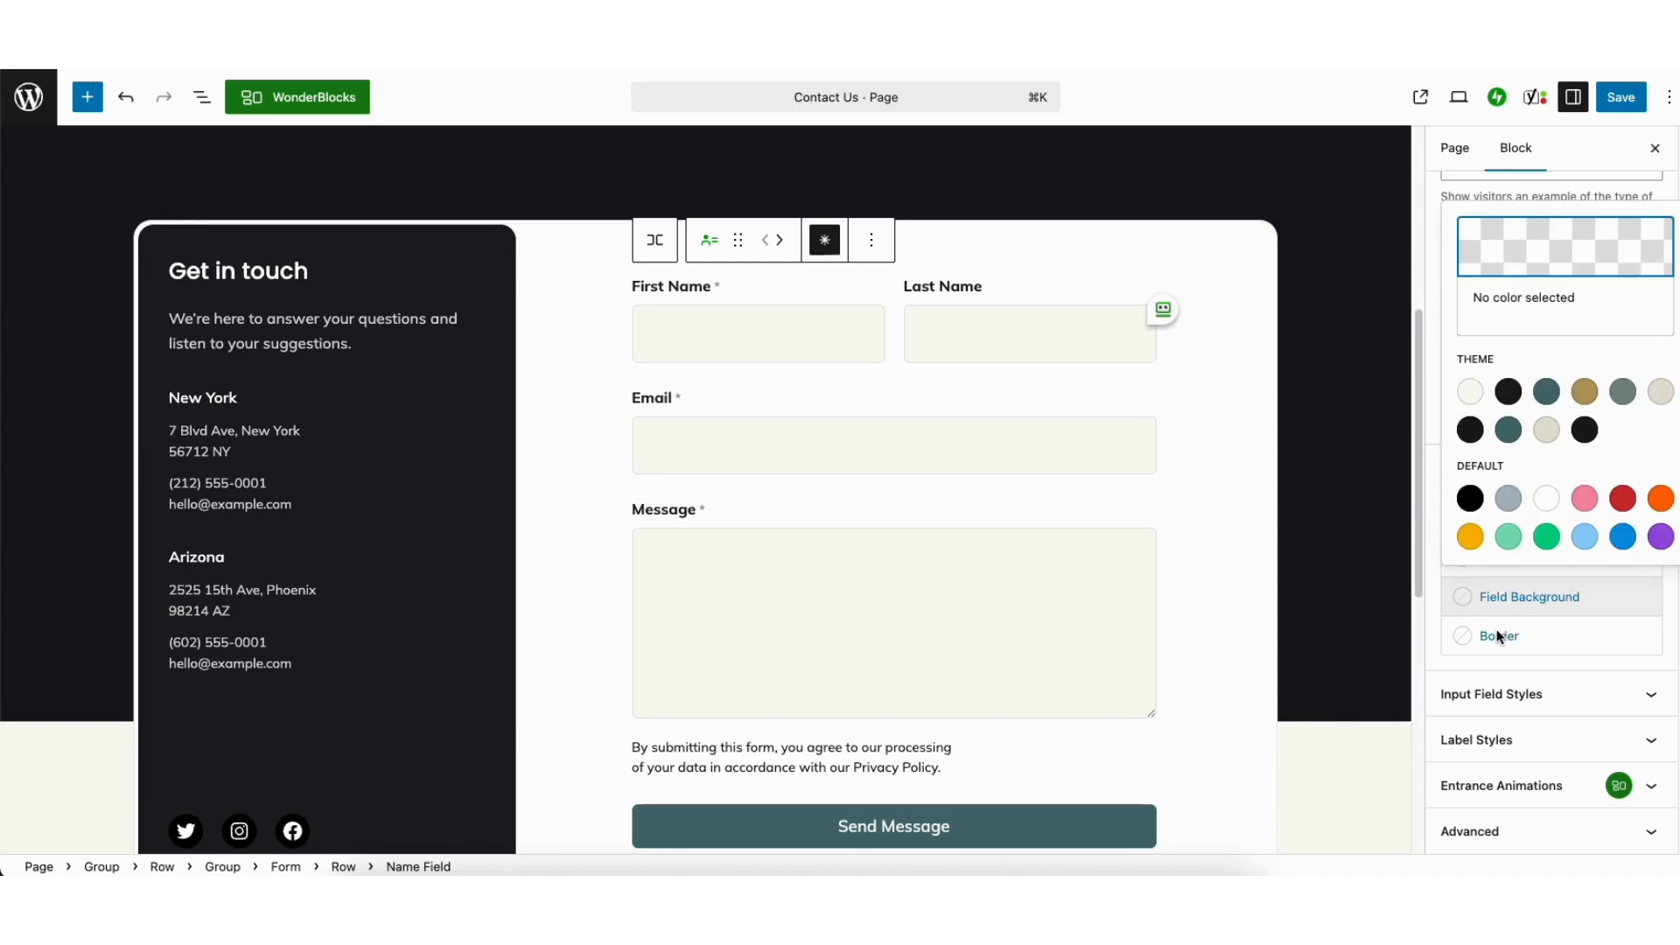
click(1498, 633)
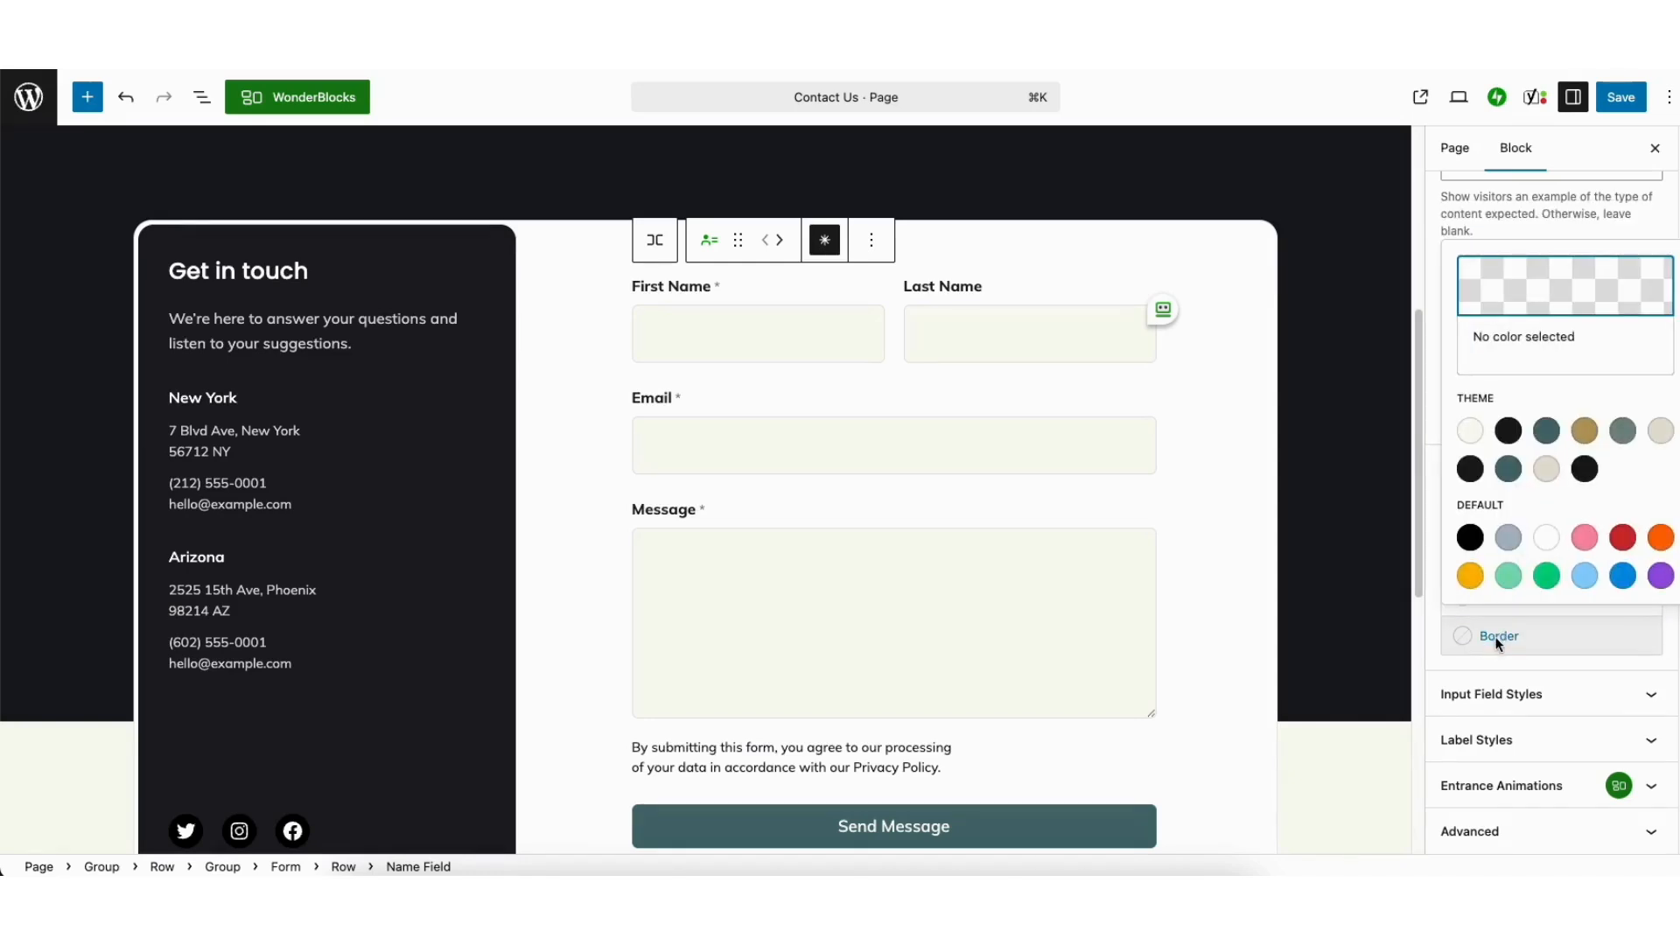
click(1496, 663)
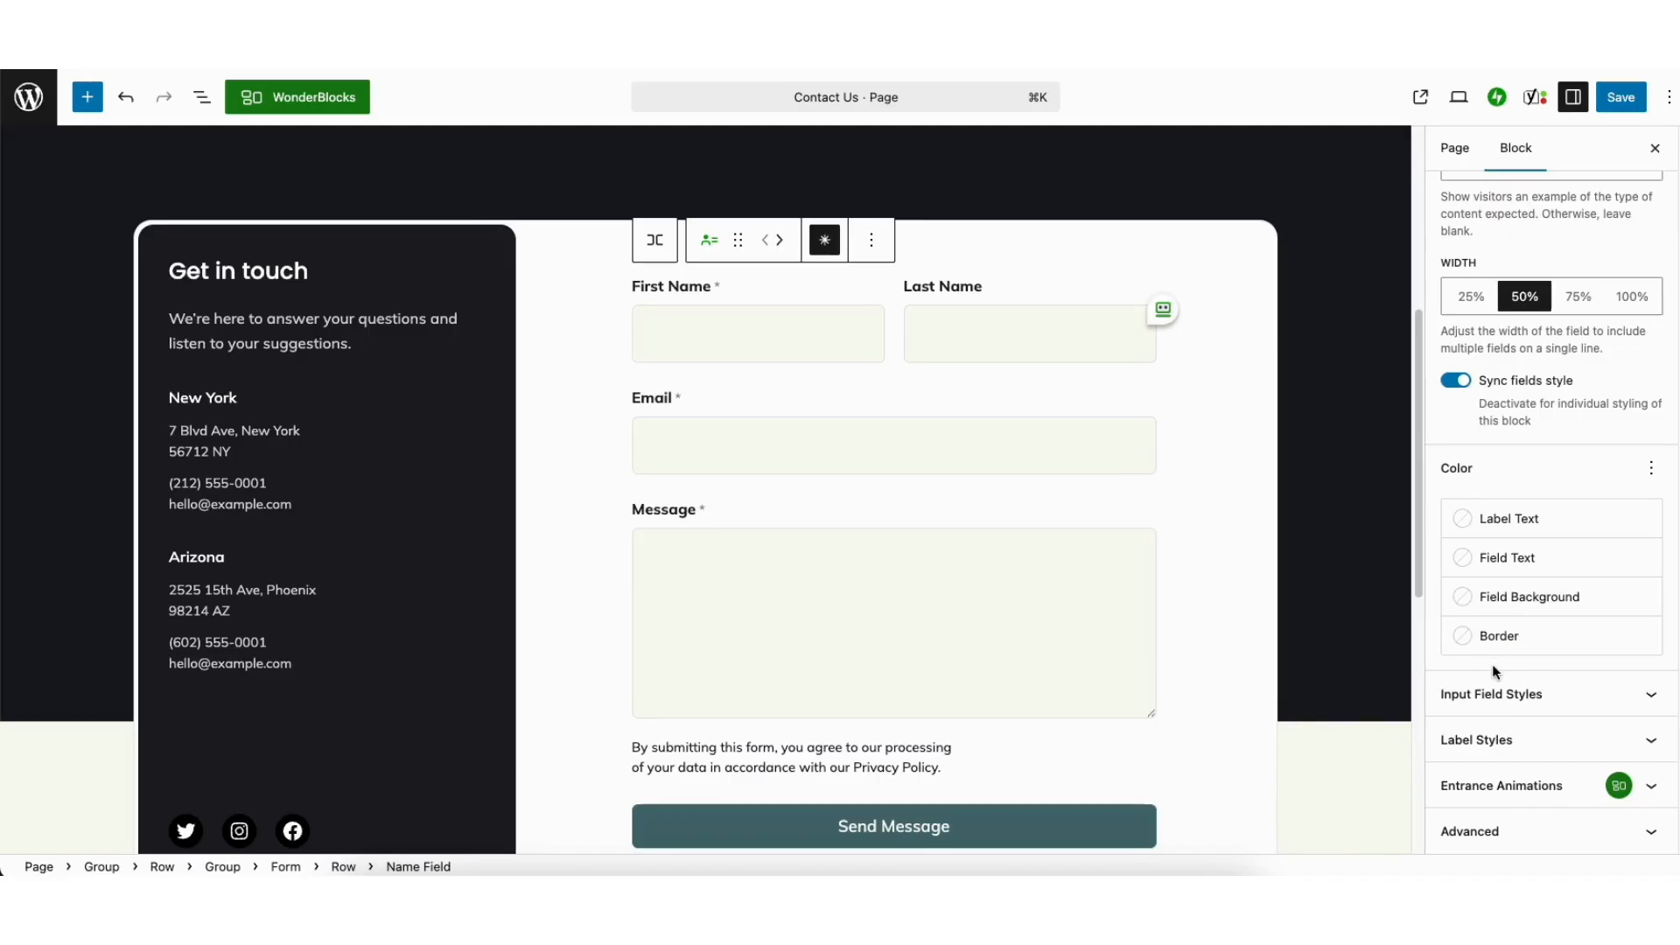
Examine the First Name field's input styles, keeping the text size at Normal
click(1493, 696)
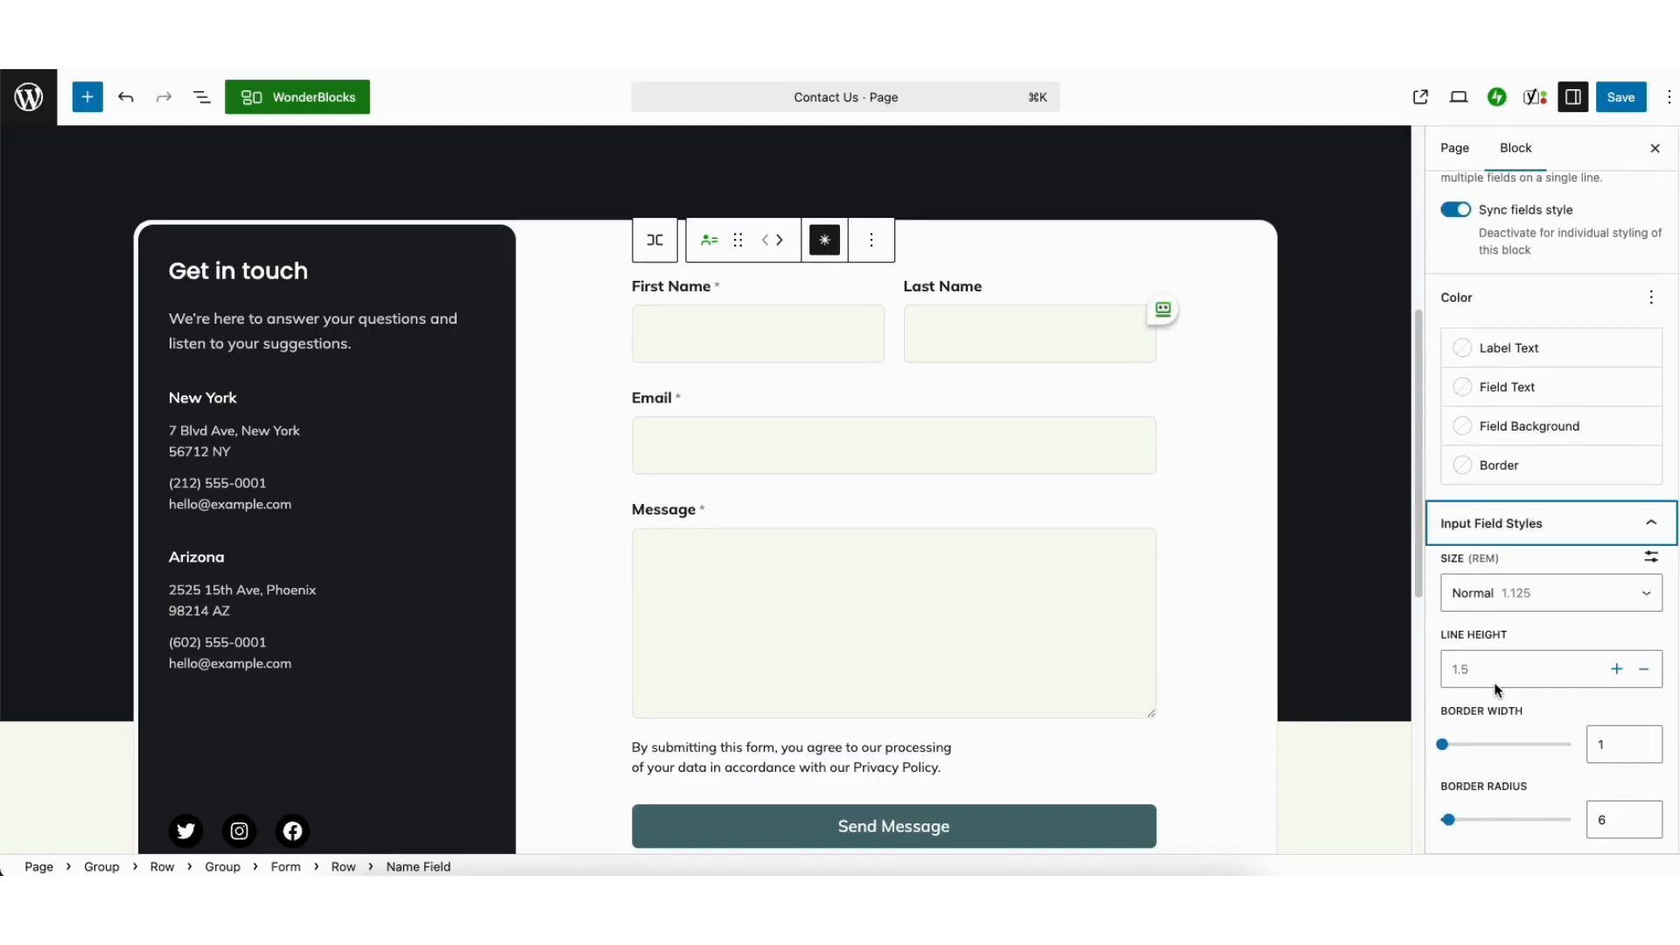
click(1520, 593)
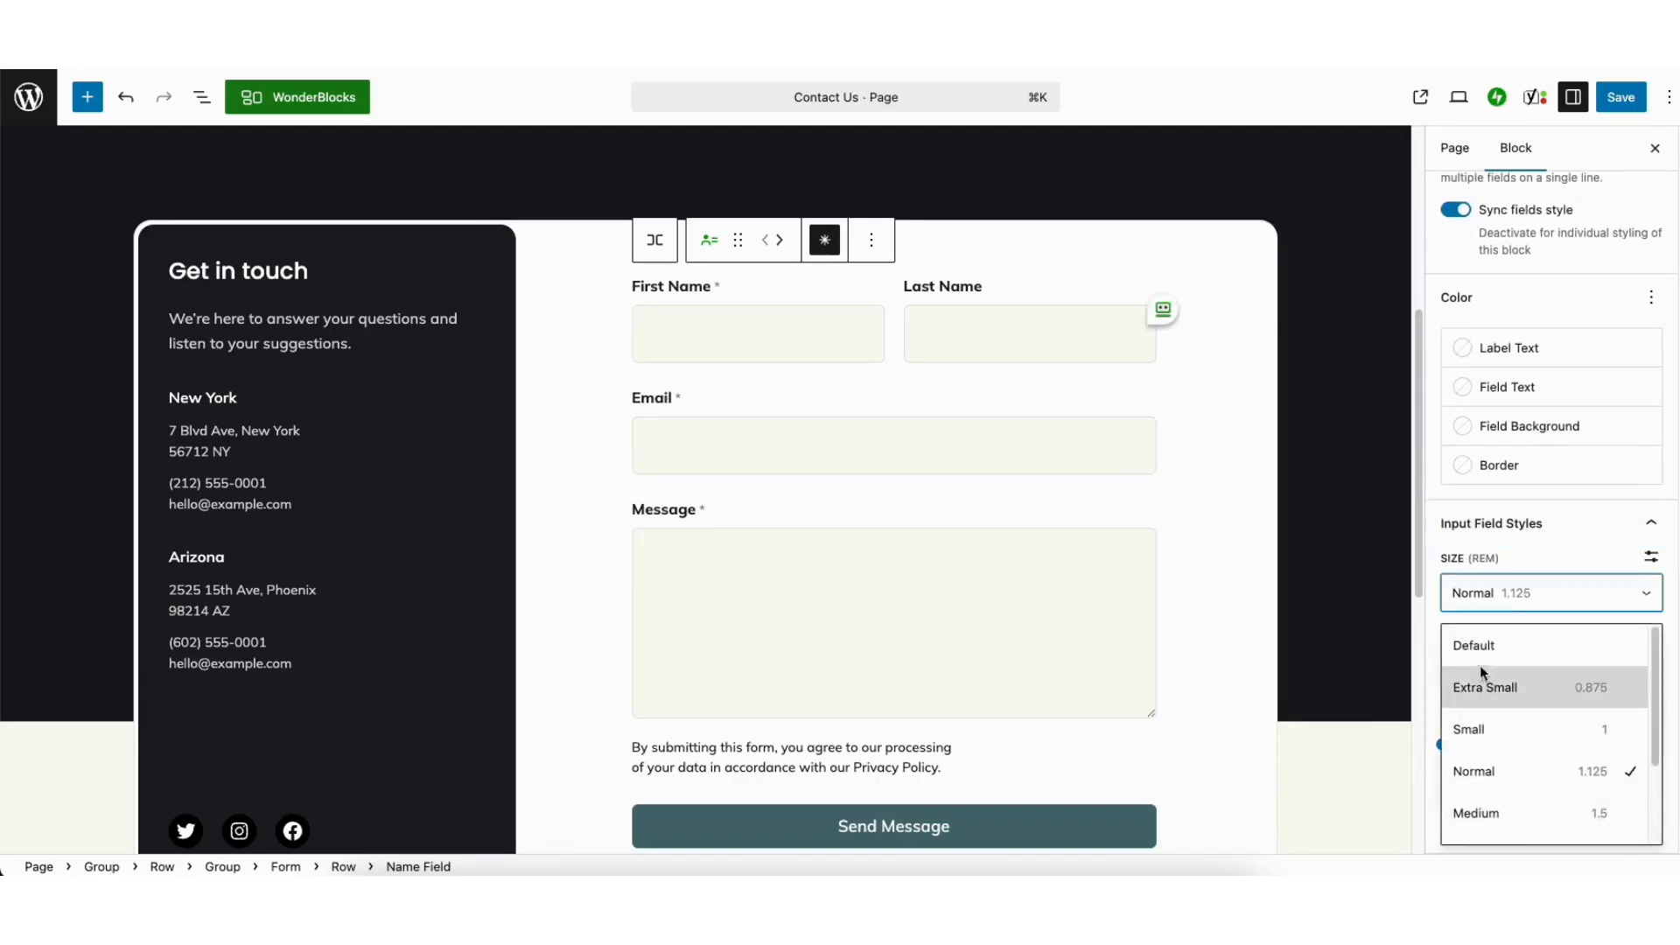
click(1488, 772)
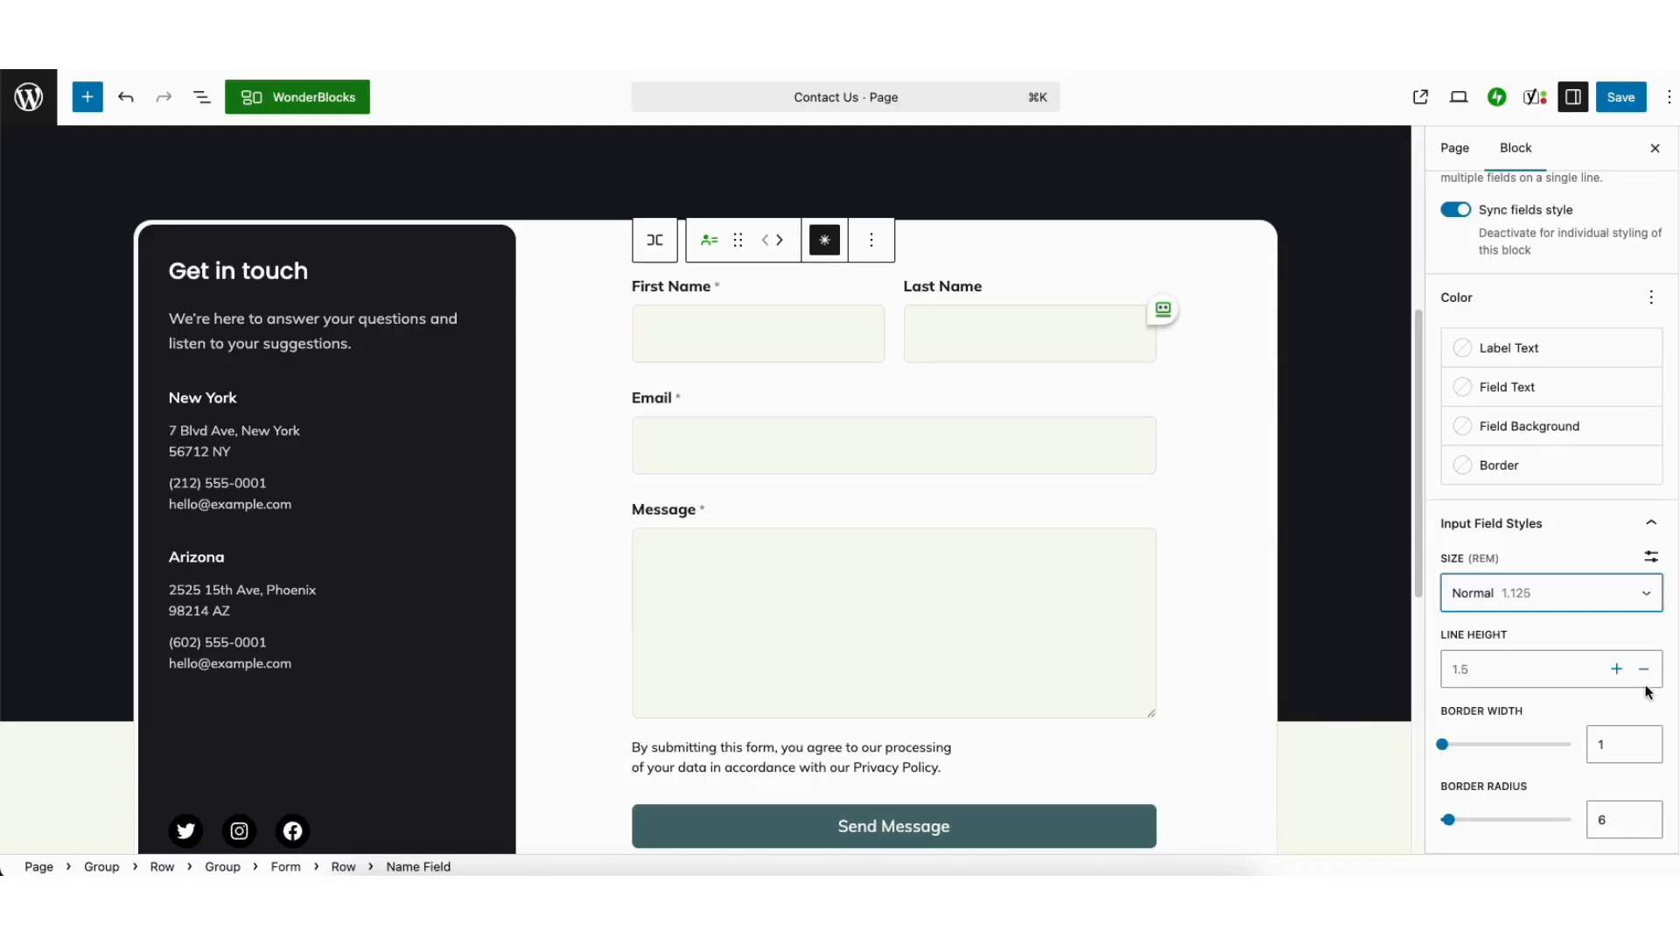
scroll(1549, 613, down, 3)
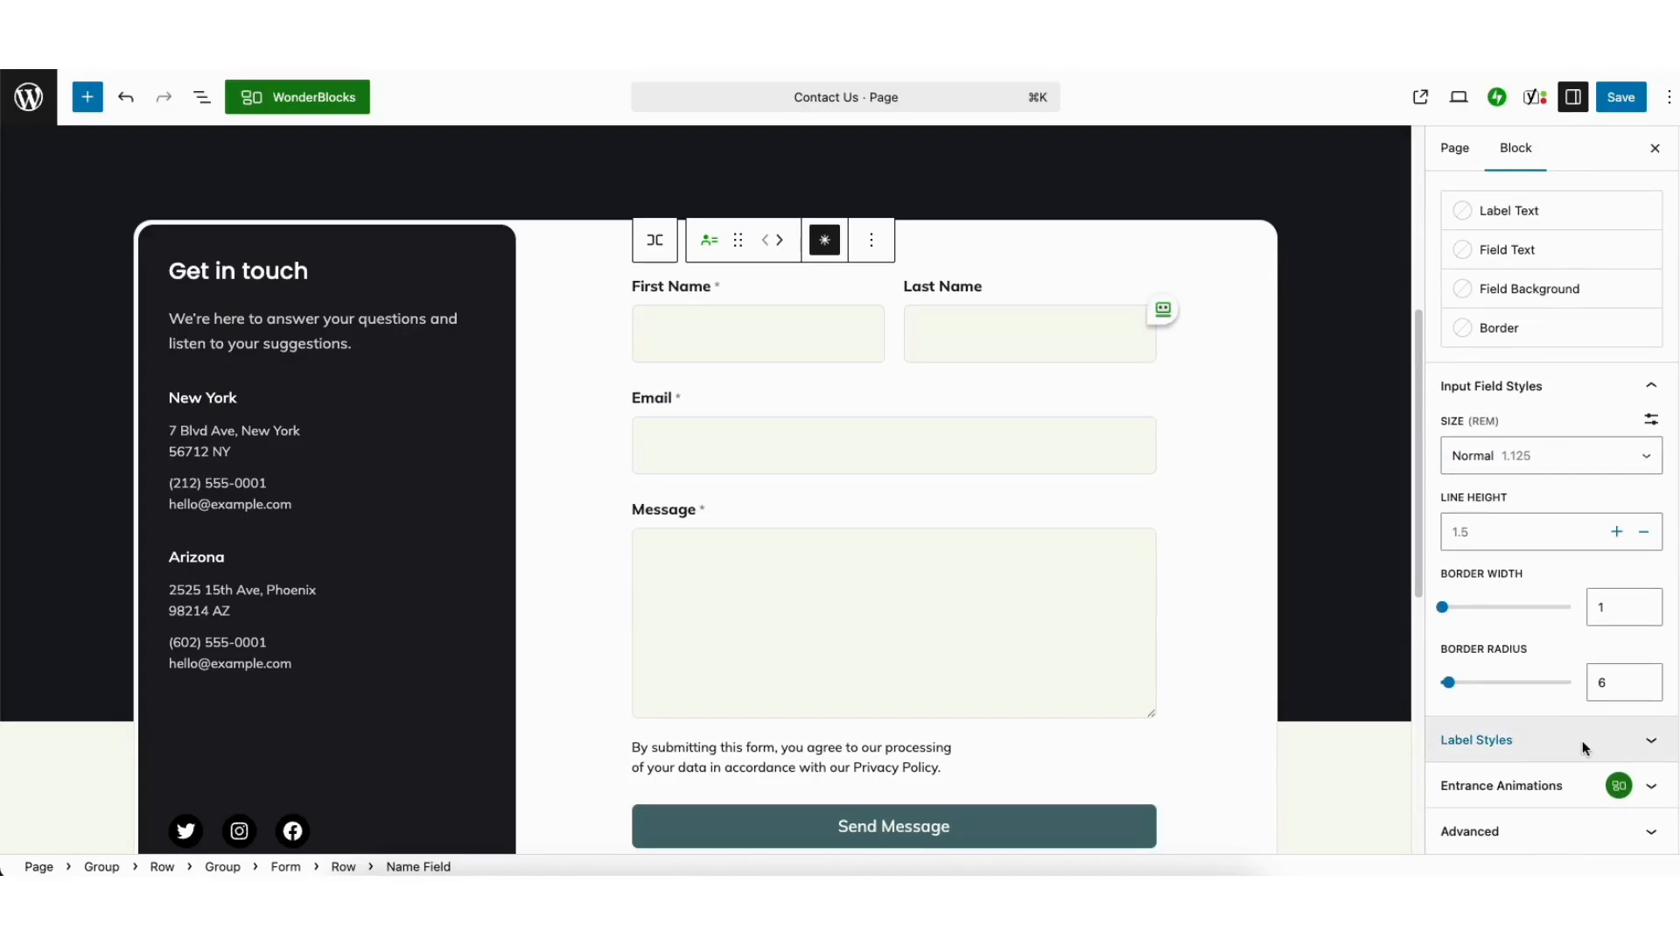
Examine the First Name field's label styles, including size and line height, and select the group that holds the form
click(1588, 742)
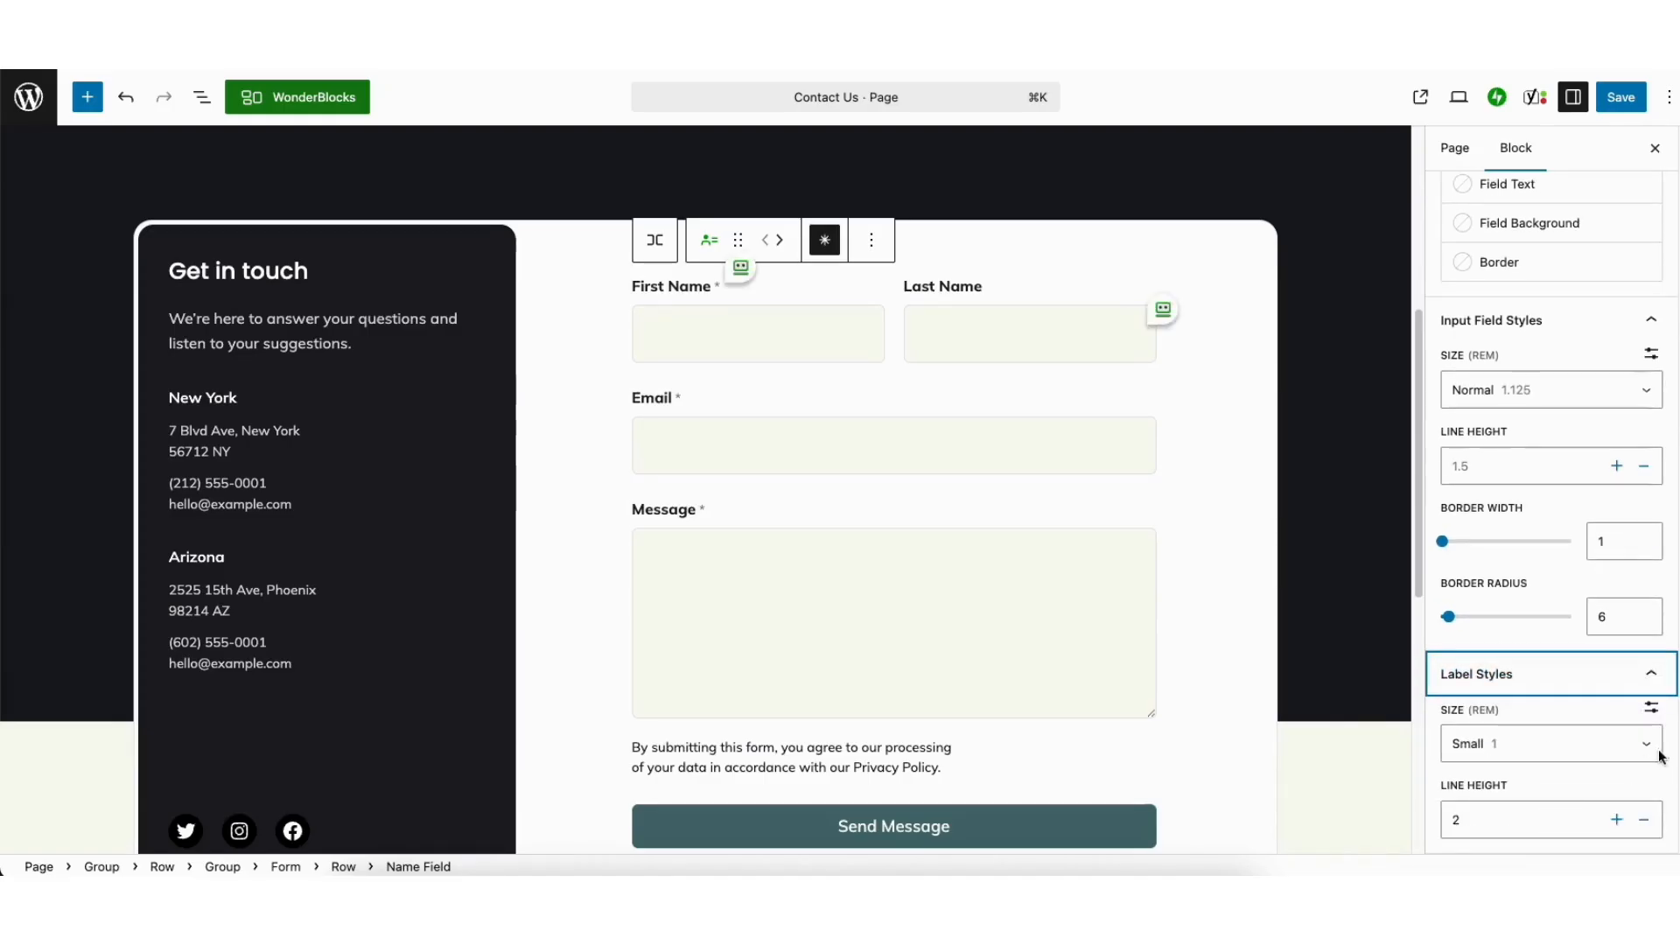
drag(1678, 730, 1671, 803)
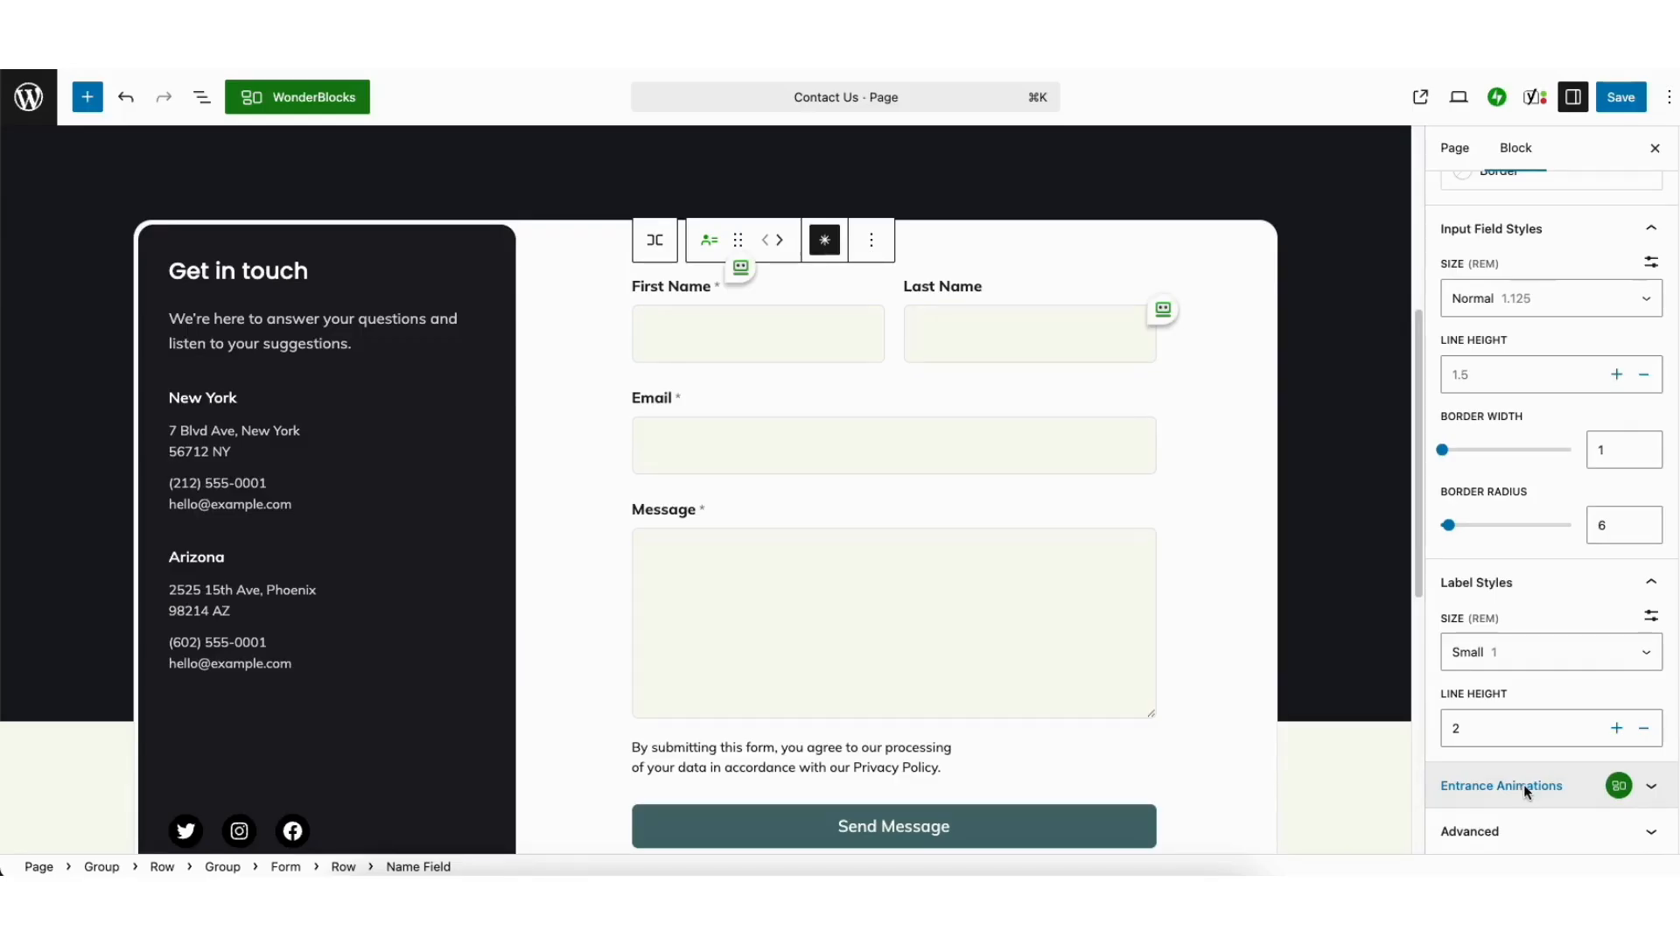
click(700, 335)
click(565, 246)
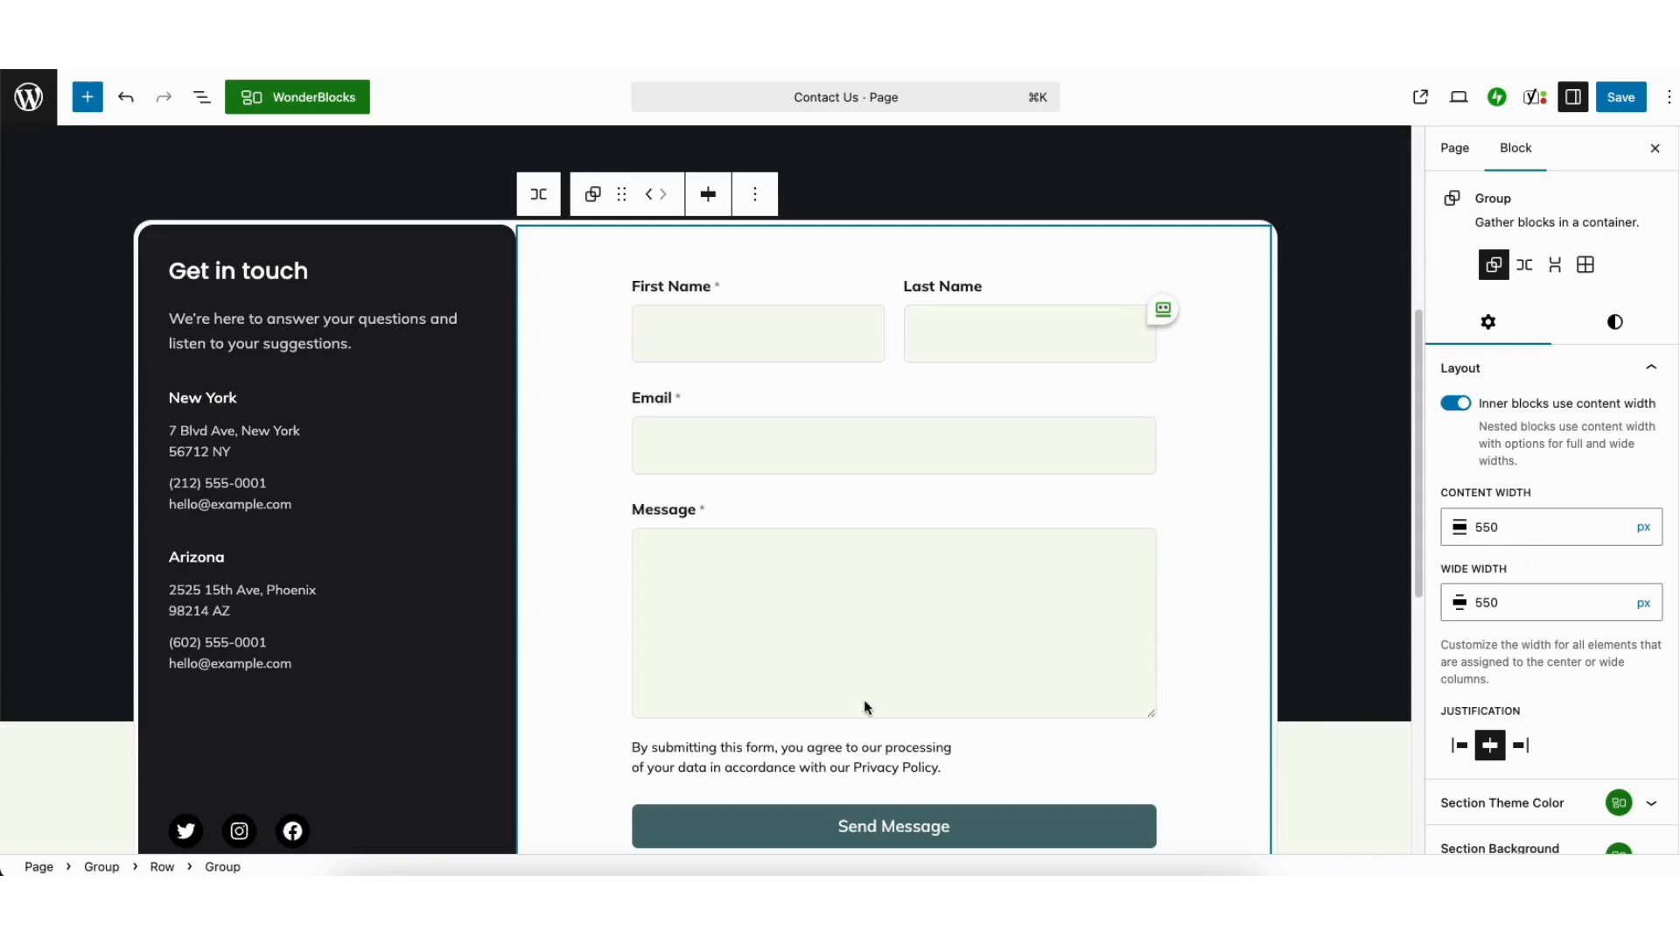
Try the "Add a privacy checkbox" consent option on the Terms Consent block and return it to "Mention that you can email"
click(681, 756)
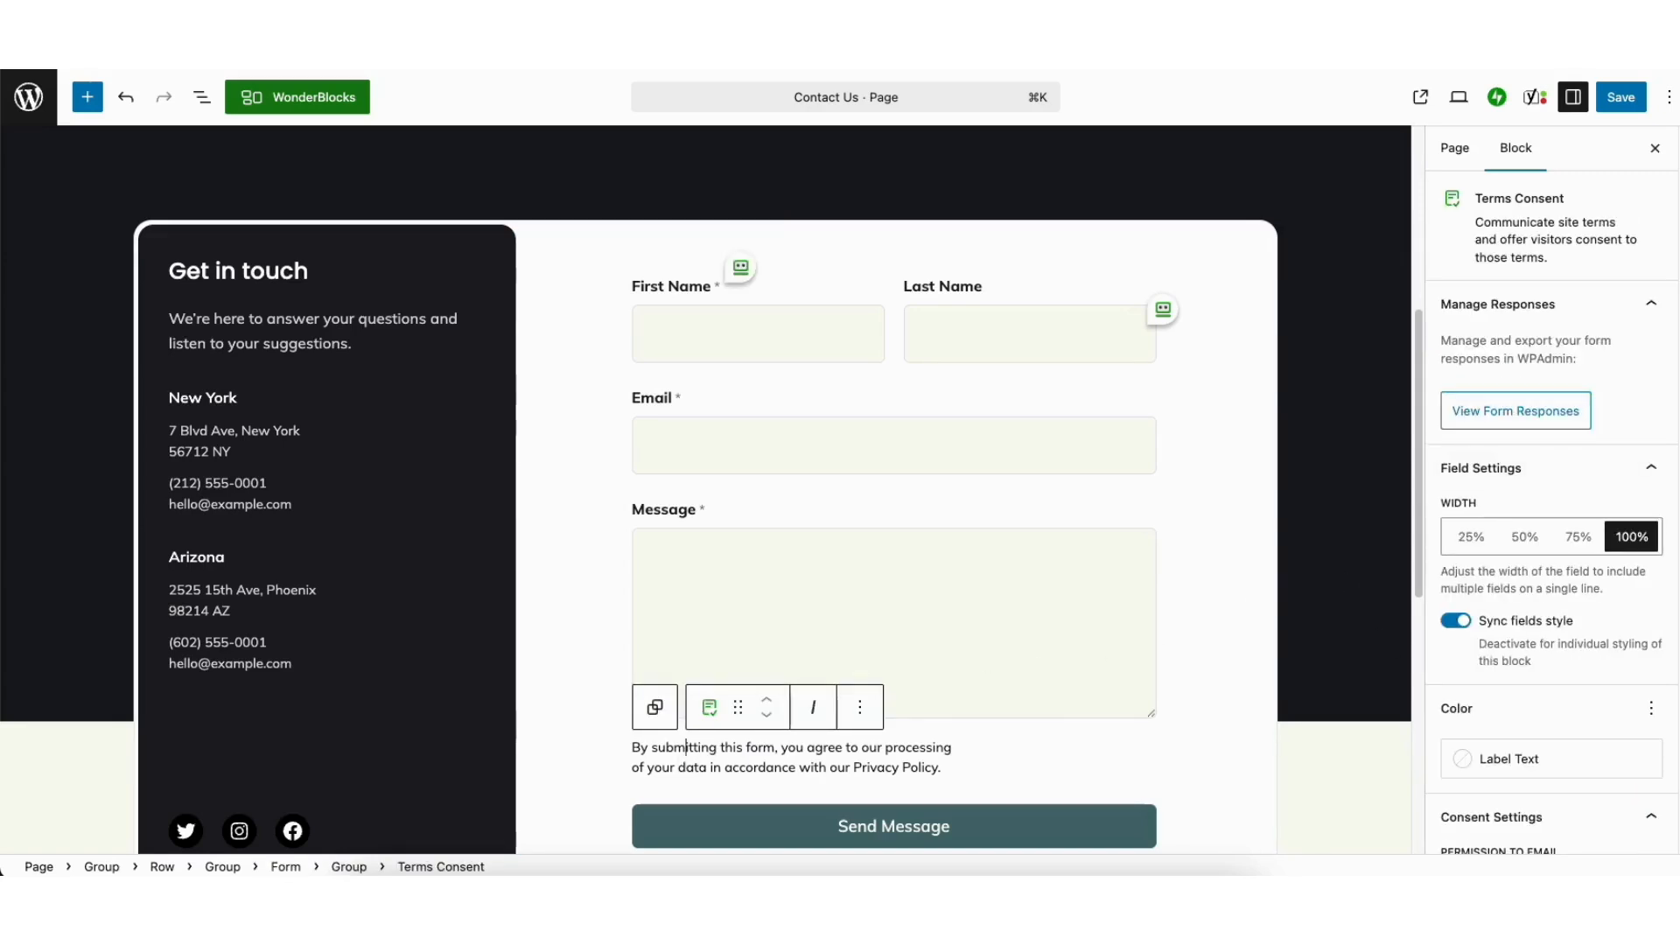
scroll(1673, 554, down, 4)
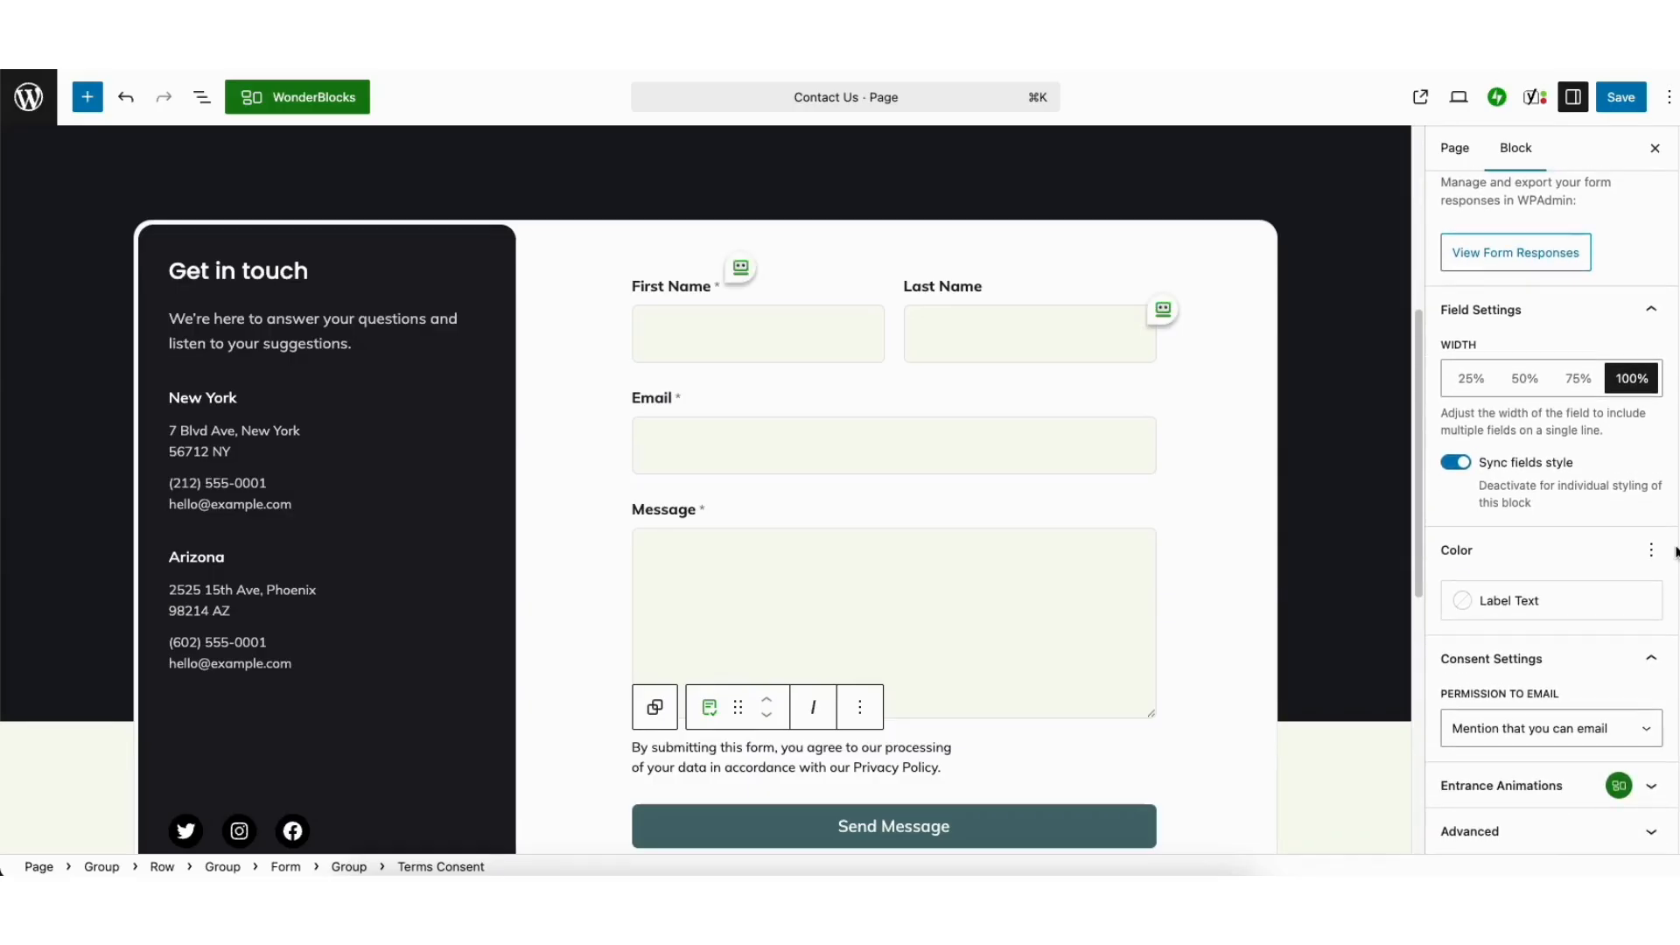
click(1494, 731)
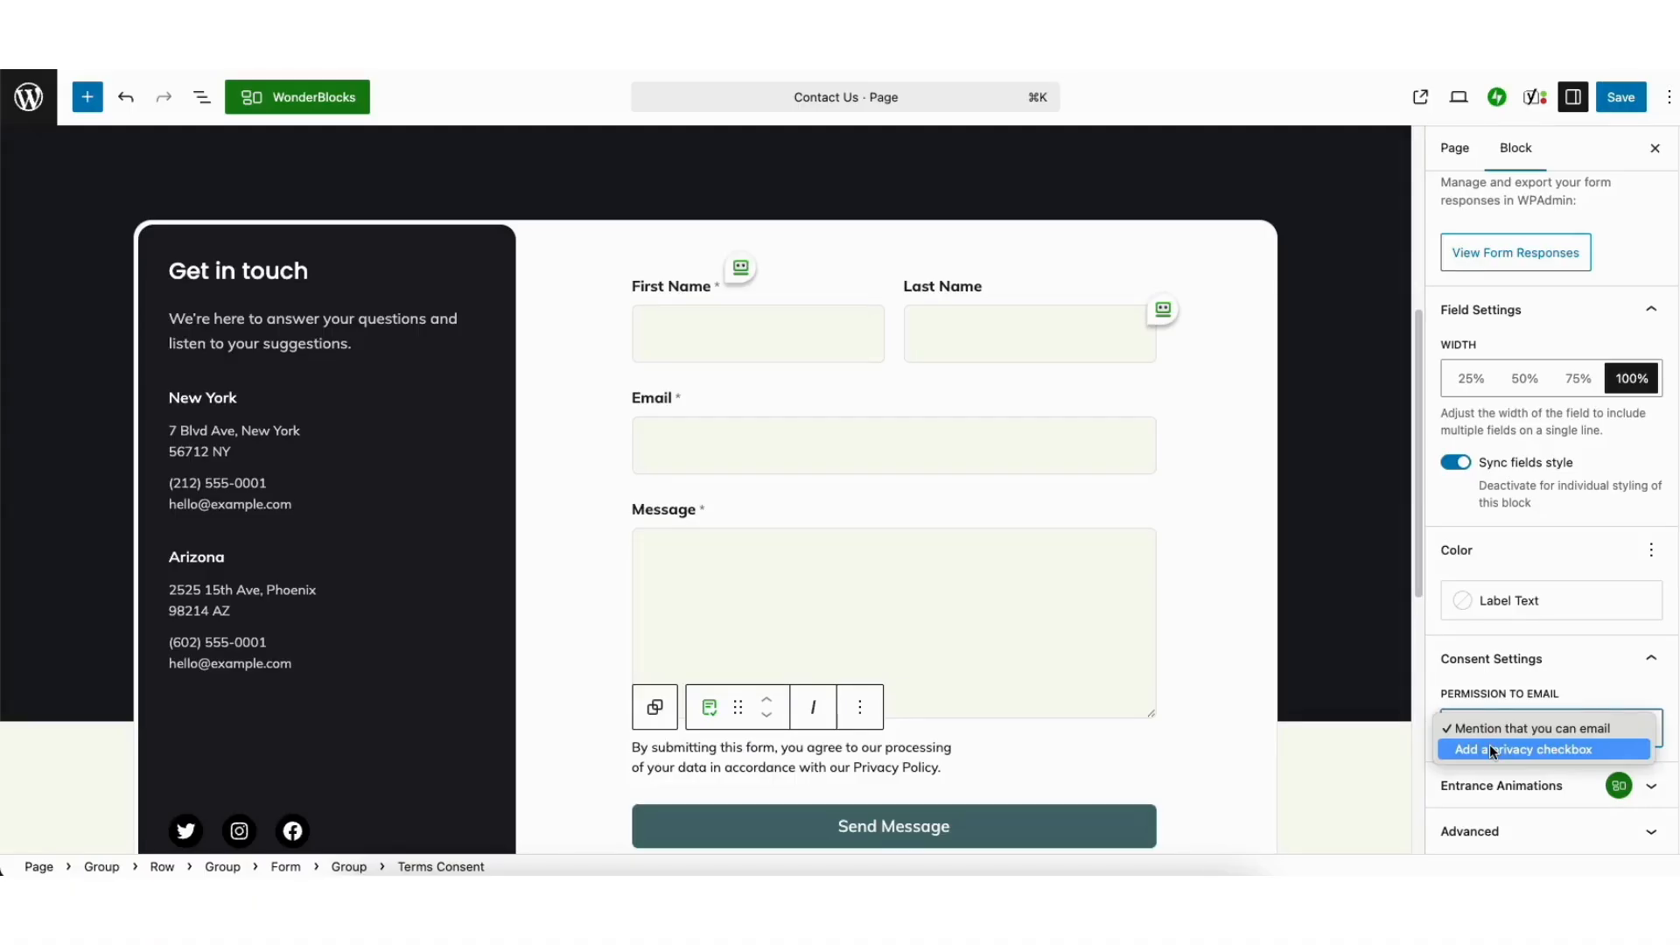
click(1489, 743)
click(643, 753)
click(1488, 729)
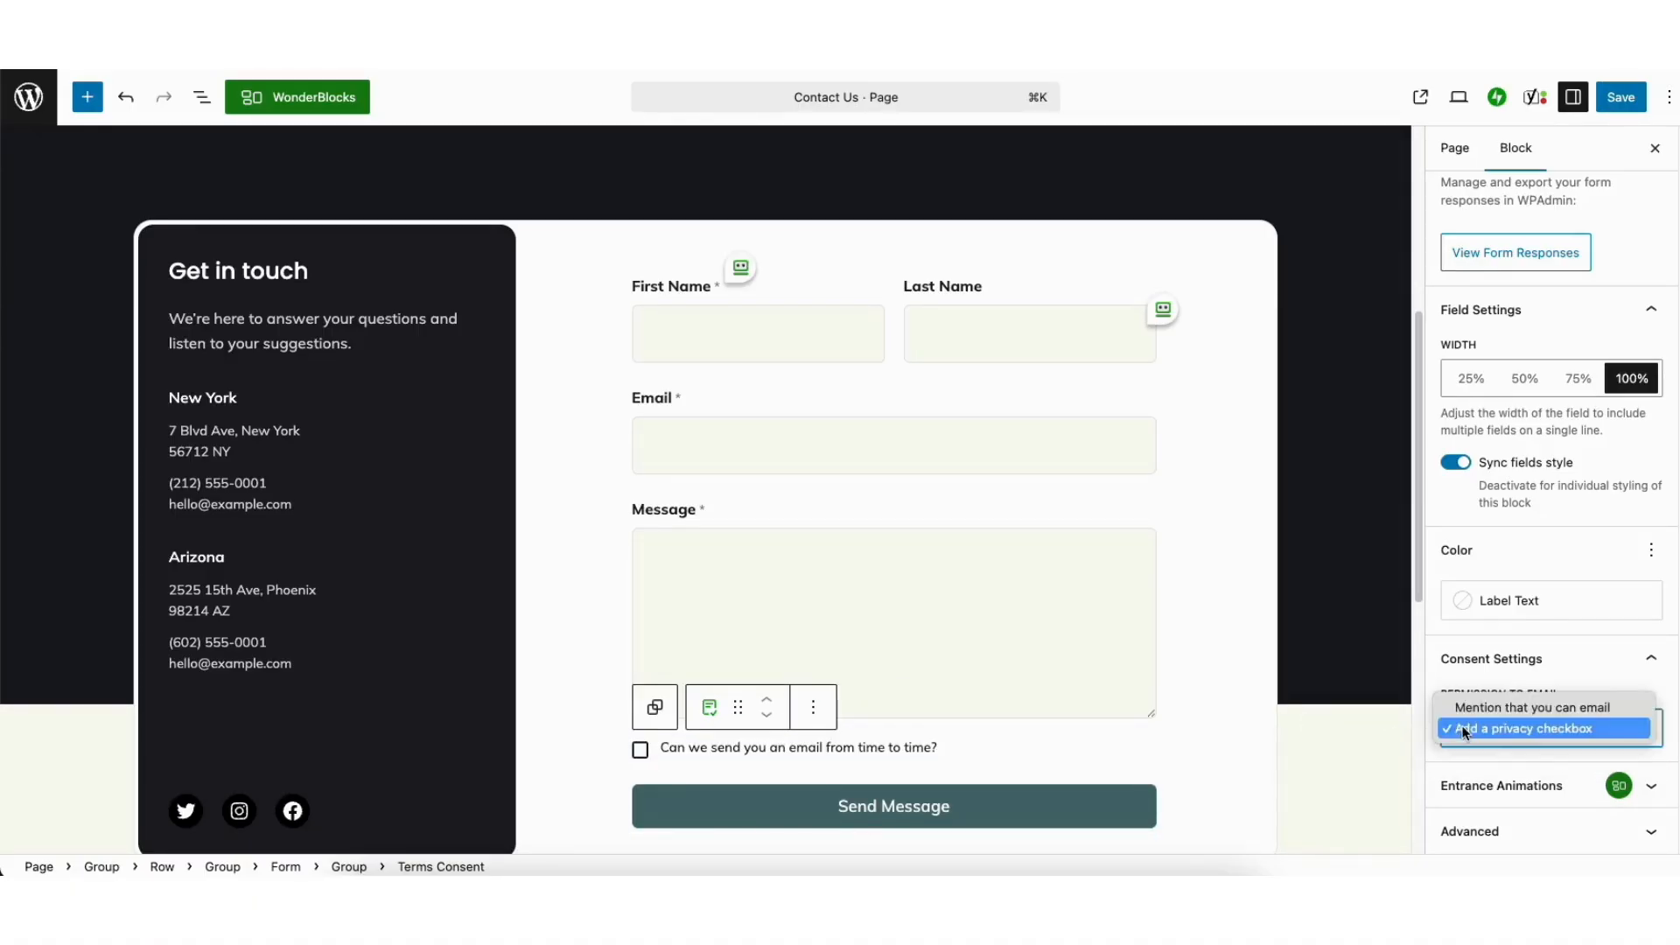
click(1468, 706)
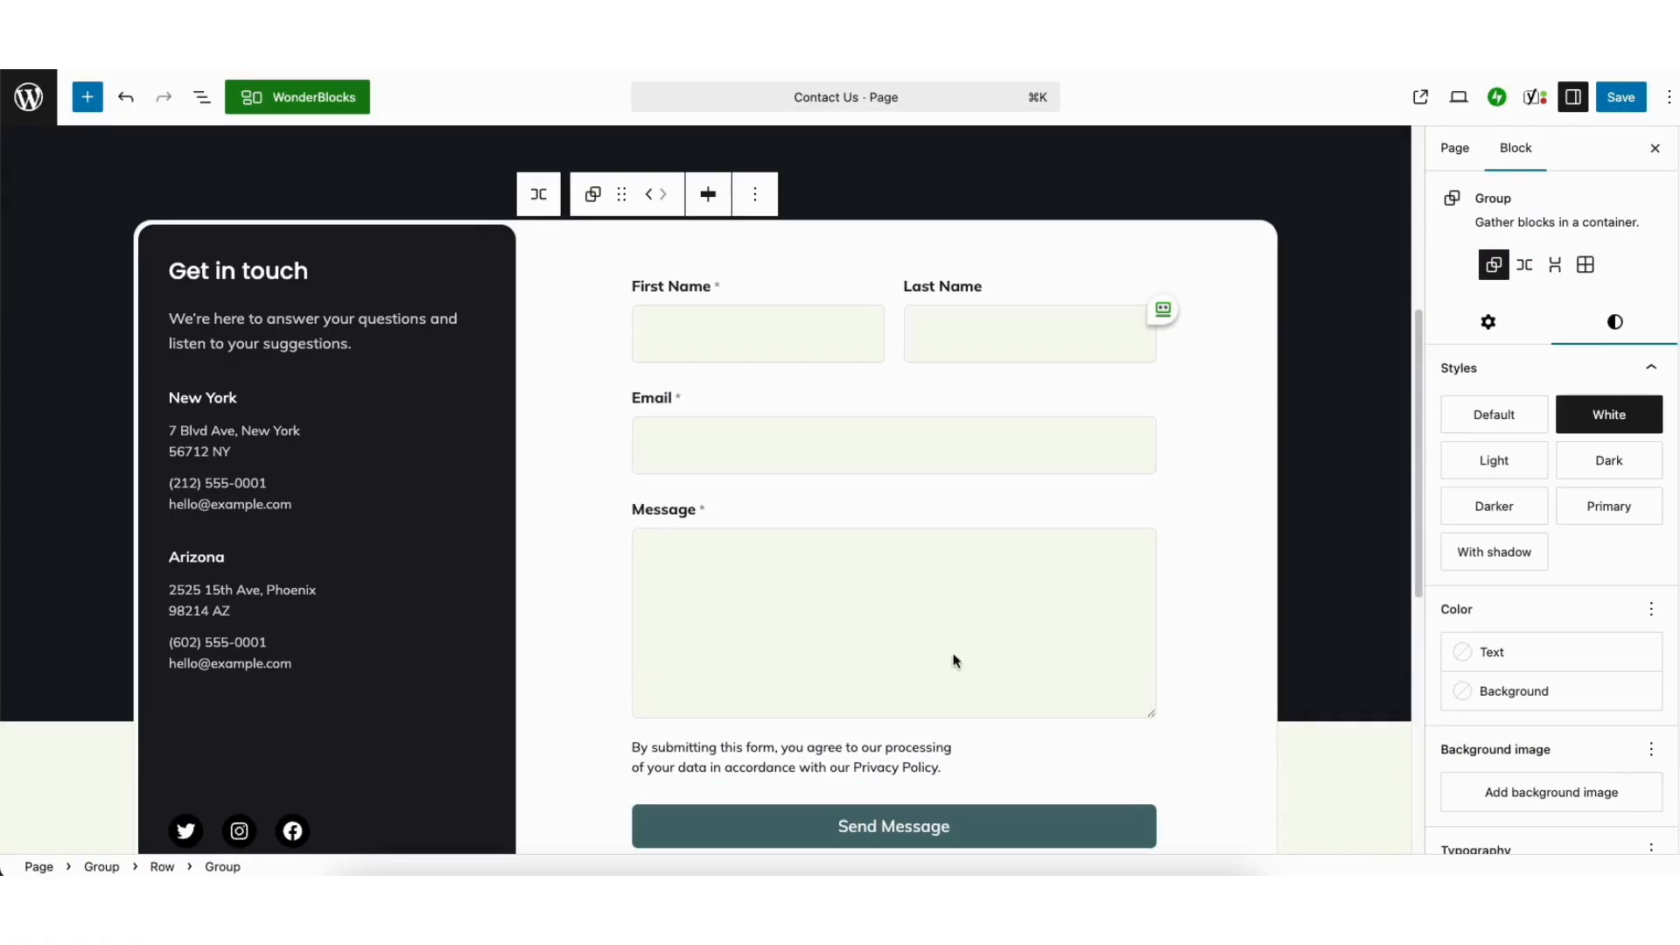
Look through the Send Message button's text color, background and entrance animation options
click(809, 829)
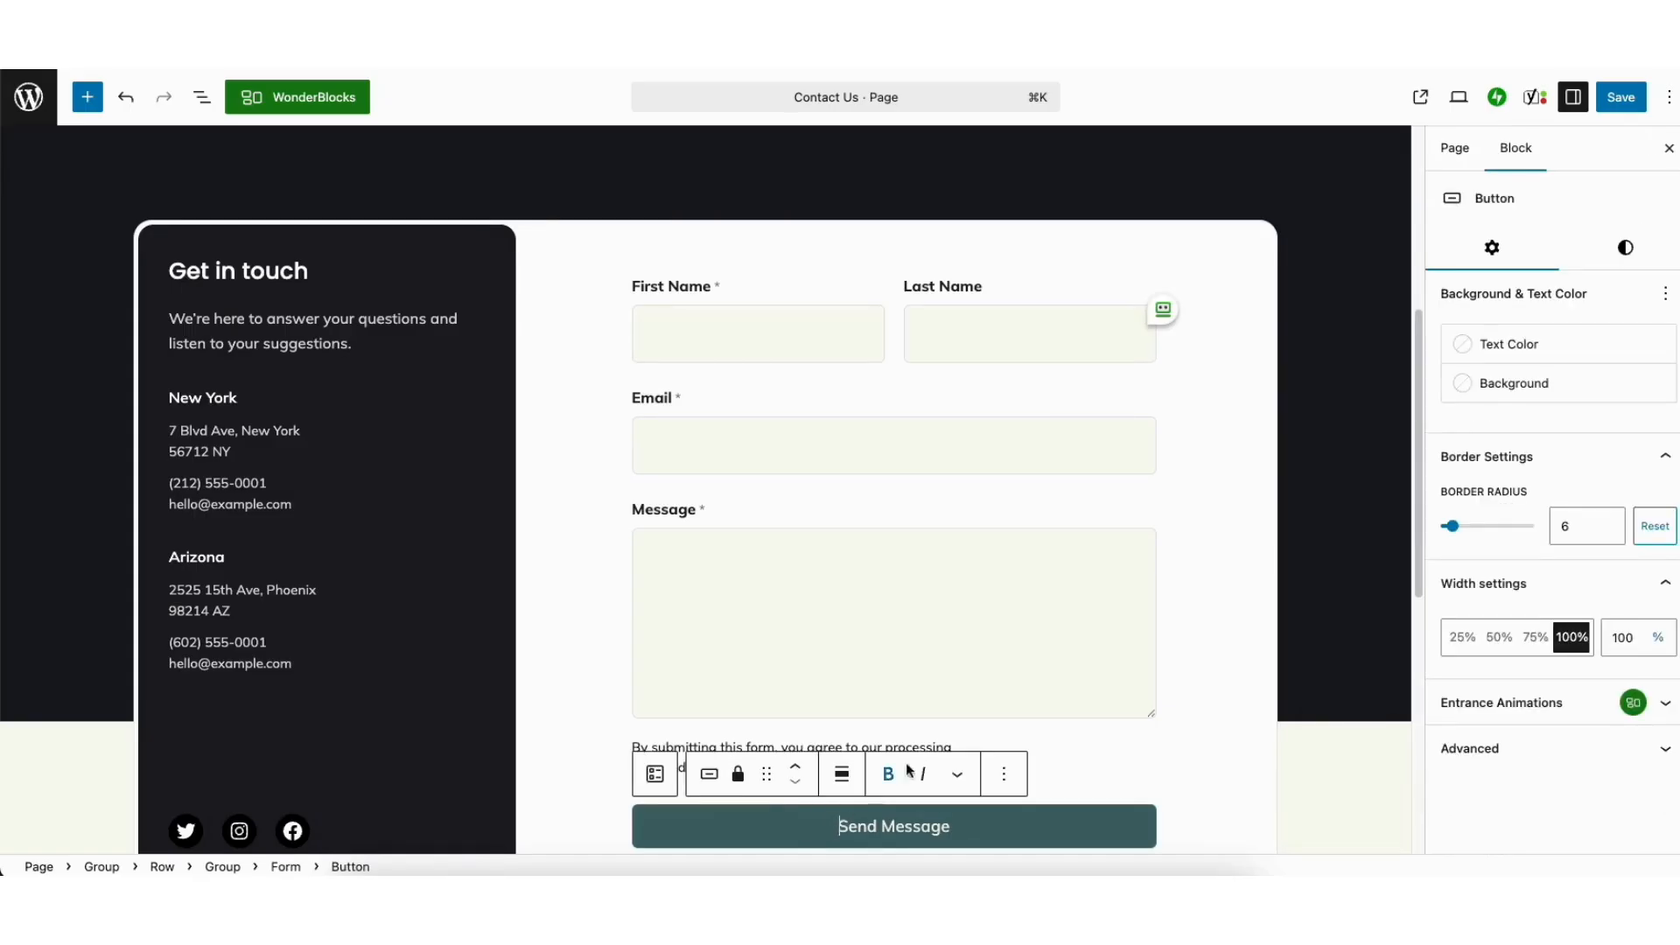
click(1504, 345)
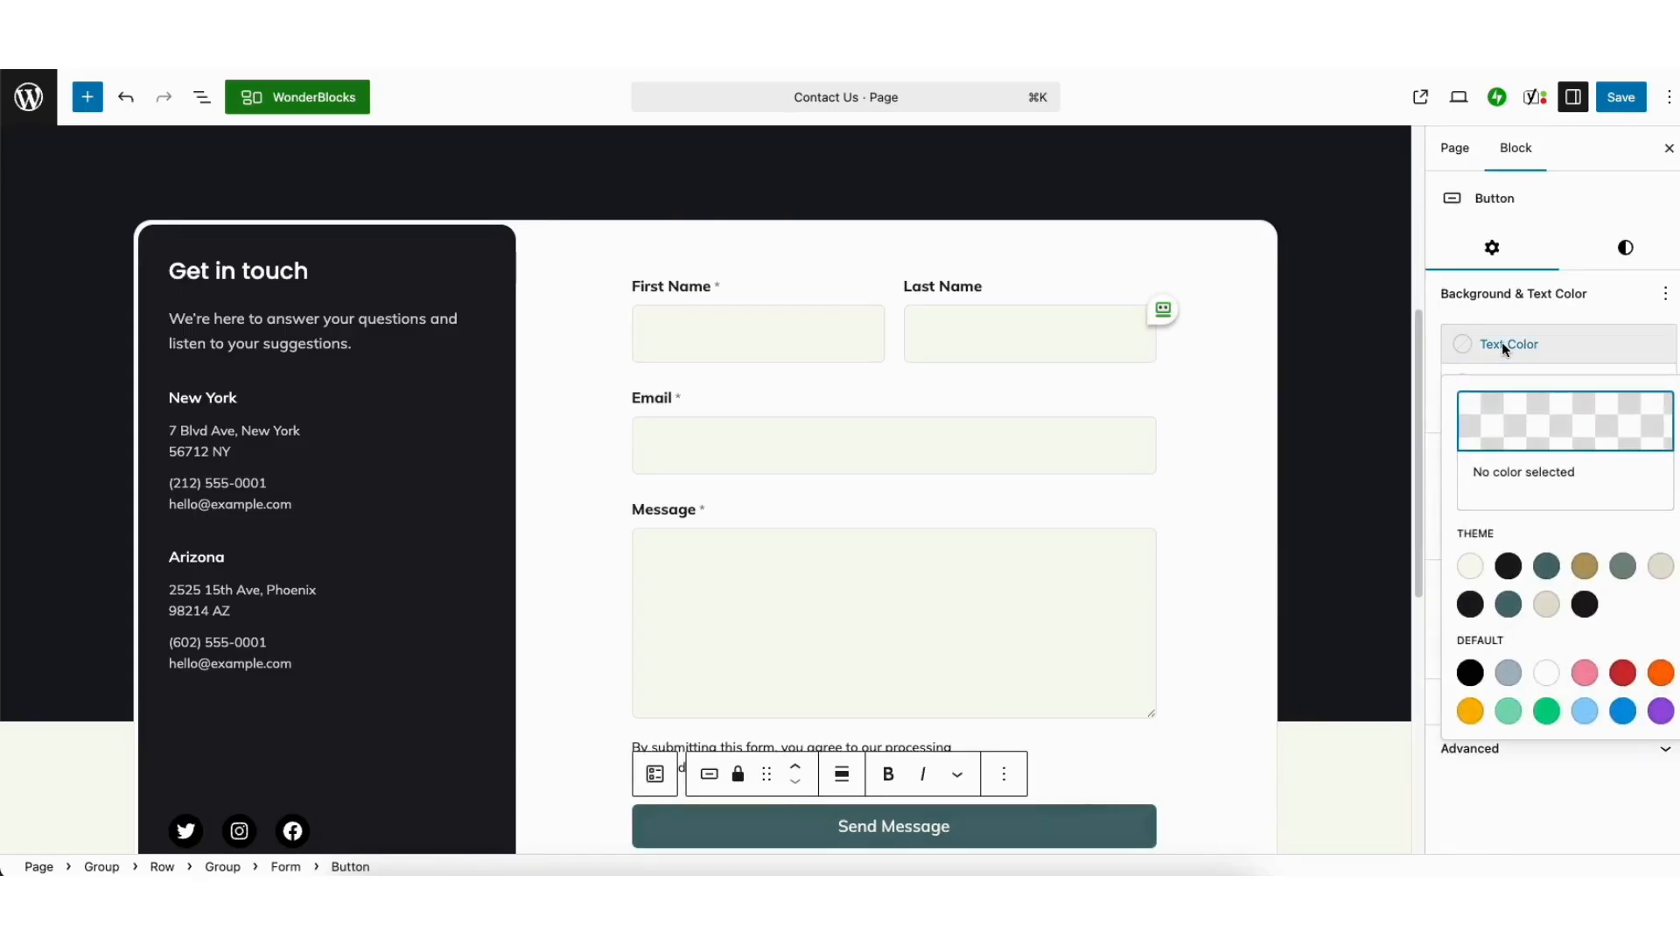
click(1502, 341)
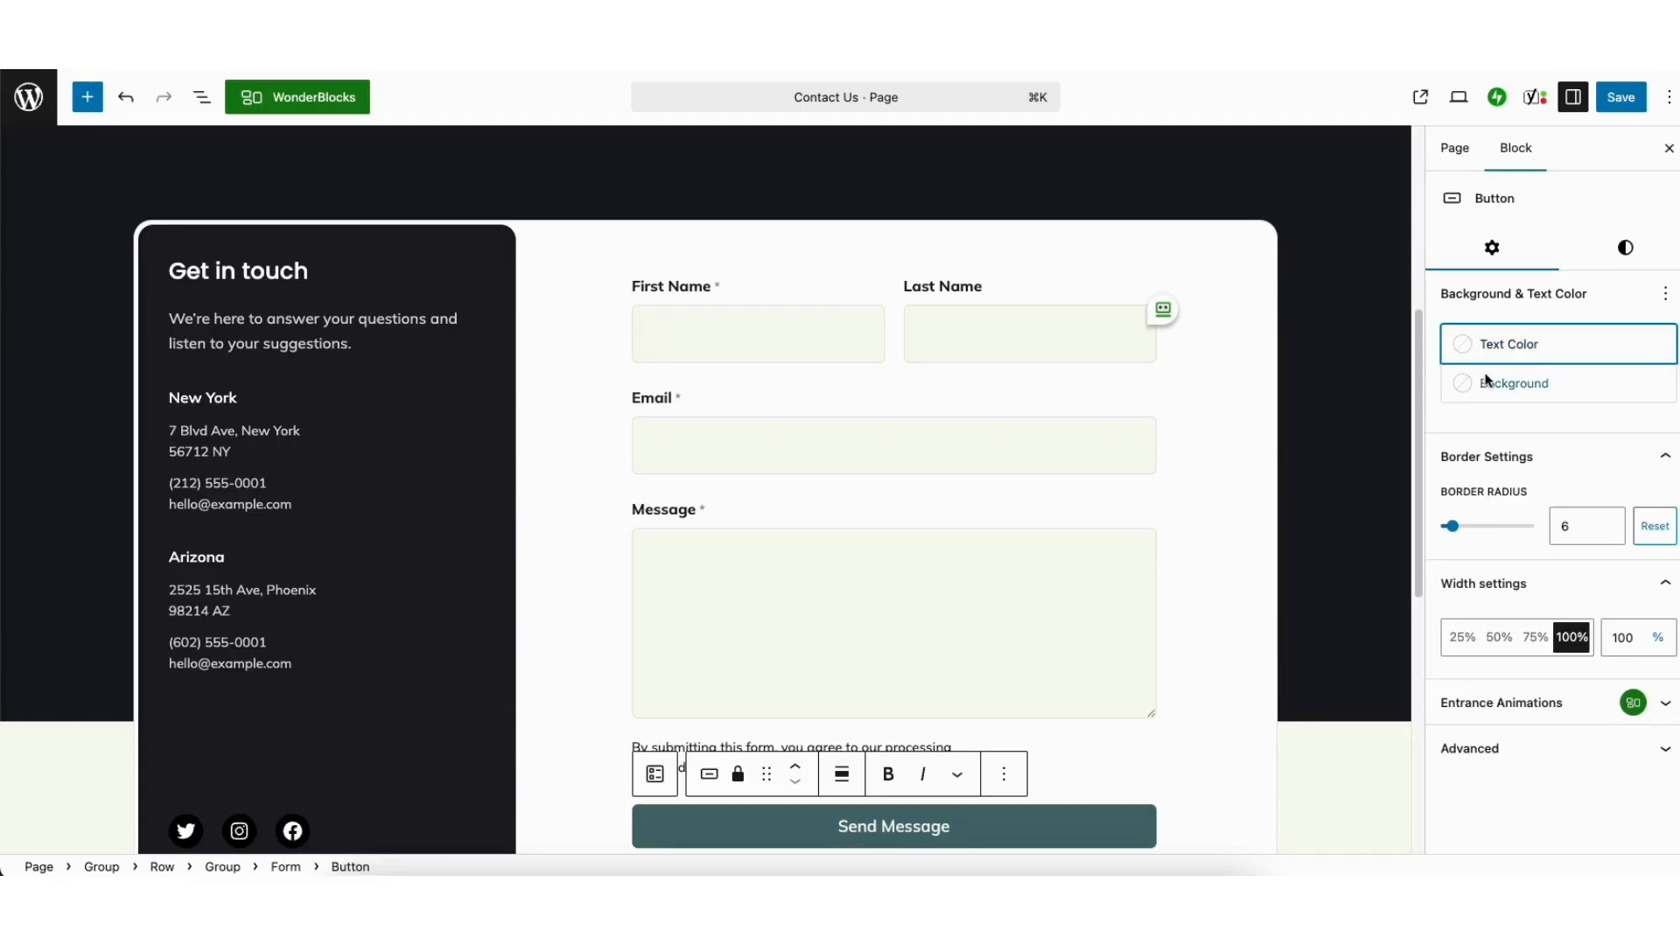
click(1481, 380)
click(1481, 380)
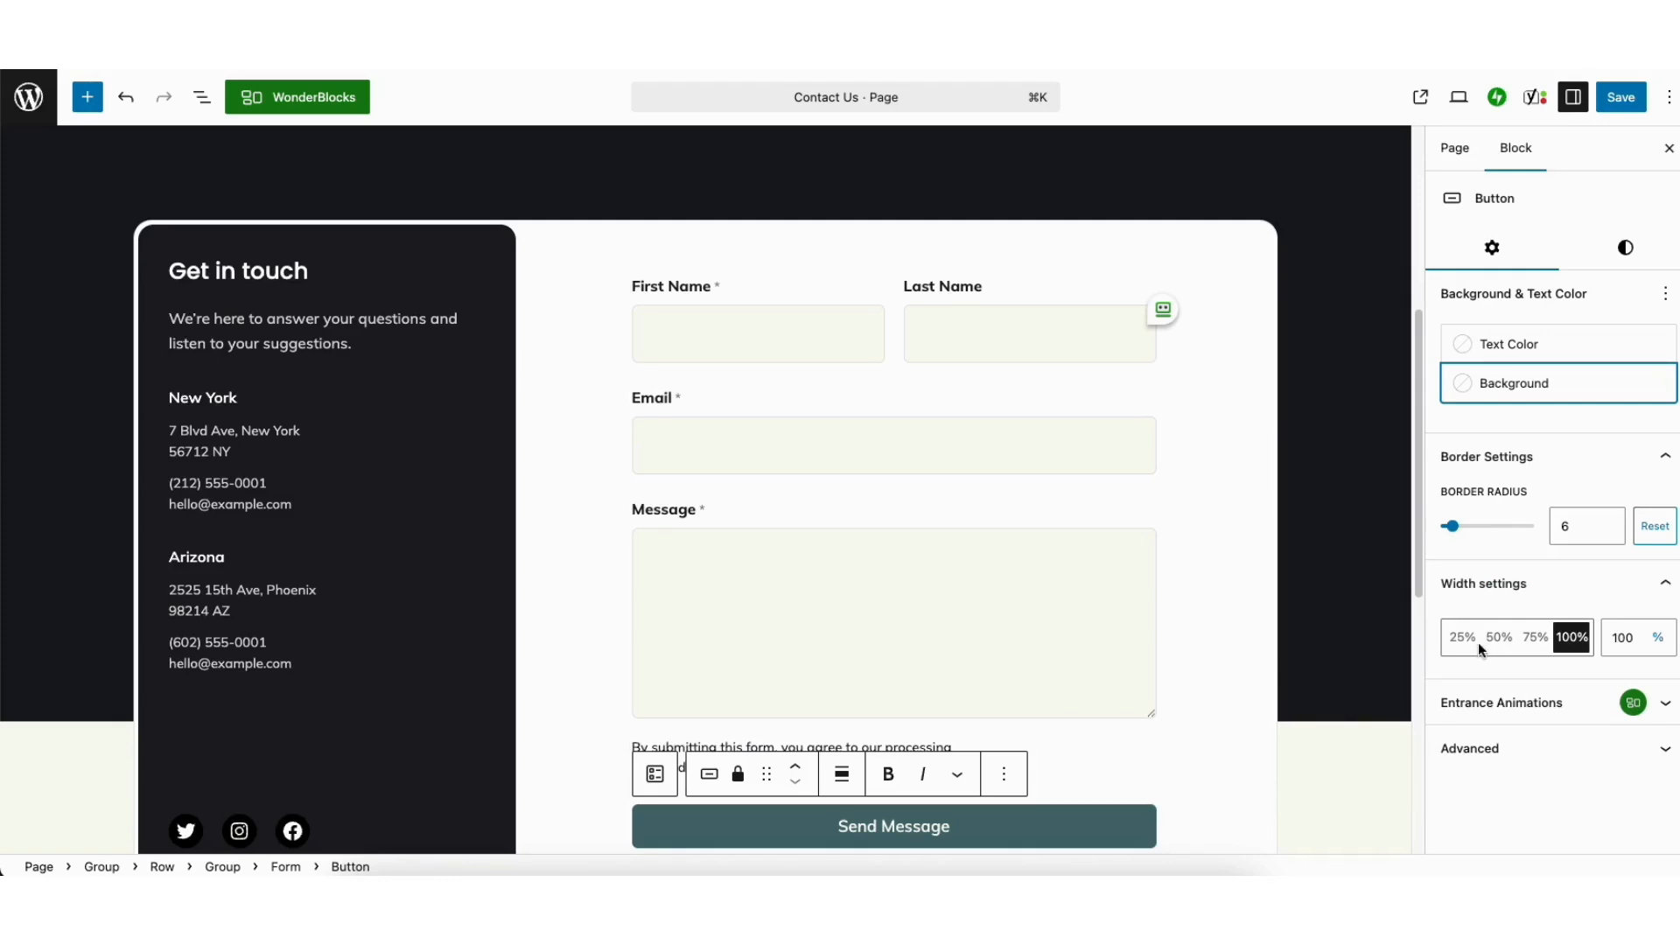
click(1468, 699)
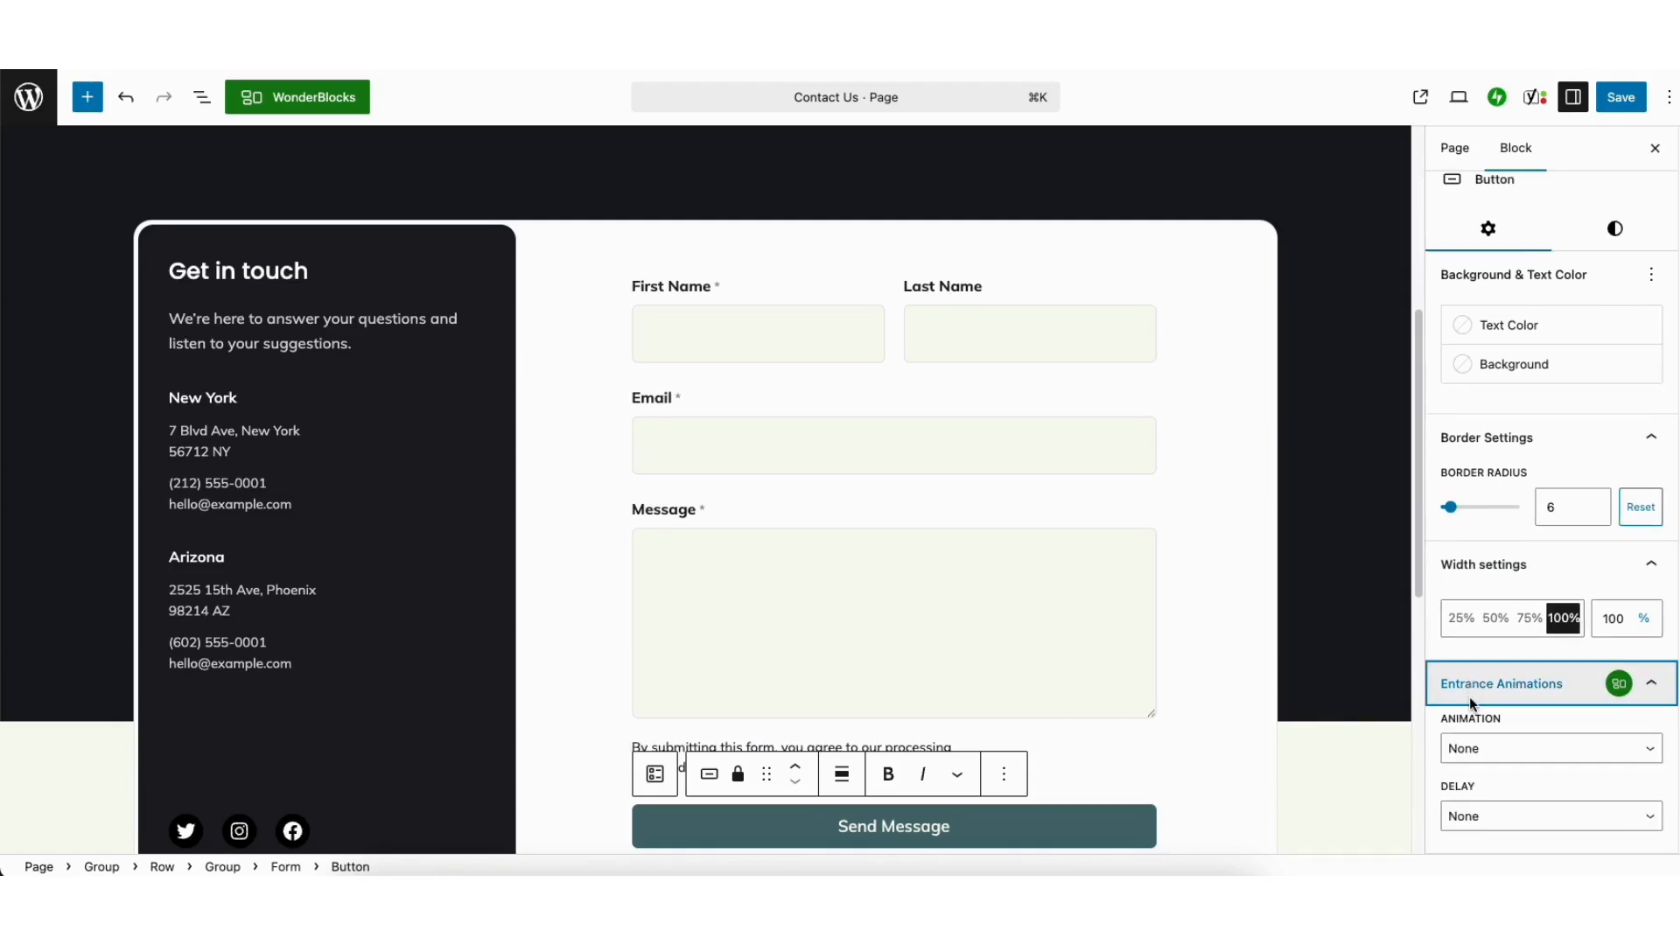
Try the Outline style on the Send Message button, return it to Fill, and keep the text size at Default
click(1617, 233)
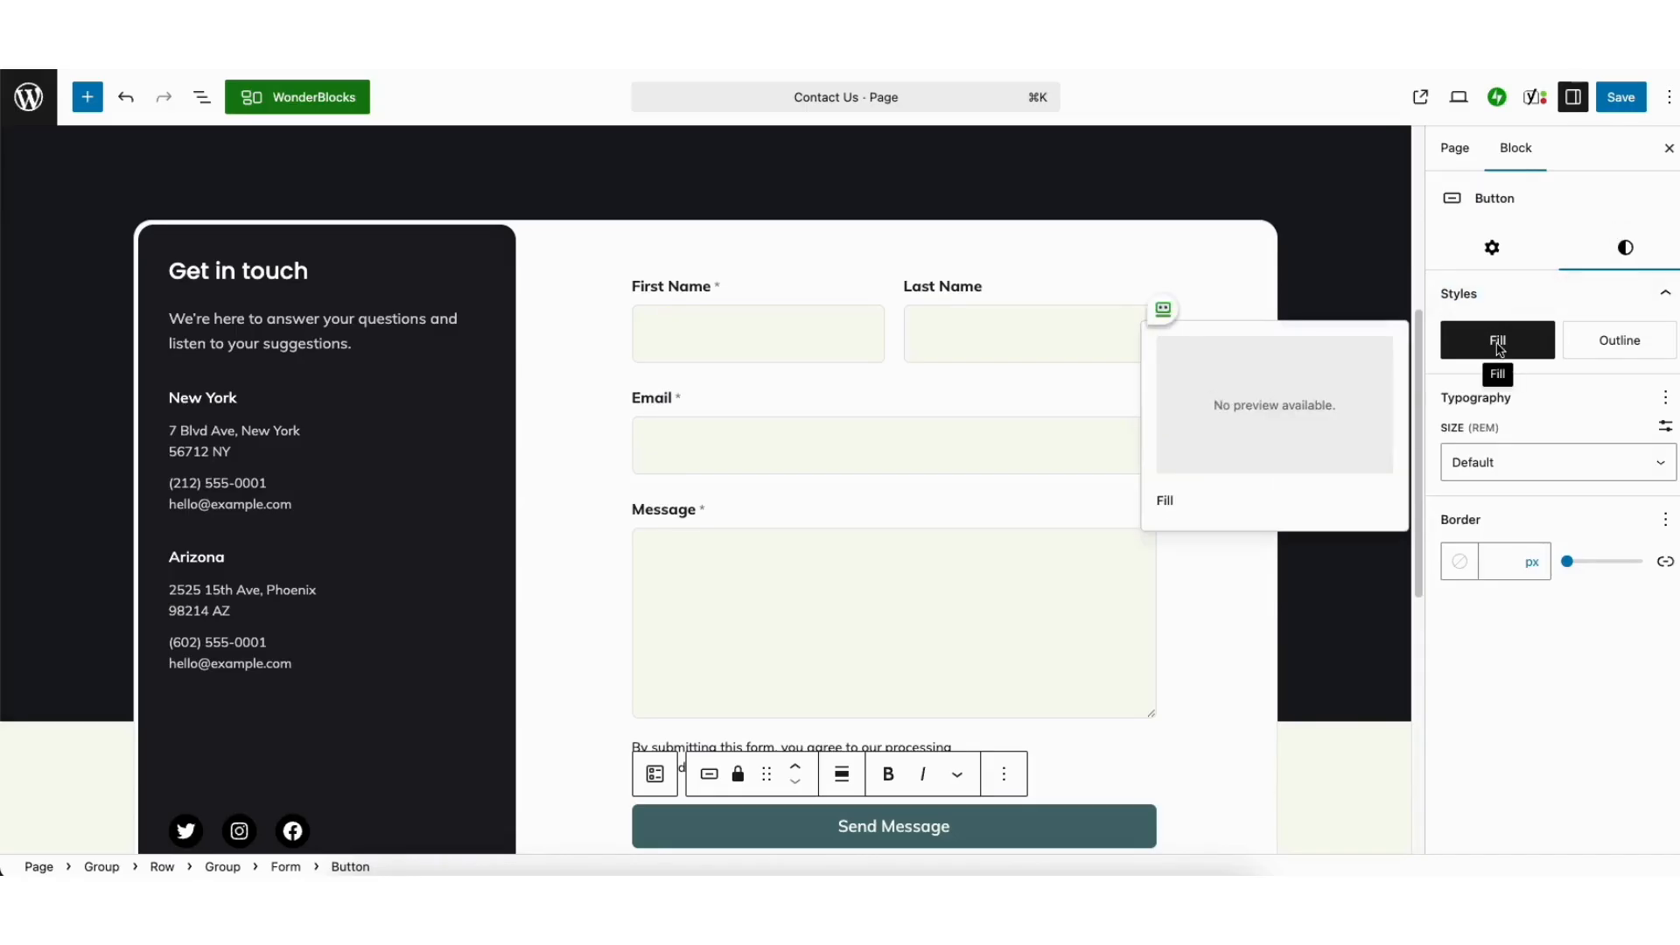
click(1611, 340)
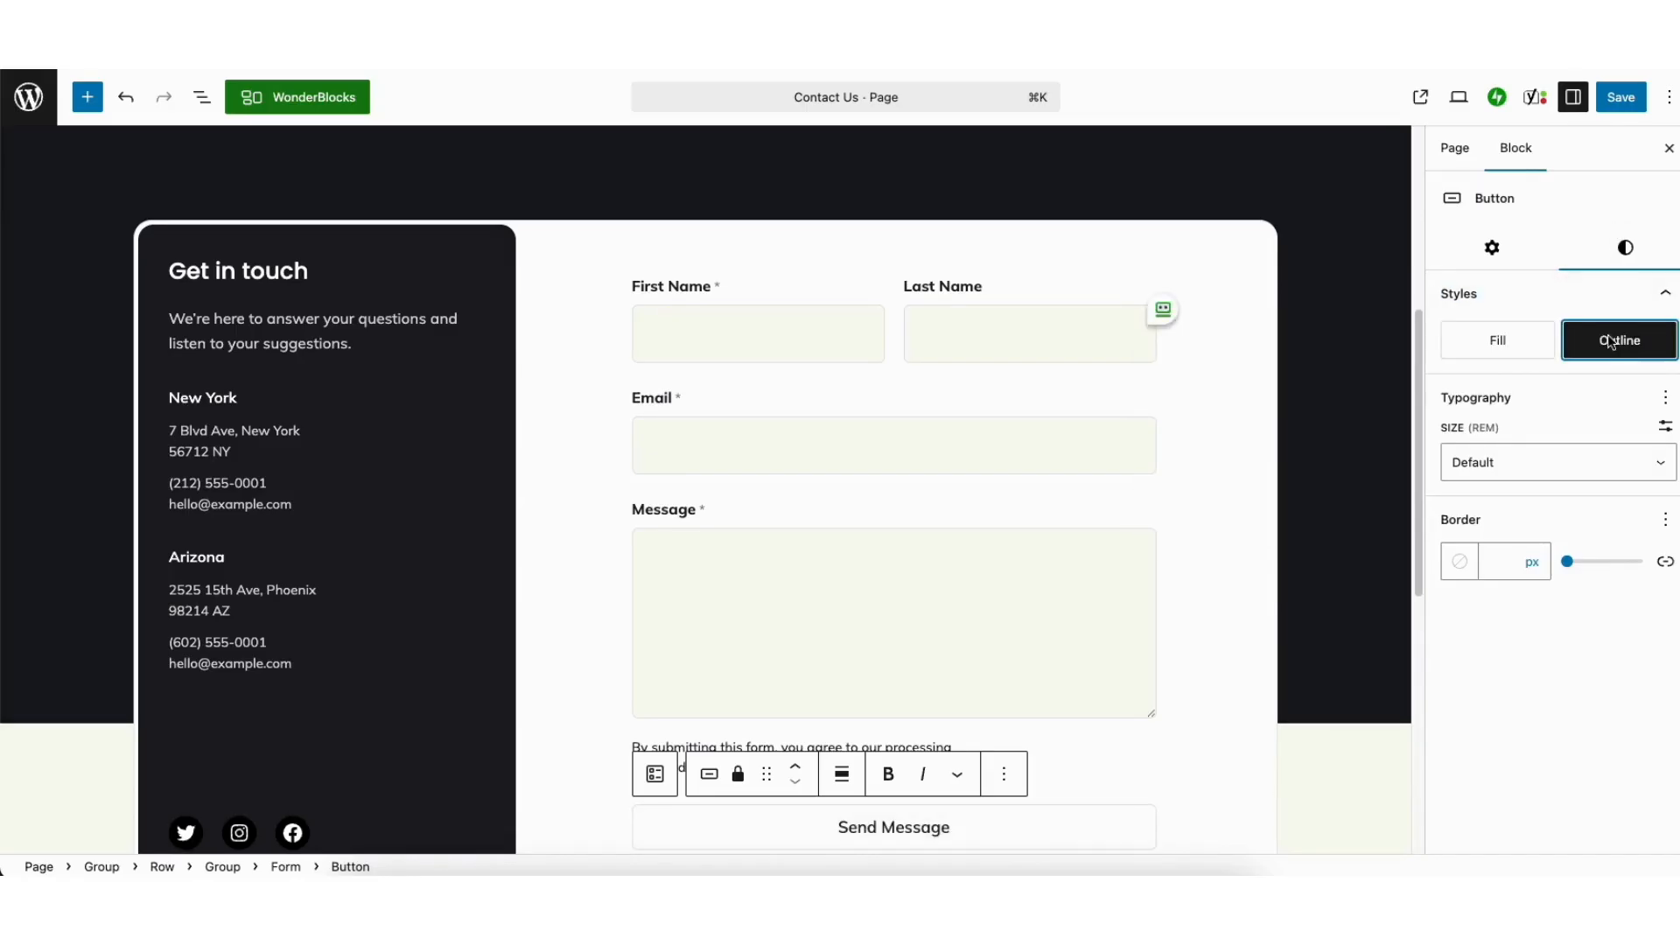
click(1505, 343)
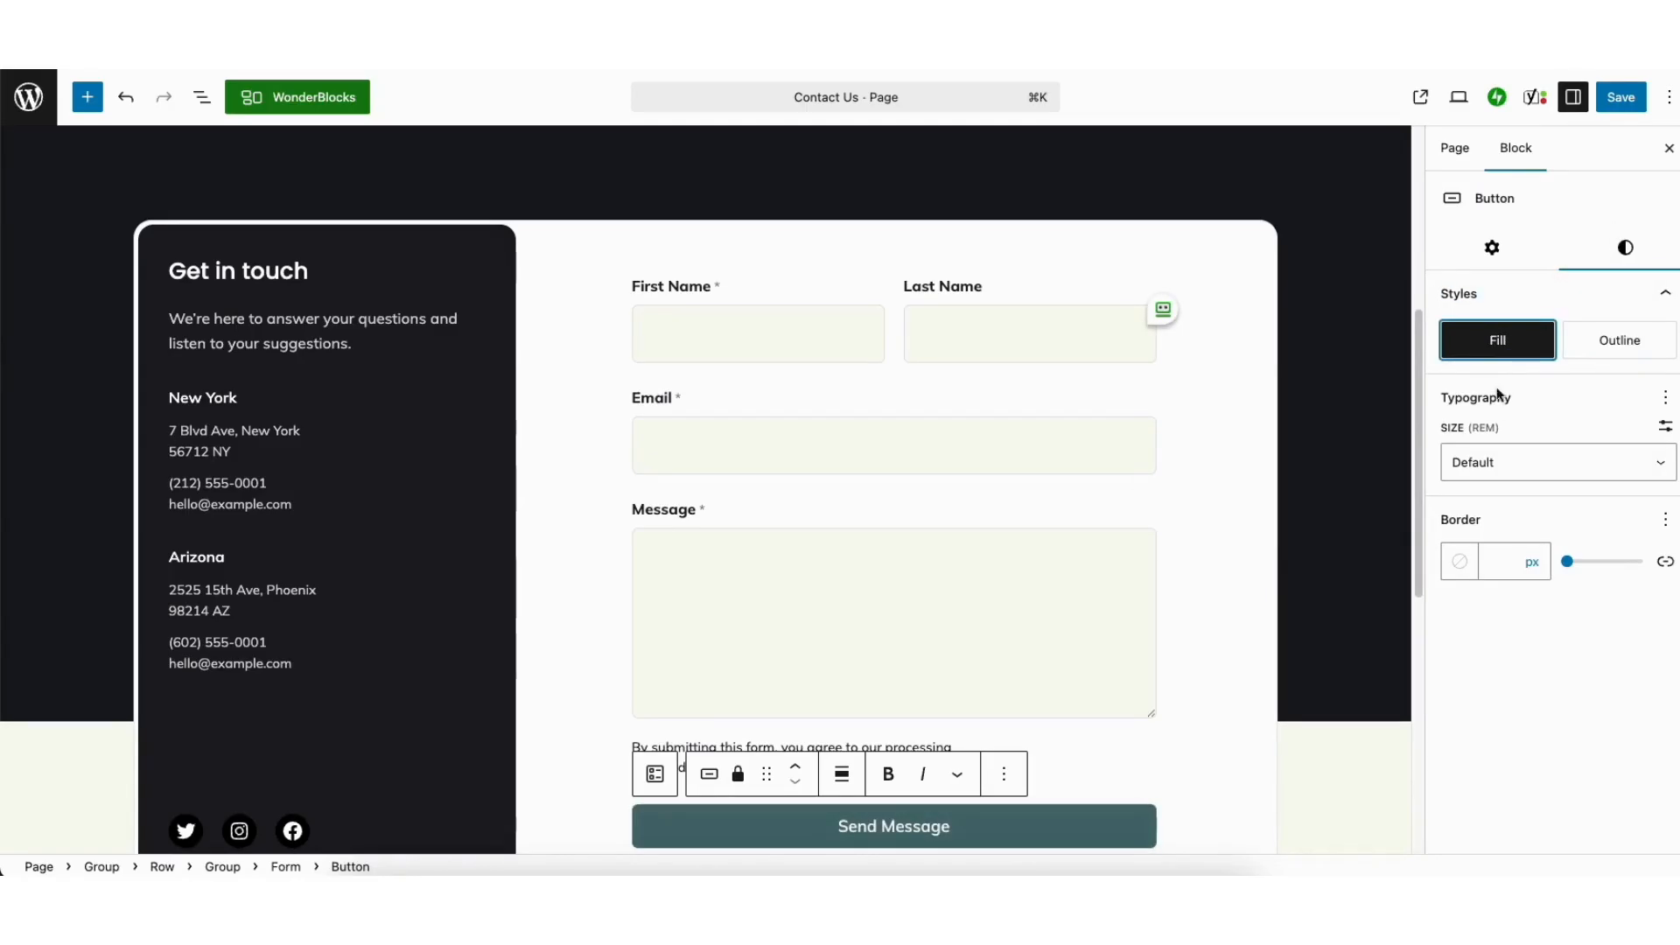
click(1499, 466)
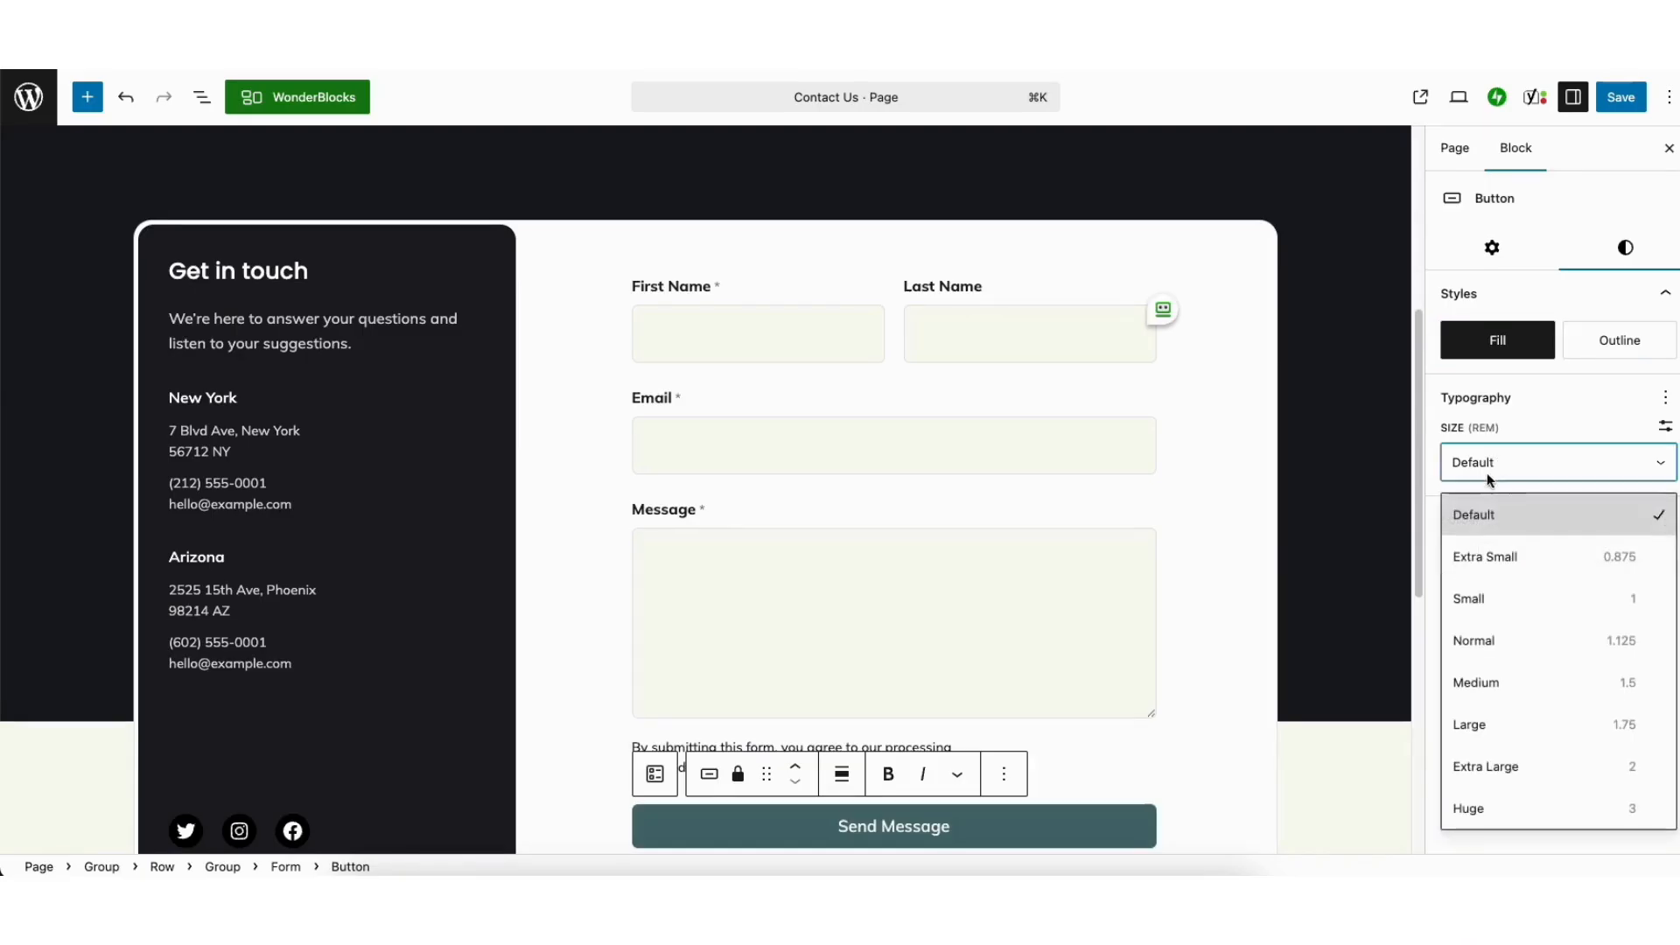
click(1479, 512)
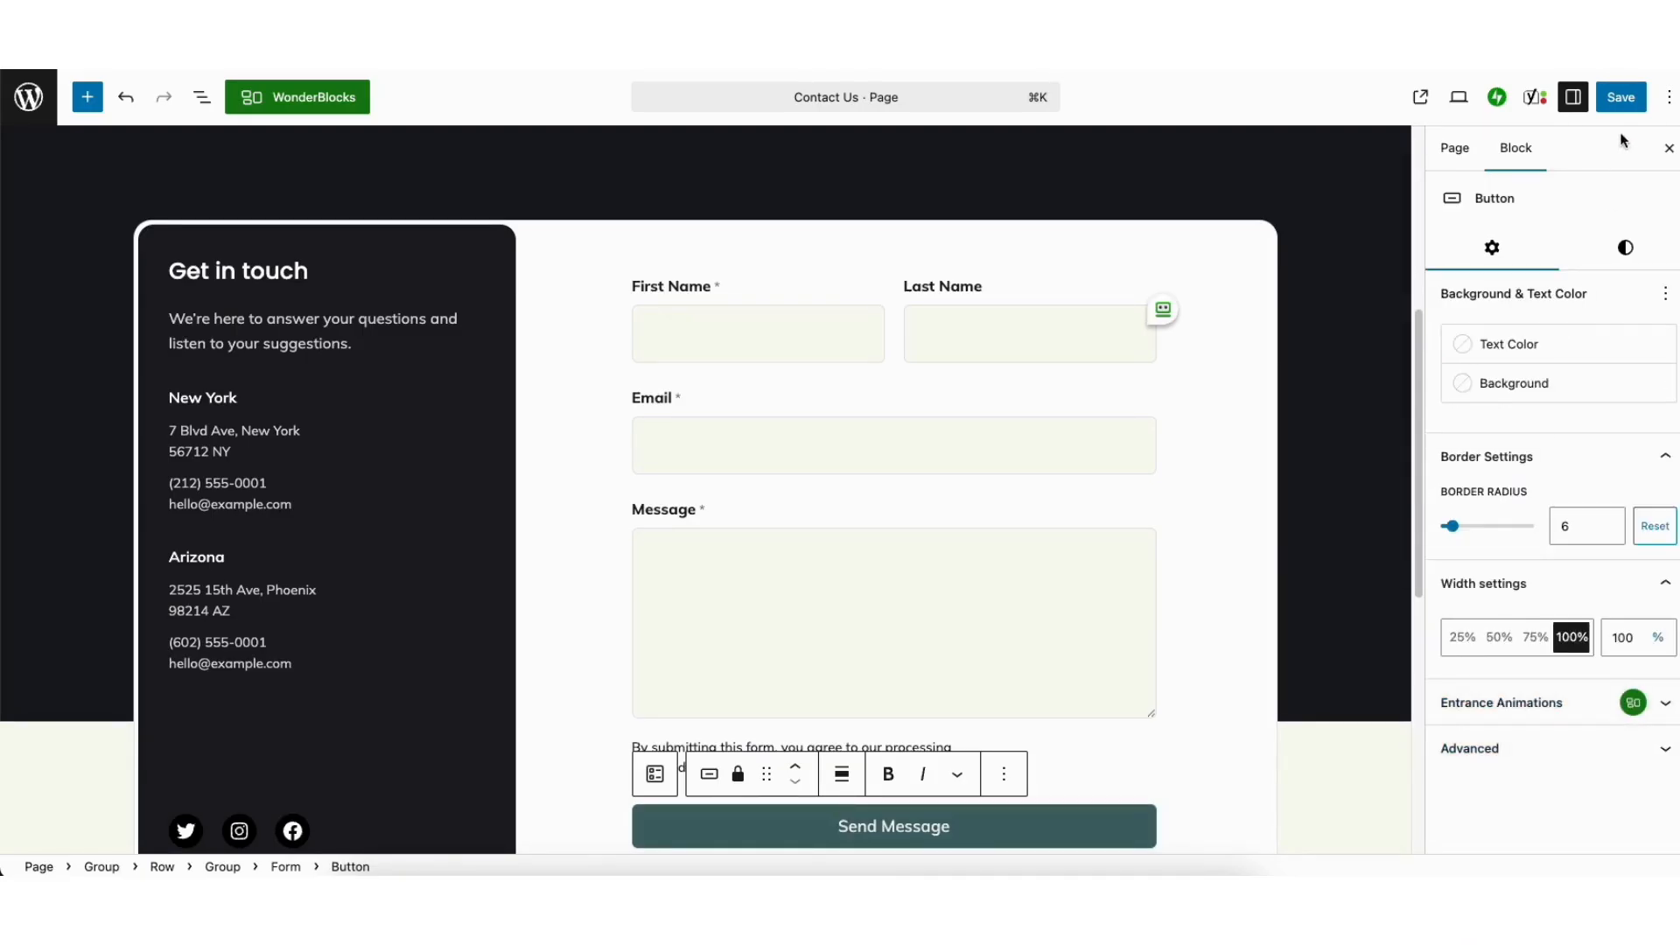
Save the Contact Us page and open the Jetpack Forms responses in the site's Feedback section
click(1618, 95)
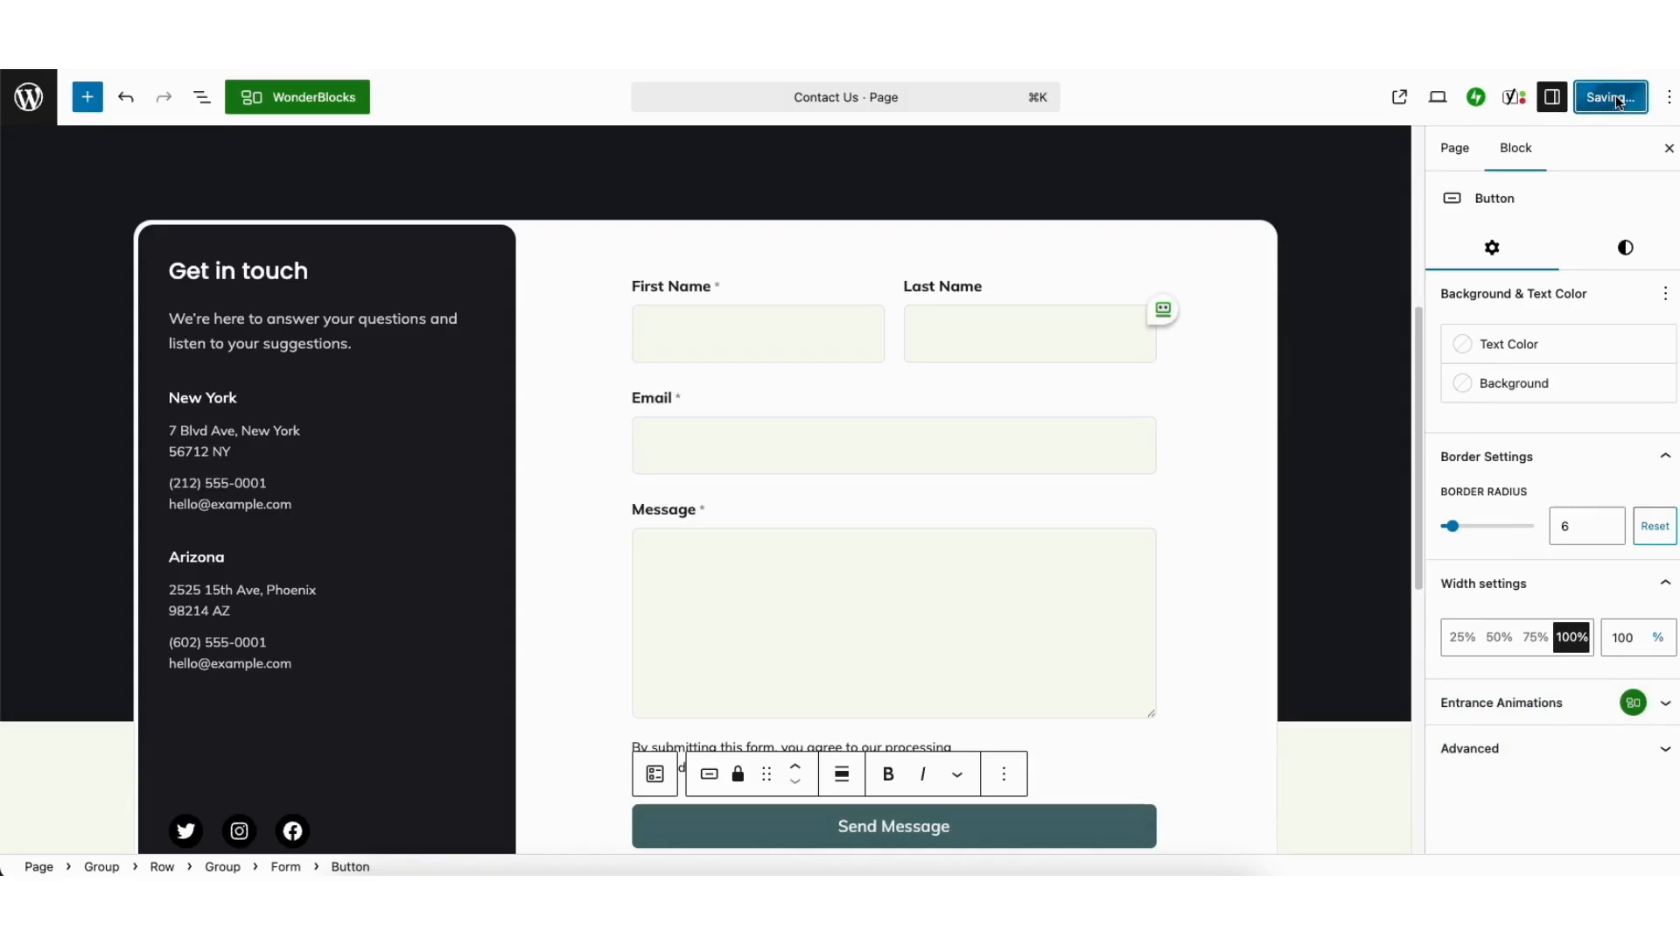
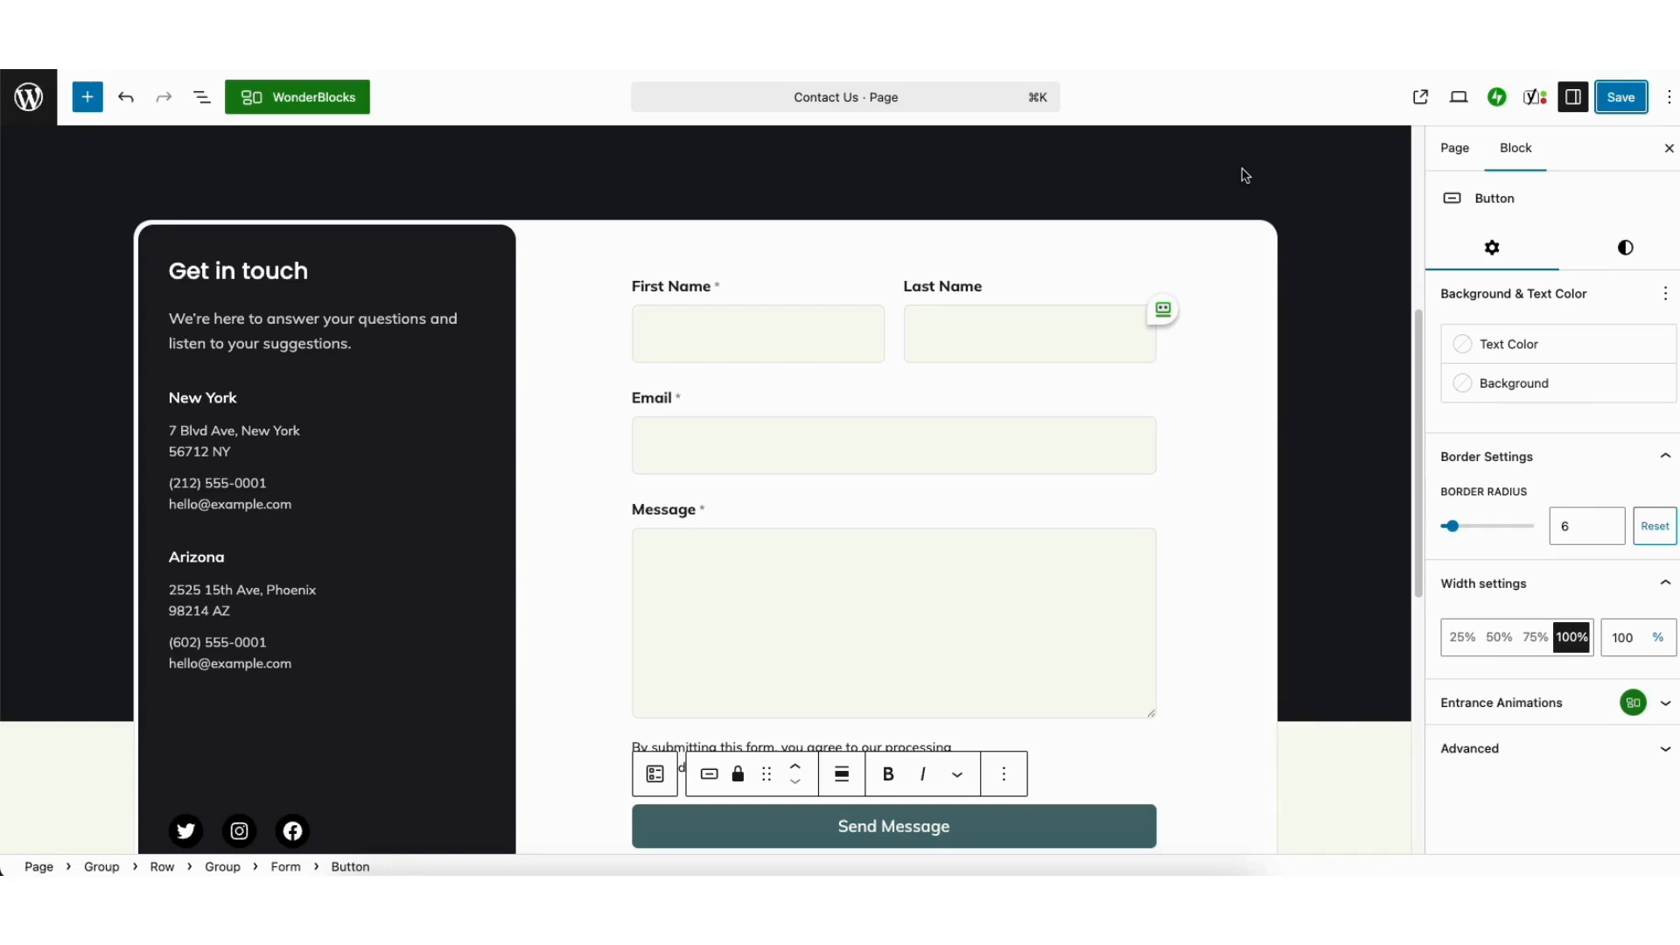
click(39, 105)
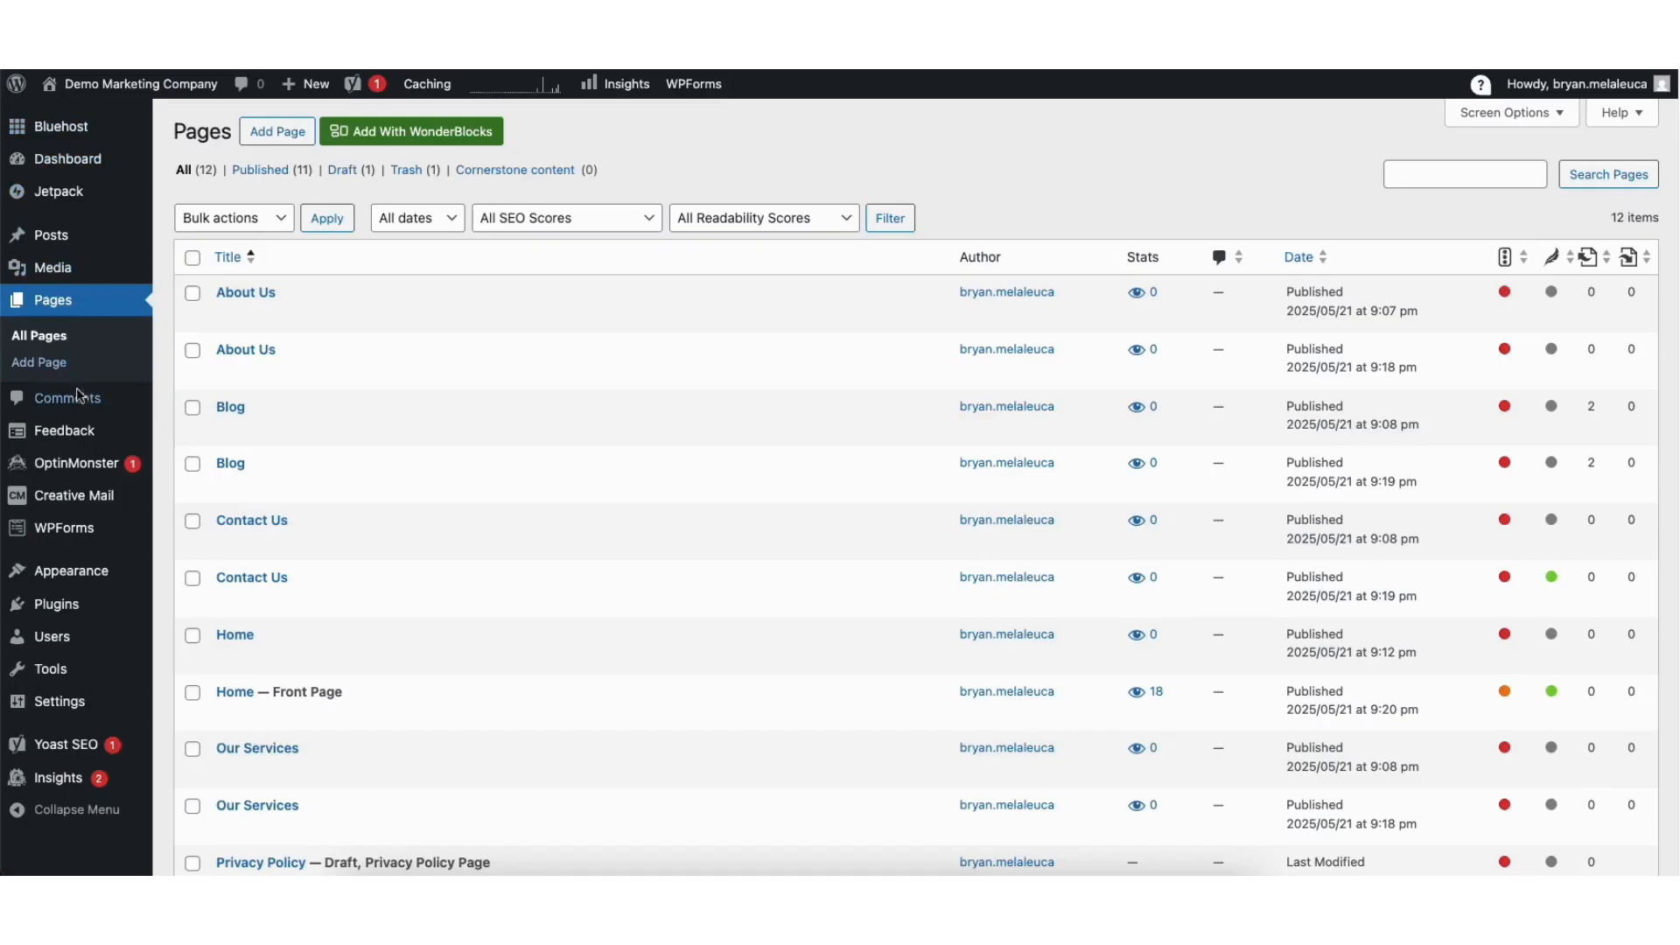
click(74, 437)
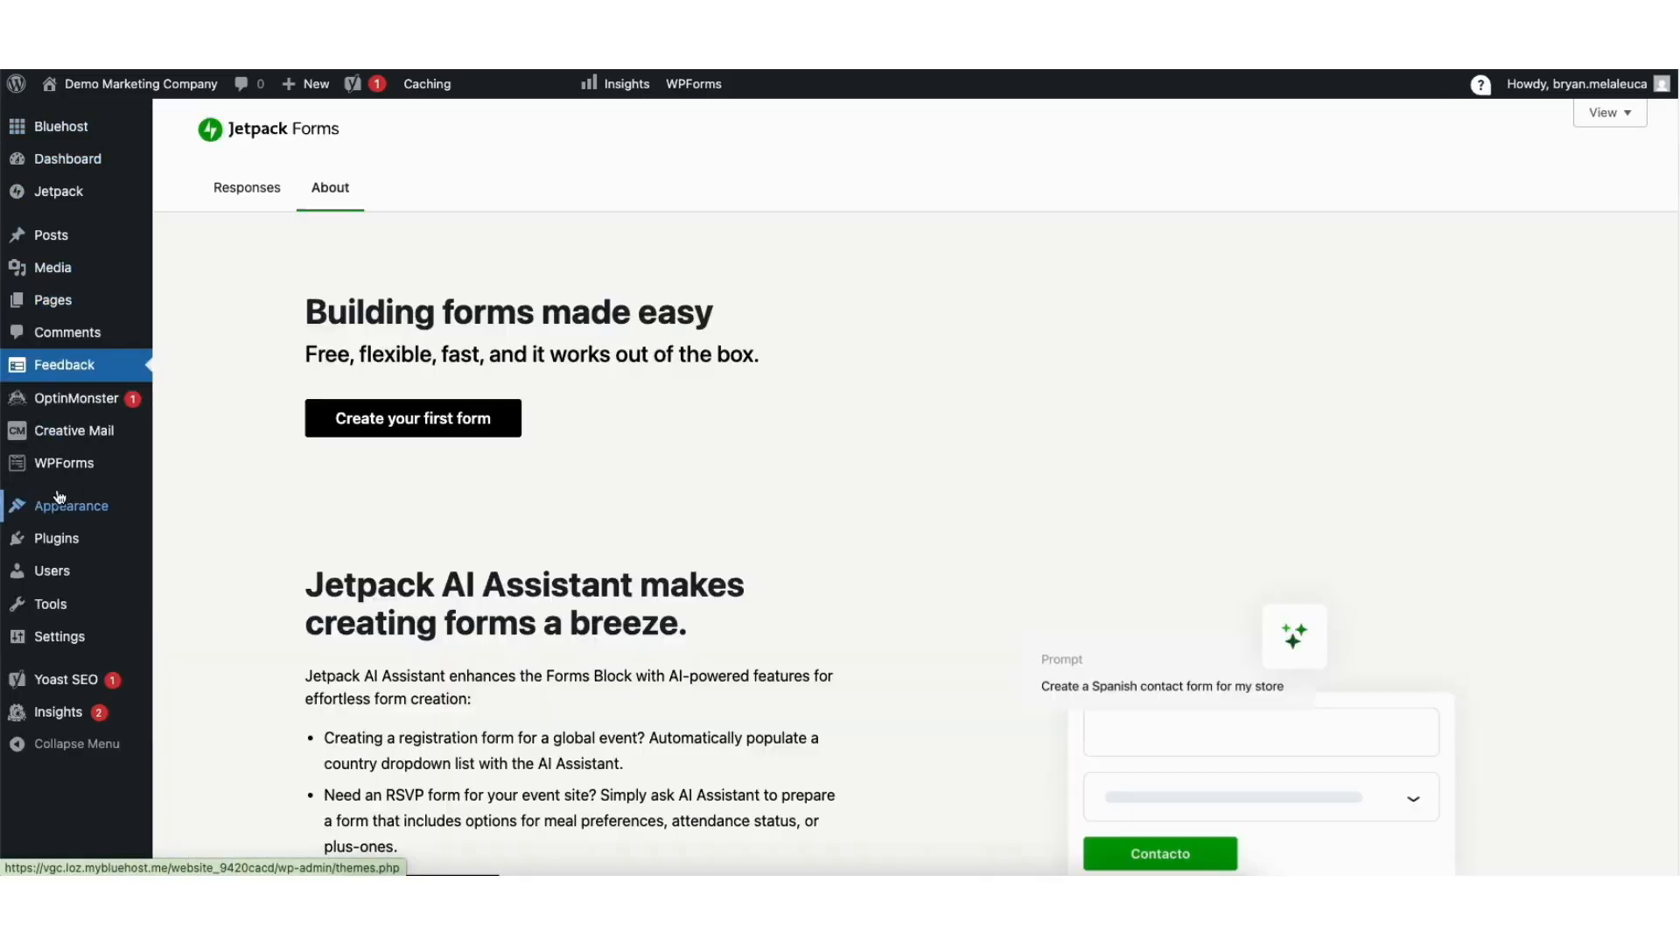
click(254, 190)
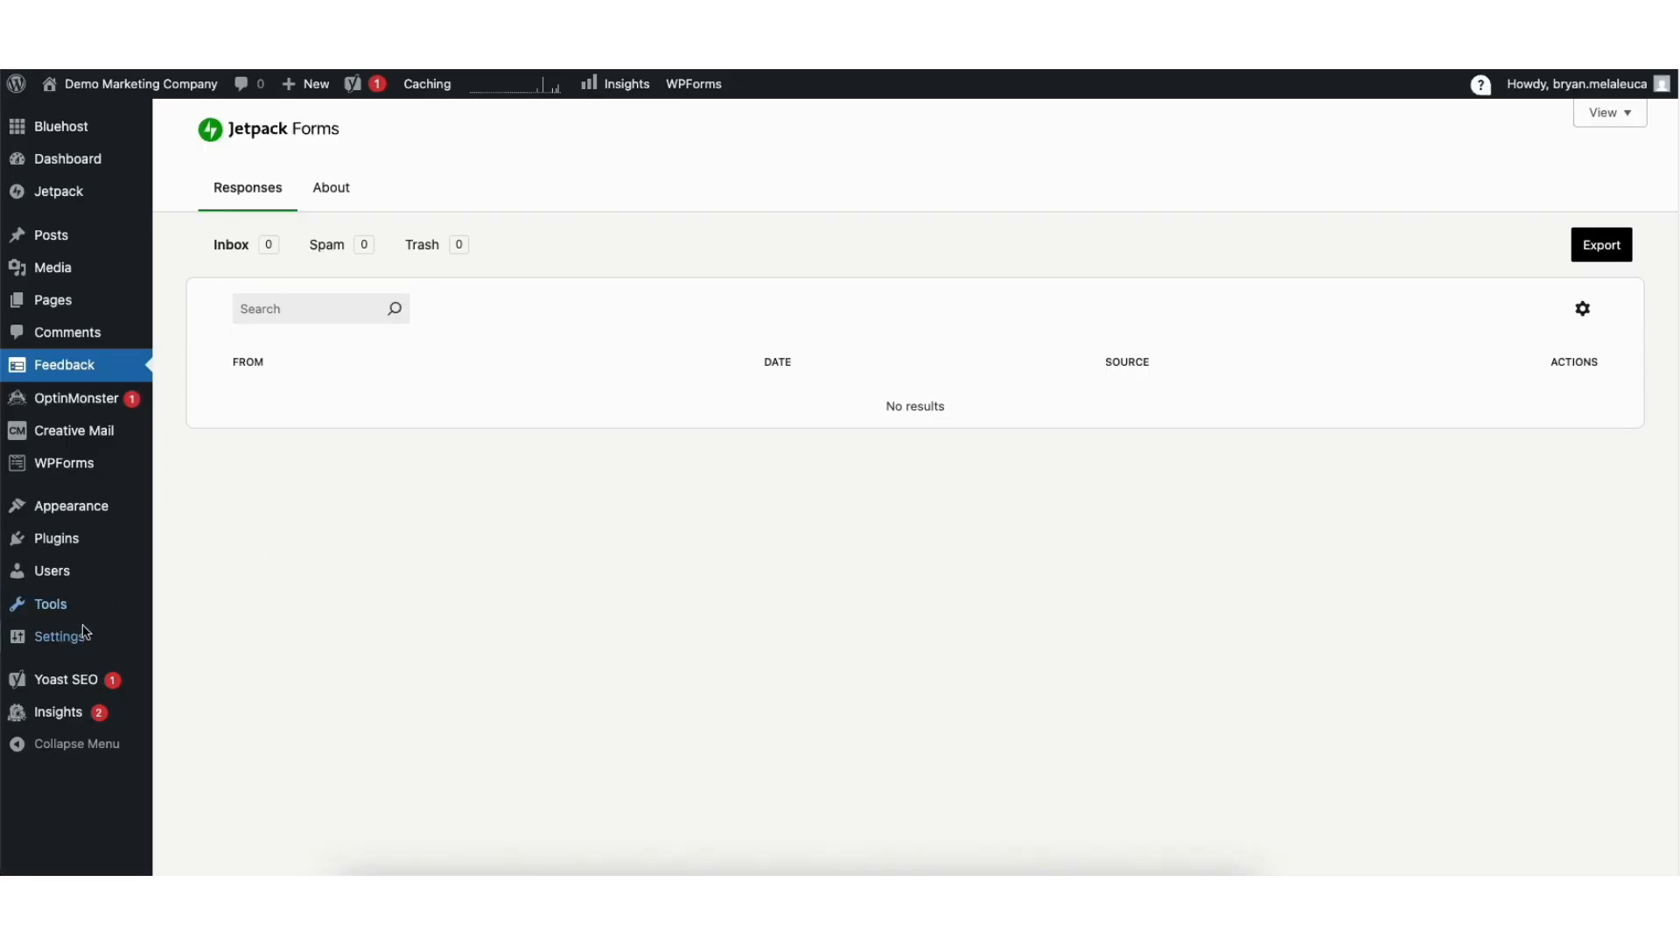
Open the General Settings and review the Administration Email Address field and the remaining options down to saving
mouse_move(70, 645)
click(194, 623)
click(253, 605)
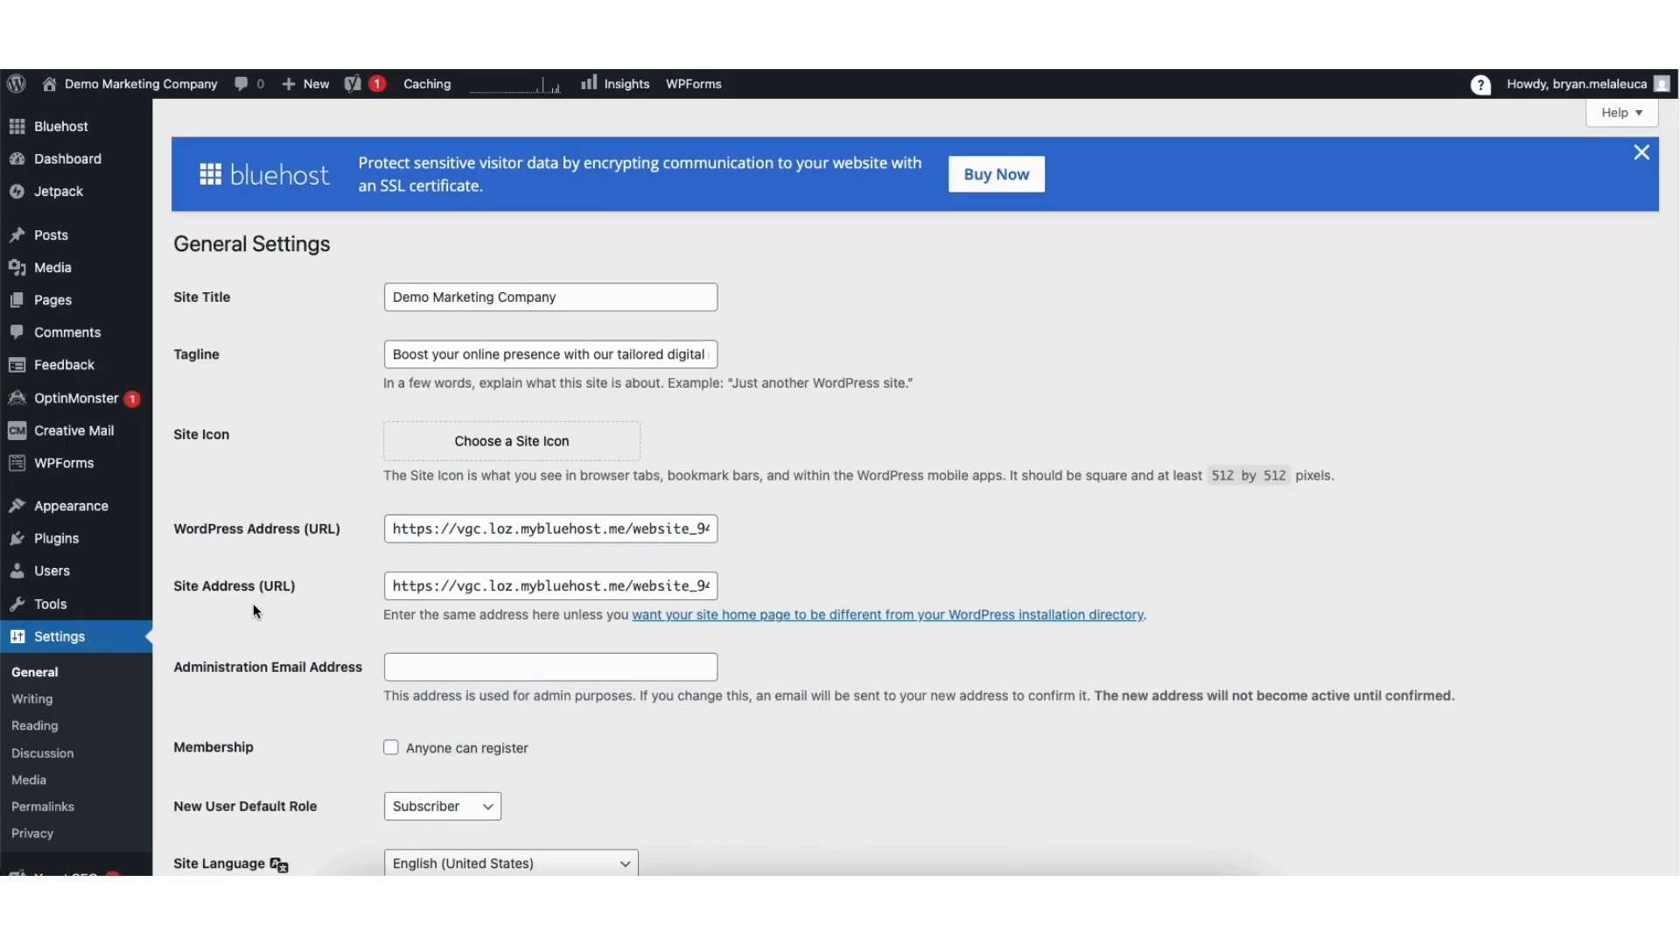
click(425, 667)
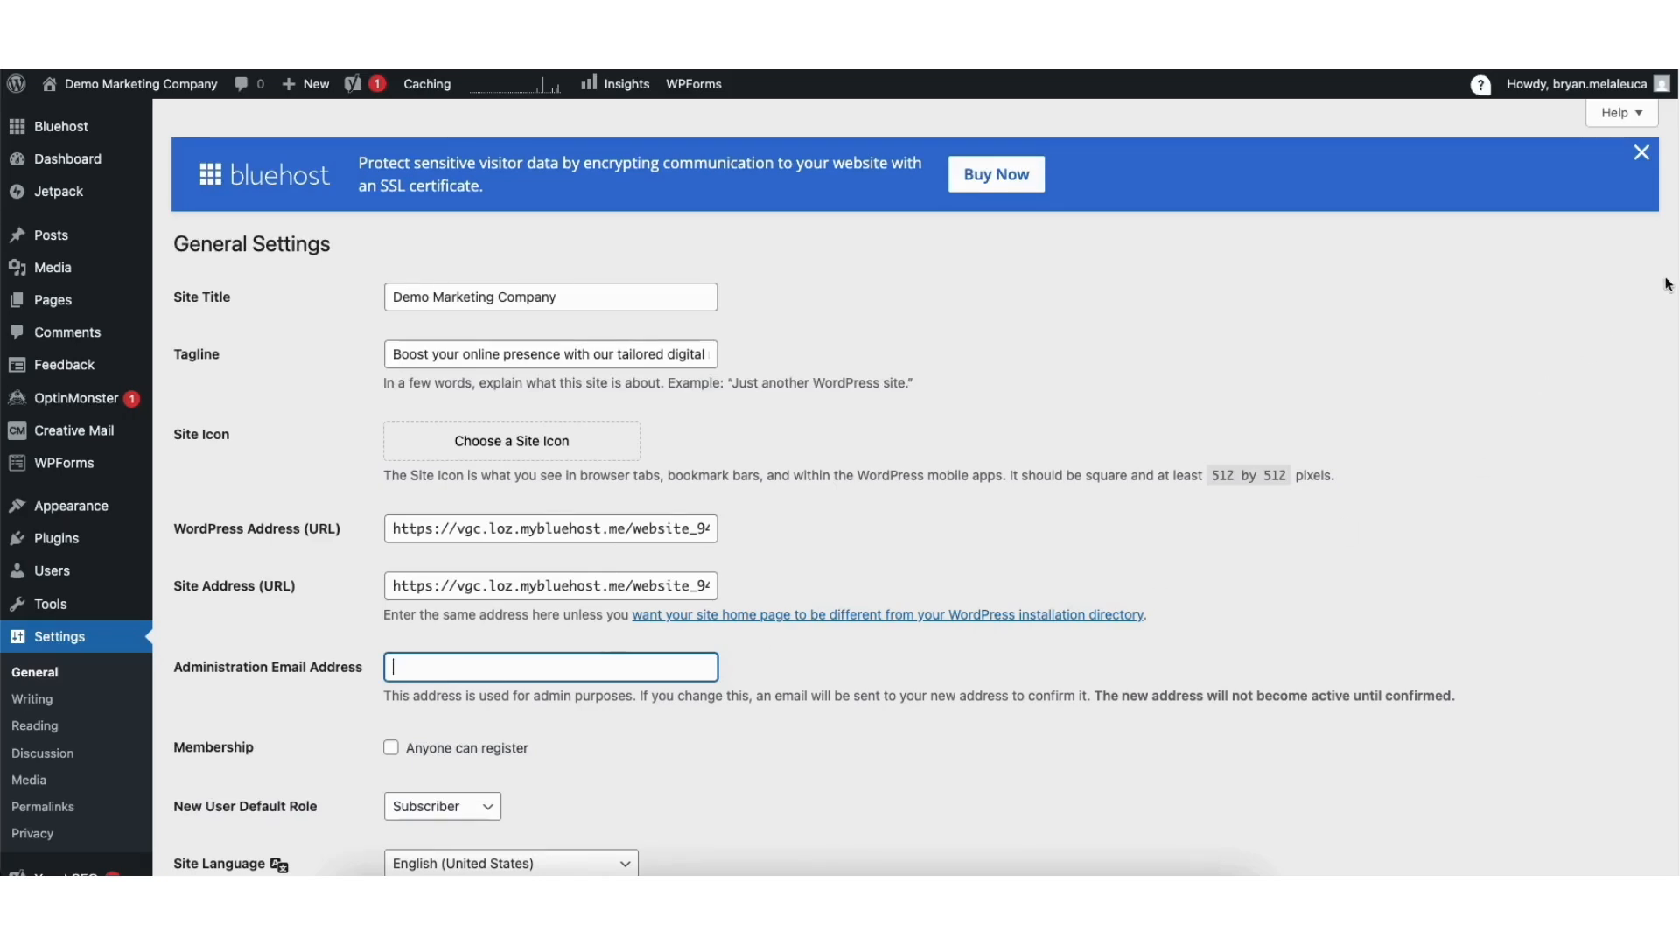
scroll(1661, 418, down, 3)
scroll(1645, 569, down, 5)
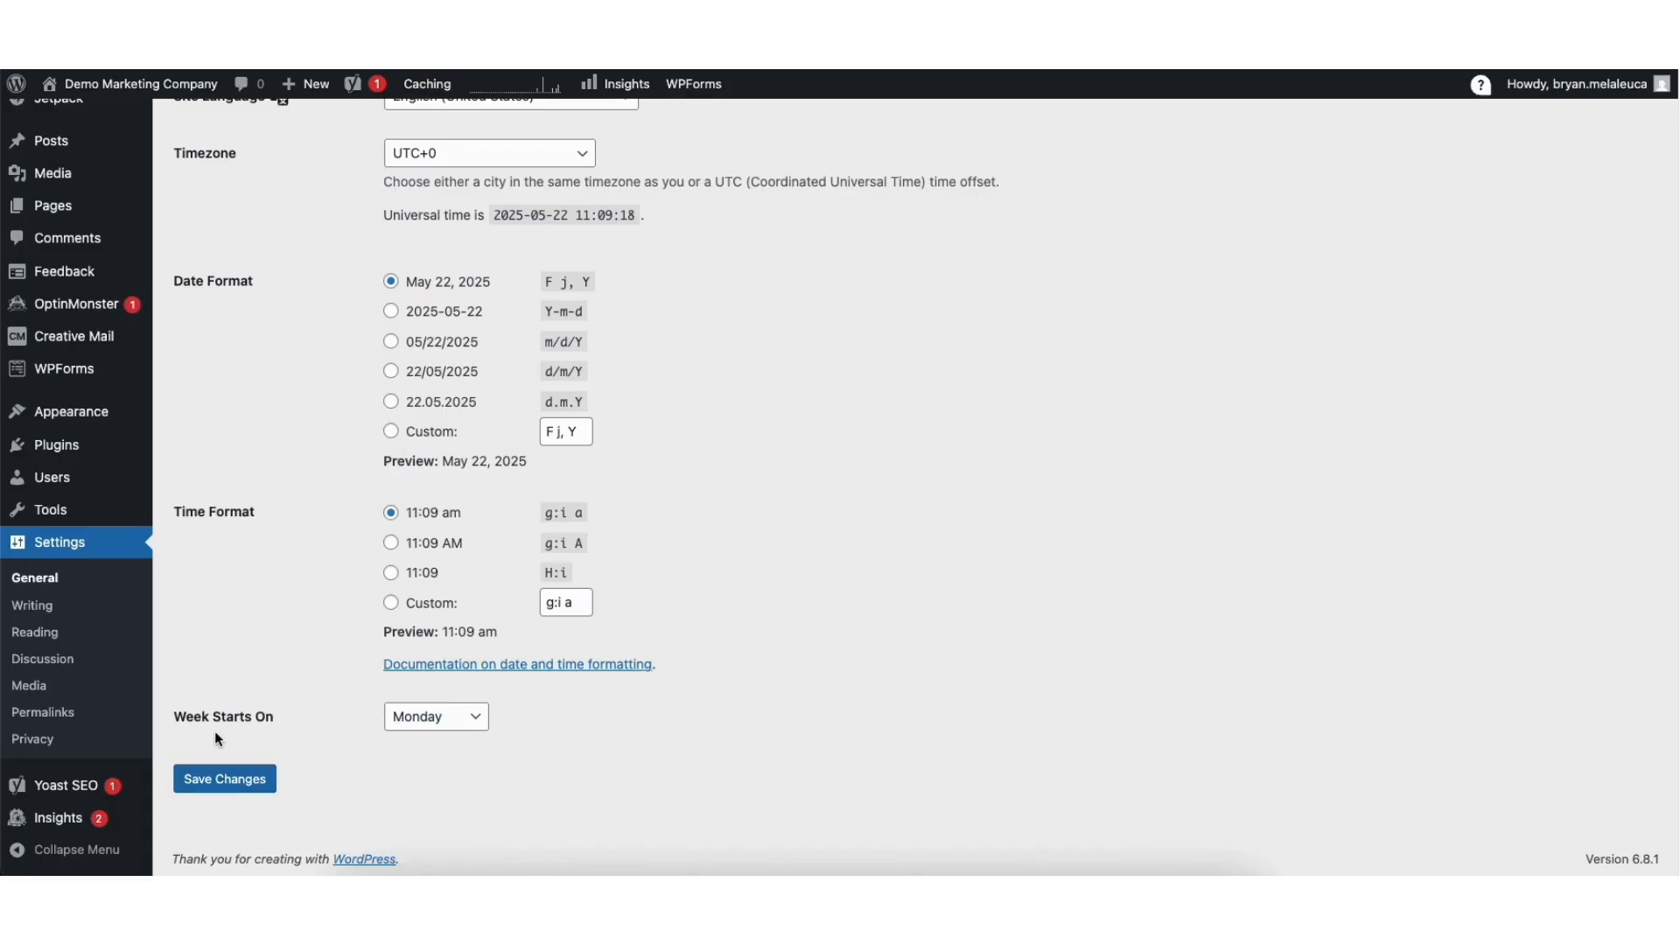
View the list of all pages and the images in the Media Library
mouse_move(50, 213)
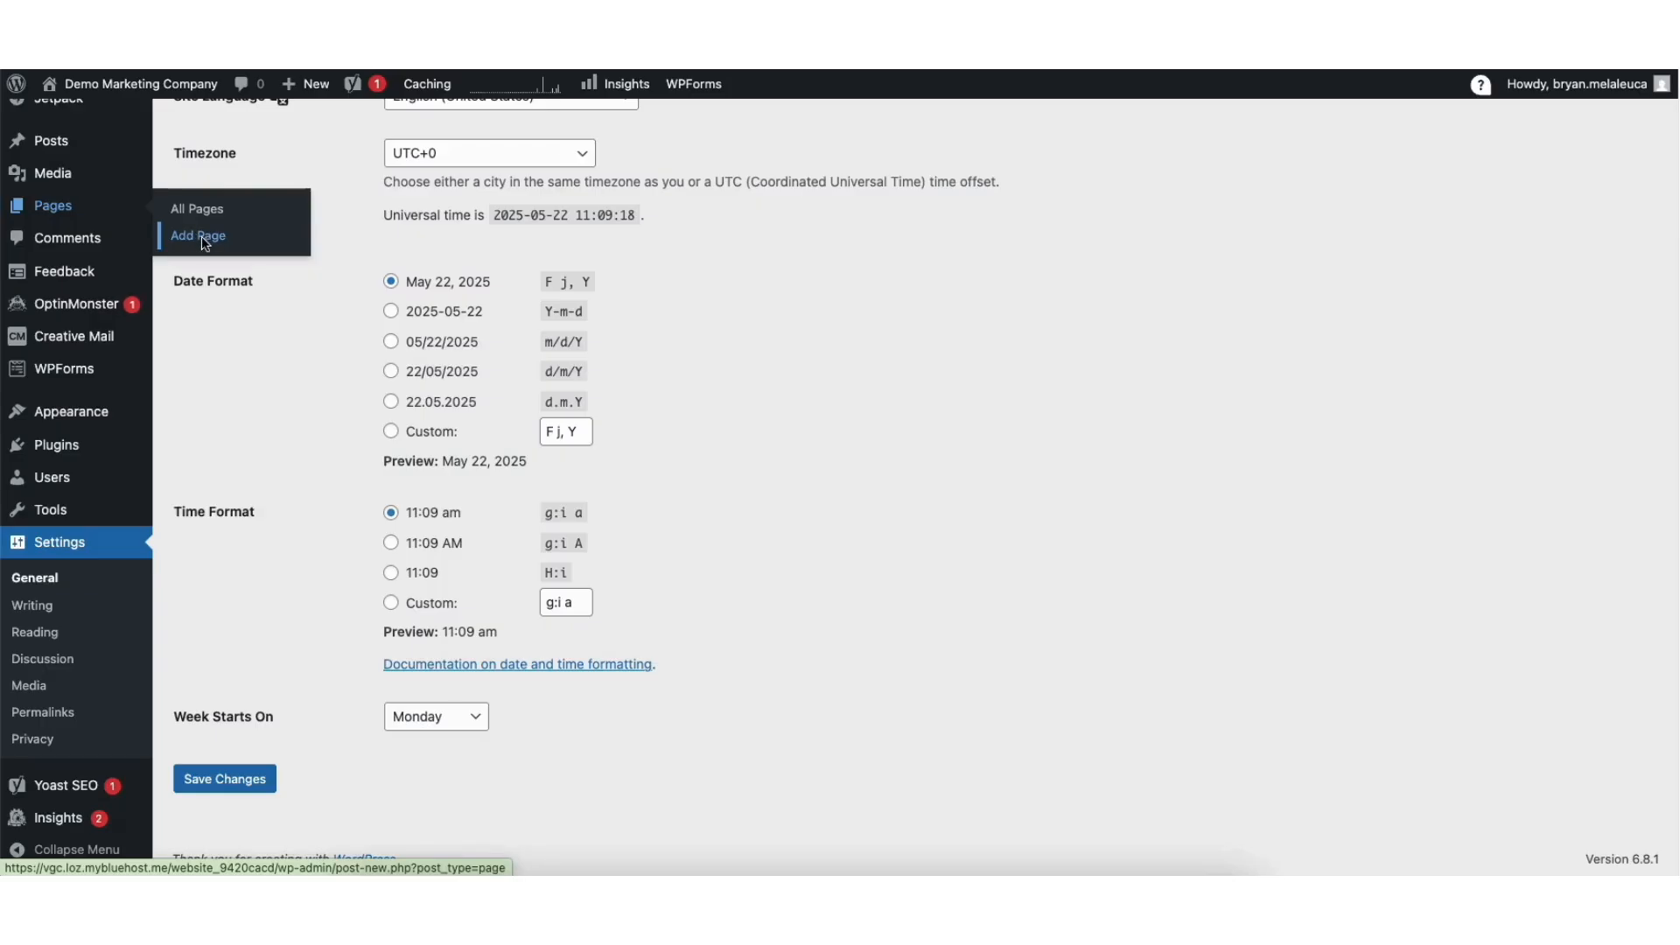
click(201, 212)
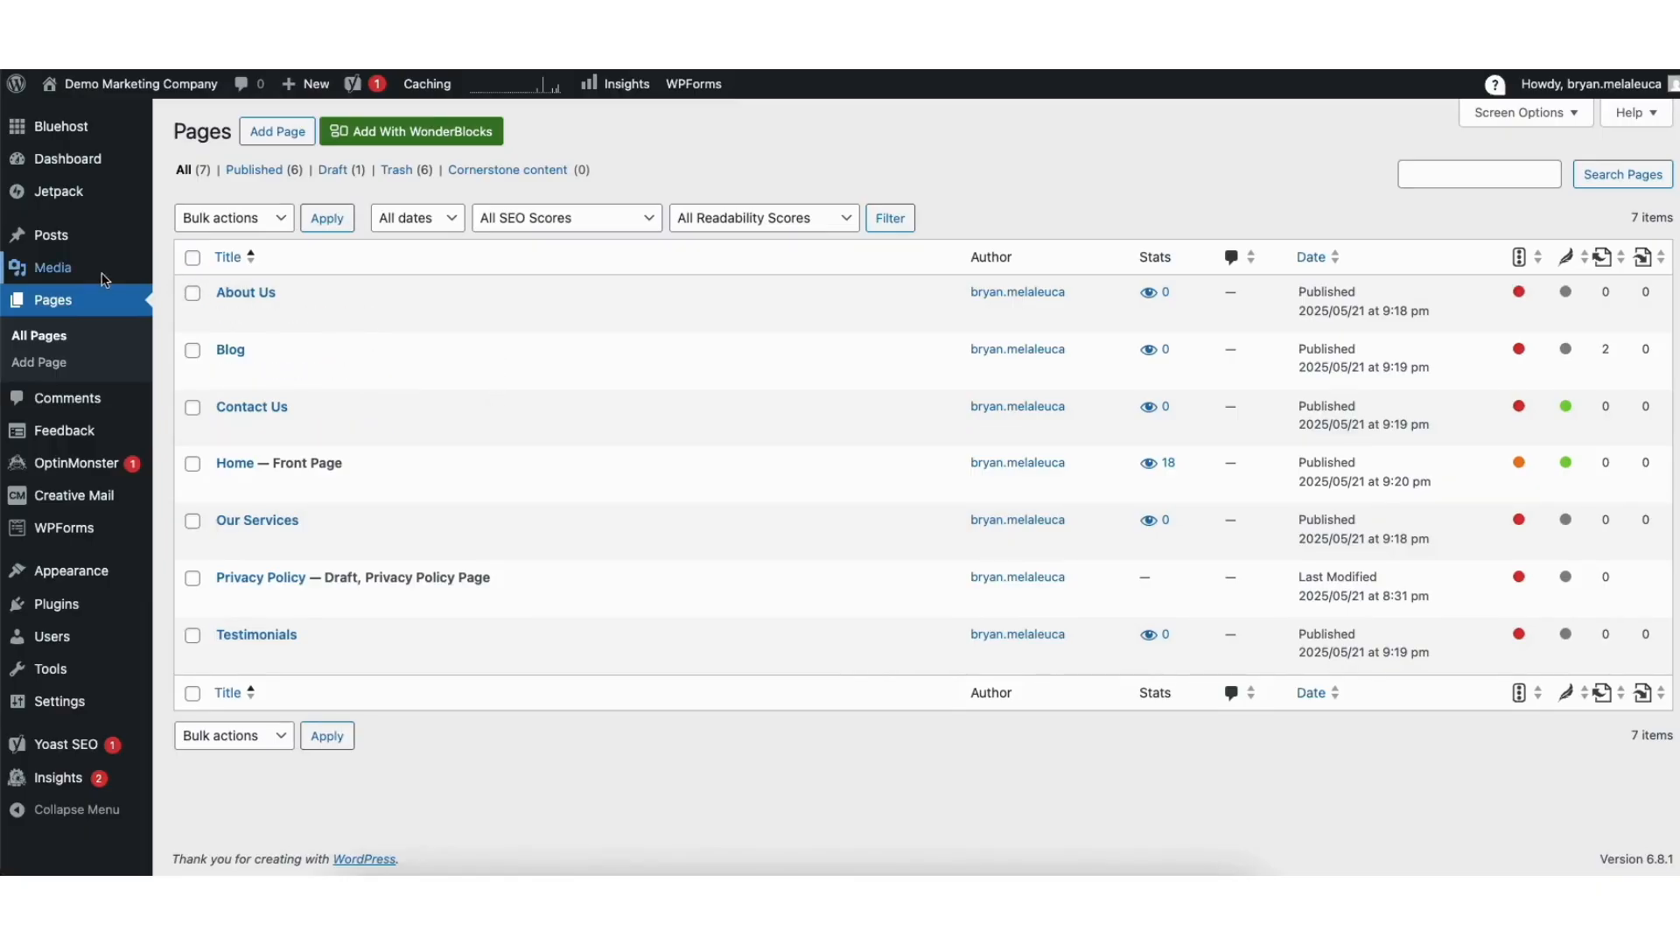
mouse_move(54, 271)
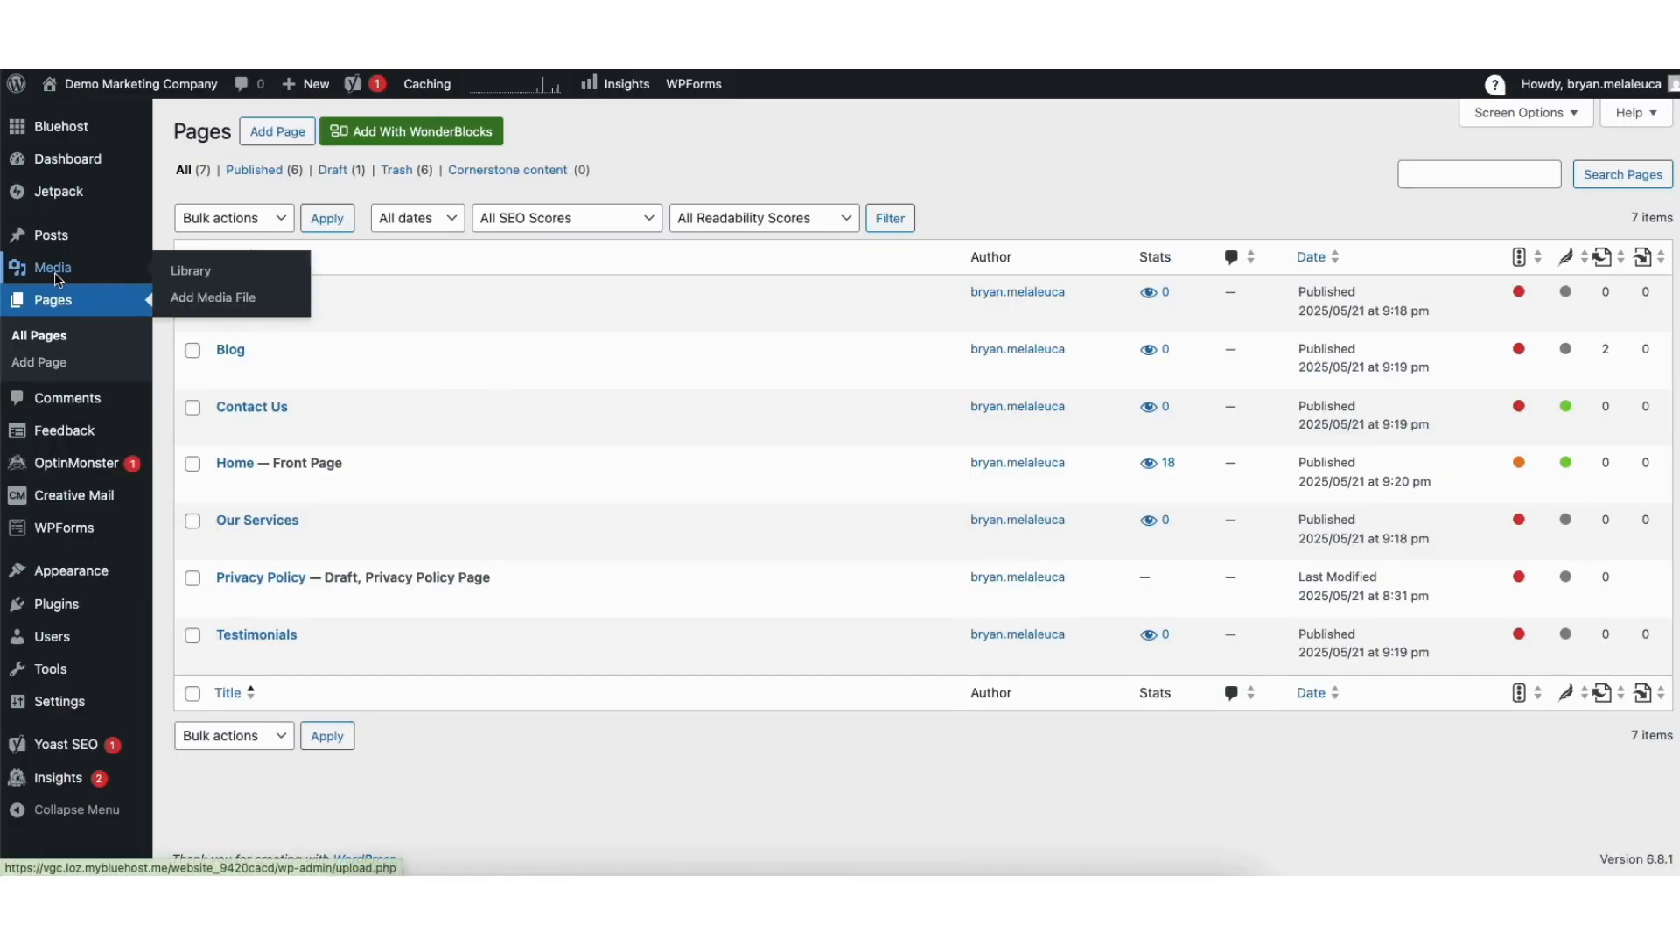
click(190, 270)
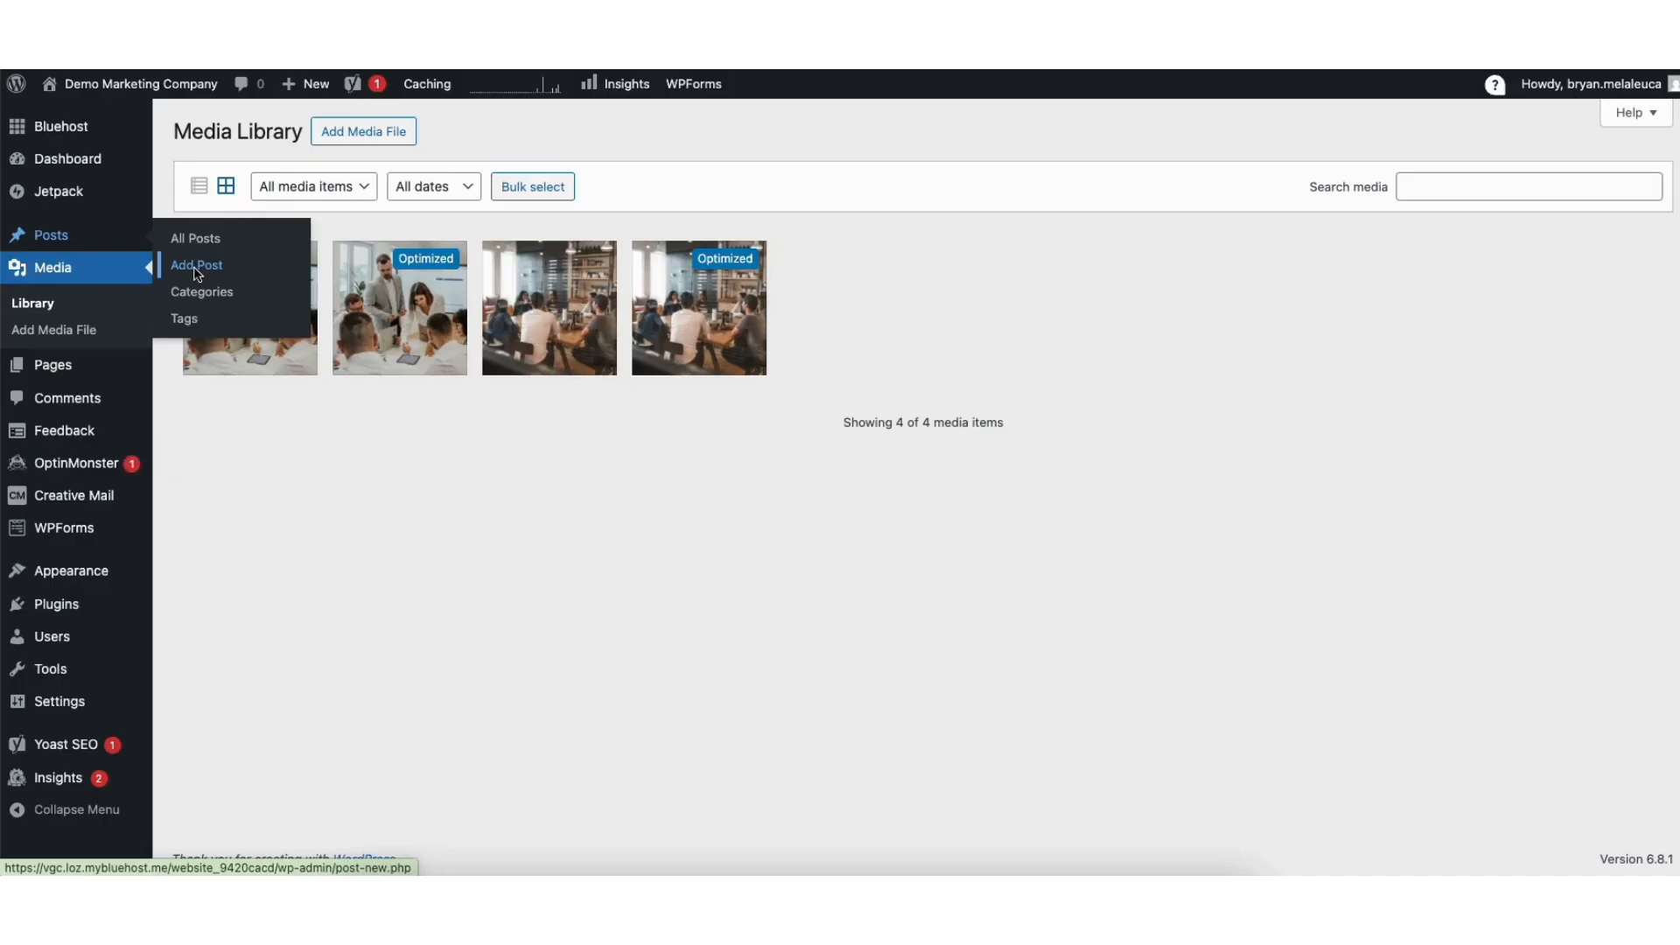
View the list of all posts and the comments with their moderation options
click(208, 245)
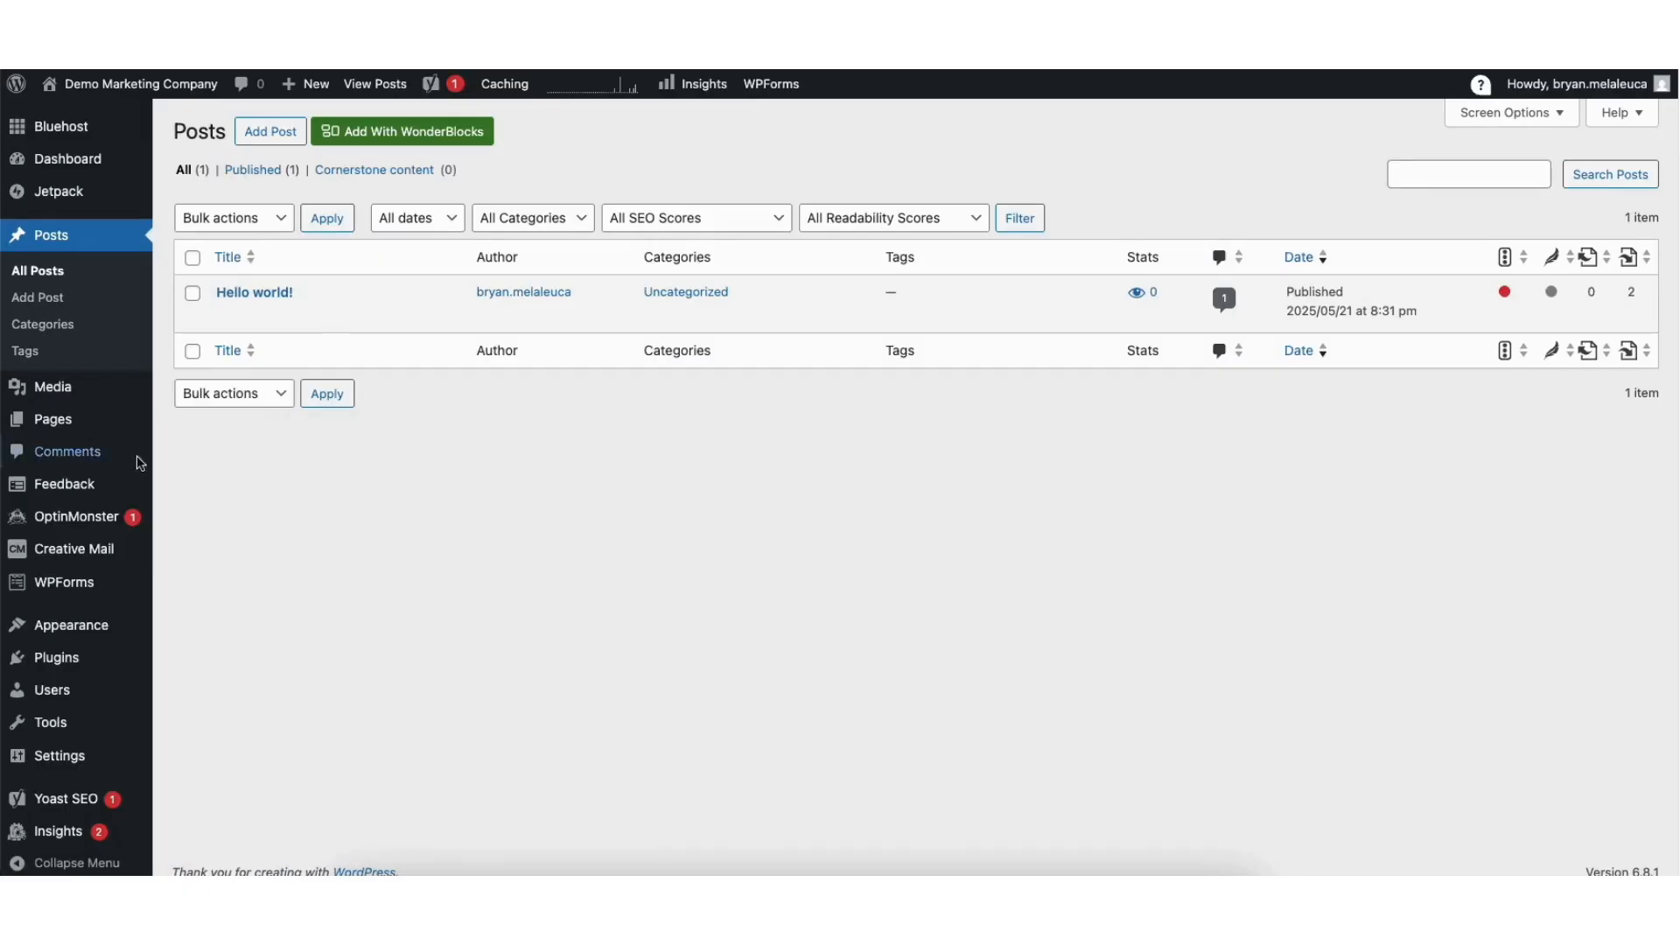
click(67, 451)
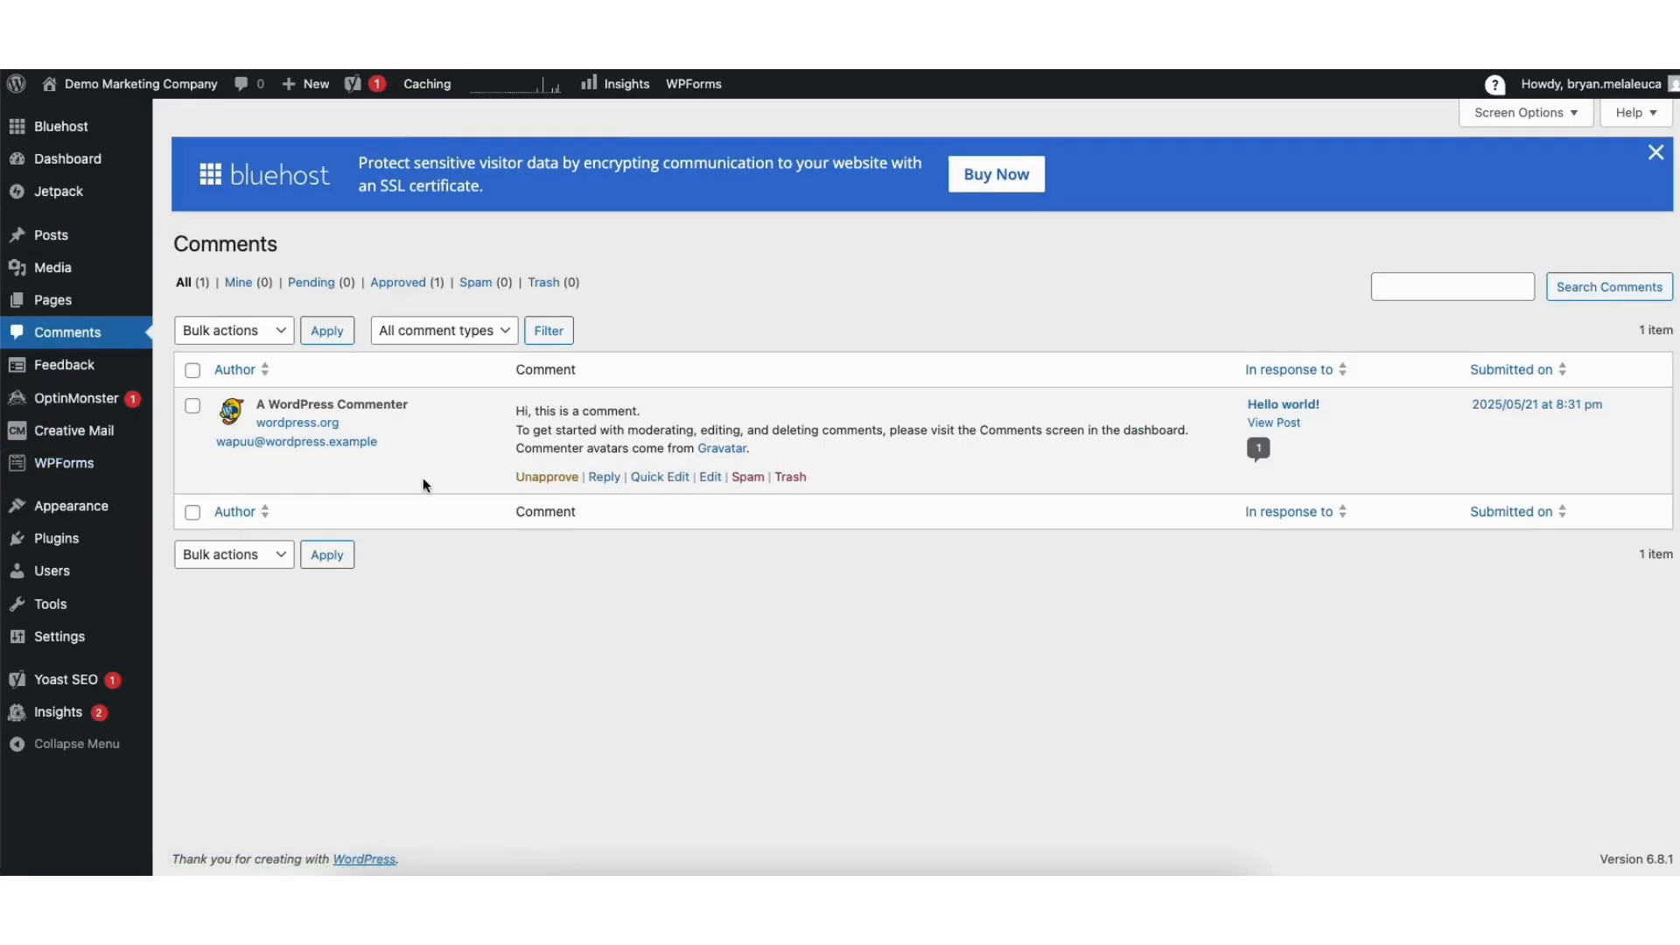
mouse_move(629, 486)
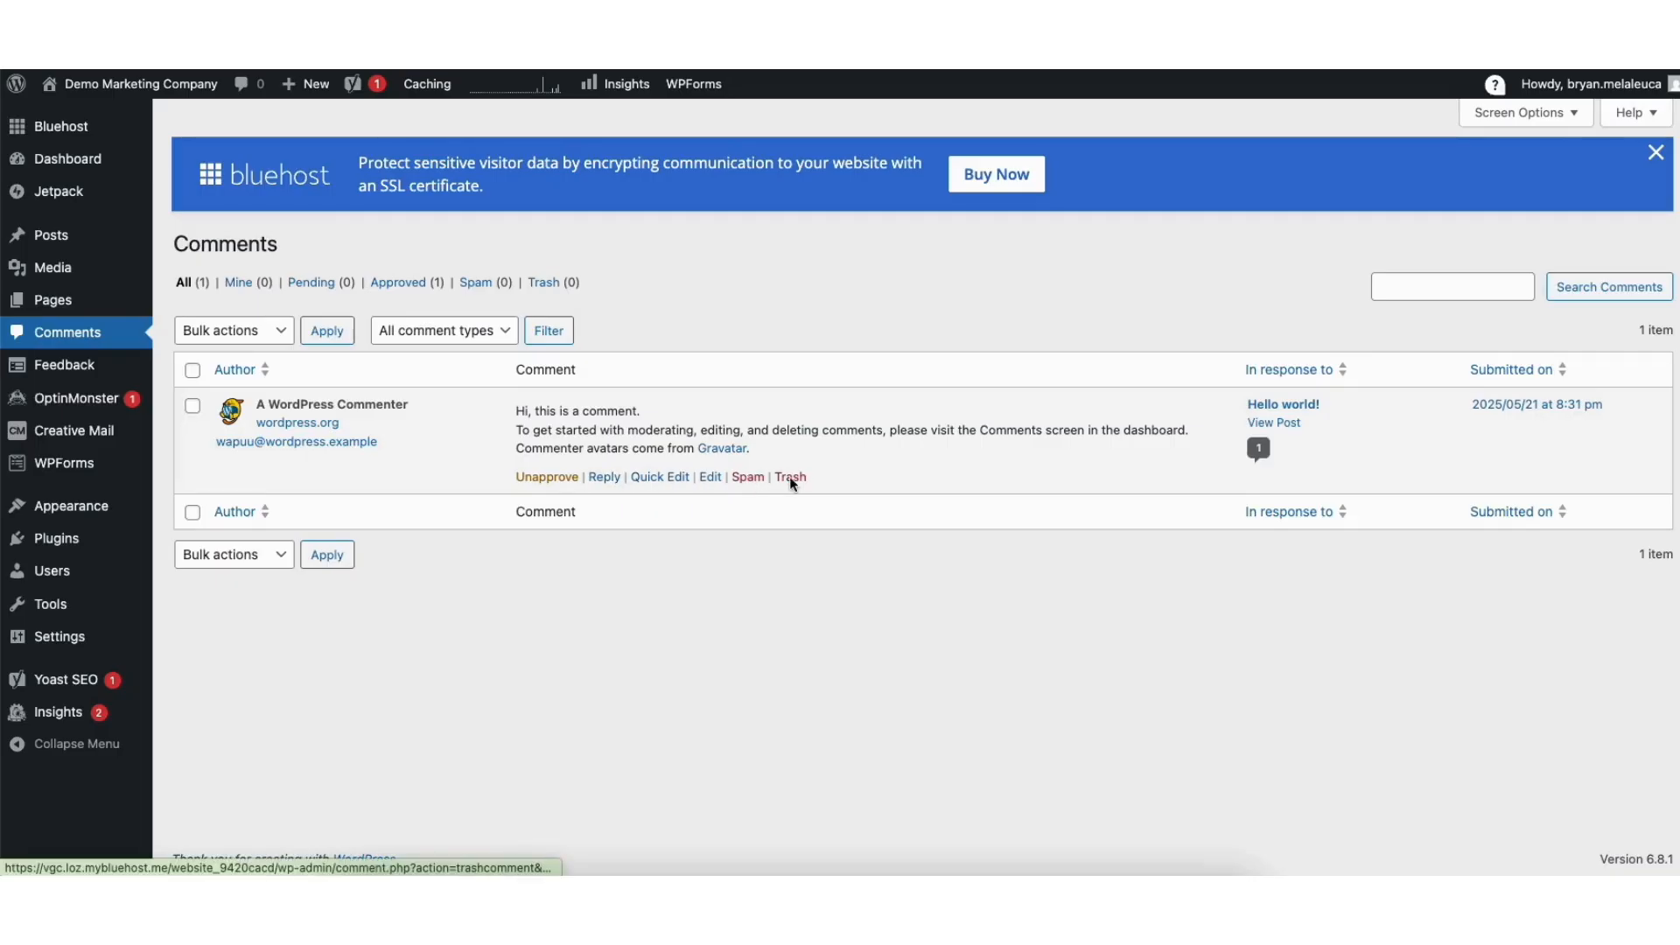
Open the Add Plugins page and browse the Featured plugins available for installation
mouse_move(59, 546)
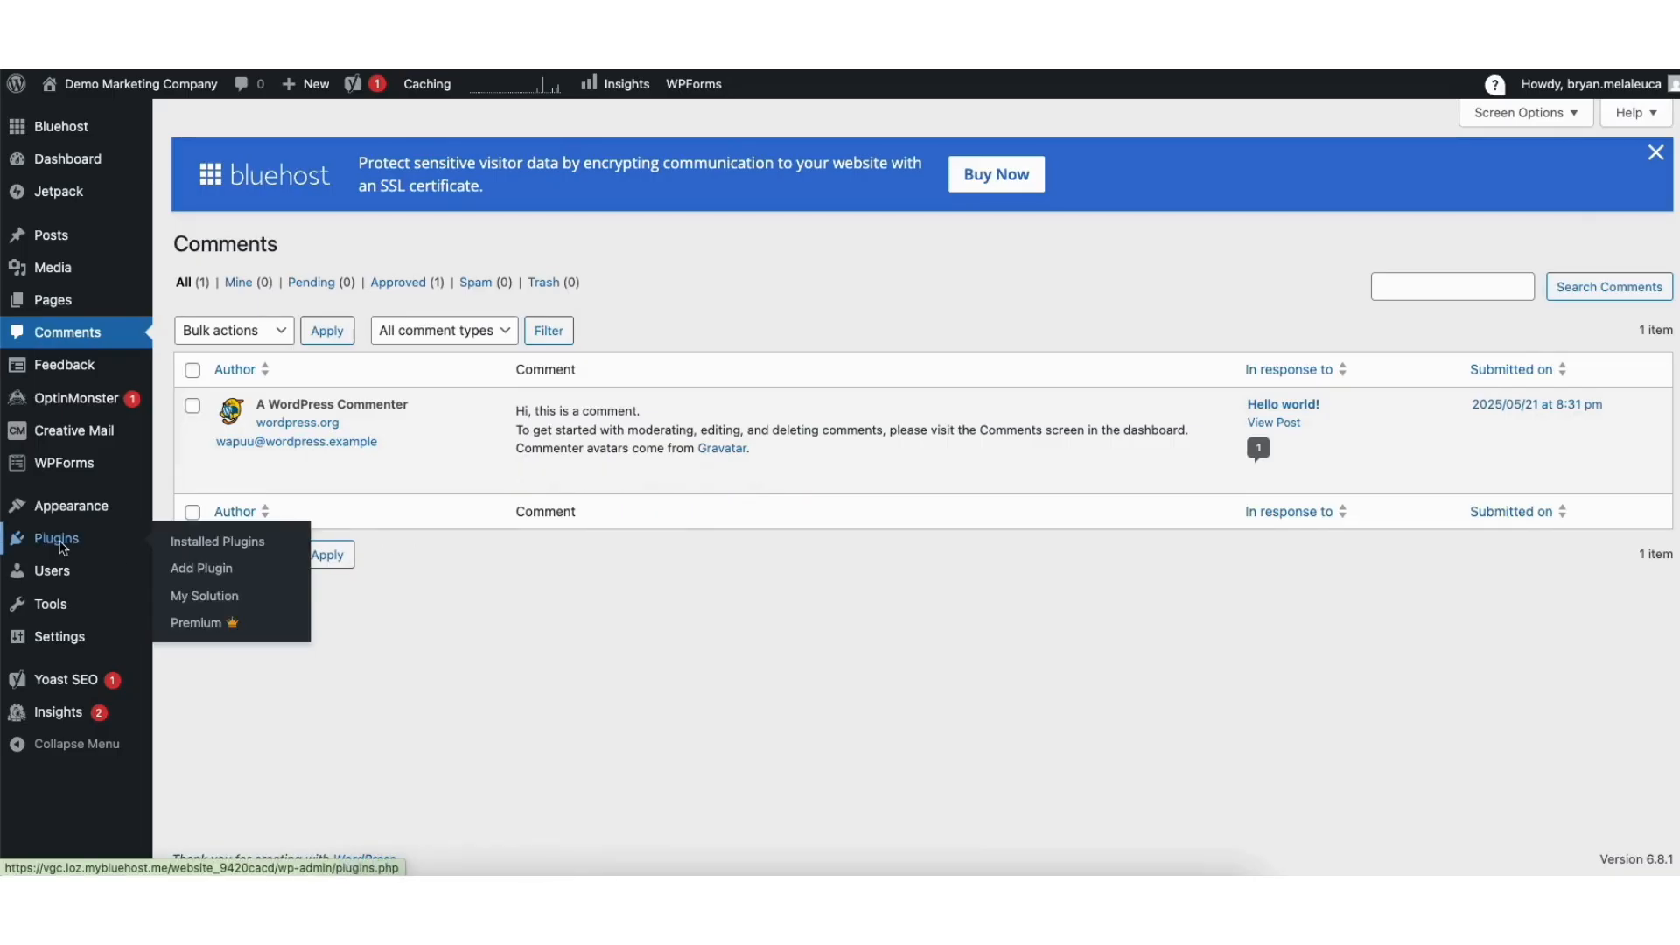
click(212, 573)
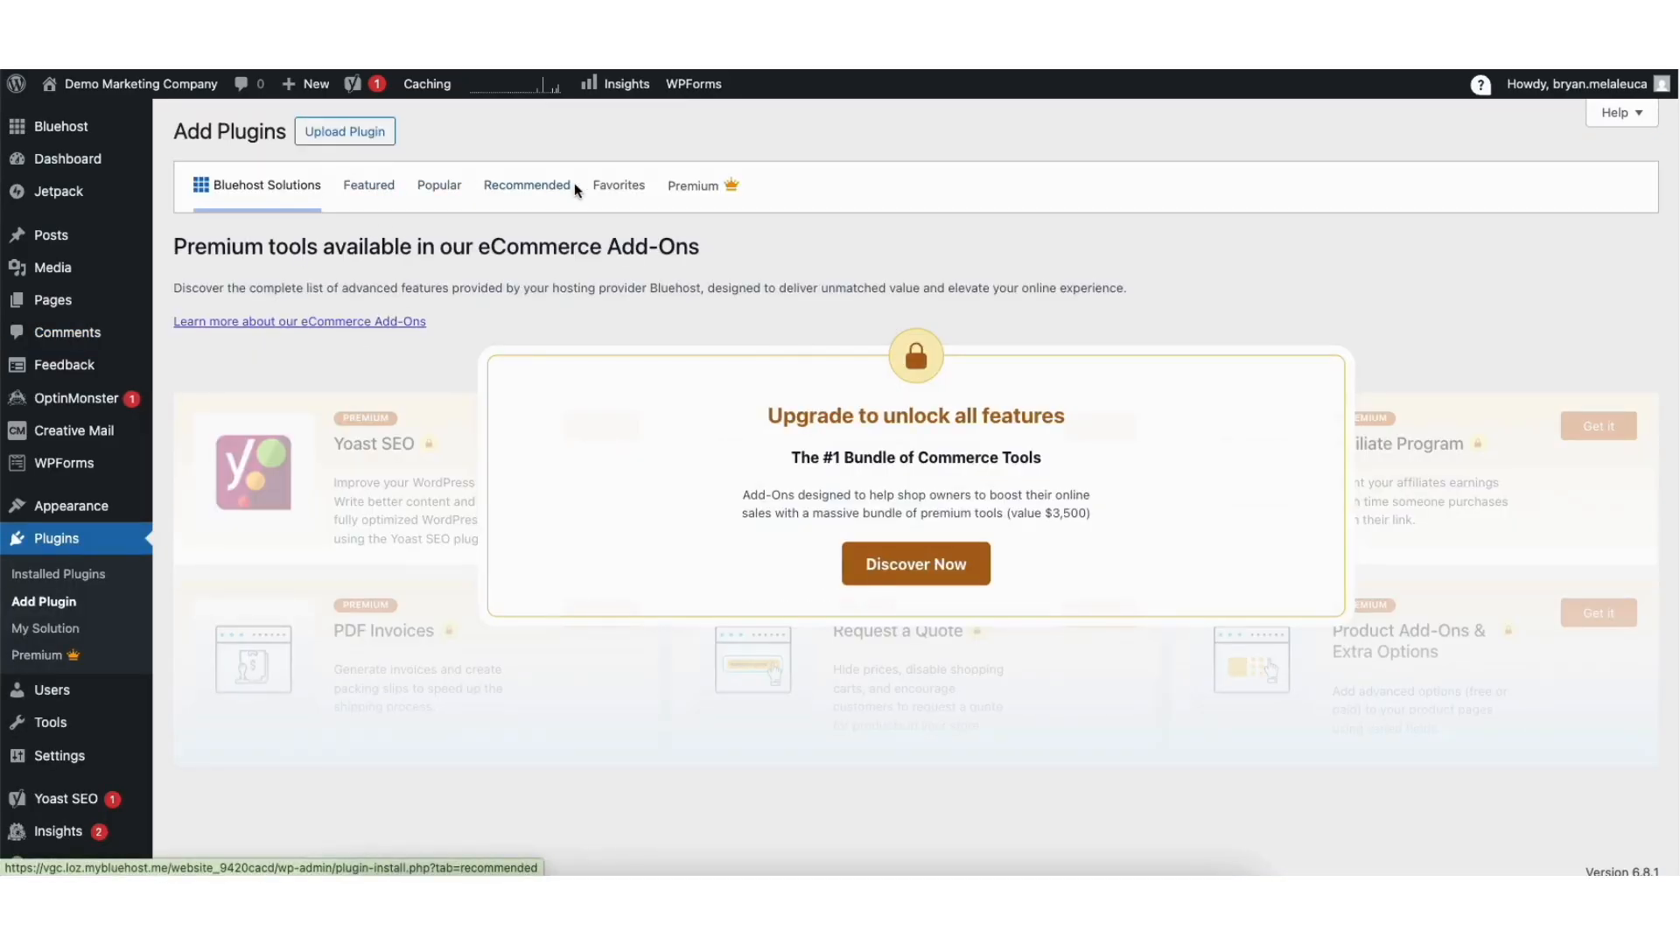
click(369, 186)
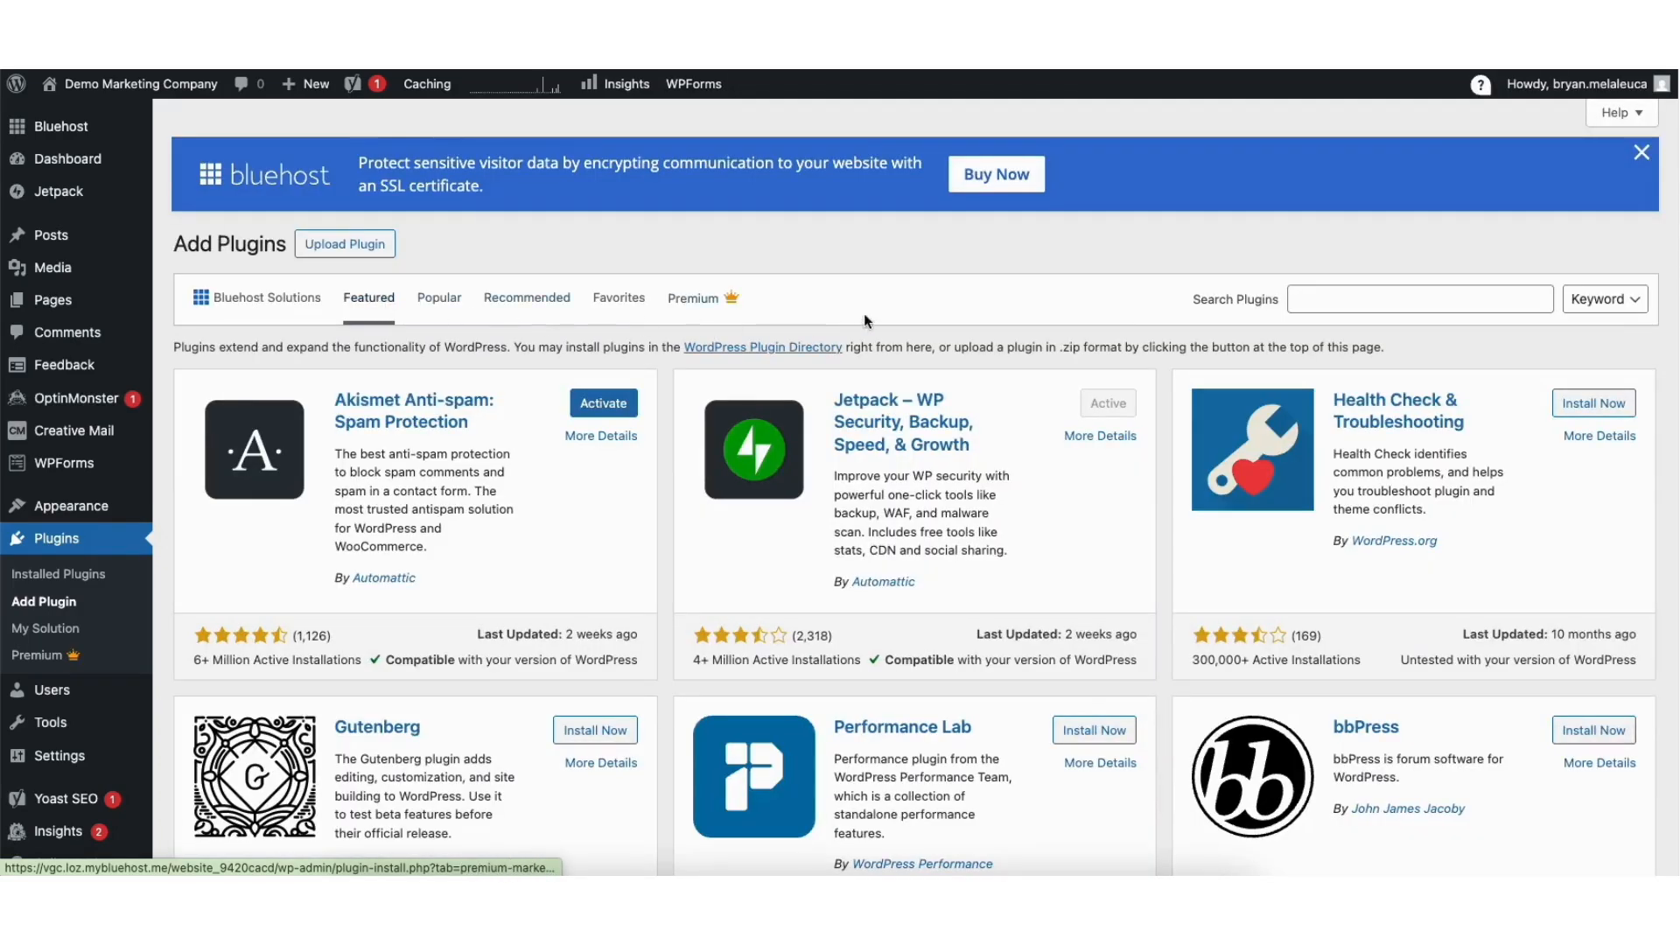
scroll(831, 486, down, 5)
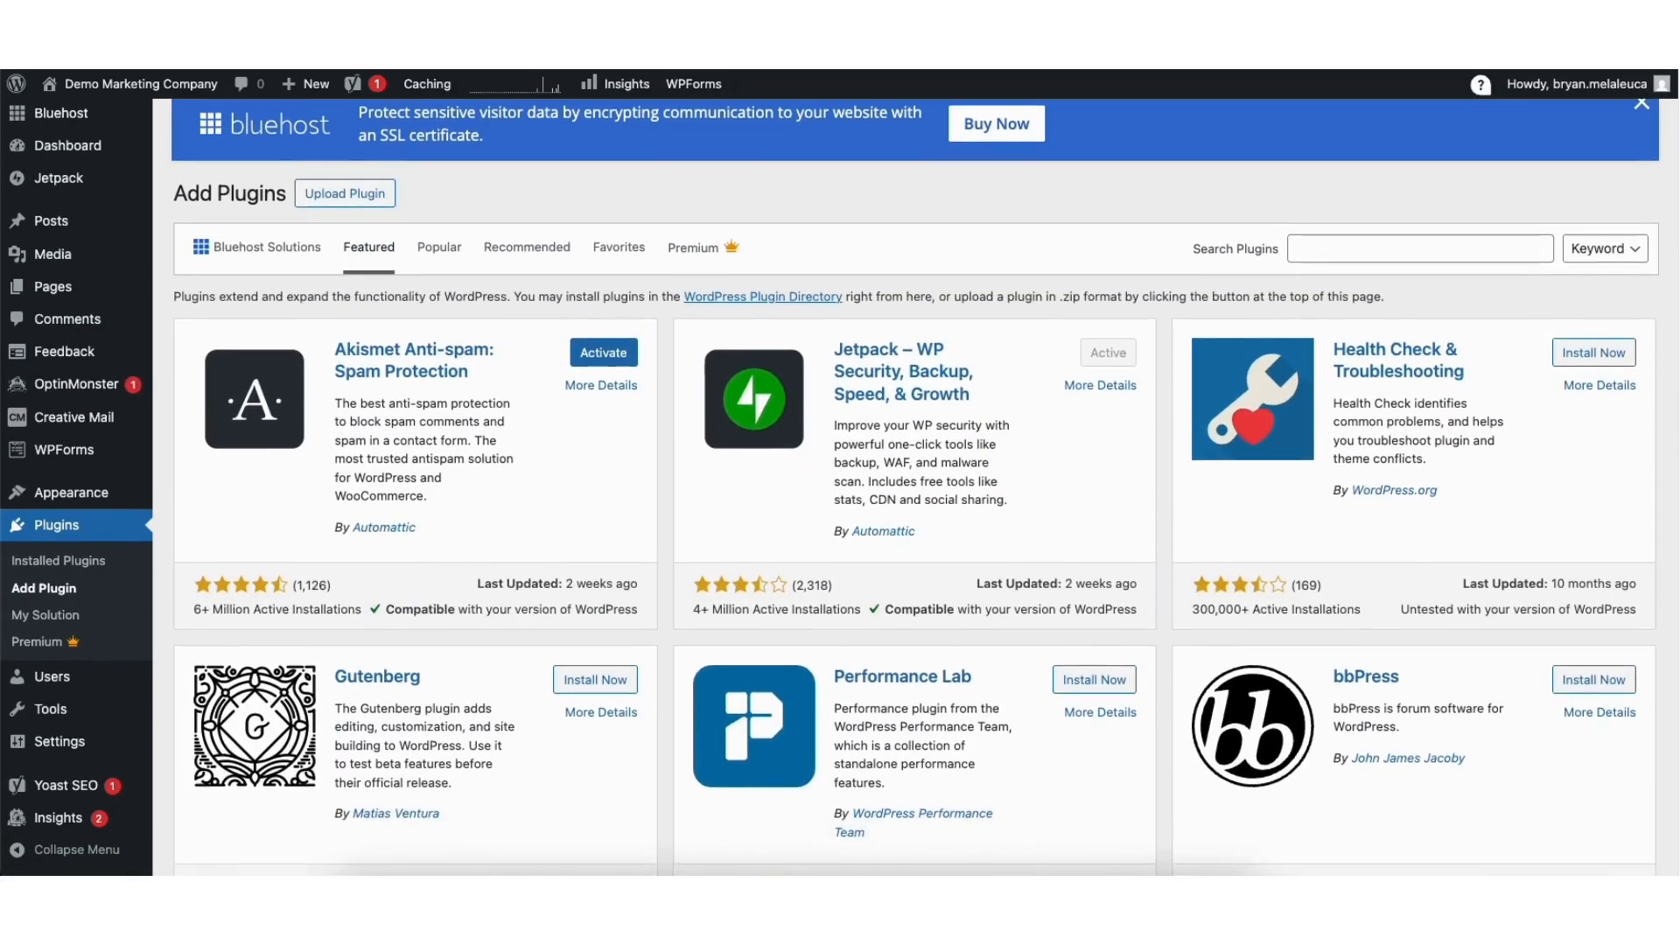
scroll(832, 487, down, 2)
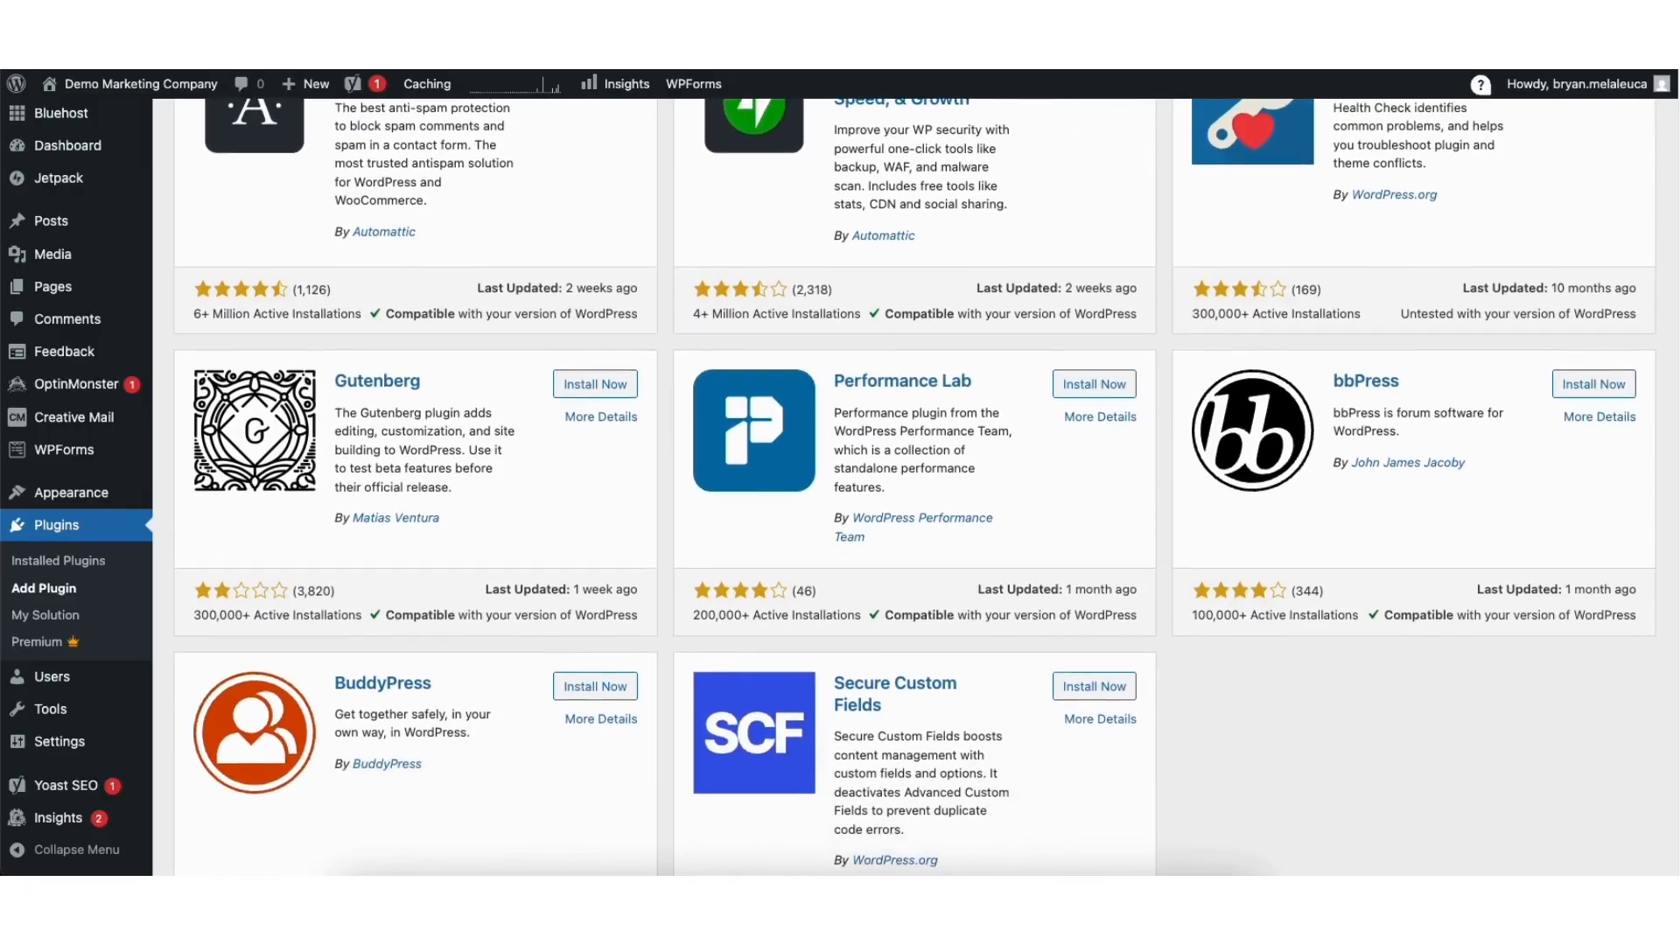
scroll(831, 487, up, 2)
scroll(1012, 255, up, 4)
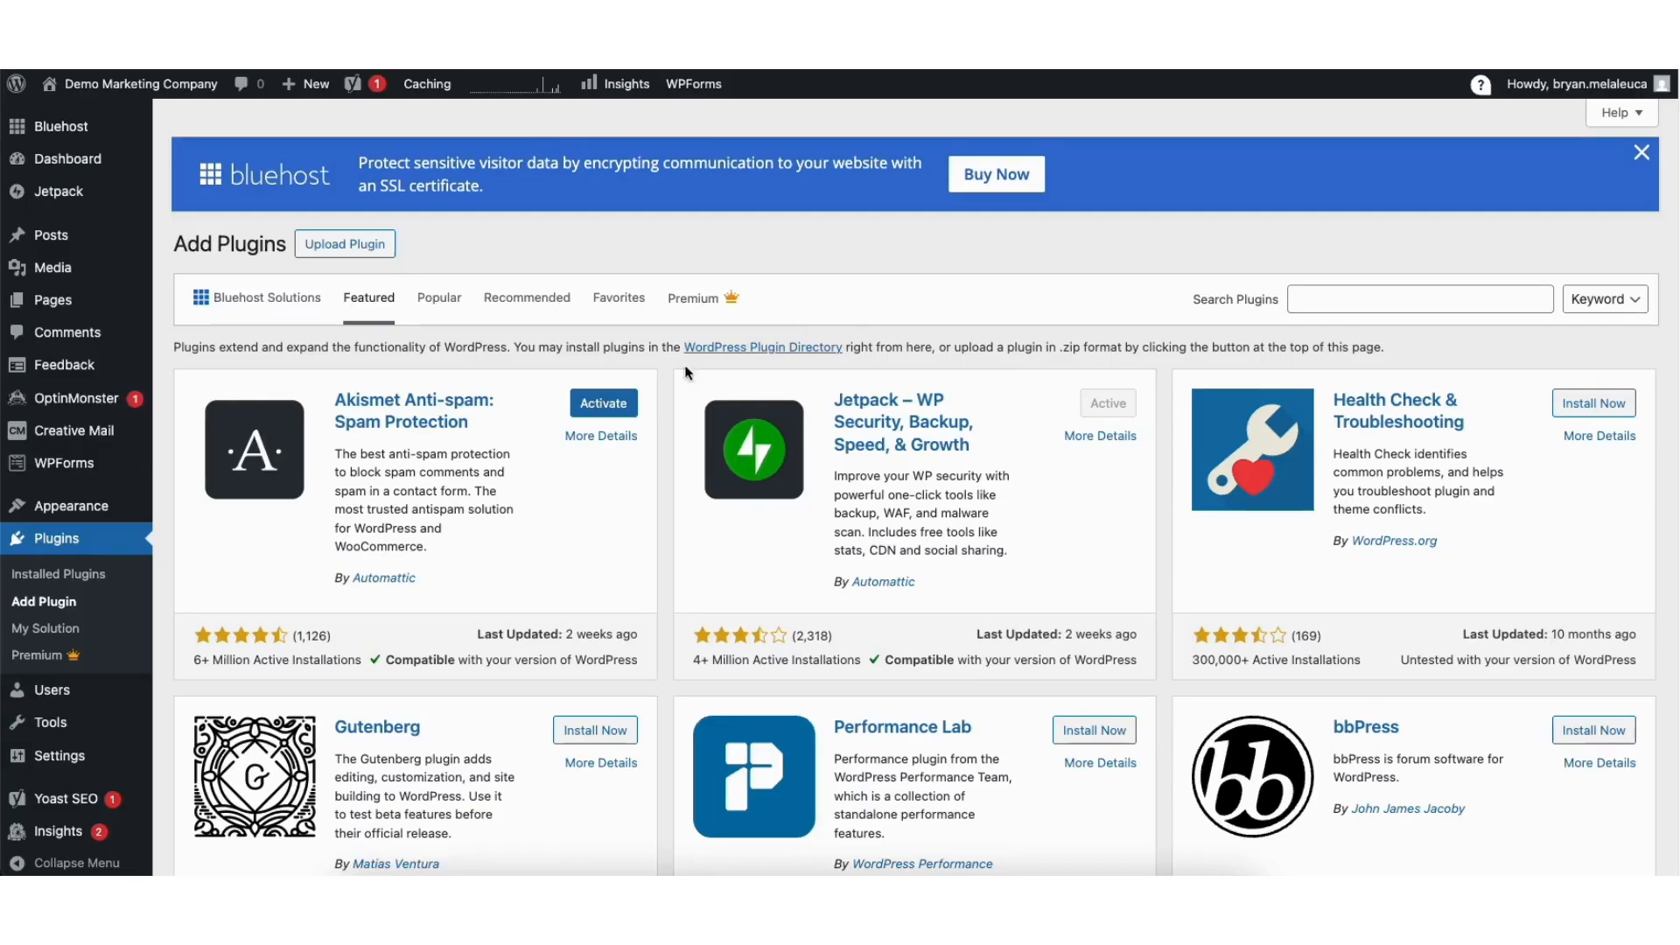
Open the site editor's Navigation section and view the move, go-to and remove options of the Home menu item
mouse_move(73, 514)
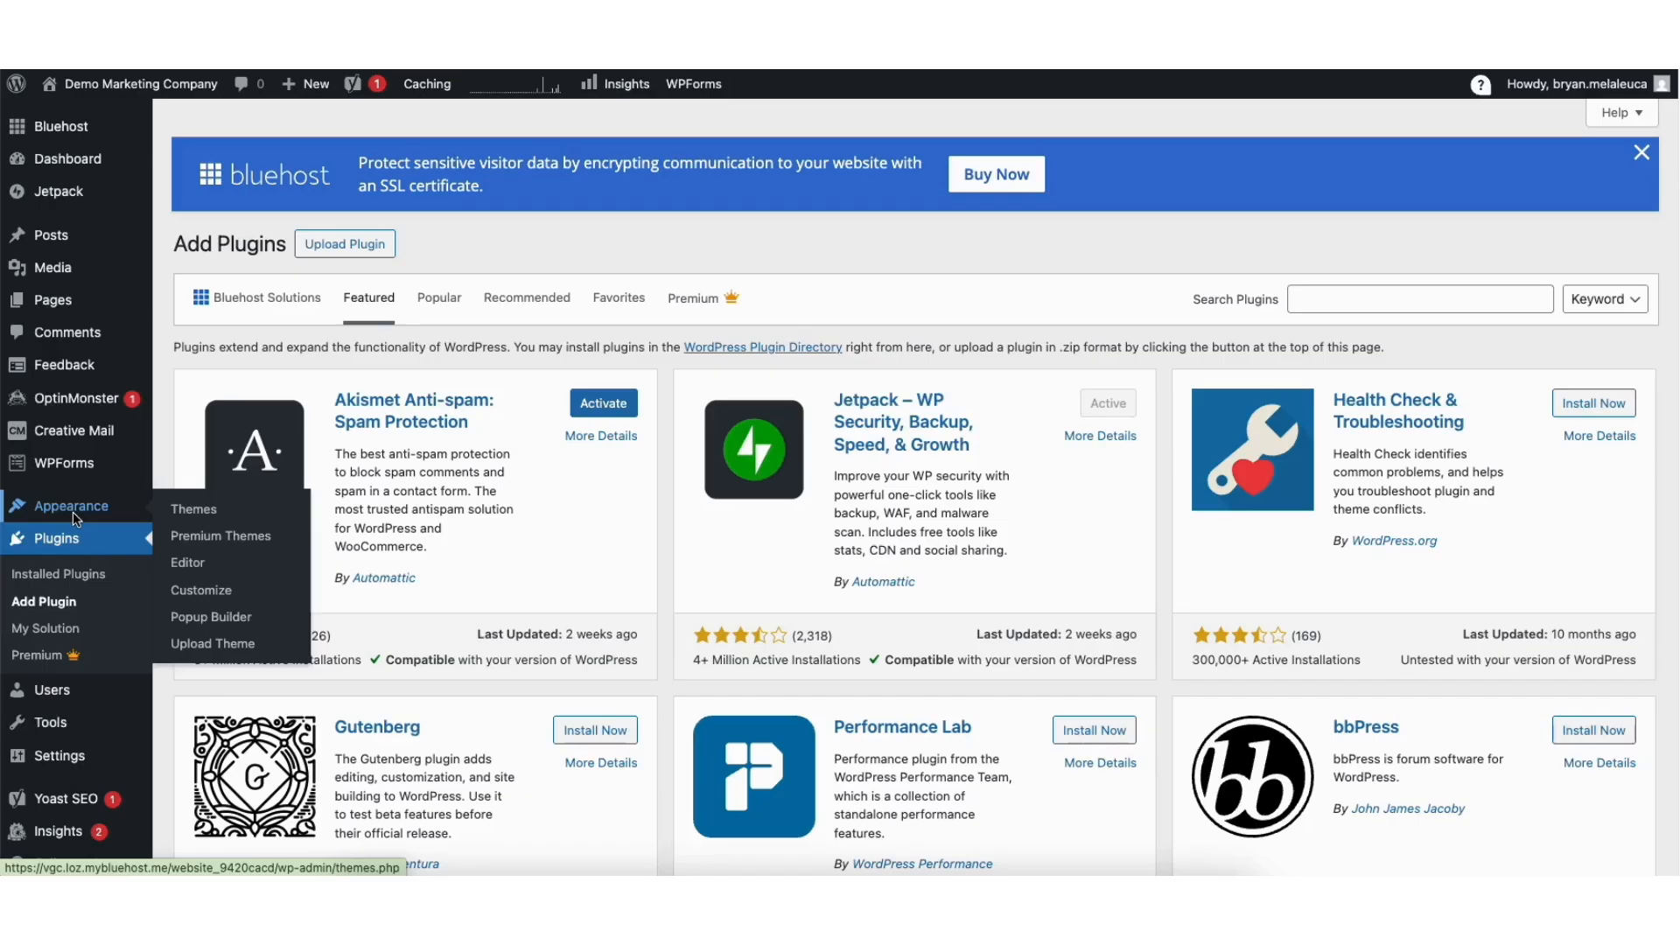
click(189, 565)
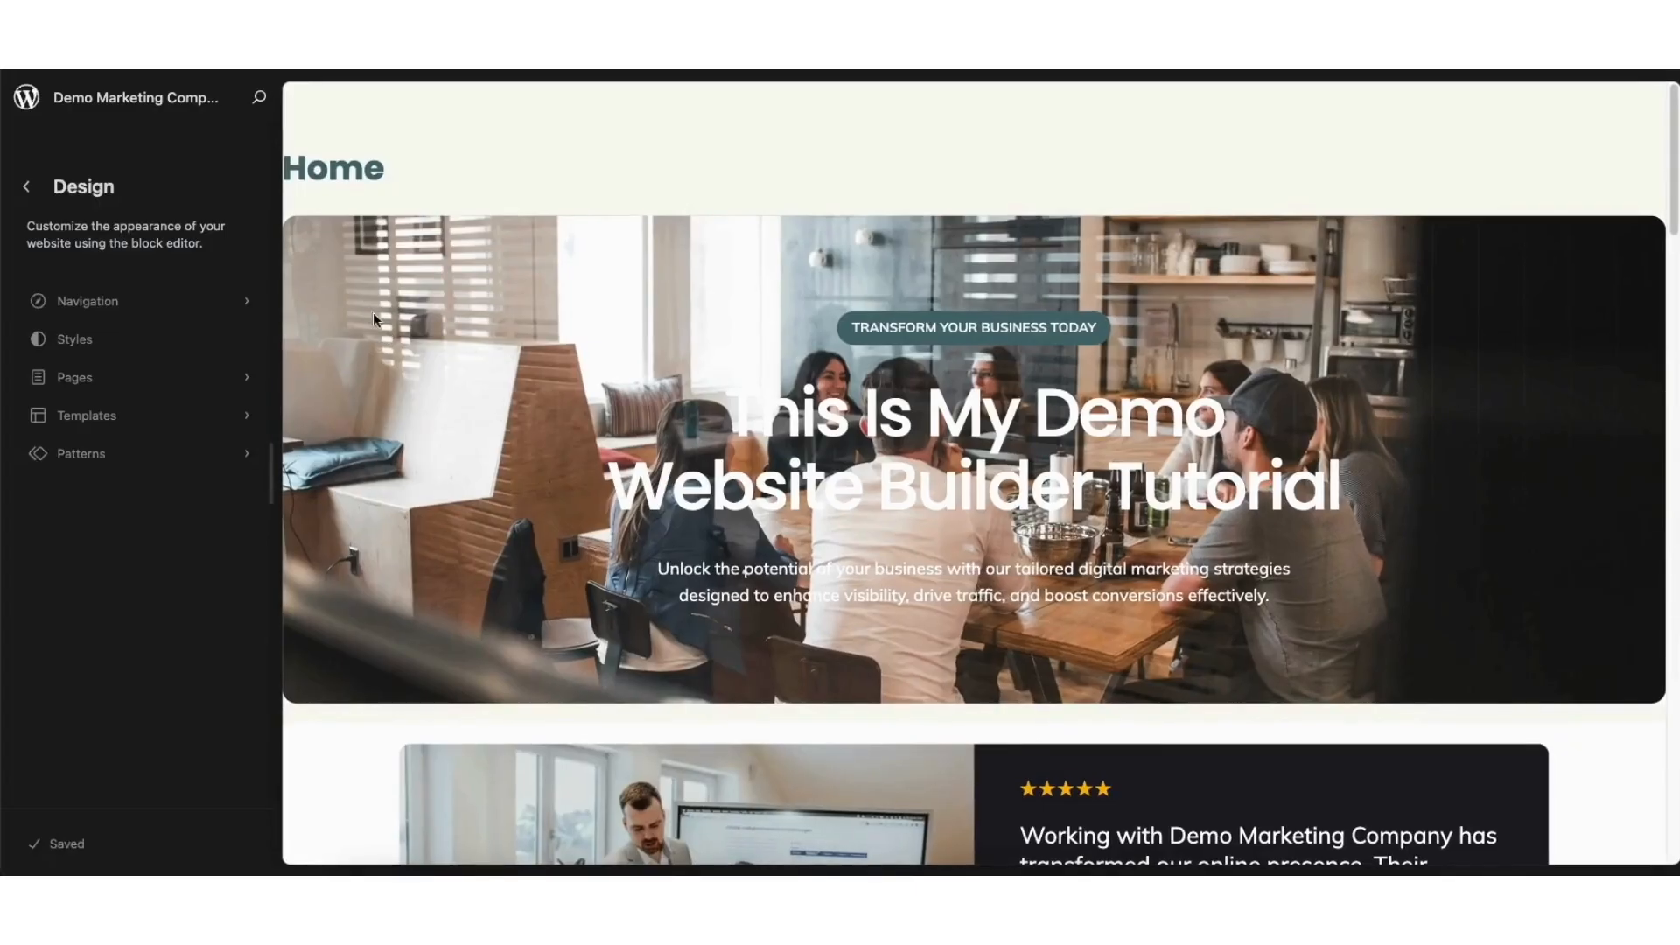
click(123, 304)
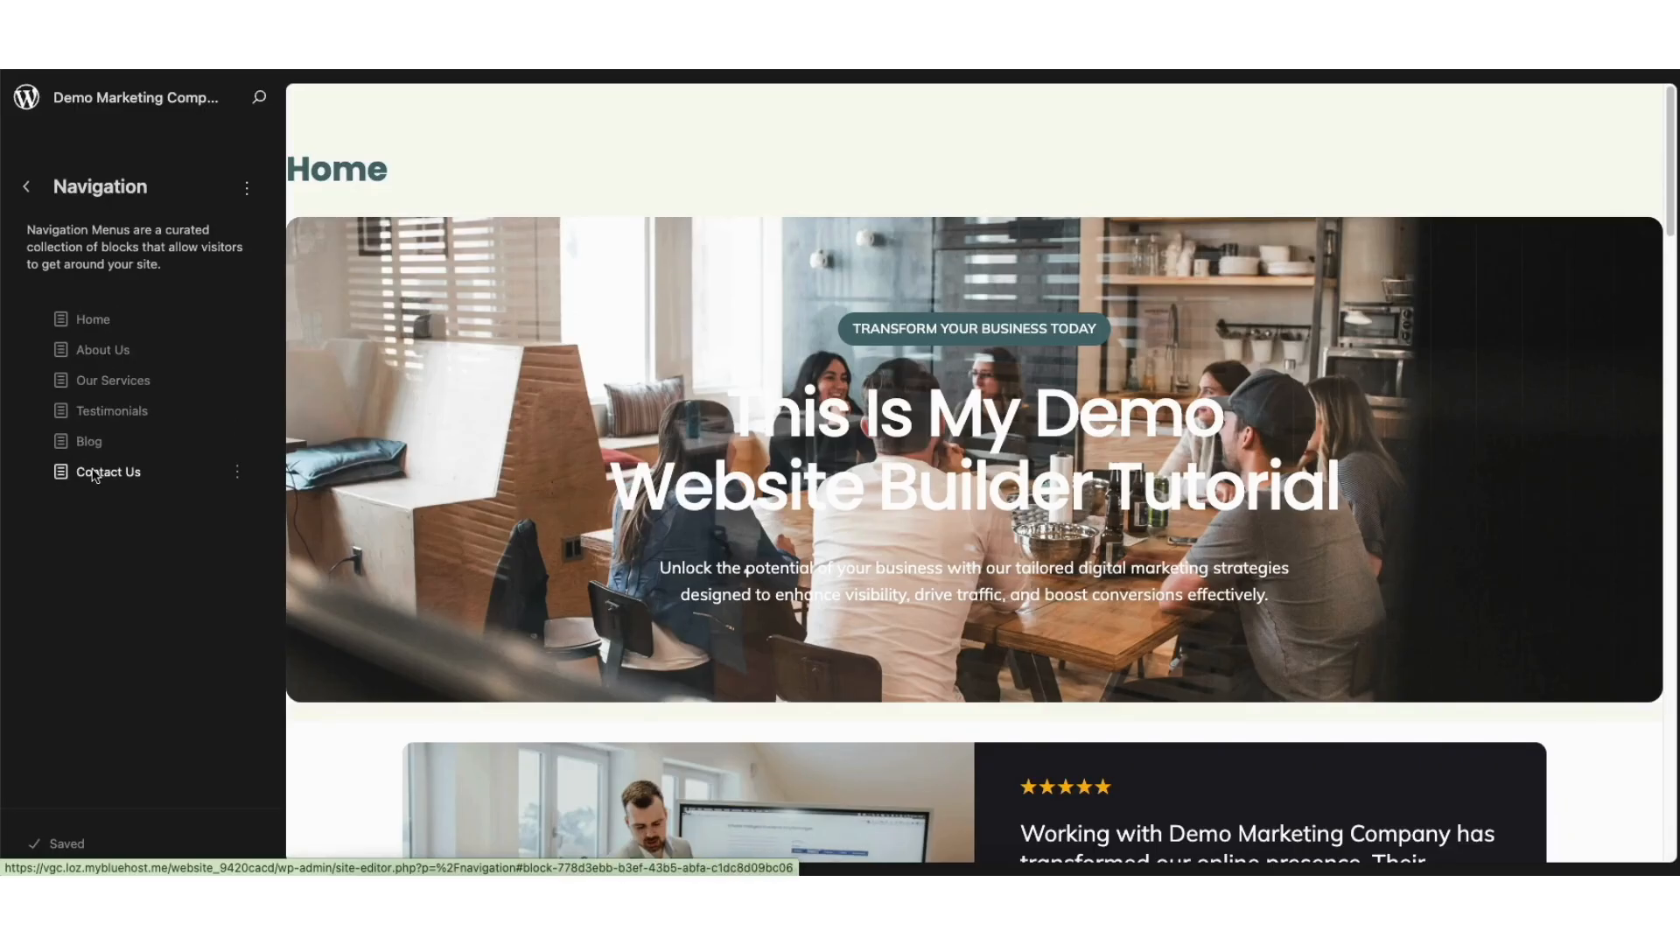
click(107, 322)
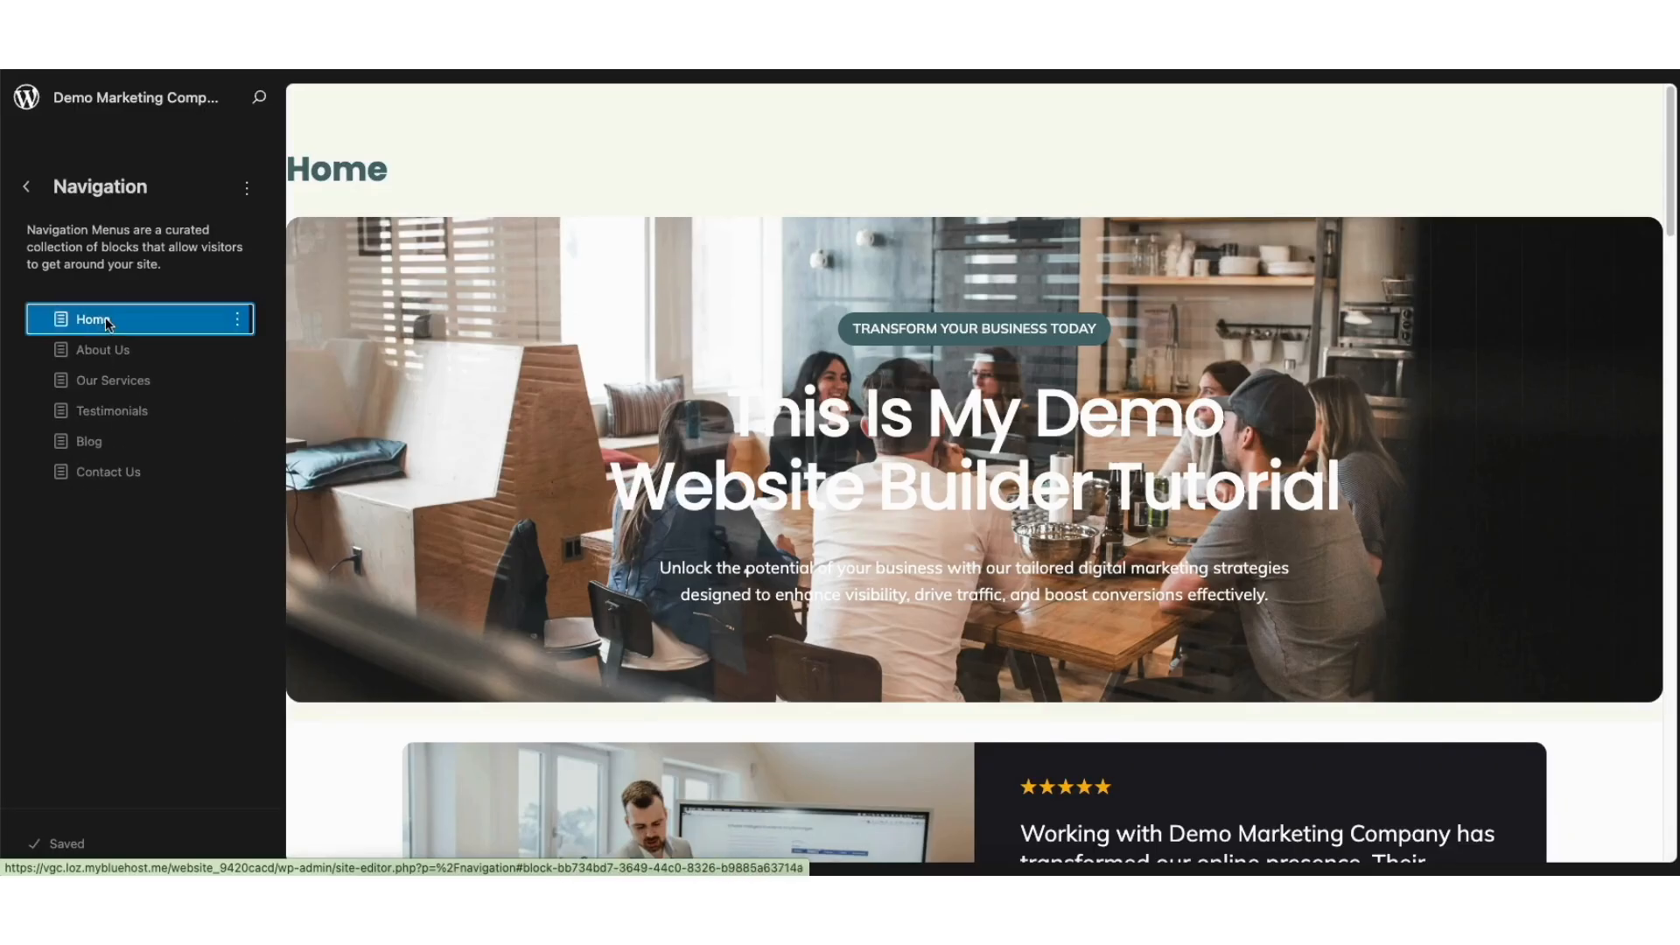
mouse_move(106, 321)
mouse_down()
mouse_move(98, 364)
mouse_move(99, 322)
mouse_up()
click(242, 321)
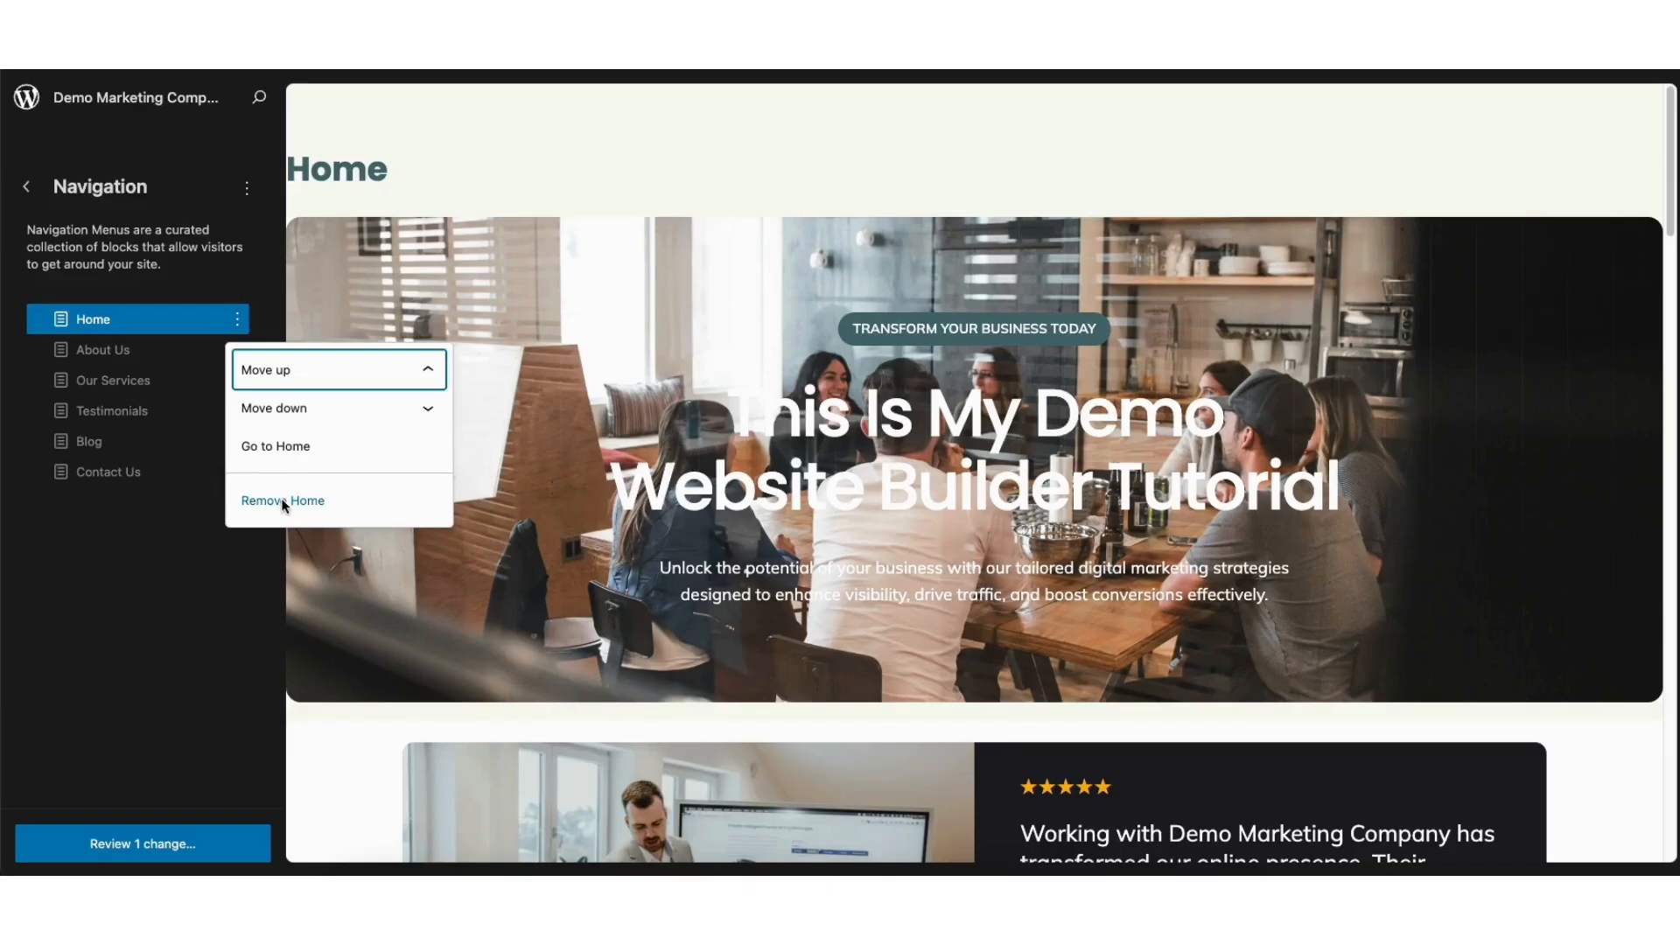
click(159, 517)
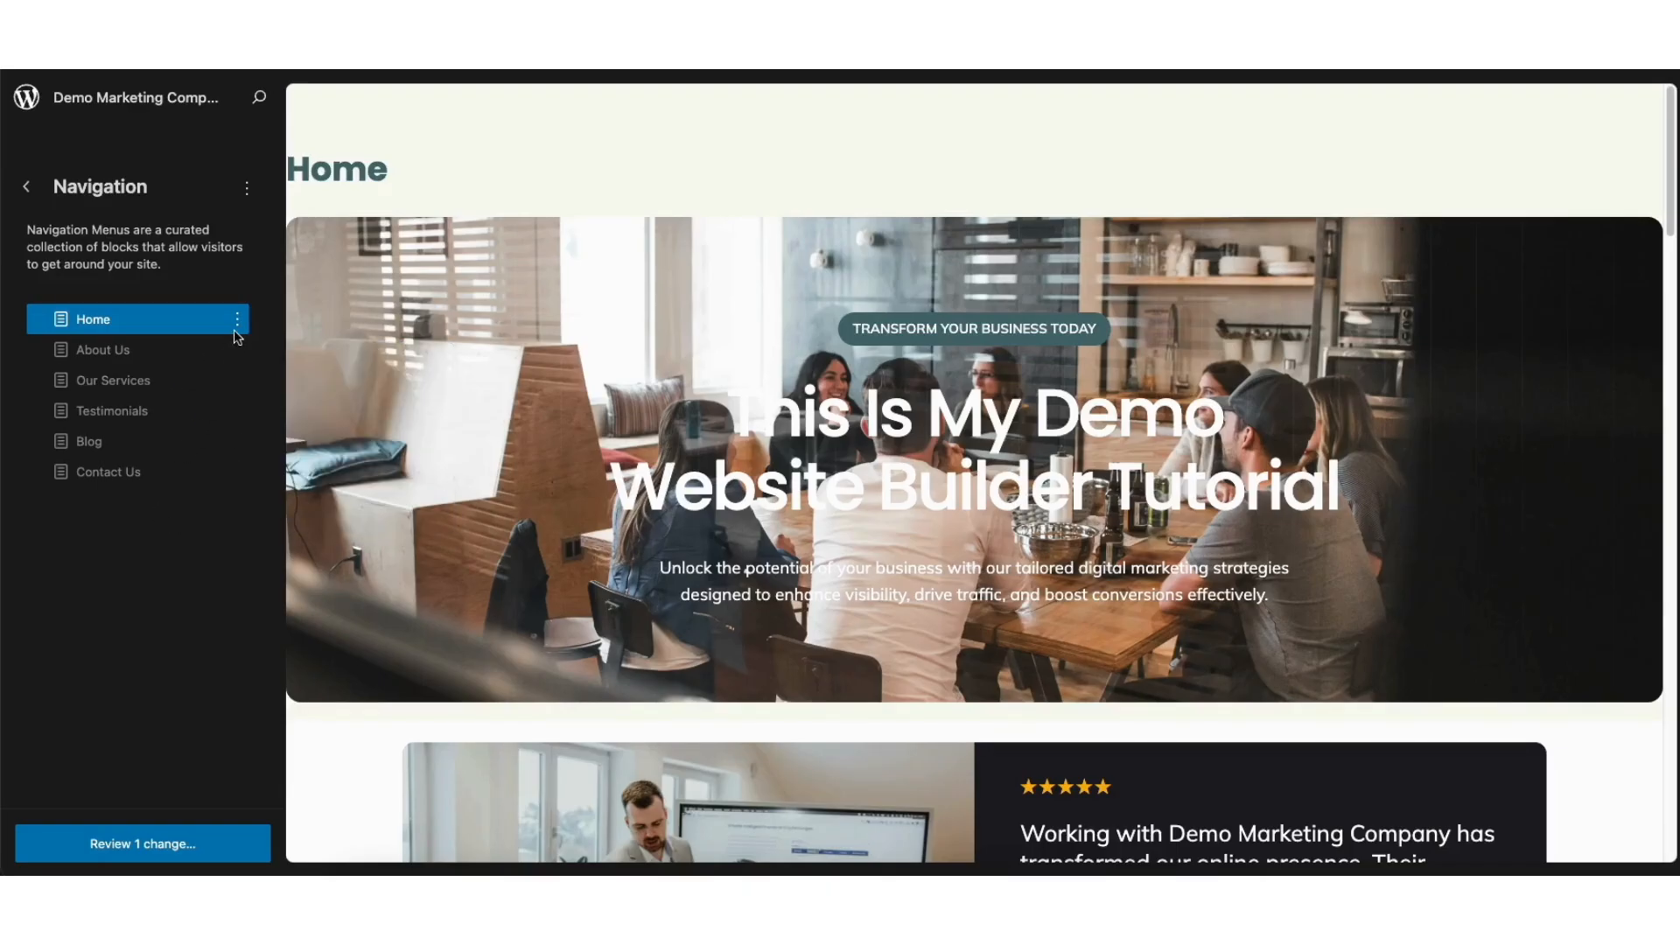
Open the navigation menu for editing and examine the Testimonials link's text, link and style settings
click(248, 189)
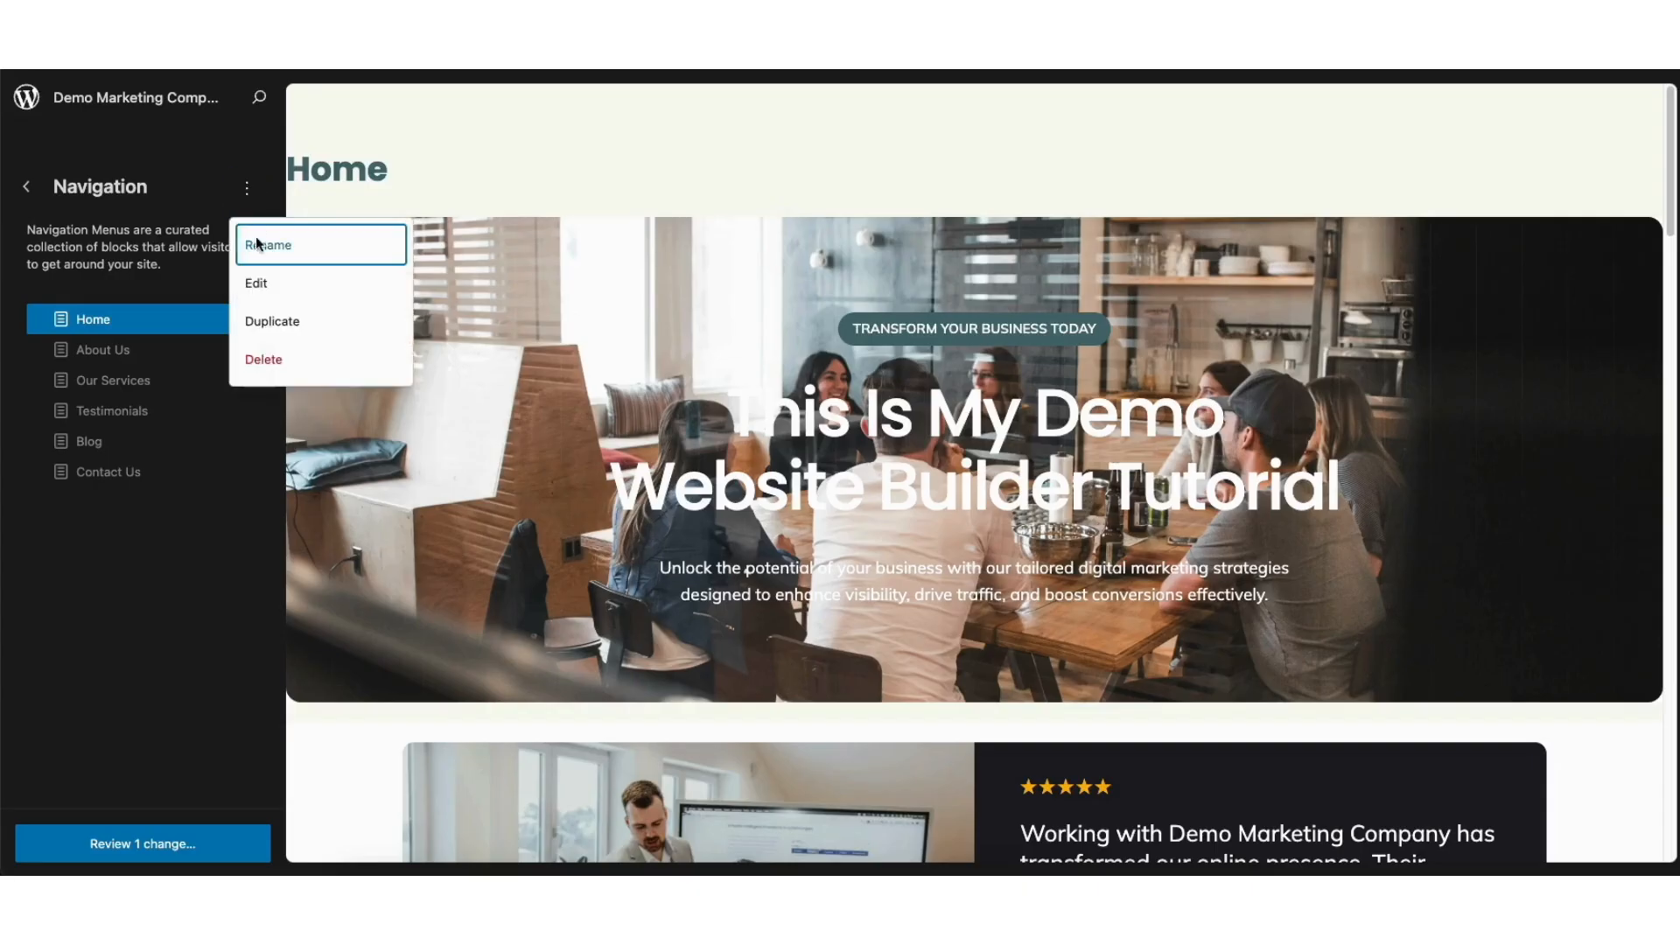
click(255, 283)
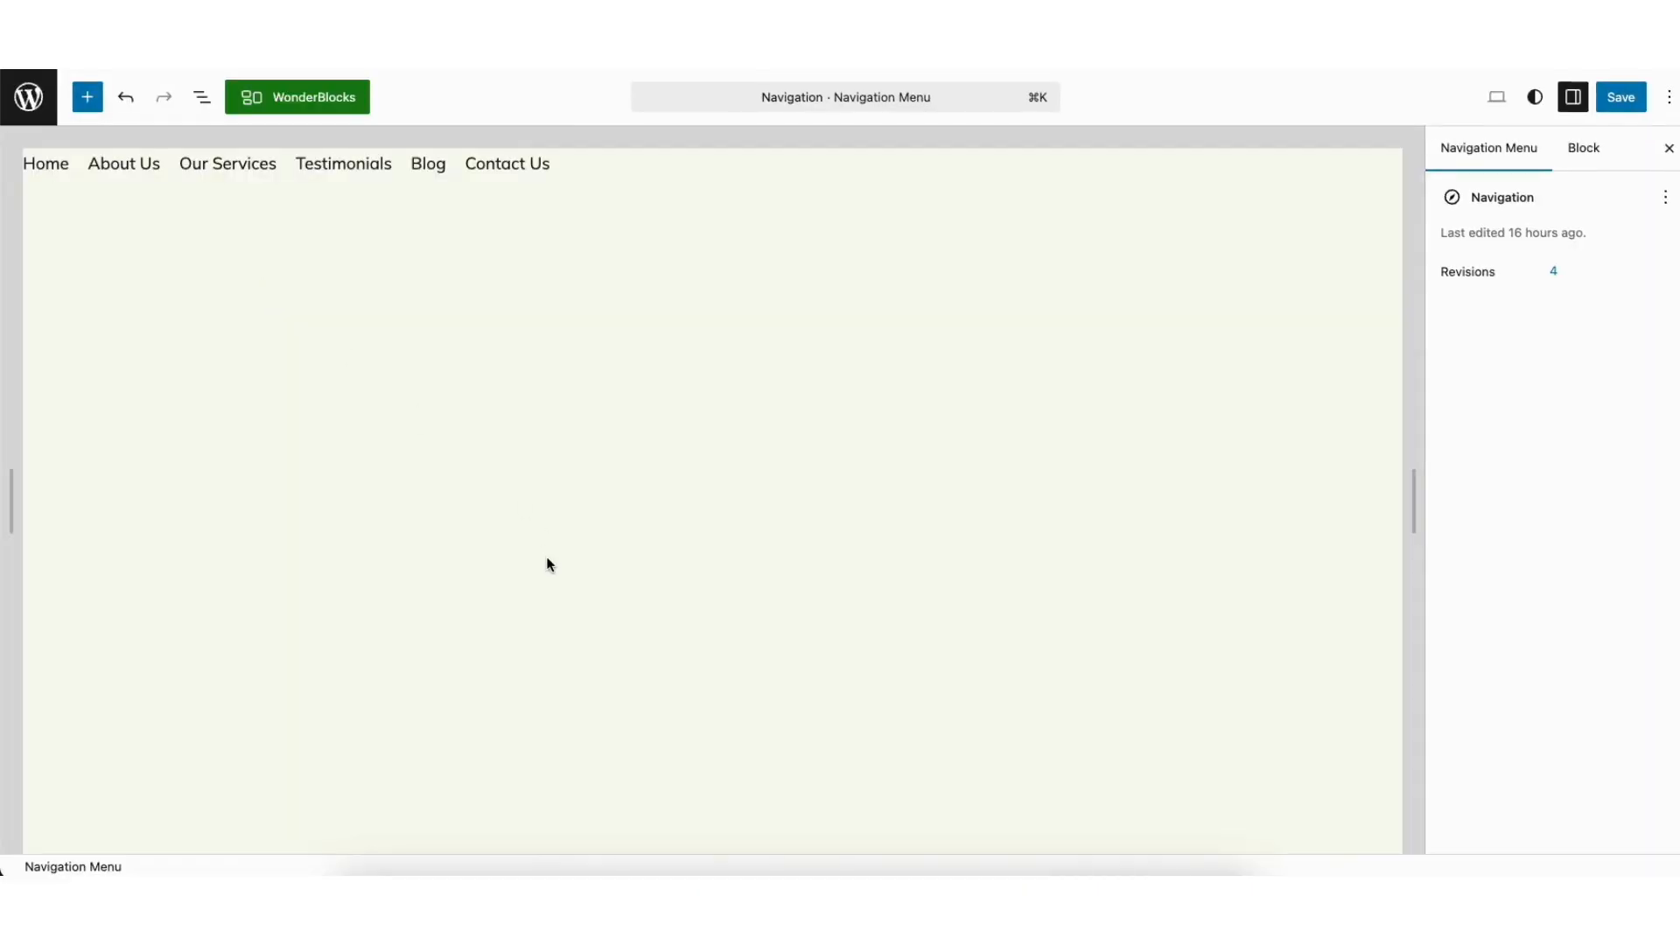
click(344, 163)
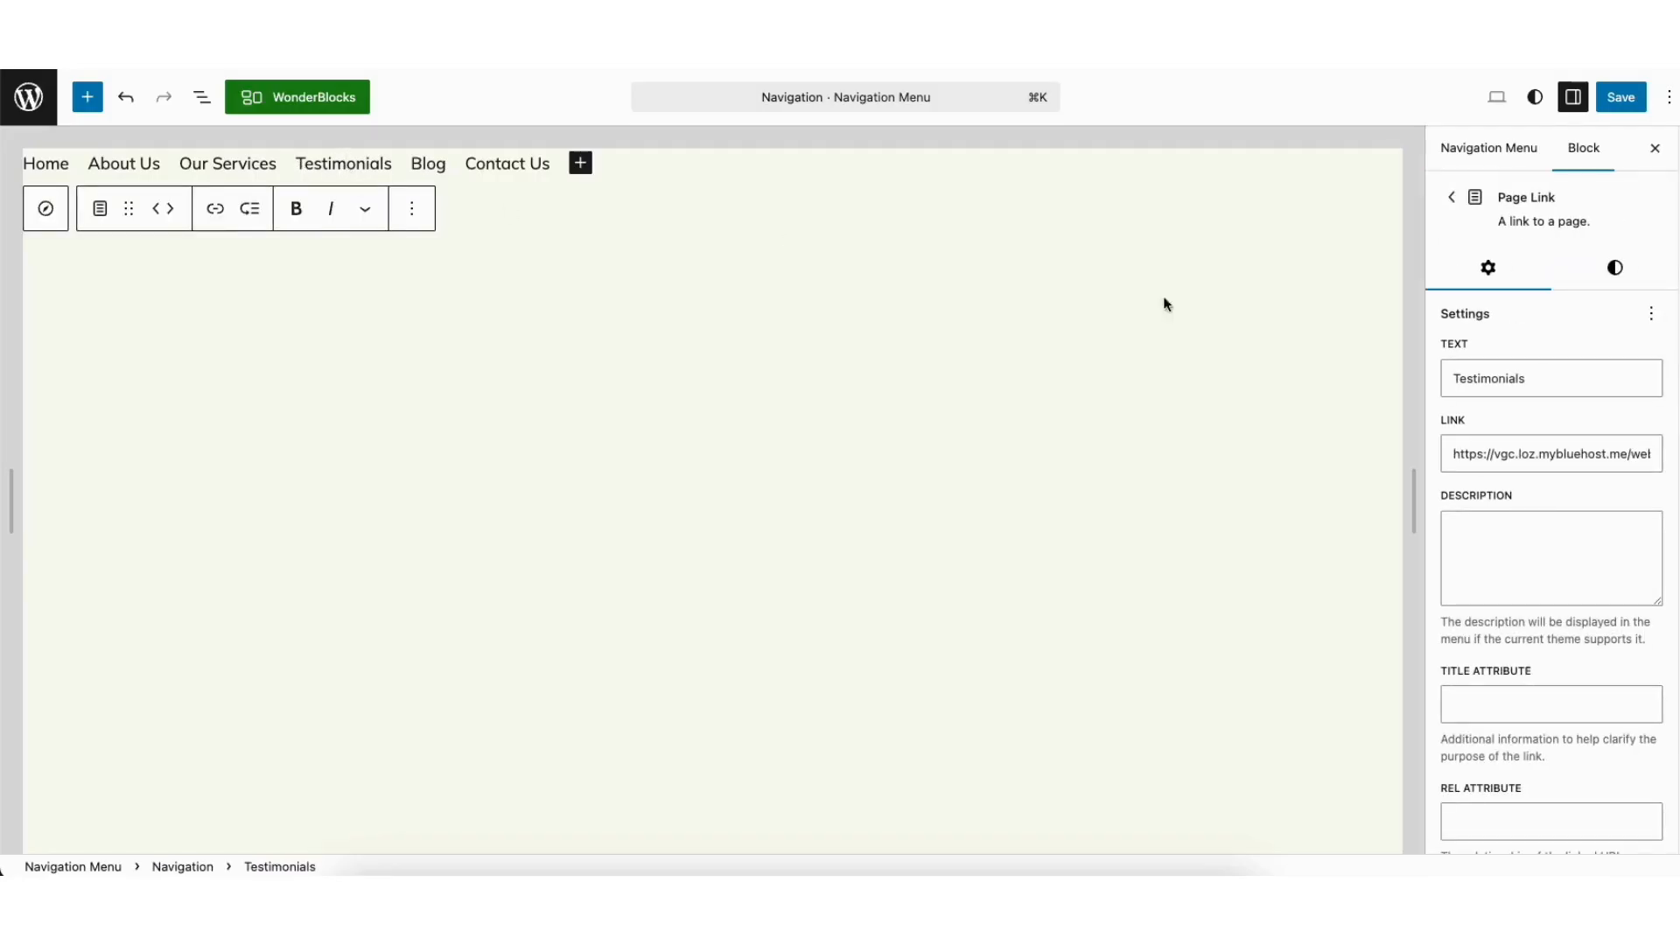
drag(1456, 380, 1513, 389)
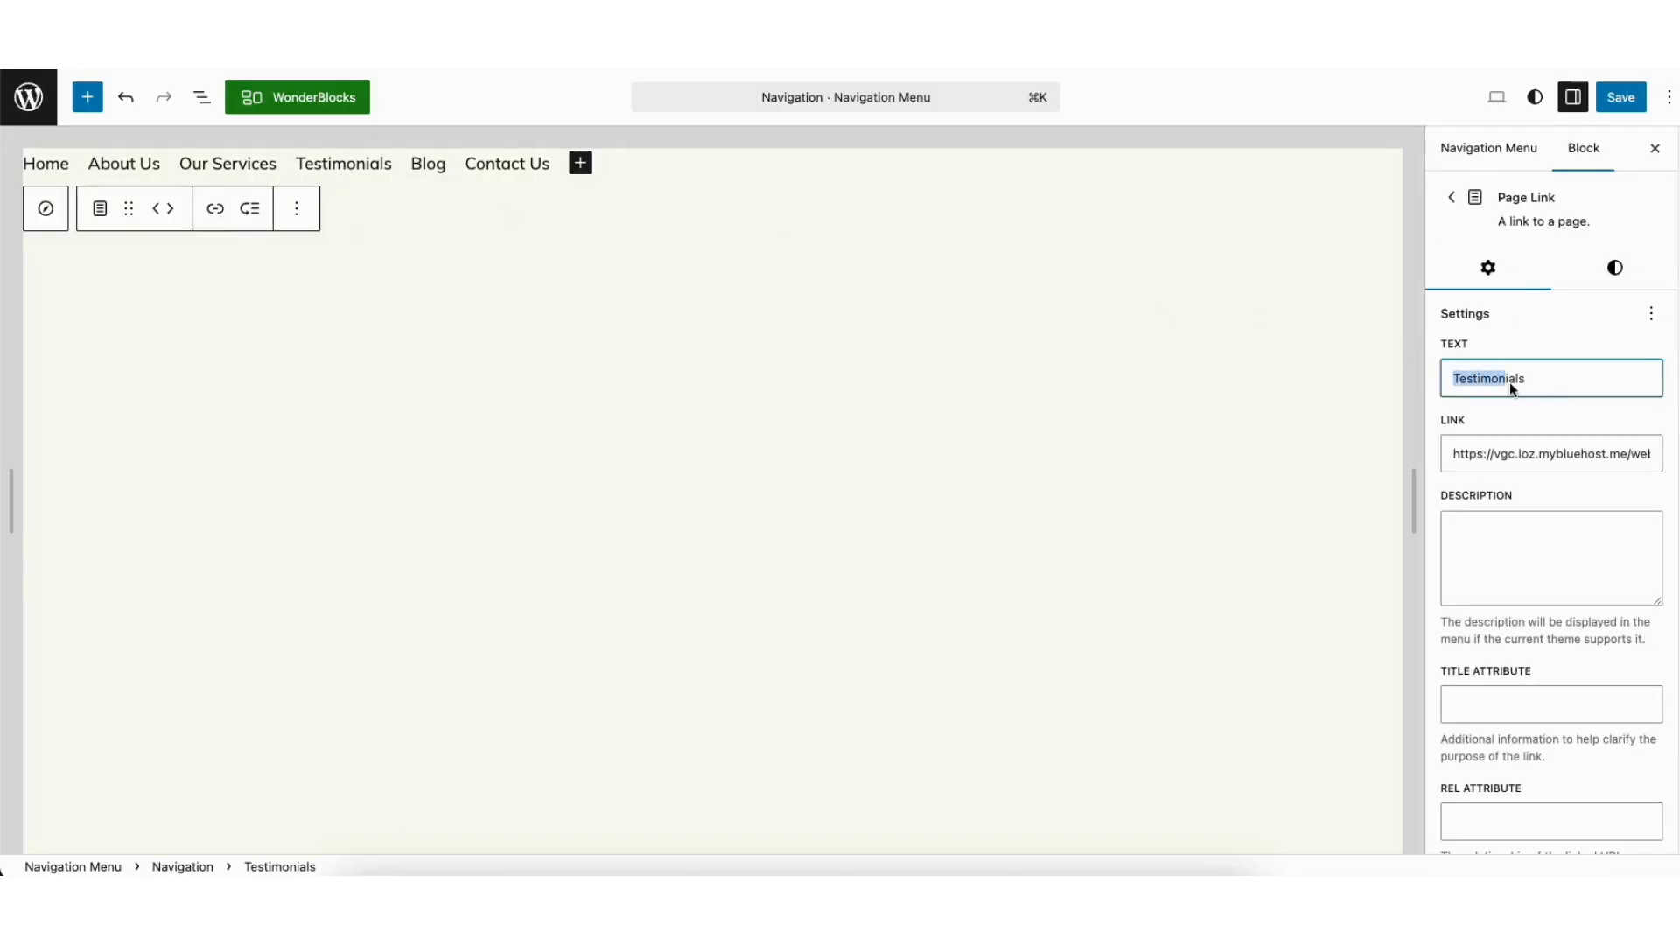
click(1545, 375)
click(1615, 267)
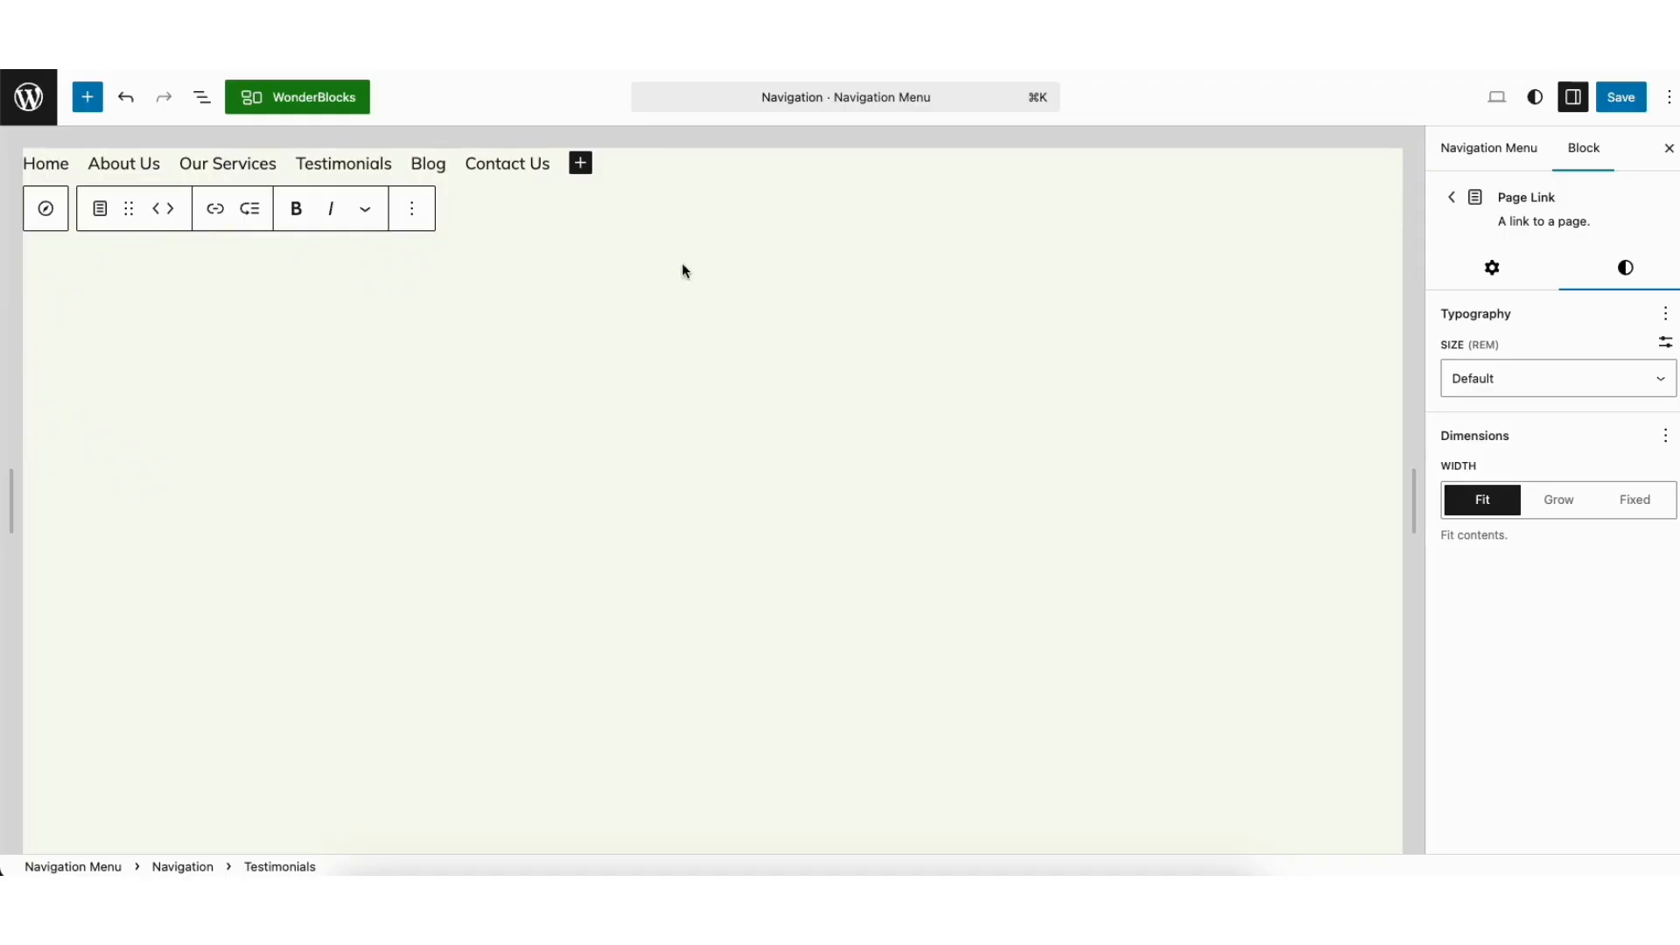
View the page choices for adding a link after Contact Us, and return to the Design overview
click(579, 165)
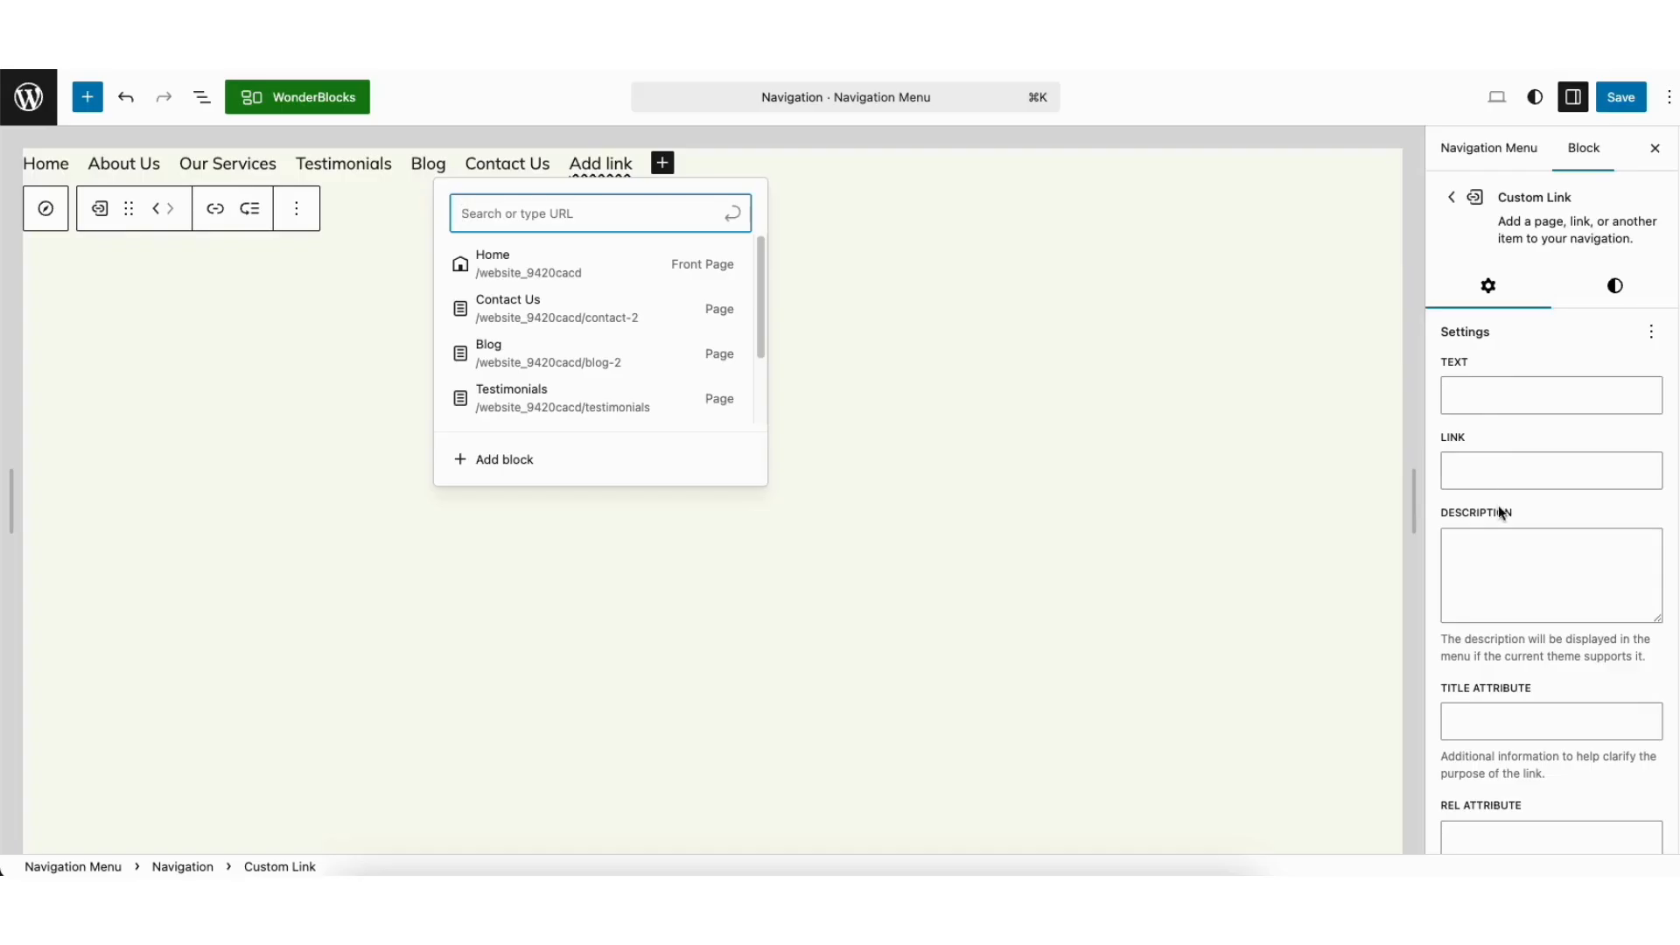
click(36, 109)
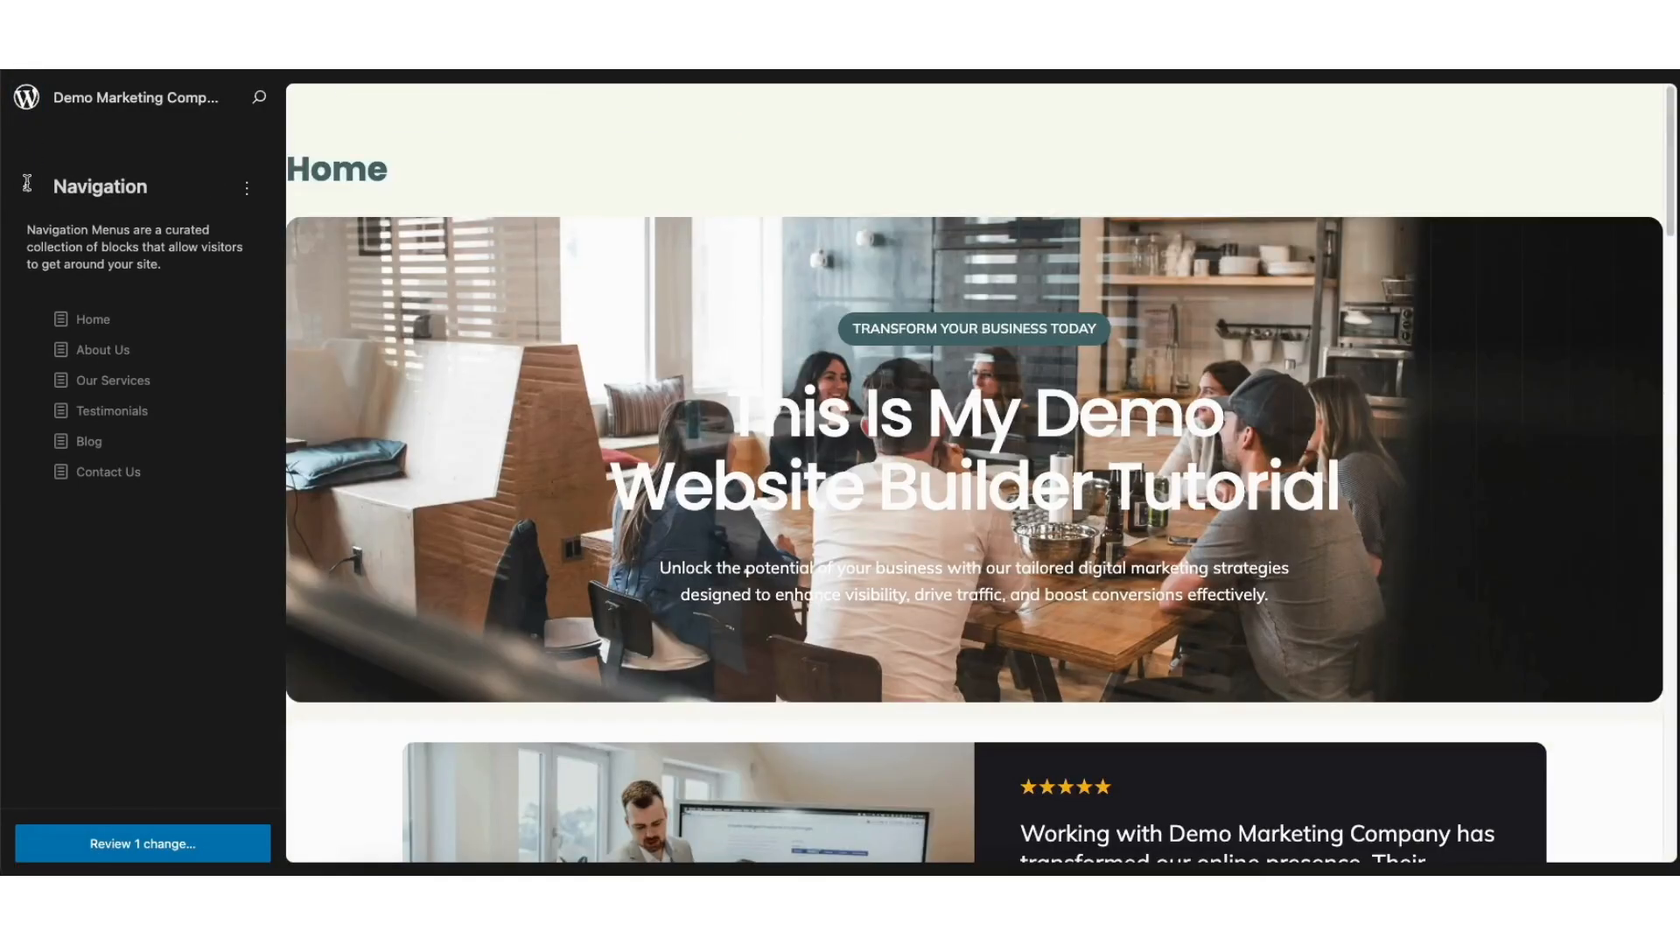
click(26, 185)
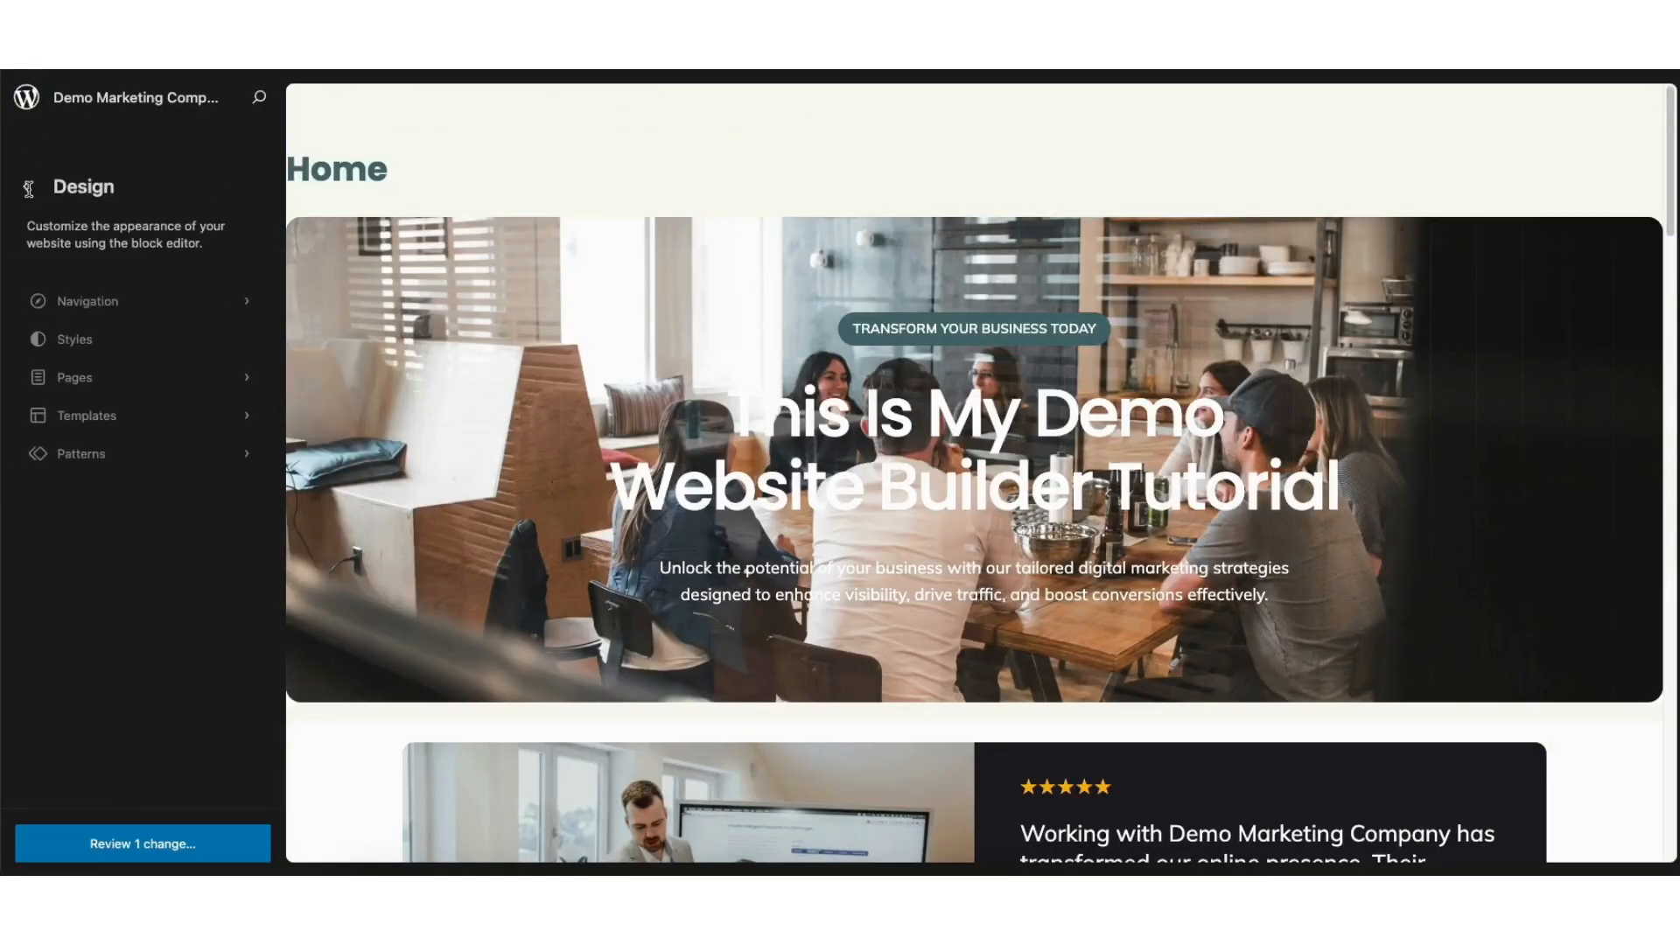
Open the site's Styles and view the available style variations
click(68, 343)
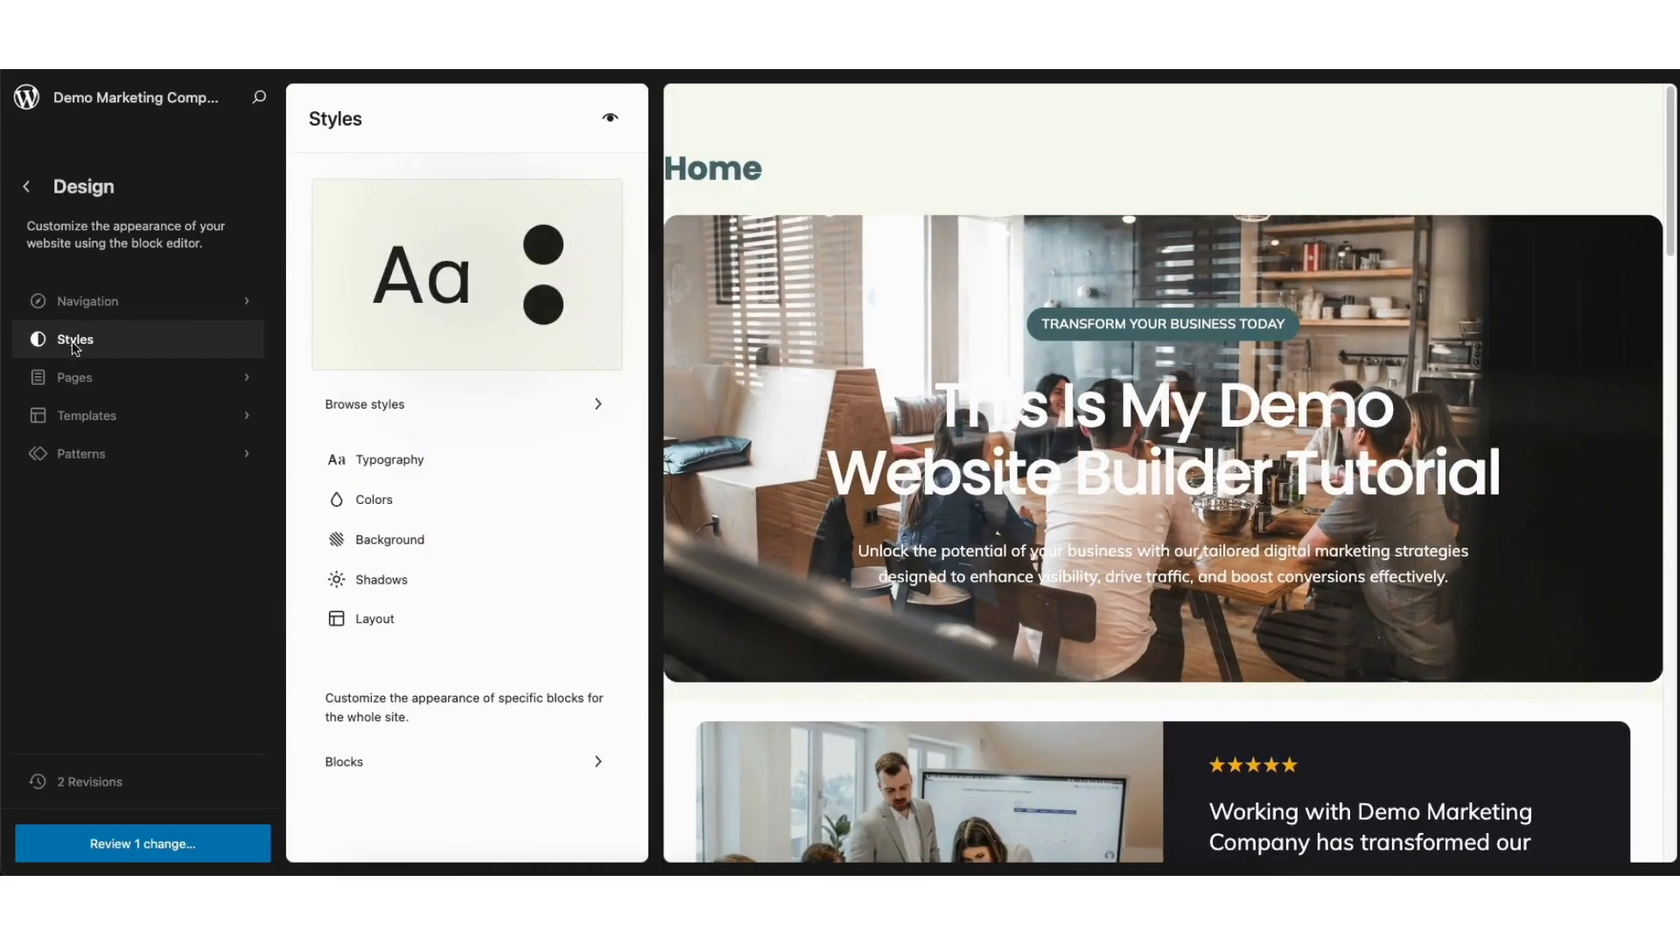
click(352, 404)
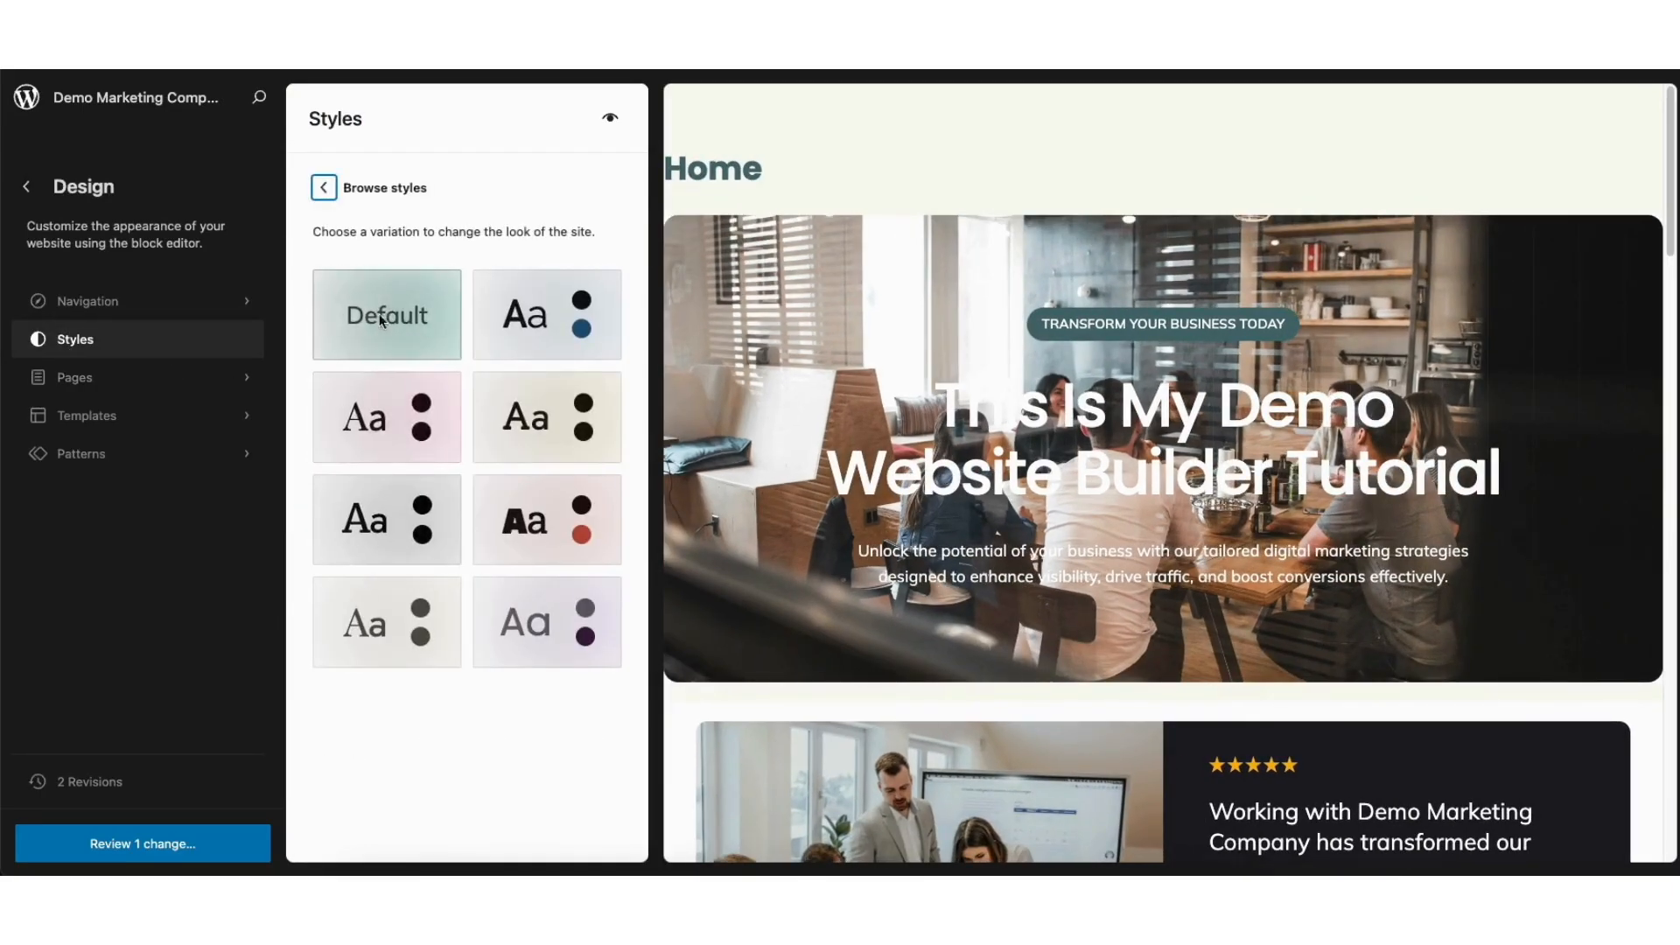
click(324, 189)
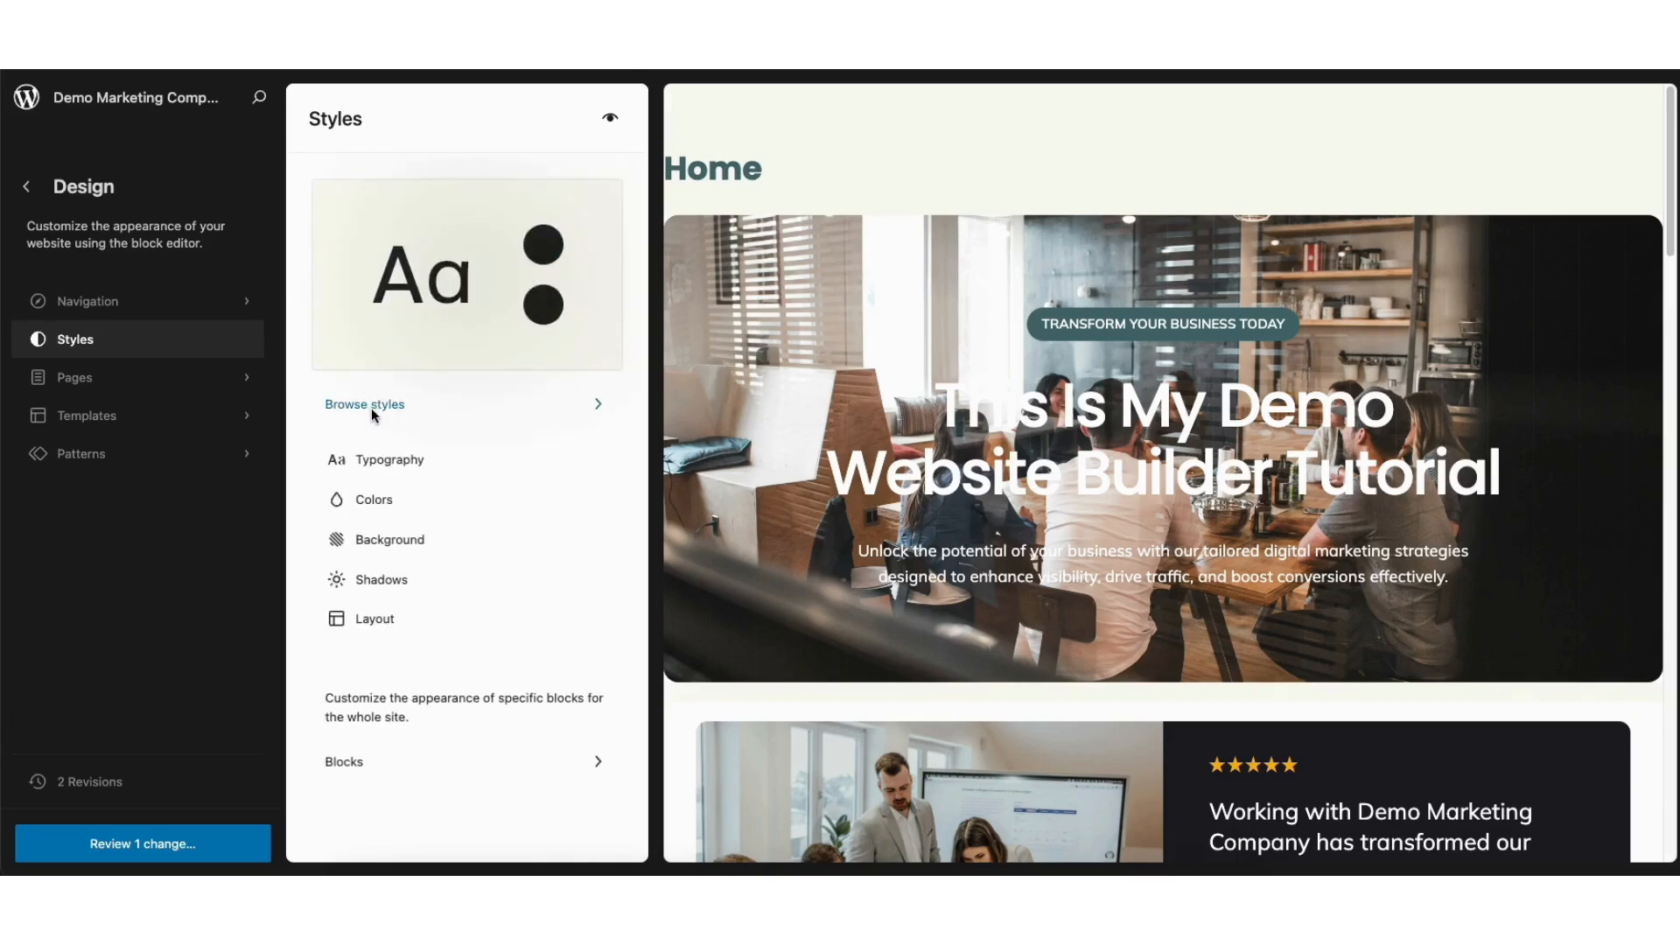
Review the Typography styles, including the font list, the Text element's settings and the font size presets
click(371, 461)
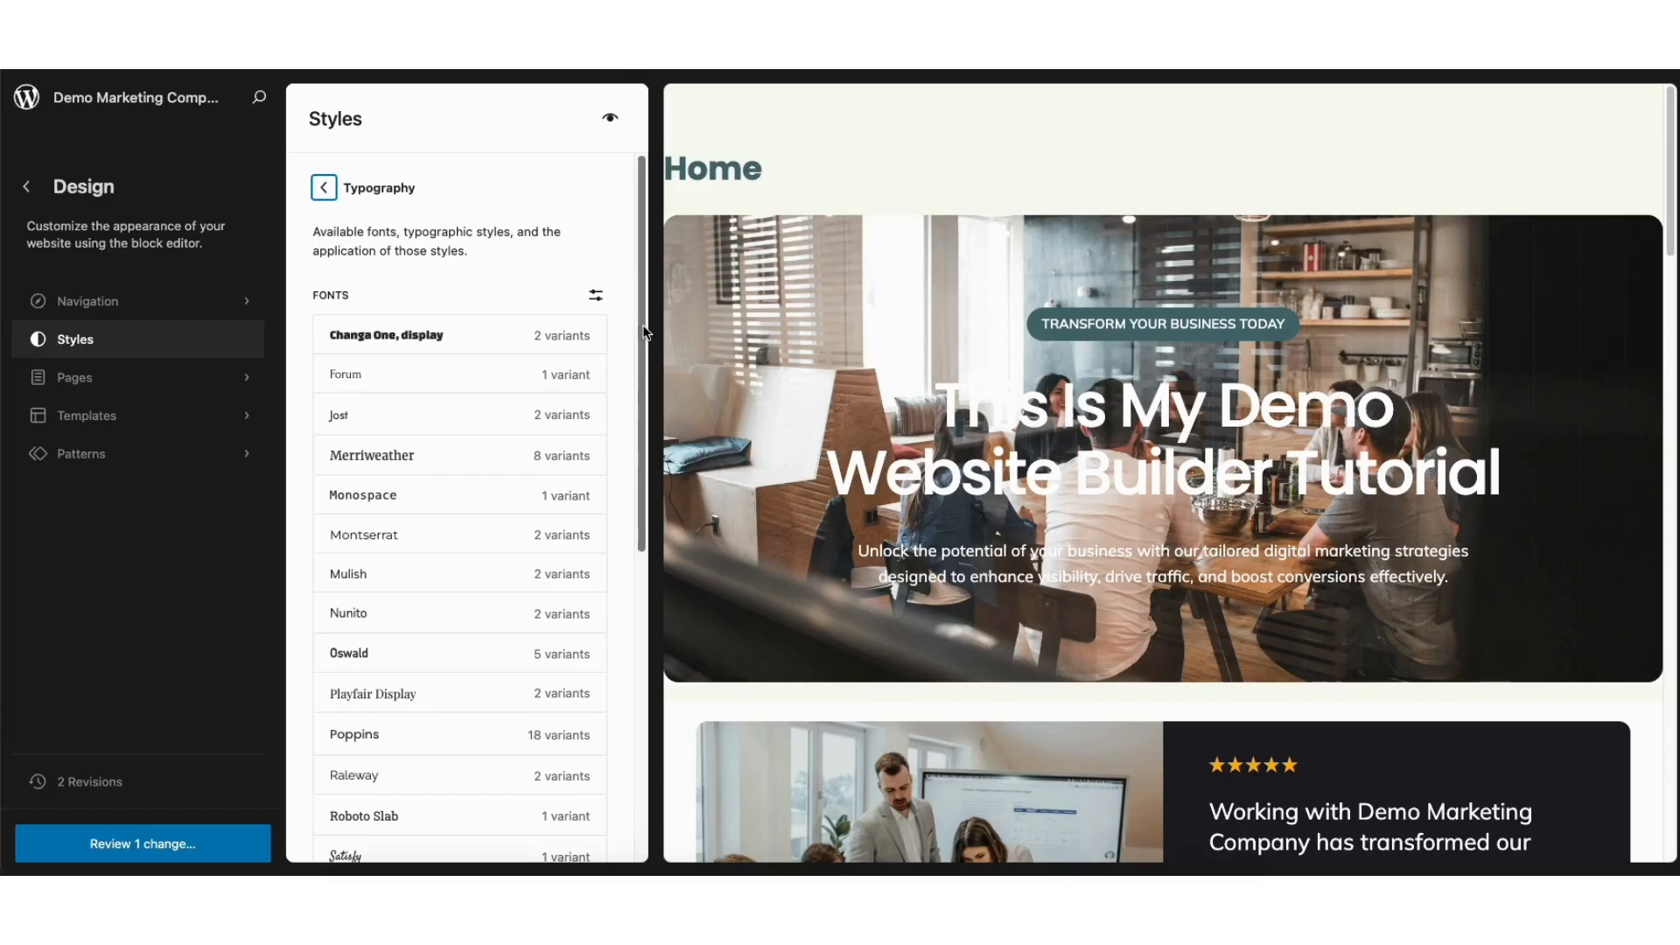
drag(643, 332, 653, 639)
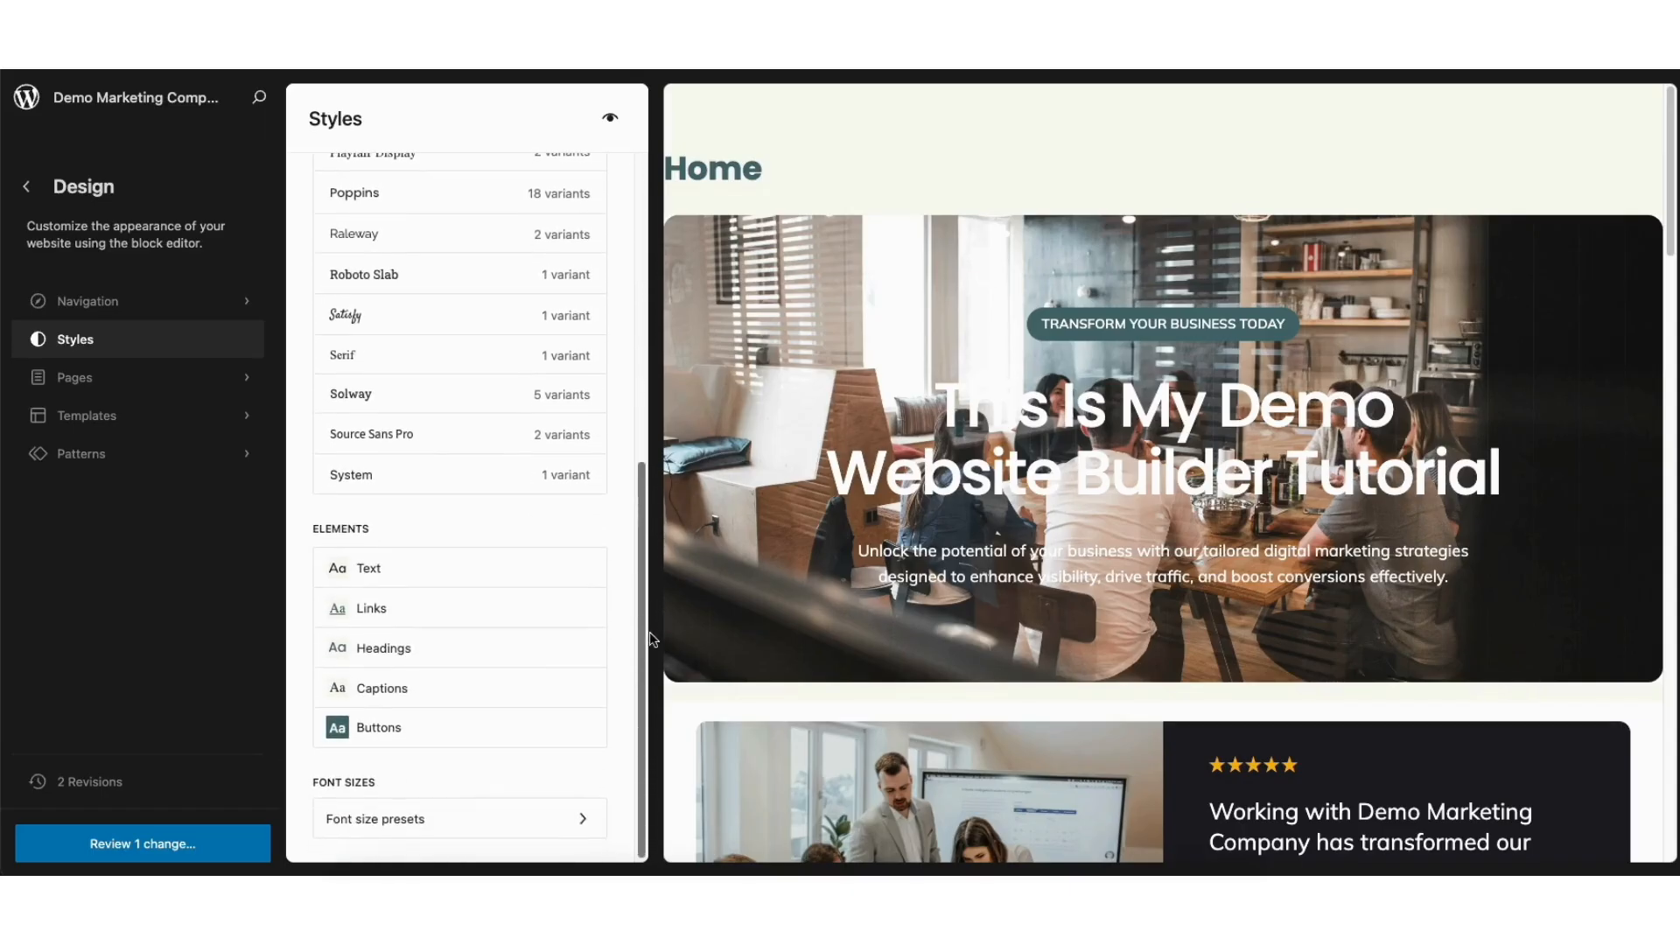
click(368, 569)
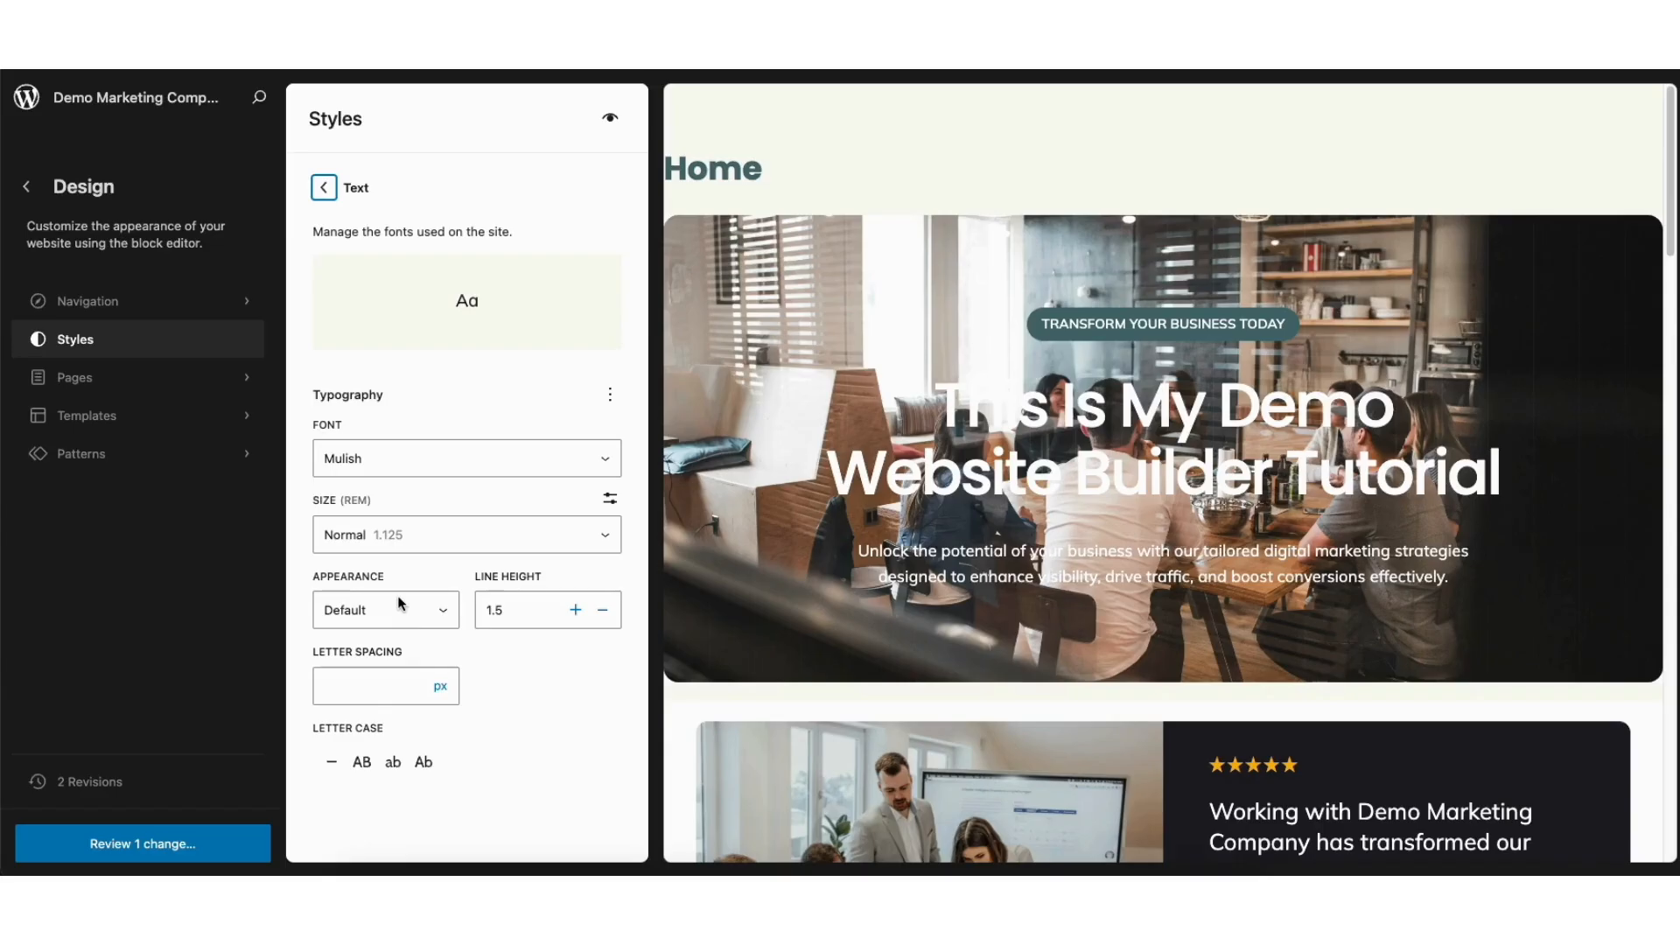
click(324, 187)
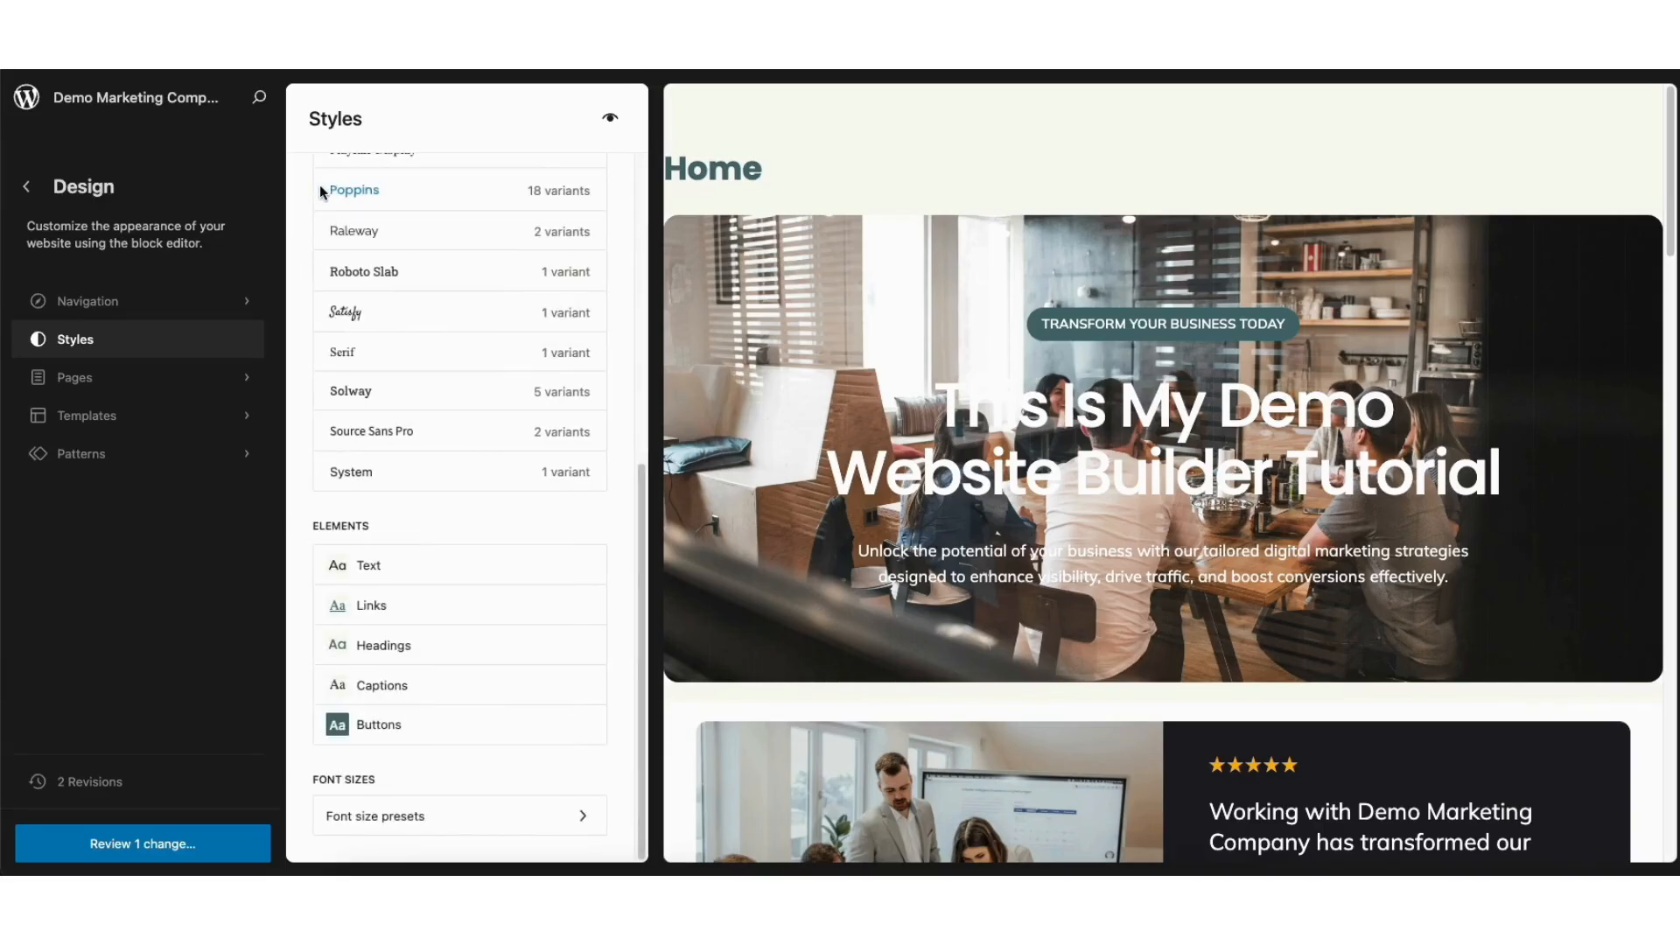
click(371, 818)
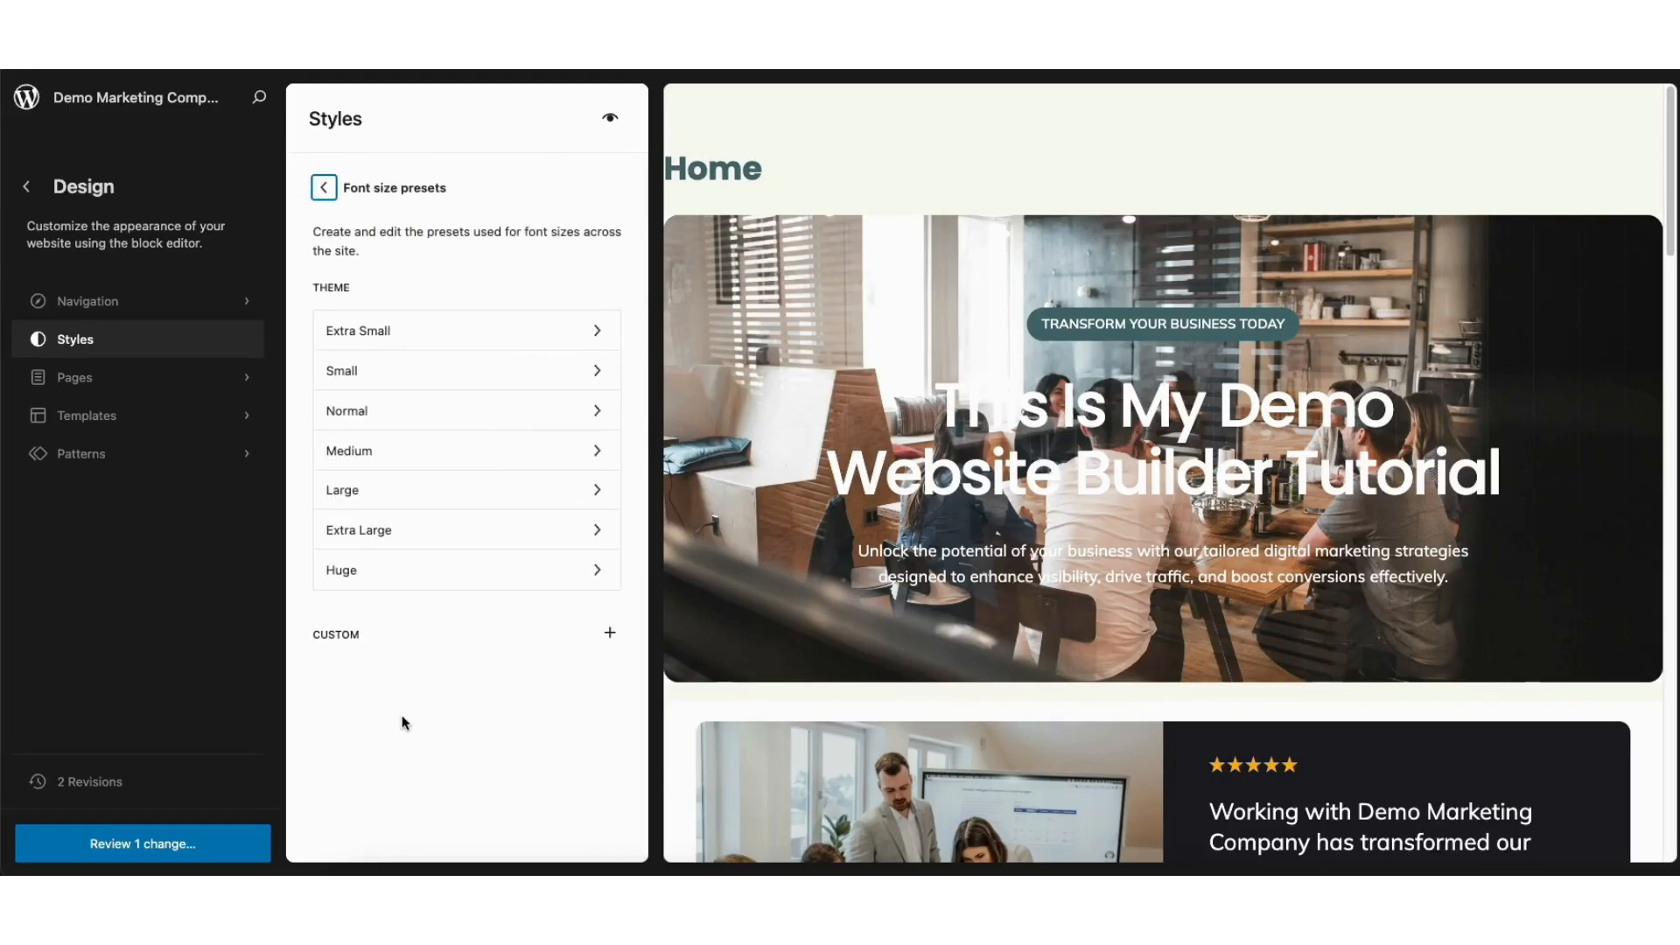
click(323, 187)
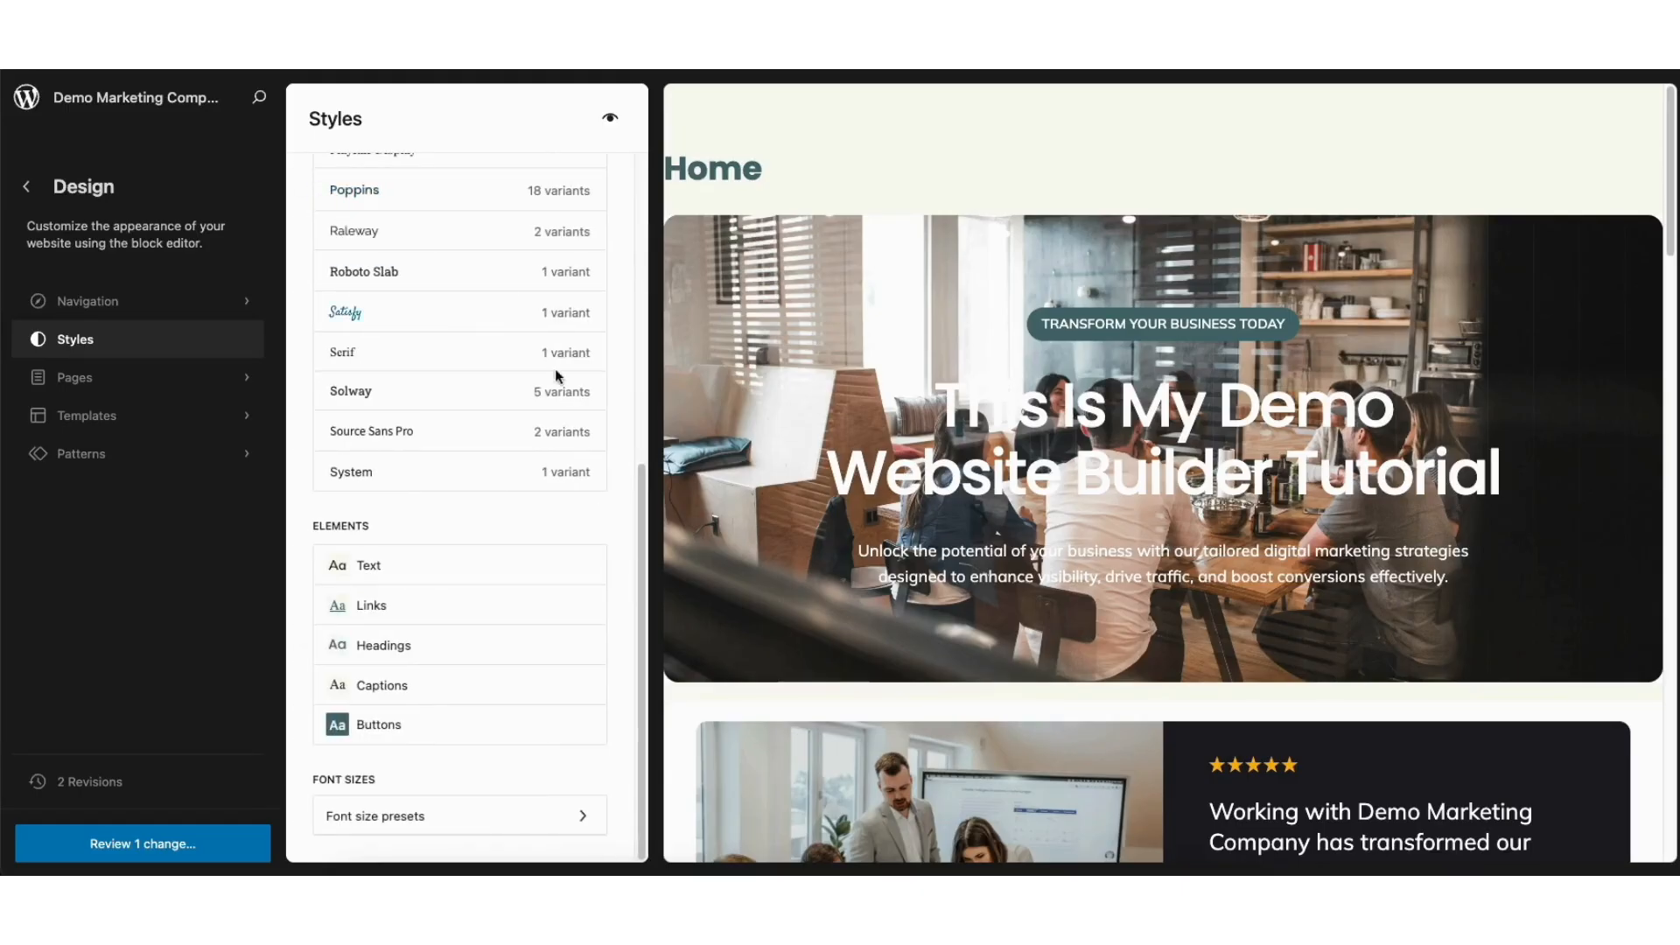
scroll(339, 178, up, 6)
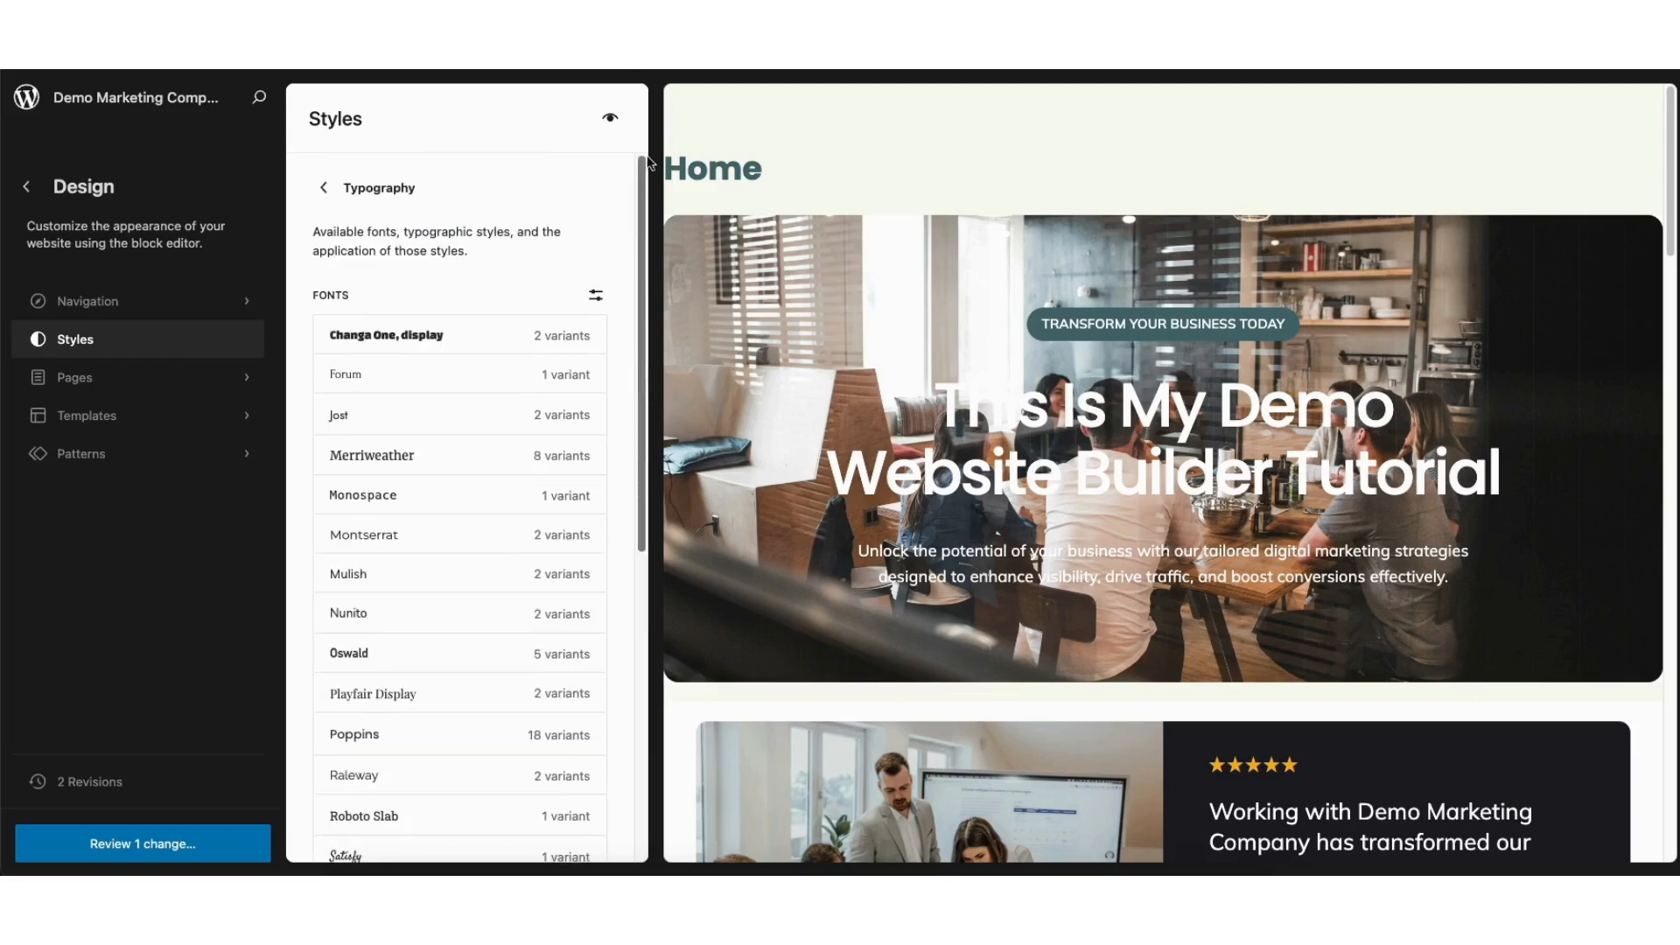
click(321, 185)
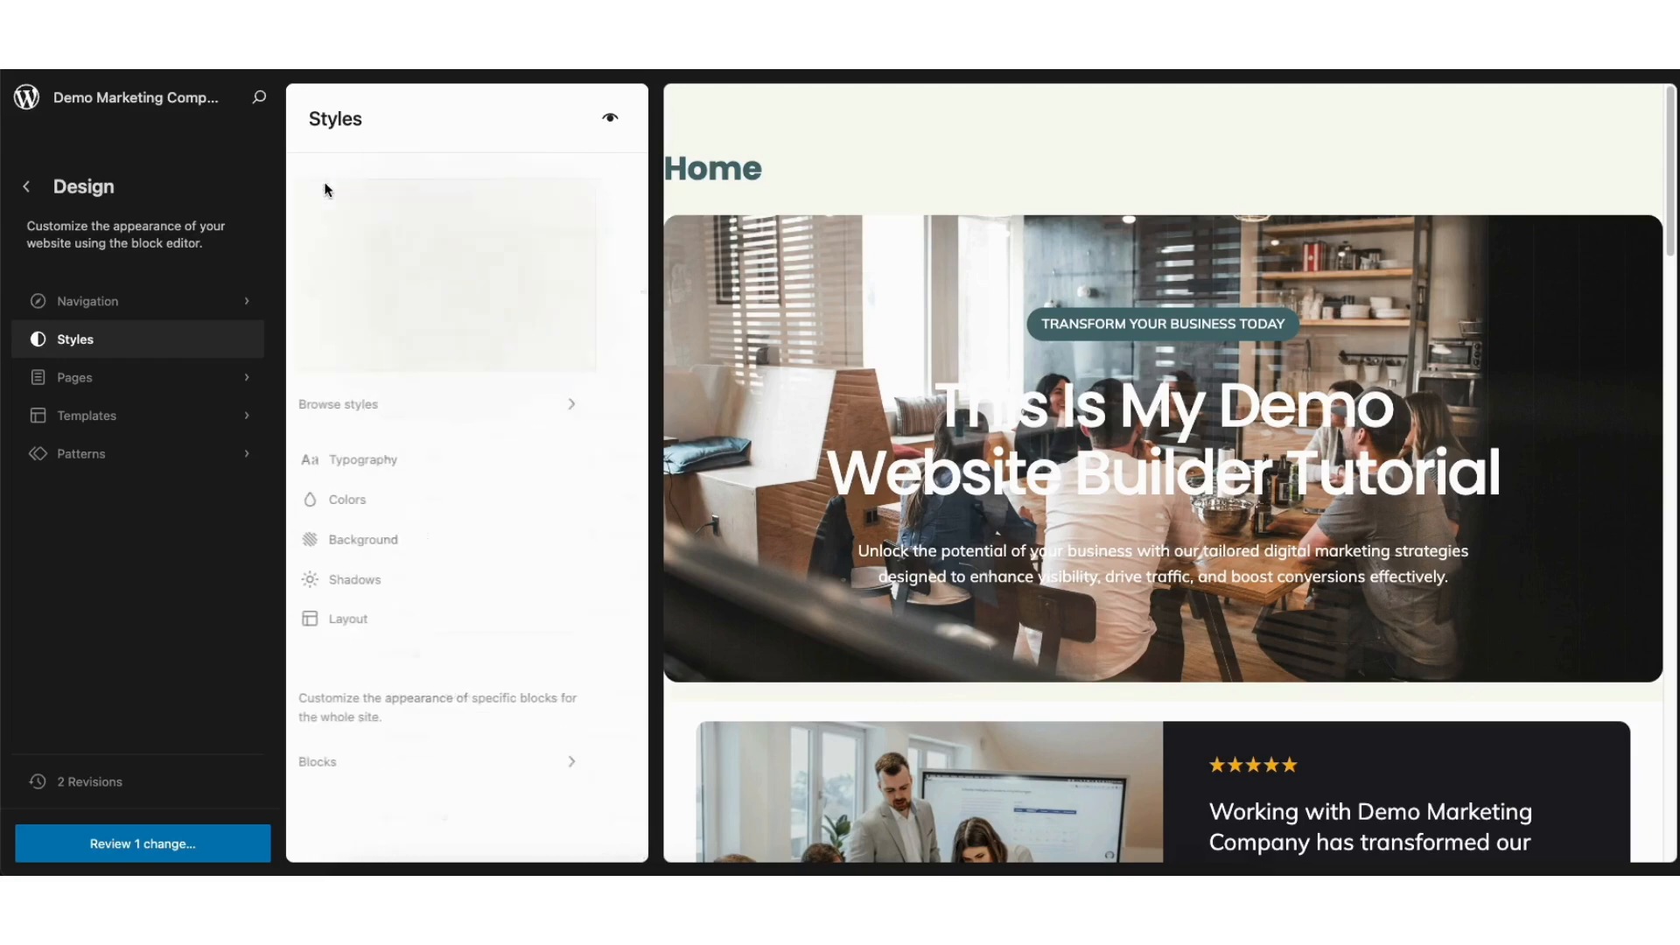
Review the site's Colors styles, including the palette swatches and the Text element's color choices, and return to the Styles overview
click(375, 501)
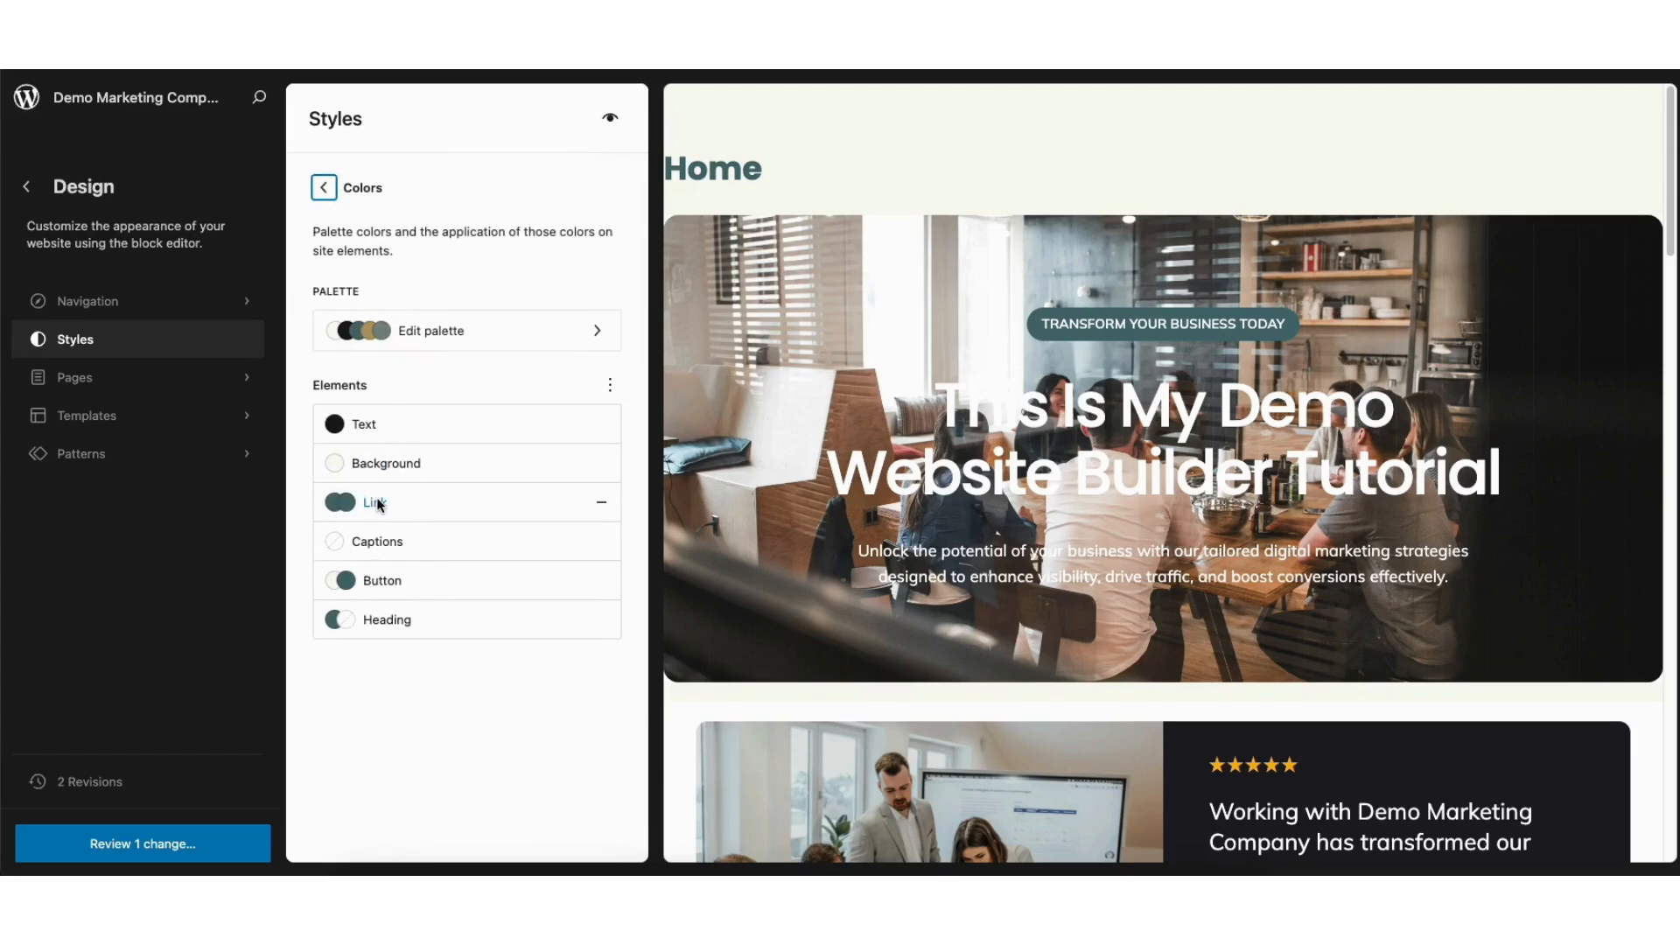
click(448, 334)
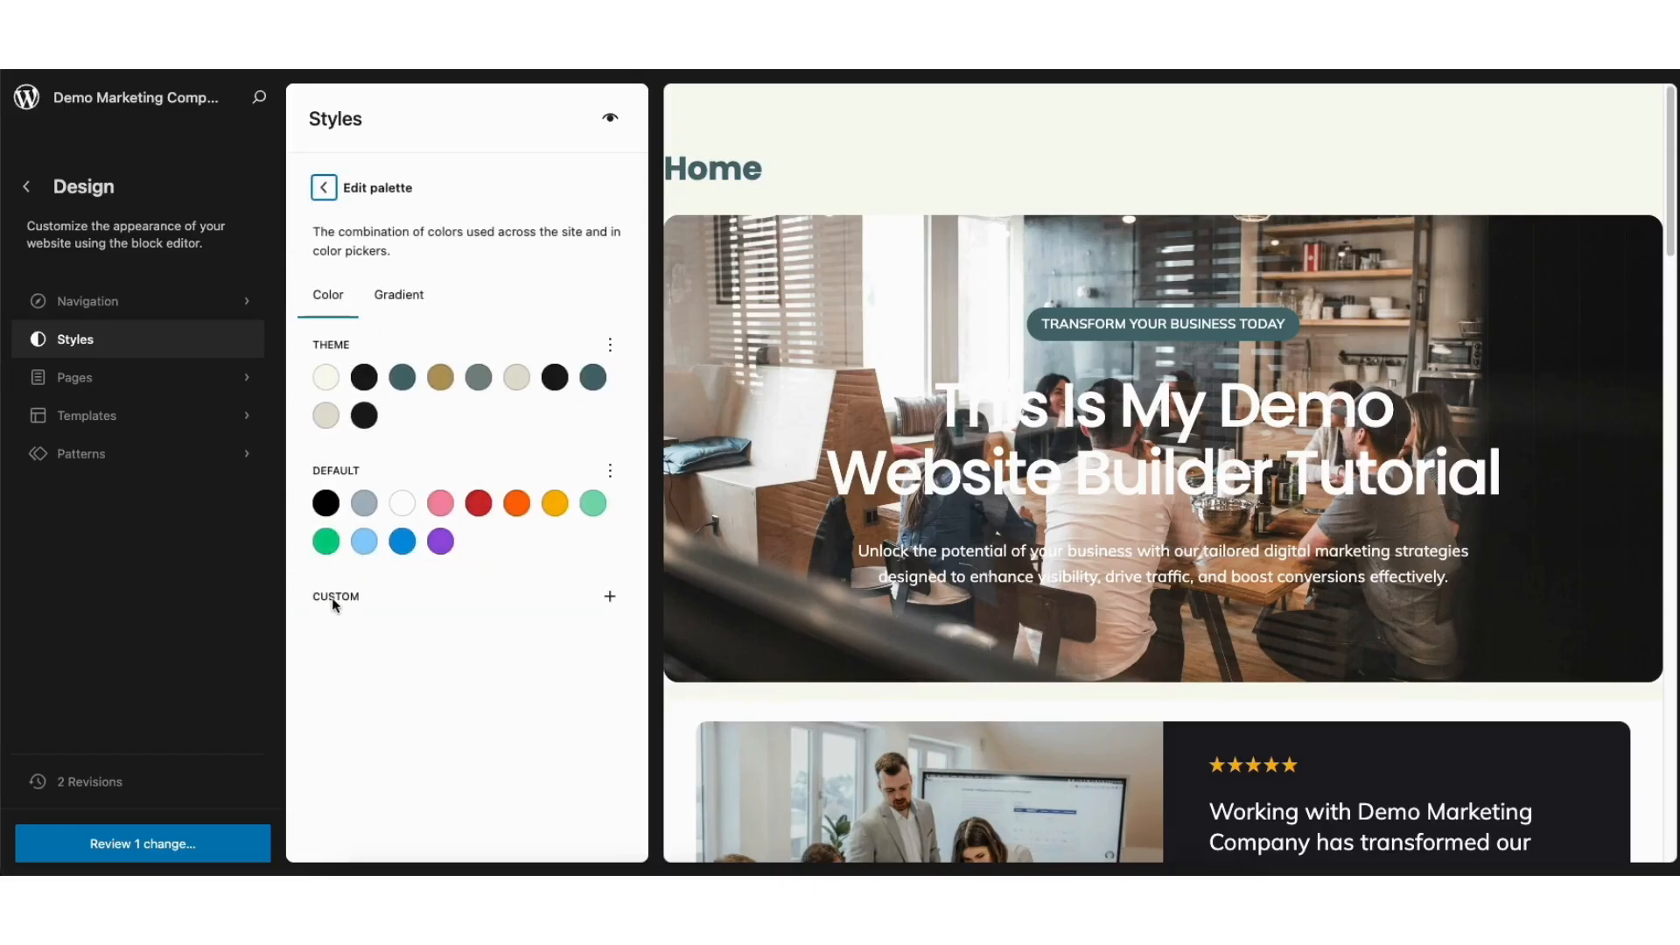
click(325, 189)
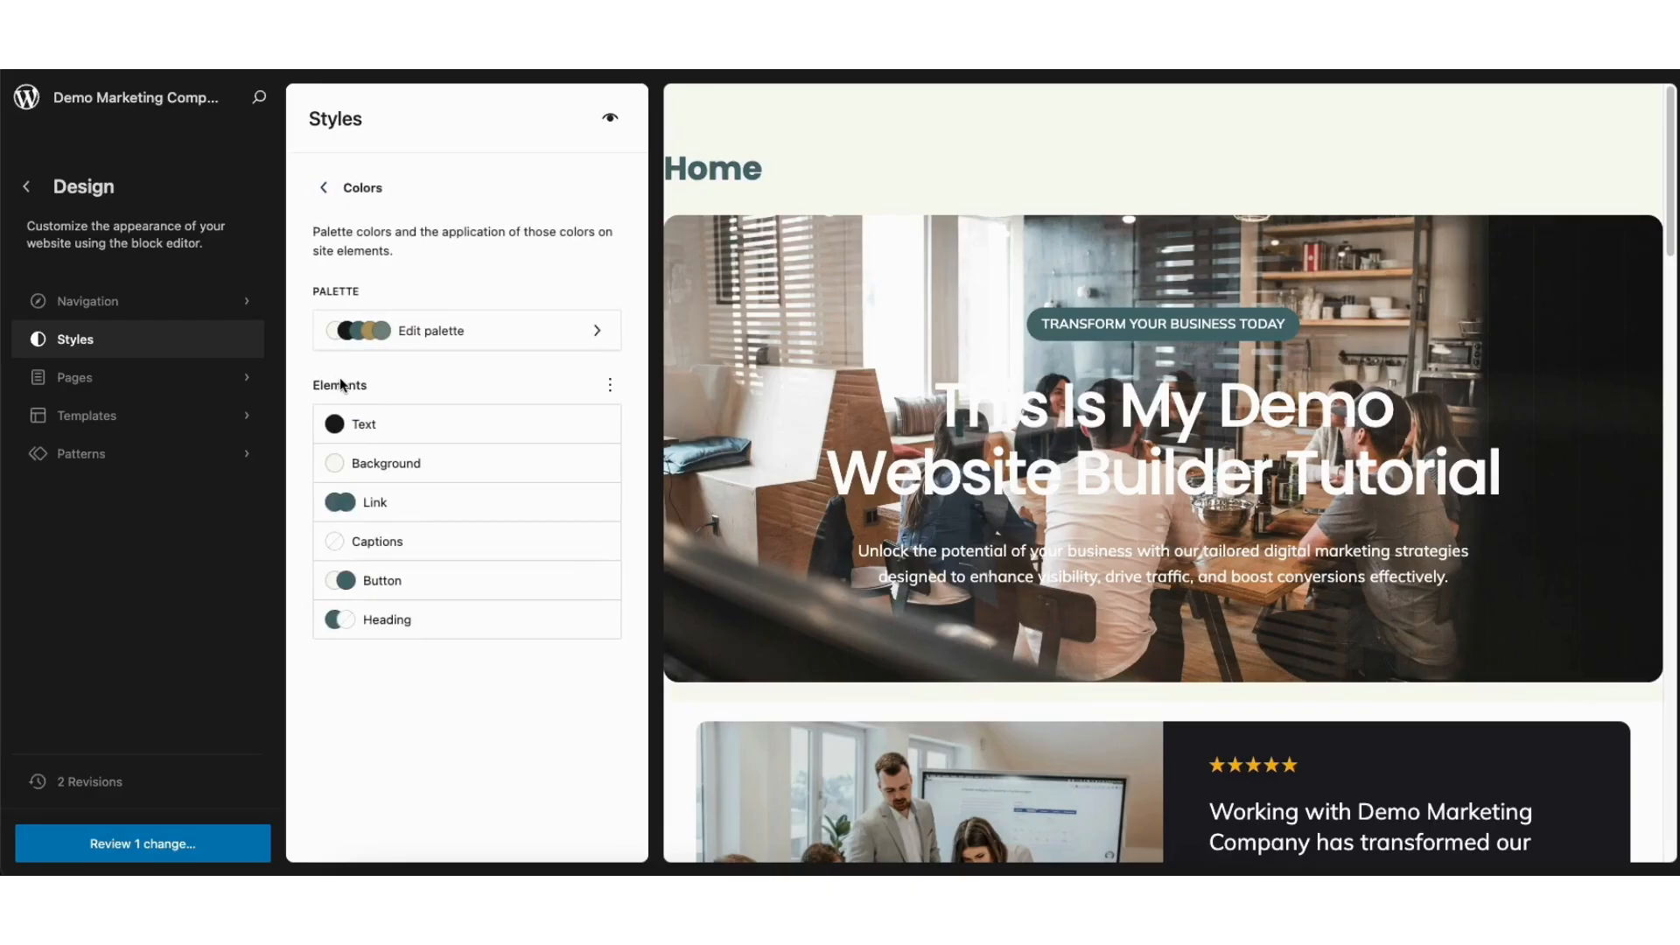
click(365, 423)
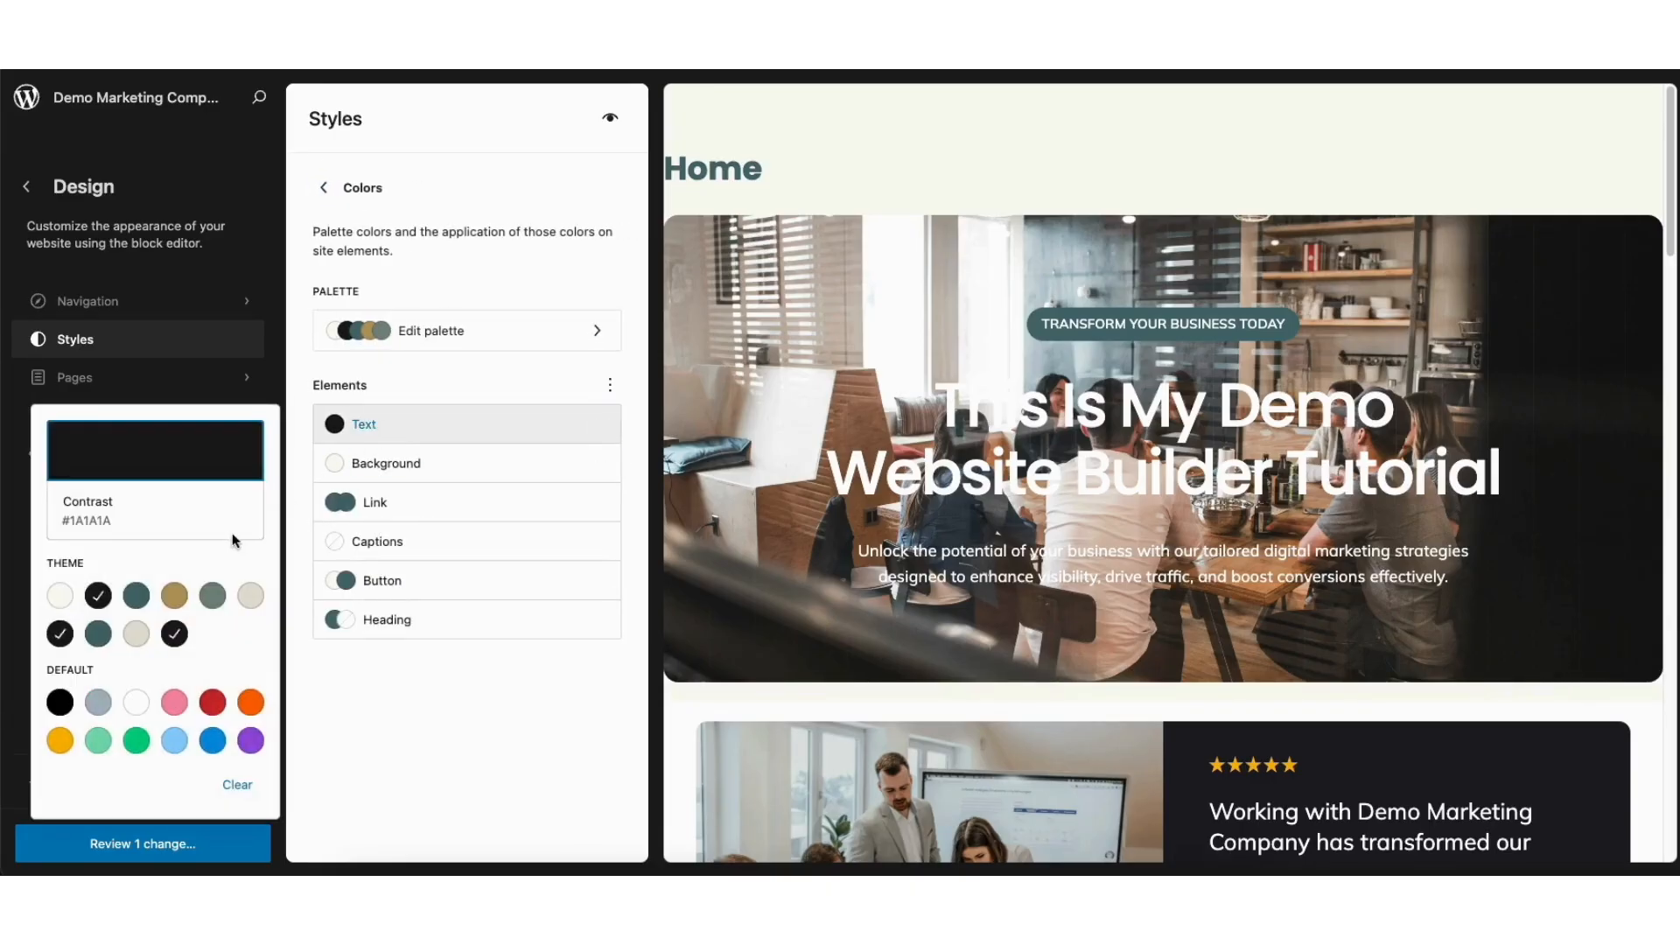
click(298, 386)
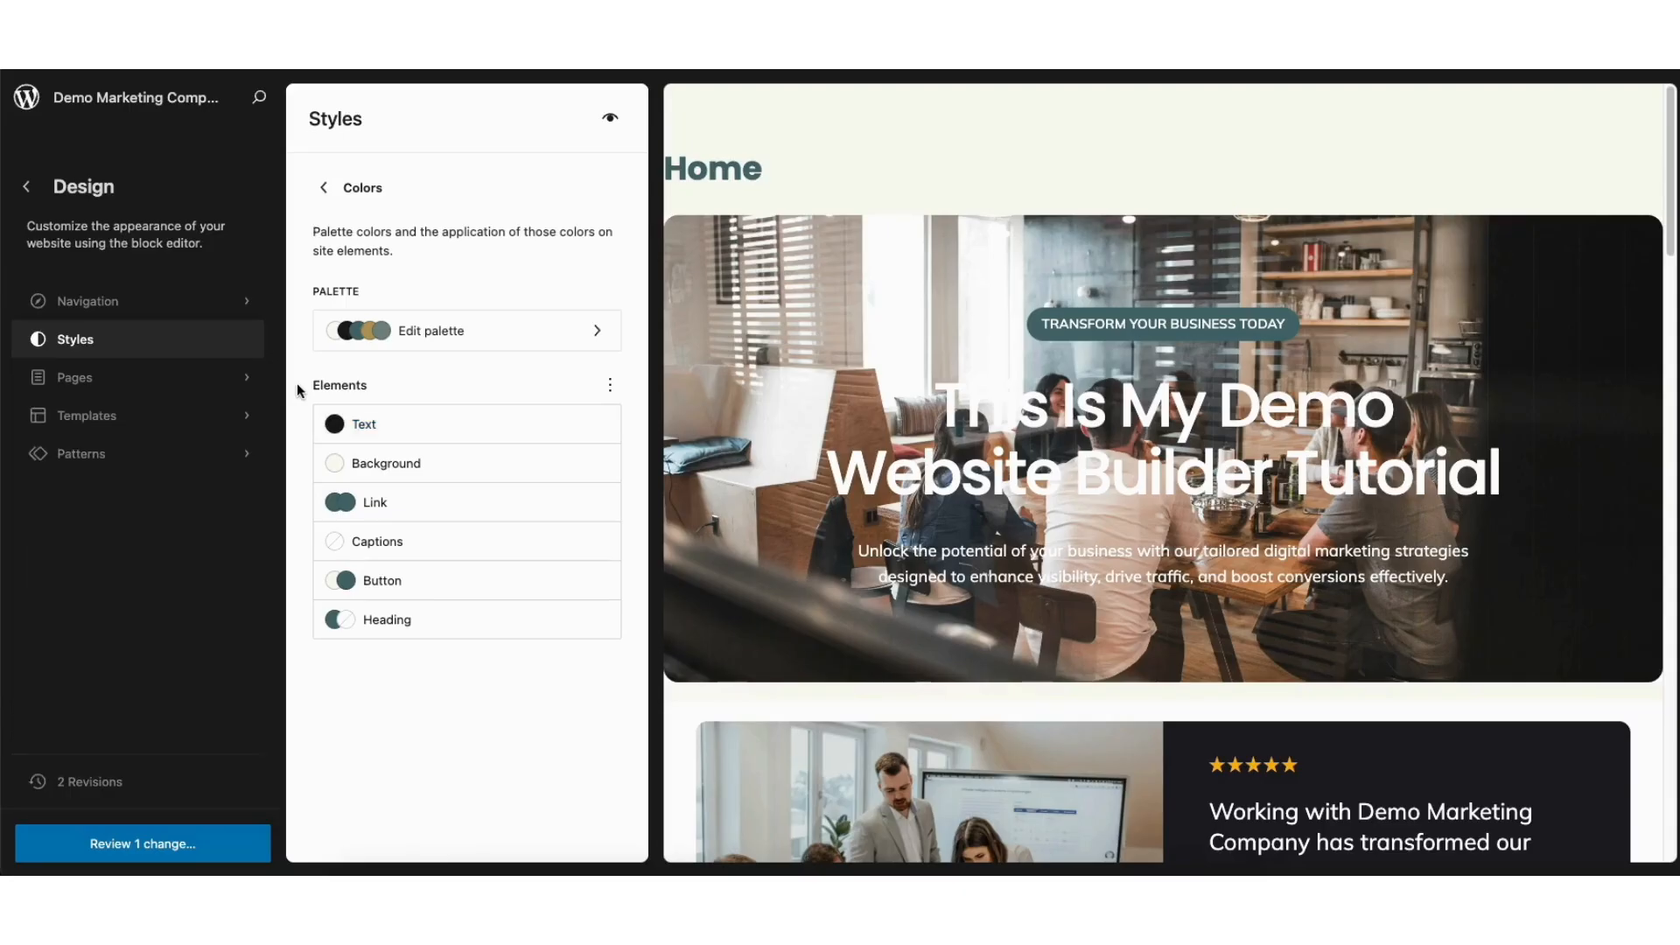
click(323, 186)
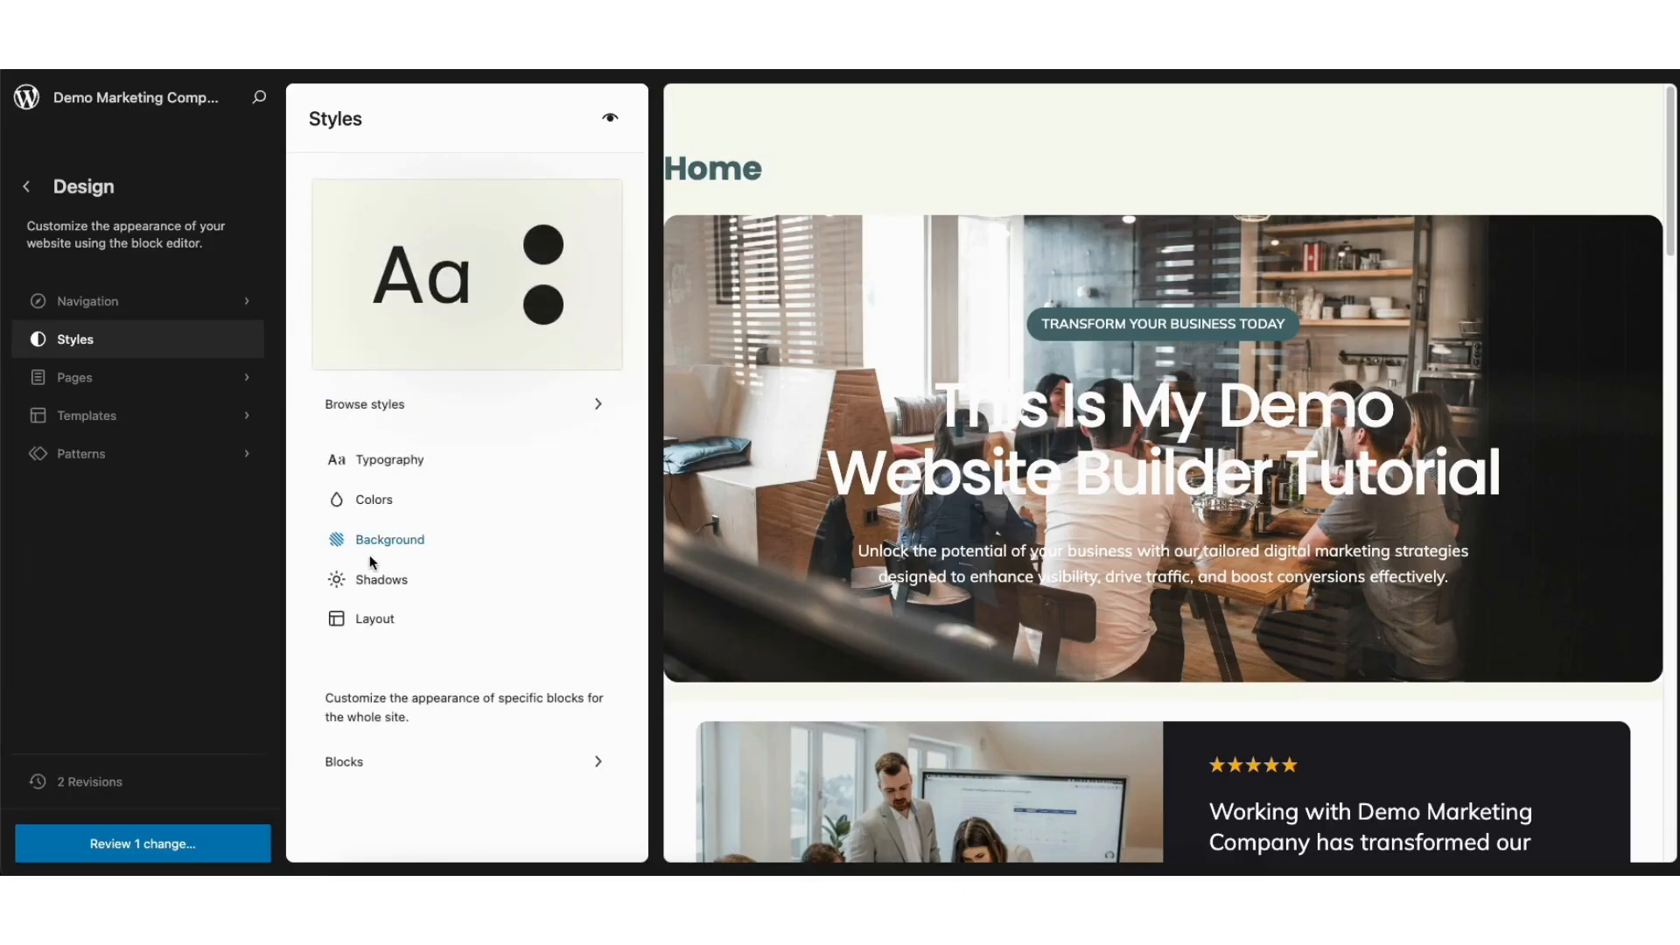
Open the Button block's site-wide styles and examine its element colors, typography, padding, border and shadow settings
click(359, 760)
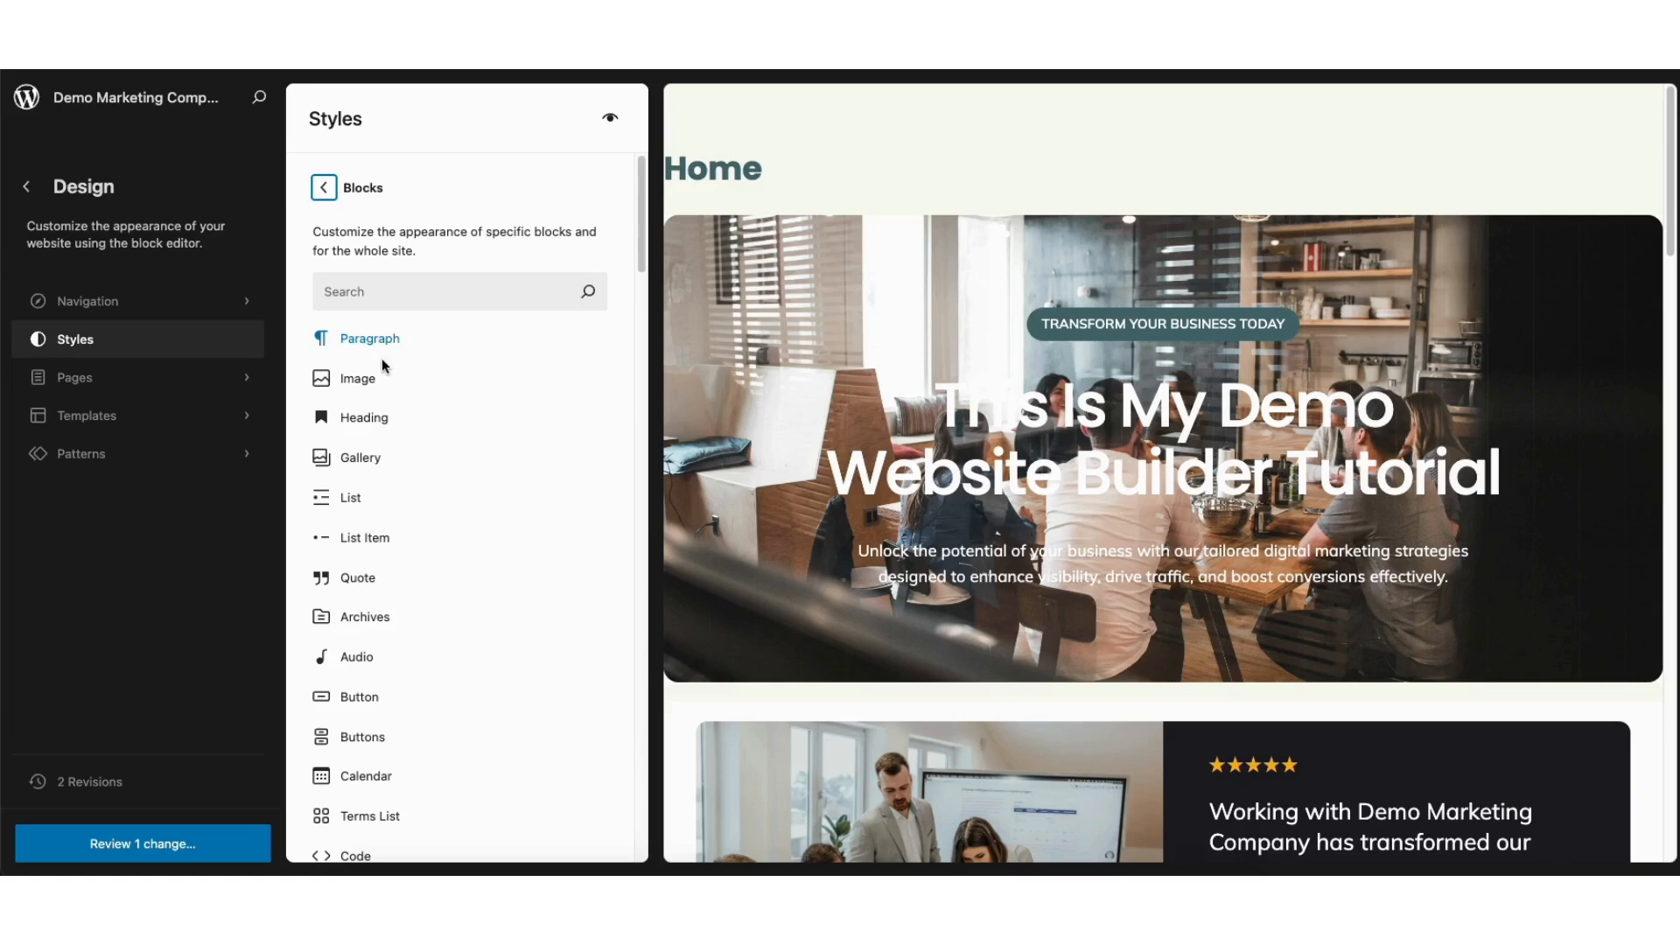
click(358, 697)
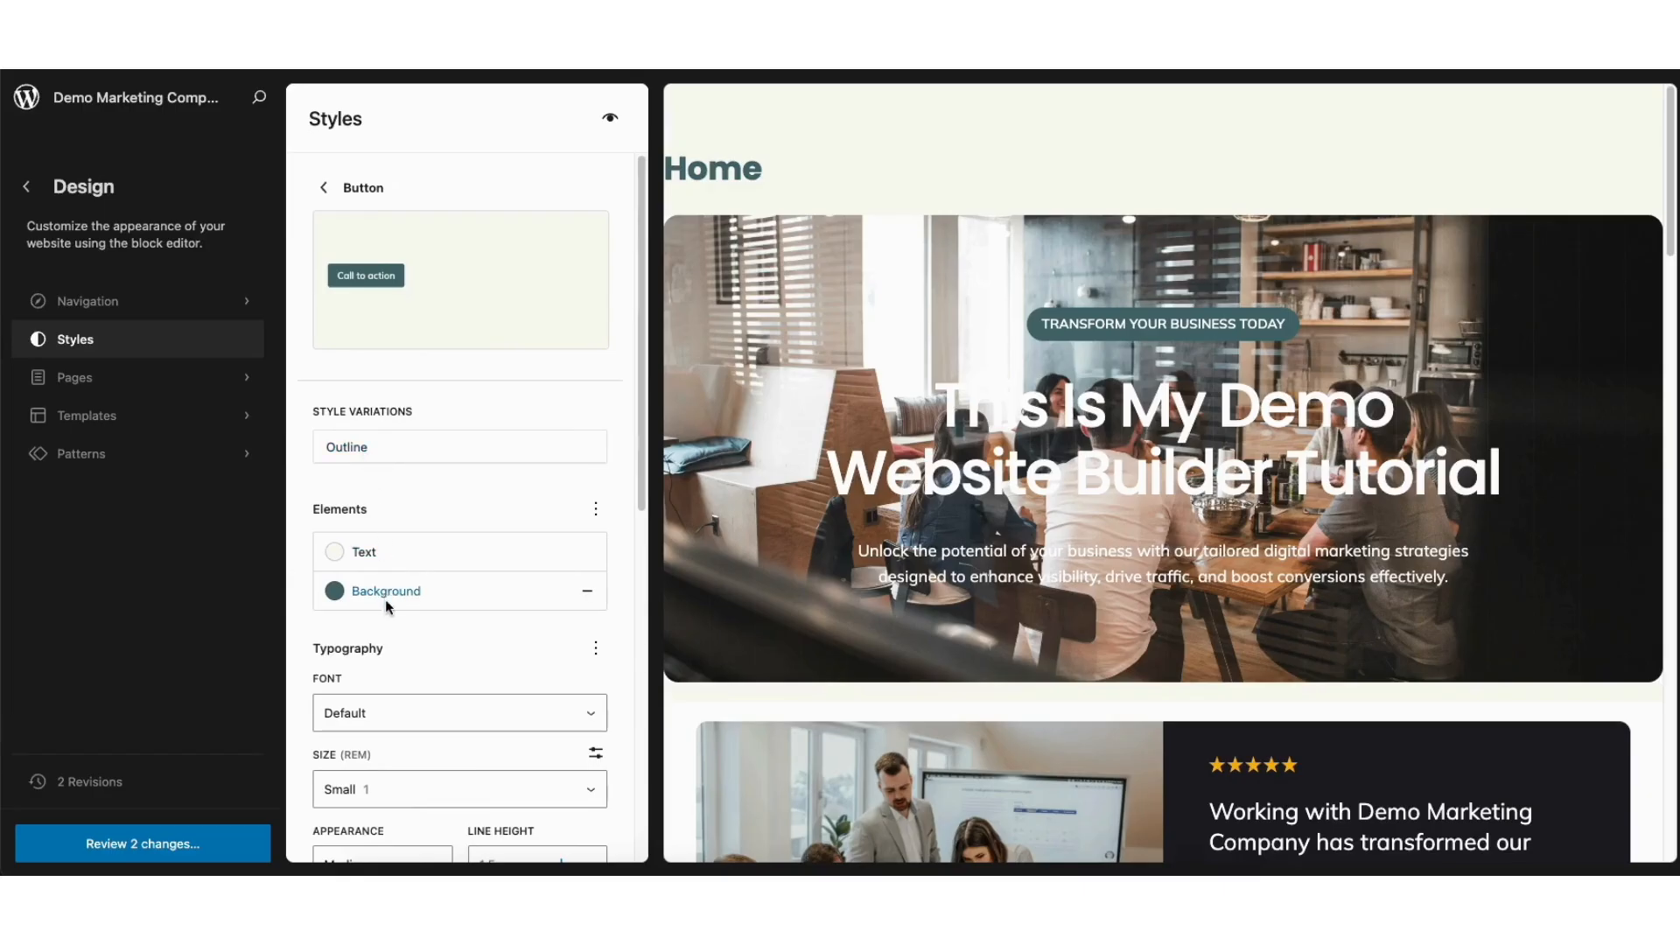
drag(638, 386, 643, 719)
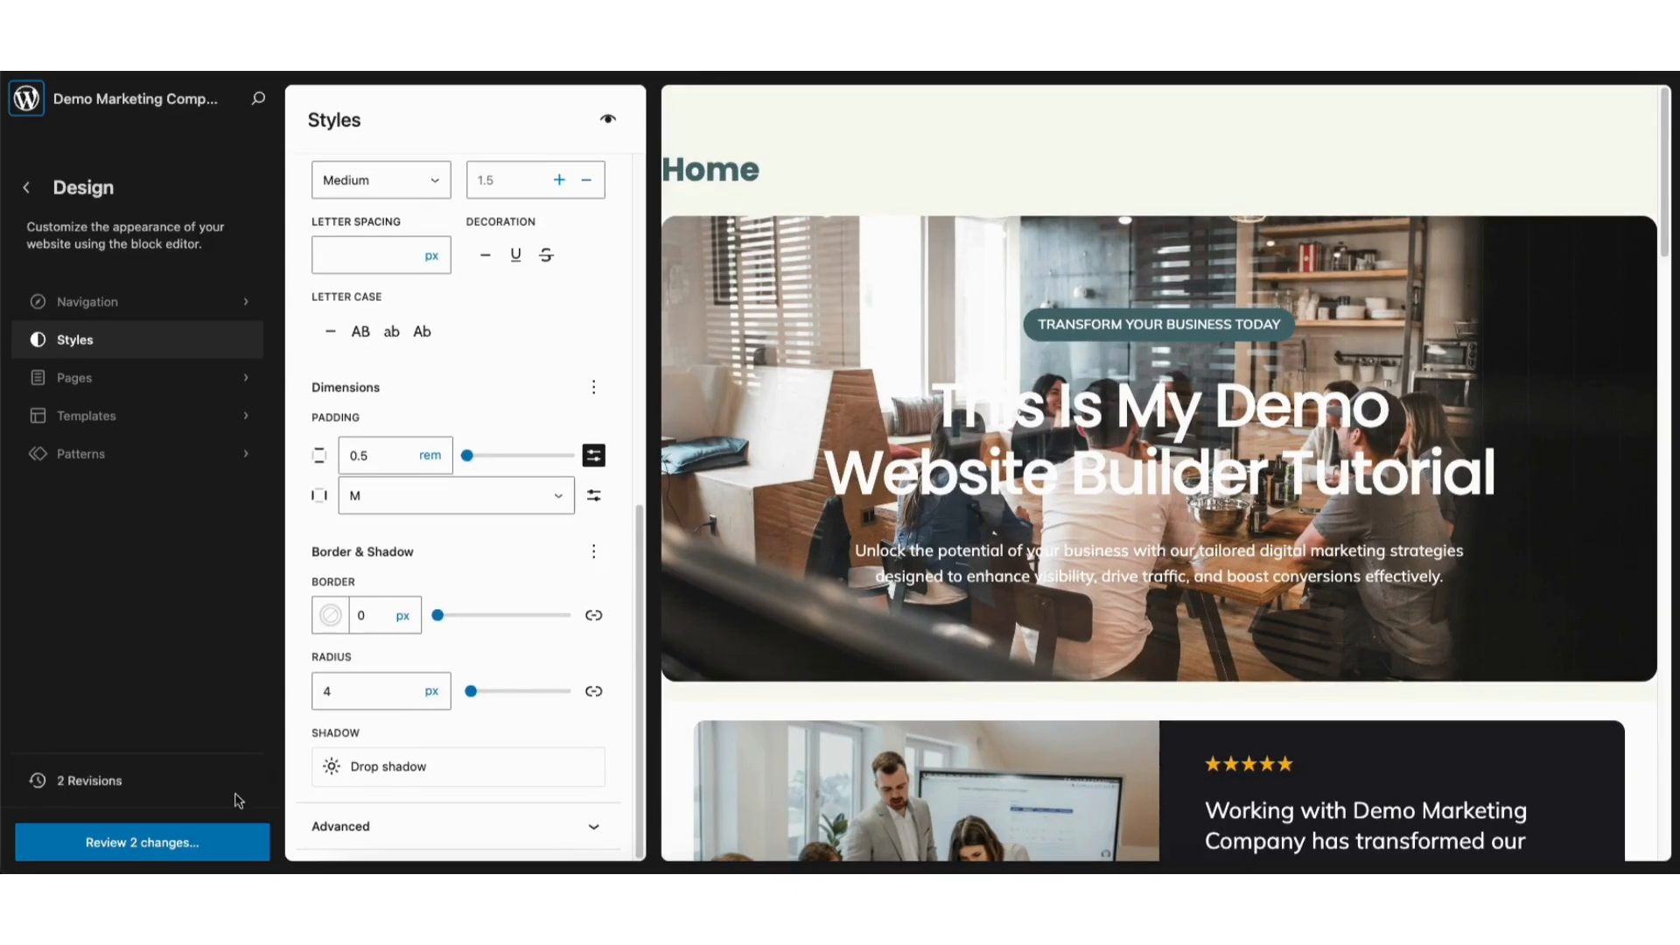
Review the pending site changes and save both the Custom Styles and Navigation changes
click(121, 851)
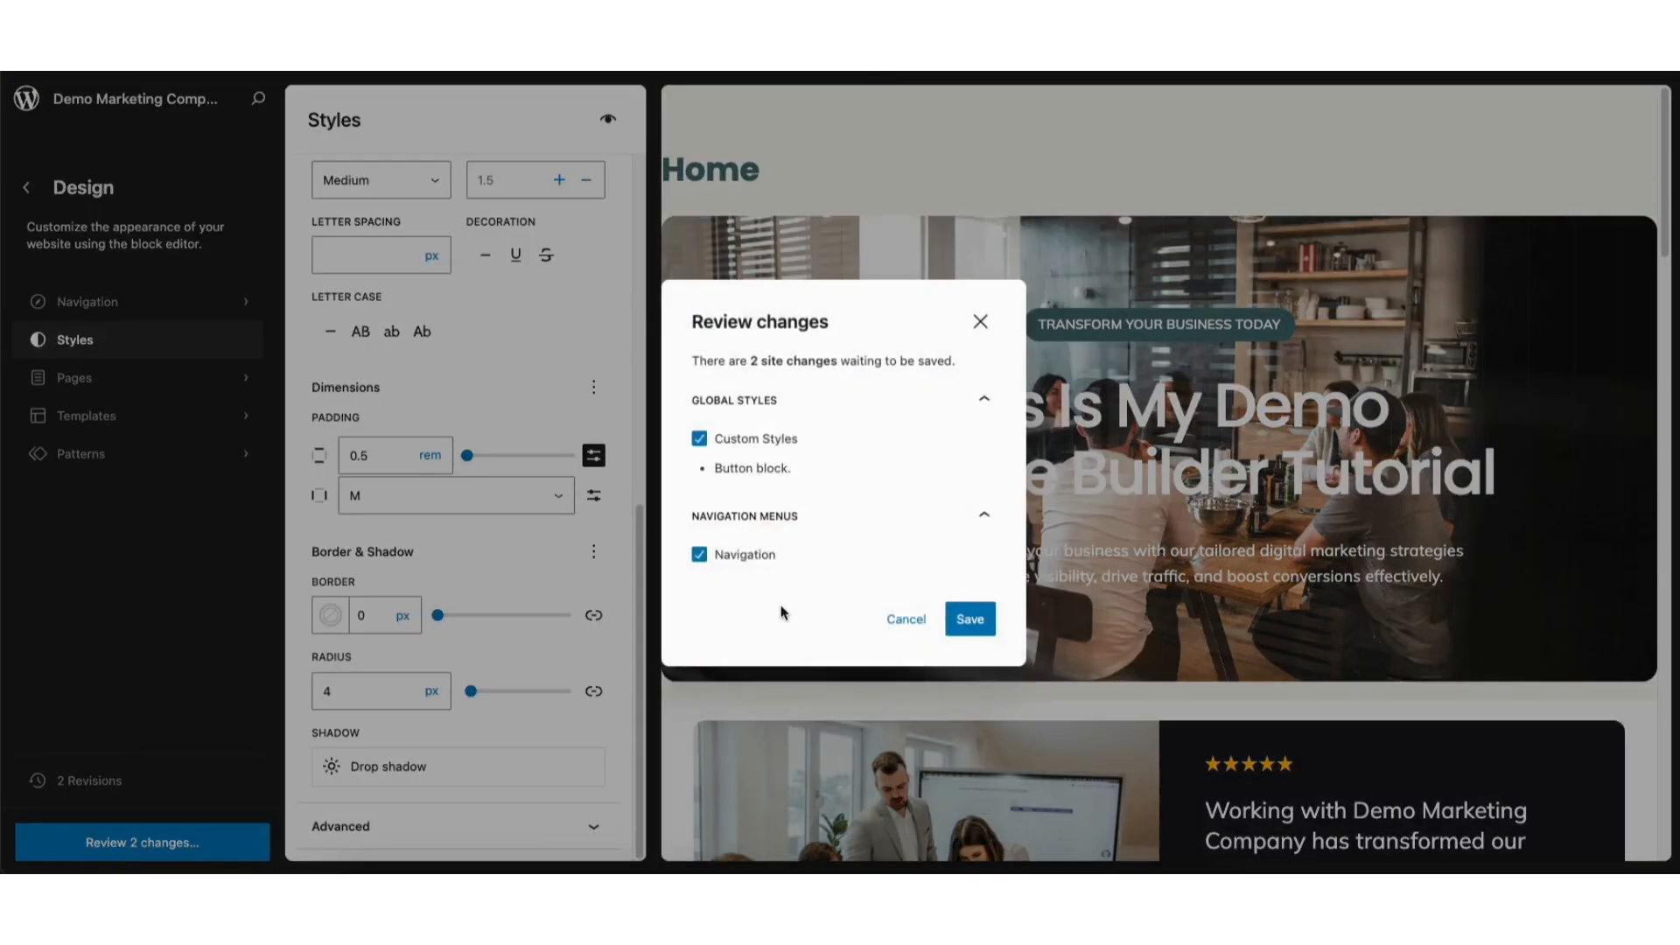
click(965, 620)
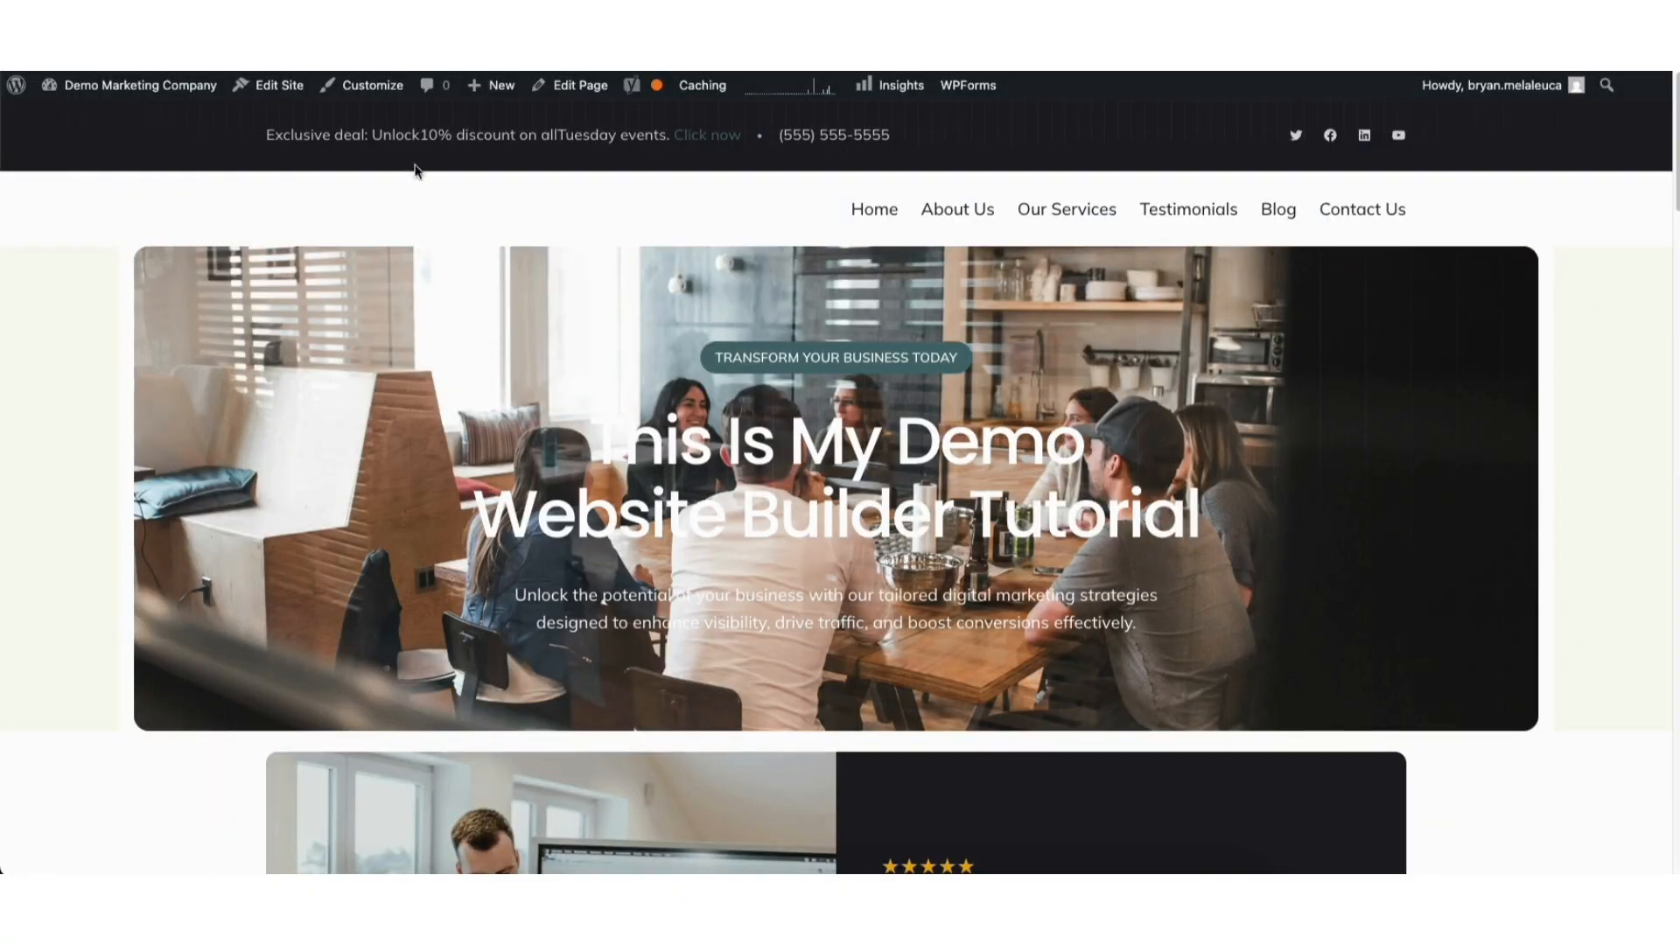
Check the site title and tagline in the Customizer's Site Identity settings, and publish the customization
click(369, 91)
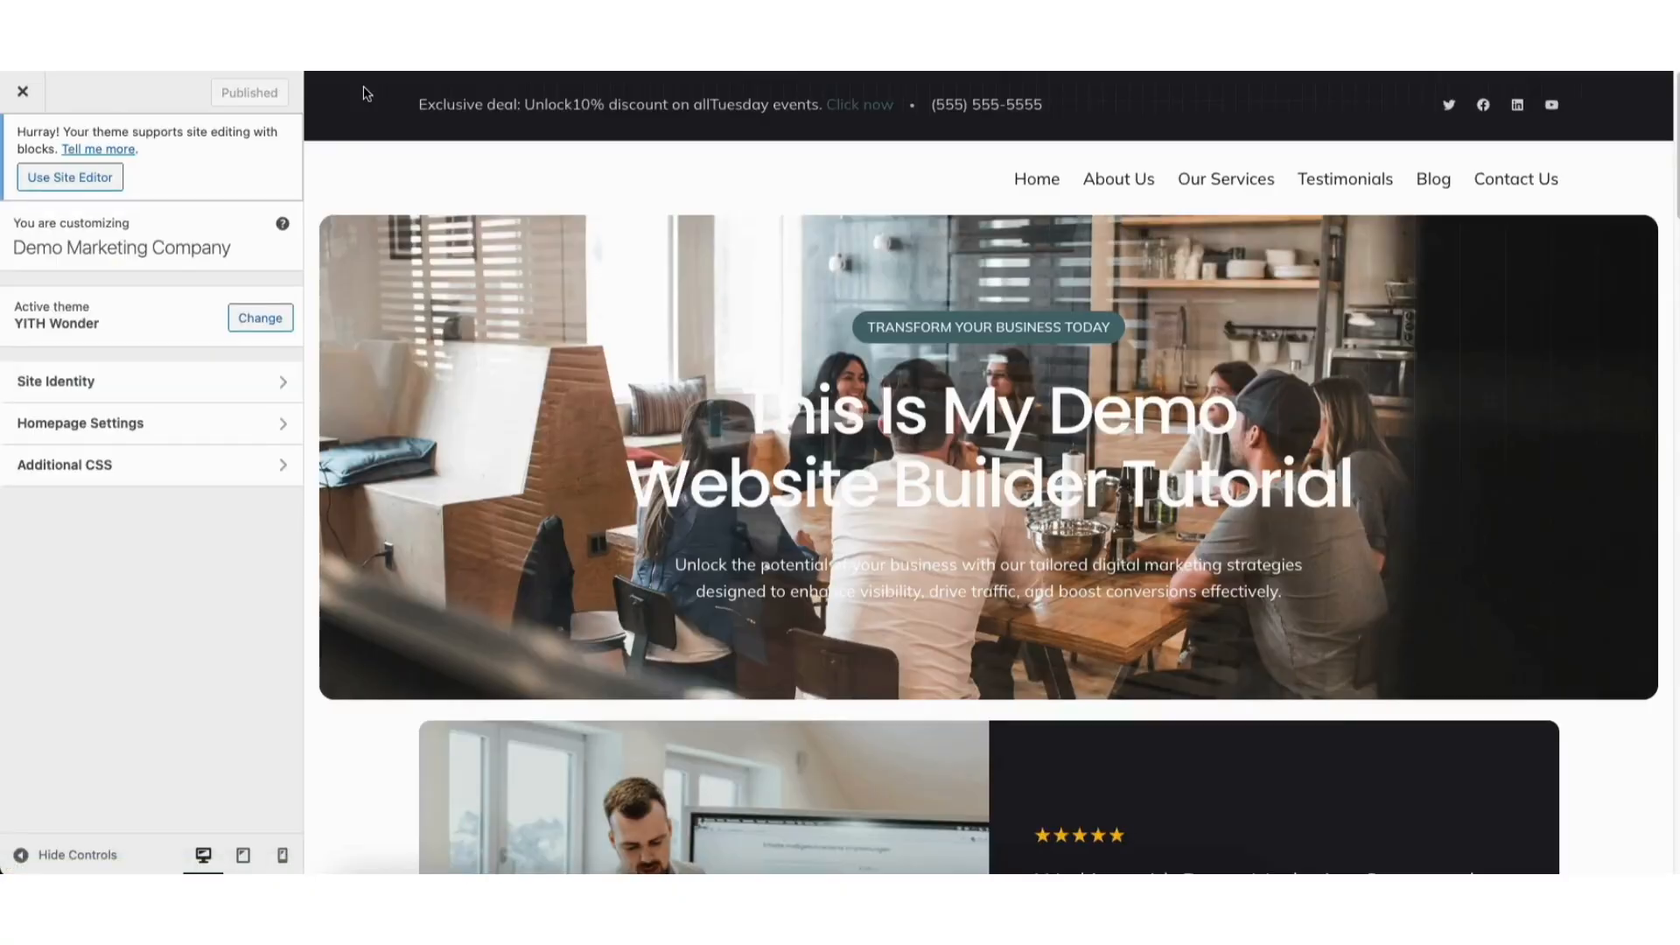
click(124, 381)
drag(26, 332, 179, 330)
click(158, 361)
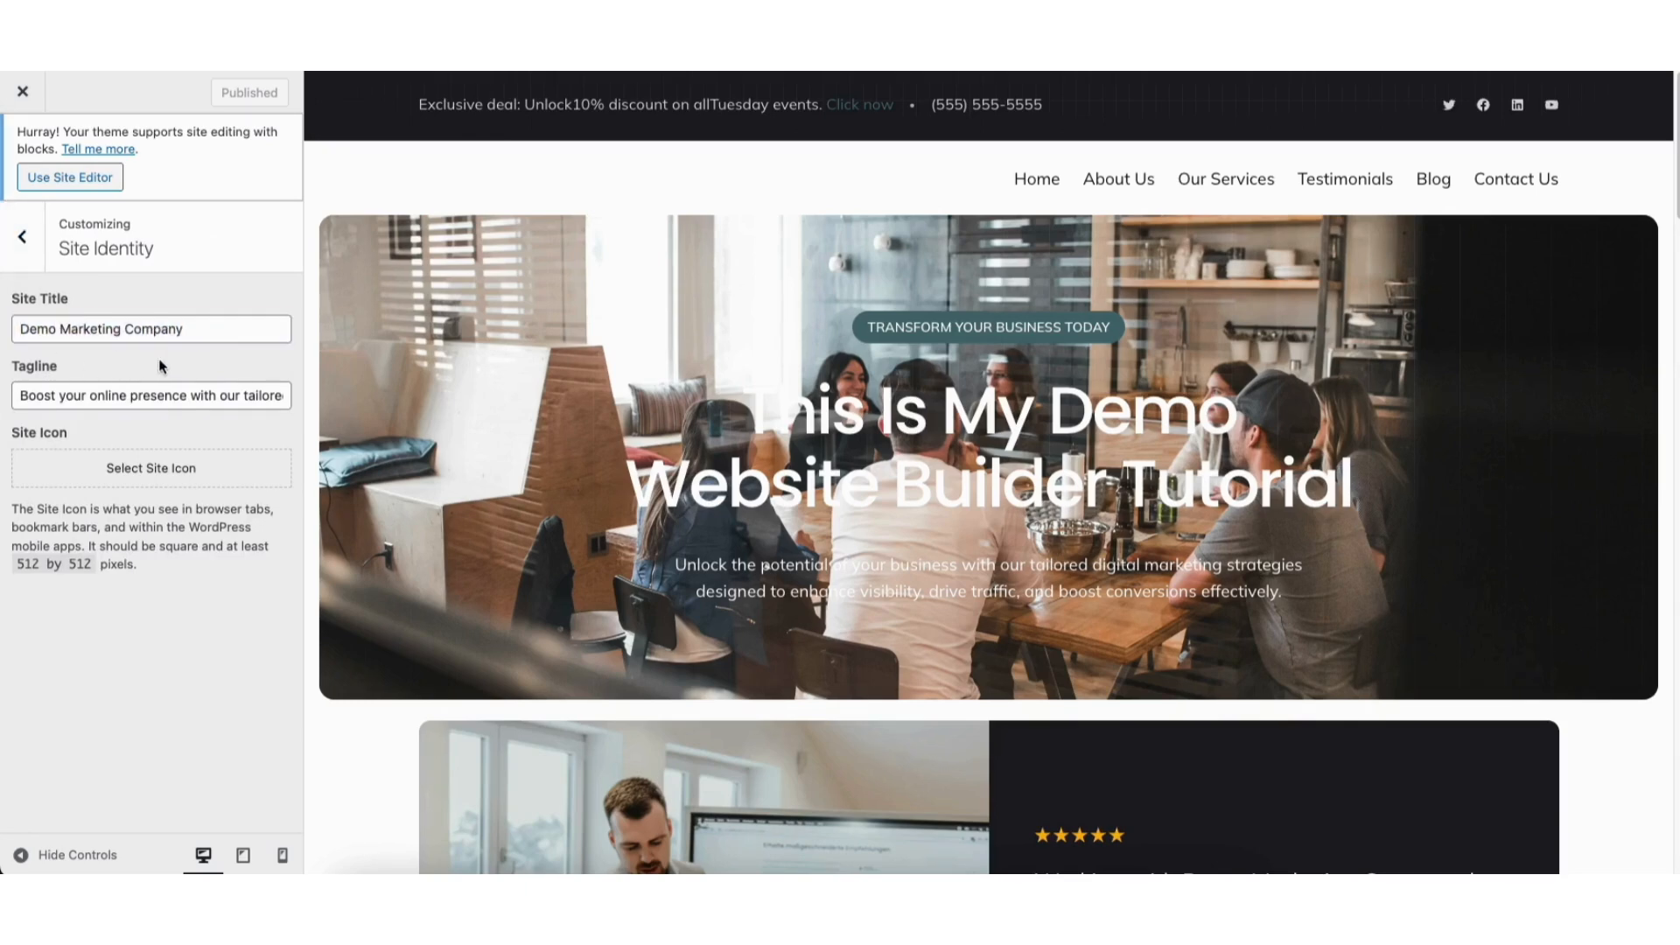
drag(18, 401, 309, 408)
click(228, 424)
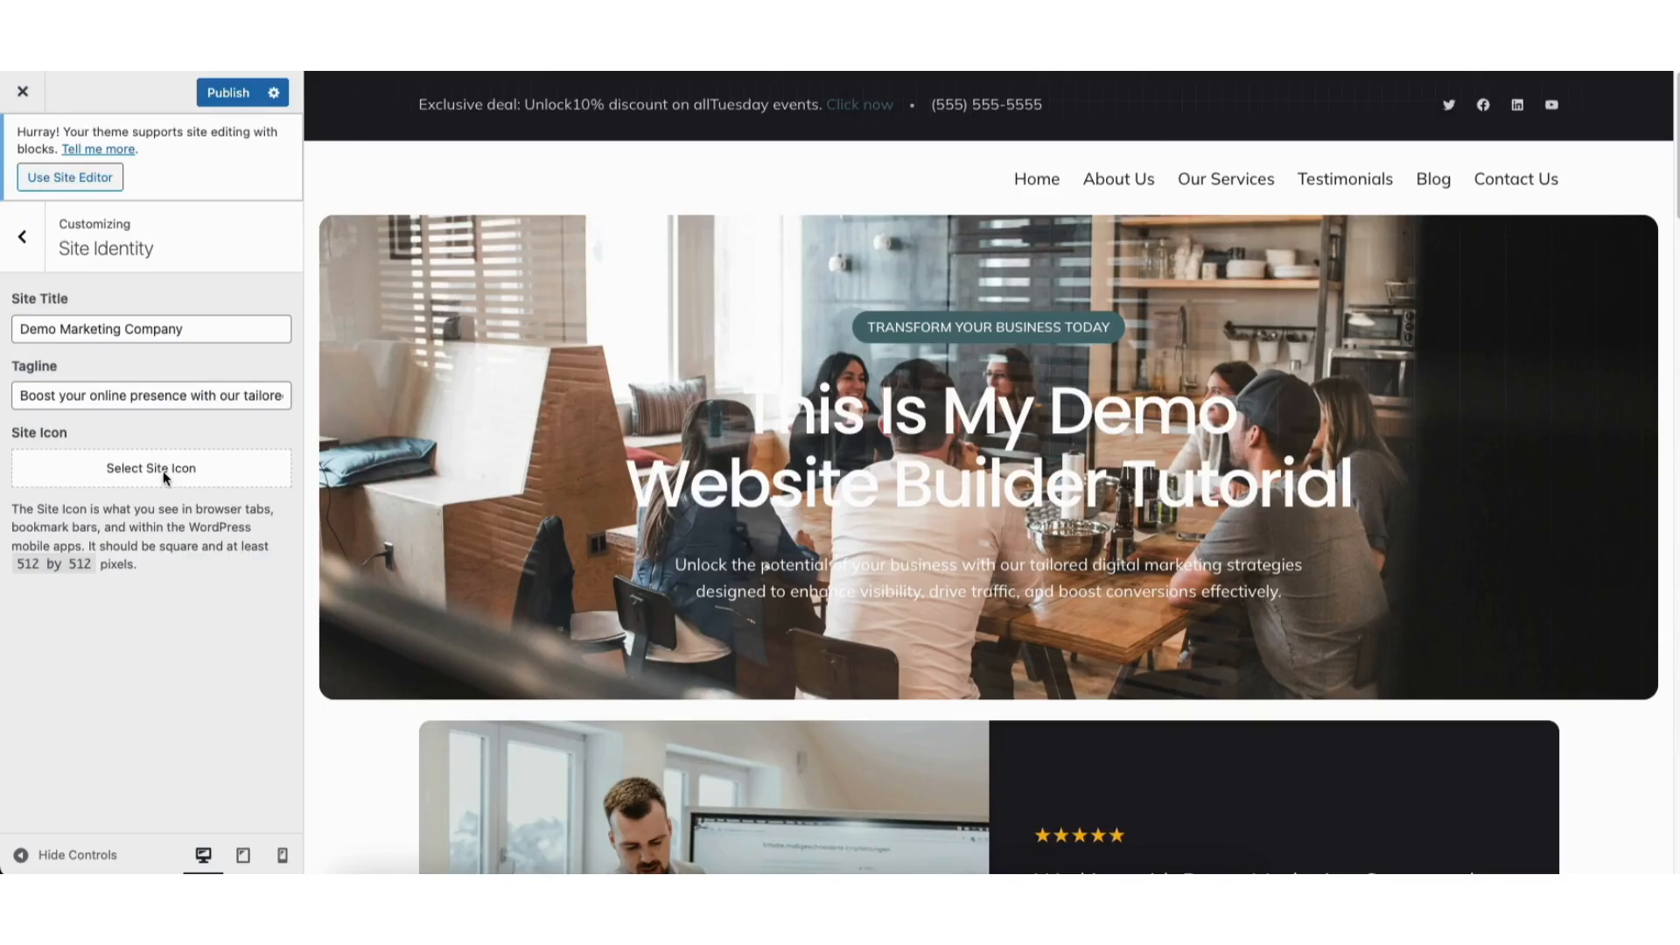
click(217, 92)
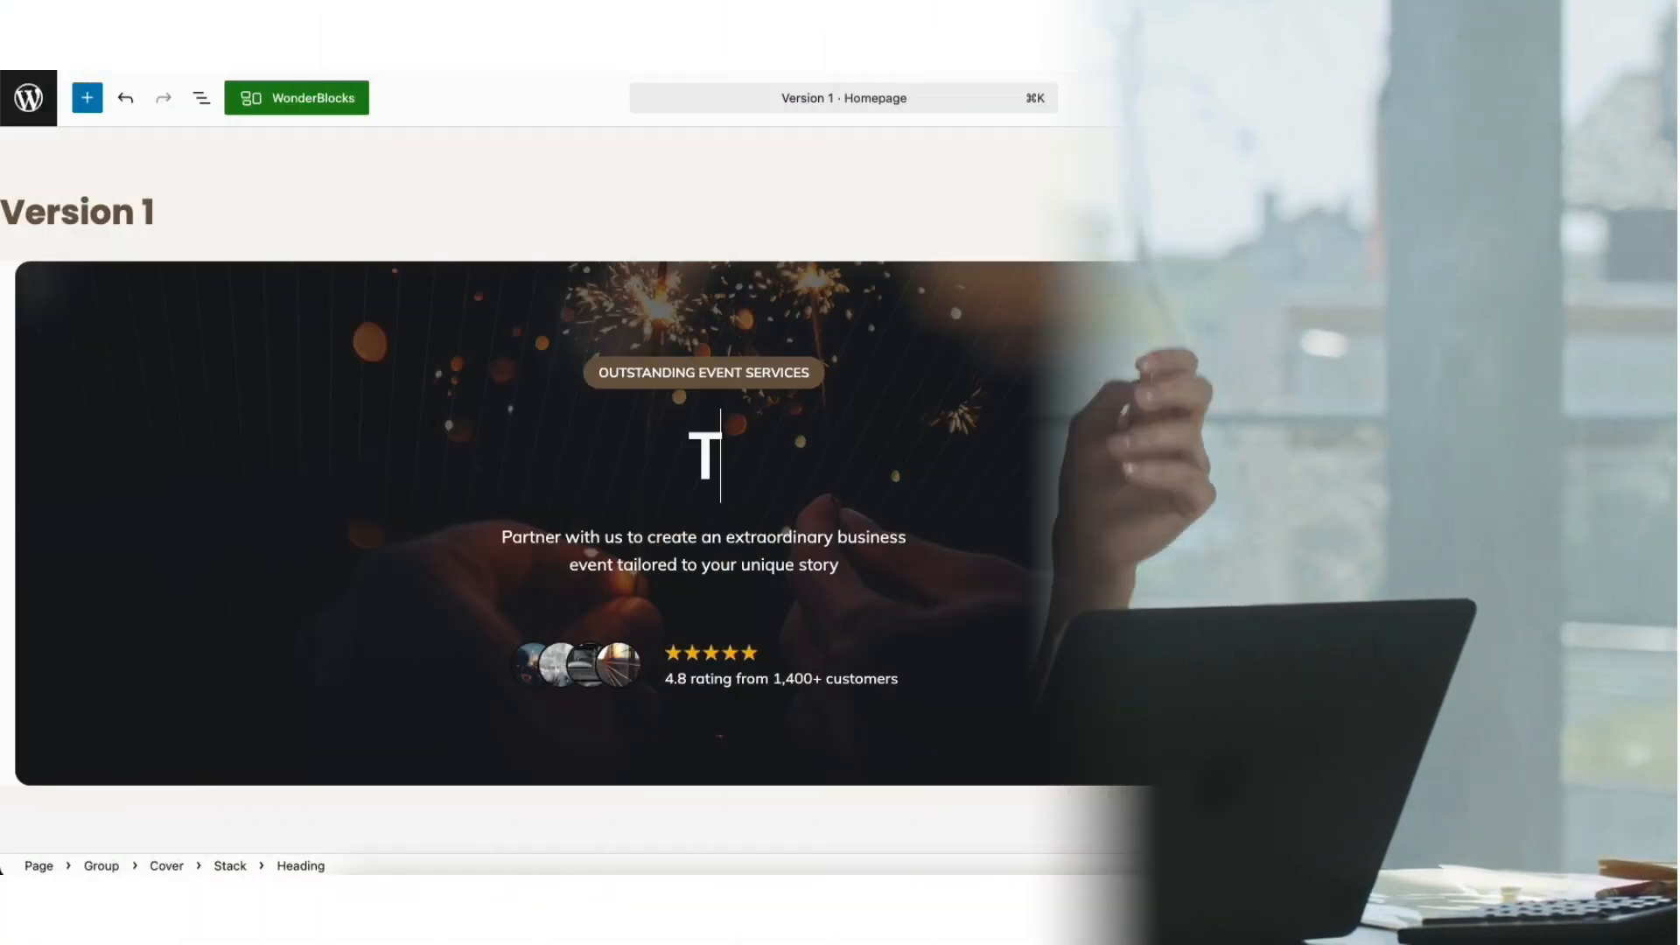
Enter "This Is" as the opening words of the hero heading on the Version 1 homepage
text(his)
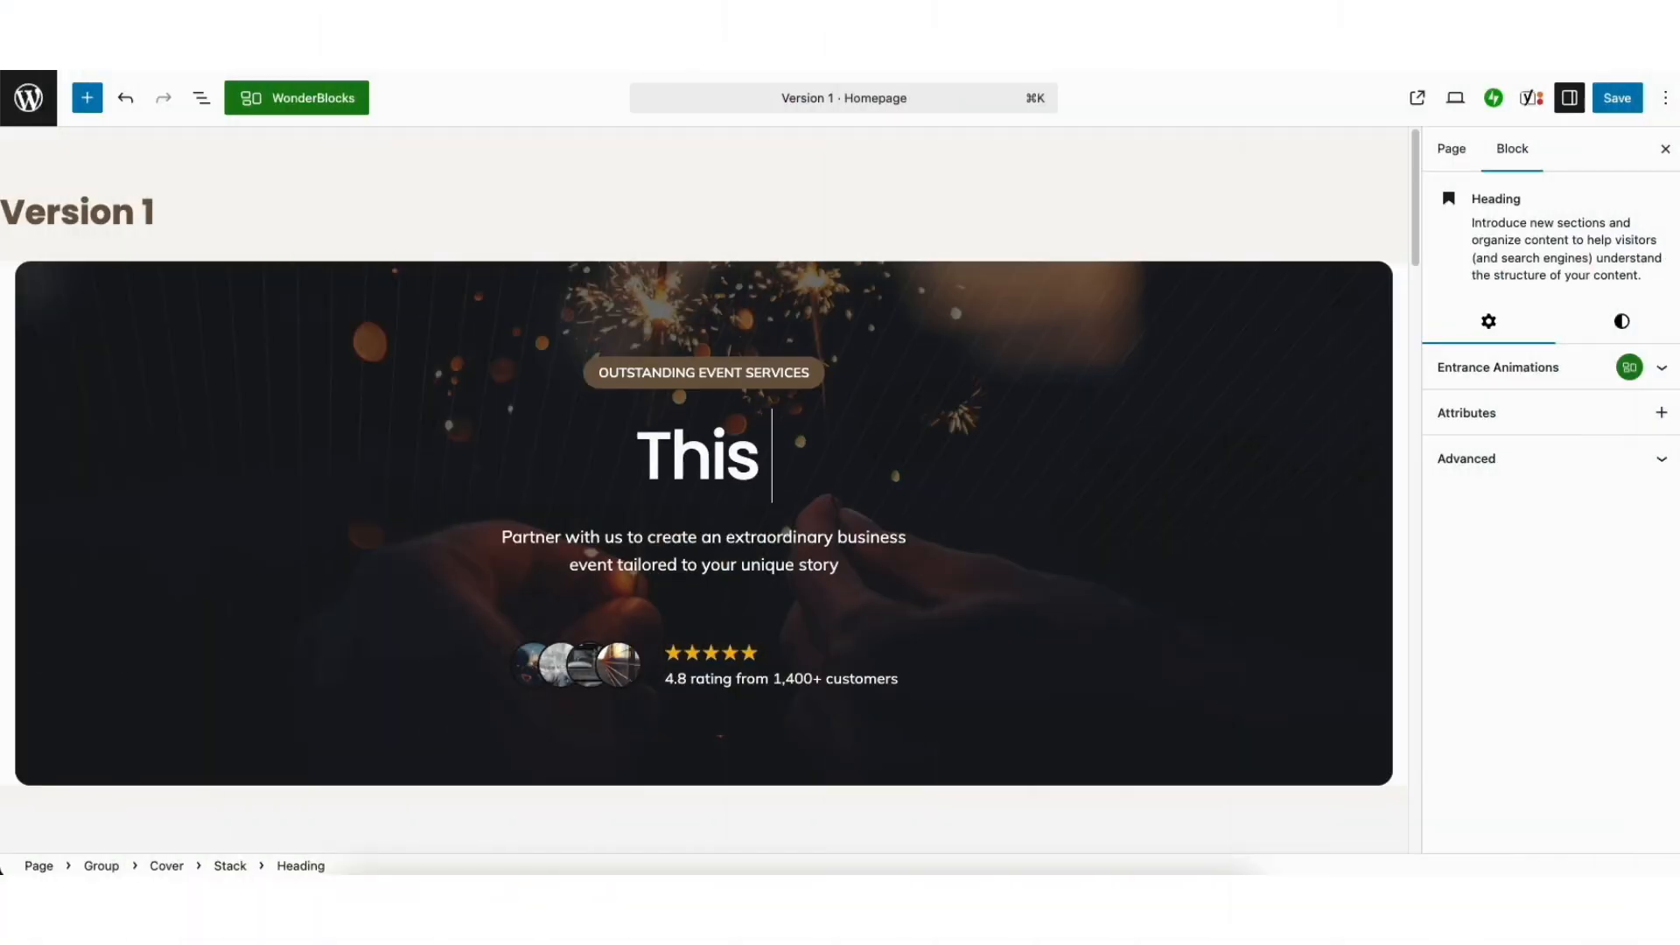
text(Is)
drag(75, 363, 434, 518)
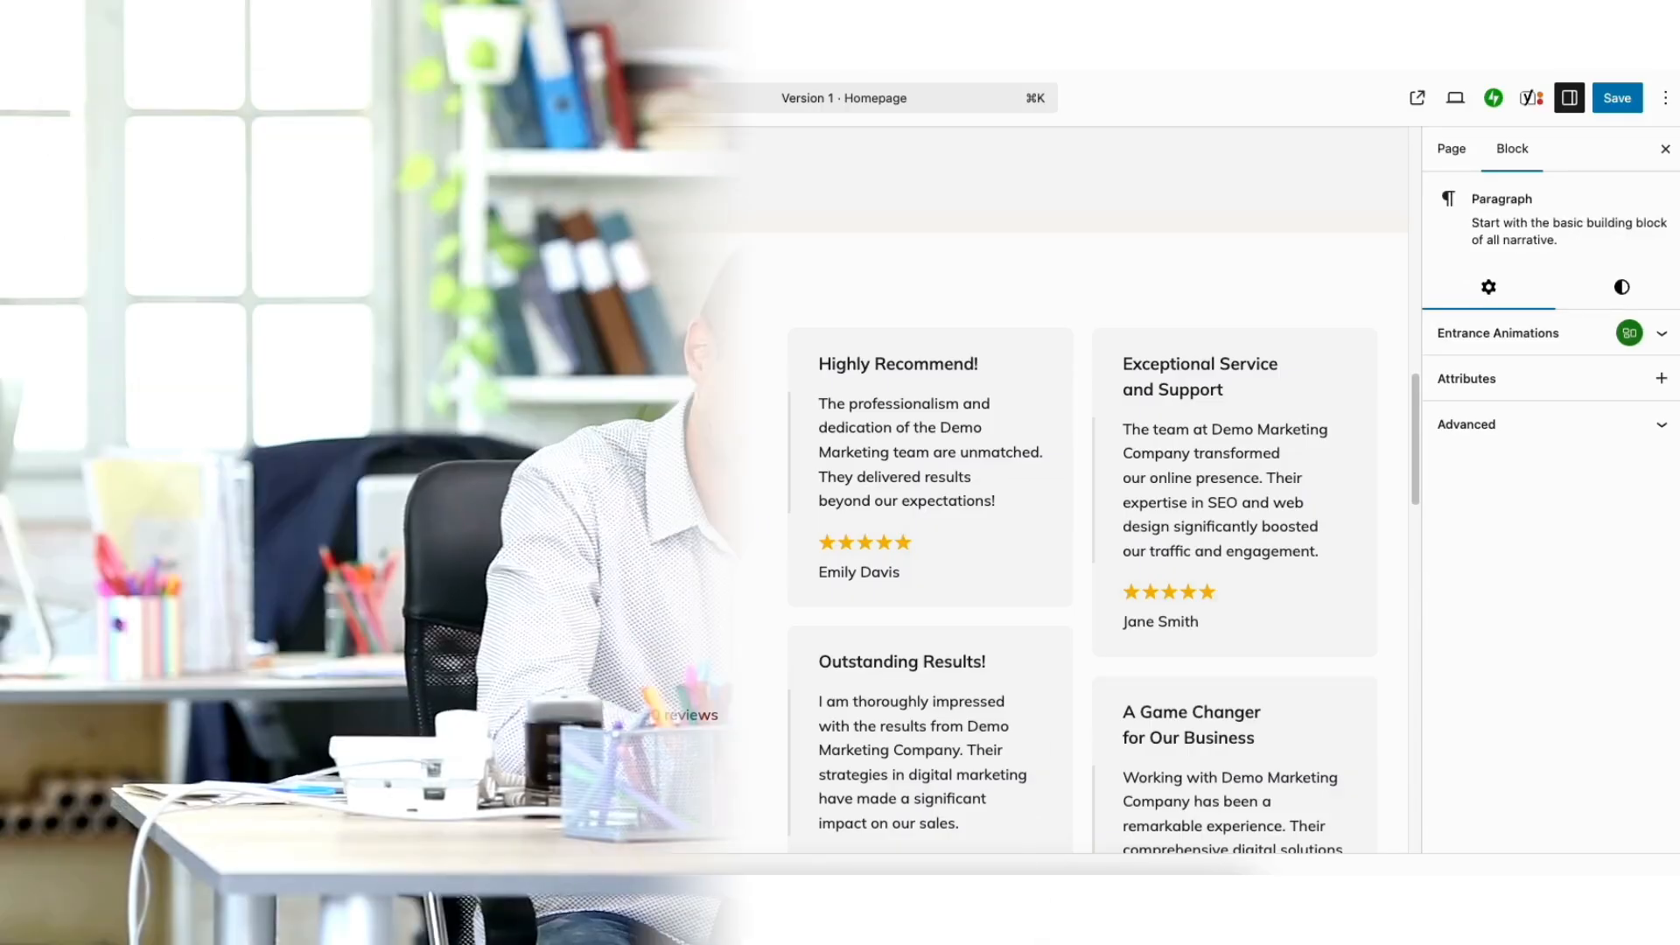